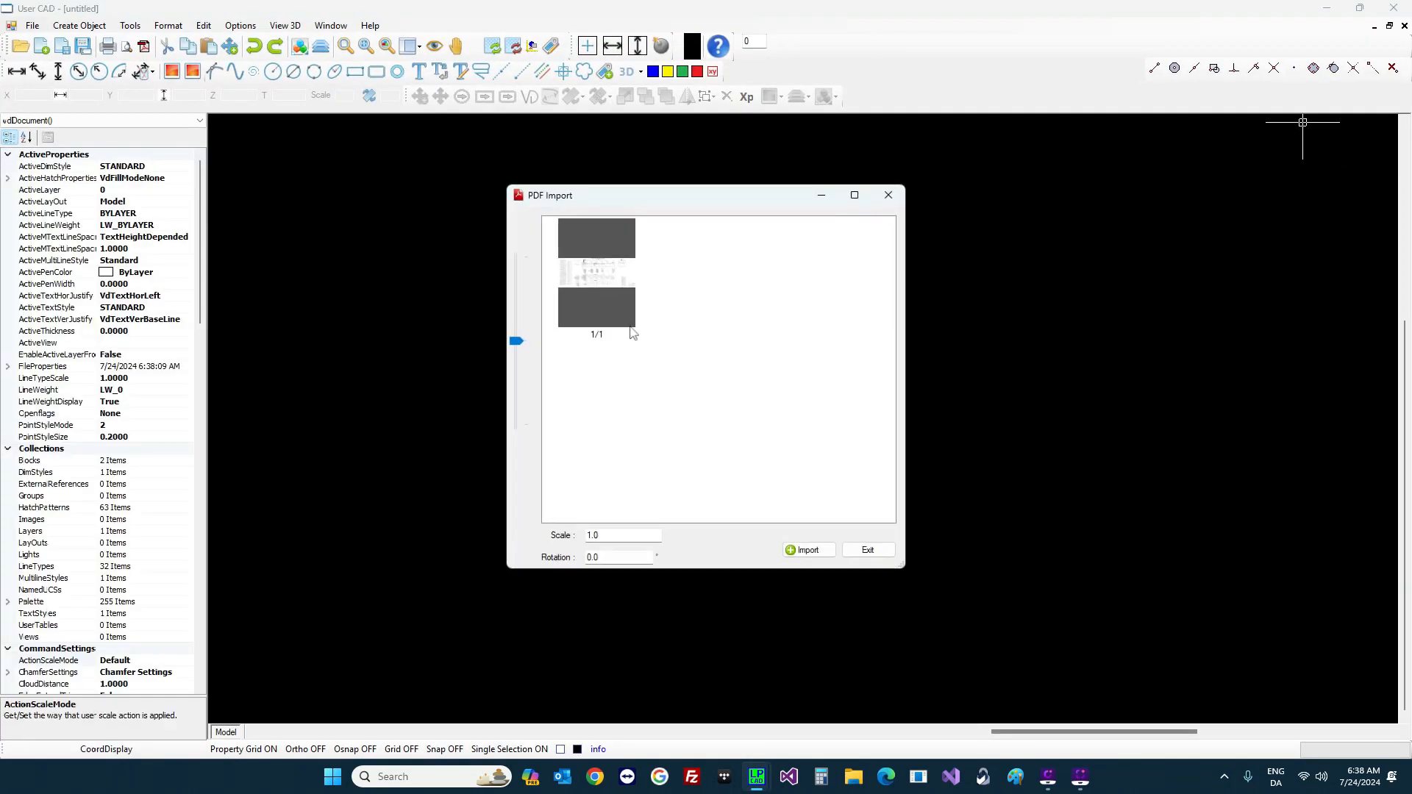
Step: Import the general arrangement and capacity plan PDF page into the untitled drawing
{"action": "left_click", "coordinate": [801, 550]}
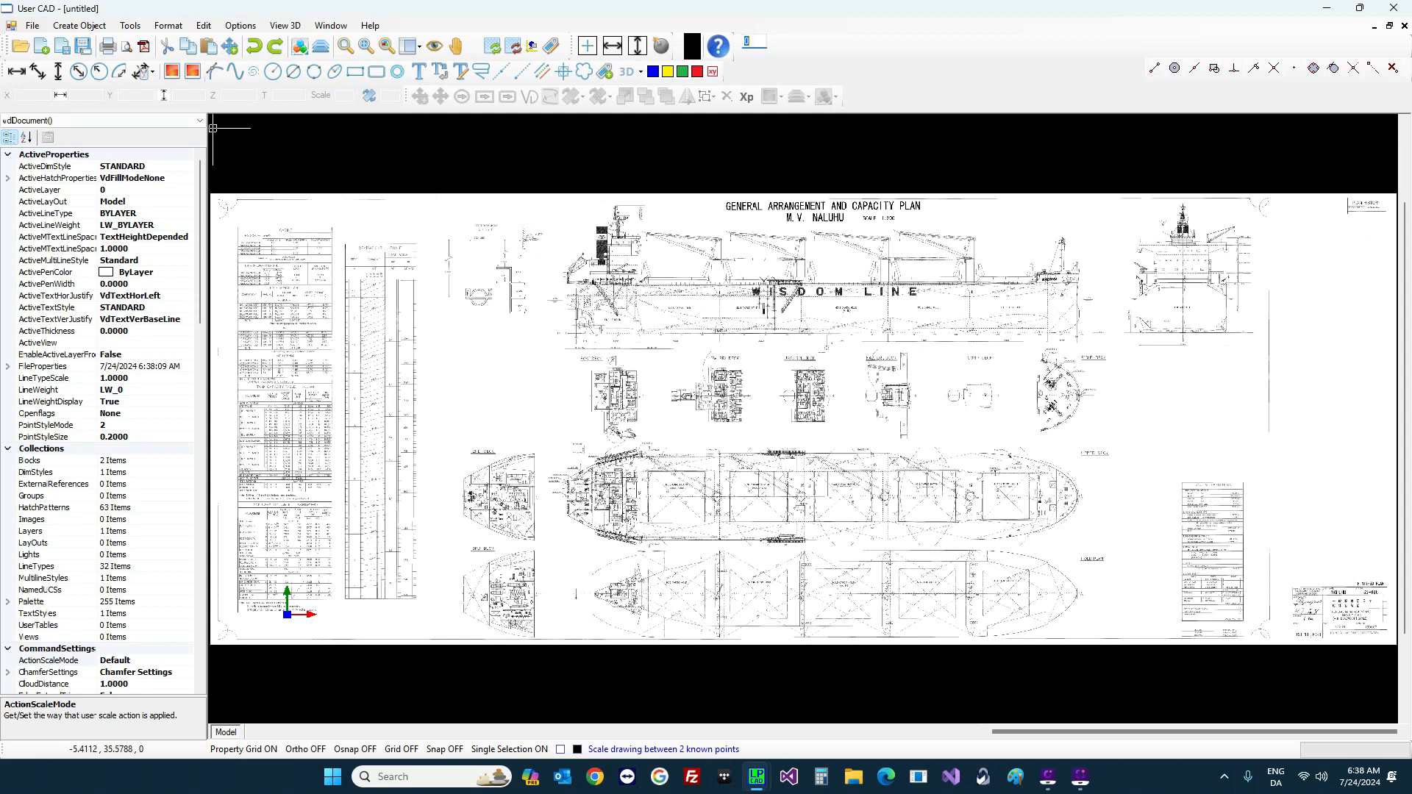
{"action": "left_click", "coordinate": [74, 28]}
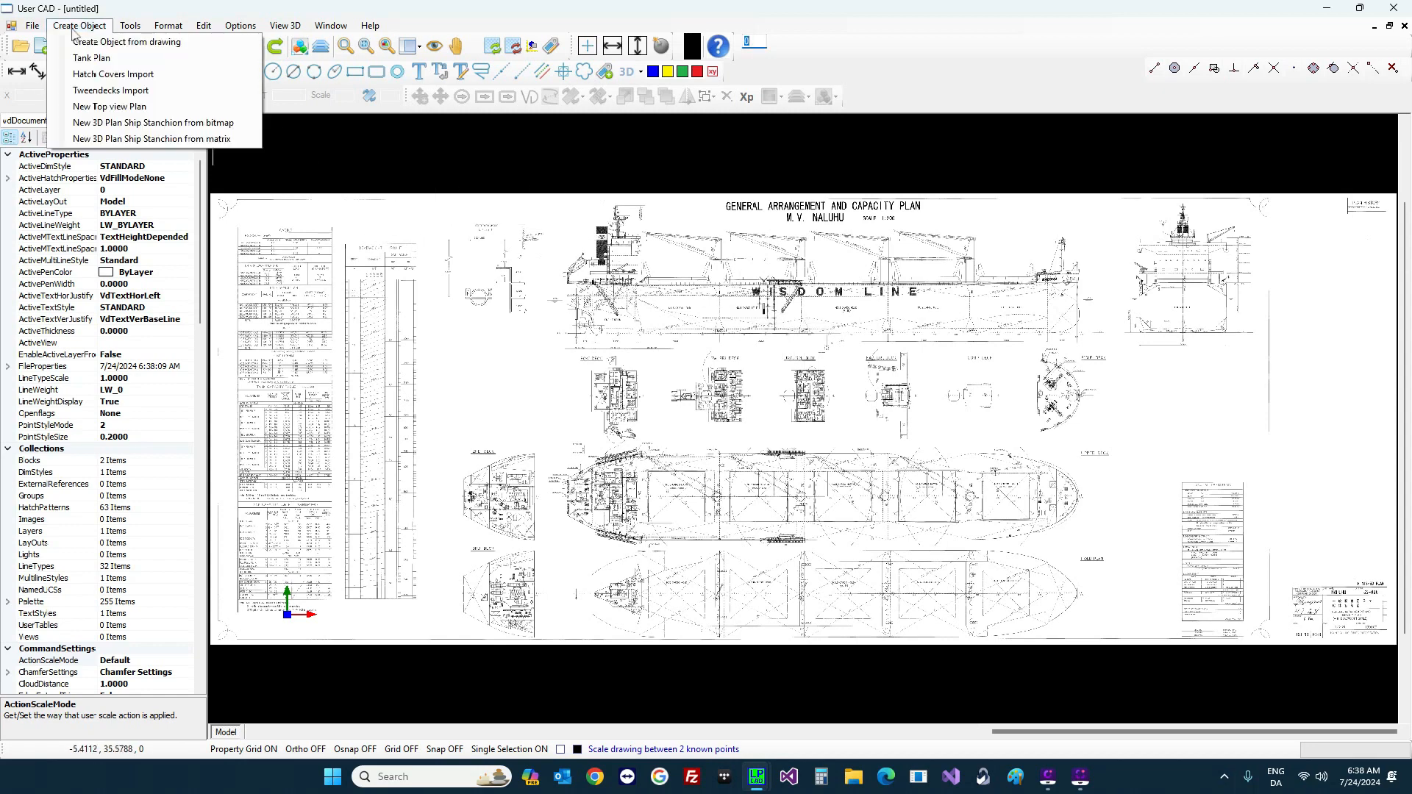
Step: Create a ship plan from the bitmap, confirm its image definition, and rotate it 90 degrees
{"action": "left_click", "coordinate": [228, 124]}
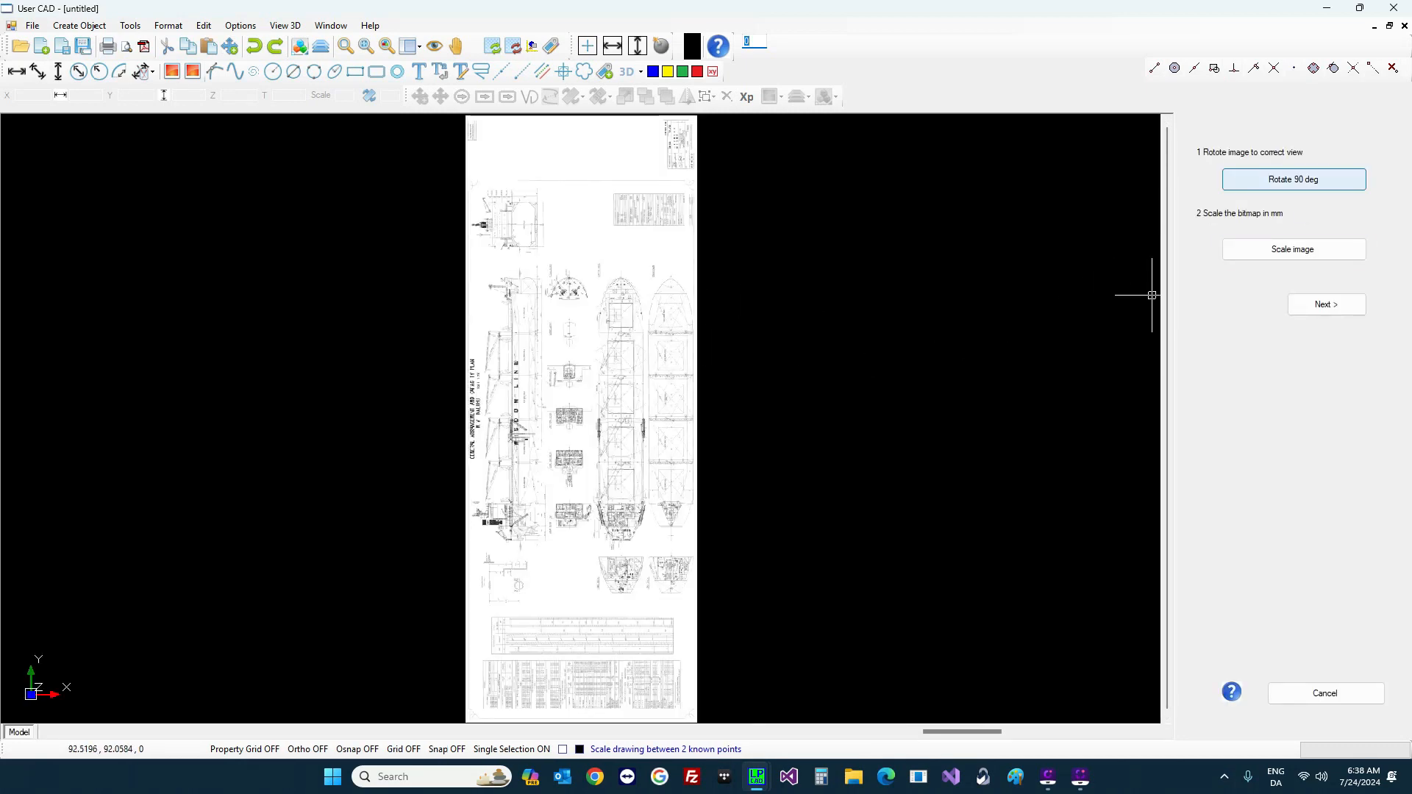
{"action": "left_click", "coordinate": [168, 25]}
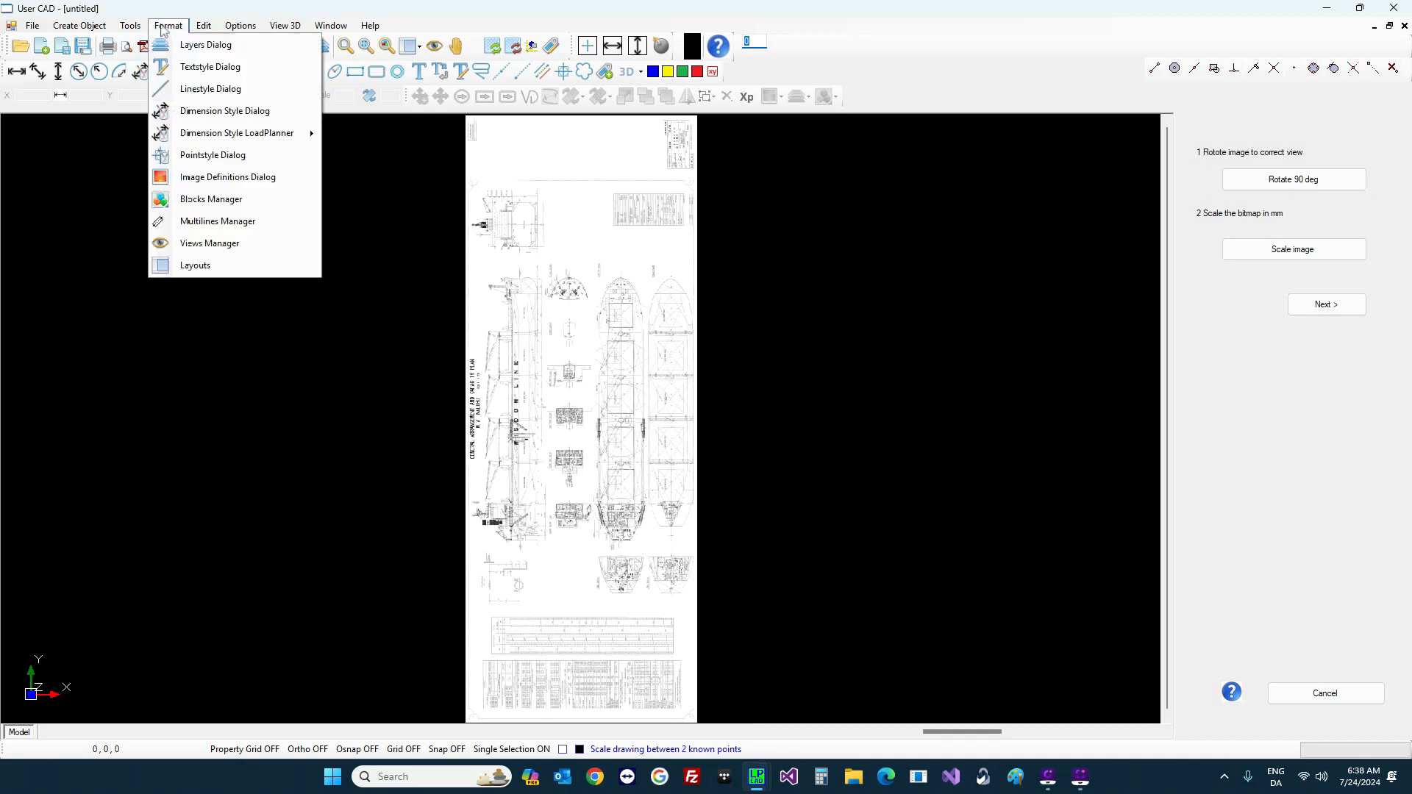
{"action": "left_click", "coordinate": [245, 183]}
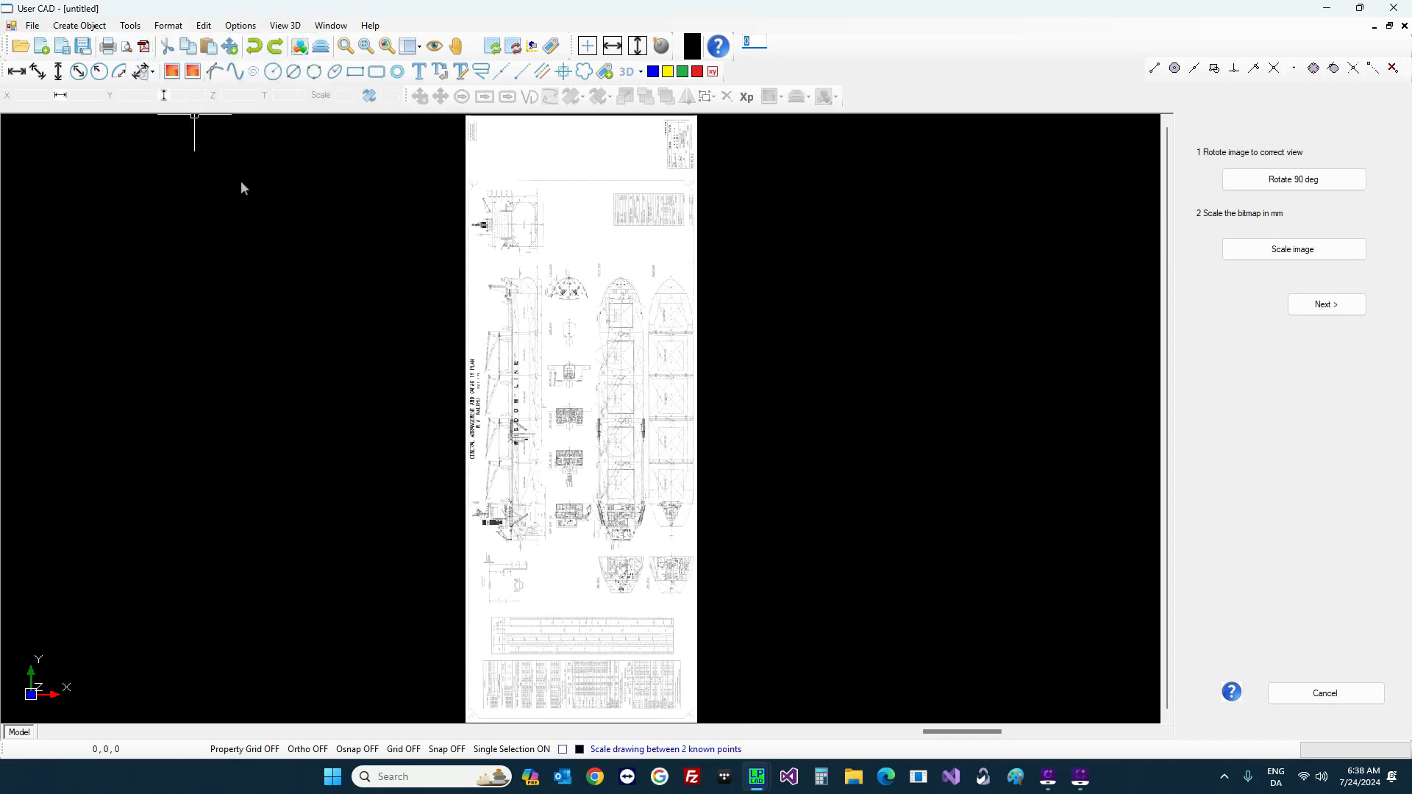
{"action": "left_click", "coordinate": [100, 132]}
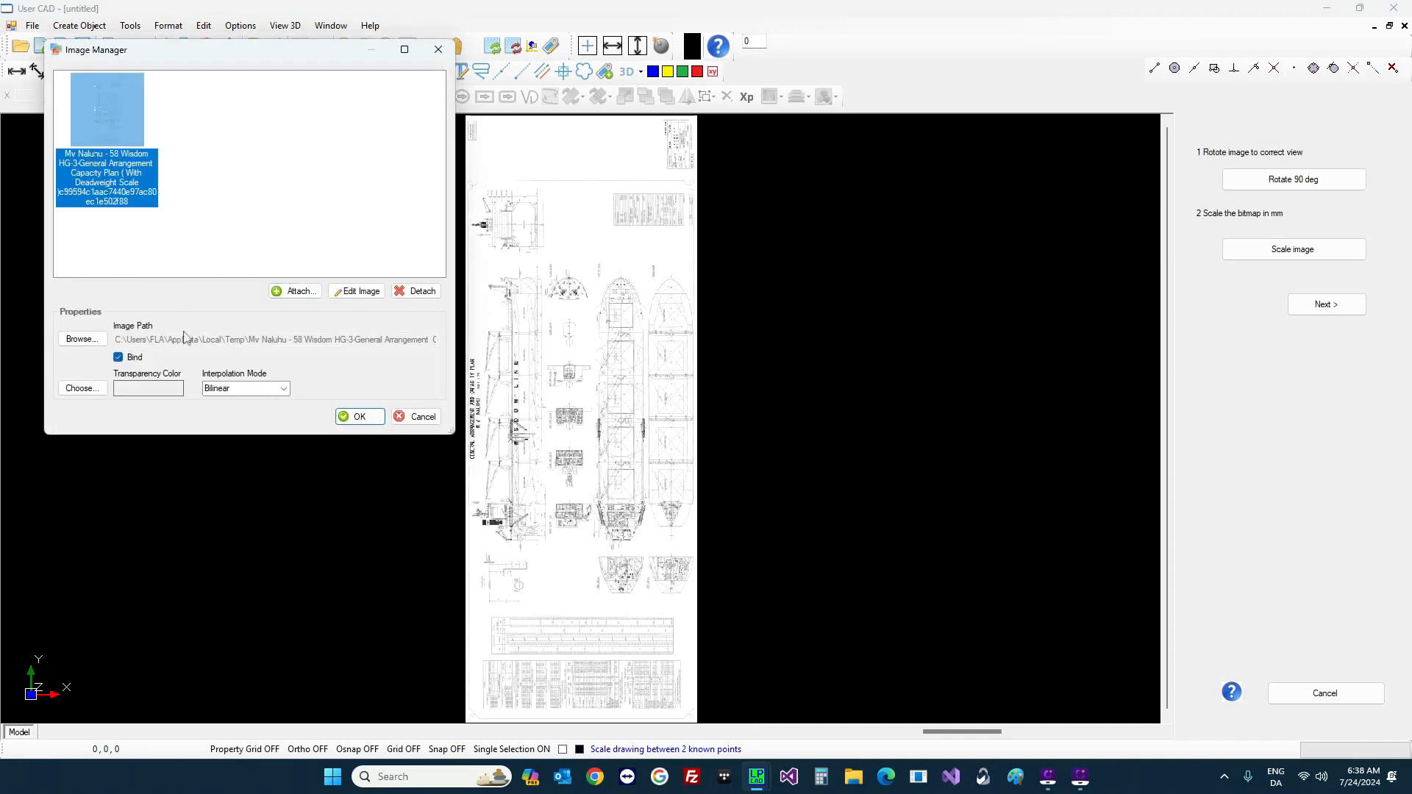
{"action": "left_click", "coordinate": [357, 417]}
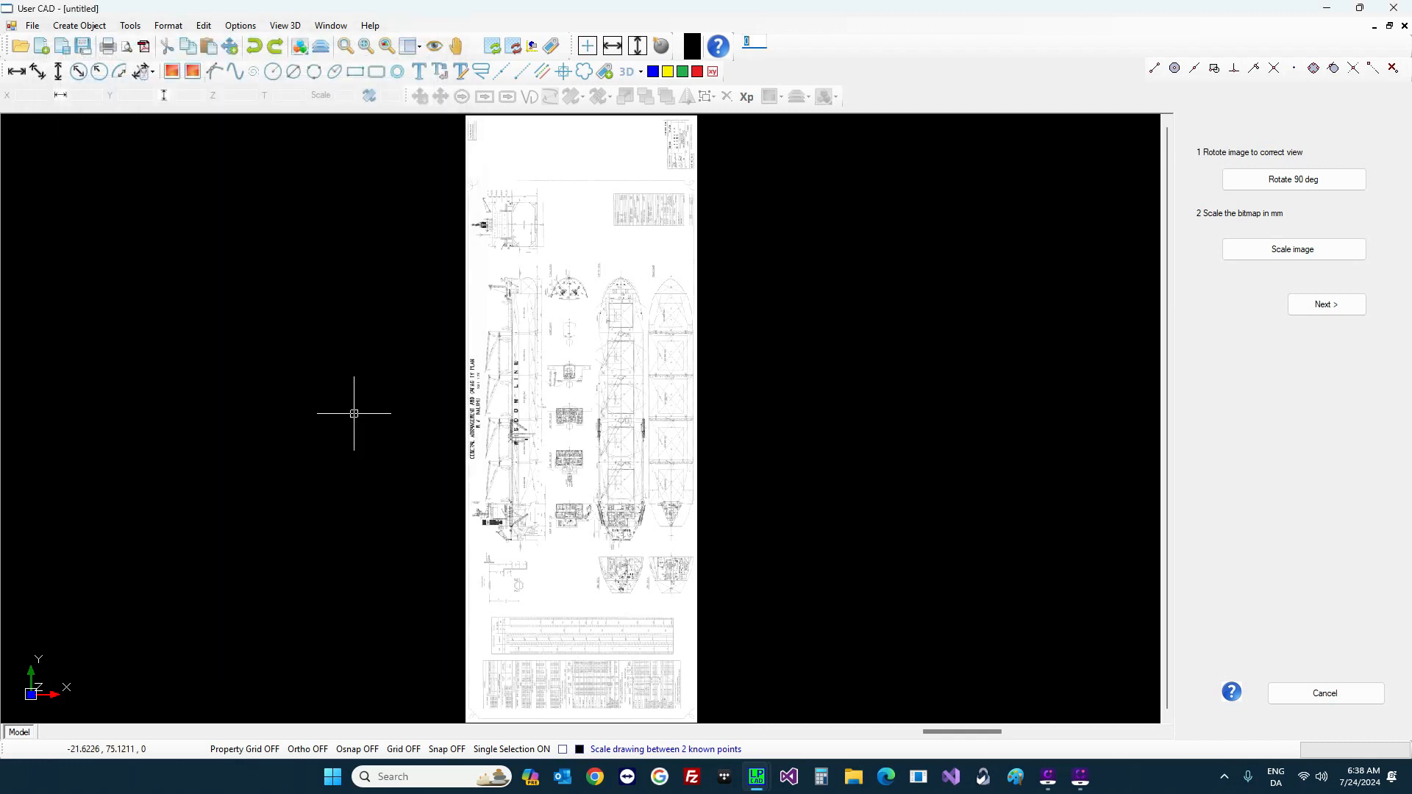
{"action": "left_click", "coordinate": [1302, 179]}
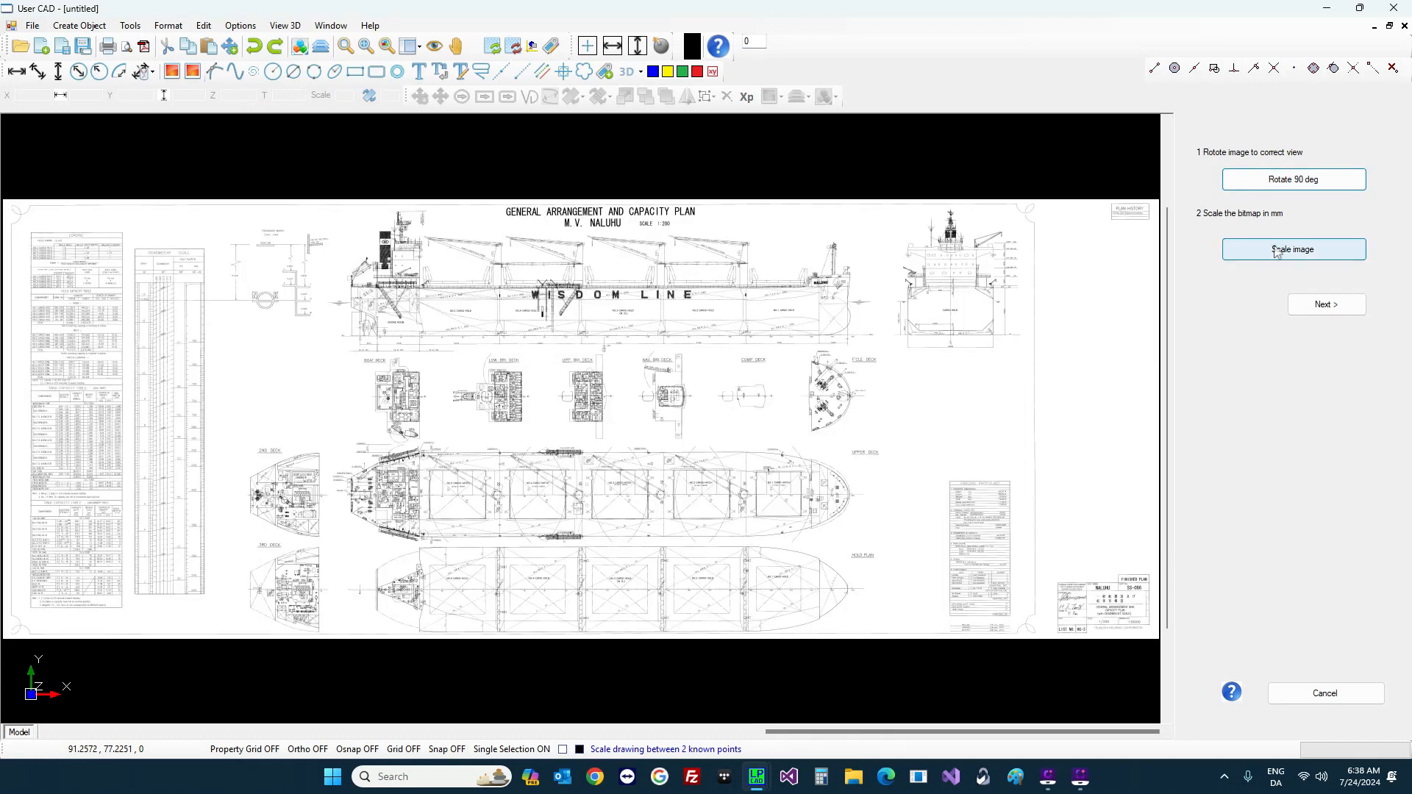
Step: Scale the plan image by picking both ends of the breadth dimension as 32260 mm
{"action": "left_click", "coordinate": [1276, 251]}
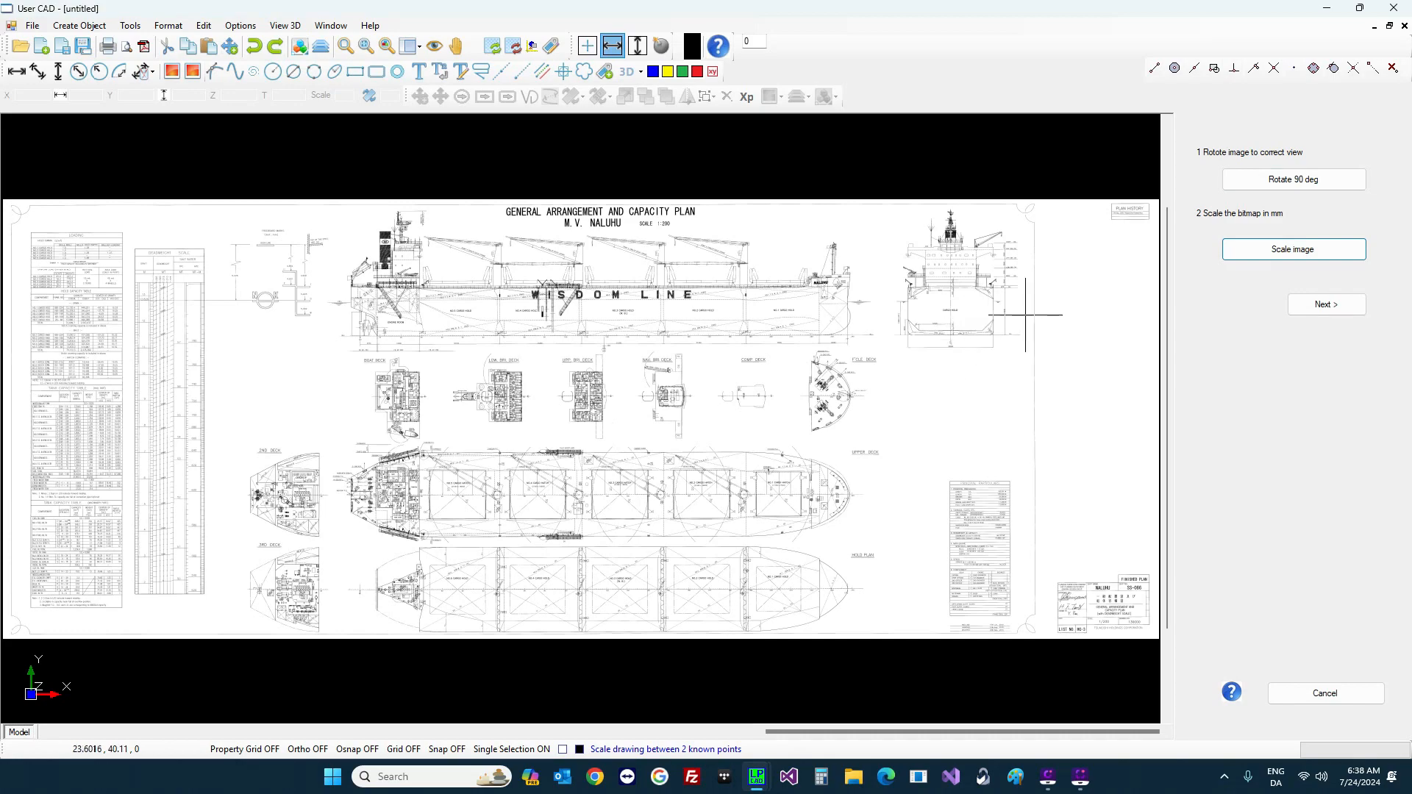
{"action": "scroll", "coordinate": [1023, 314], "scroll_direction": "up", "scroll_amount": 3}
{"action": "scroll", "coordinate": [1019, 315], "scroll_direction": "up", "scroll_amount": 5}
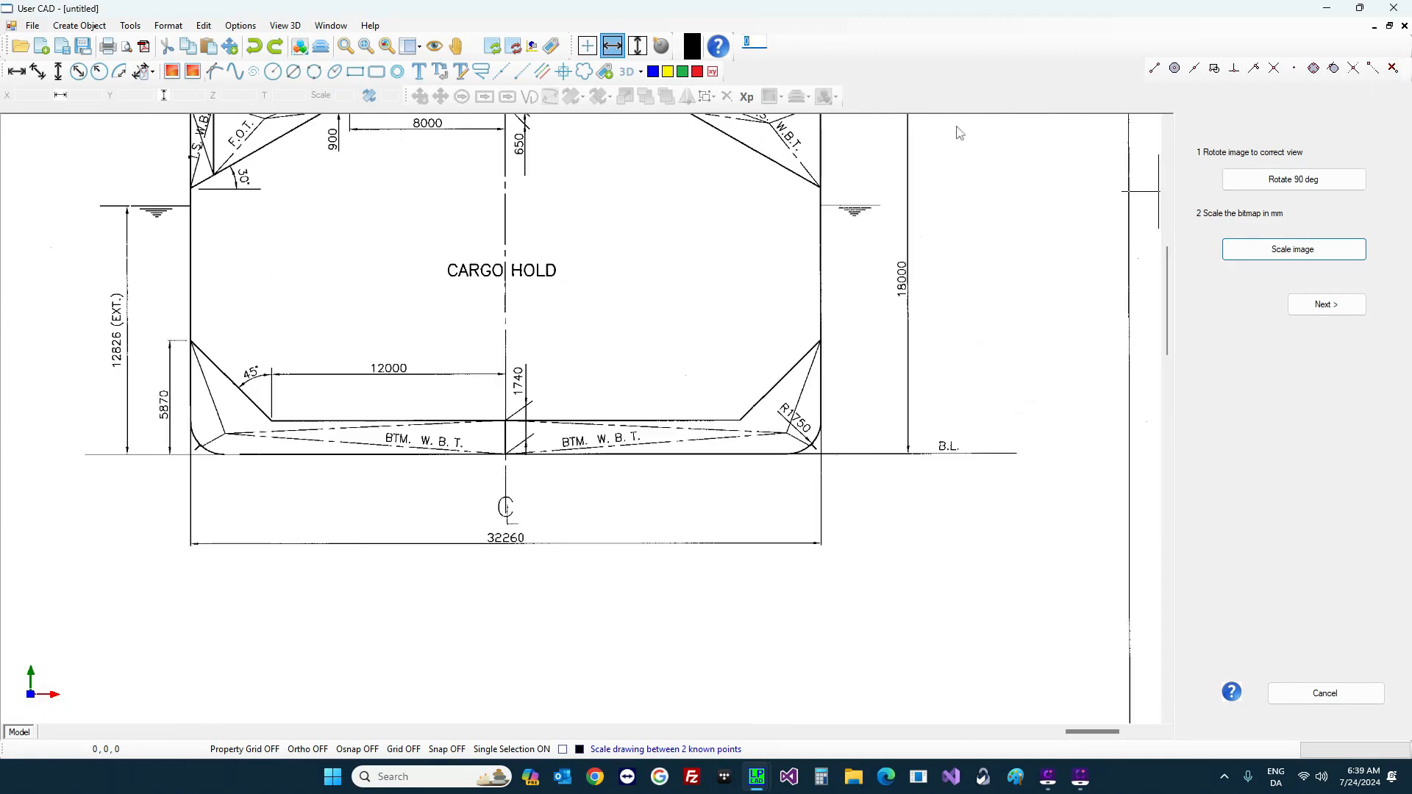
{"action": "left_click", "coordinate": [190, 504]}
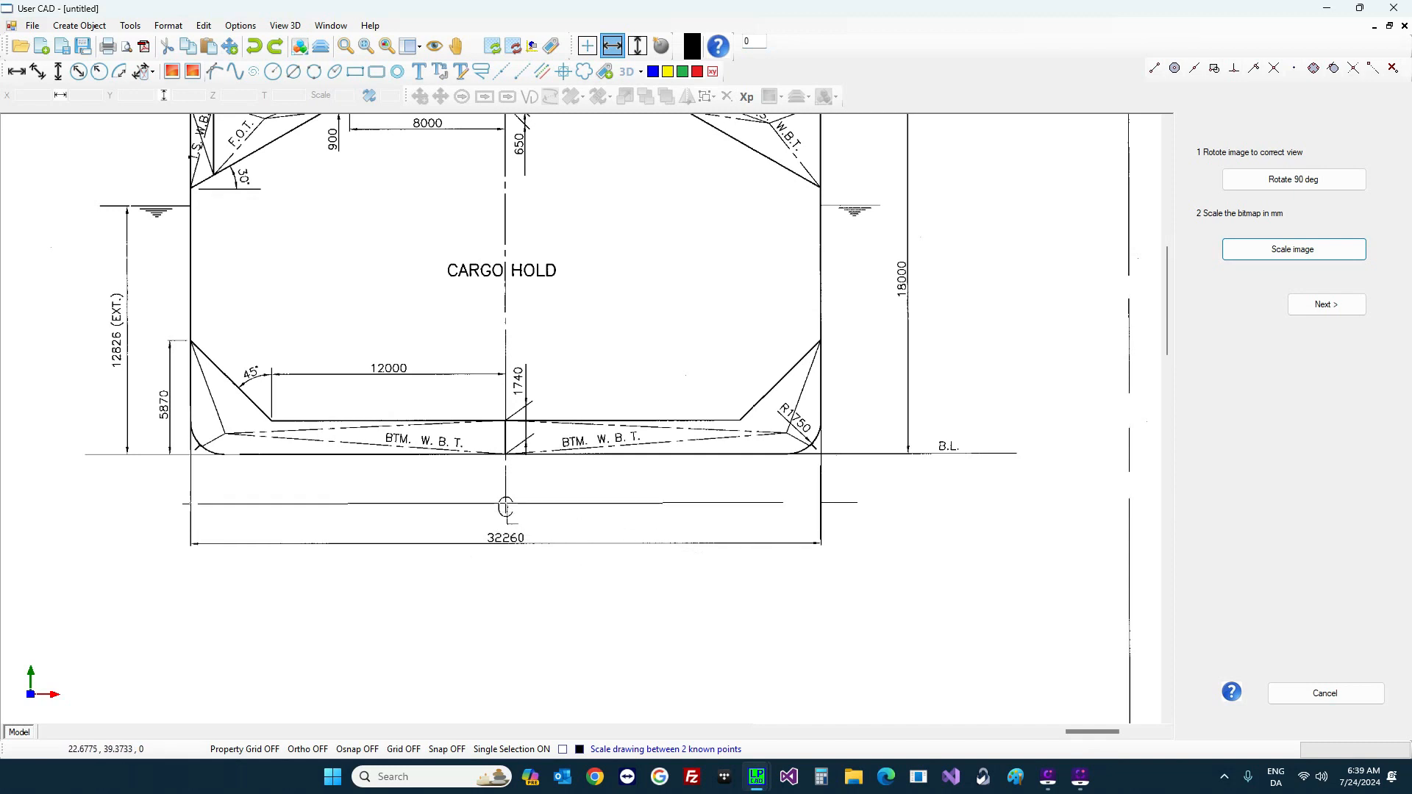
{"action": "left_click", "coordinate": [821, 503]}
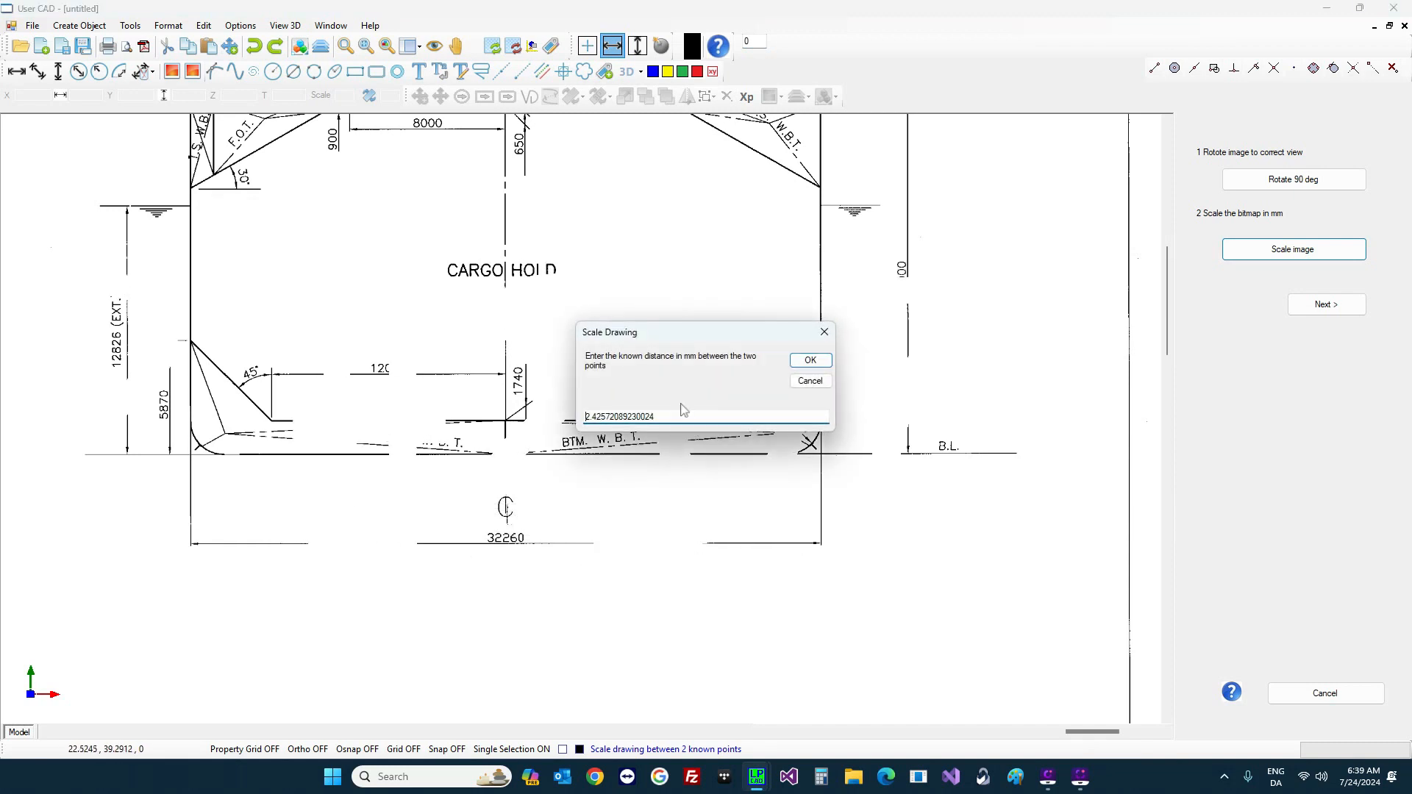
{"action": "double_click", "coordinate": [683, 416]}
{"action": "type", "text": "32260"}
{"action": "key", "text": "Return"}
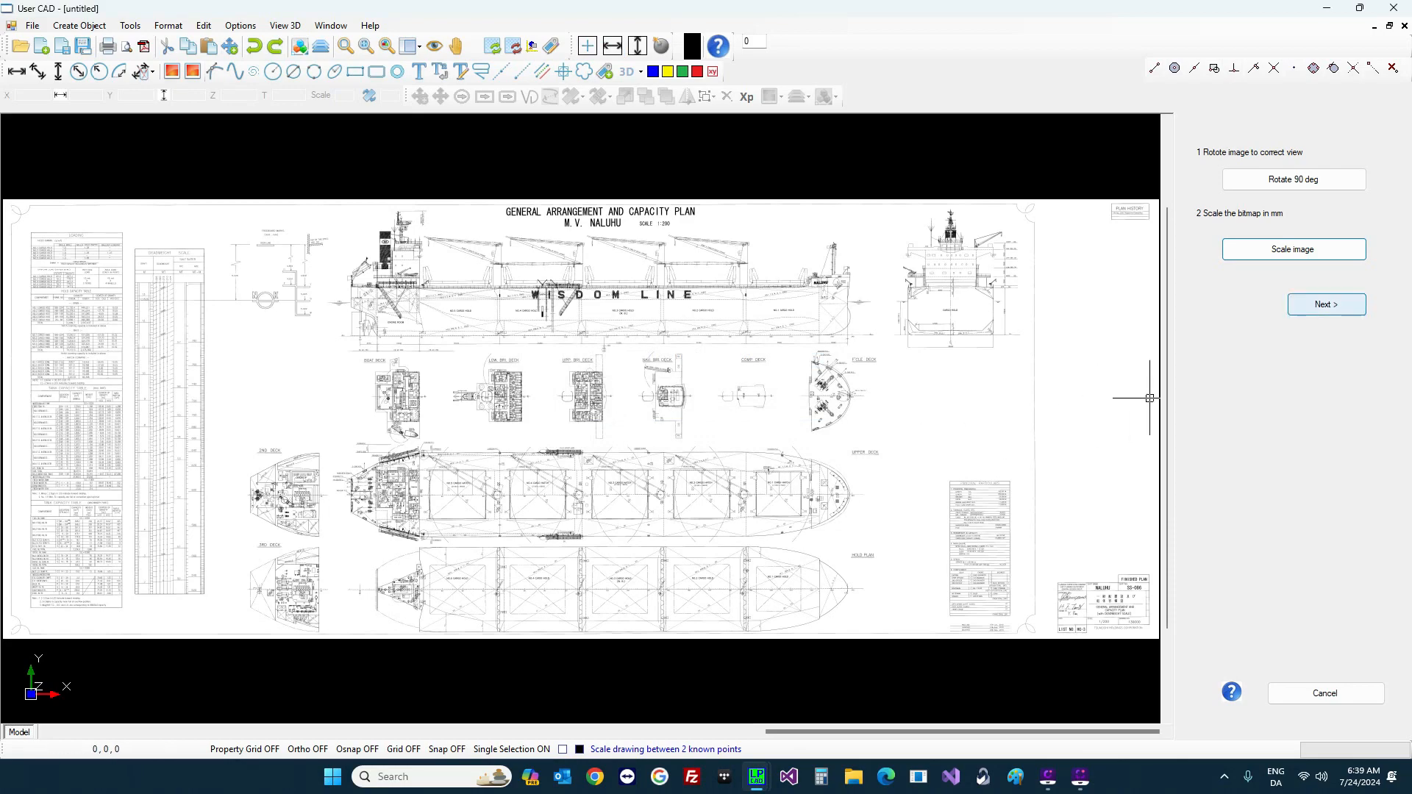
Step: Check the particulars in the main data grid and enter 5 cargo holds and 4 cranes
{"action": "left_click", "coordinate": [1307, 306]}
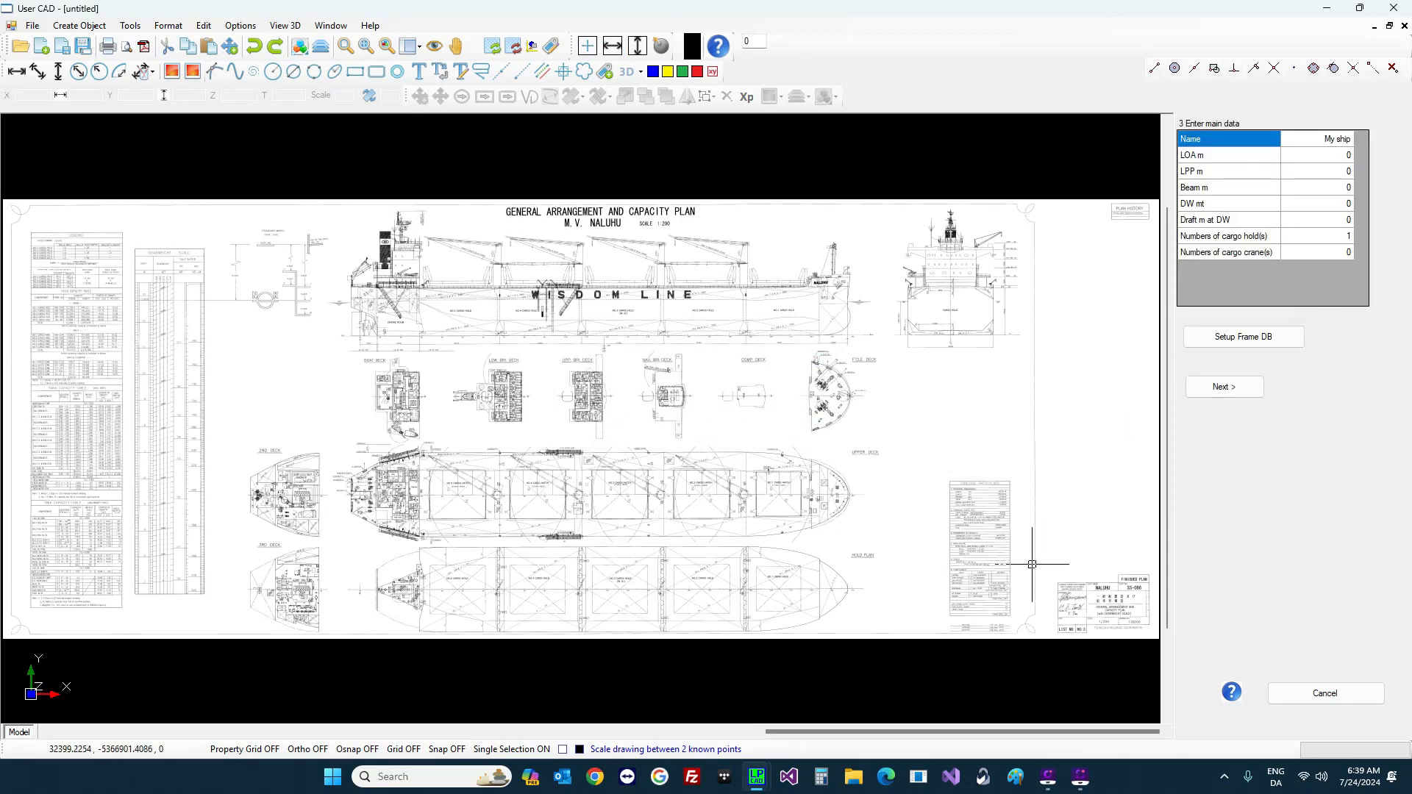
{"action": "scroll", "coordinate": [1050, 576], "scroll_direction": "up", "scroll_amount": 5}
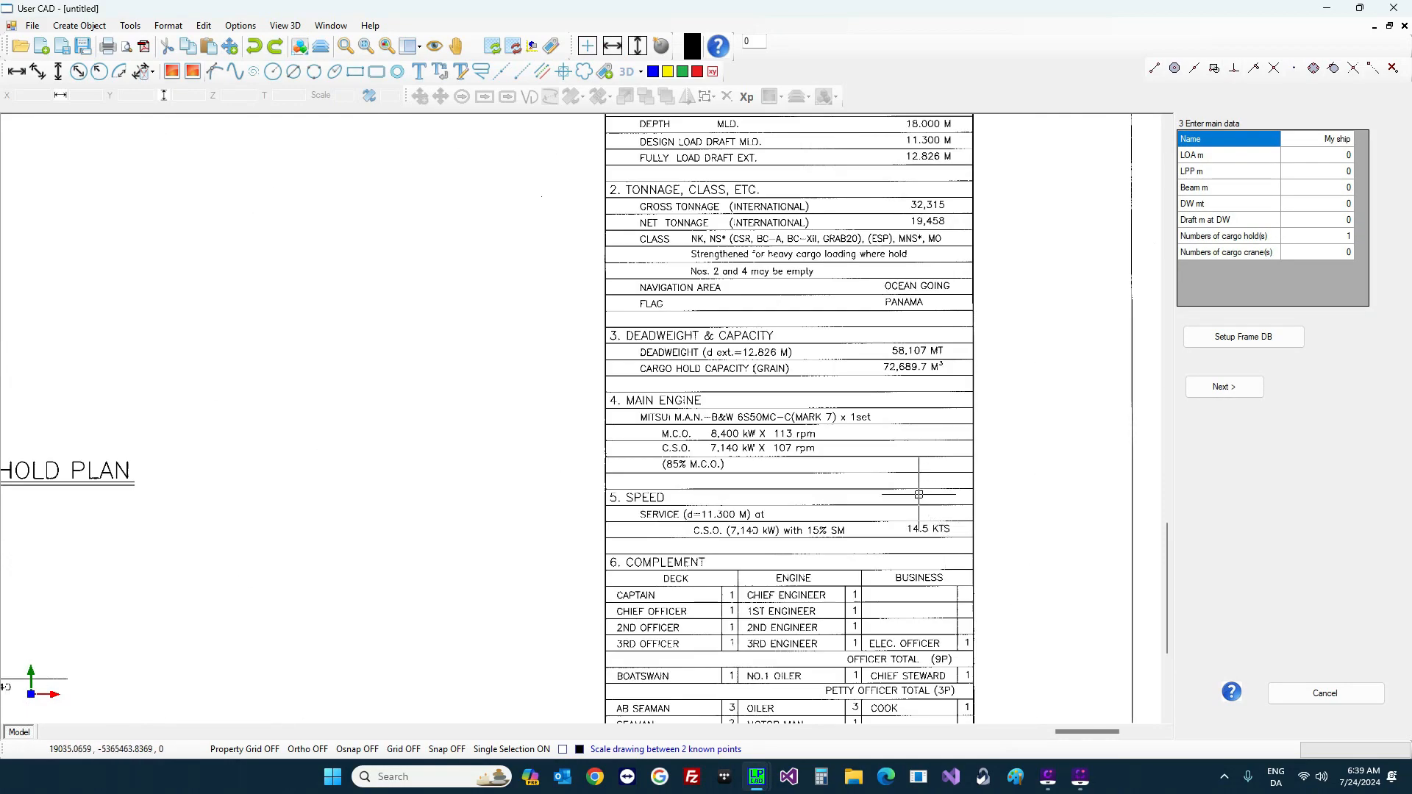
{"action": "scroll", "coordinate": [870, 475], "scroll_direction": "down", "scroll_amount": 1}
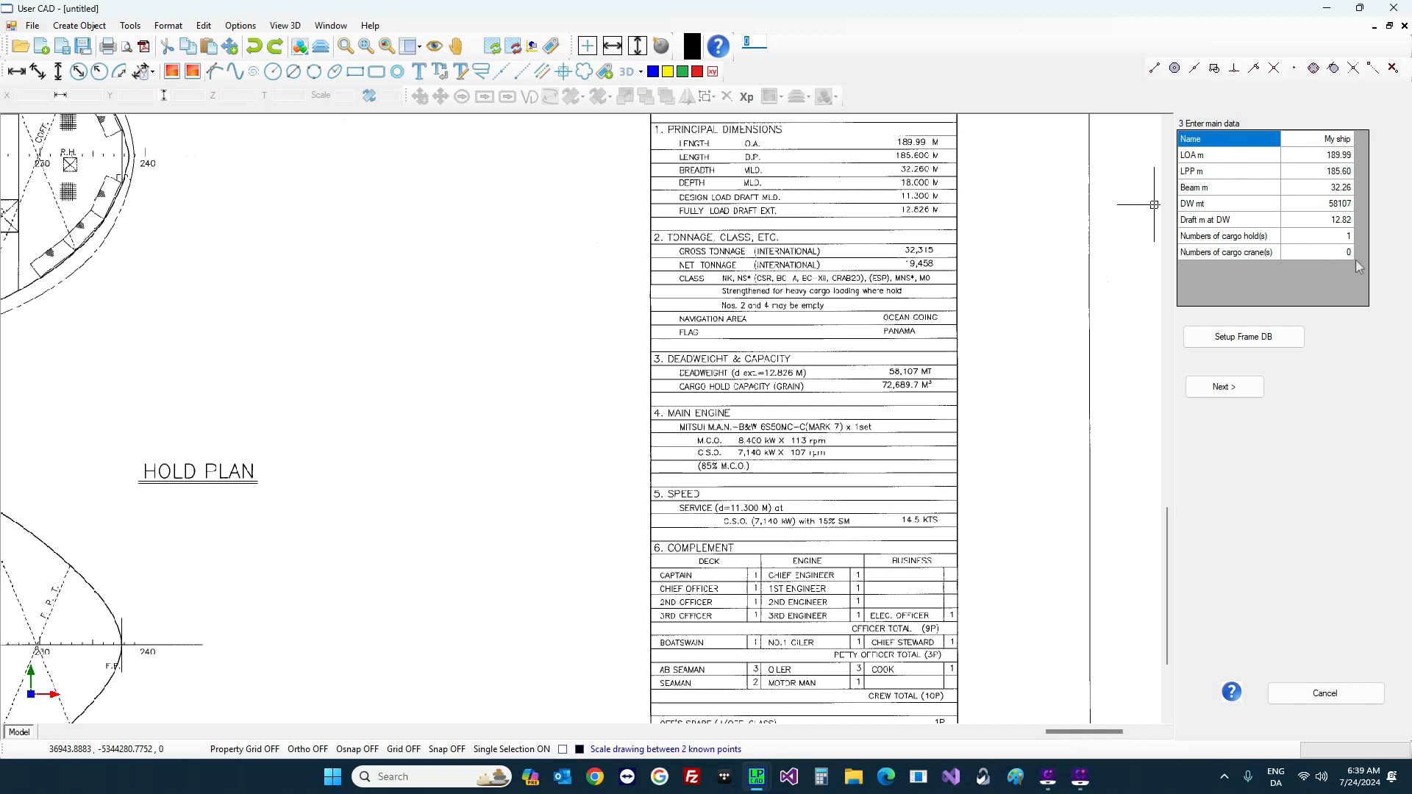
{"action": "left_click", "coordinate": [1340, 238]}
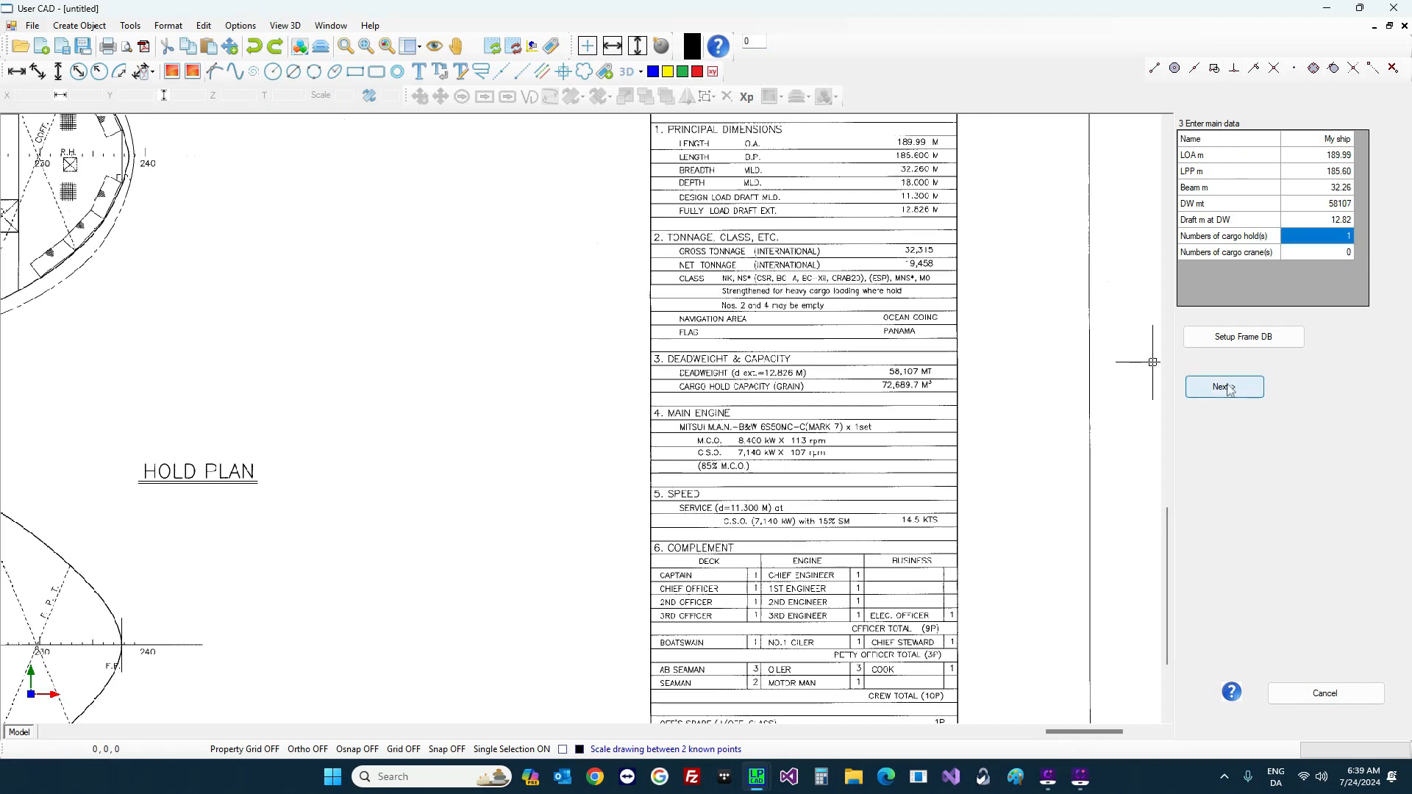
{"action": "type", "text": "5"}
{"action": "key", "text": "Return"}
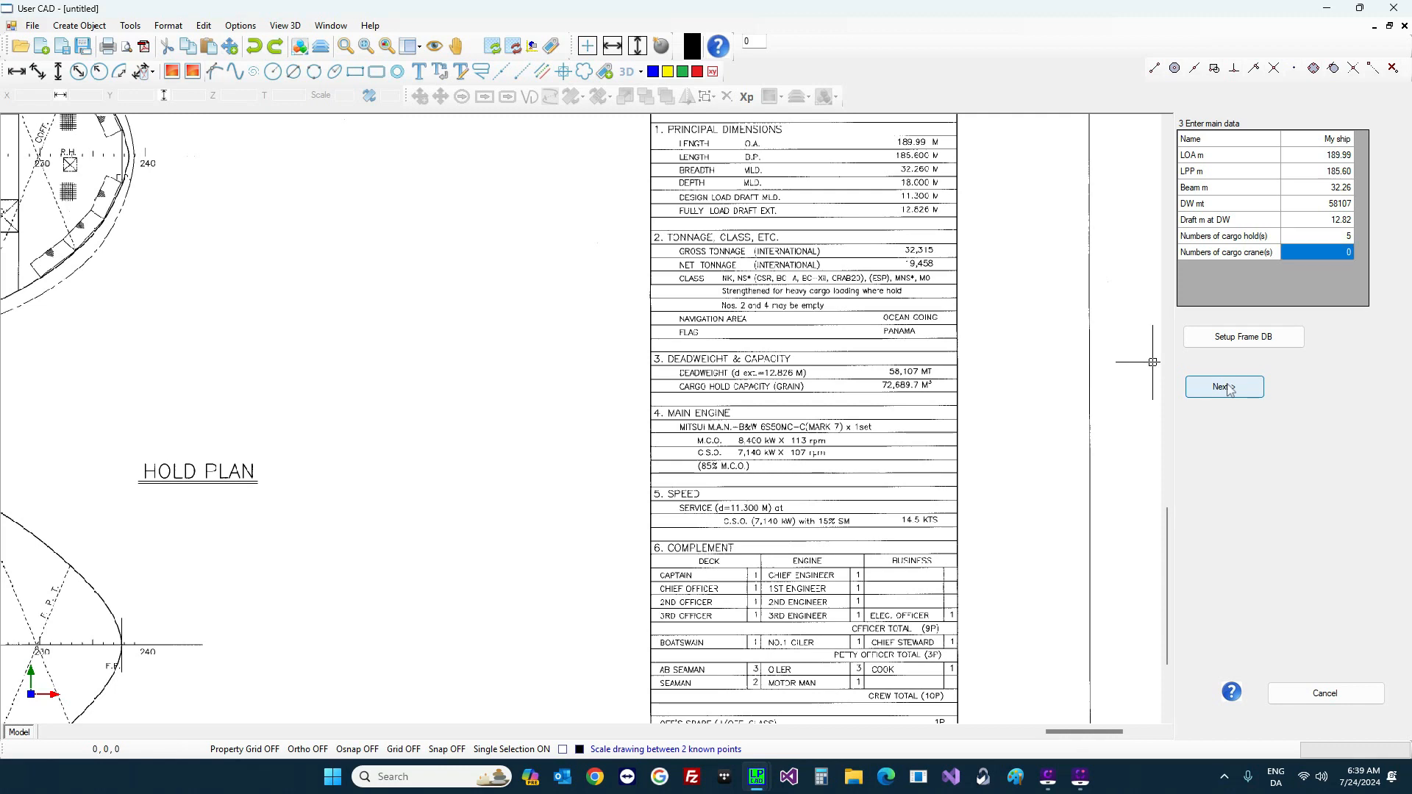
{"action": "type", "text": "4"}
{"action": "key", "text": "Return"}
Step: In the frame database setup, enter 240 total frames with 750 mm frame spacing
{"action": "left_click", "coordinate": [1225, 346]}
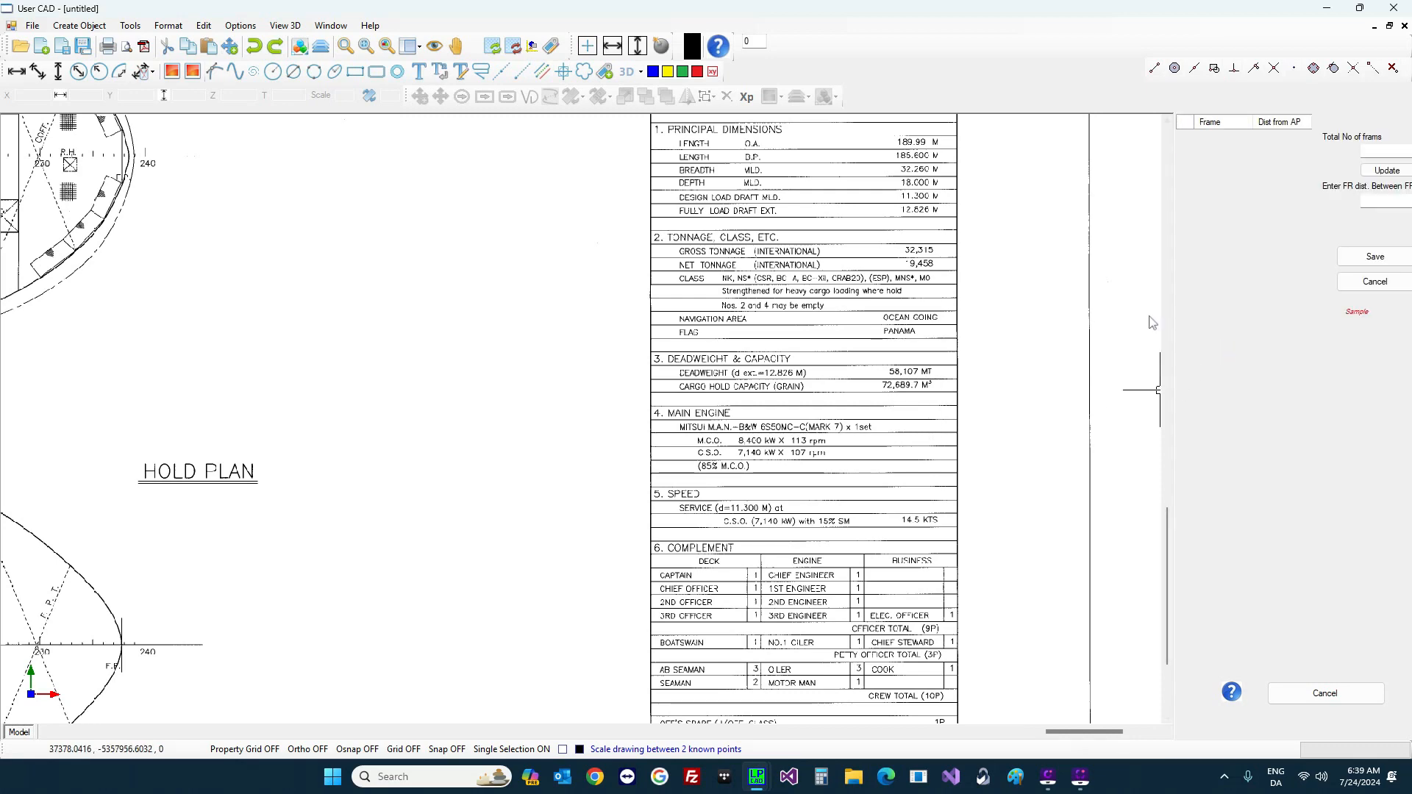
{"action": "scroll", "coordinate": [591, 309], "scroll_direction": "down", "scroll_amount": 1}
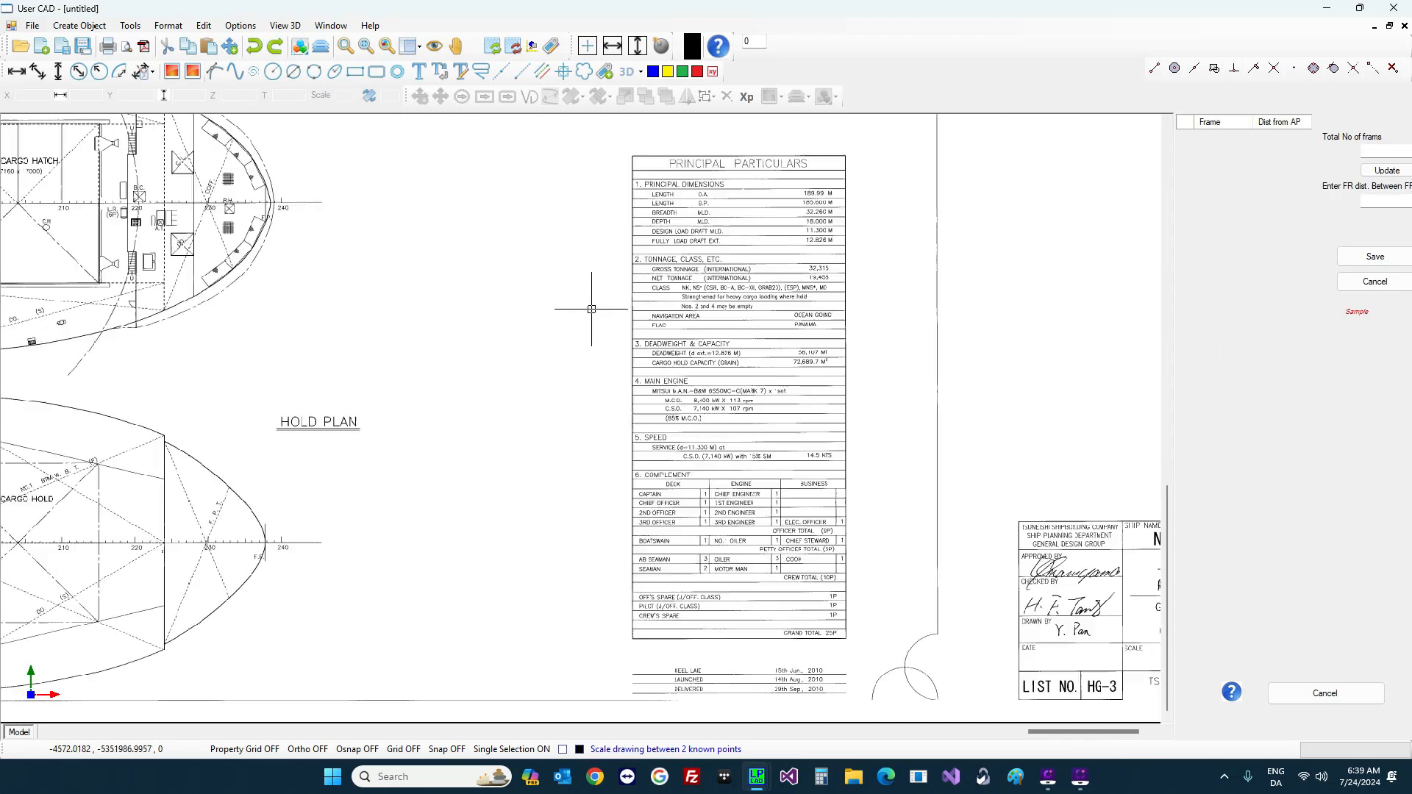
{"action": "scroll", "coordinate": [283, 204], "scroll_direction": "up", "scroll_amount": 3}
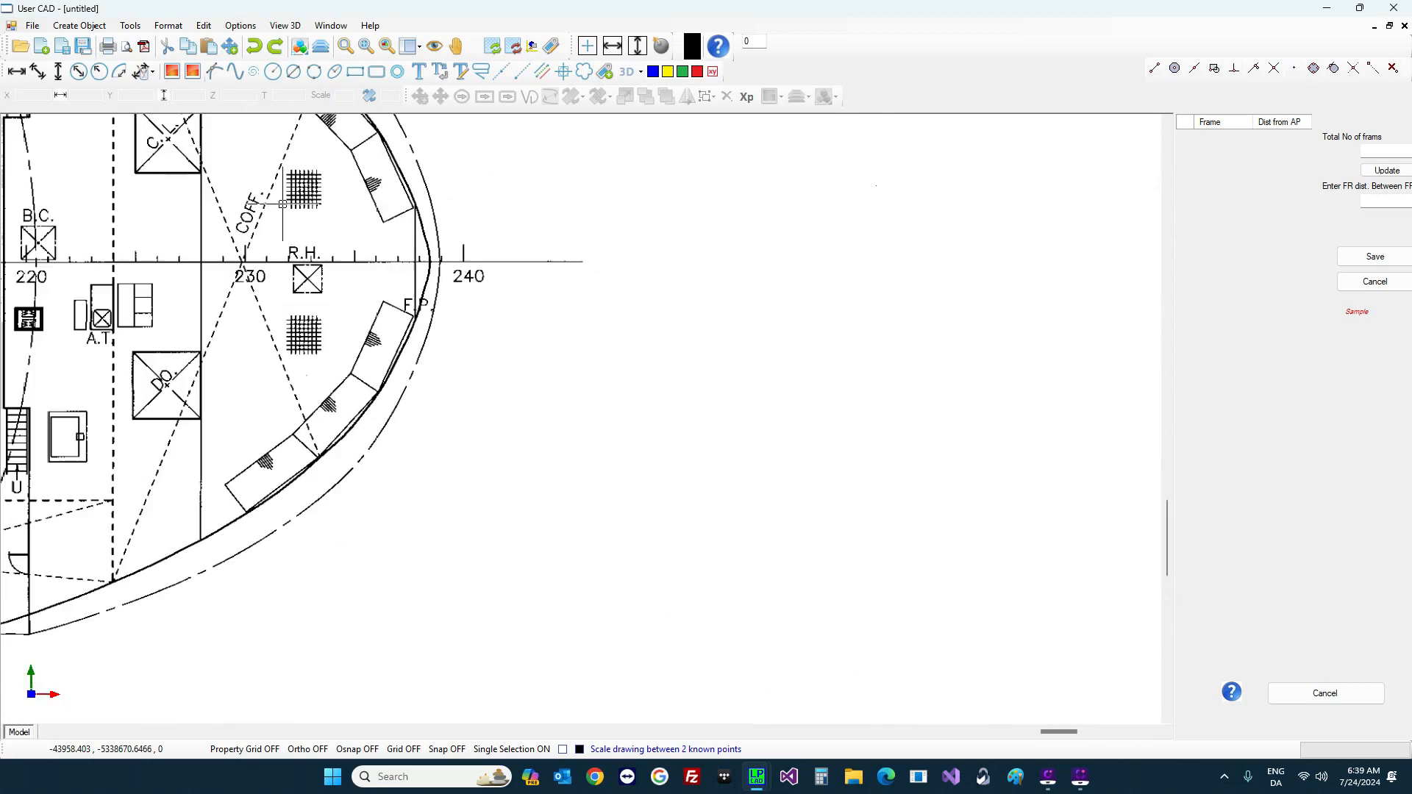
{"action": "scroll", "coordinate": [662, 235], "scroll_direction": "up", "scroll_amount": 2}
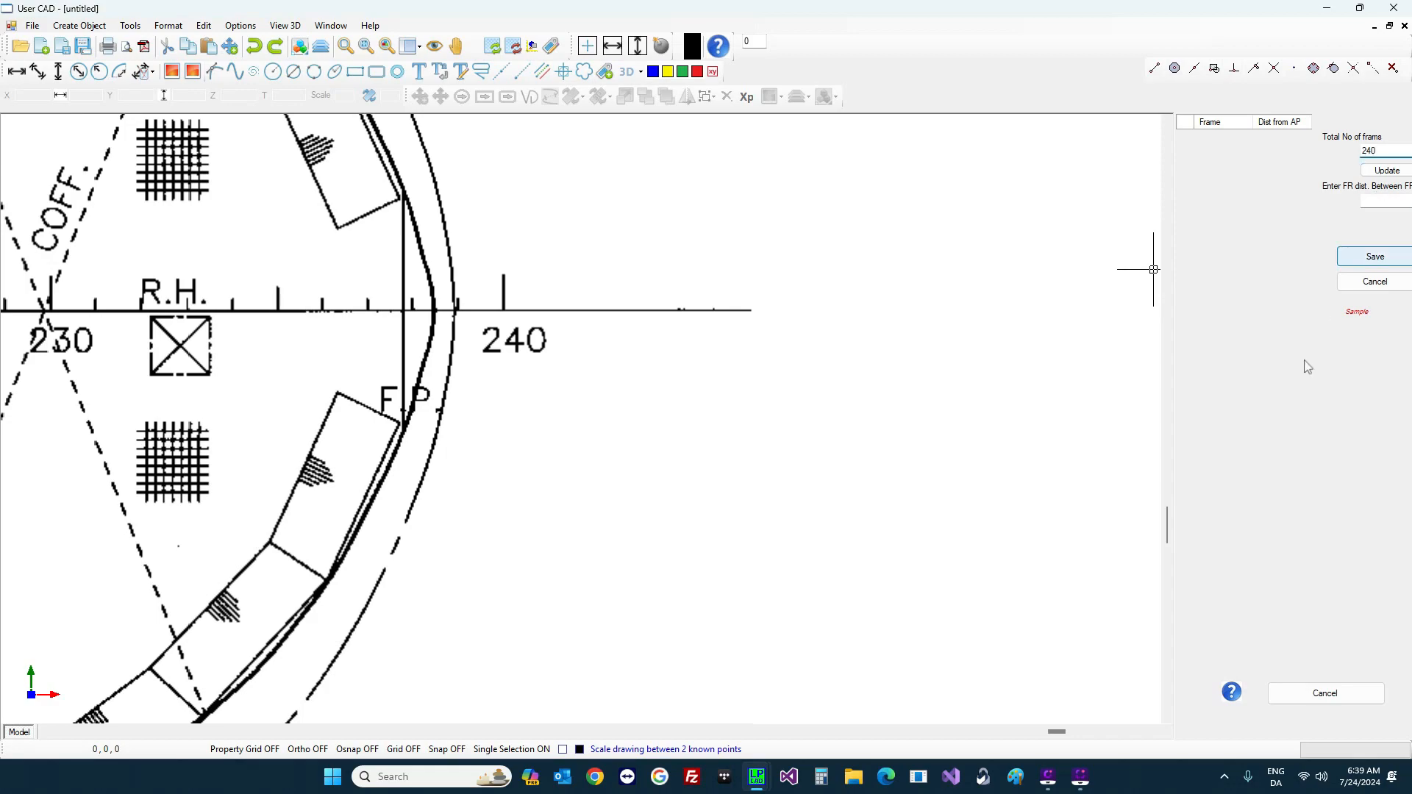
{"action": "scroll", "coordinate": [1023, 296], "scroll_direction": "down", "scroll_amount": 3}
{"action": "scroll", "coordinate": [975, 326], "scroll_direction": "down", "scroll_amount": 4}
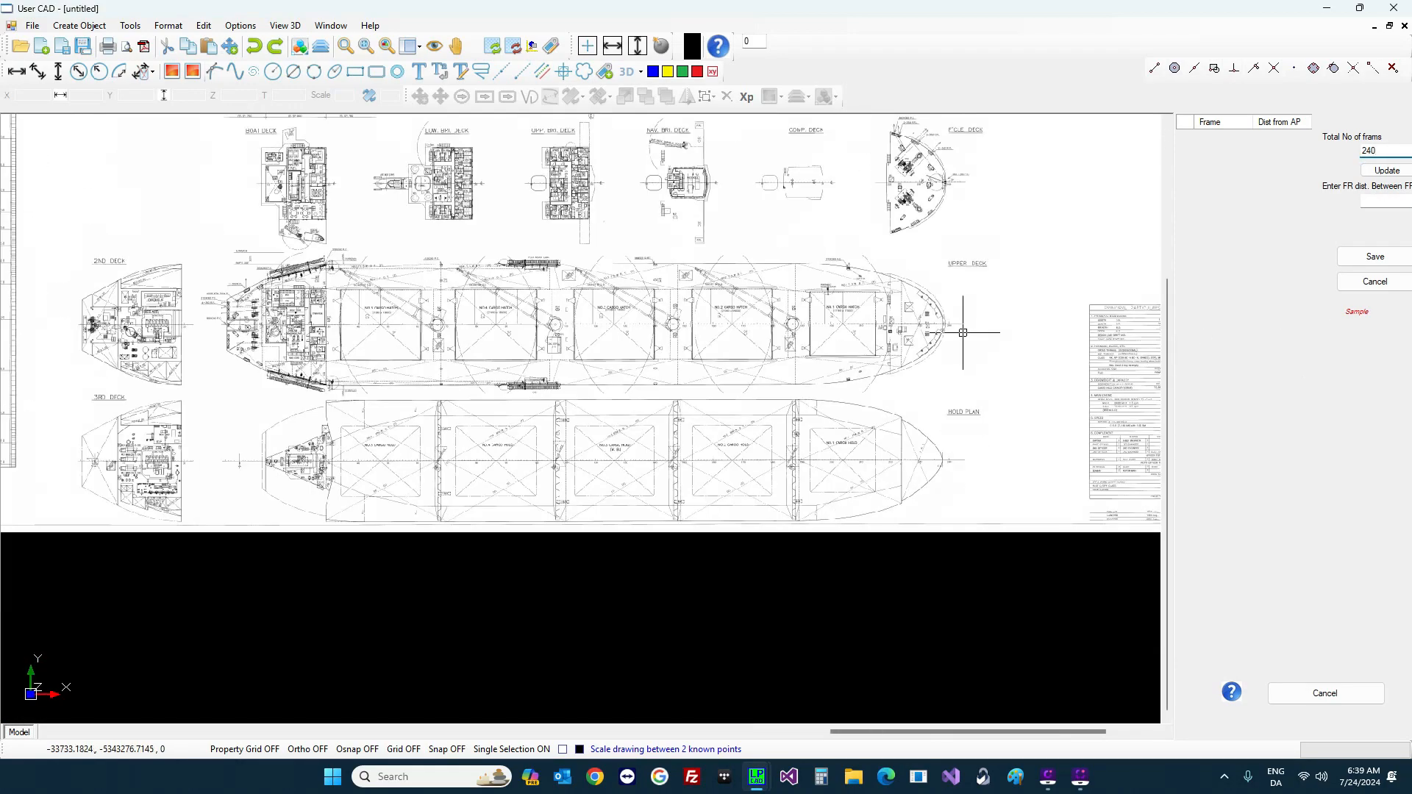
{"action": "scroll", "coordinate": [564, 199], "scroll_direction": "up", "scroll_amount": 1}
{"action": "scroll", "coordinate": [563, 199], "scroll_direction": "up", "scroll_amount": 6}
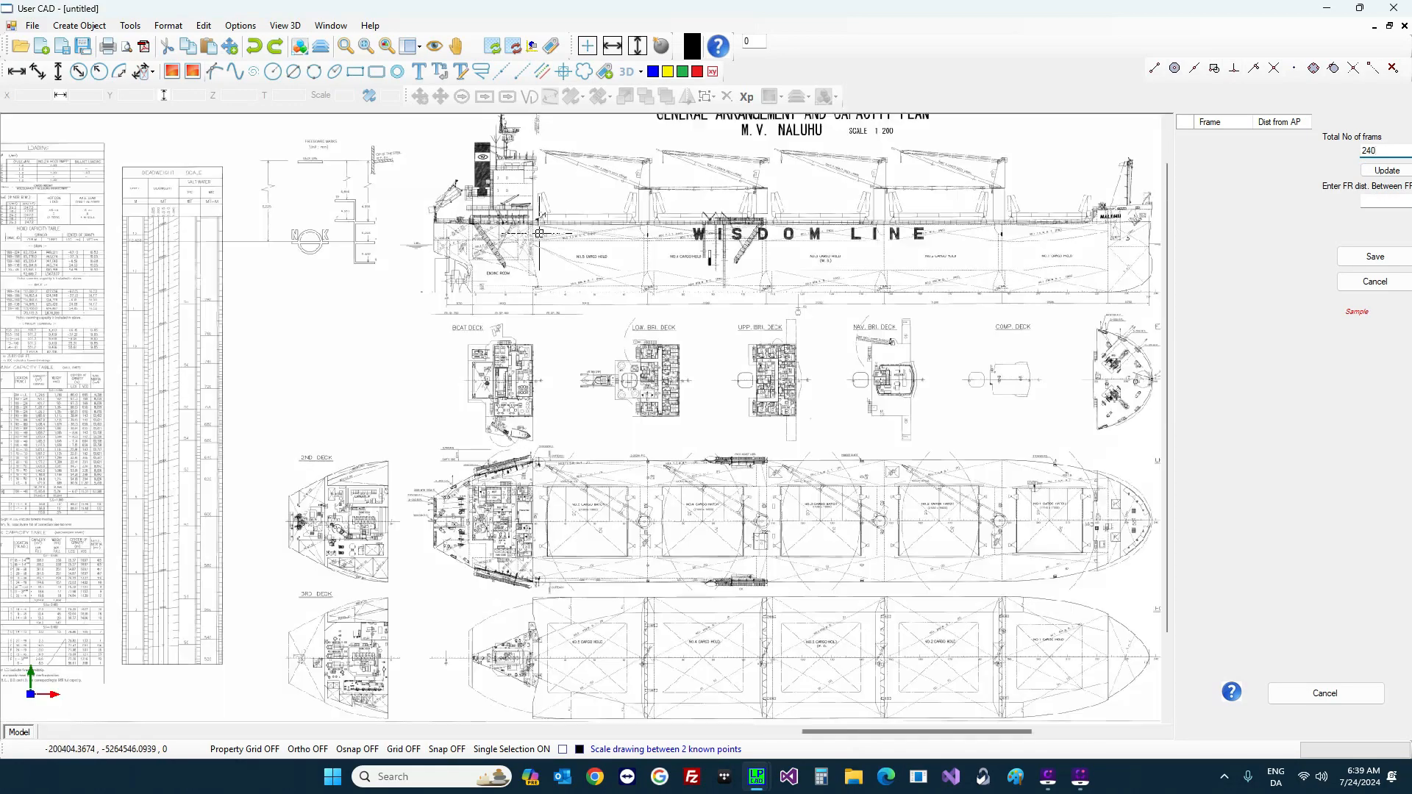
{"action": "scroll", "coordinate": [351, 316], "scroll_direction": "down", "scroll_amount": 3}
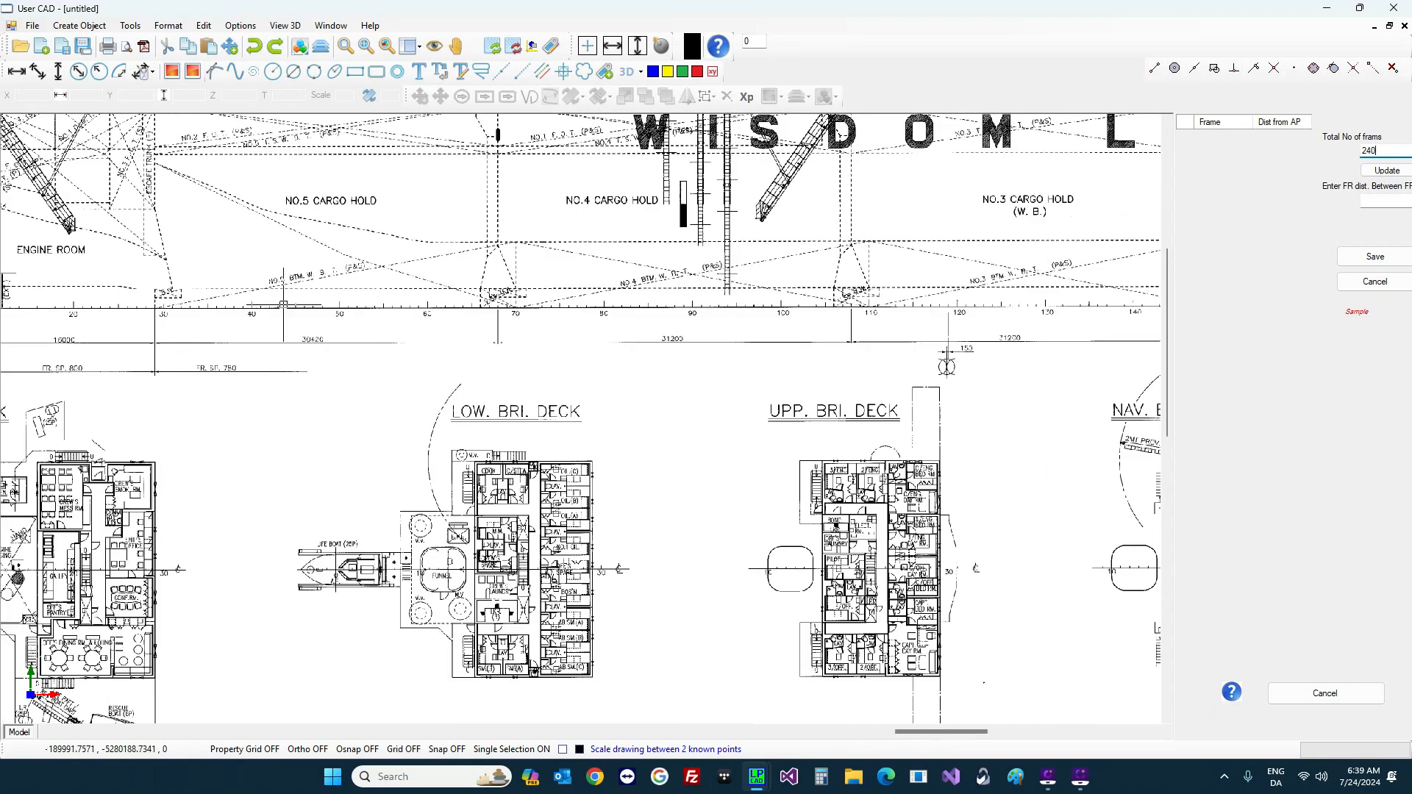
{"action": "scroll", "coordinate": [253, 313], "scroll_direction": "down", "scroll_amount": 2}
{"action": "scroll", "coordinate": [253, 313], "scroll_direction": "up", "scroll_amount": 4}
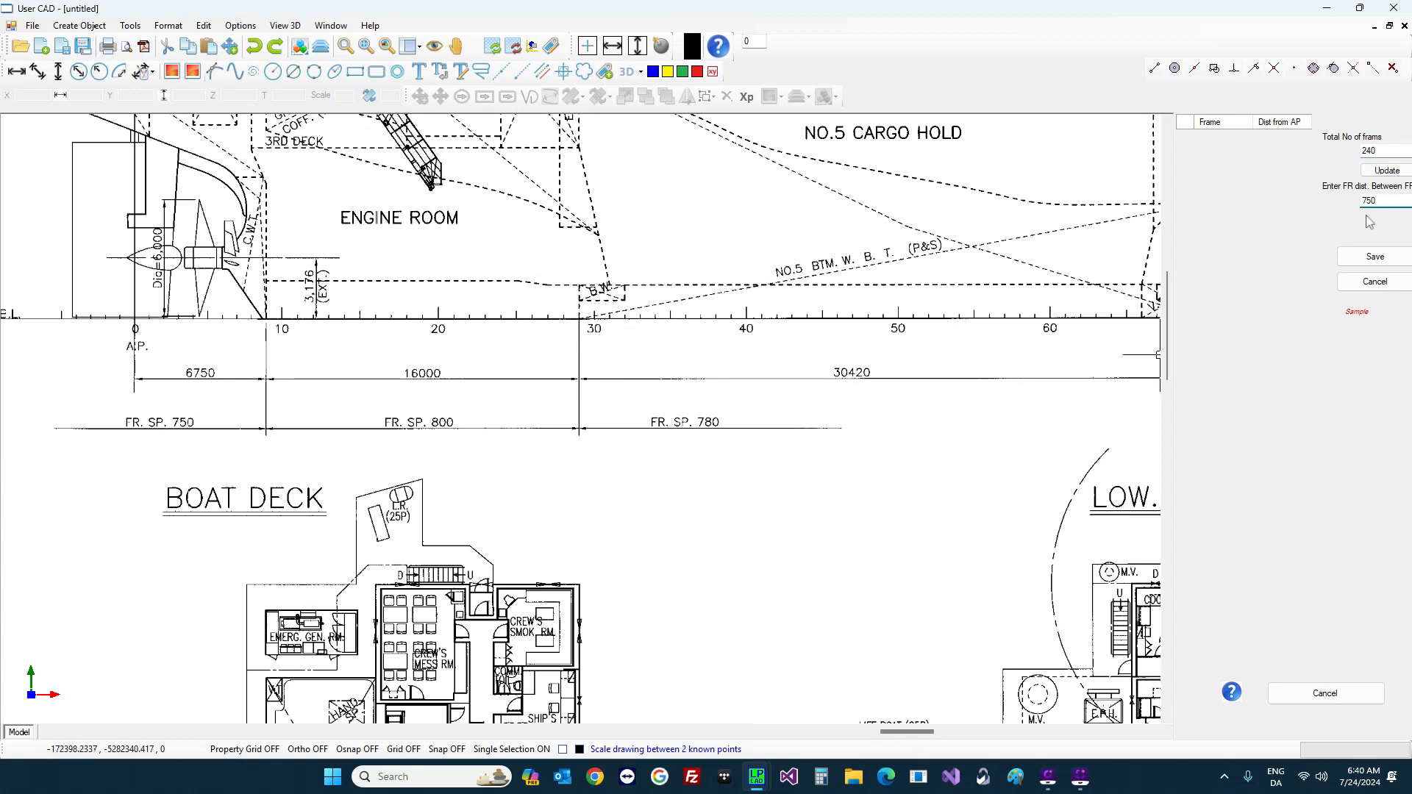
Step: Fill the frame table at 750 spacing, change to 780 from frame 29, and save
{"action": "left_click", "coordinate": [1367, 171]}
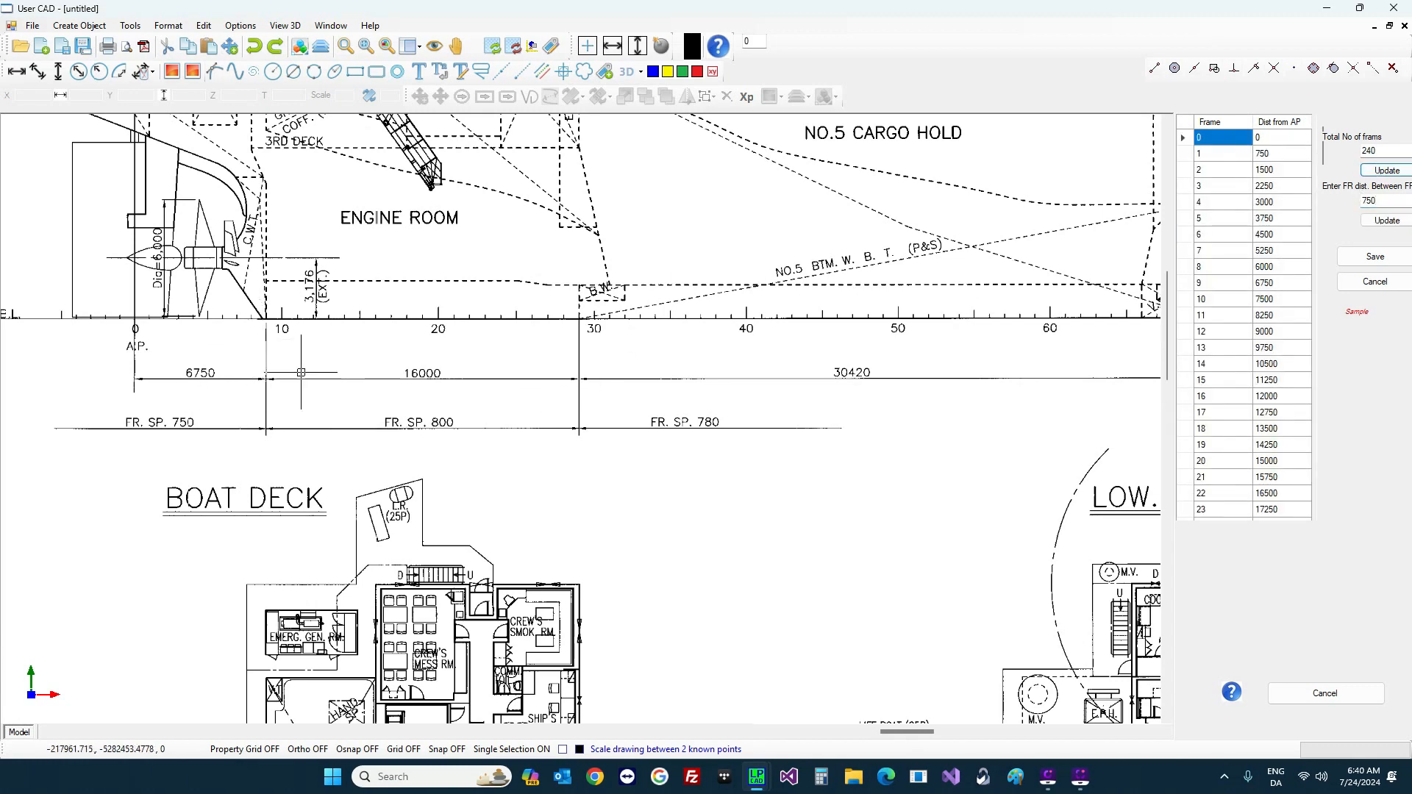
{"action": "left_click", "coordinate": [1278, 287]}
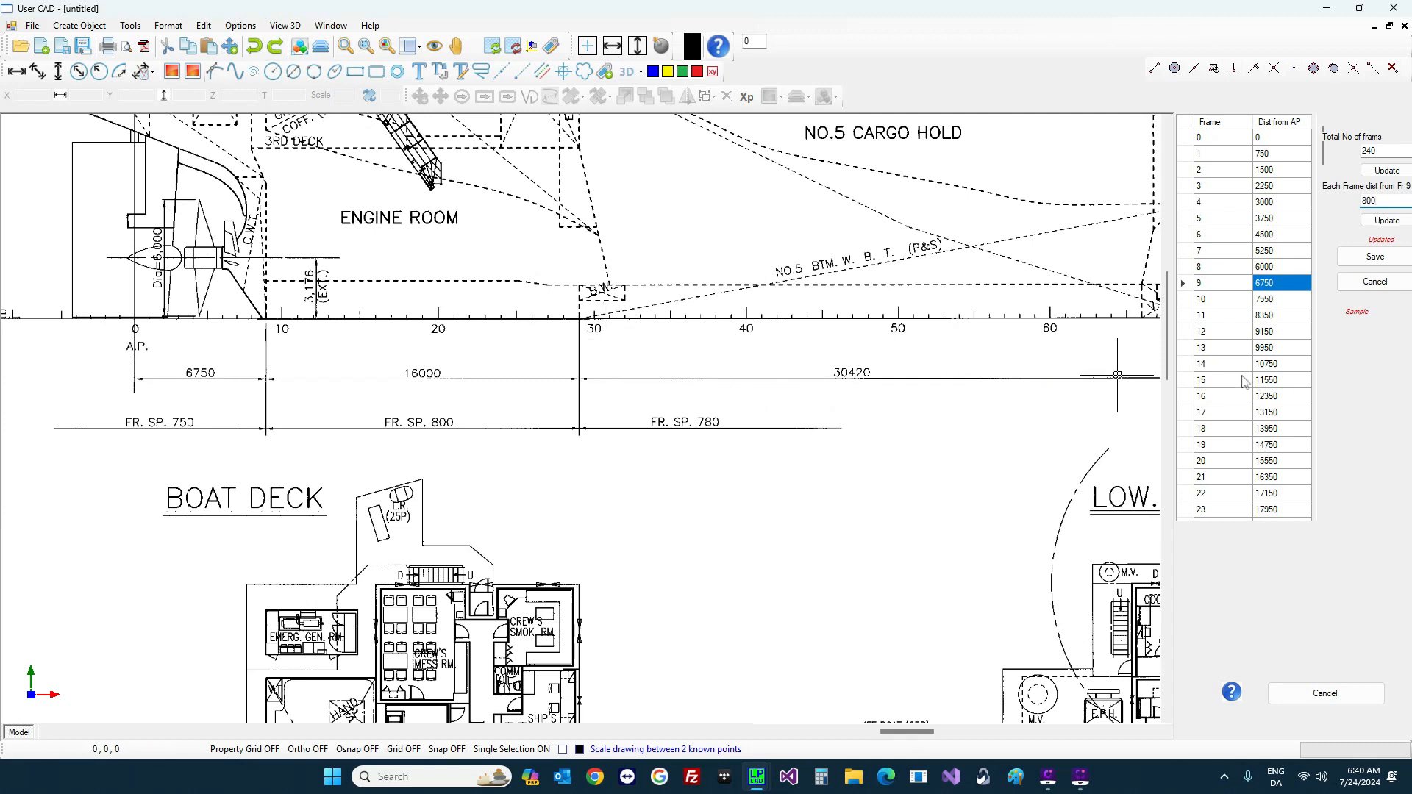
{"action": "scroll", "coordinate": [1251, 390], "scroll_direction": "down", "scroll_amount": 6}
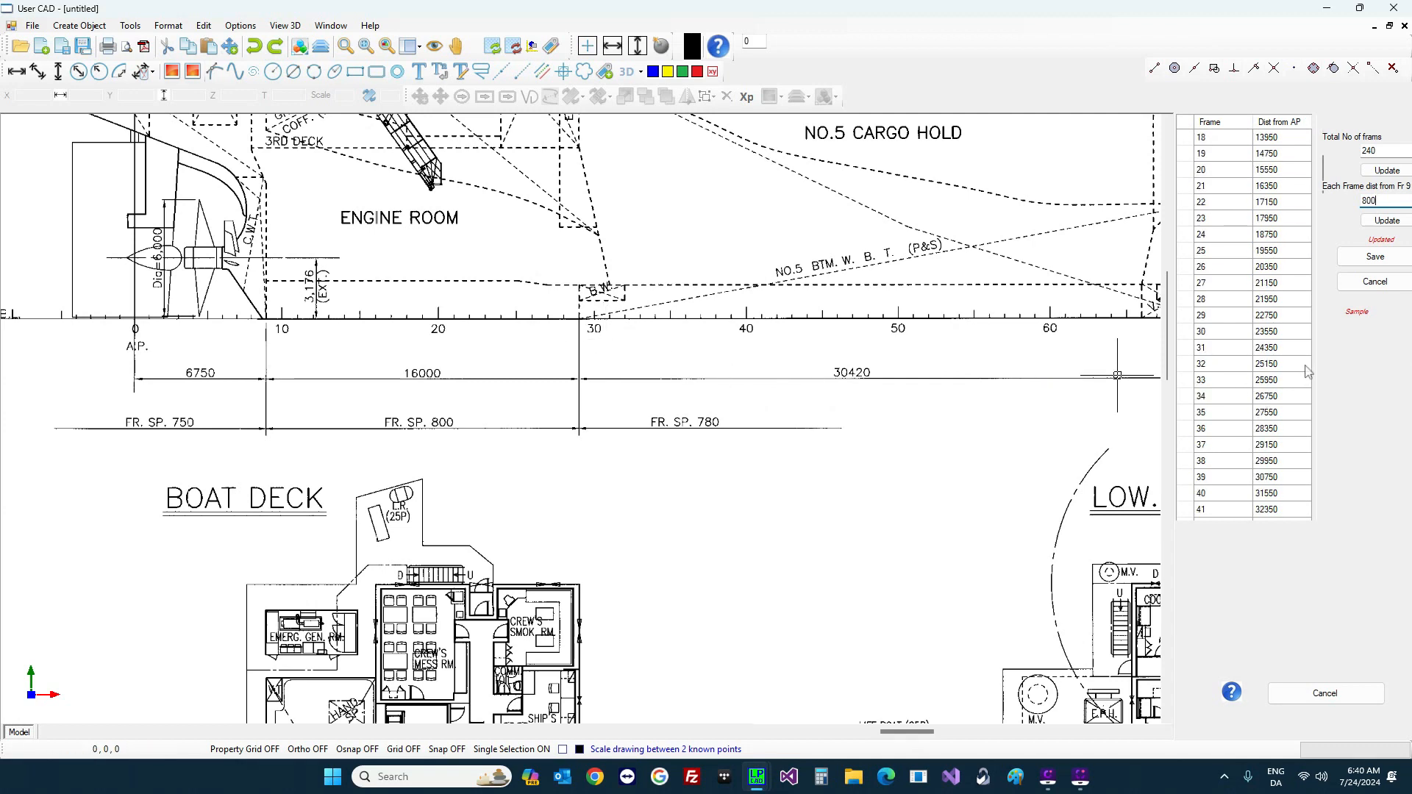
{"action": "left_click", "coordinate": [1300, 317]}
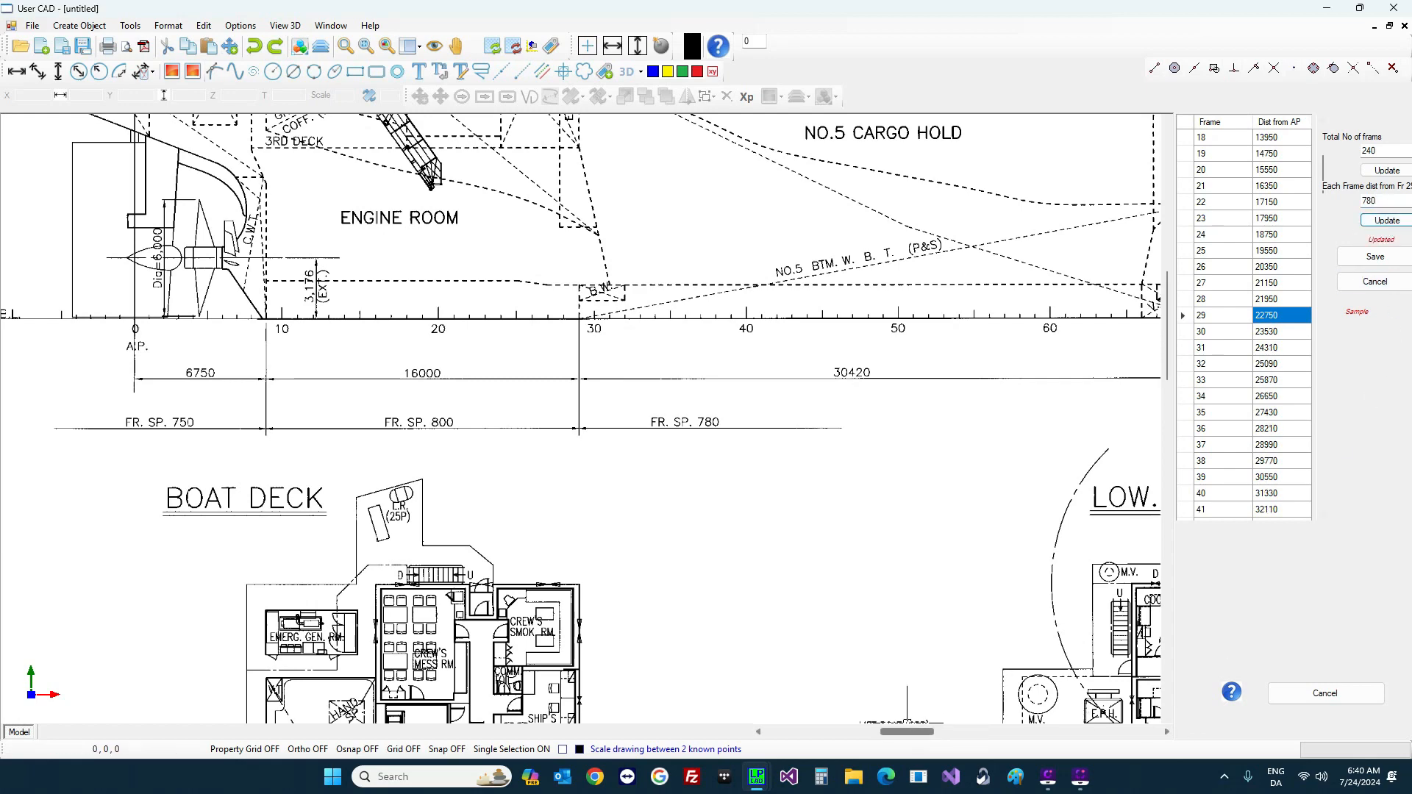
{"action": "left_click_drag", "start_coordinate": [911, 740], "coordinate": [1050, 741]}
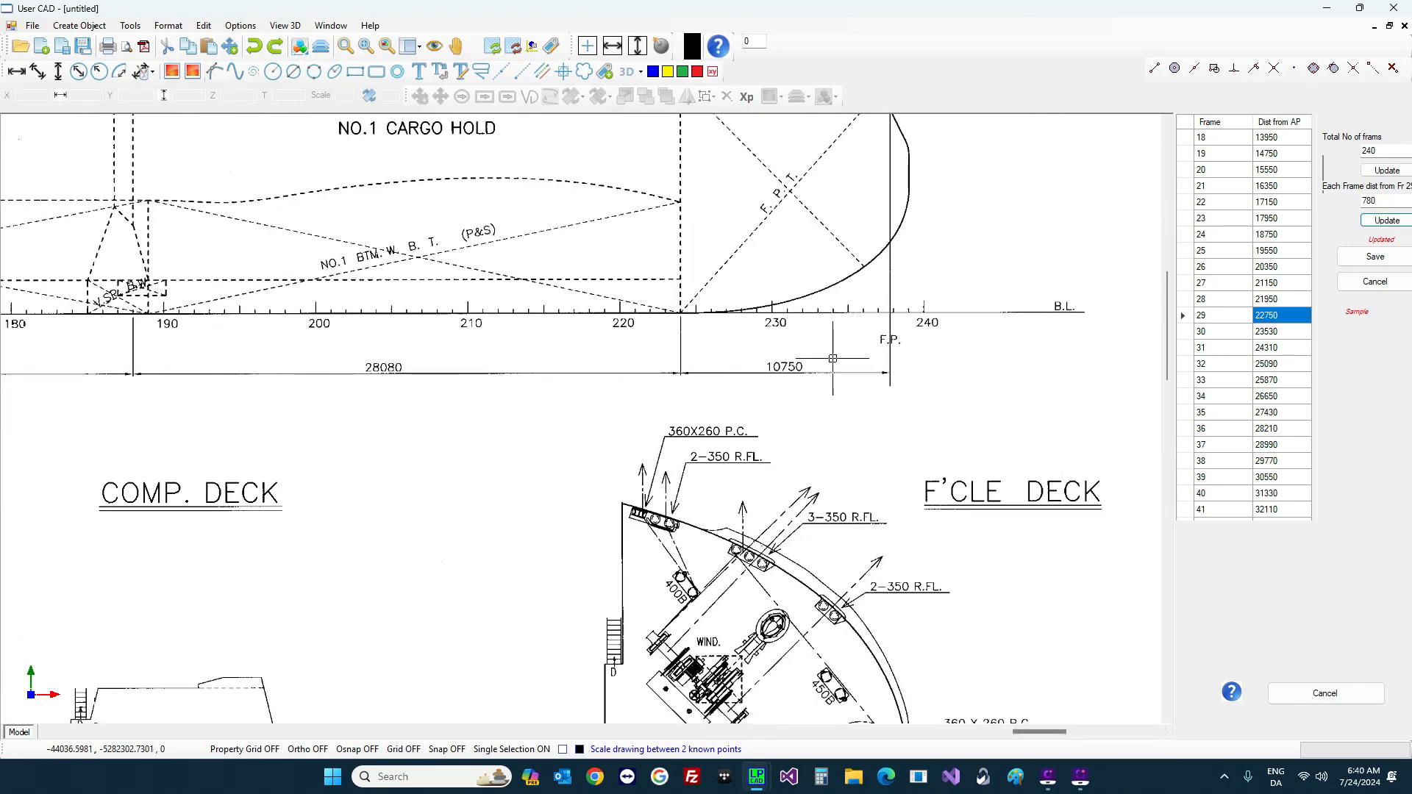
{"action": "left_click", "coordinate": [1360, 261]}
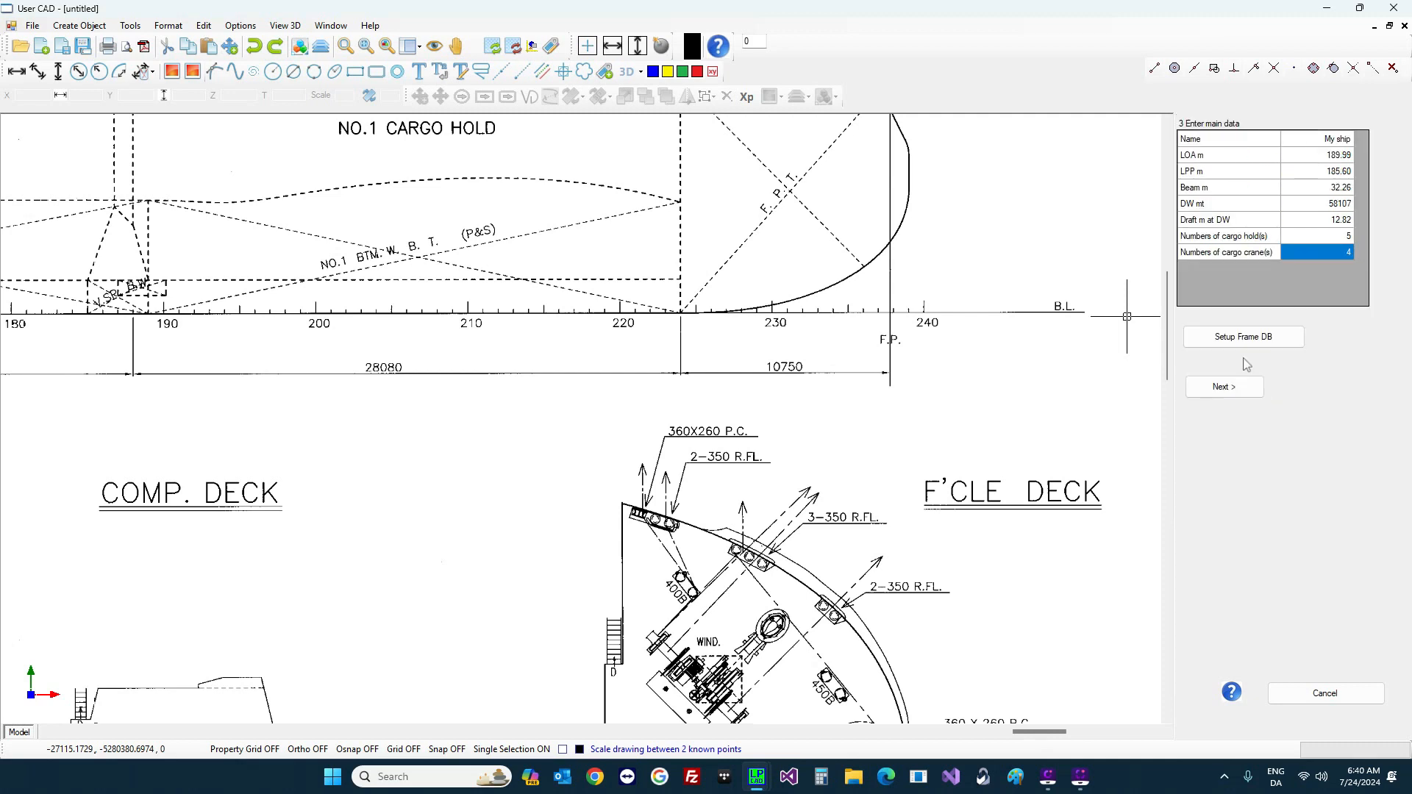
Step: Move to view selection and box the side elevation as the side view
{"action": "left_click", "coordinate": [1221, 396]}
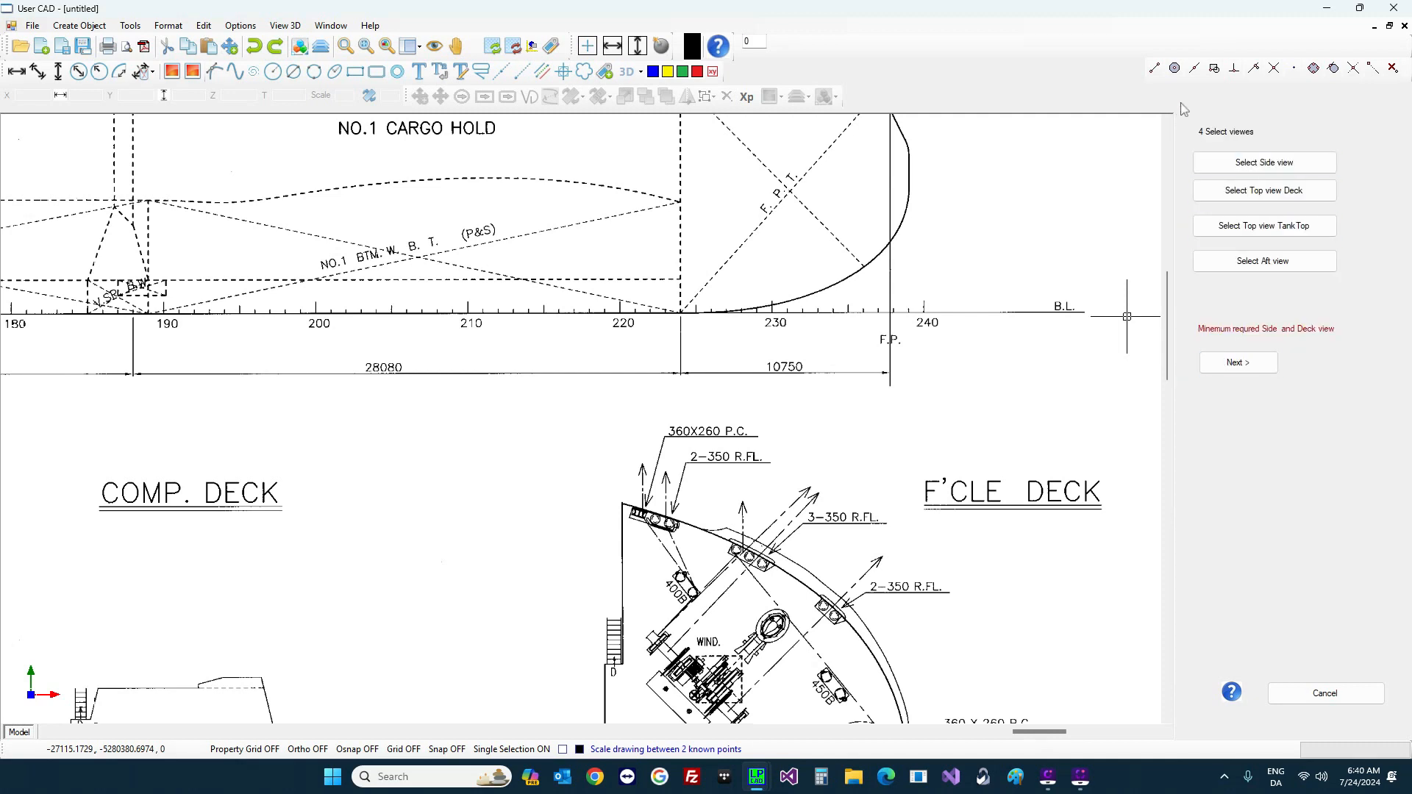
{"action": "scroll", "coordinate": [912, 279], "scroll_direction": "down", "scroll_amount": 5}
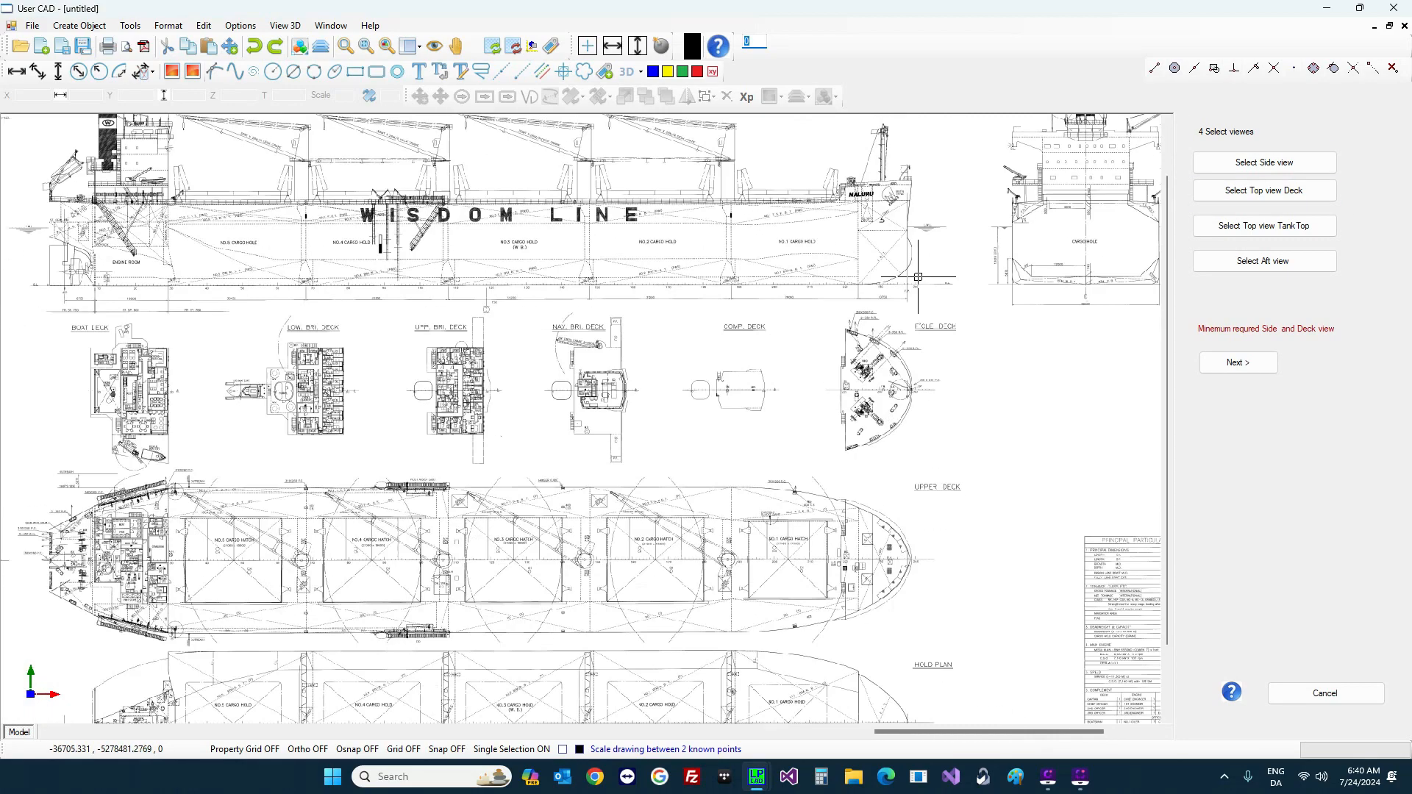
{"action": "scroll", "coordinate": [918, 277], "scroll_direction": "down", "scroll_amount": 3}
{"action": "scroll", "coordinate": [712, 148], "scroll_direction": "up", "scroll_amount": 3}
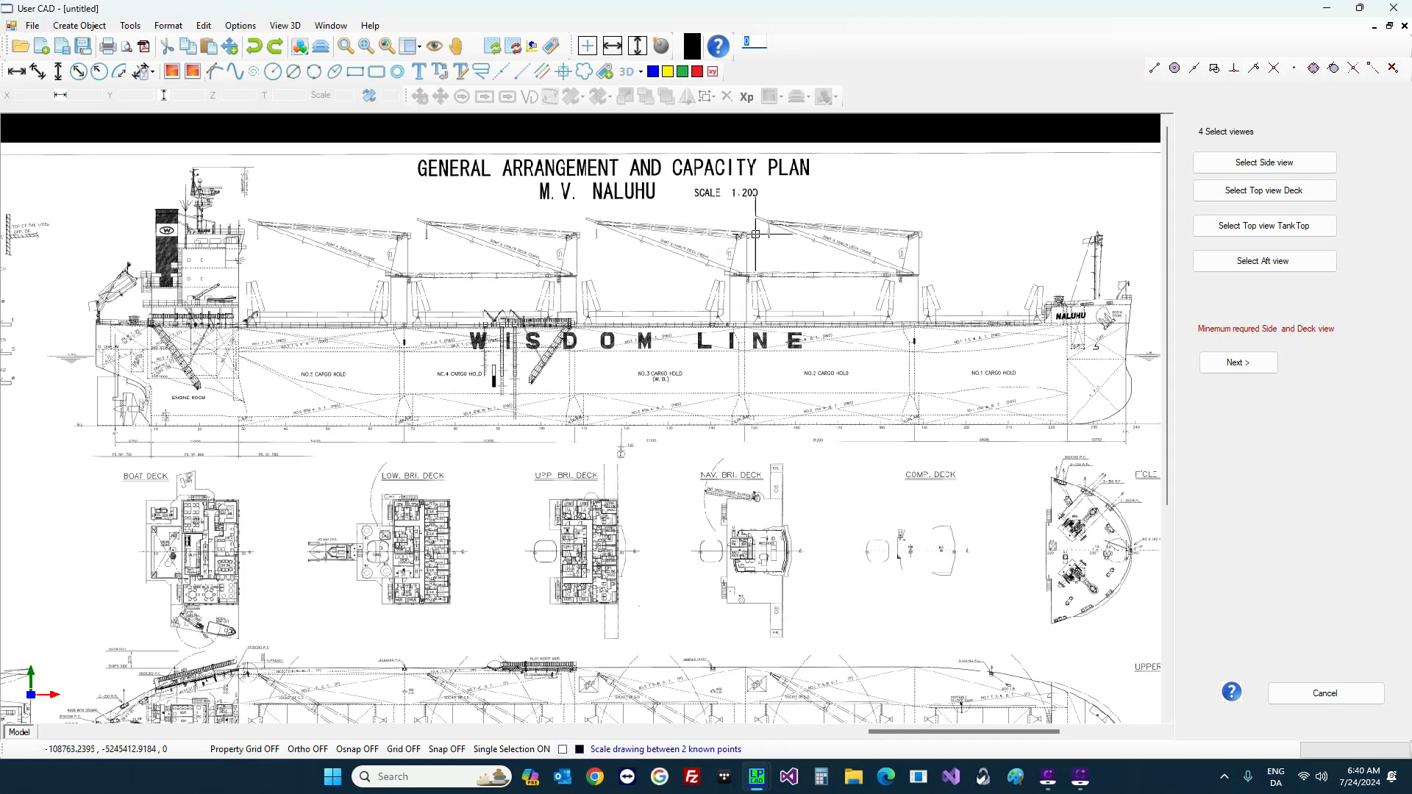
{"action": "left_click", "coordinate": [1265, 163]}
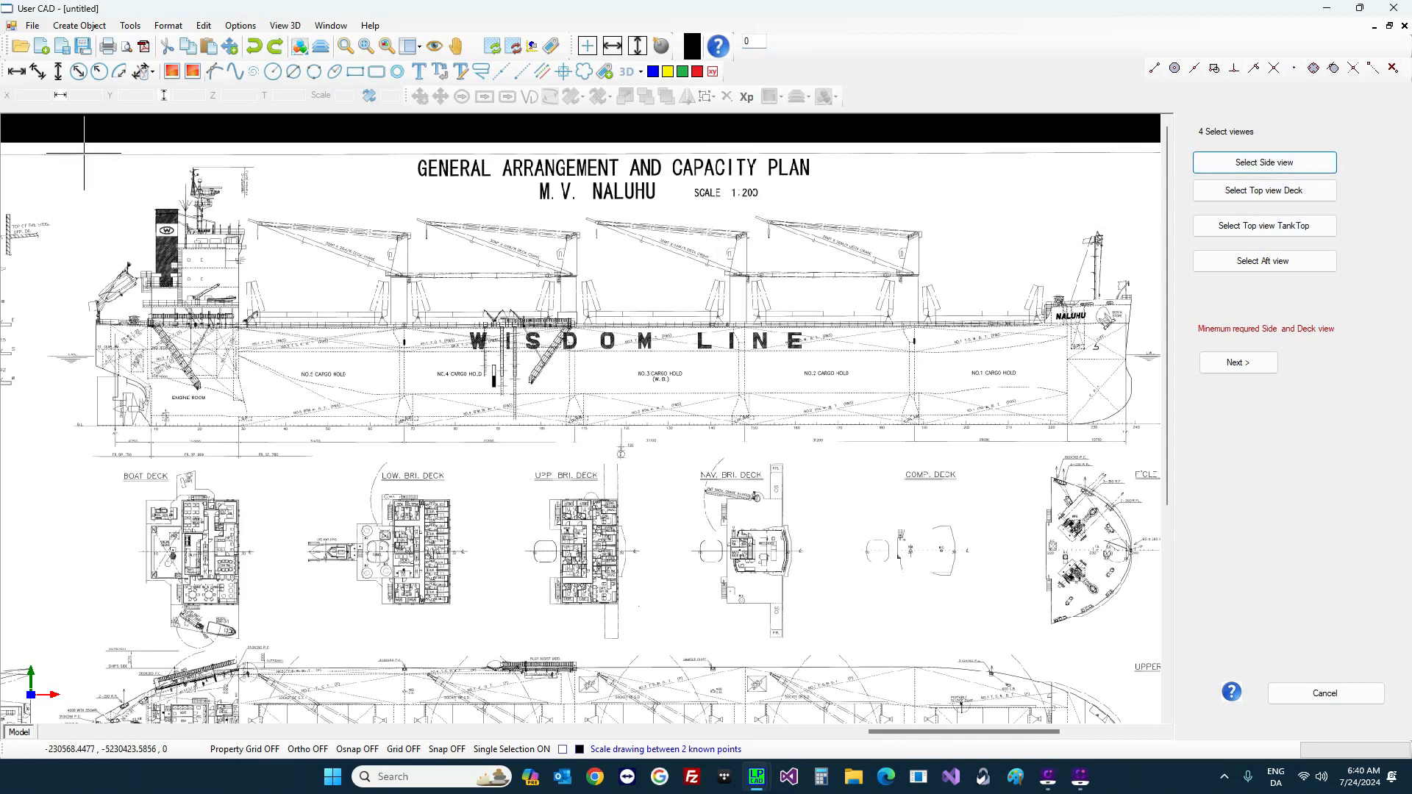
{"action": "mouse_move", "coordinate": [84, 153]}
{"action": "left_mouse_down"}
{"action": "mouse_move", "coordinate": [114, 236]}
{"action": "mouse_move", "coordinate": [662, 500]}
{"action": "mouse_move", "coordinate": [1122, 464]}
{"action": "mouse_move", "coordinate": [1143, 448]}
{"action": "left_mouse_up"}
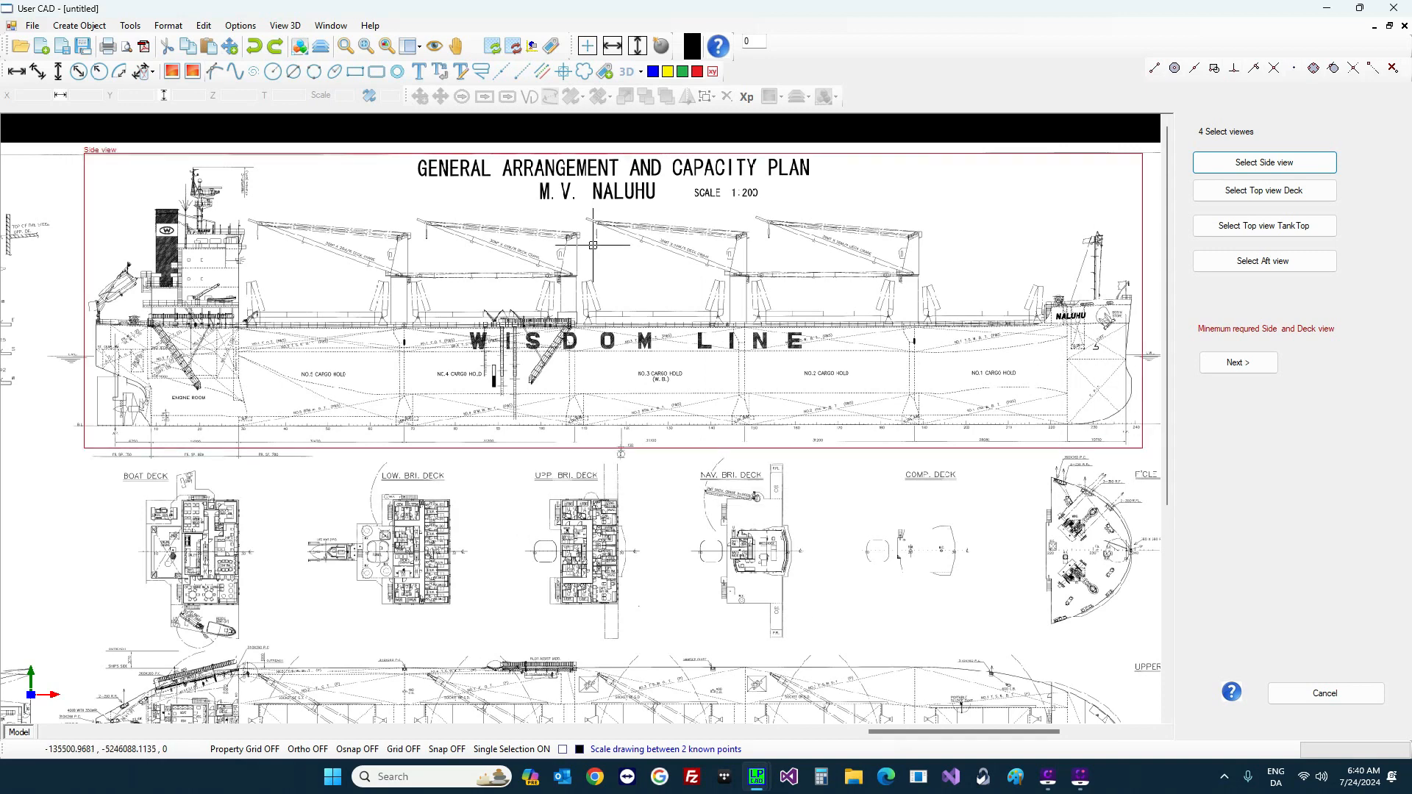
Step: Box the upper deck plan as the deck view
{"action": "scroll", "coordinate": [543, 314], "scroll_direction": "down", "scroll_amount": 1}
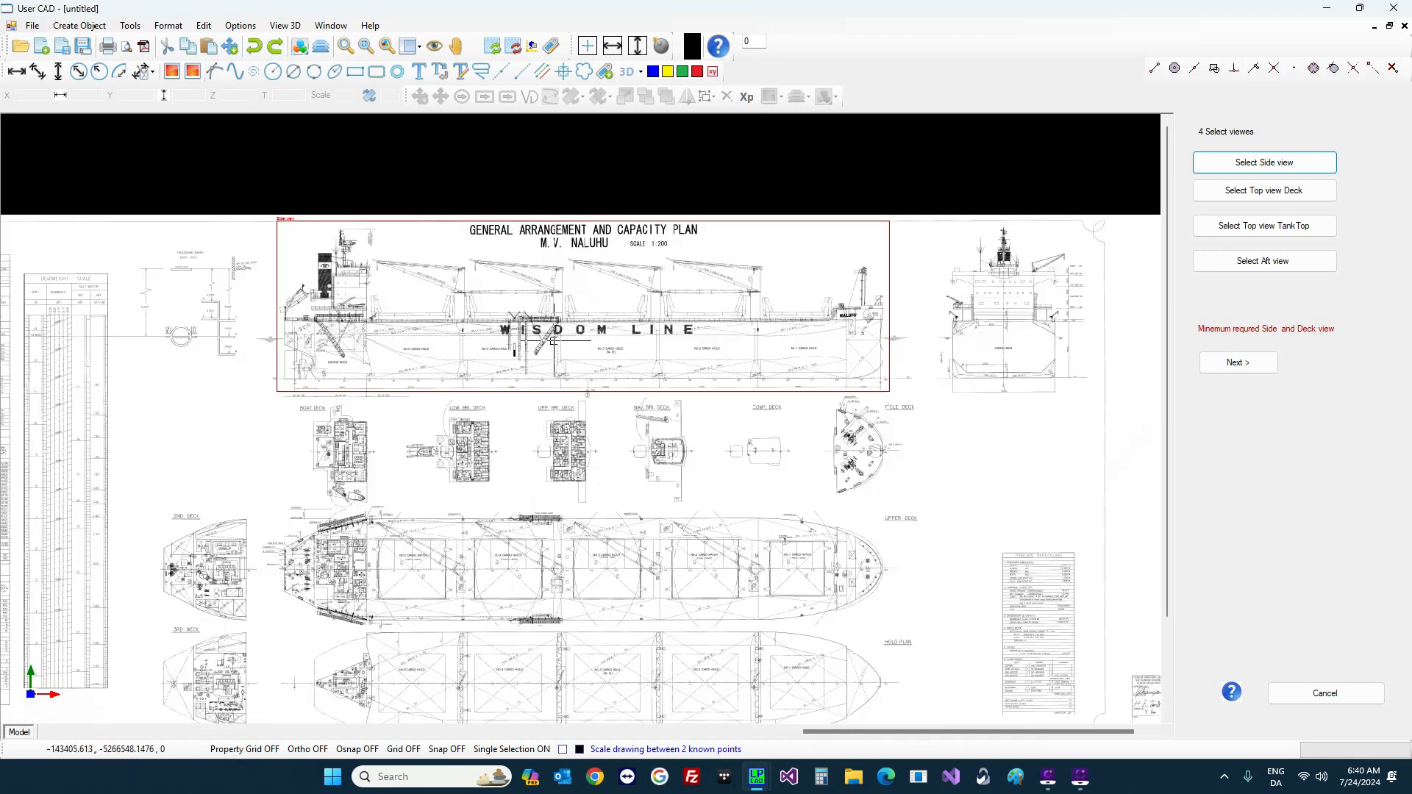
{"action": "scroll", "coordinate": [669, 676], "scroll_direction": "up", "scroll_amount": 3}
{"action": "scroll", "coordinate": [668, 676], "scroll_direction": "down", "scroll_amount": 2}
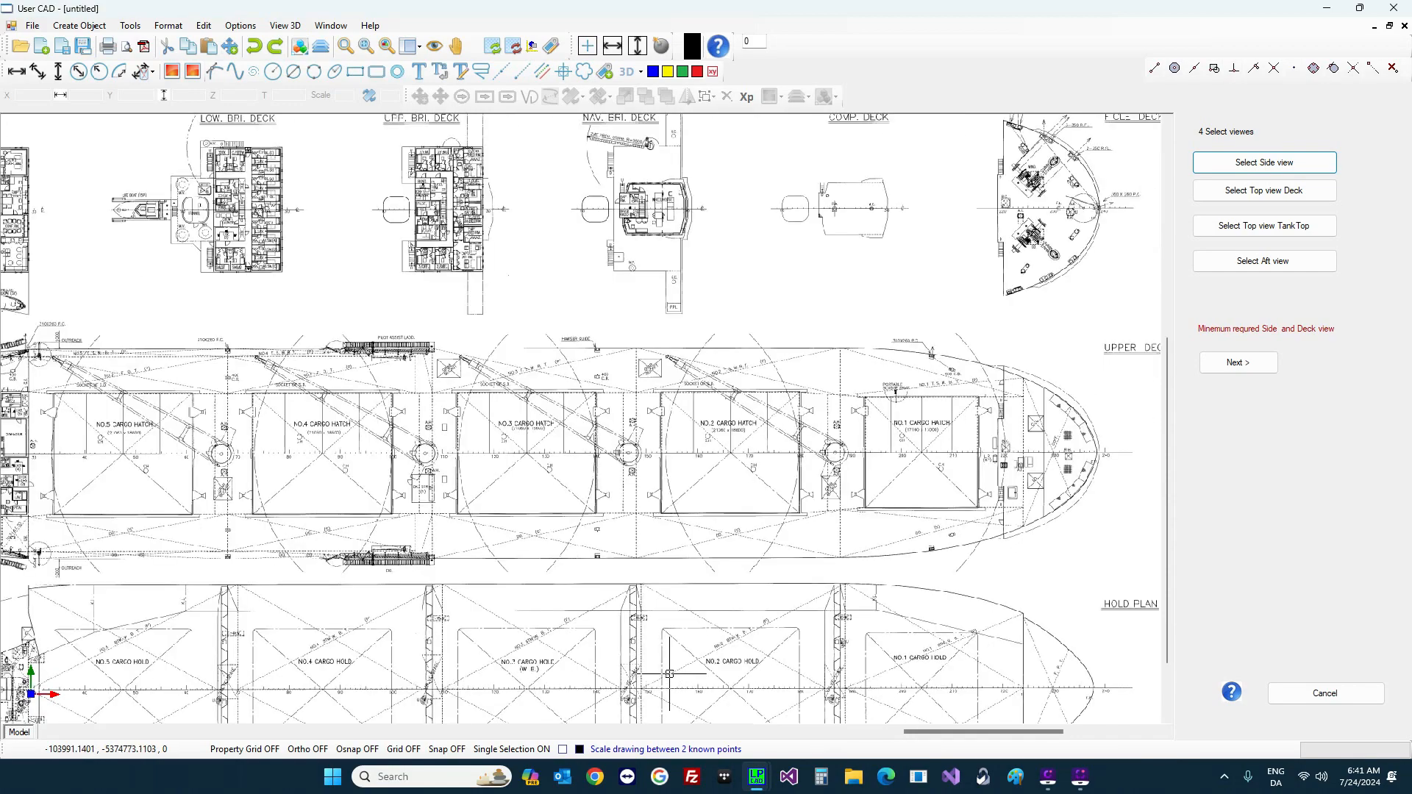
{"action": "left_click", "coordinate": [1284, 191]}
{"action": "scroll", "coordinate": [938, 485], "scroll_direction": "down", "scroll_amount": 1}
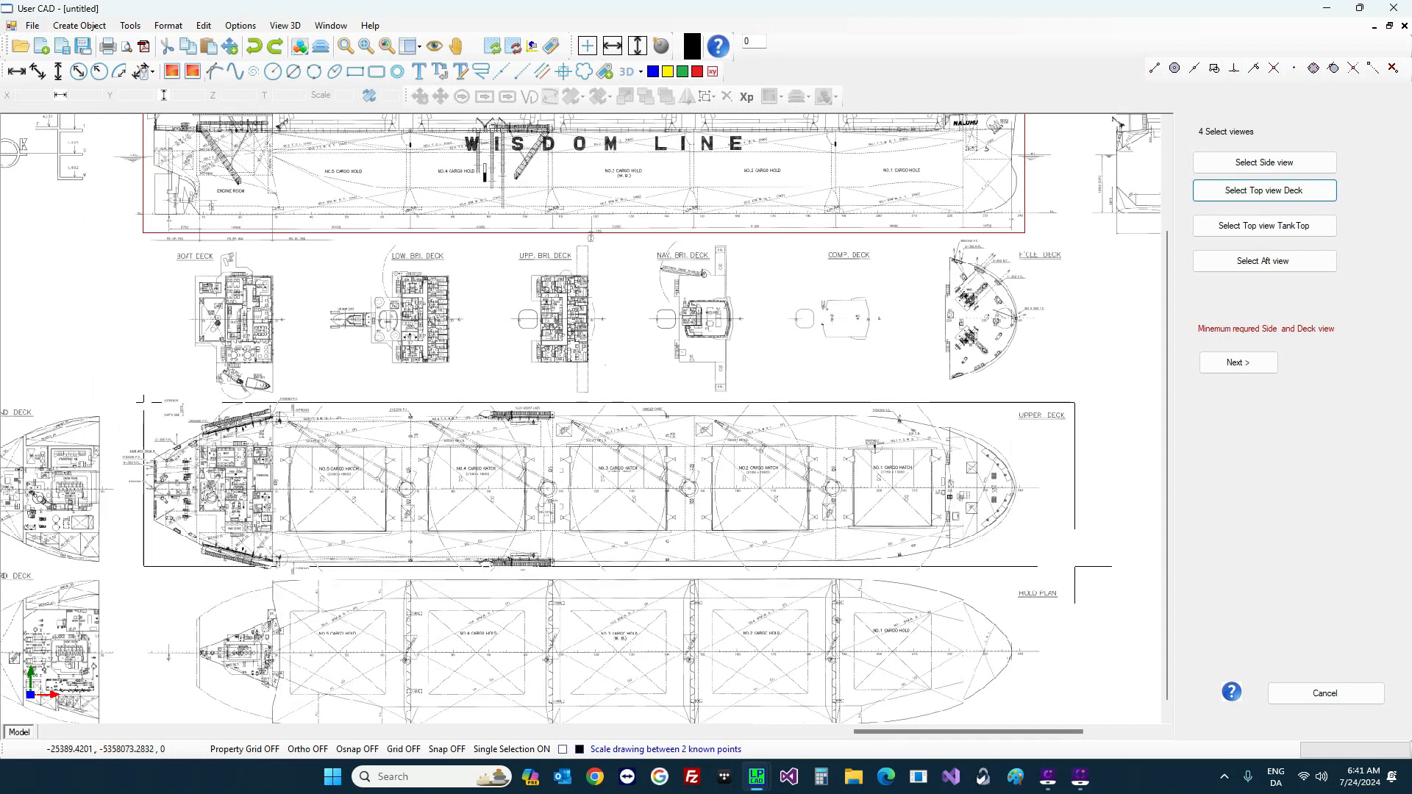
{"action": "left_click", "coordinate": [1075, 566]}
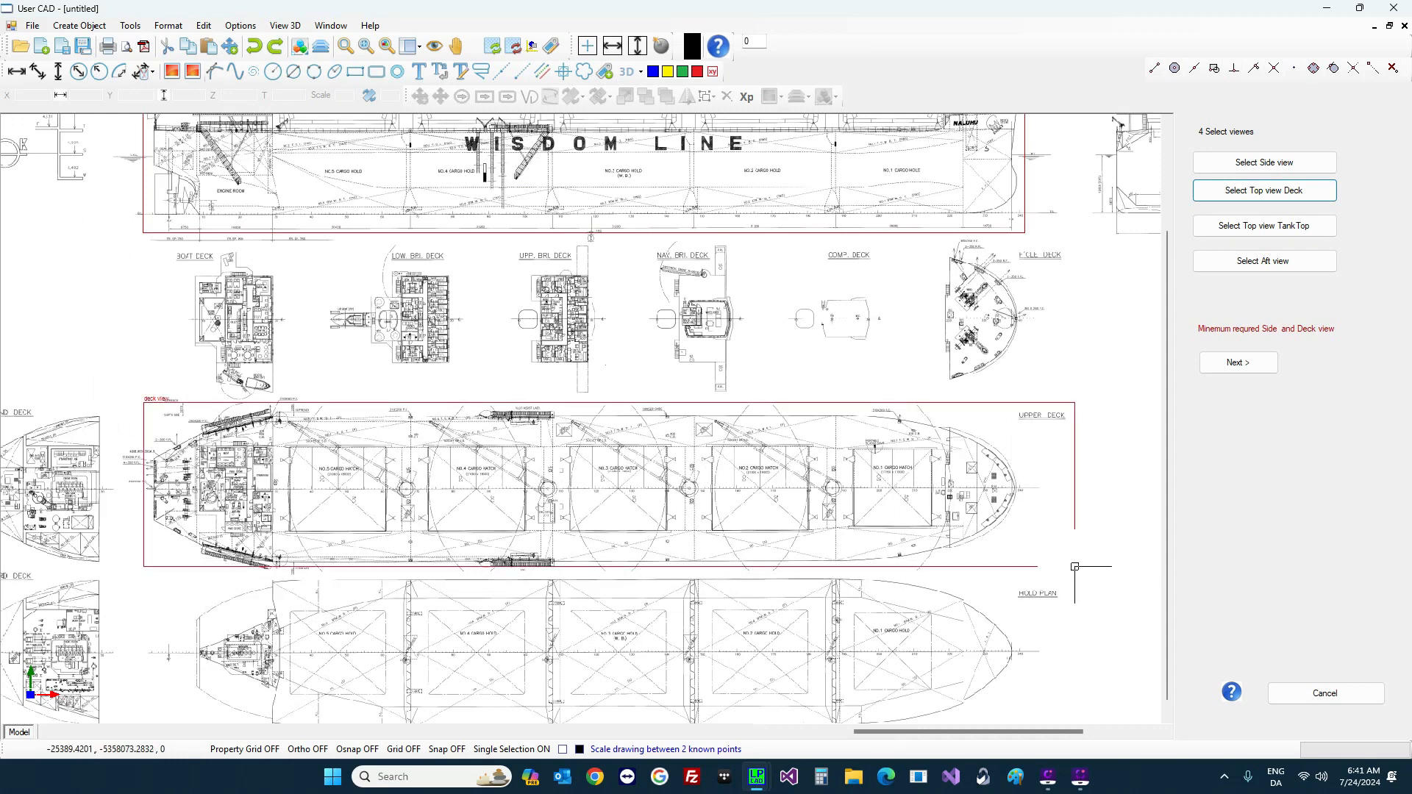
Step: Box the hold plan as the tanktop view
{"action": "left_click", "coordinate": [1298, 230]}
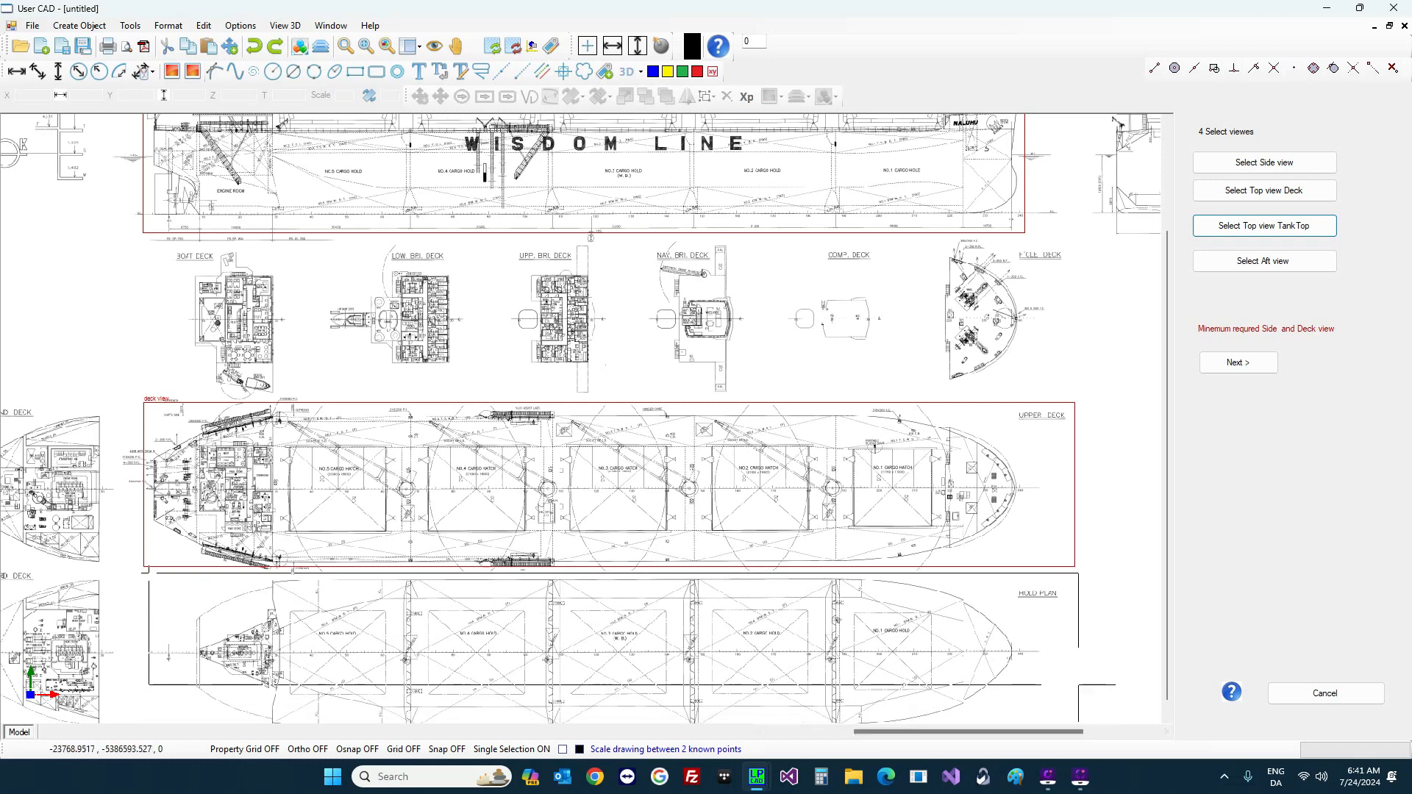
{"action": "scroll", "coordinate": [1080, 684], "scroll_direction": "down", "scroll_amount": 2}
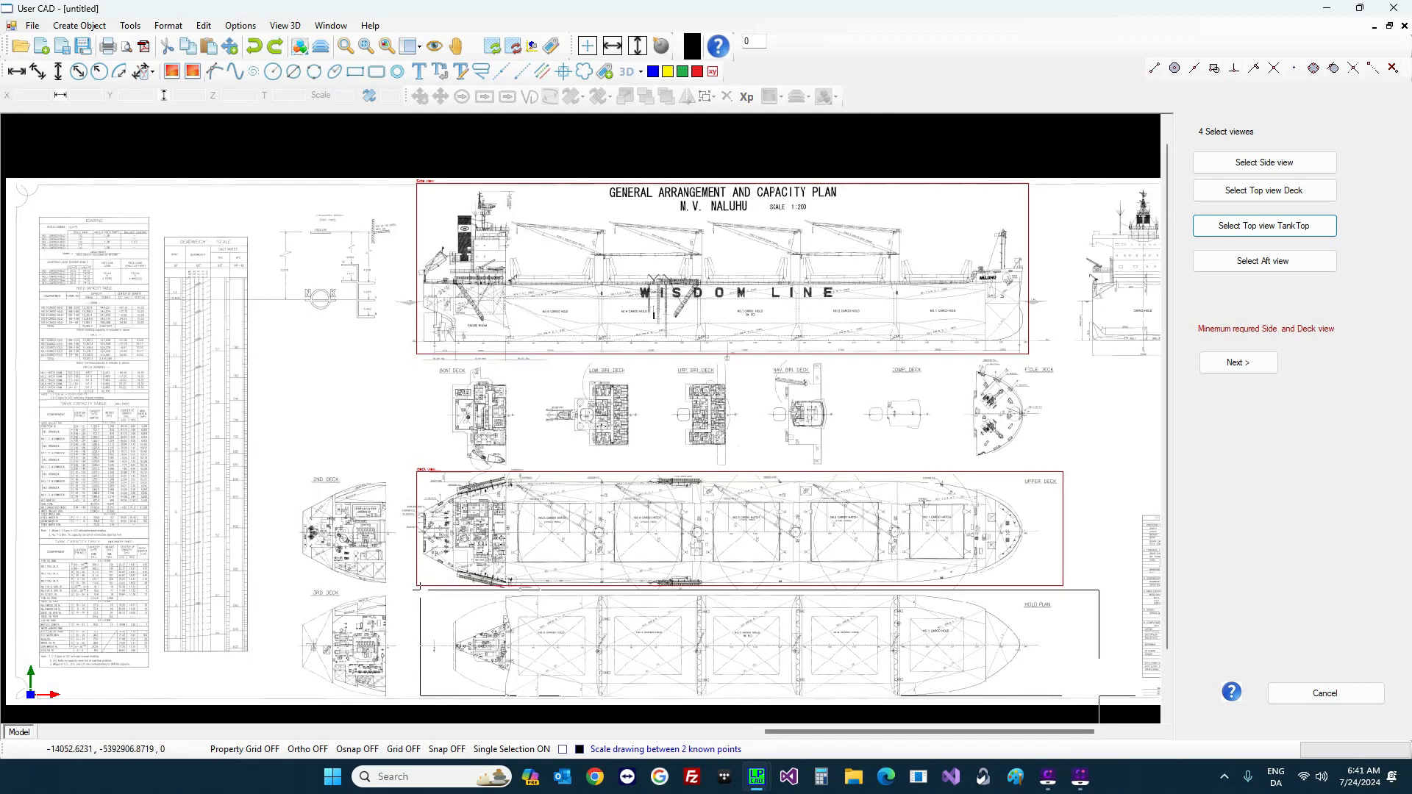
{"action": "left_click", "coordinate": [1102, 701]}
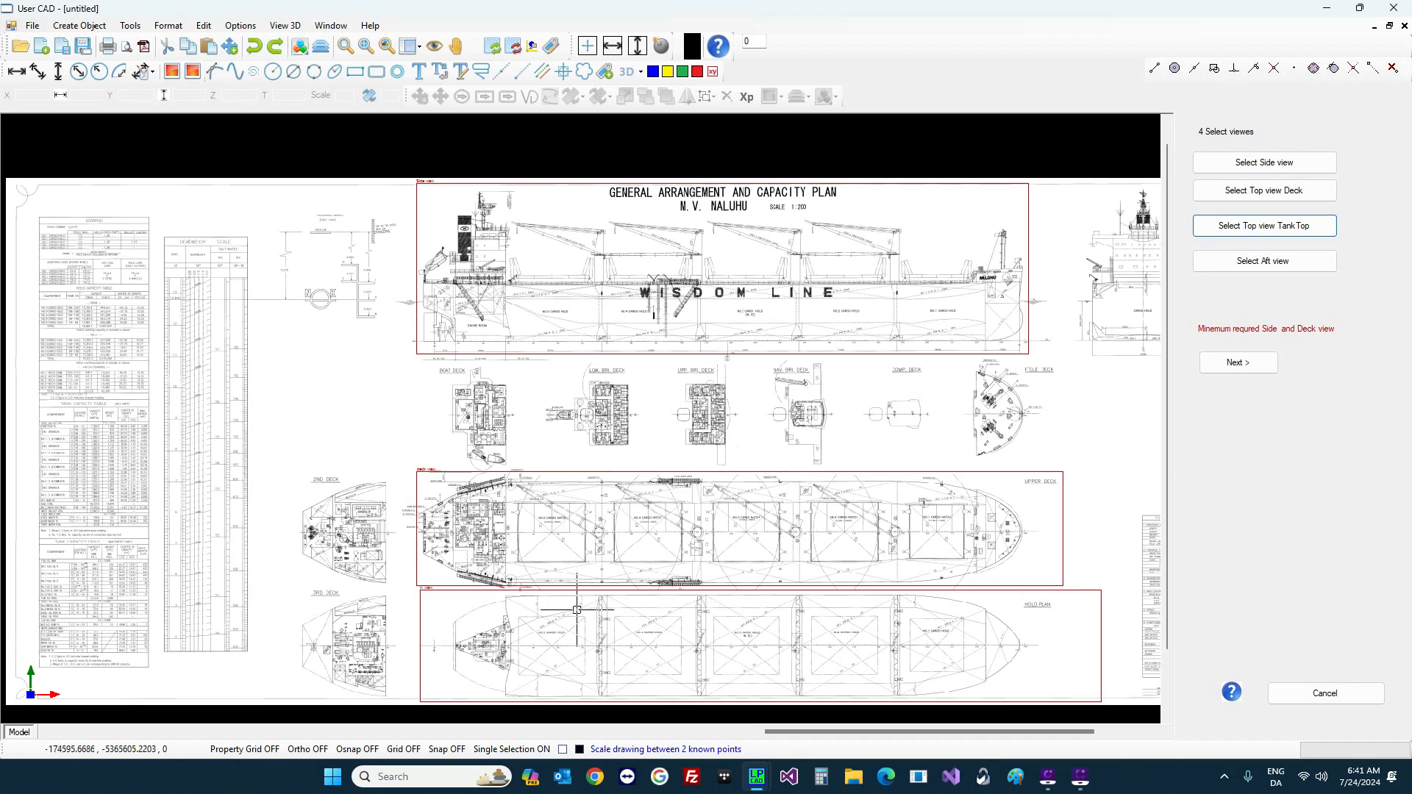
Step: Adjust the deck view box, lowering its top edge and shifting its left edge right
{"action": "scroll", "coordinate": [584, 583], "scroll_direction": "up", "scroll_amount": 2}
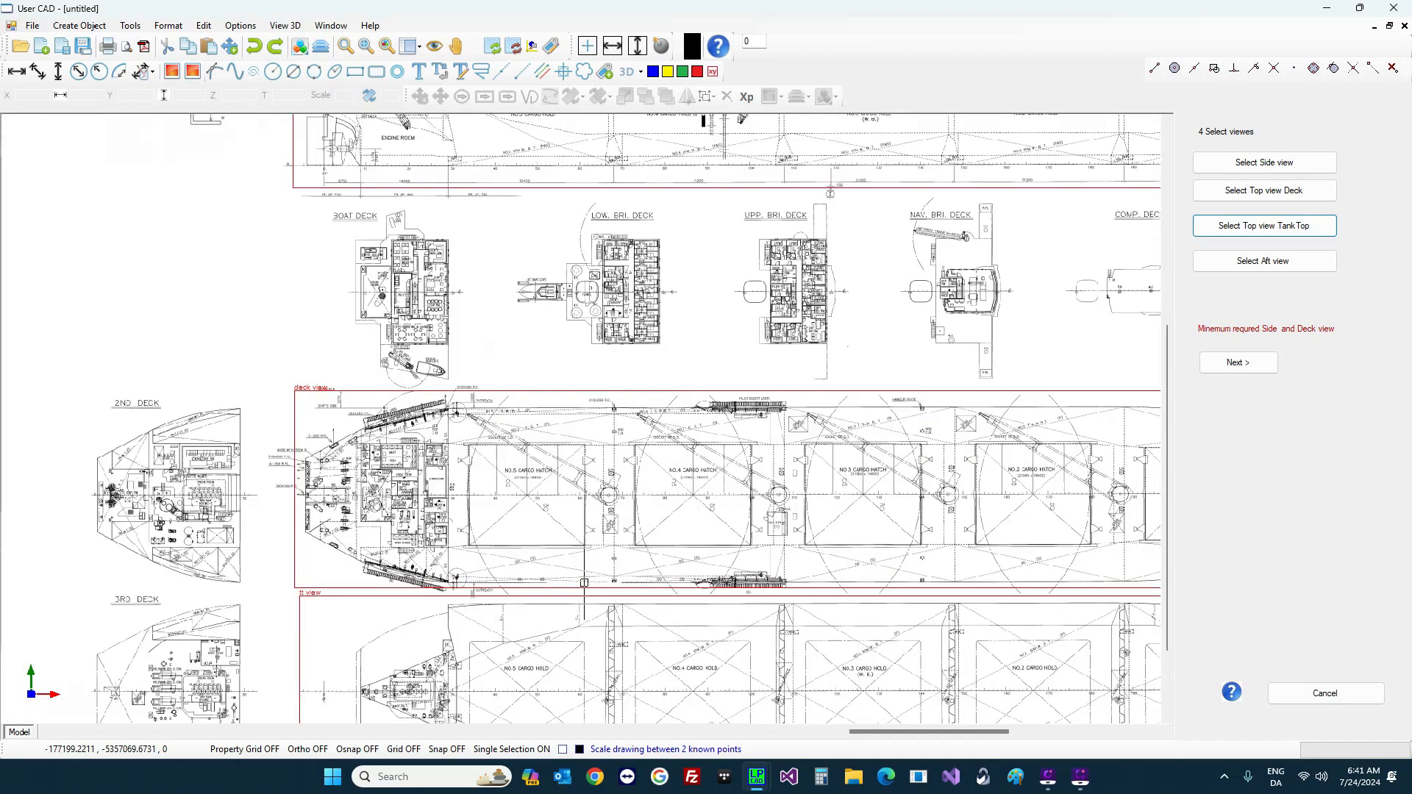
{"action": "scroll", "coordinate": [584, 583], "scroll_direction": "up", "scroll_amount": 1}
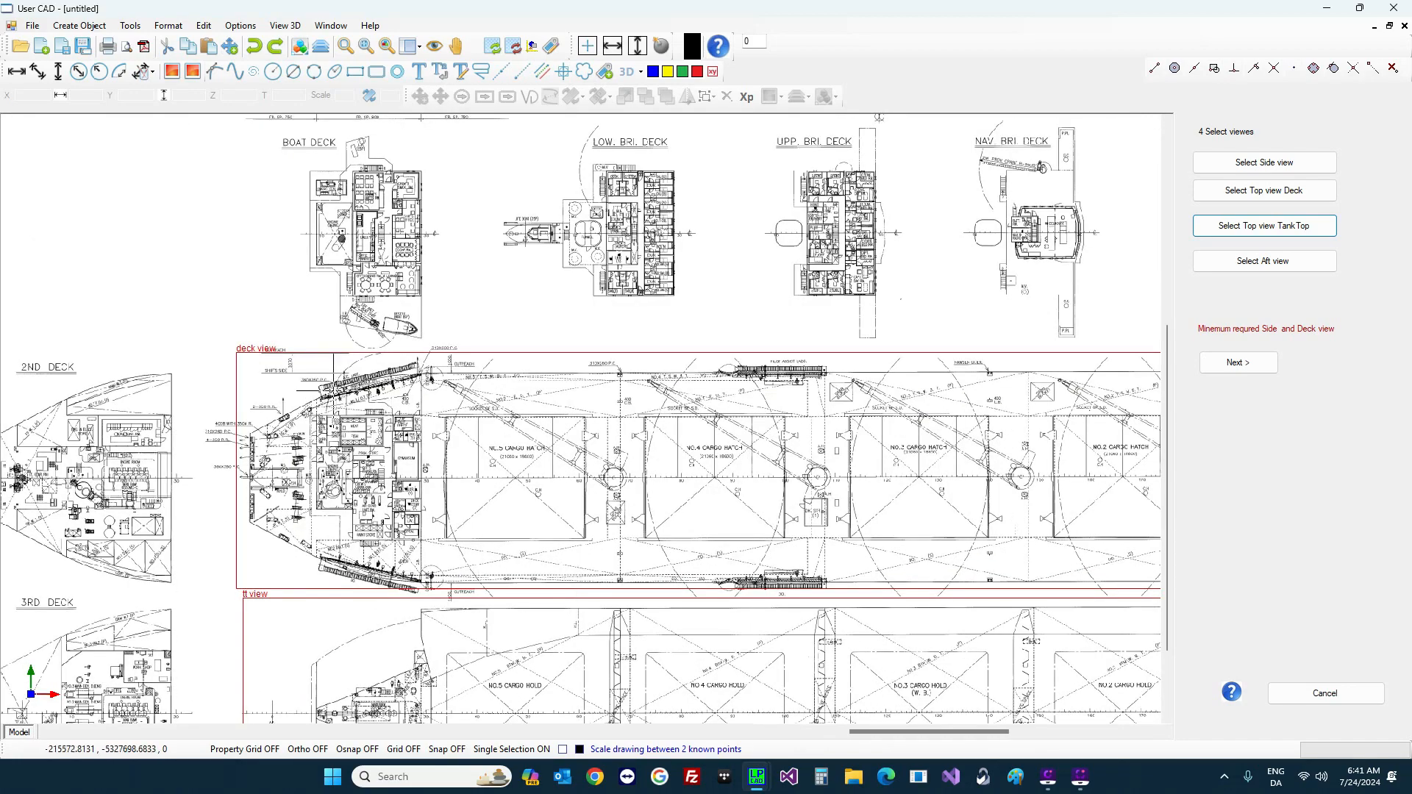
{"action": "left_click", "coordinate": [335, 353]}
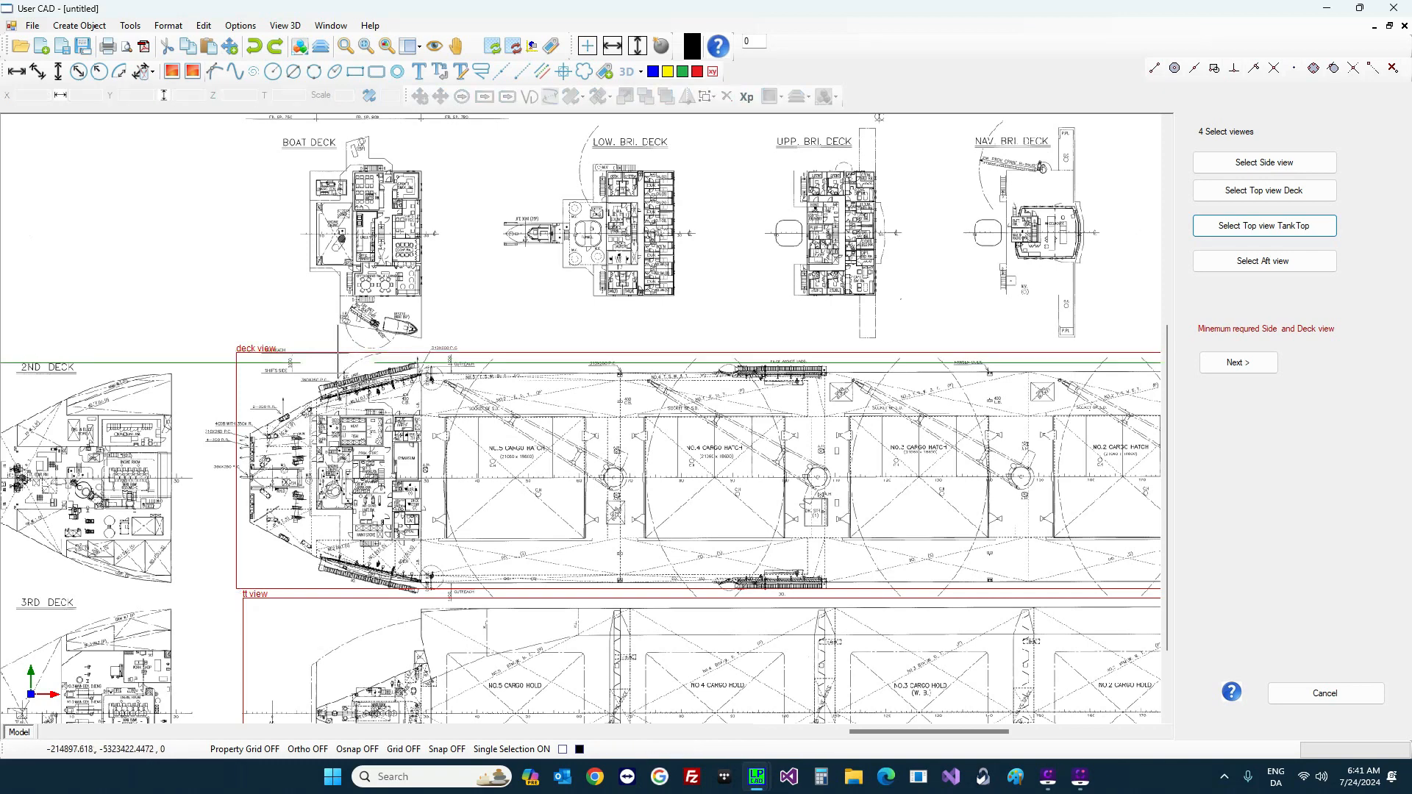
{"action": "left_click", "coordinate": [333, 363]}
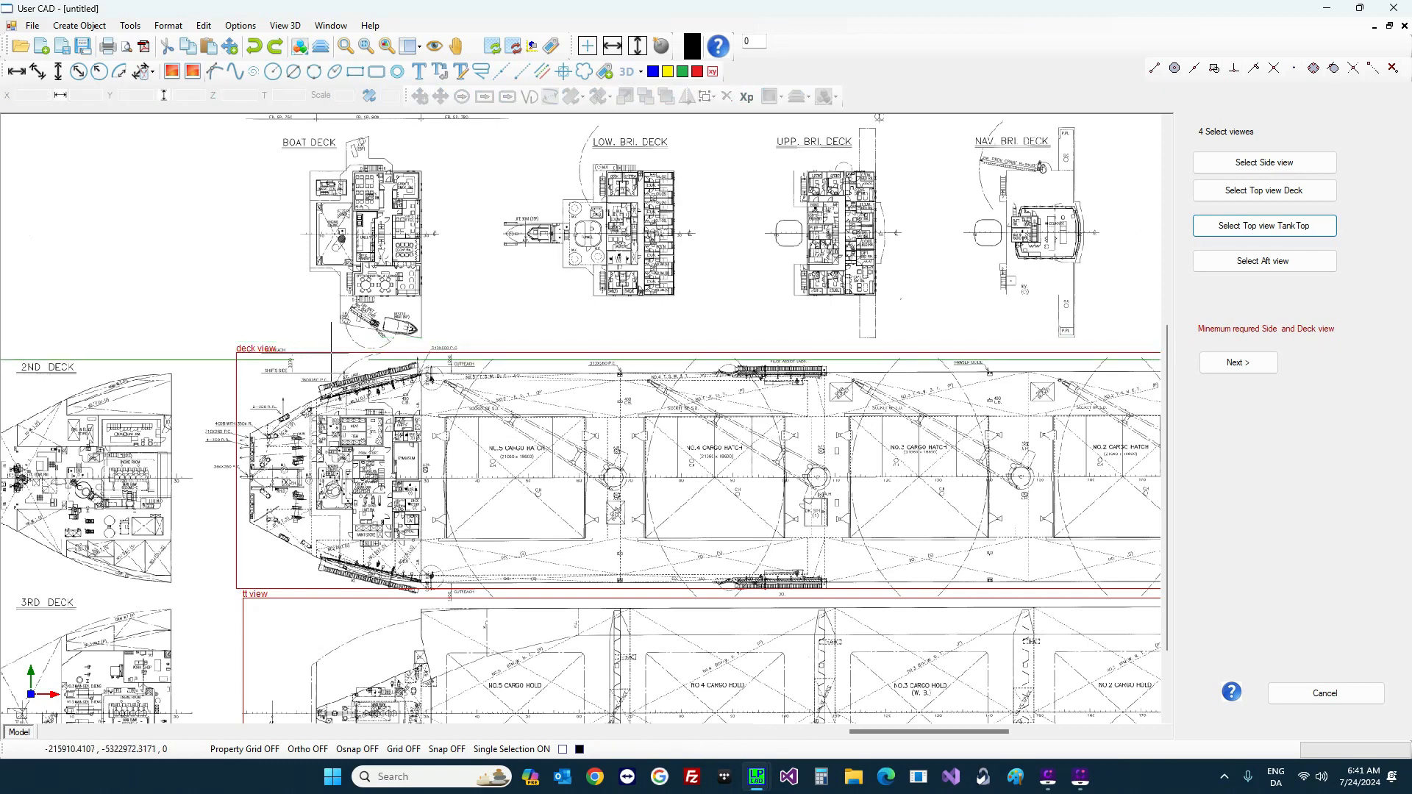
{"action": "left_click", "coordinate": [236, 522]}
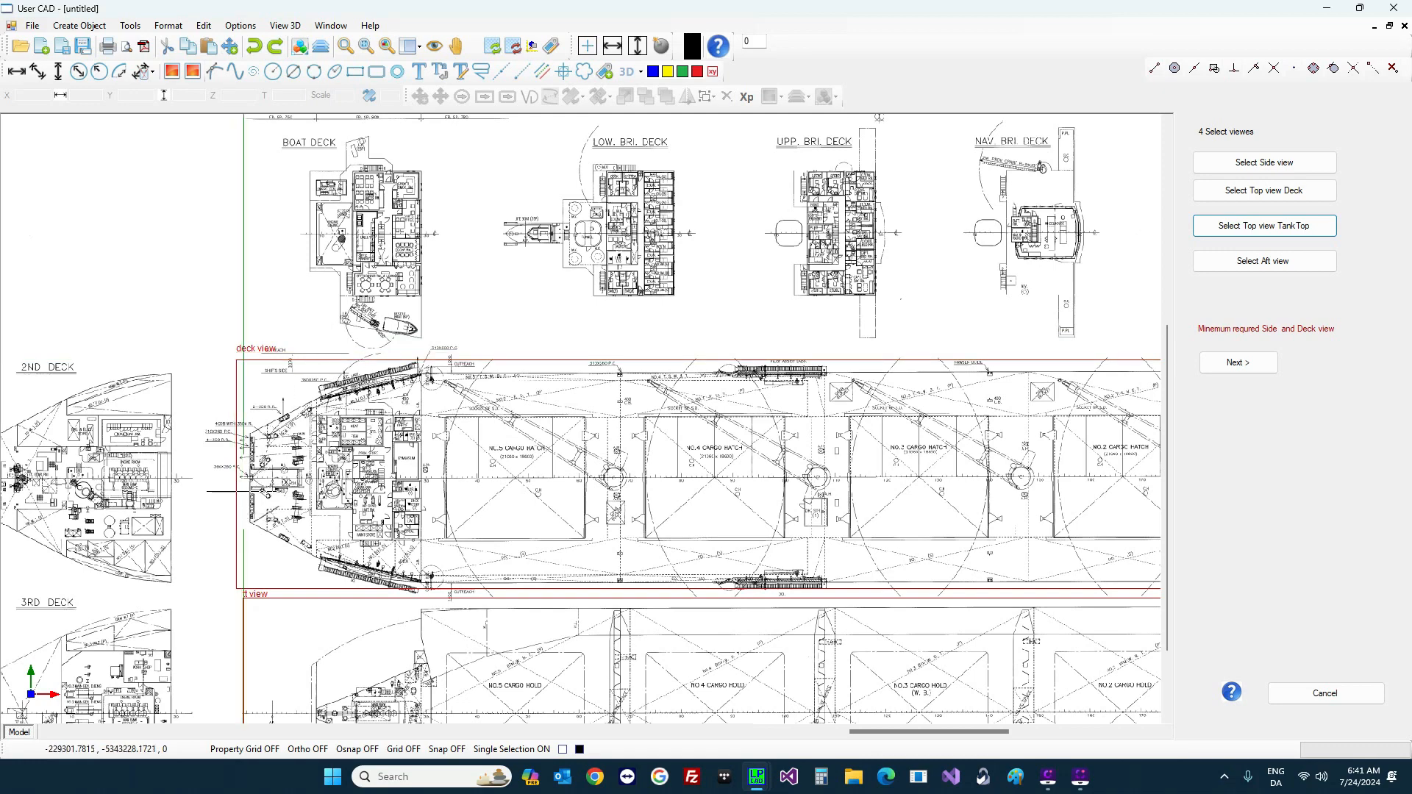
{"action": "left_click", "coordinate": [242, 496]}
Step: Box the midship section as the aft view
{"action": "scroll", "coordinate": [70, 397], "scroll_direction": "down", "scroll_amount": 2}
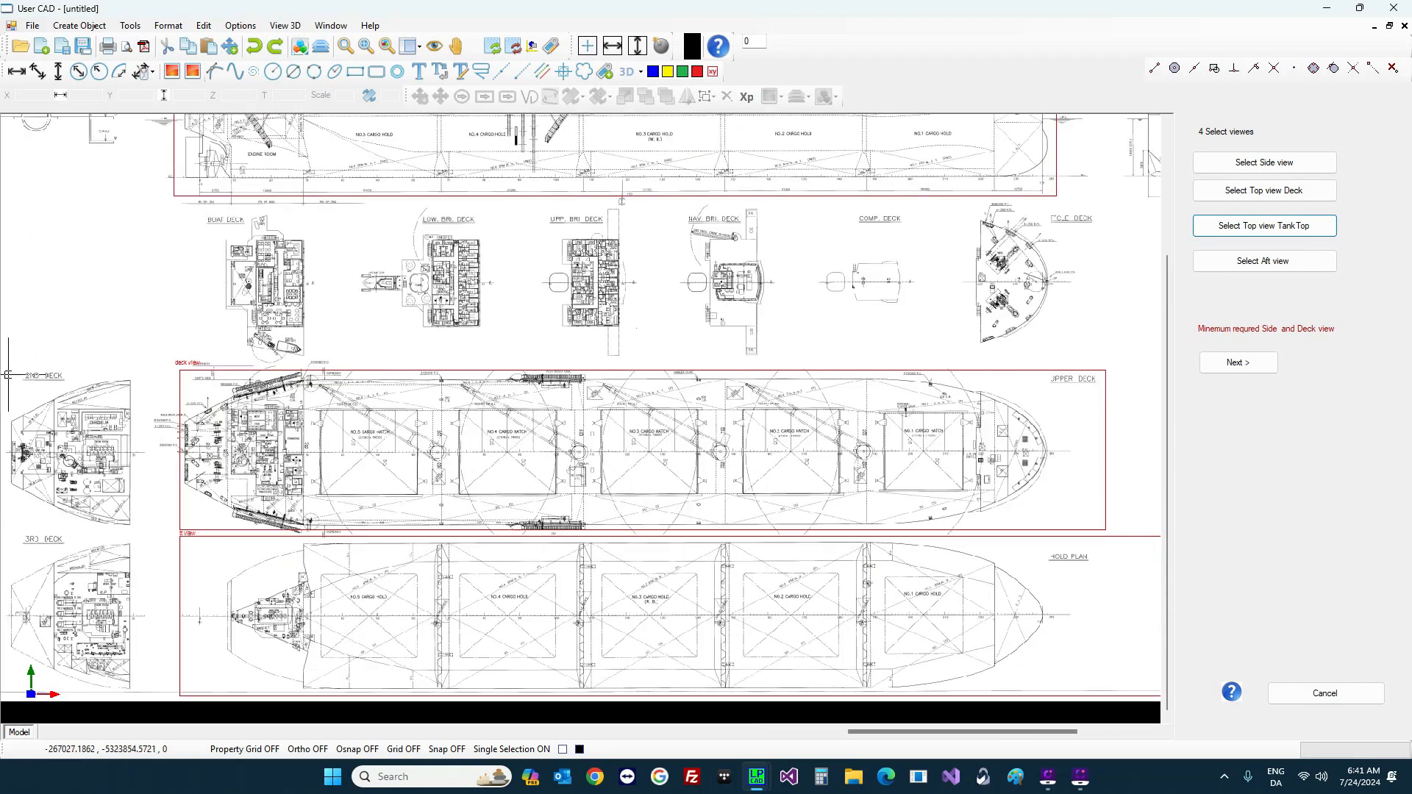
{"action": "scroll", "coordinate": [70, 374], "scroll_direction": "down", "scroll_amount": 2}
{"action": "scroll", "coordinate": [757, 142], "scroll_direction": "up", "scroll_amount": 4}
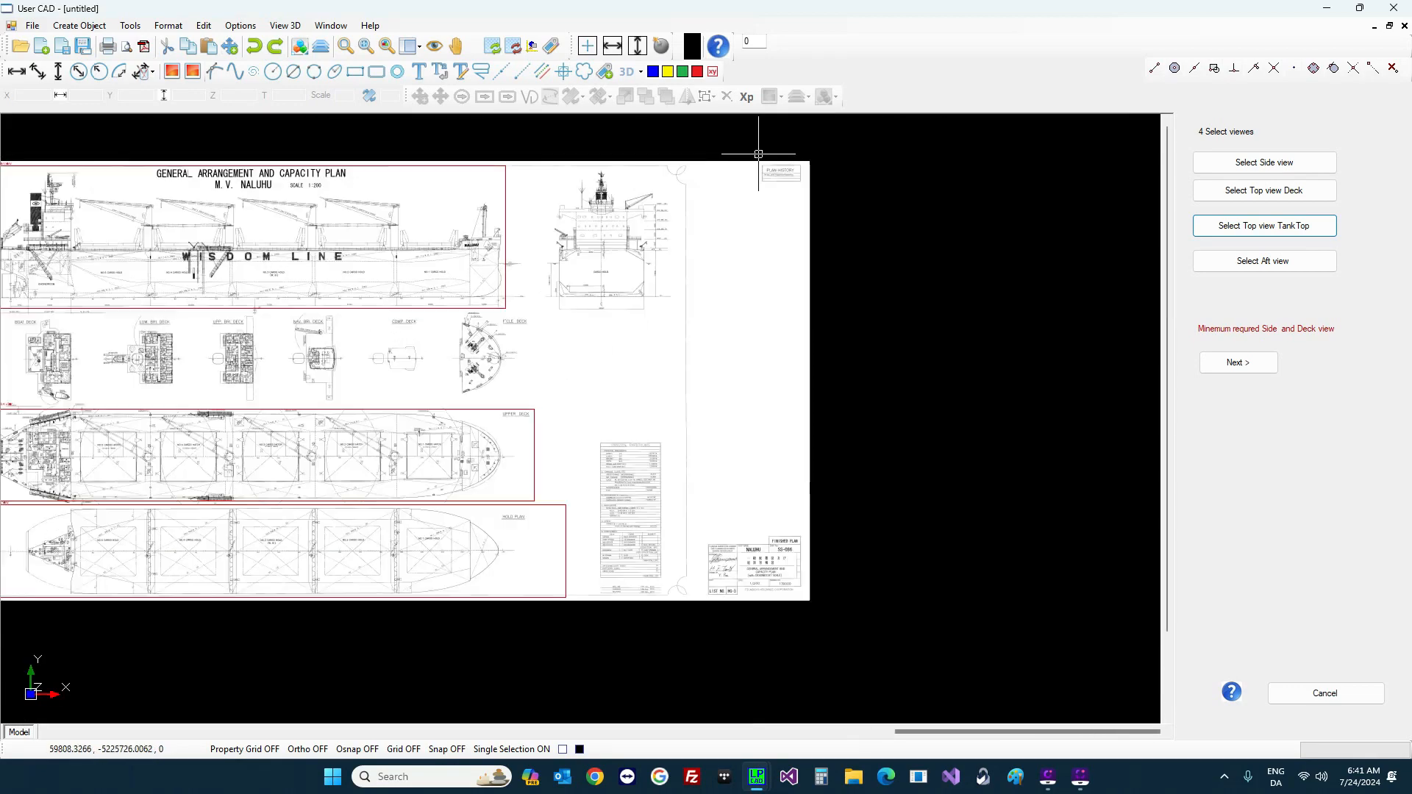
{"action": "left_click", "coordinate": [1264, 261]}
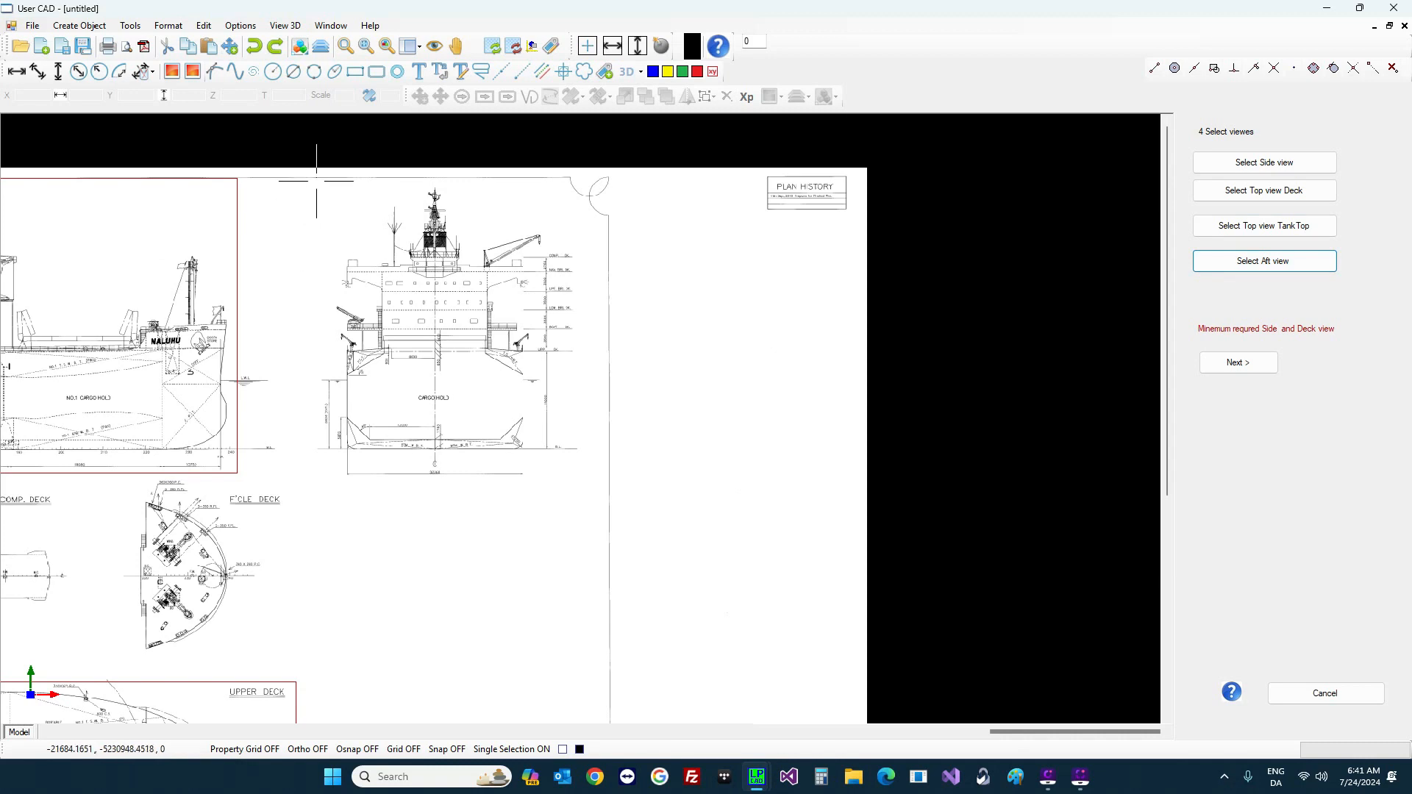
{"action": "left_click_drag", "start_coordinate": [316, 180], "coordinate": [584, 487]}
Step: Advance to base-point selection and pick the AP/baseline intersection as the side view base point
{"action": "left_click", "coordinate": [1264, 363]}
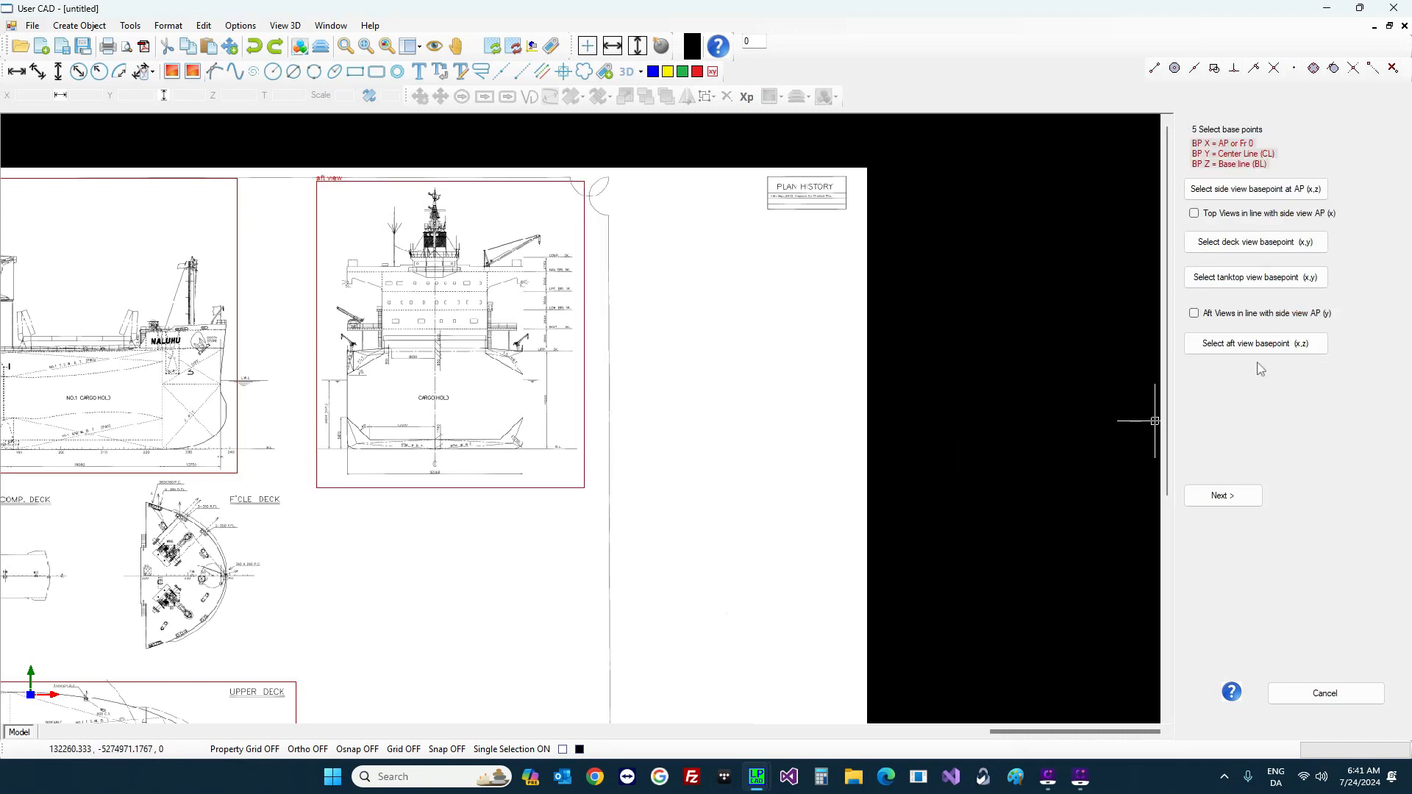
{"action": "scroll", "coordinate": [886, 399], "scroll_direction": "down", "scroll_amount": 1}
{"action": "scroll", "coordinate": [885, 399], "scroll_direction": "down", "scroll_amount": 3}
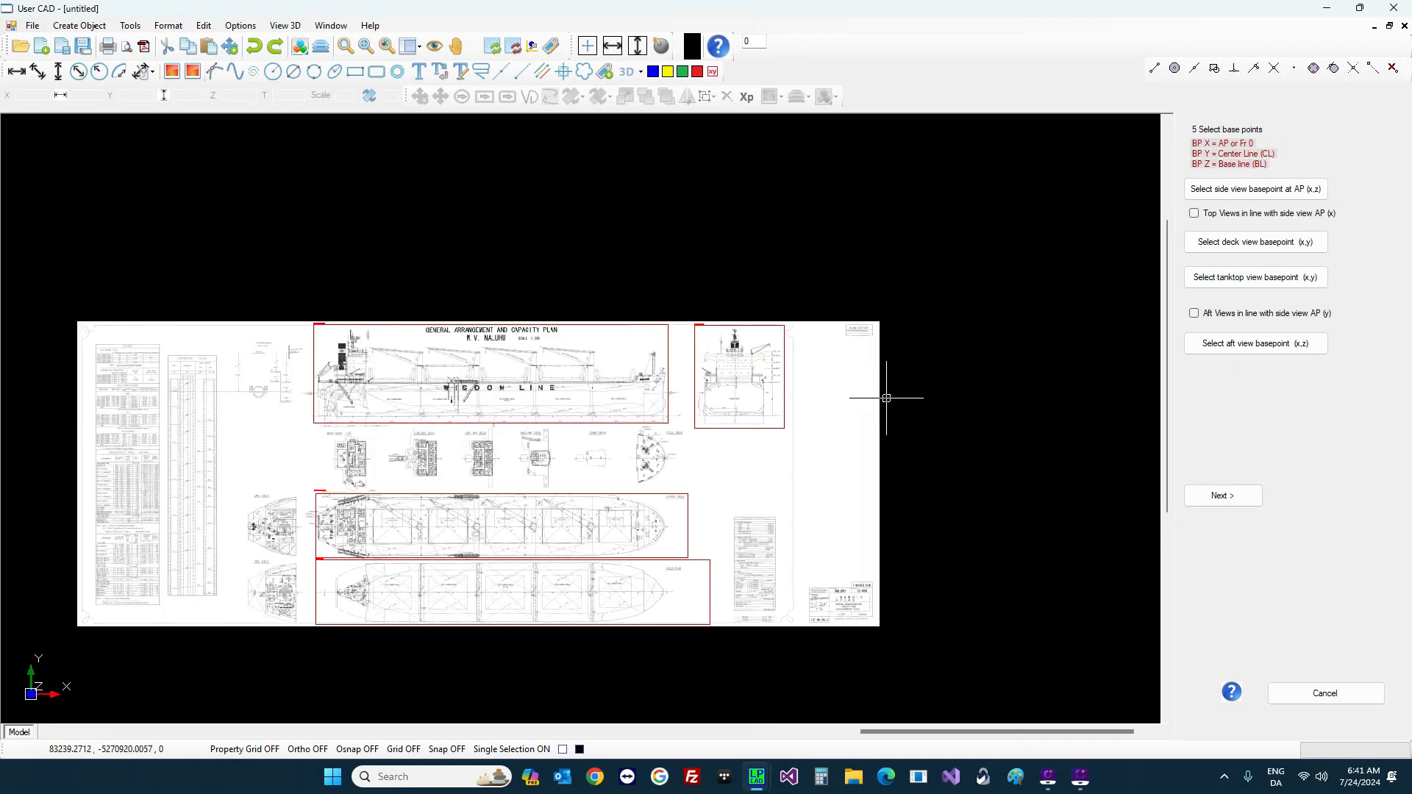
{"action": "scroll", "coordinate": [341, 439], "scroll_direction": "up", "scroll_amount": 4}
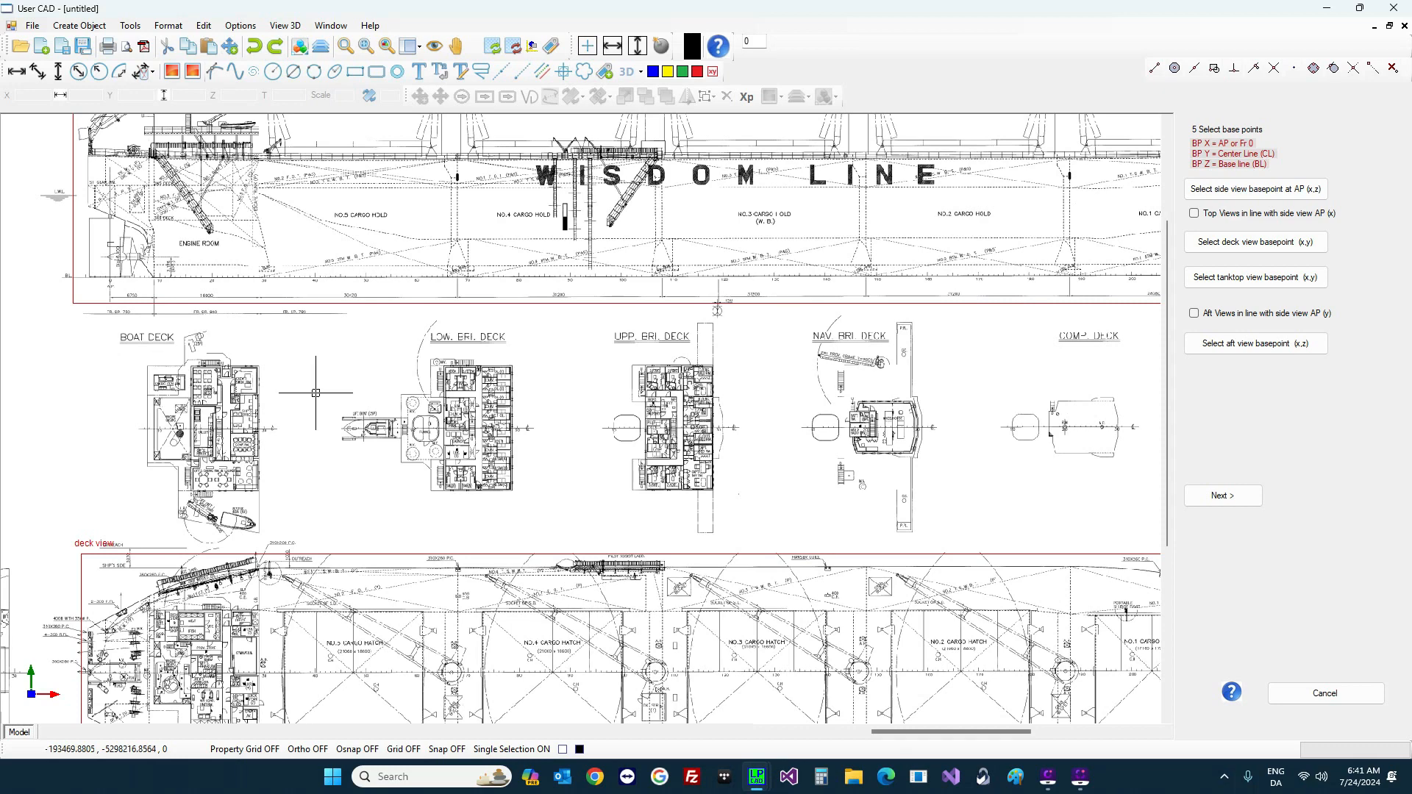
{"action": "left_click", "coordinate": [1250, 190]}
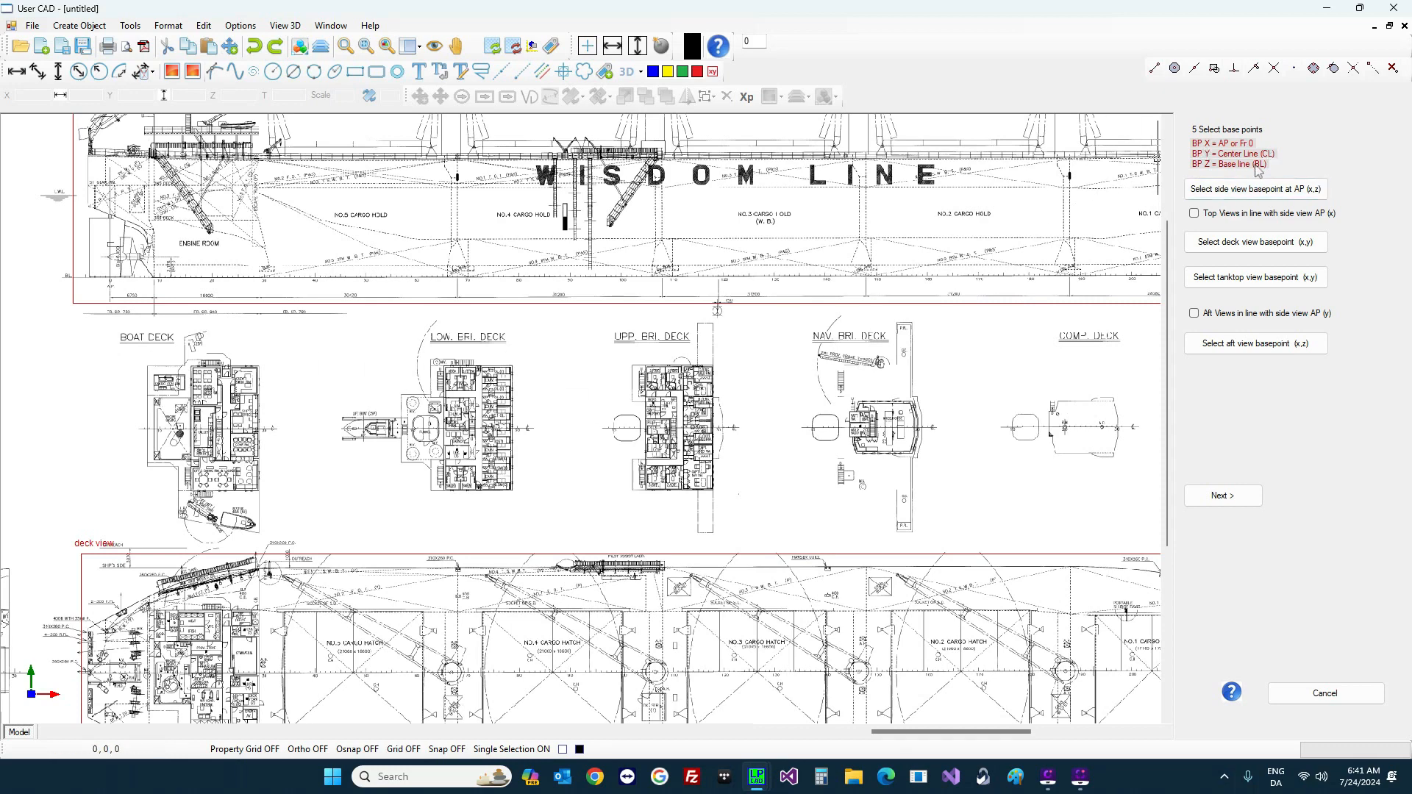
{"action": "left_click", "coordinate": [1260, 192]}
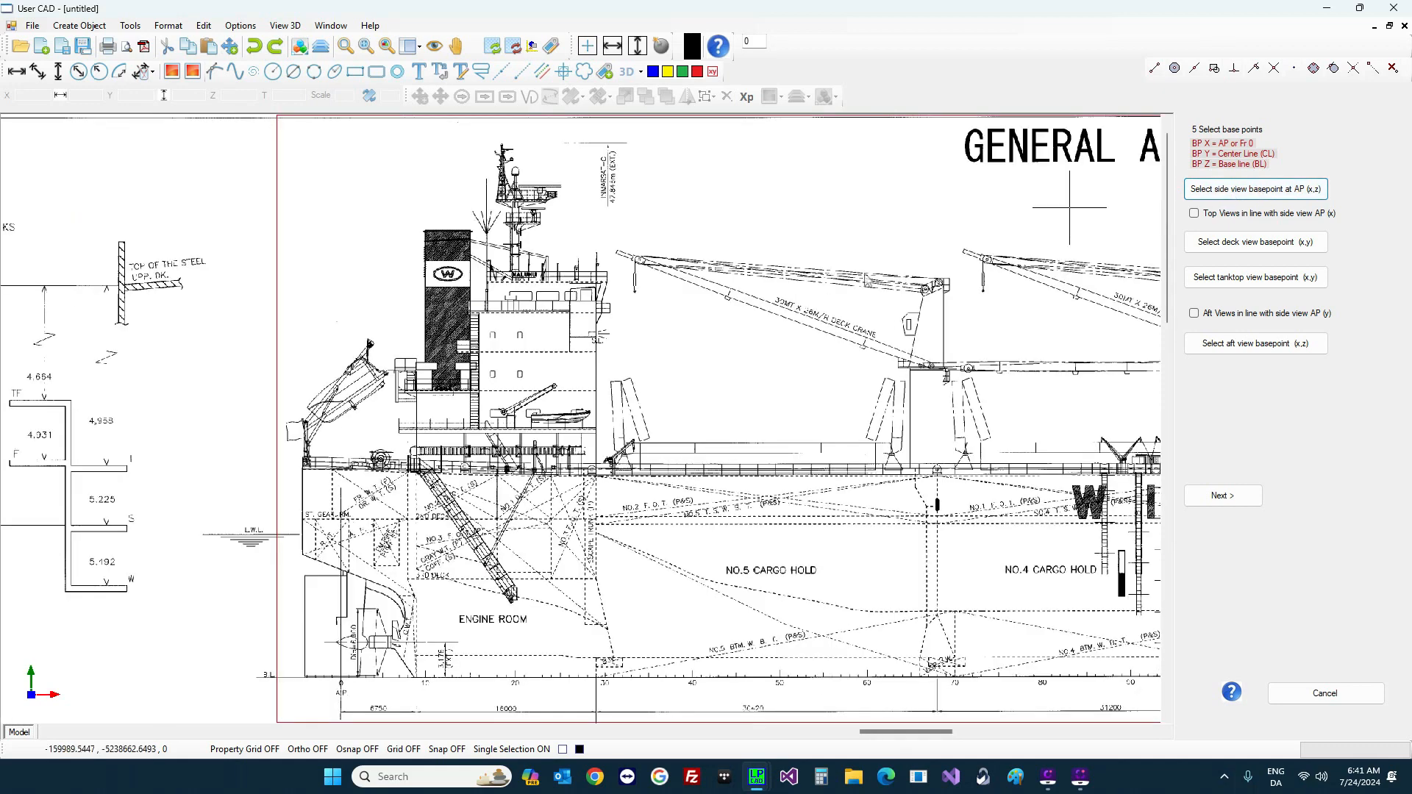
{"action": "scroll", "coordinate": [340, 688], "scroll_direction": "up", "scroll_amount": 5}
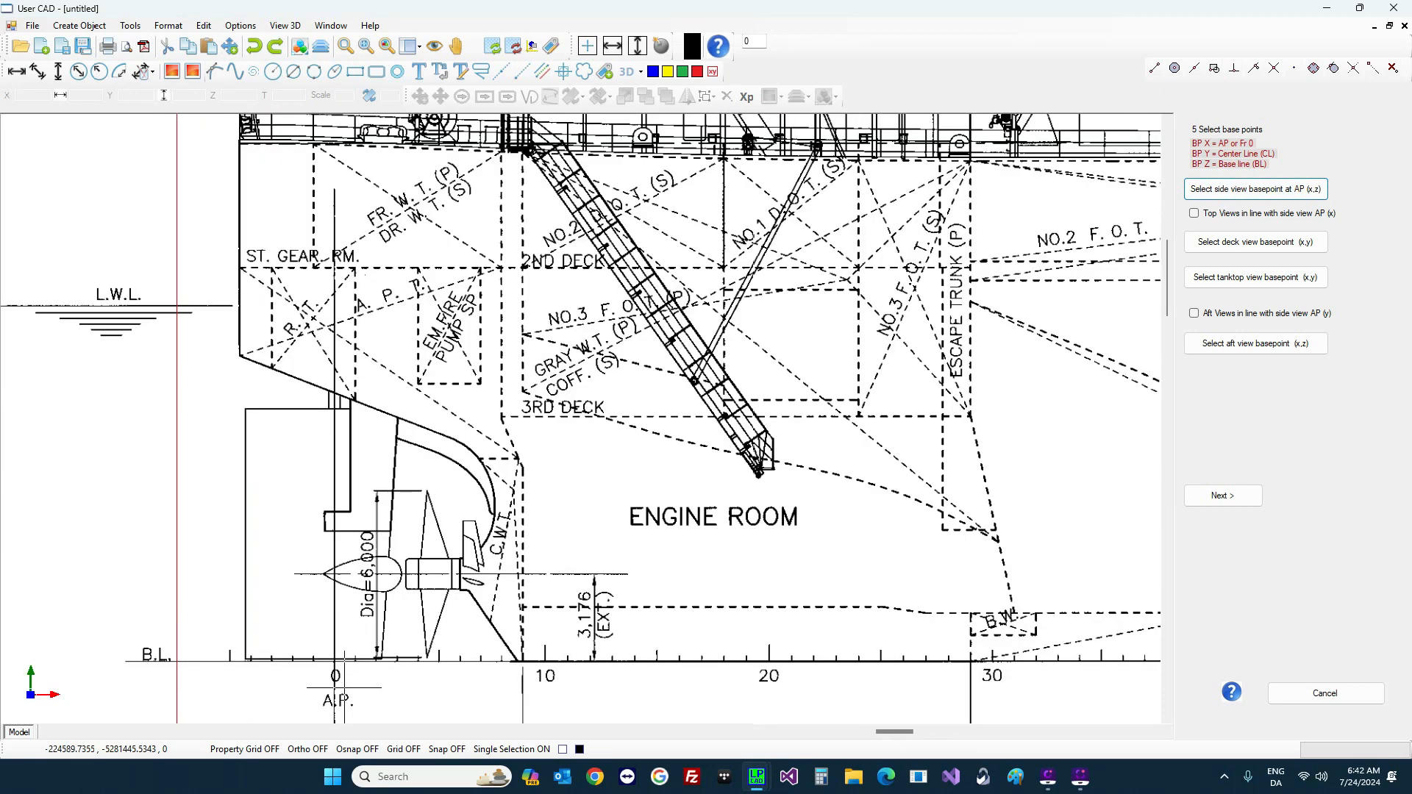
{"action": "scroll", "coordinate": [288, 652], "scroll_direction": "up", "scroll_amount": 3}
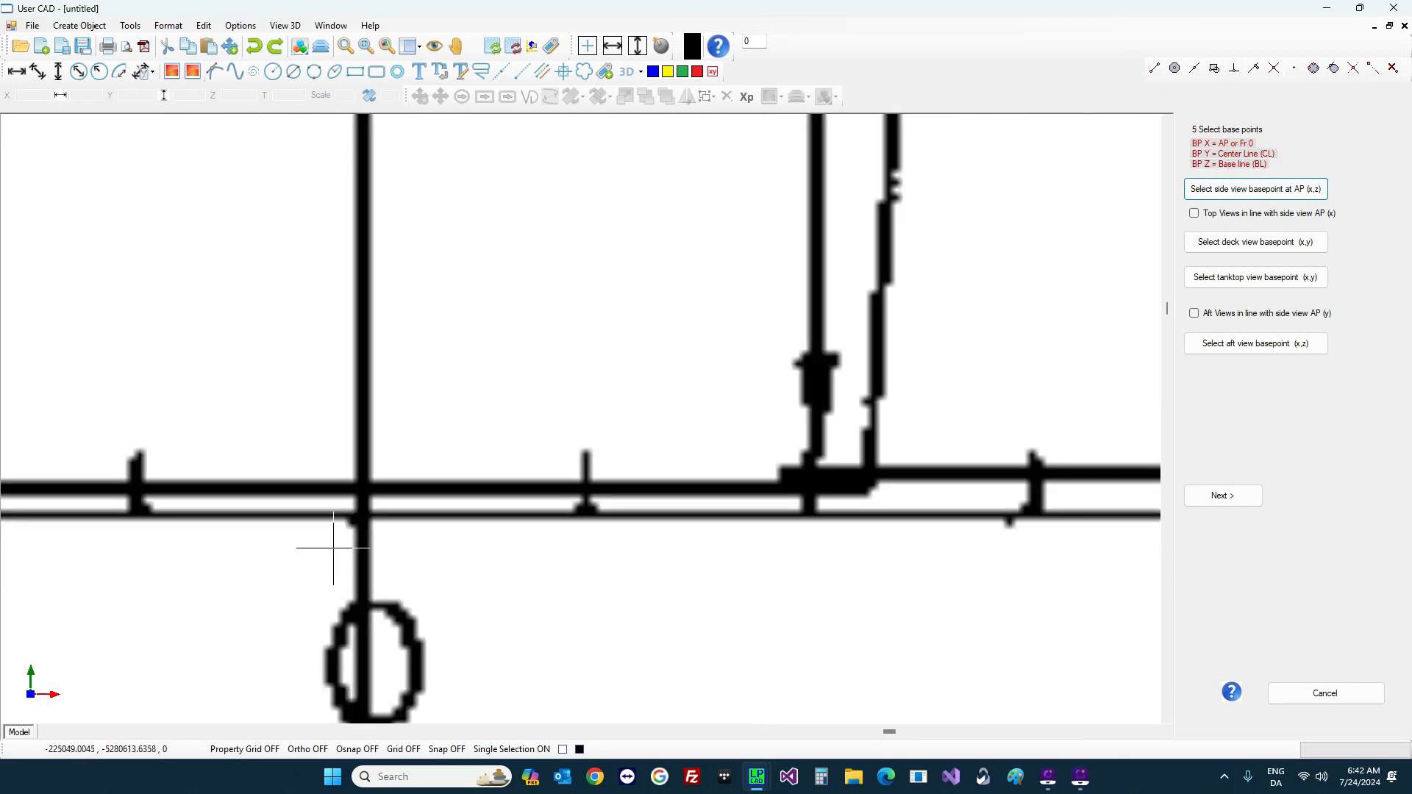
{"action": "left_click", "coordinate": [366, 515]}
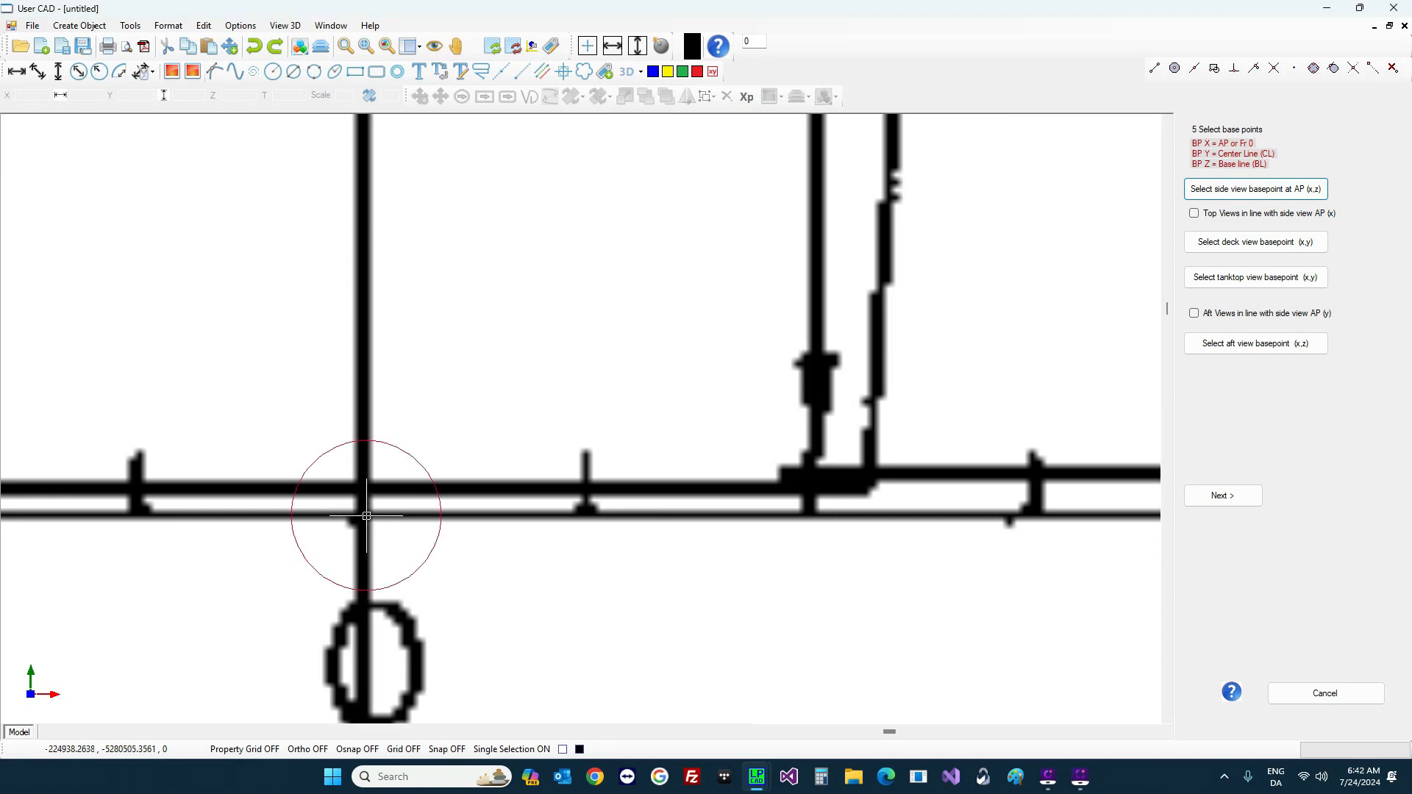
Step: Pick the AP/centre line intersection on the deck plan as its base point
{"action": "left_click", "coordinate": [1257, 248]}
{"action": "scroll", "coordinate": [353, 442], "scroll_direction": "up", "scroll_amount": 3}
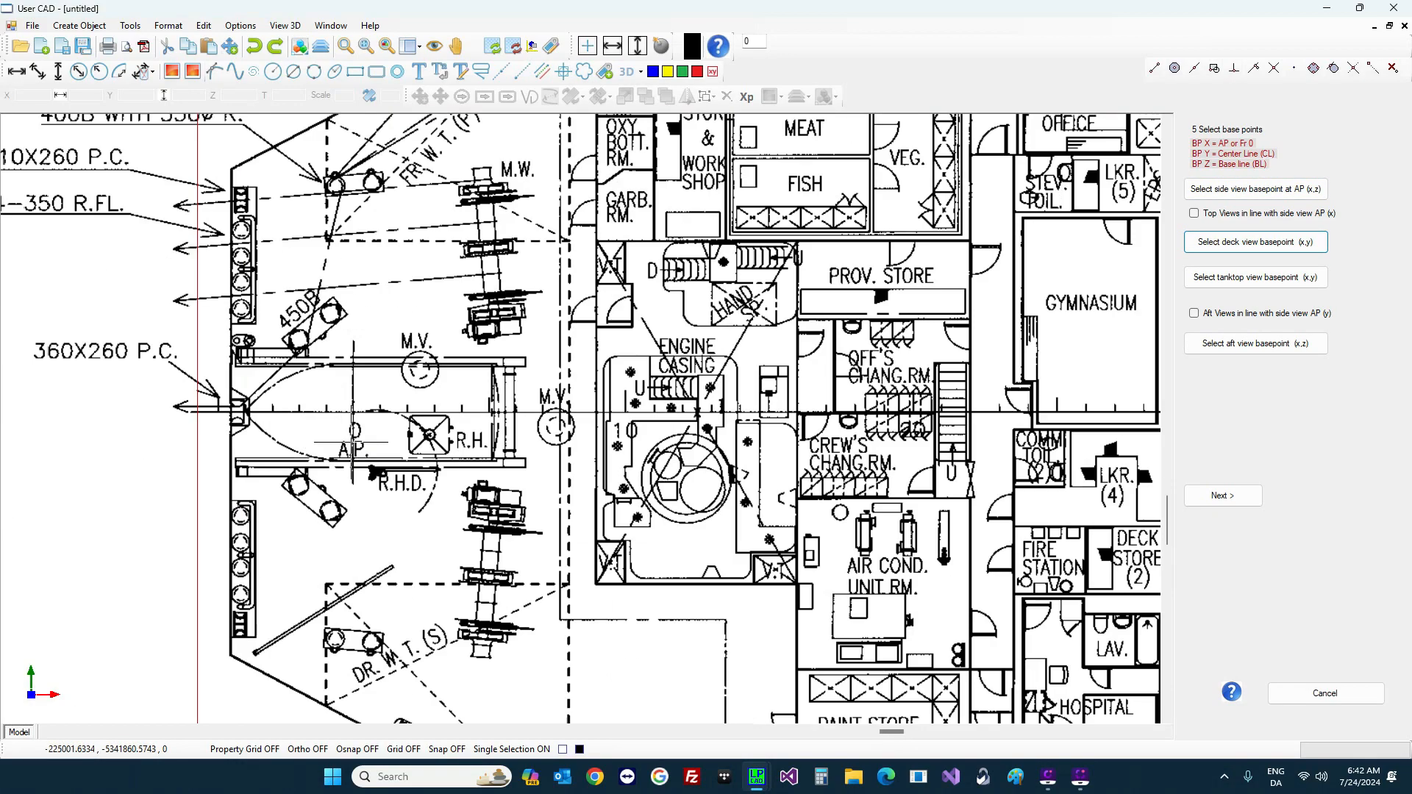
{"action": "scroll", "coordinate": [352, 440], "scroll_direction": "up", "scroll_amount": 3}
{"action": "scroll", "coordinate": [341, 423], "scroll_direction": "up", "scroll_amount": 2}
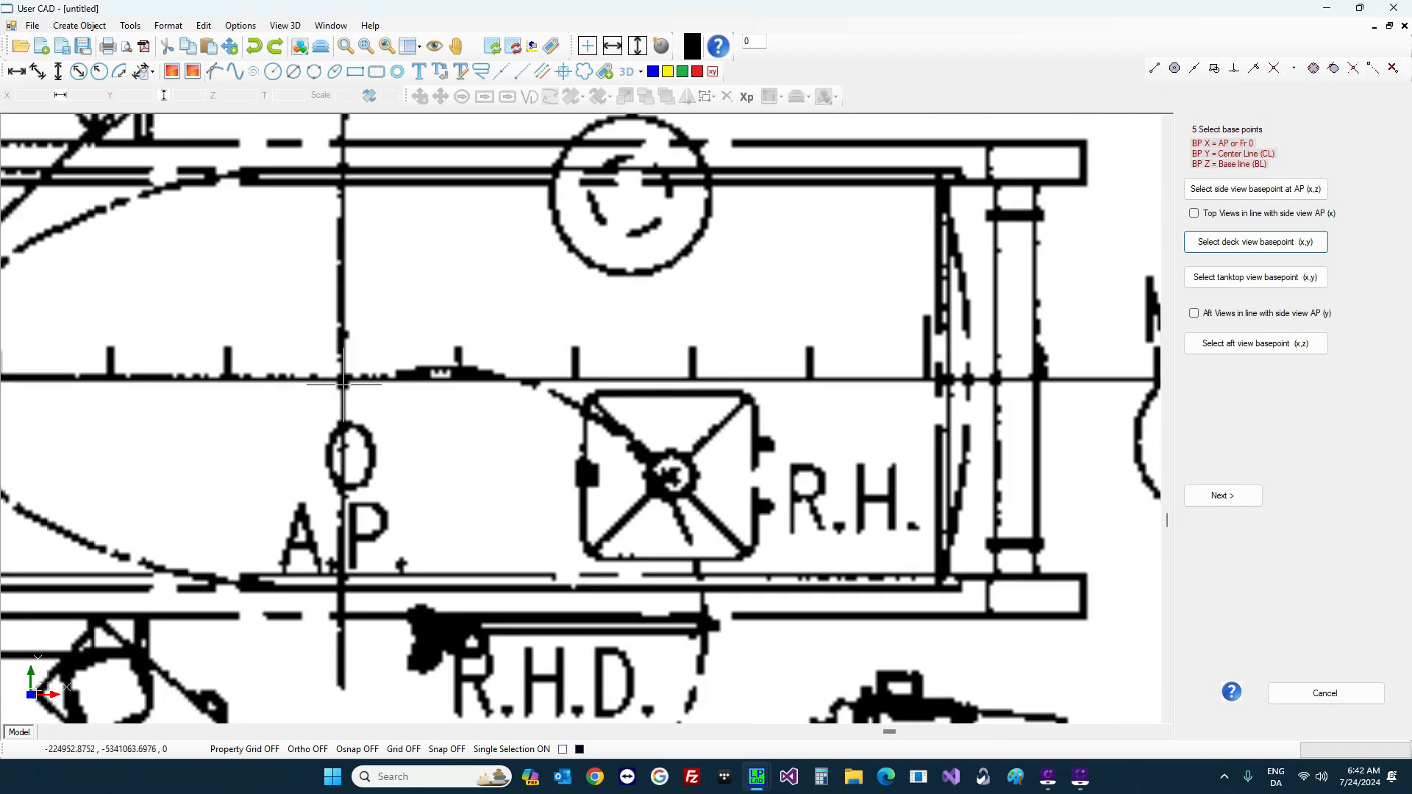
{"action": "left_click", "coordinate": [345, 381]}
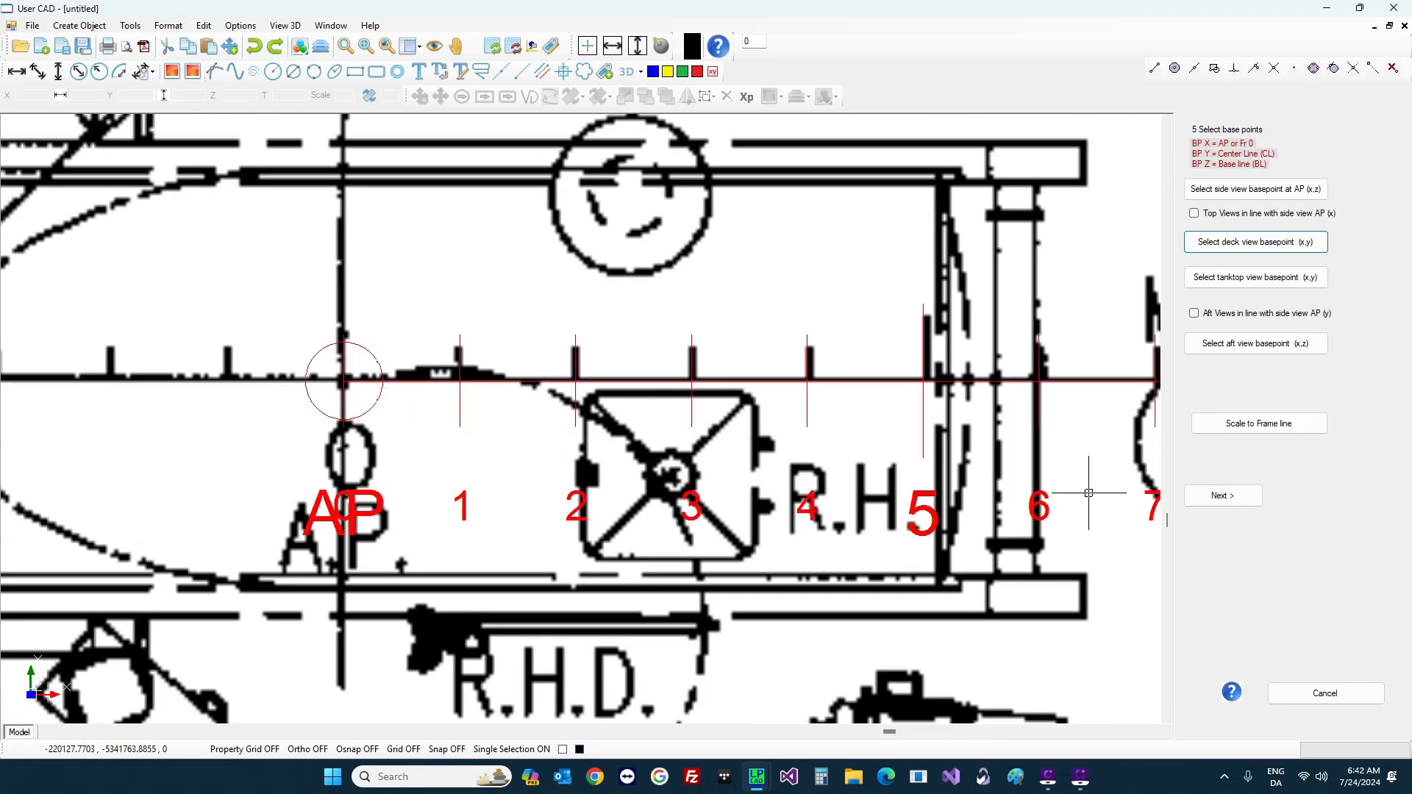
{"action": "scroll", "coordinate": [198, 382], "scroll_direction": "down", "scroll_amount": 3}
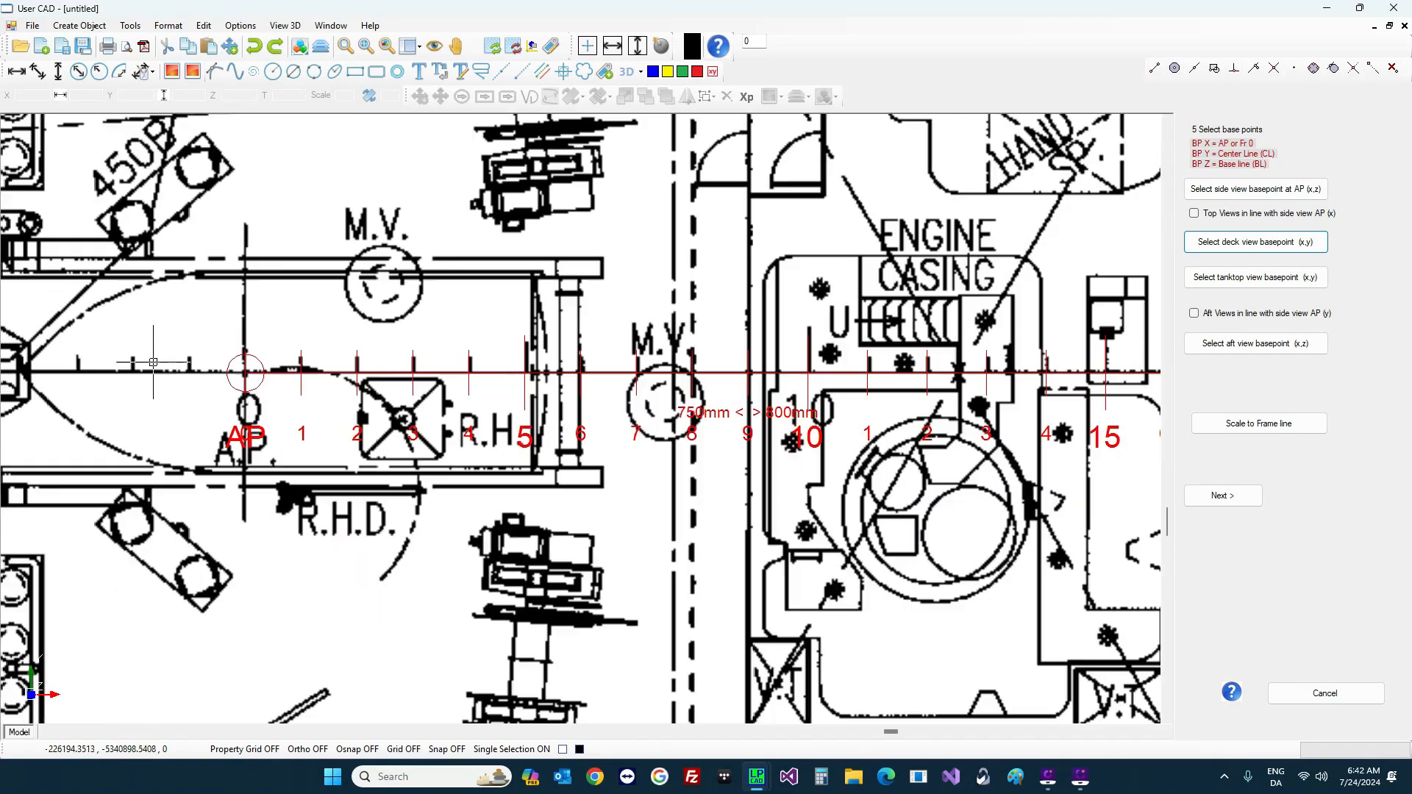
{"action": "scroll", "coordinate": [169, 364], "scroll_direction": "down", "scroll_amount": 6}
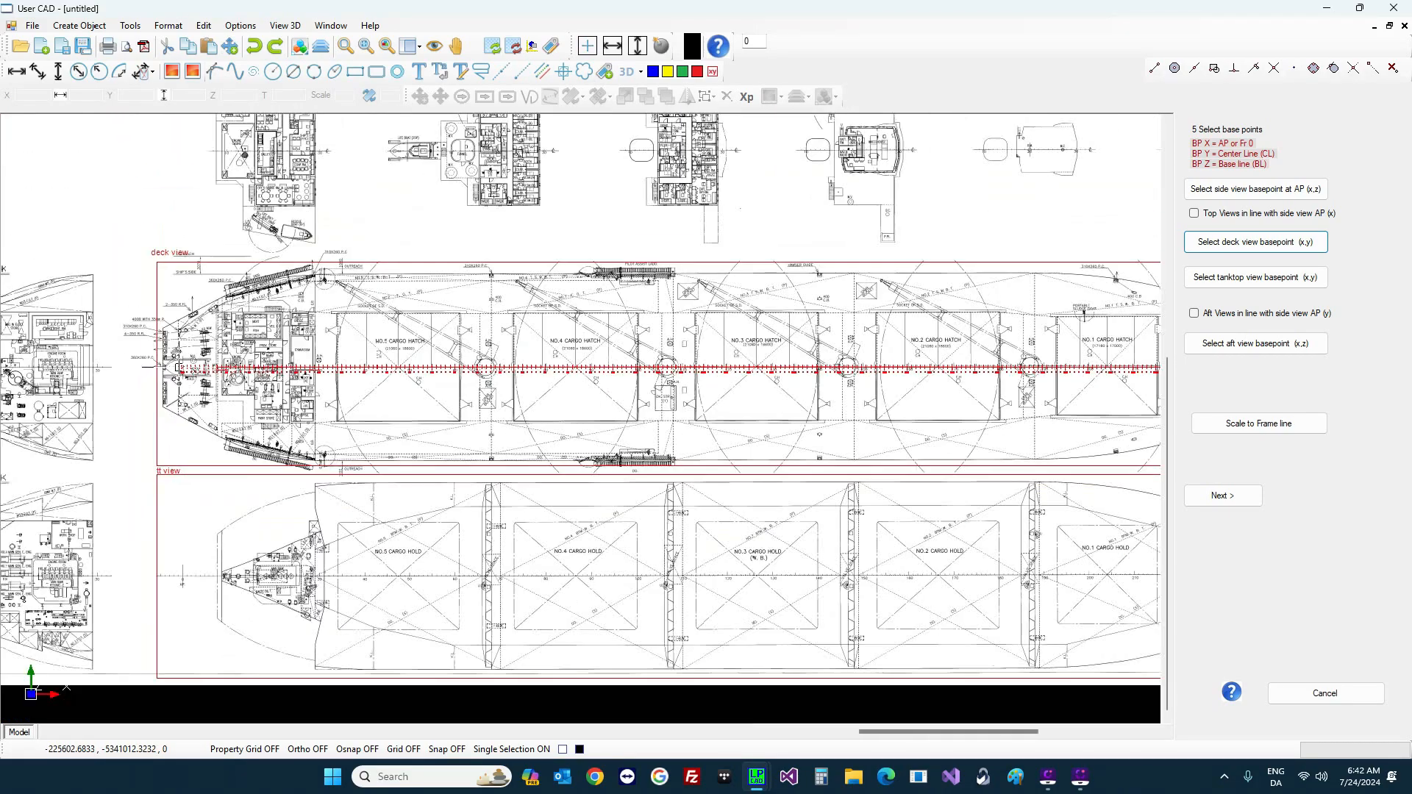
{"action": "scroll", "coordinate": [188, 370], "scroll_direction": "down", "scroll_amount": 2}
{"action": "scroll", "coordinate": [823, 390], "scroll_direction": "up", "scroll_amount": 4}
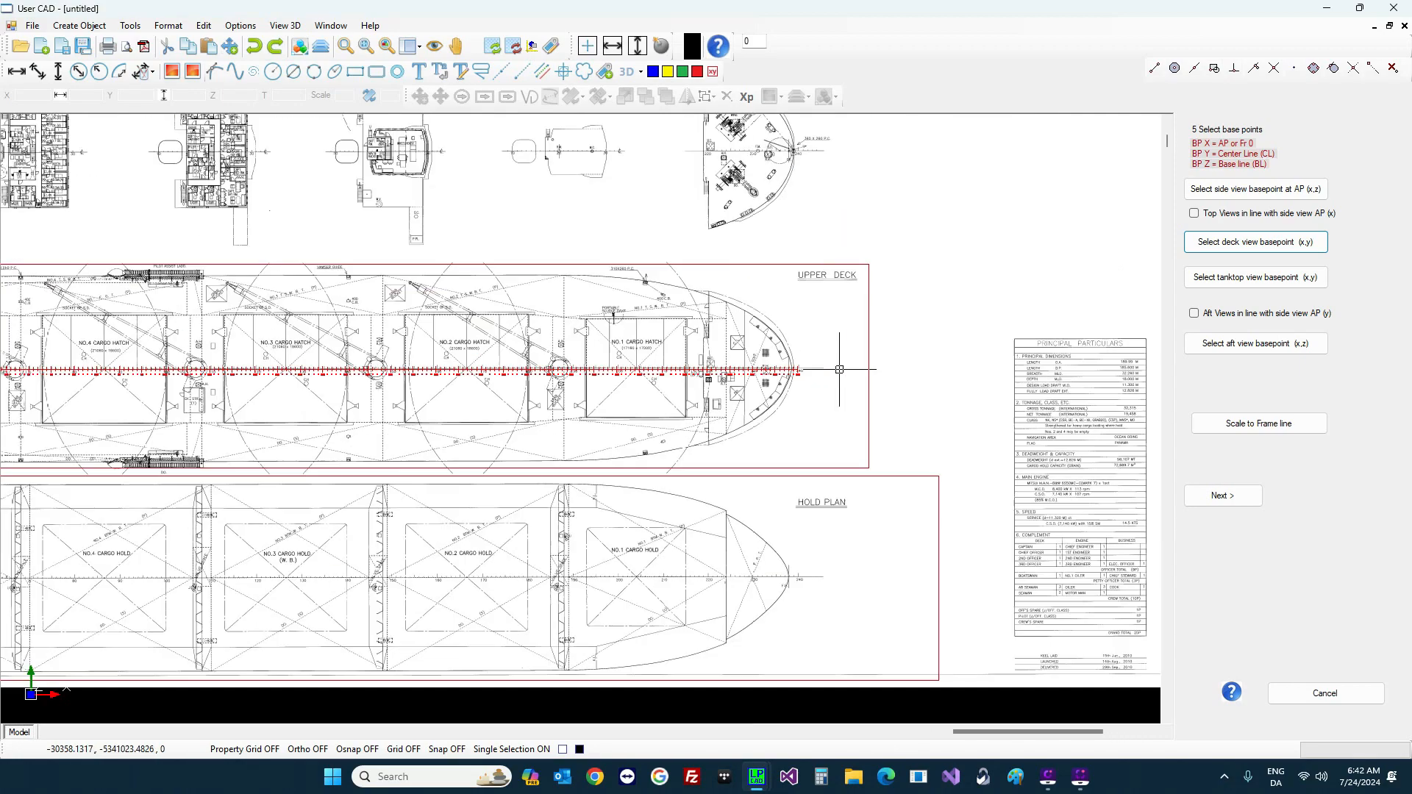
{"action": "scroll", "coordinate": [816, 390], "scroll_direction": "up", "scroll_amount": 5}
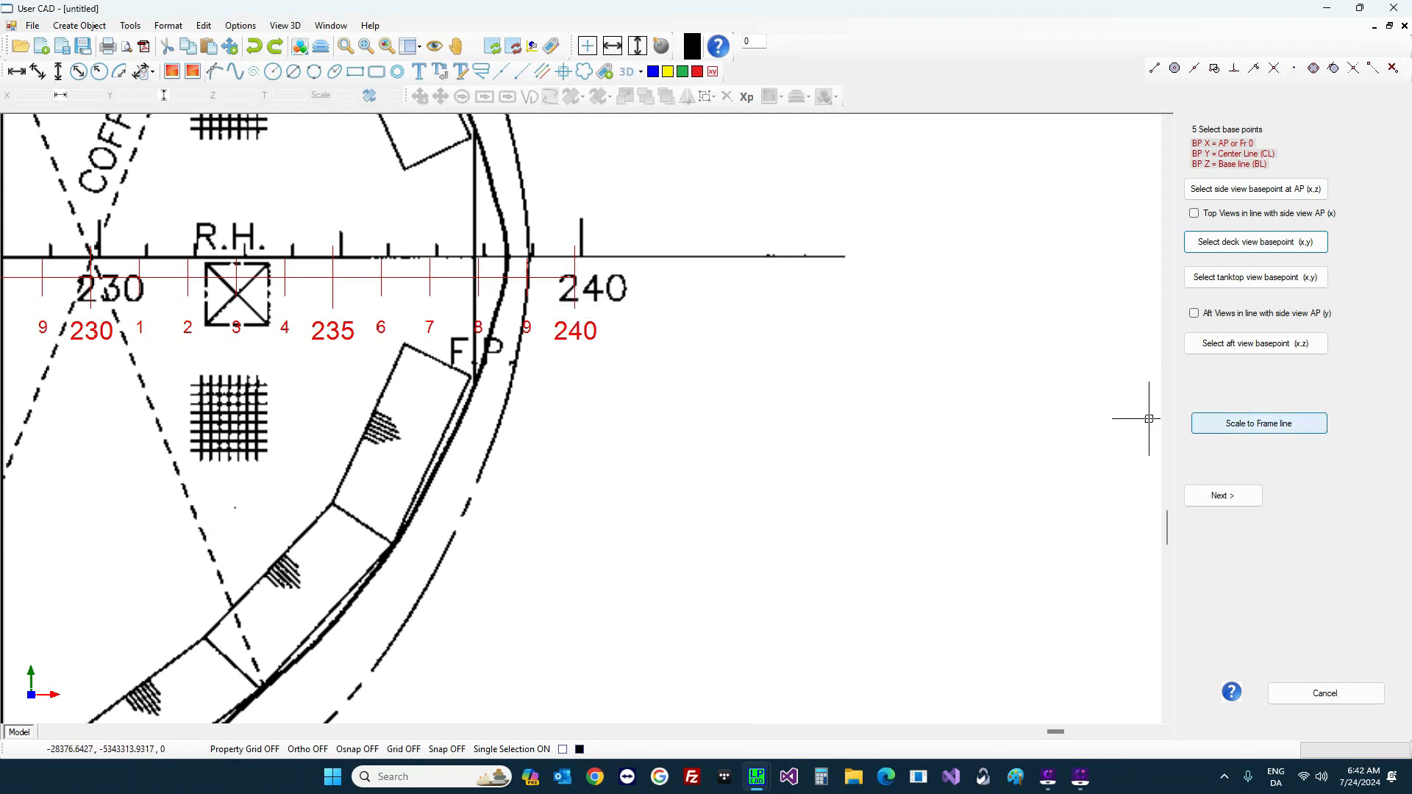
Step: Start scaling the deck plan to the frame line and pick its frame 240 mark
{"action": "left_click", "coordinate": [1298, 431]}
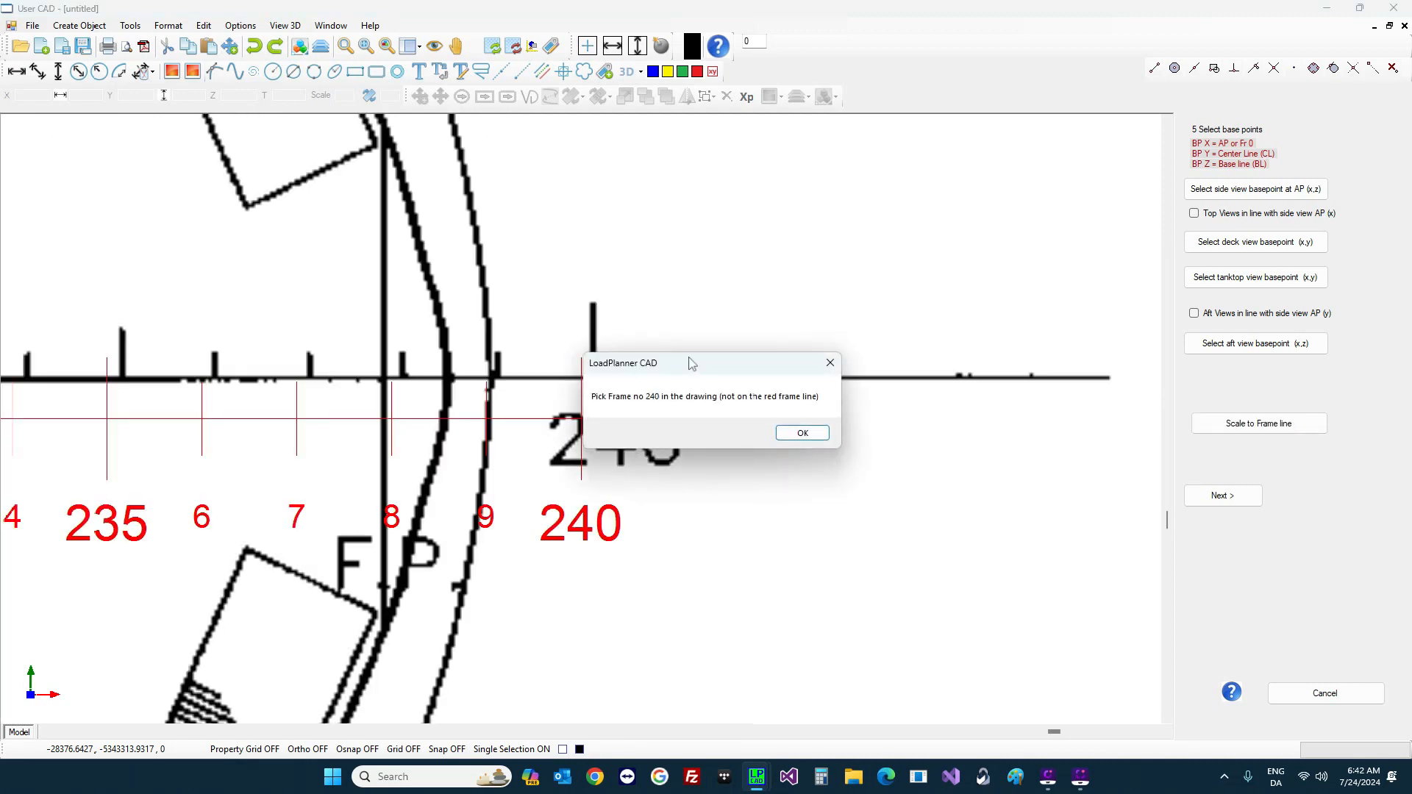
{"action": "left_click_drag", "start_coordinate": [691, 363], "coordinate": [629, 213]}
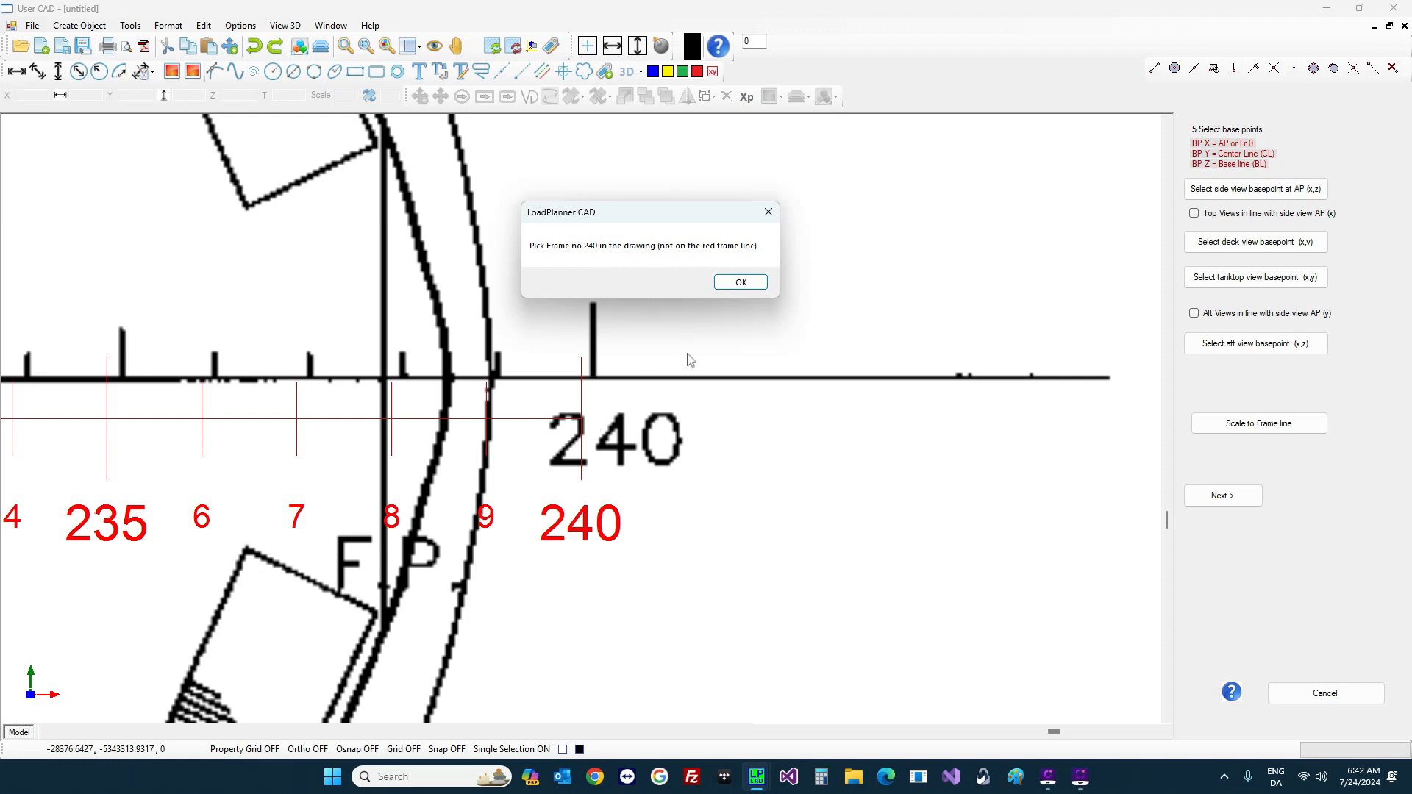
{"action": "left_click", "coordinate": [741, 282]}
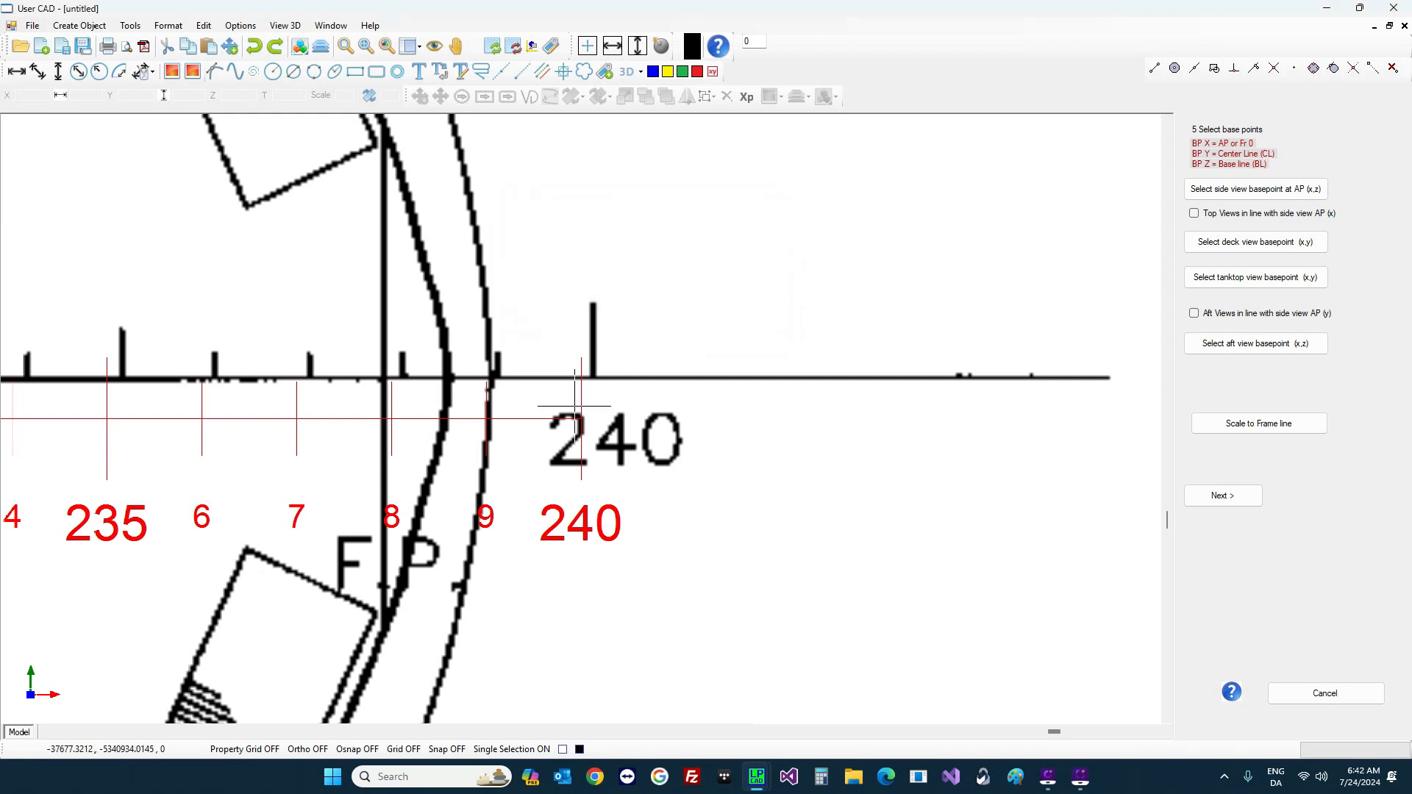
{"action": "left_click", "coordinate": [593, 364]}
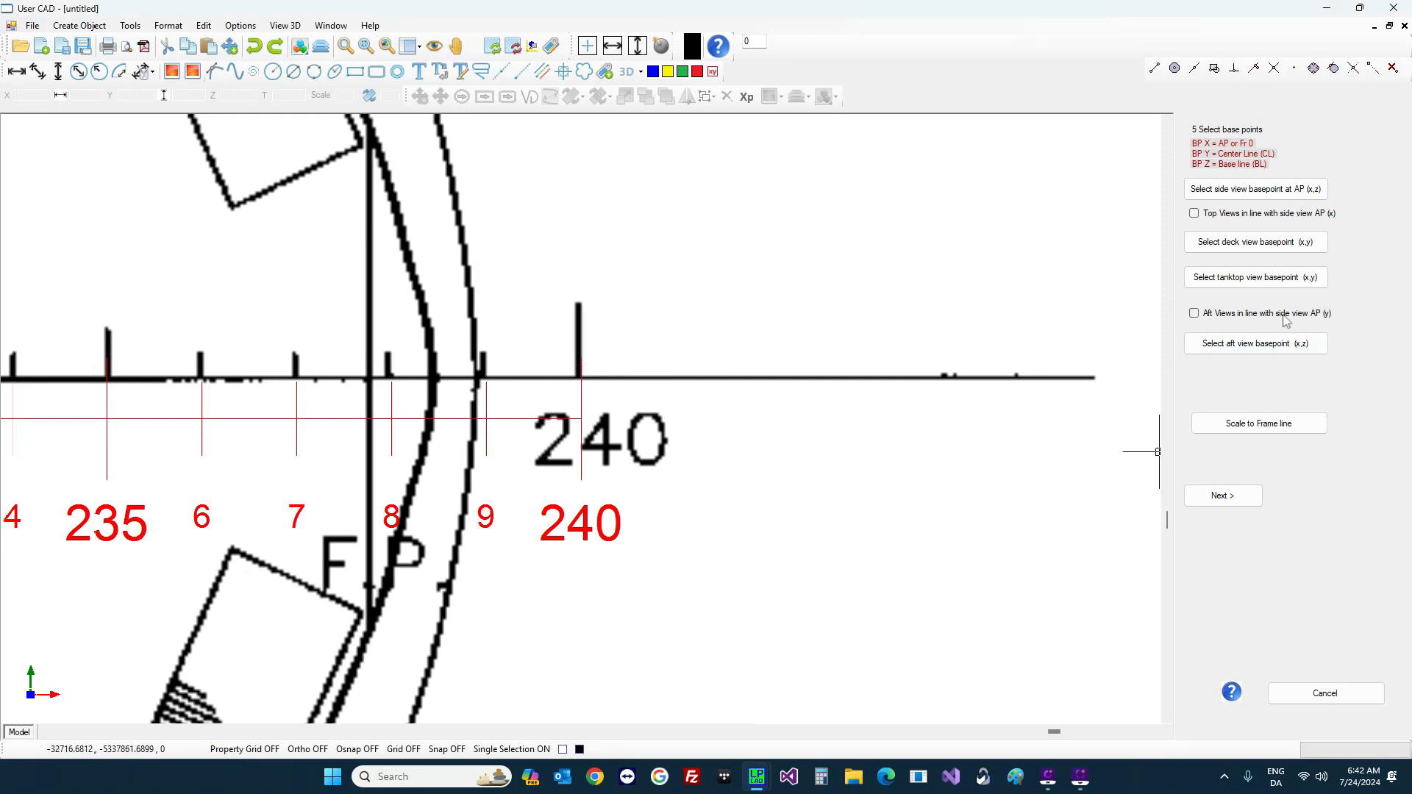
Step: Set the tanktop view base point at AP and the aft view base point at the bottom centreline
{"action": "left_click", "coordinate": [1254, 277]}
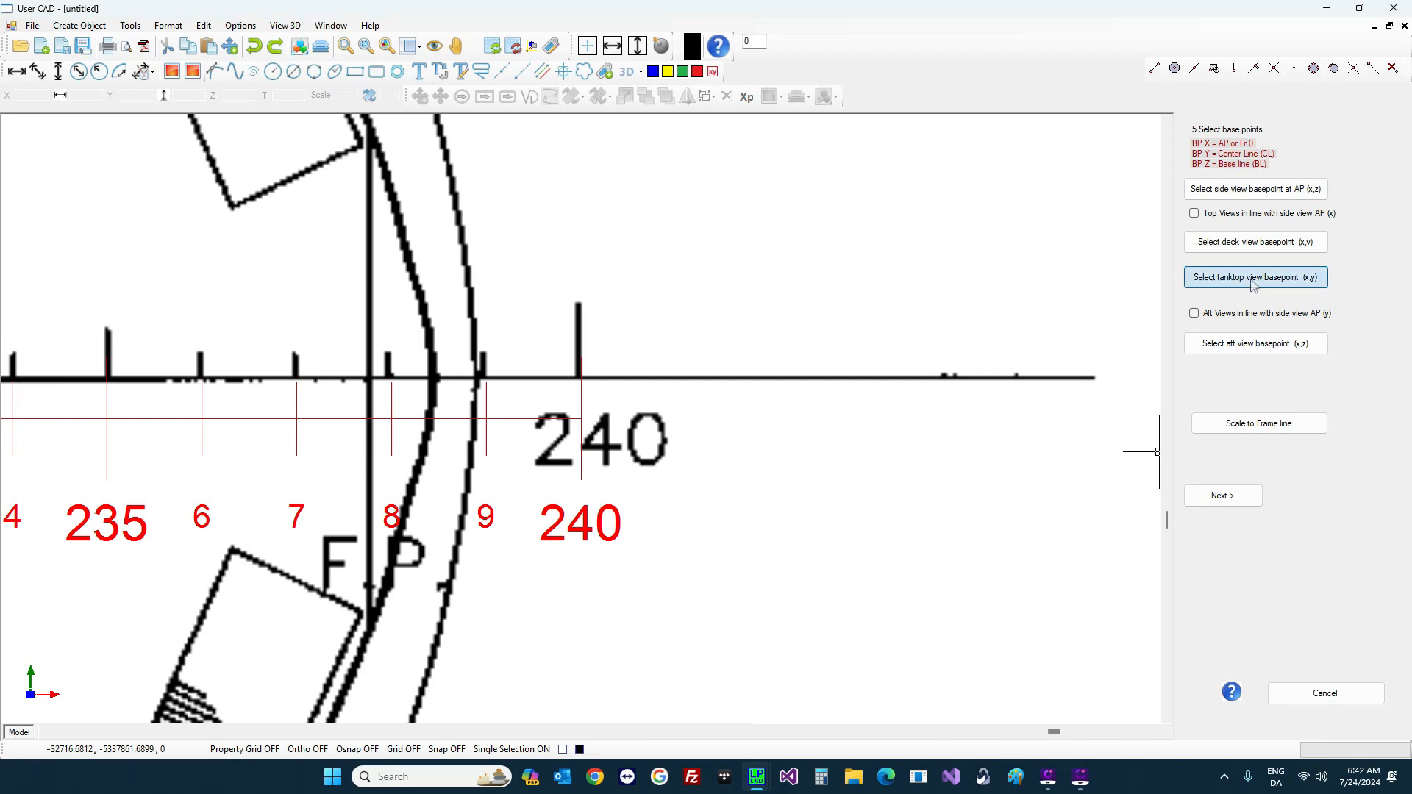
{"action": "scroll", "coordinate": [401, 455], "scroll_direction": "up", "scroll_amount": 10}
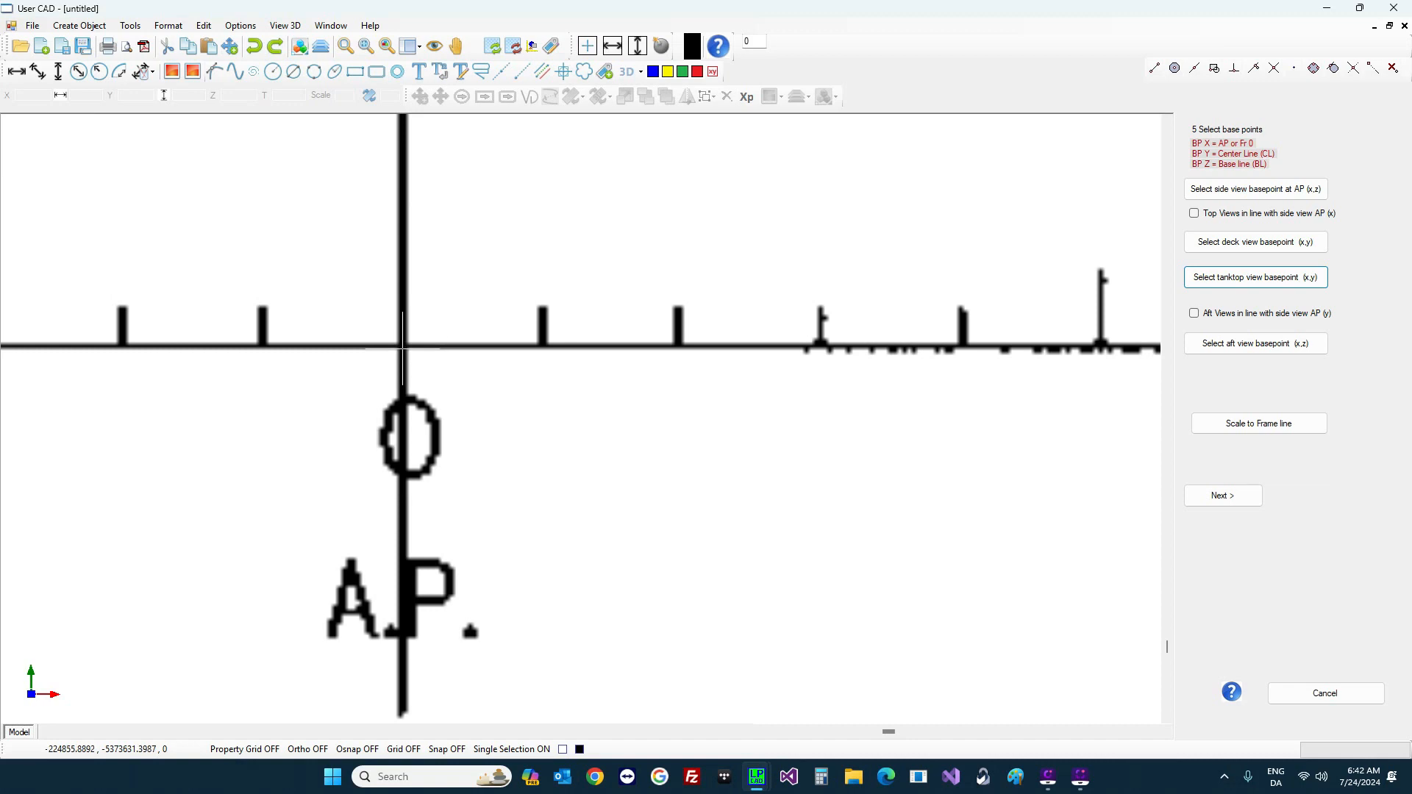
{"action": "left_click", "coordinate": [405, 344]}
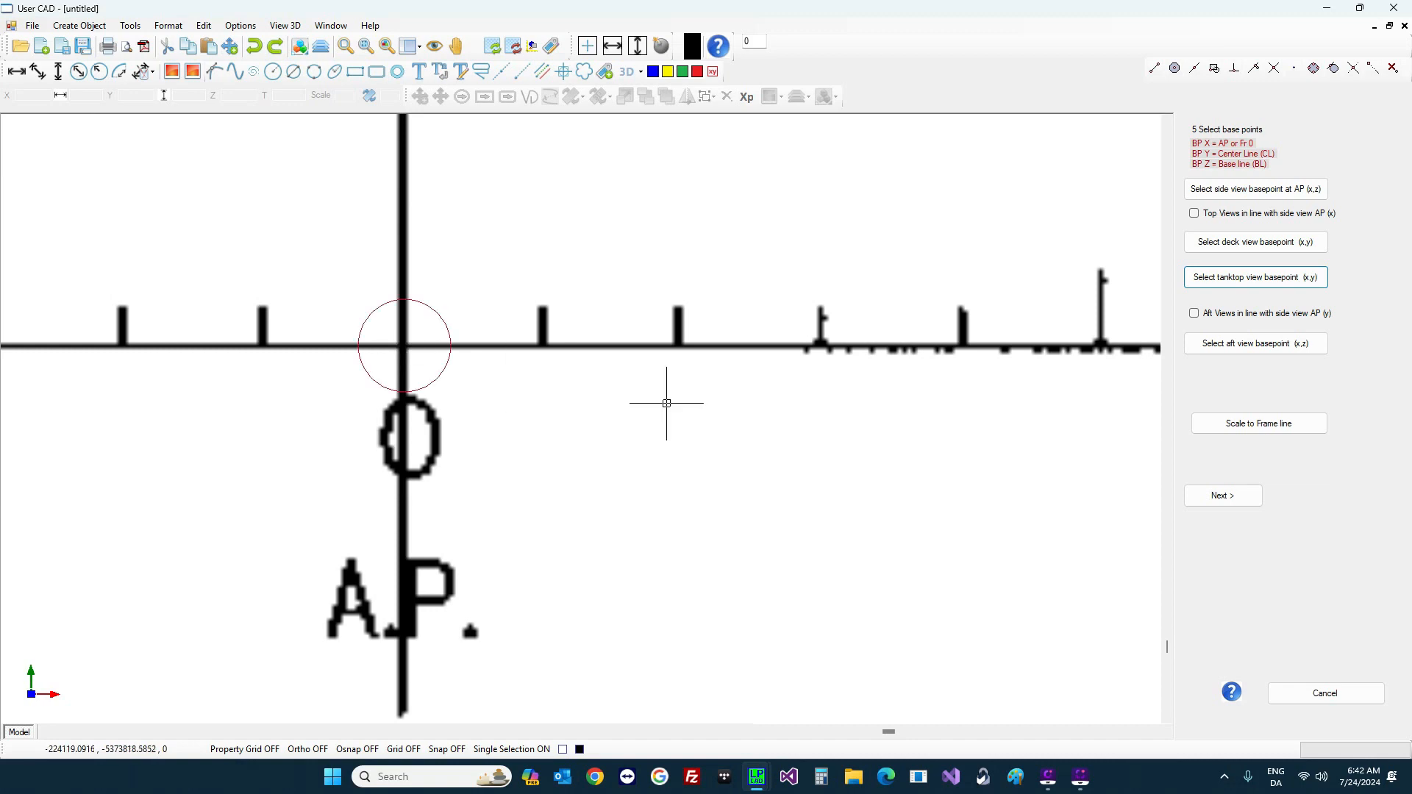
{"action": "left_click", "coordinate": [1235, 352]}
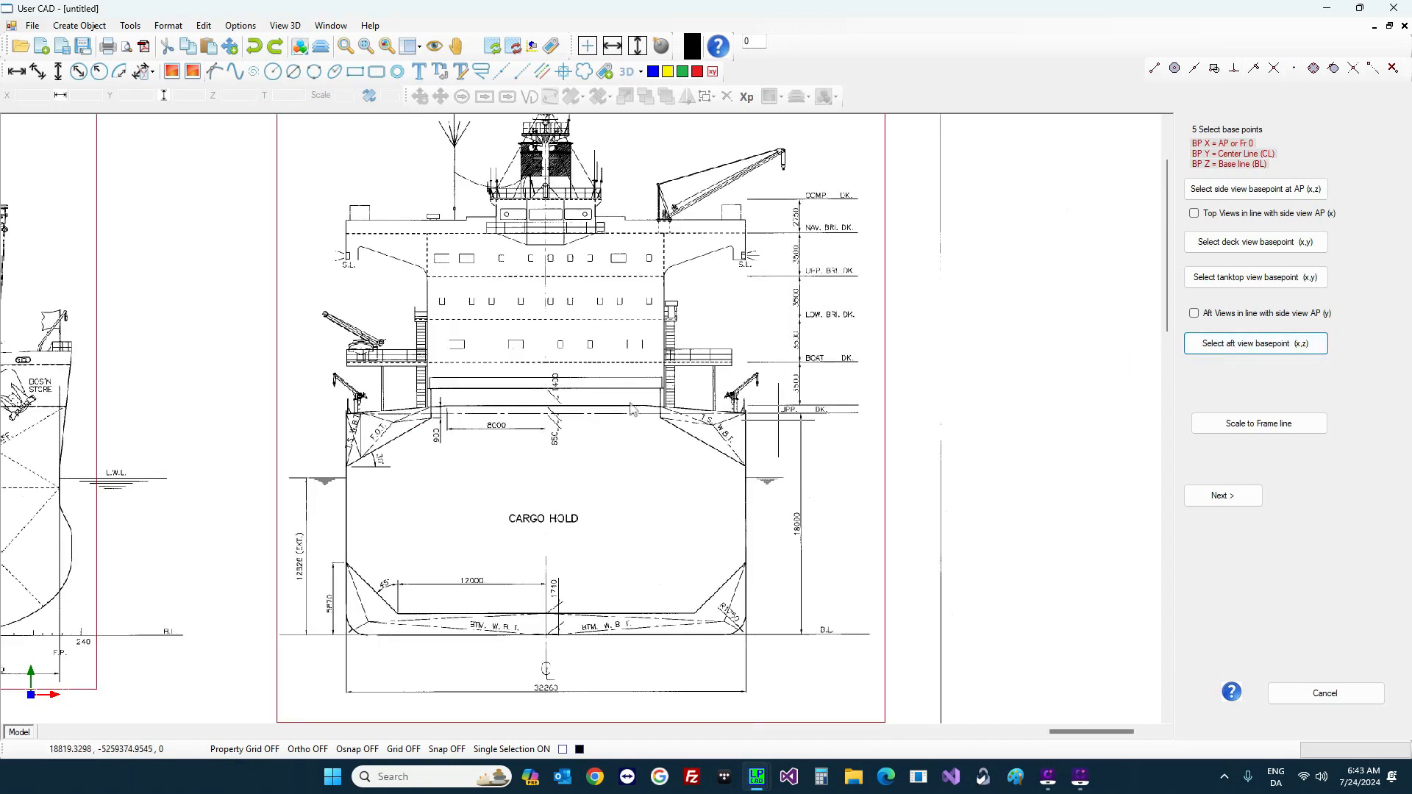
{"action": "scroll", "coordinate": [522, 658], "scroll_direction": "up", "scroll_amount": 6}
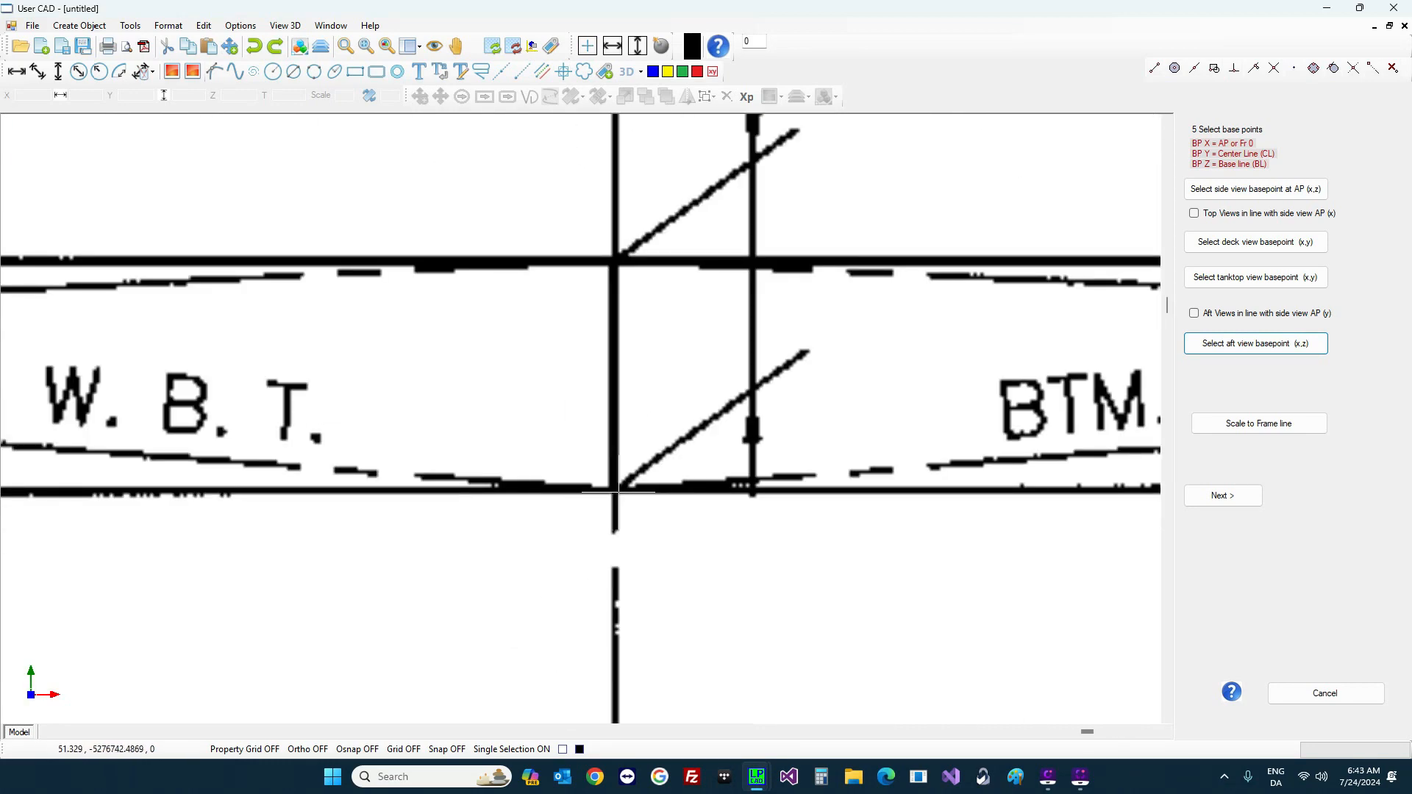
{"action": "left_click", "coordinate": [616, 492]}
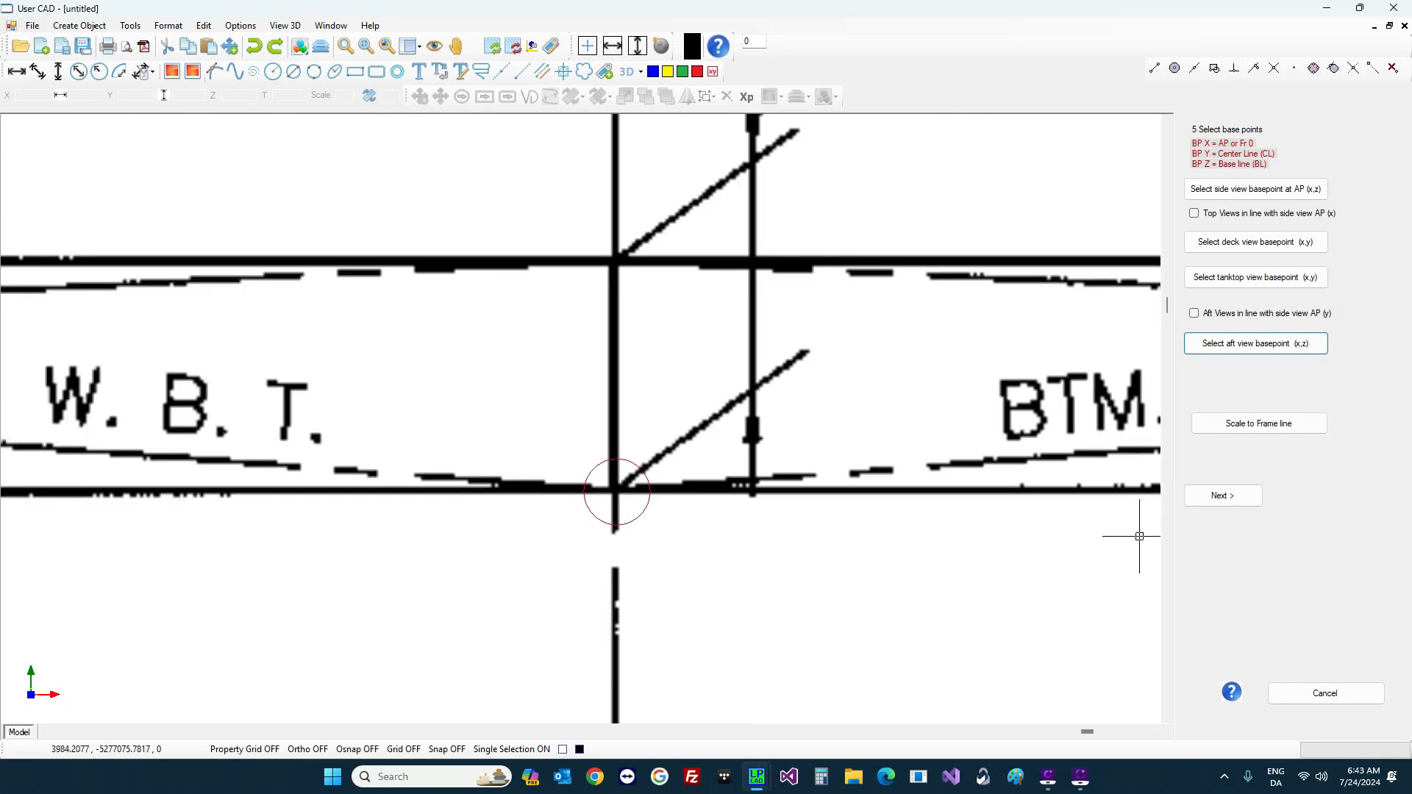
{"action": "left_click", "coordinate": [1230, 498]}
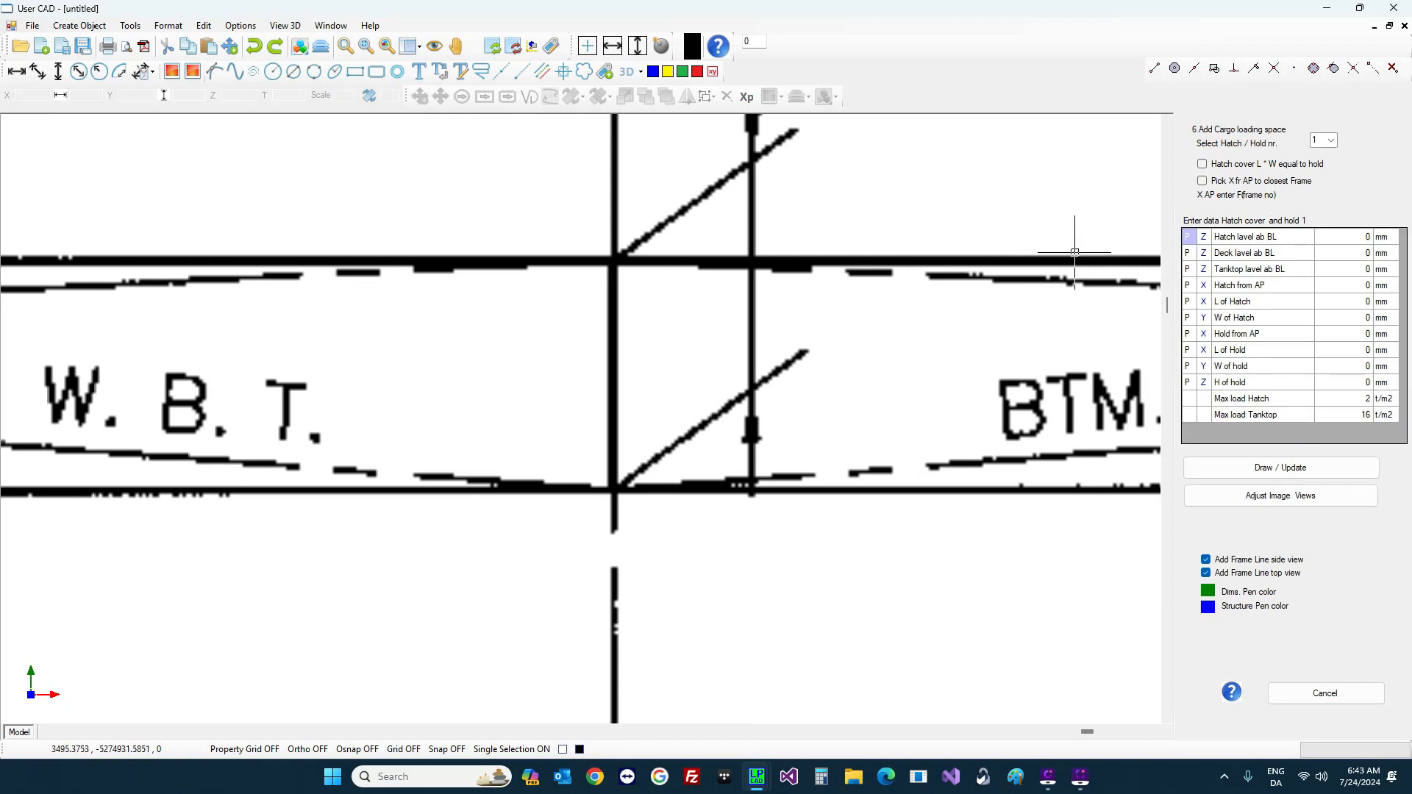
Step: Pick hold 1's hatch level above baseline, 20893 mm, from the hatch cover top in the section
{"action": "scroll", "coordinate": [972, 320], "scroll_direction": "down", "scroll_amount": 1}
{"action": "scroll", "coordinate": [972, 319], "scroll_direction": "down", "scroll_amount": 3}
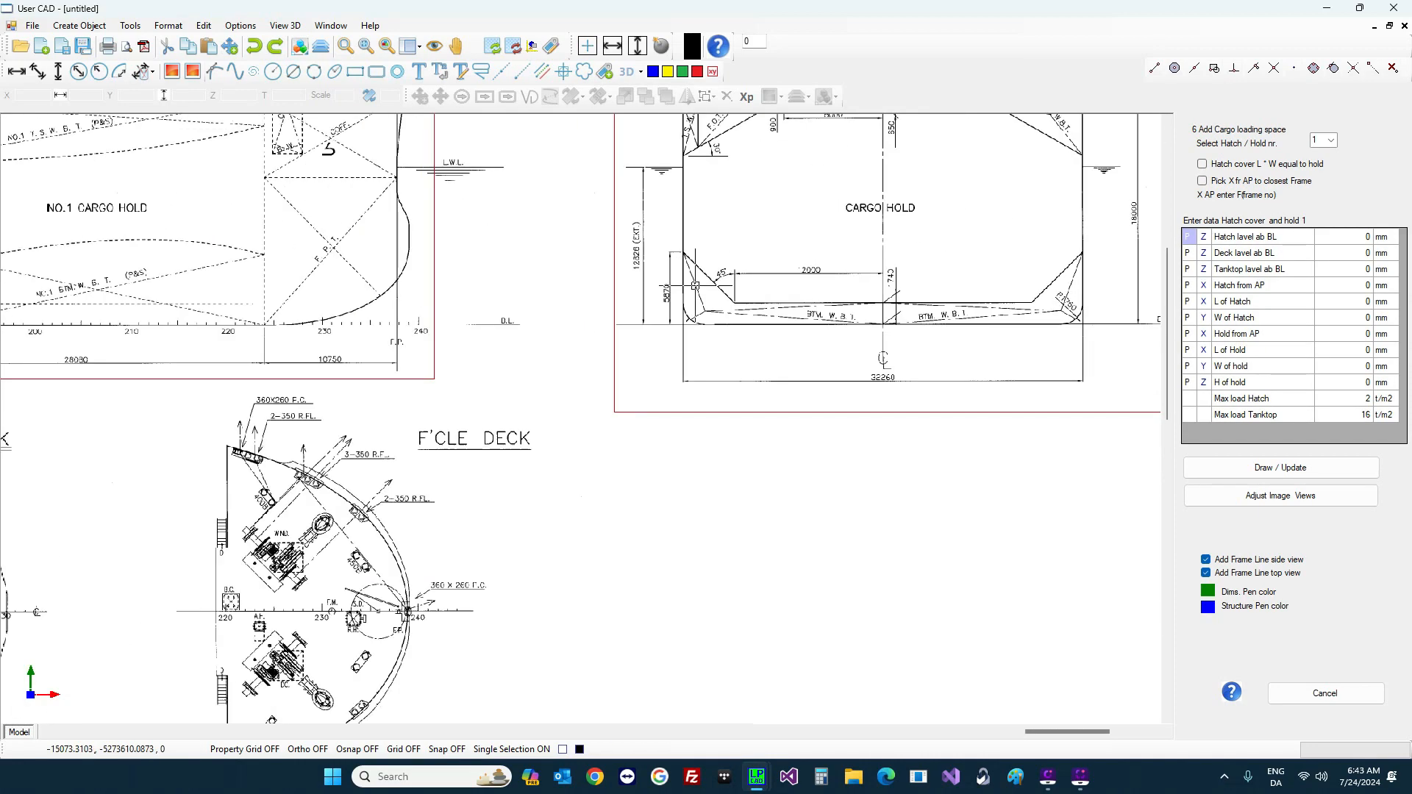
{"action": "scroll", "coordinate": [678, 300], "scroll_direction": "down", "scroll_amount": 1}
{"action": "scroll", "coordinate": [662, 191], "scroll_direction": "up", "scroll_amount": 5}
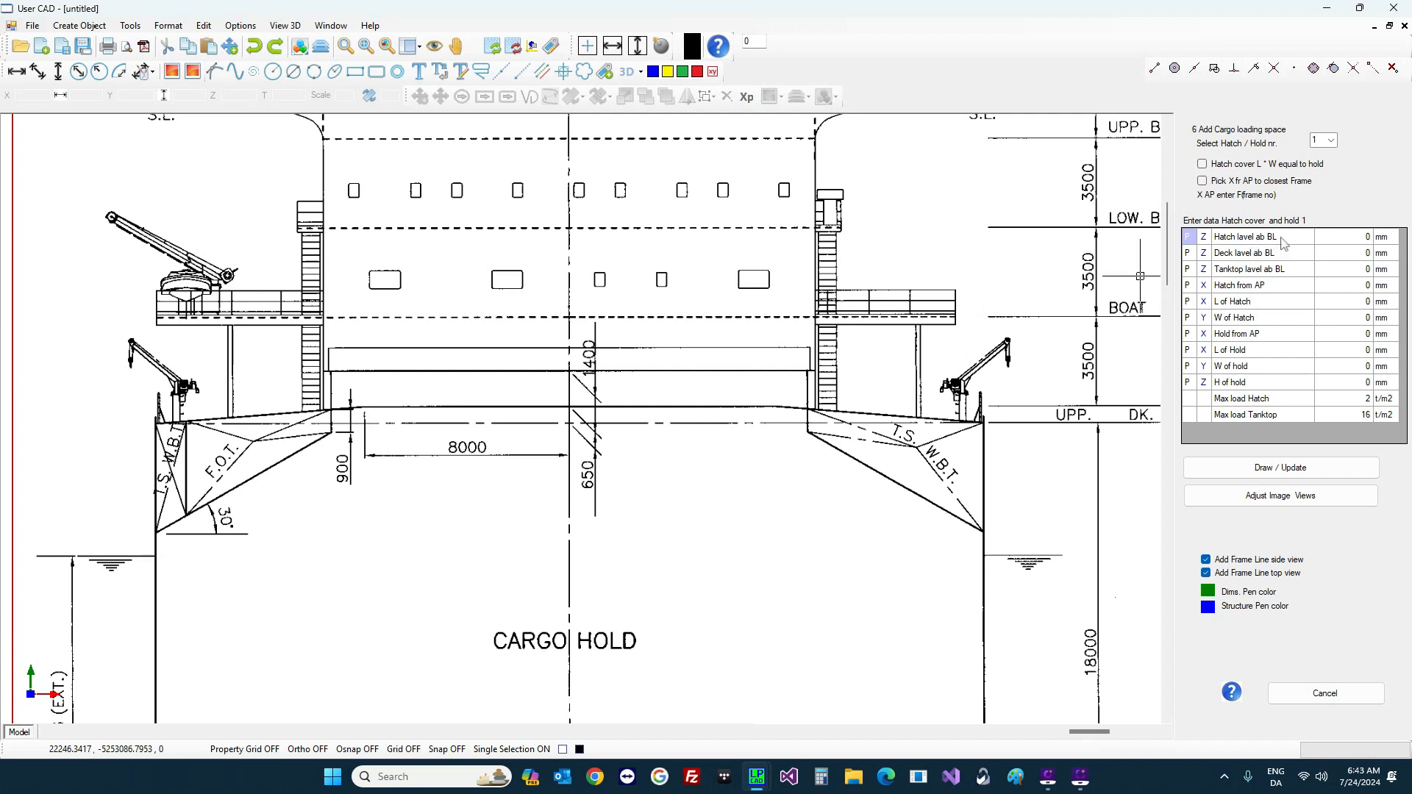
{"action": "scroll", "coordinate": [643, 335], "scroll_direction": "down", "scroll_amount": 1}
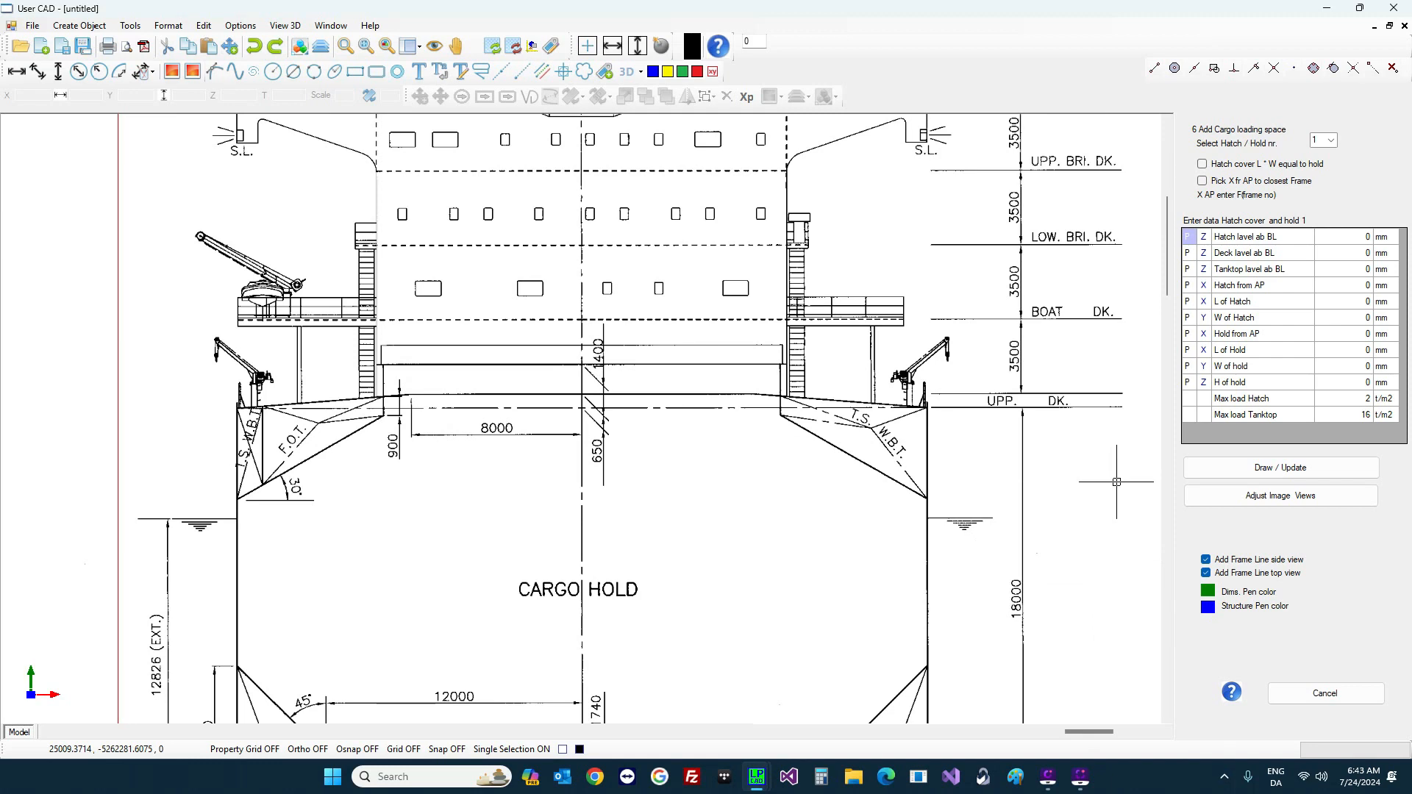
{"action": "left_click", "coordinate": [1187, 237]}
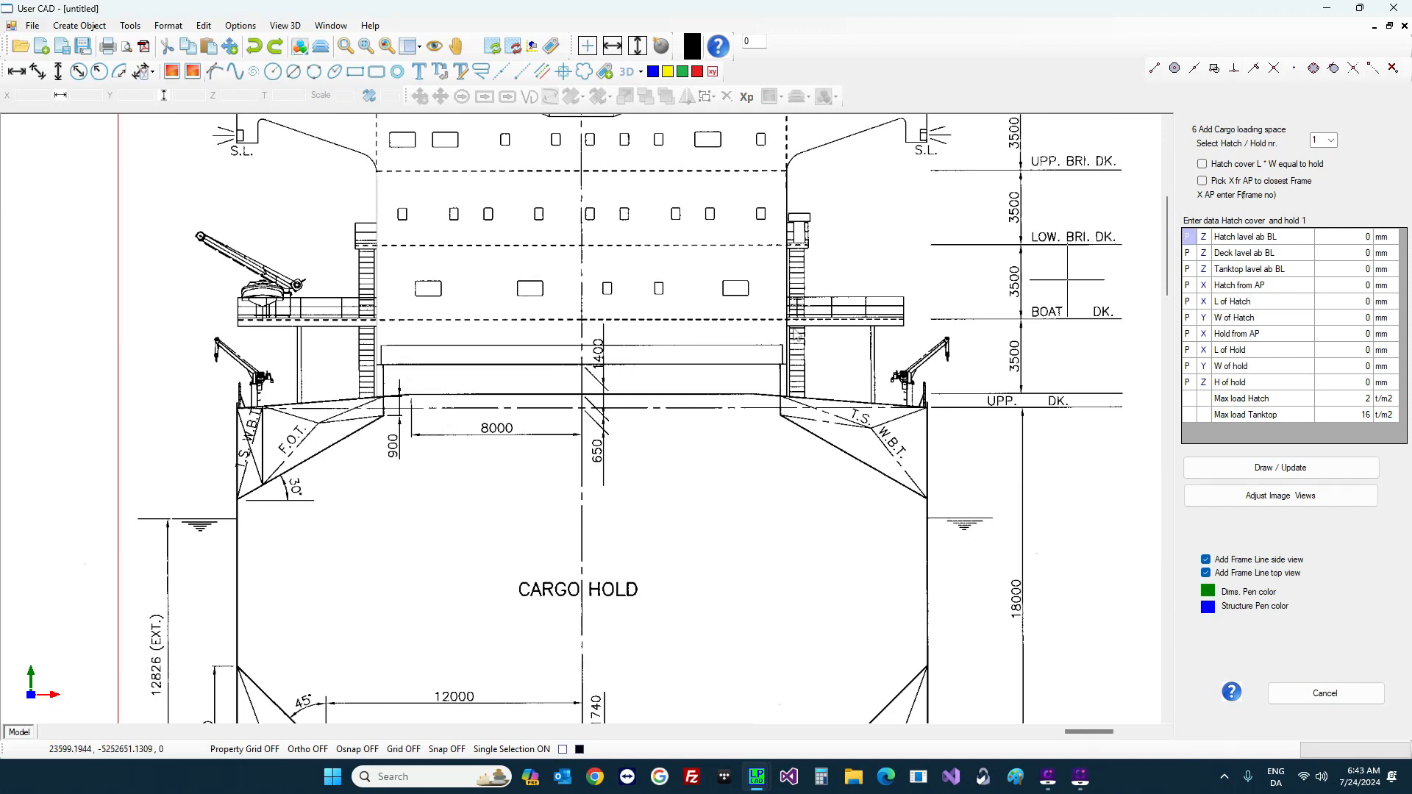
{"action": "left_click", "coordinate": [644, 346]}
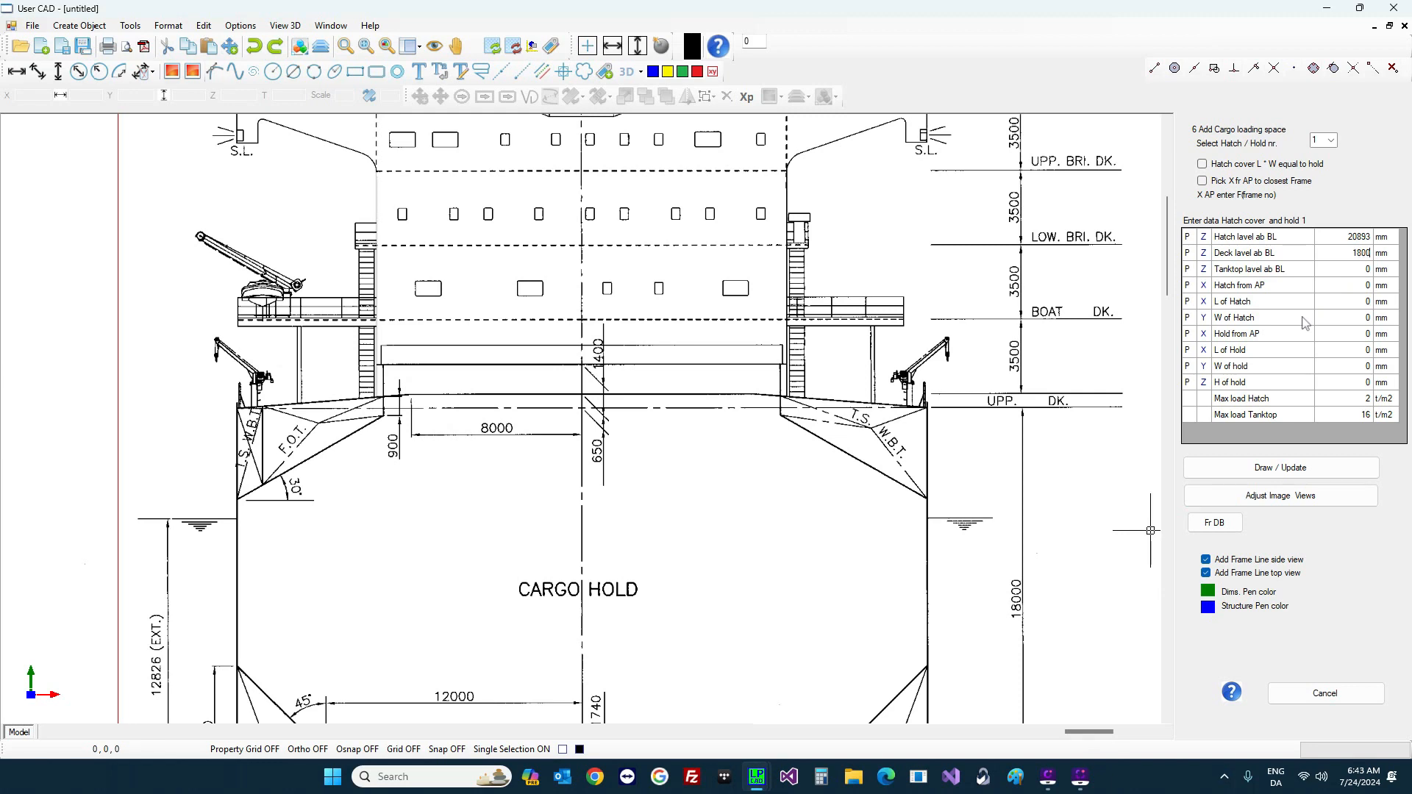
Step: Enter hold 1's deck level 18000, tanktop level 1740 and hold width 24000 mm
{"action": "key", "text": "Return"}
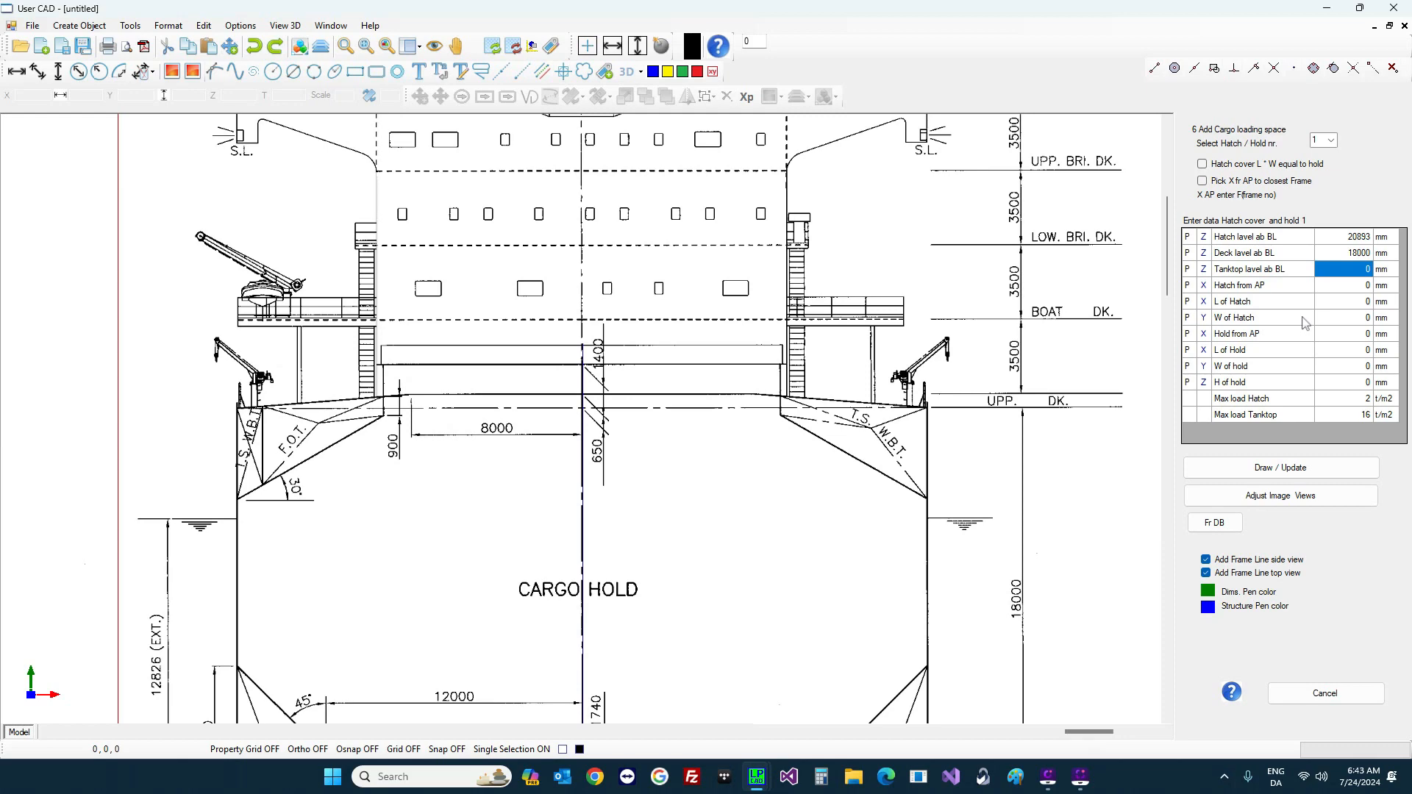
{"action": "scroll", "coordinate": [882, 360], "scroll_direction": "down", "scroll_amount": 2}
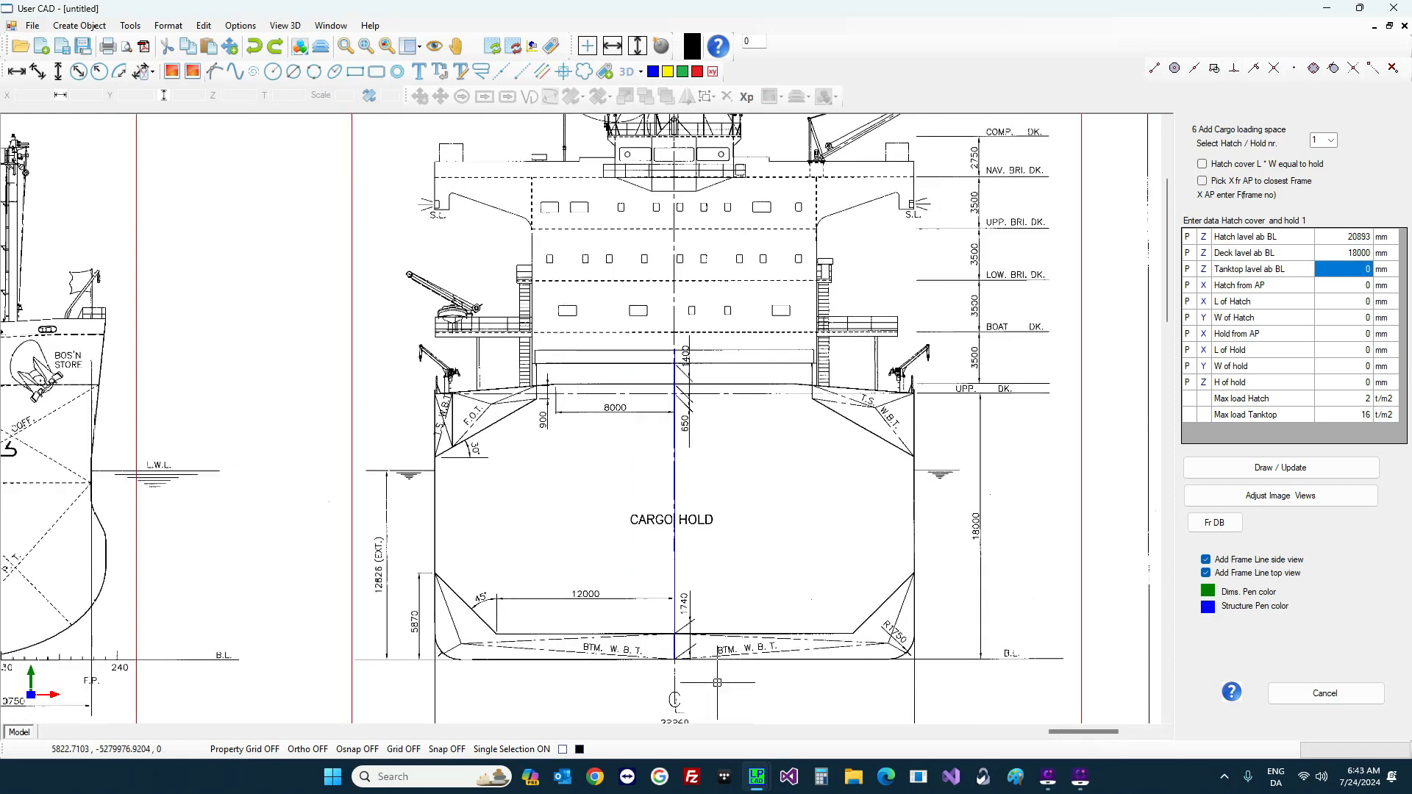
{"action": "scroll", "coordinate": [684, 645], "scroll_direction": "up", "scroll_amount": 2}
{"action": "scroll", "coordinate": [684, 645], "scroll_direction": "up", "scroll_amount": 2}
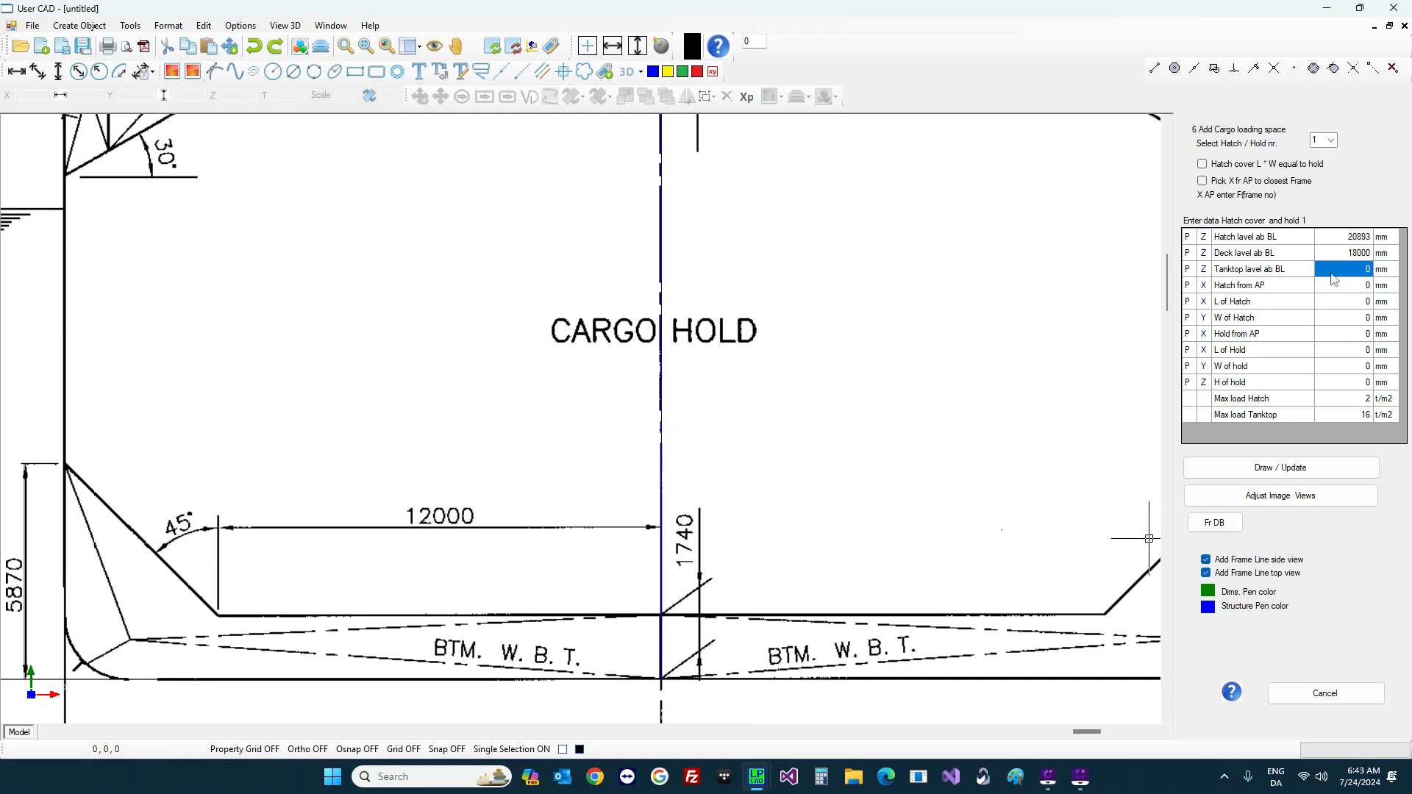
{"action": "type", "text": "174"}
{"action": "key", "text": "Return"}
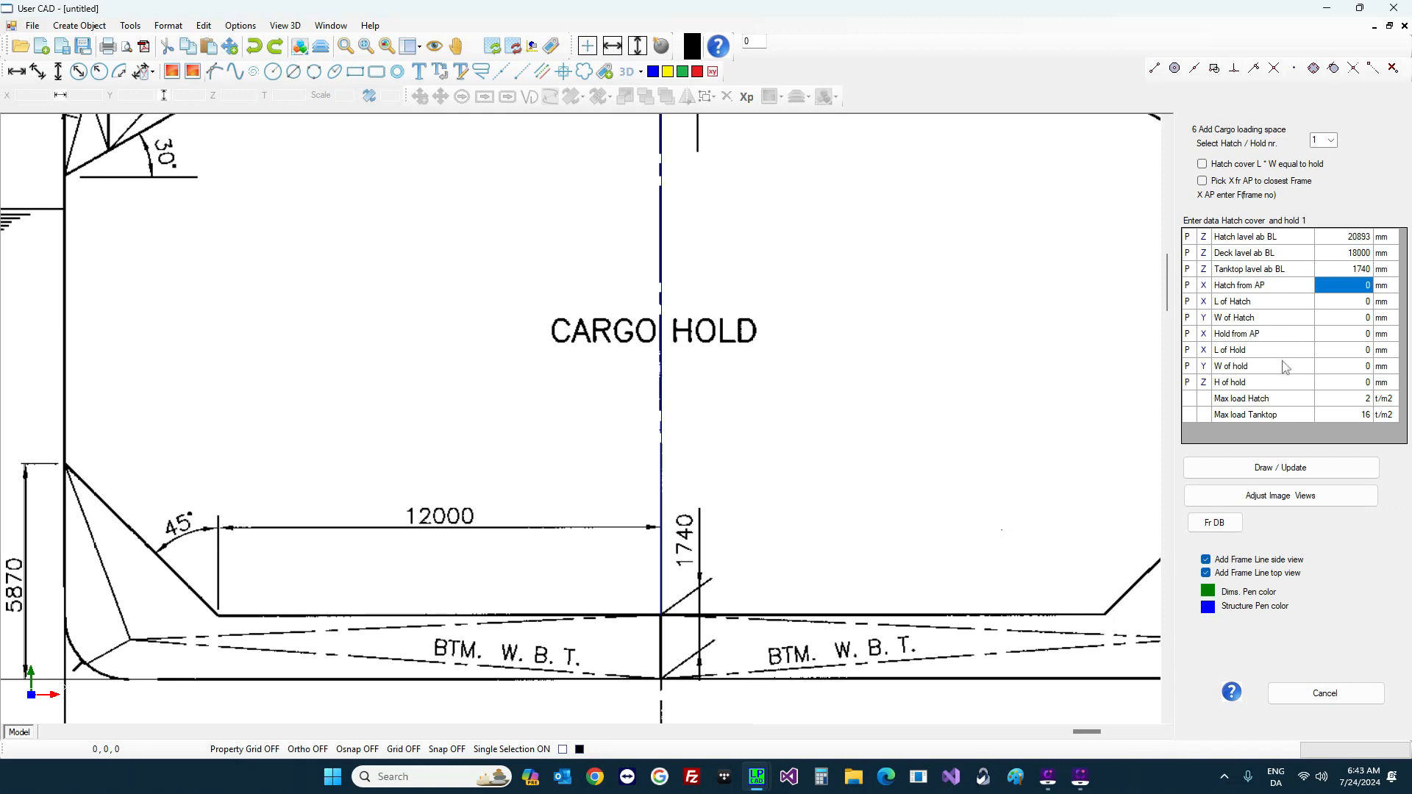
{"action": "left_click", "coordinate": [1339, 367]}
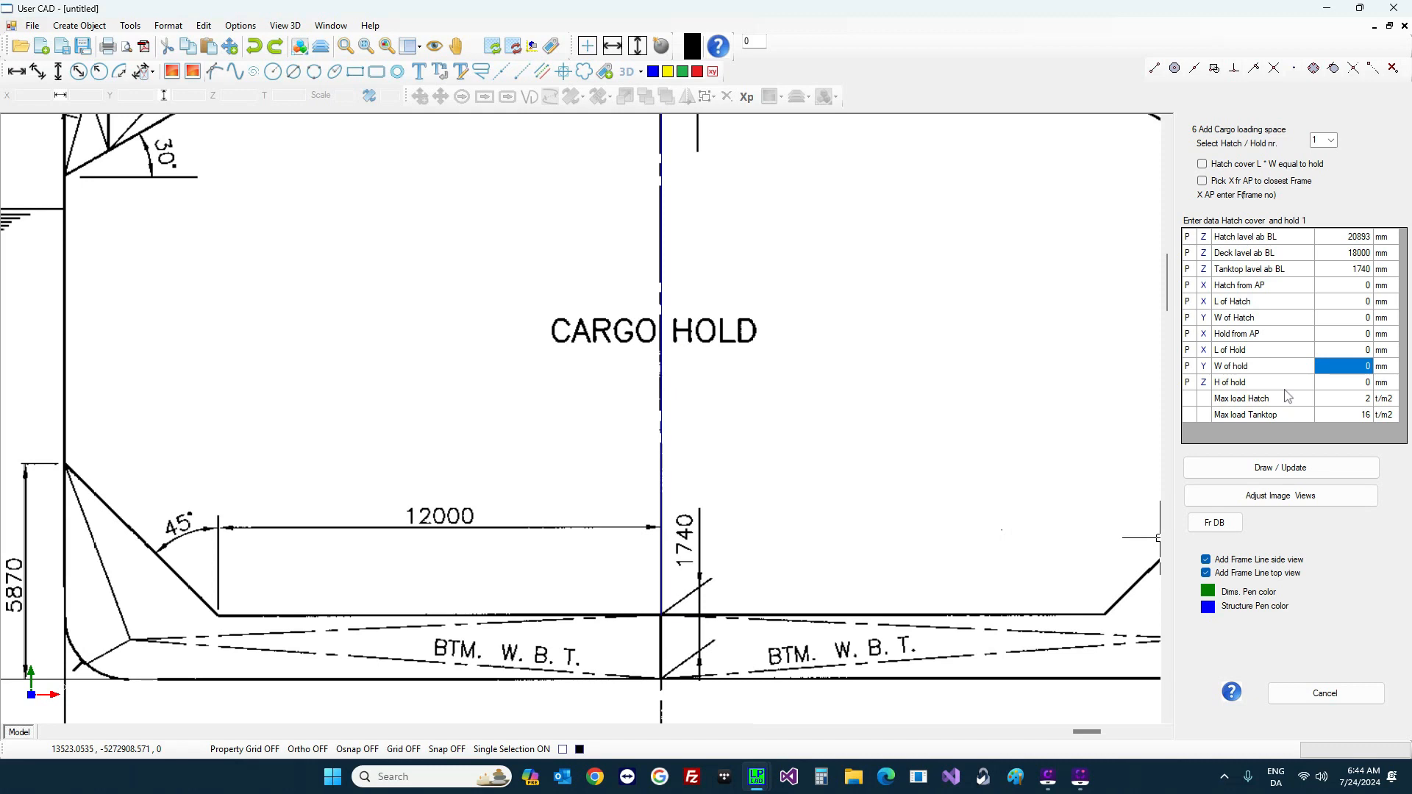
{"action": "type", "text": "24000"}
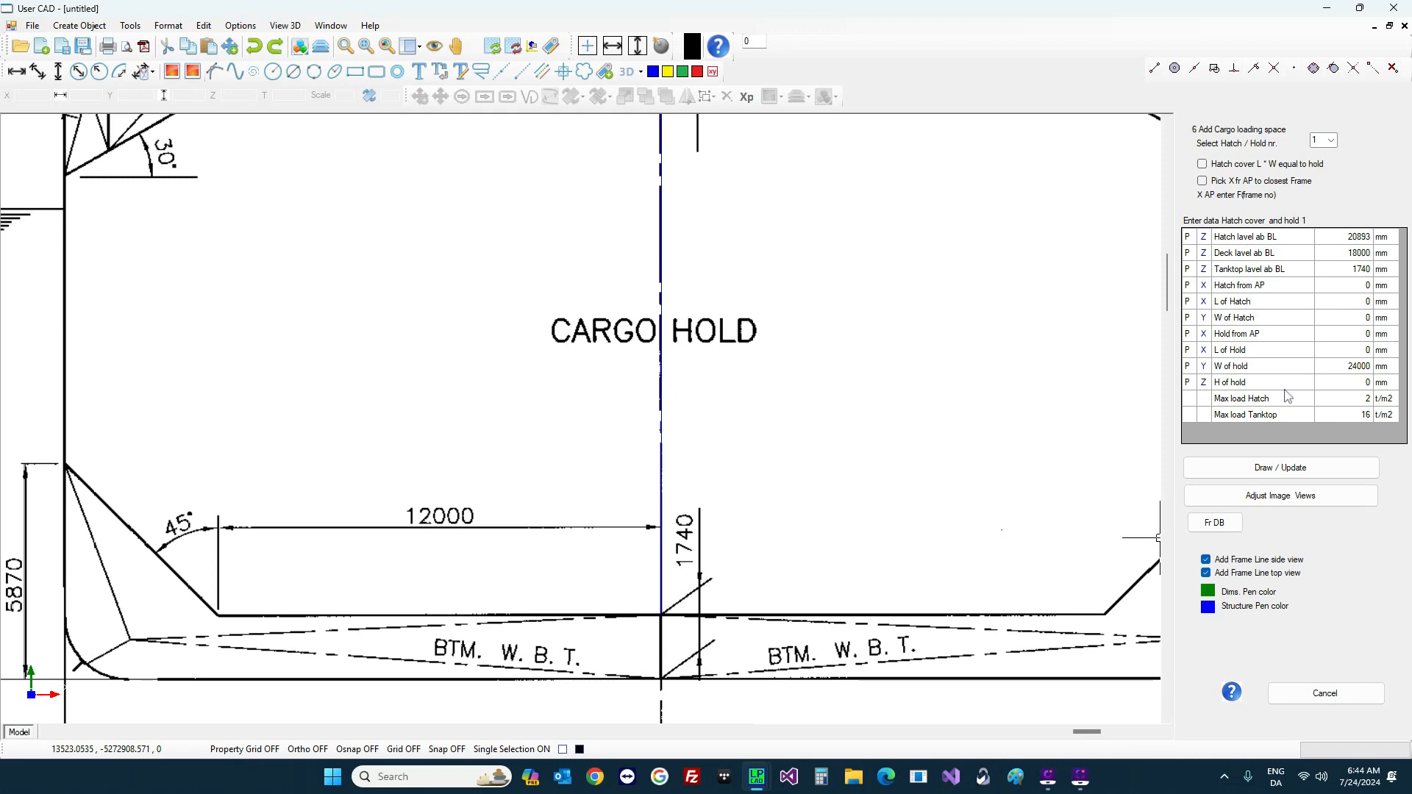
{"action": "key", "text": "Return"}
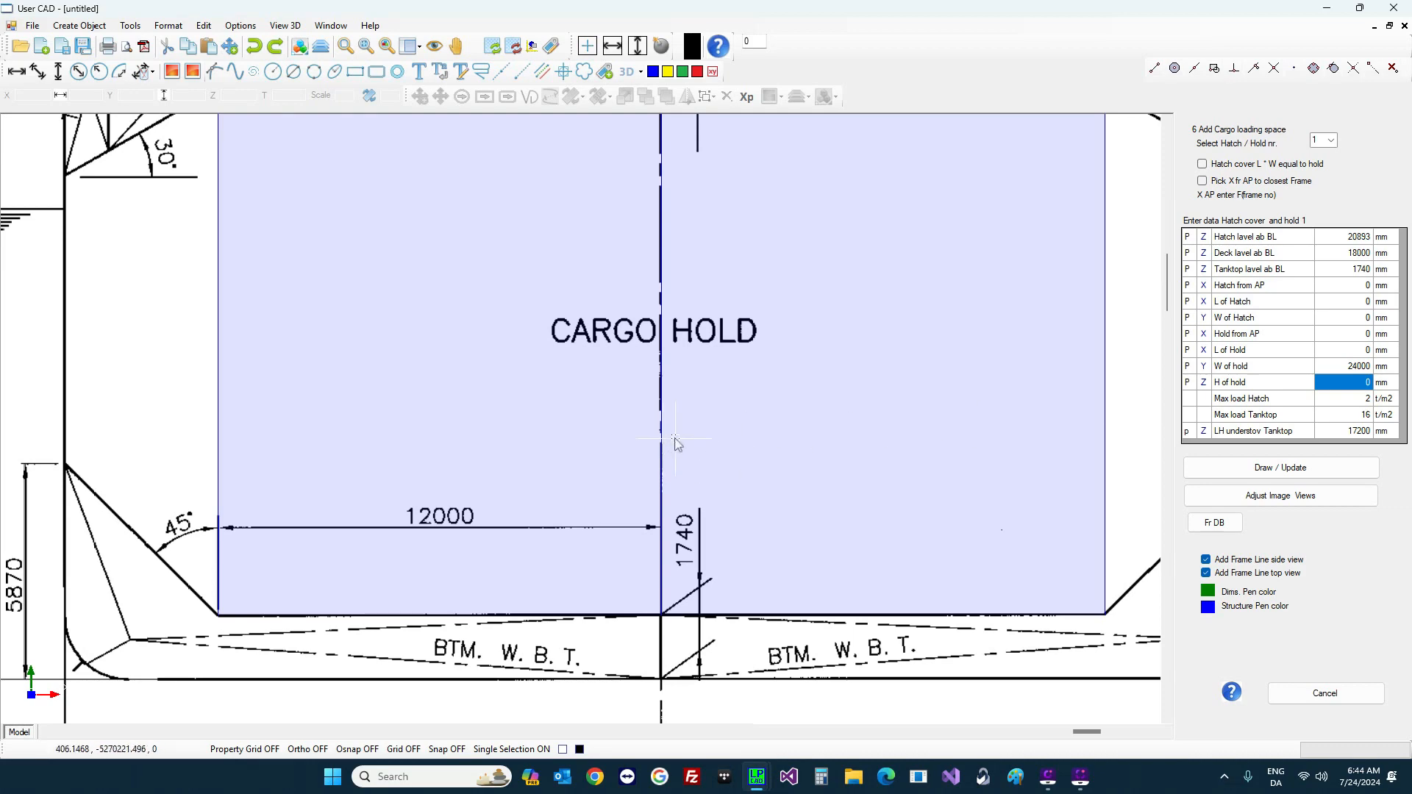
Step: Pick hold 1's height of 18155 mm from the hold top on the midship section
{"action": "scroll", "coordinate": [658, 363], "scroll_direction": "down", "scroll_amount": 3}
{"action": "scroll", "coordinate": [618, 243], "scroll_direction": "up", "scroll_amount": 3}
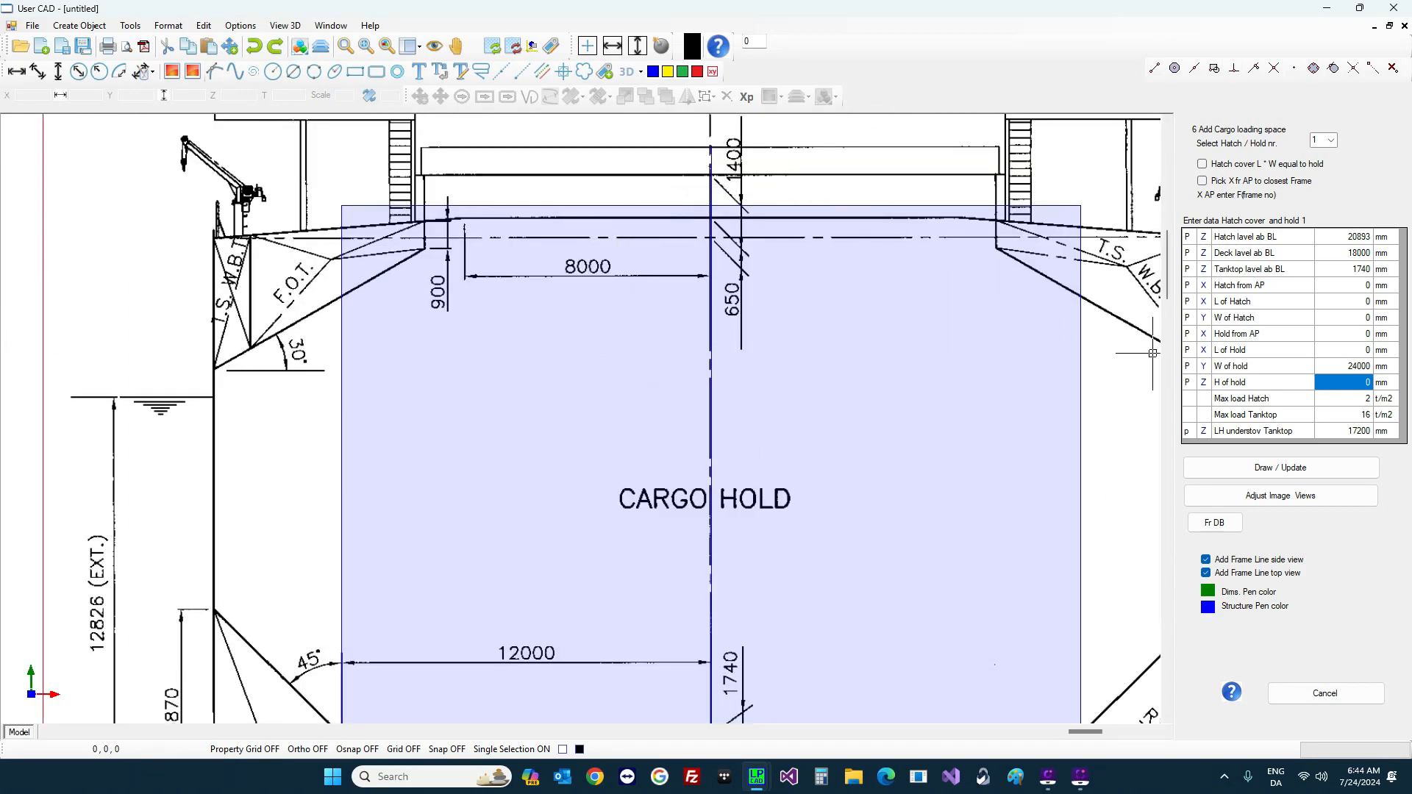
{"action": "left_click", "coordinate": [1187, 383]}
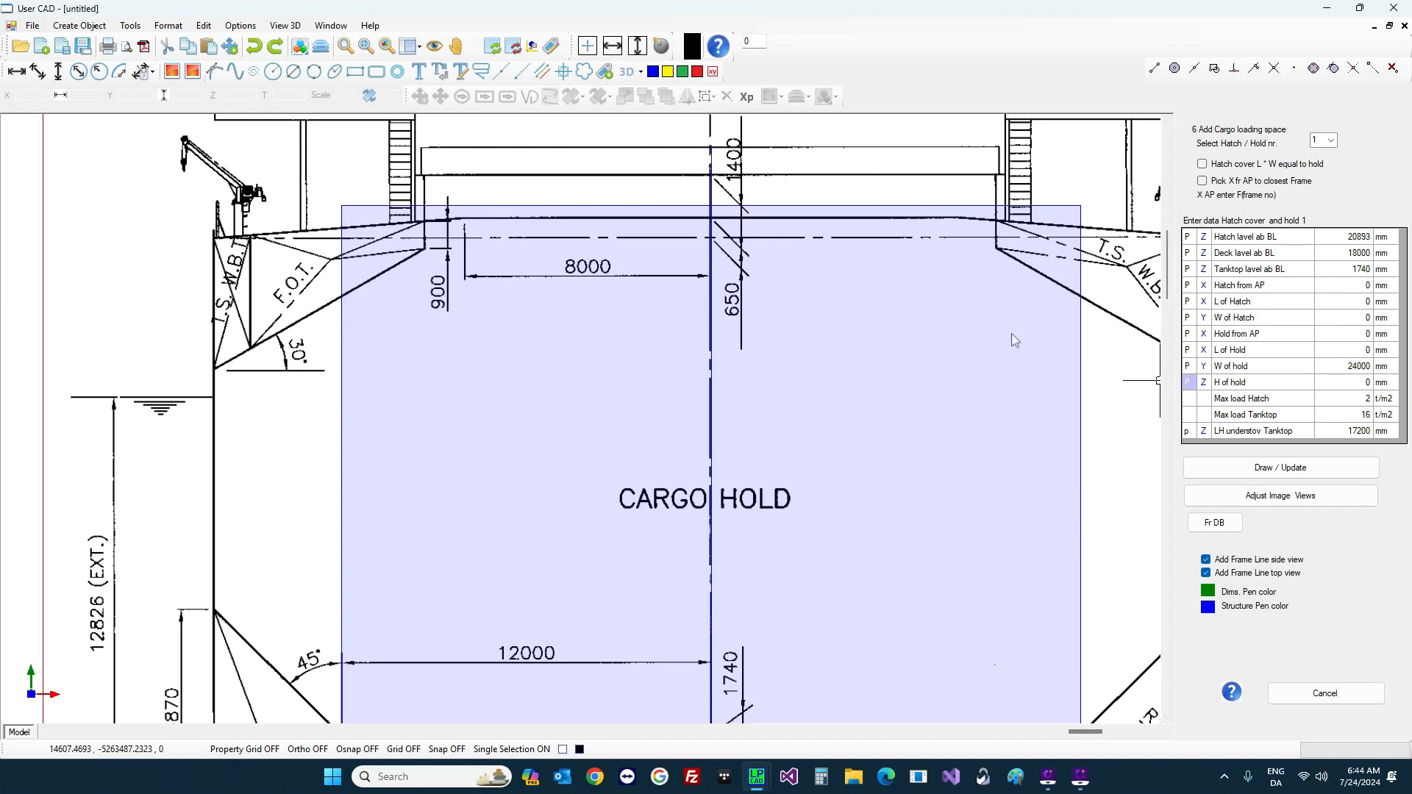
{"action": "left_click", "coordinate": [655, 179]}
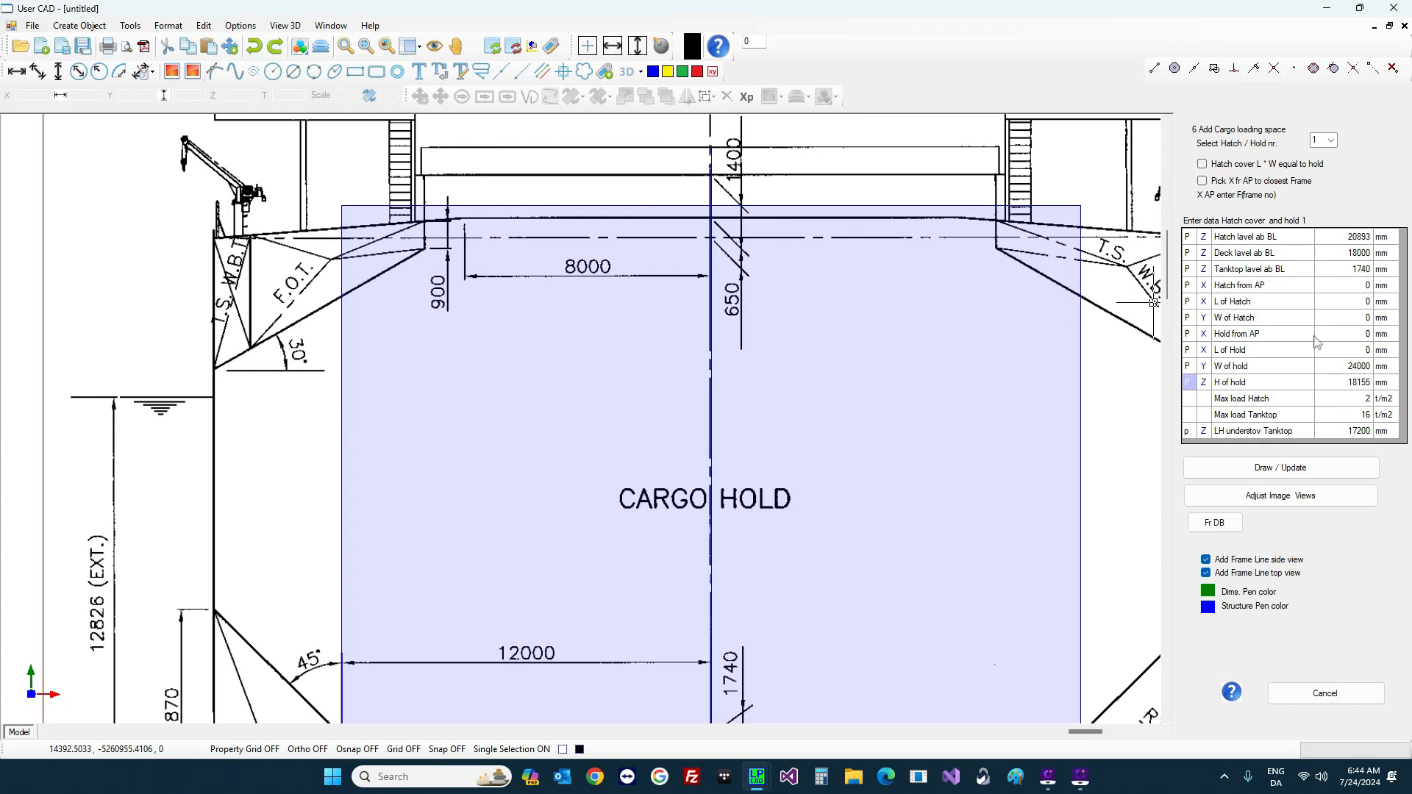
{"action": "left_click", "coordinate": [1356, 292]}
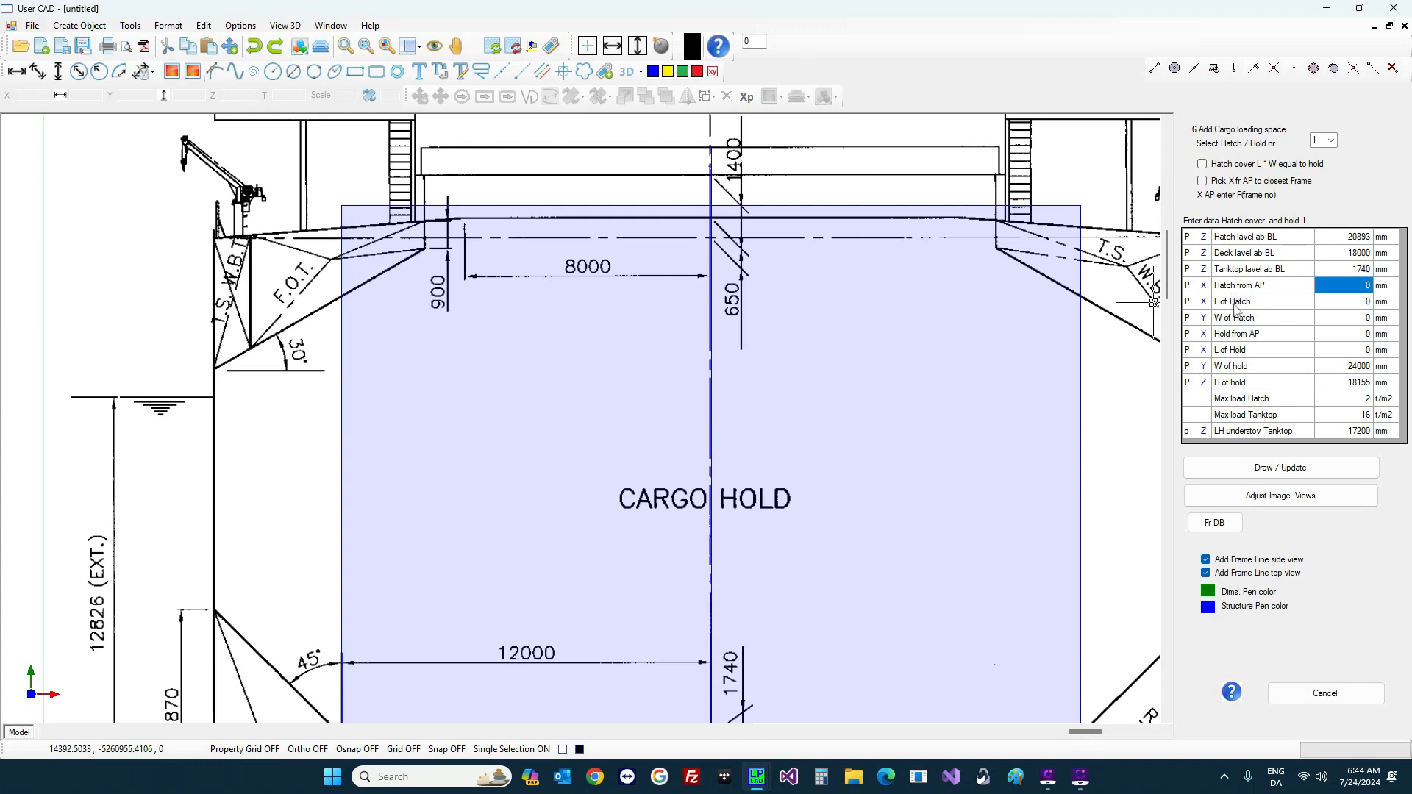
{"action": "scroll", "coordinate": [782, 388], "scroll_direction": "down", "scroll_amount": 6}
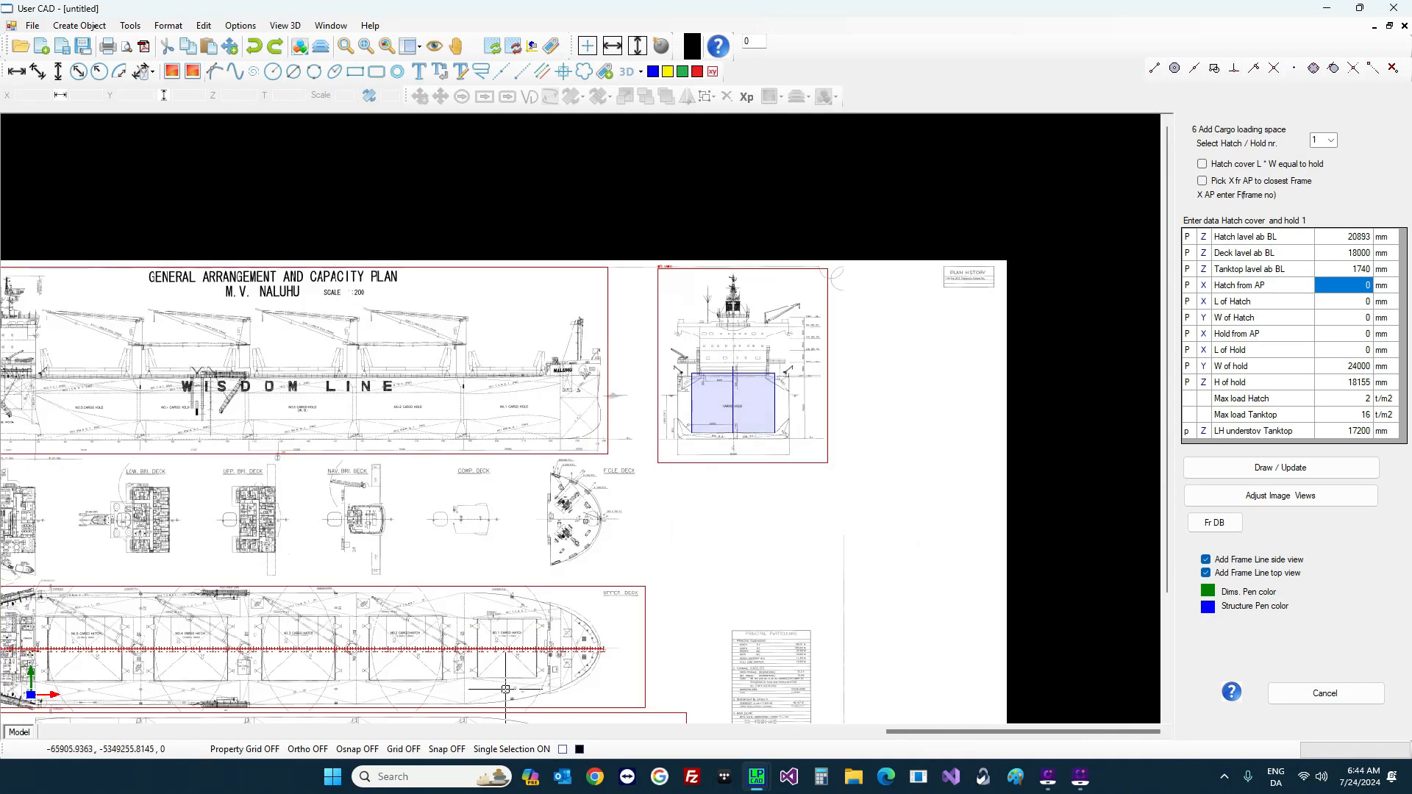
Step: Place hatch 1 from frame 193 to frame 215, 150670 mm from AP and 17160 mm long
{"action": "scroll", "coordinate": [471, 666], "scroll_direction": "up", "scroll_amount": 4}
{"action": "scroll", "coordinate": [414, 640], "scroll_direction": "up", "scroll_amount": 6}
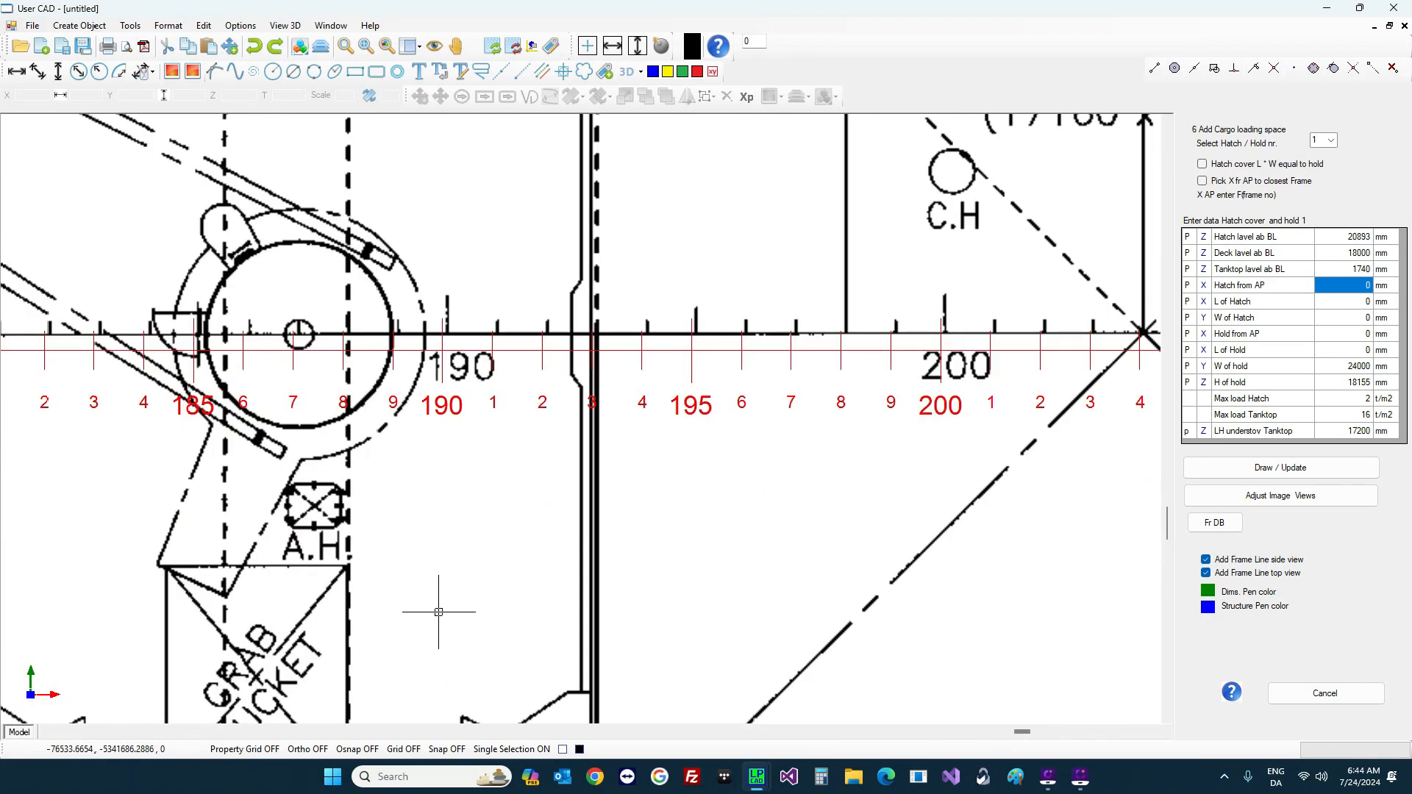
{"action": "left_click", "coordinate": [1327, 292]}
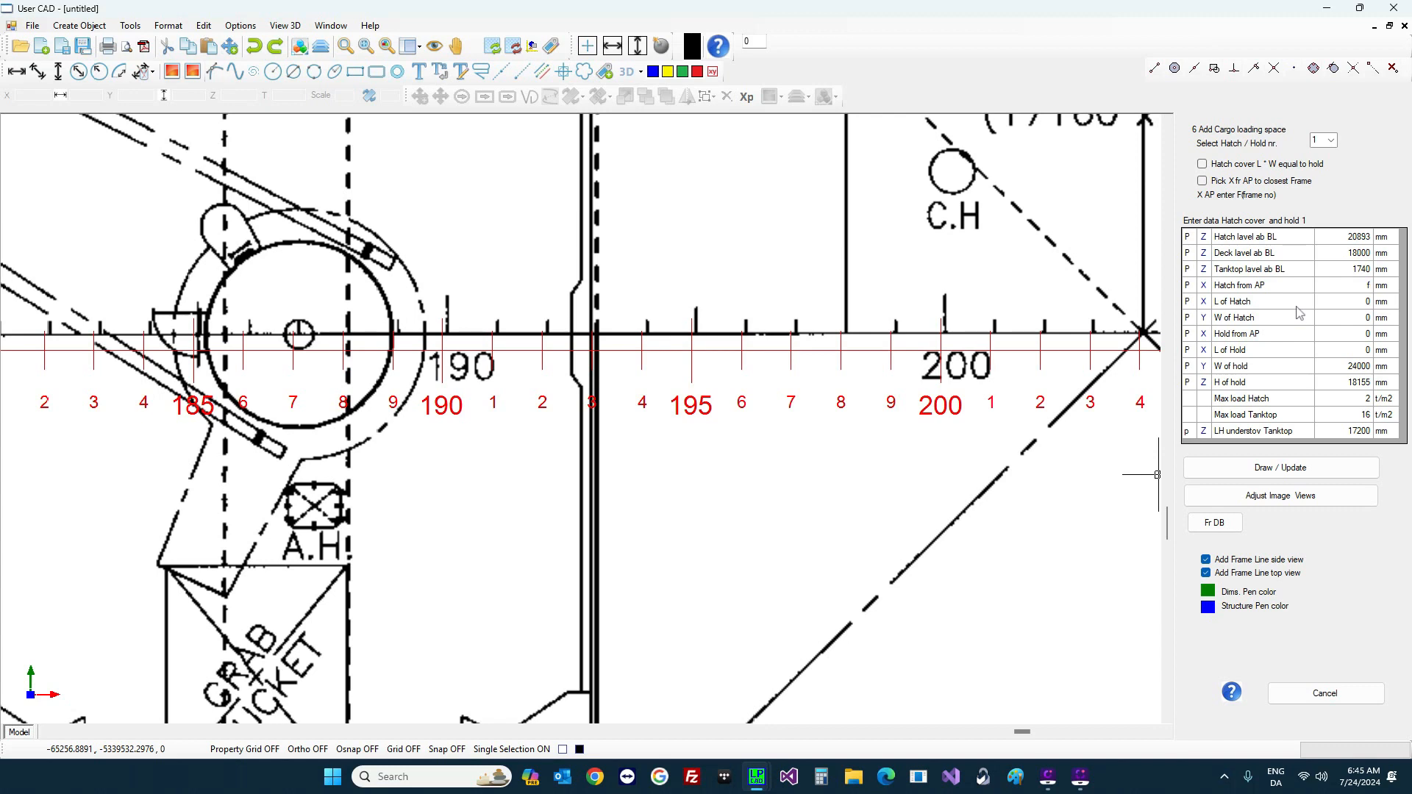
{"action": "type", "text": "f193"}
{"action": "key", "text": "Return"}
{"action": "scroll", "coordinate": [909, 338], "scroll_direction": "down", "scroll_amount": 4}
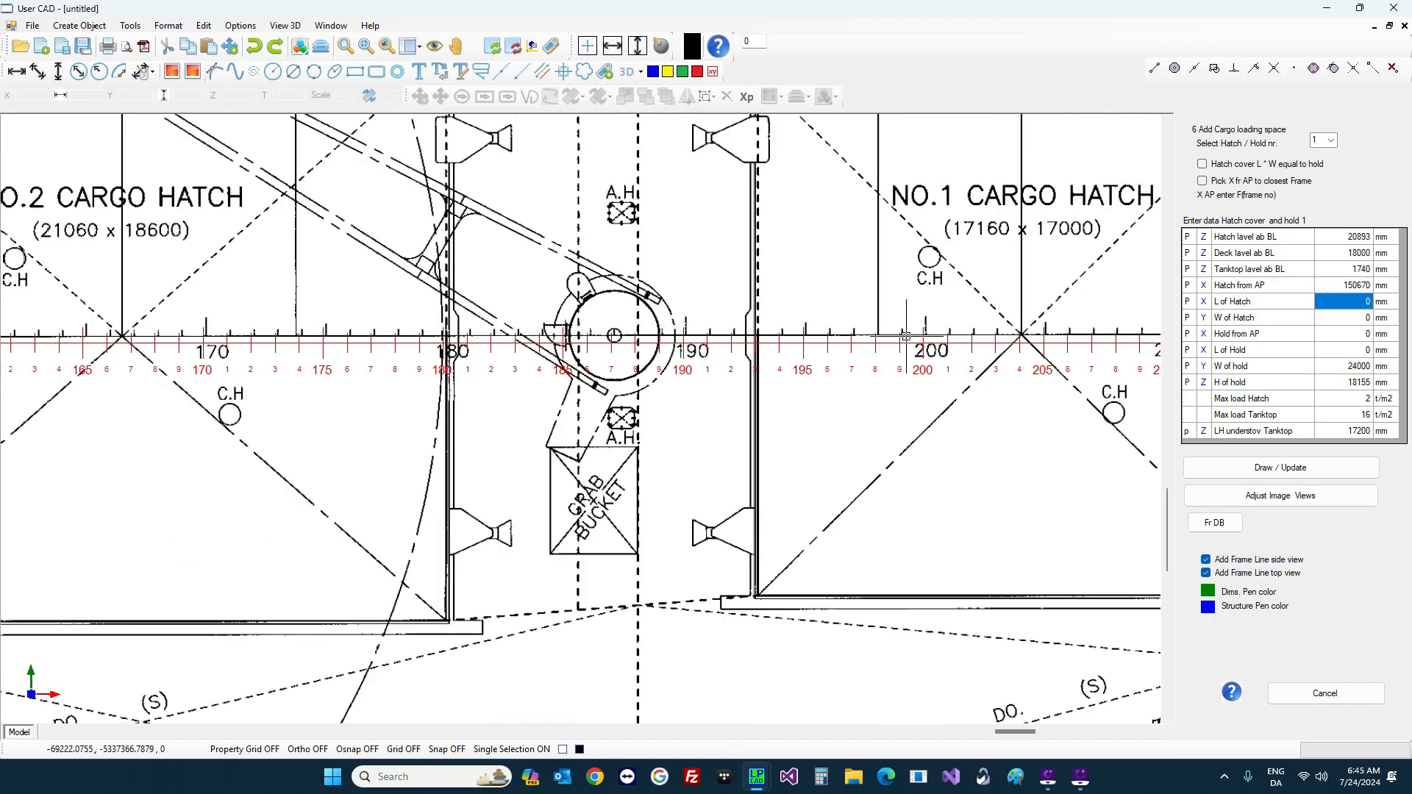
{"action": "scroll", "coordinate": [907, 337], "scroll_direction": "down", "scroll_amount": 4}
{"action": "scroll", "coordinate": [1113, 336], "scroll_direction": "up", "scroll_amount": 4}
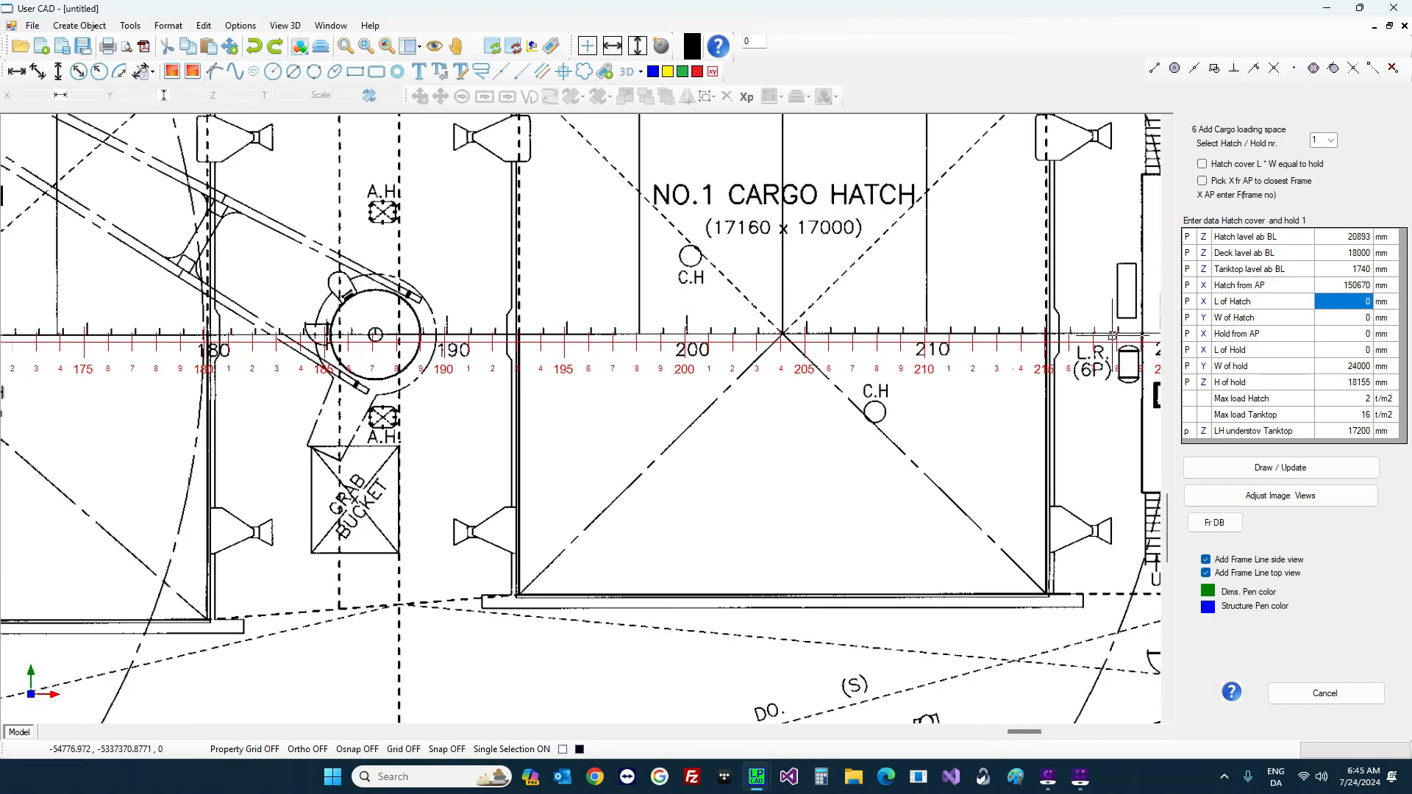
{"action": "scroll", "coordinate": [1063, 343], "scroll_direction": "up", "scroll_amount": 3}
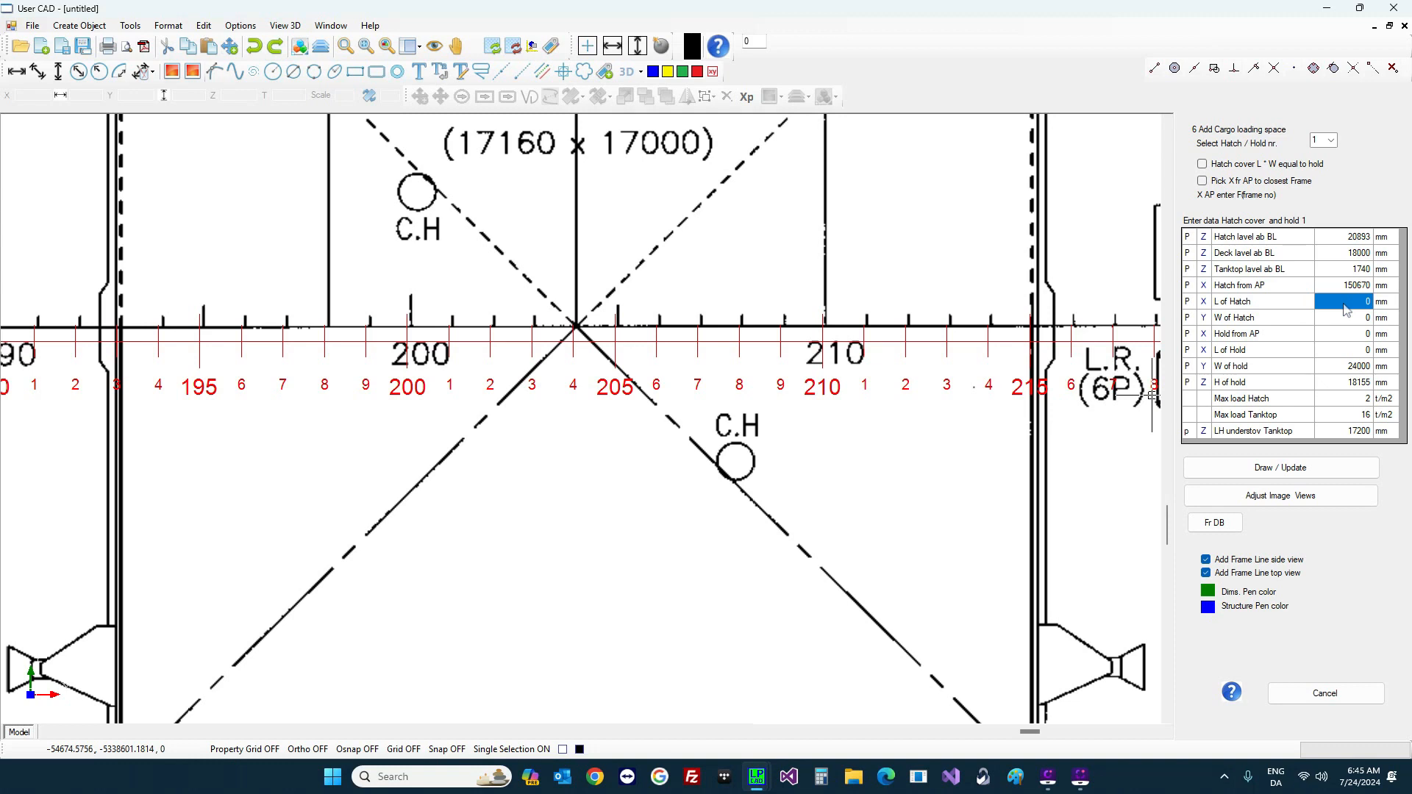
{"action": "type", "text": "f215"}
{"action": "key", "text": "Return"}
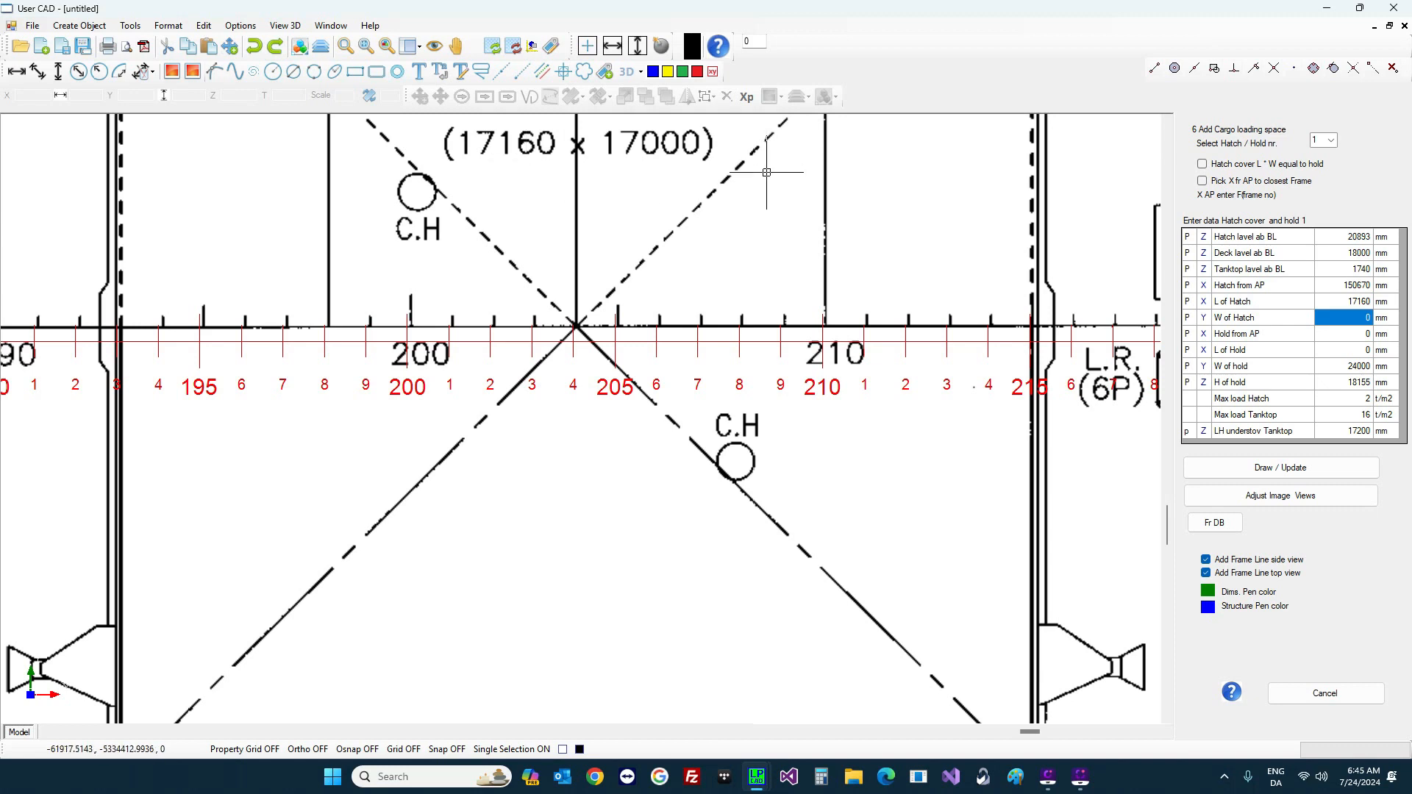
Step: Set hatch 1's width to 17000 mm so it shades the deck plan
{"action": "left_click", "coordinate": [1335, 324]}
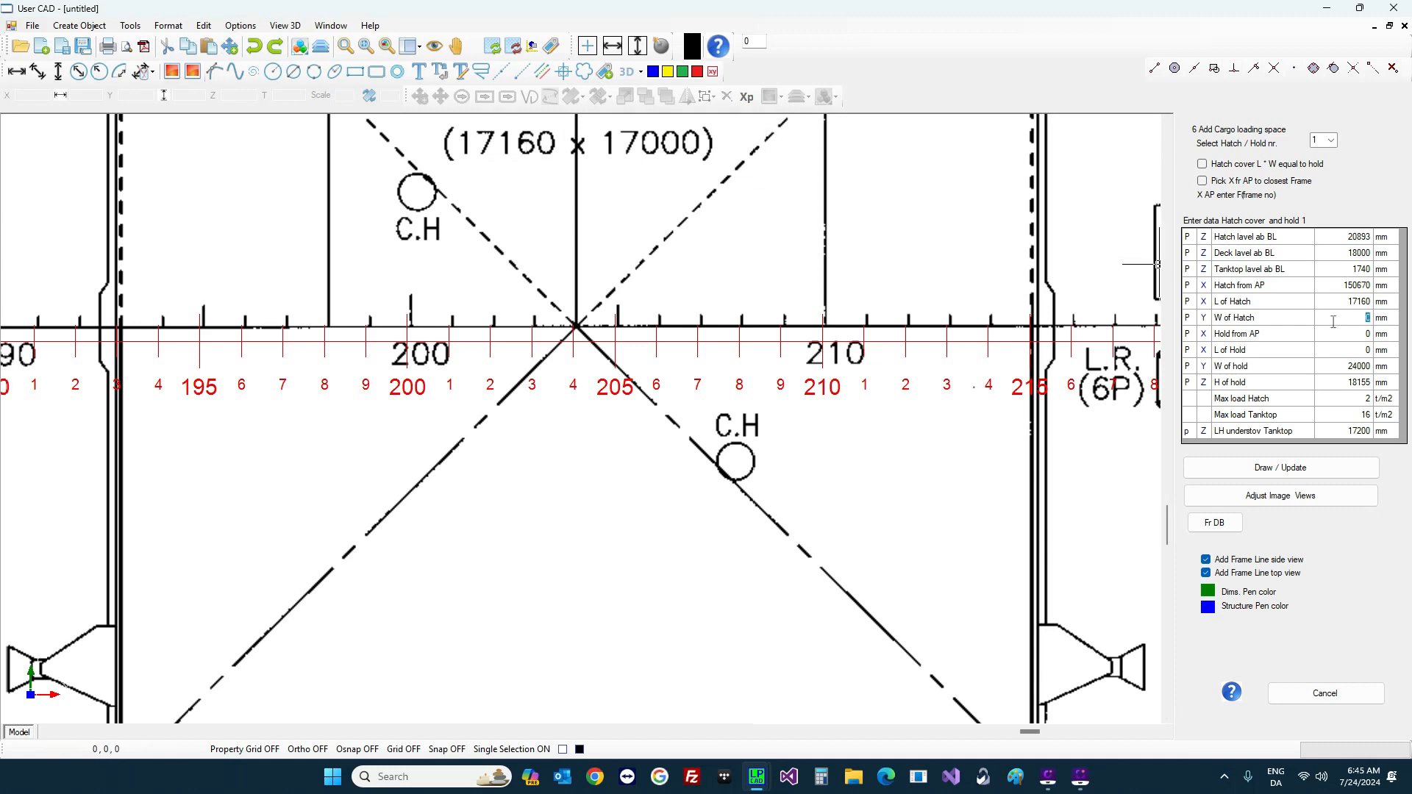
{"action": "type", "text": "17000"}
{"action": "key", "text": "Return"}
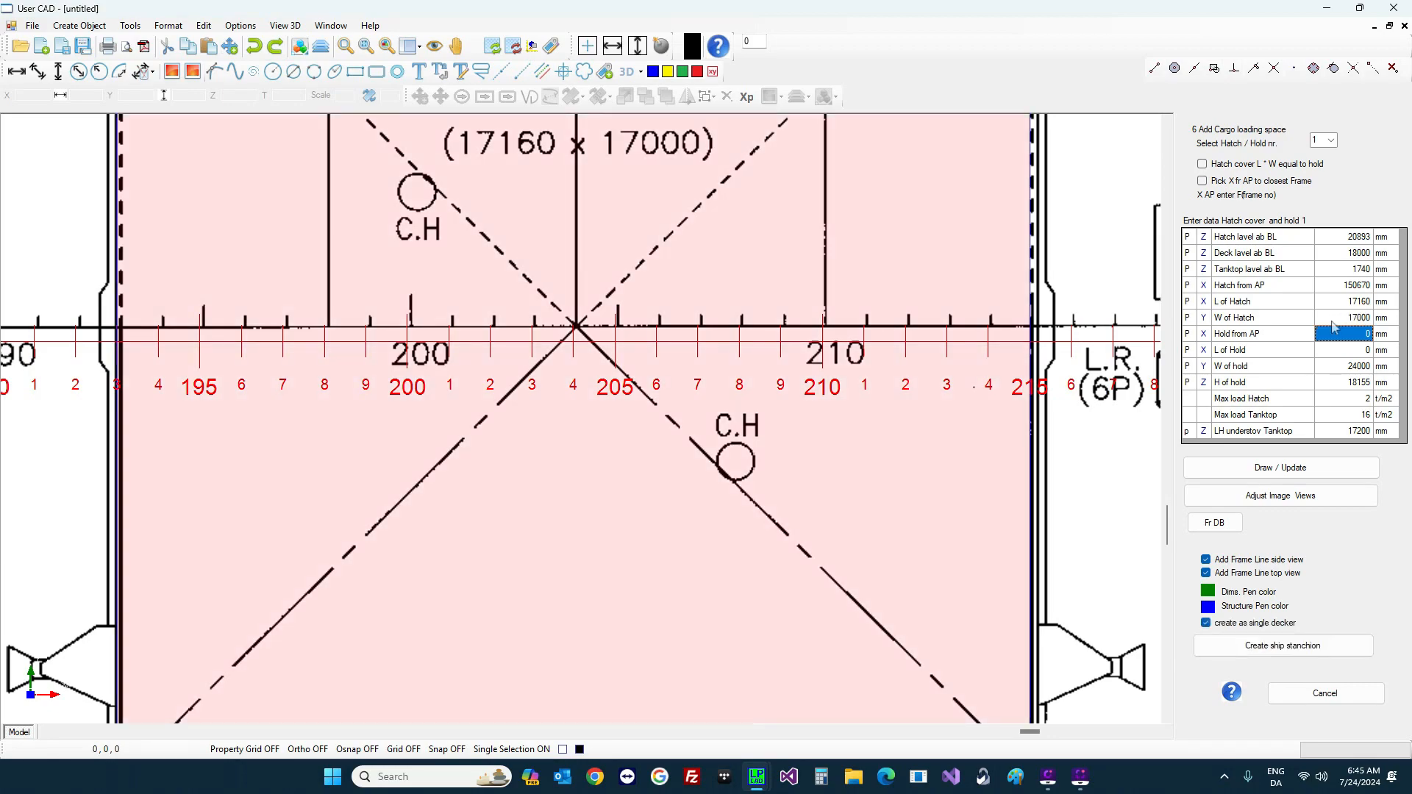
Step: Set hold 1 from frame 189 to frame 224 (27300 mm long) and draw it on the hold plan
{"action": "scroll", "coordinate": [744, 347], "scroll_direction": "down", "scroll_amount": 8}
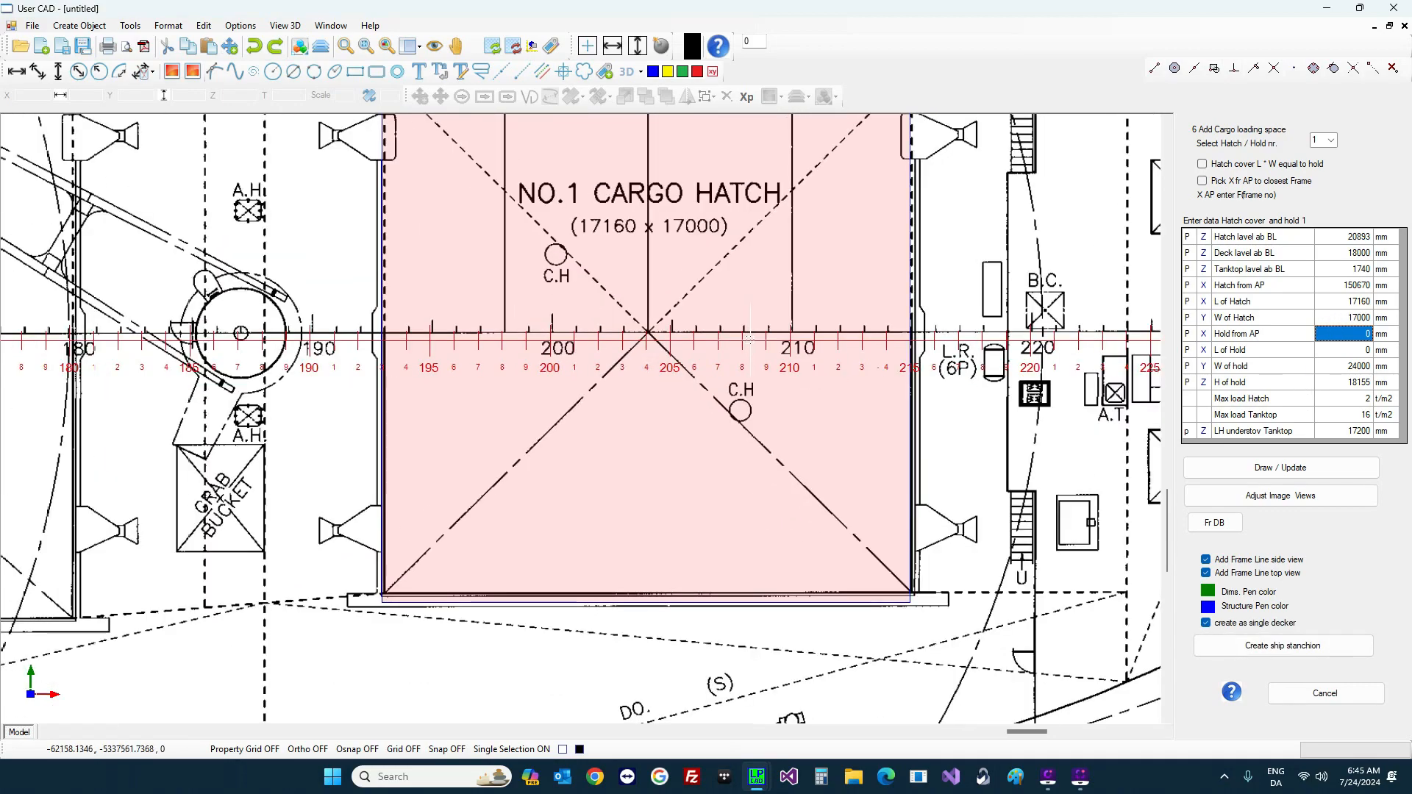
{"action": "scroll", "coordinate": [767, 618], "scroll_direction": "up", "scroll_amount": 4}
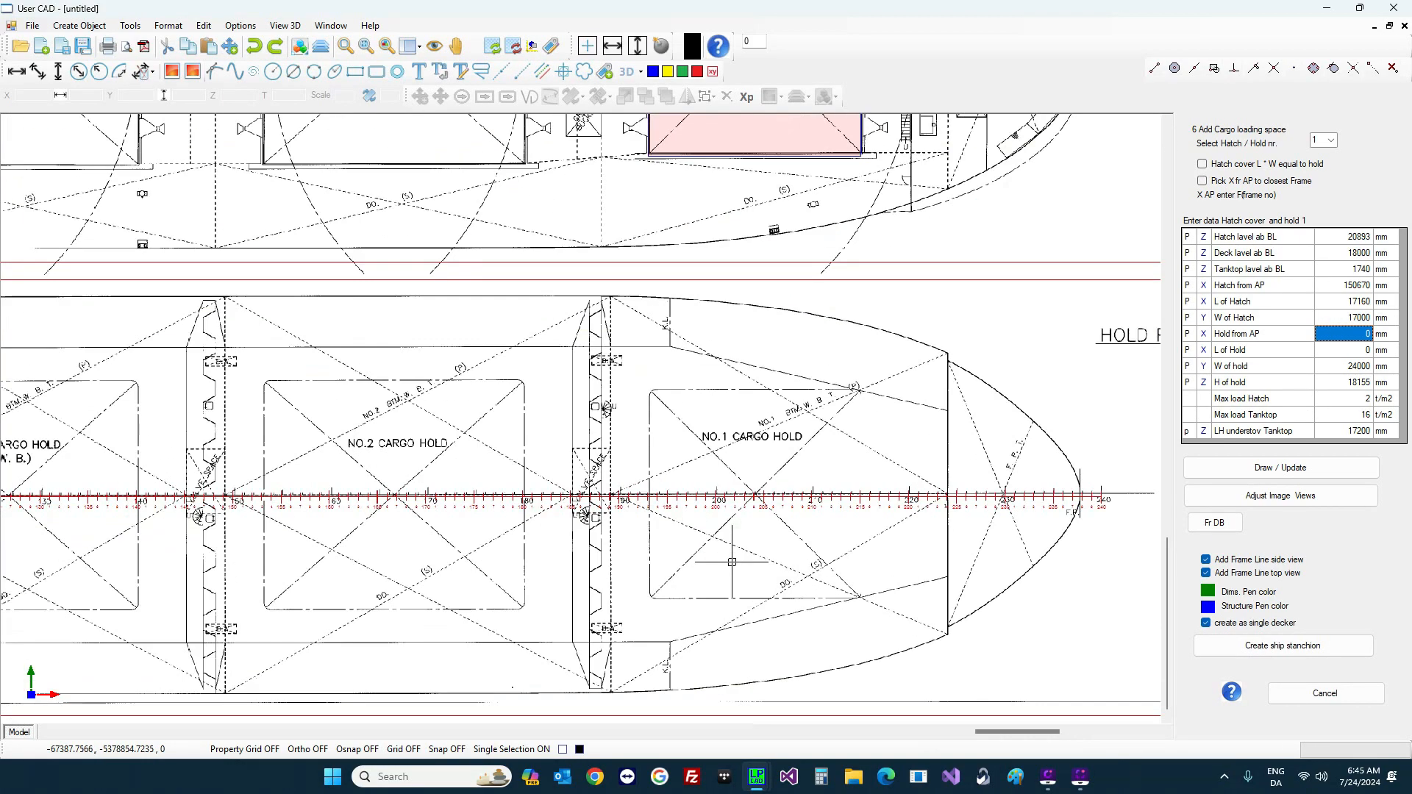
{"action": "scroll", "coordinate": [679, 537], "scroll_direction": "up", "scroll_amount": 4}
{"action": "scroll", "coordinate": [564, 518], "scroll_direction": "up", "scroll_amount": 2}
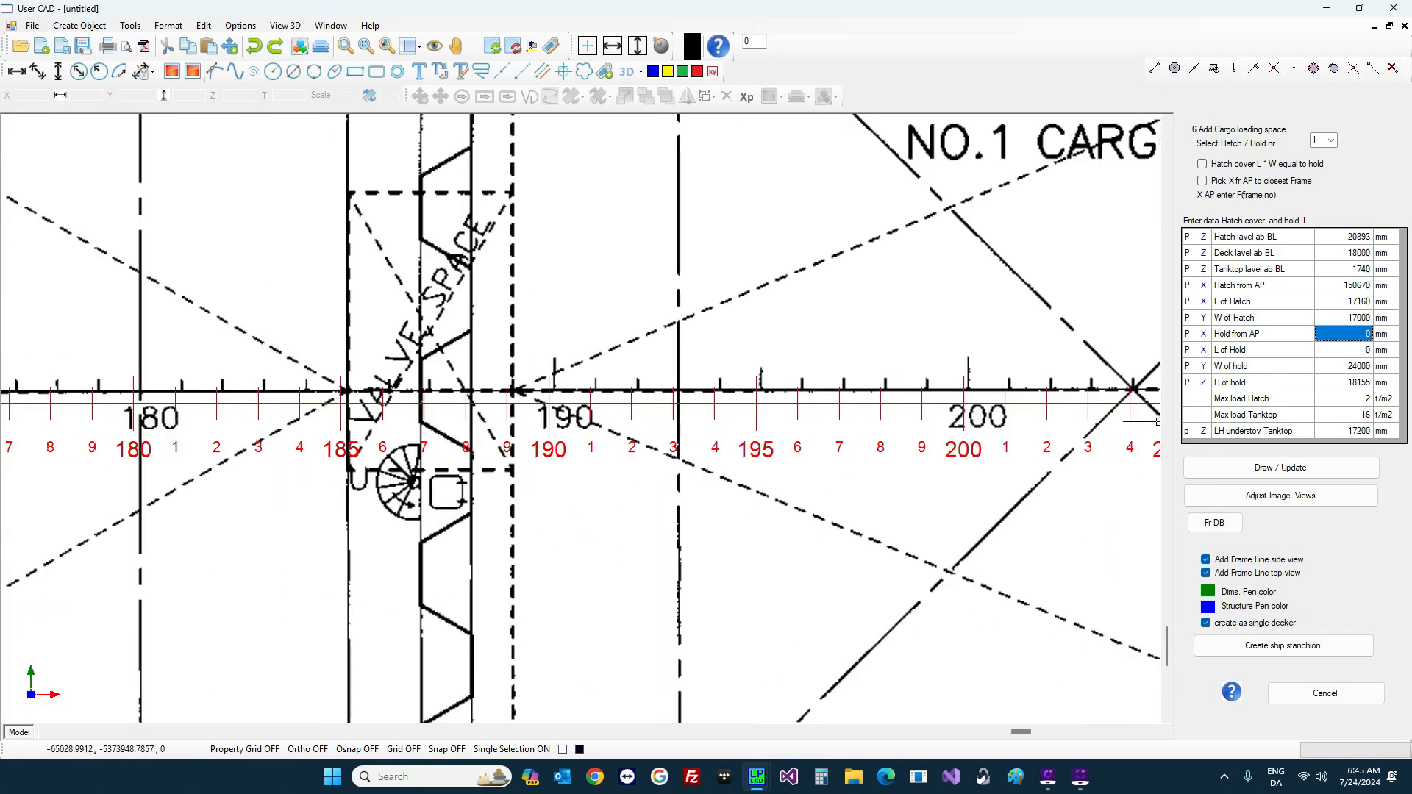
{"action": "left_click", "coordinate": [1349, 339]}
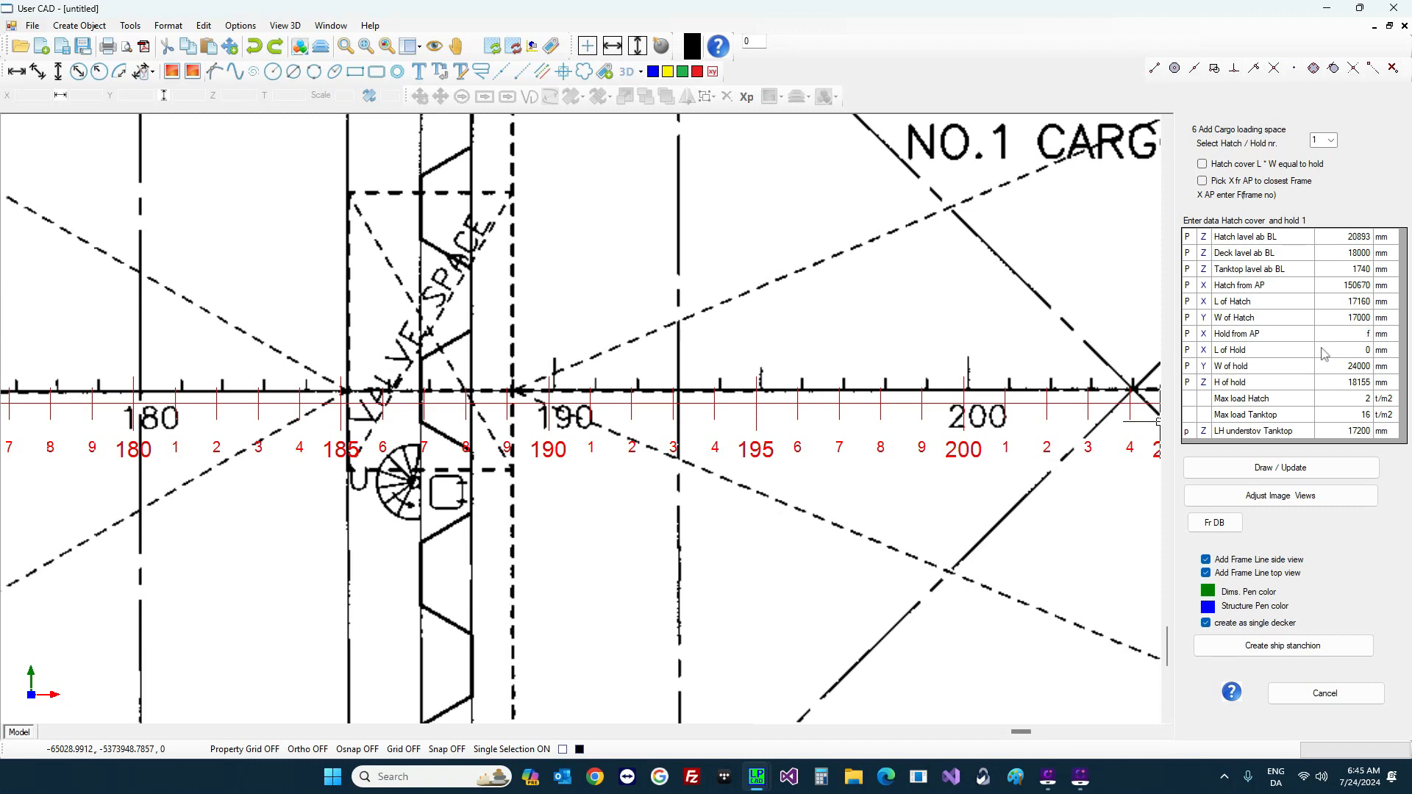
{"action": "type", "text": "f189"}
{"action": "left_click", "coordinate": [1324, 355]}
{"action": "scroll", "coordinate": [805, 401], "scroll_direction": "down", "scroll_amount": 6}
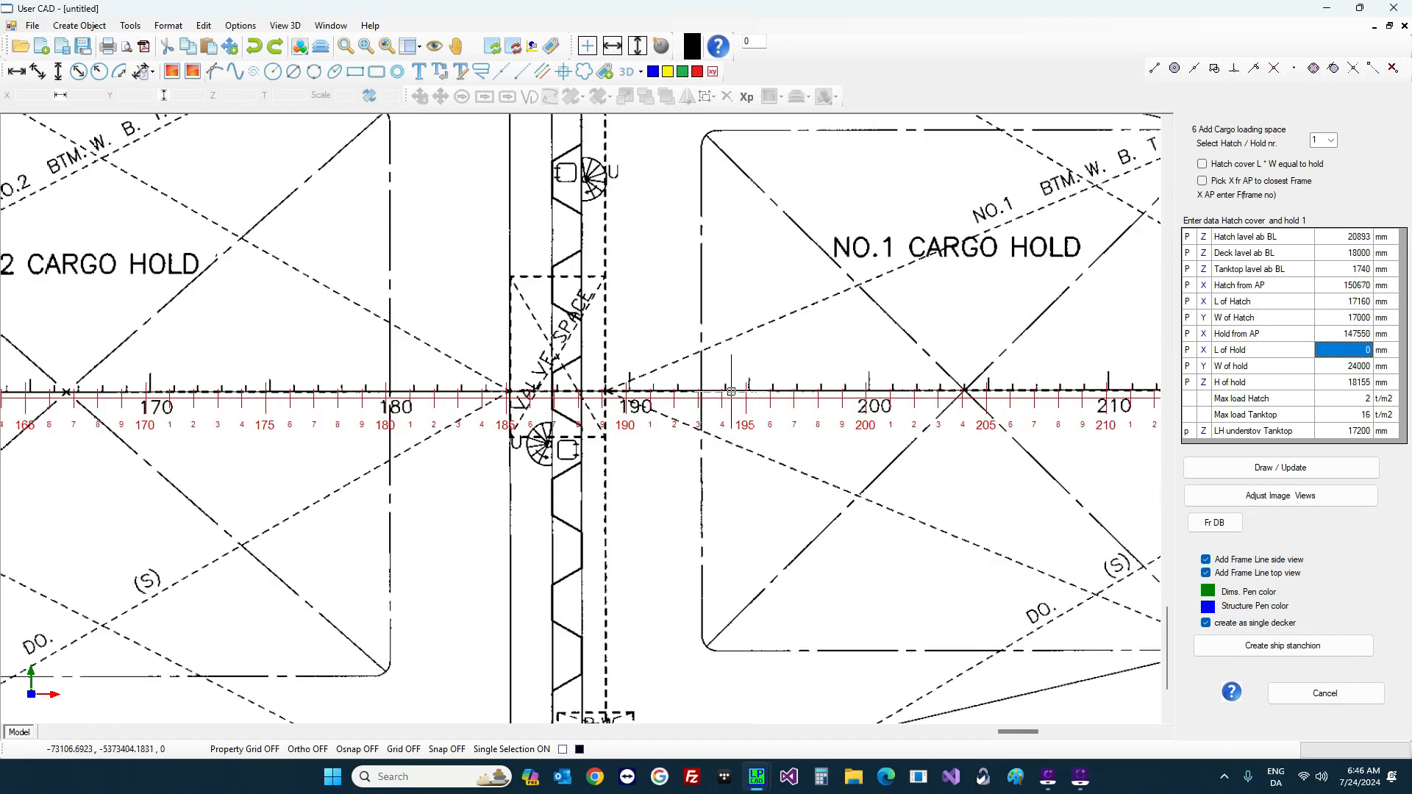
{"action": "scroll", "coordinate": [1148, 395], "scroll_direction": "up", "scroll_amount": 6}
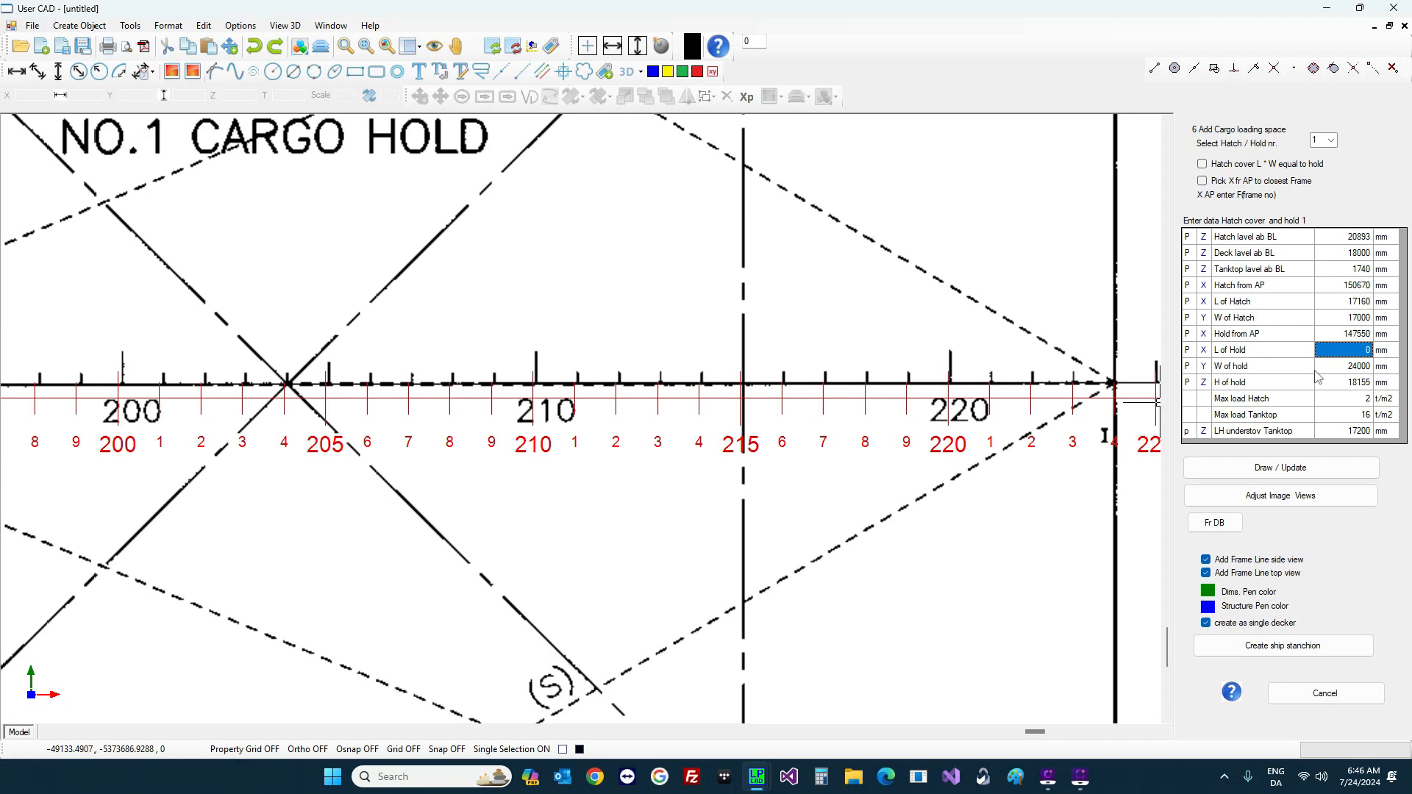
{"action": "type", "text": "1"}
{"action": "key", "text": "Return"}
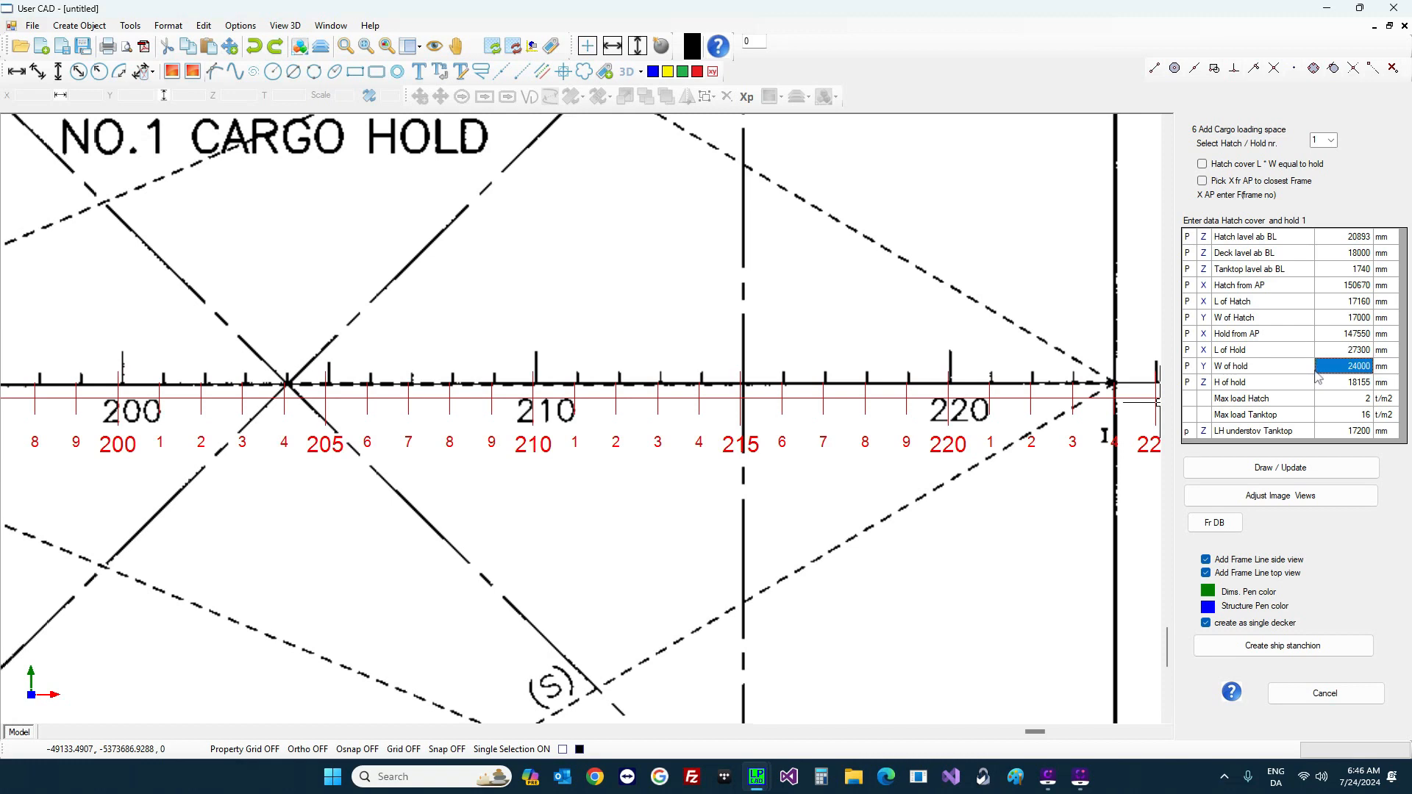
{"action": "left_click", "coordinate": [1299, 473]}
{"action": "scroll", "coordinate": [754, 353], "scroll_direction": "down", "scroll_amount": 5}
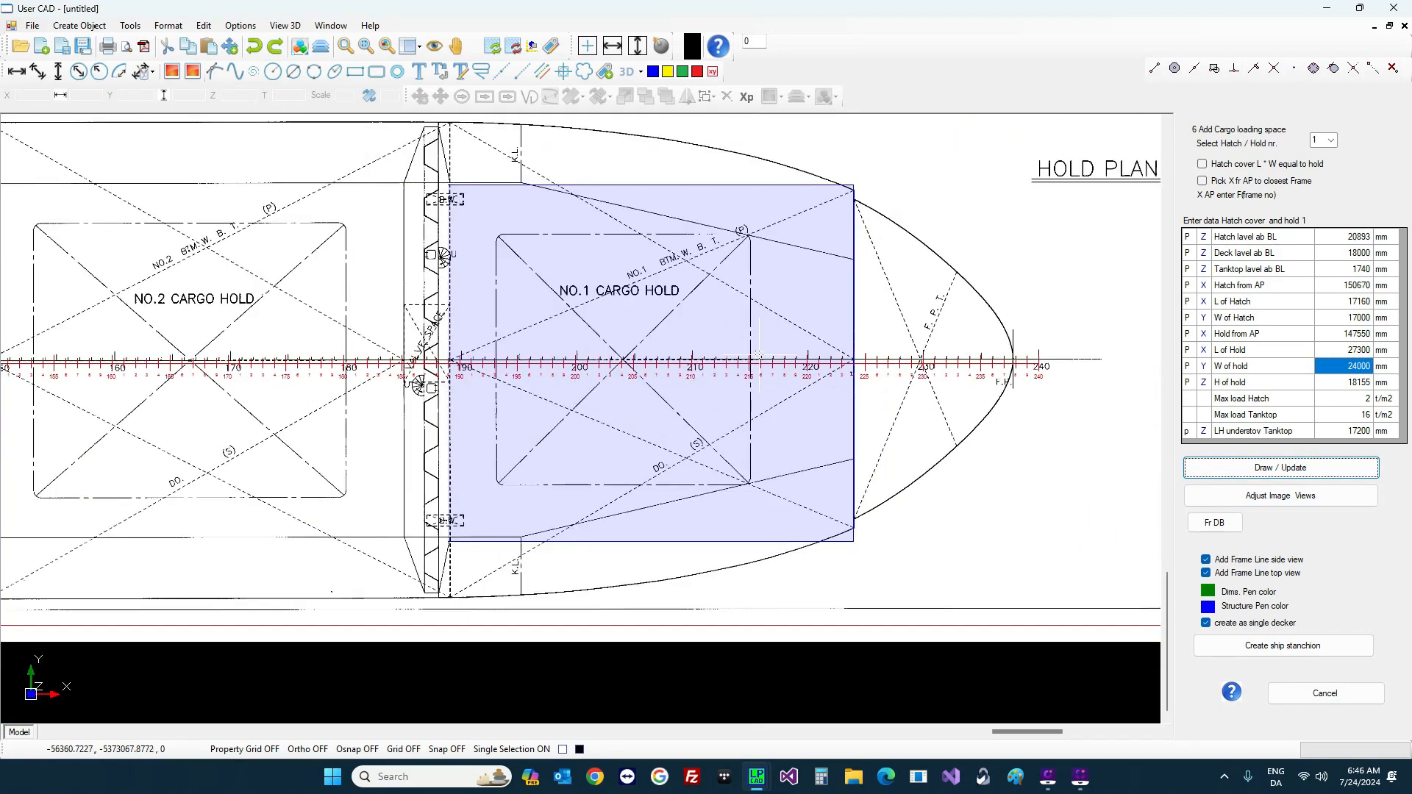
Step: Zoom out to review the sheet, then select hold 2 in the Hatch / Hold number list
{"action": "scroll", "coordinate": [758, 356], "scroll_direction": "down", "scroll_amount": 8}
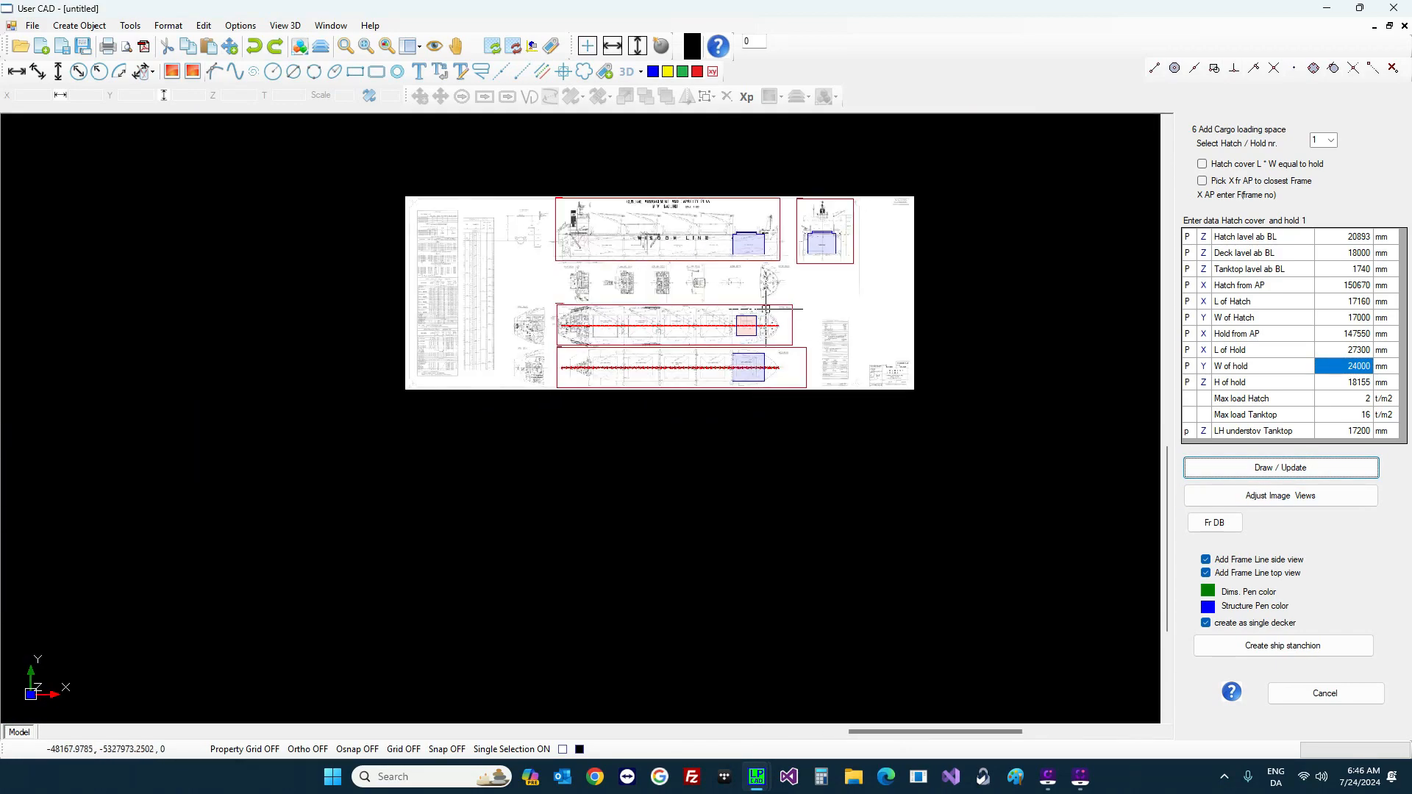
{"action": "scroll", "coordinate": [766, 309], "scroll_direction": "up", "scroll_amount": 4}
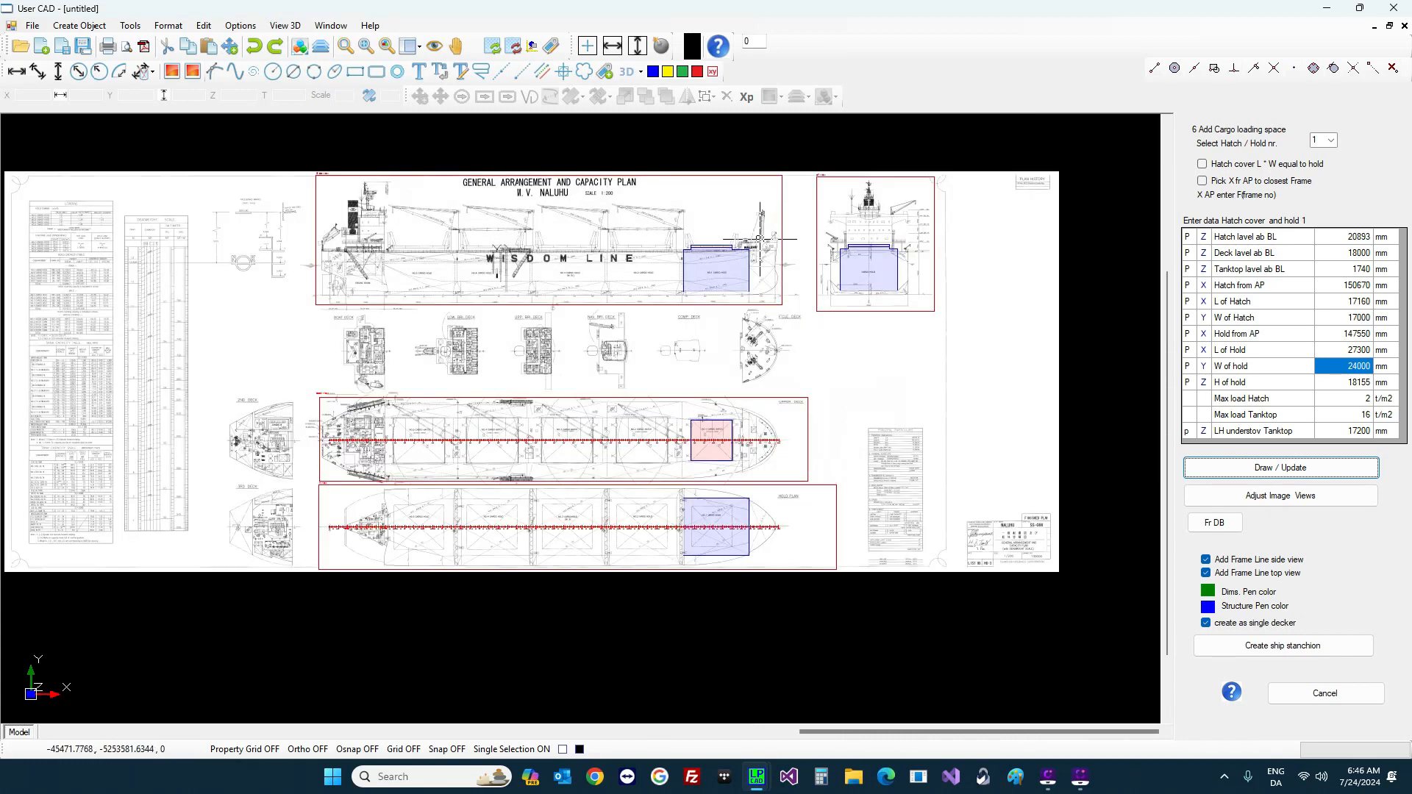
{"action": "scroll", "coordinate": [760, 239], "scroll_direction": "up", "scroll_amount": 2}
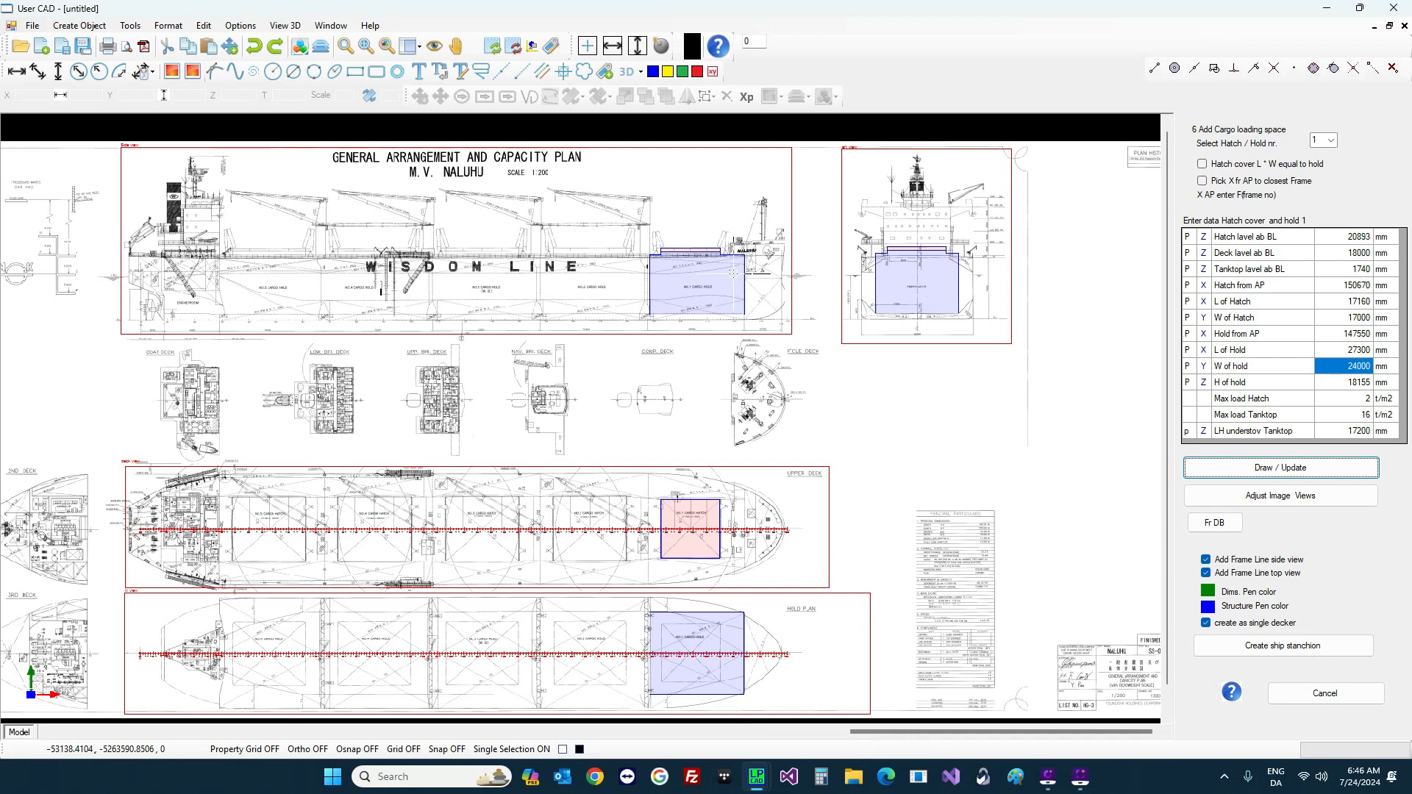
{"action": "left_click", "coordinate": [1332, 141]}
{"action": "left_click", "coordinate": [1320, 164]}
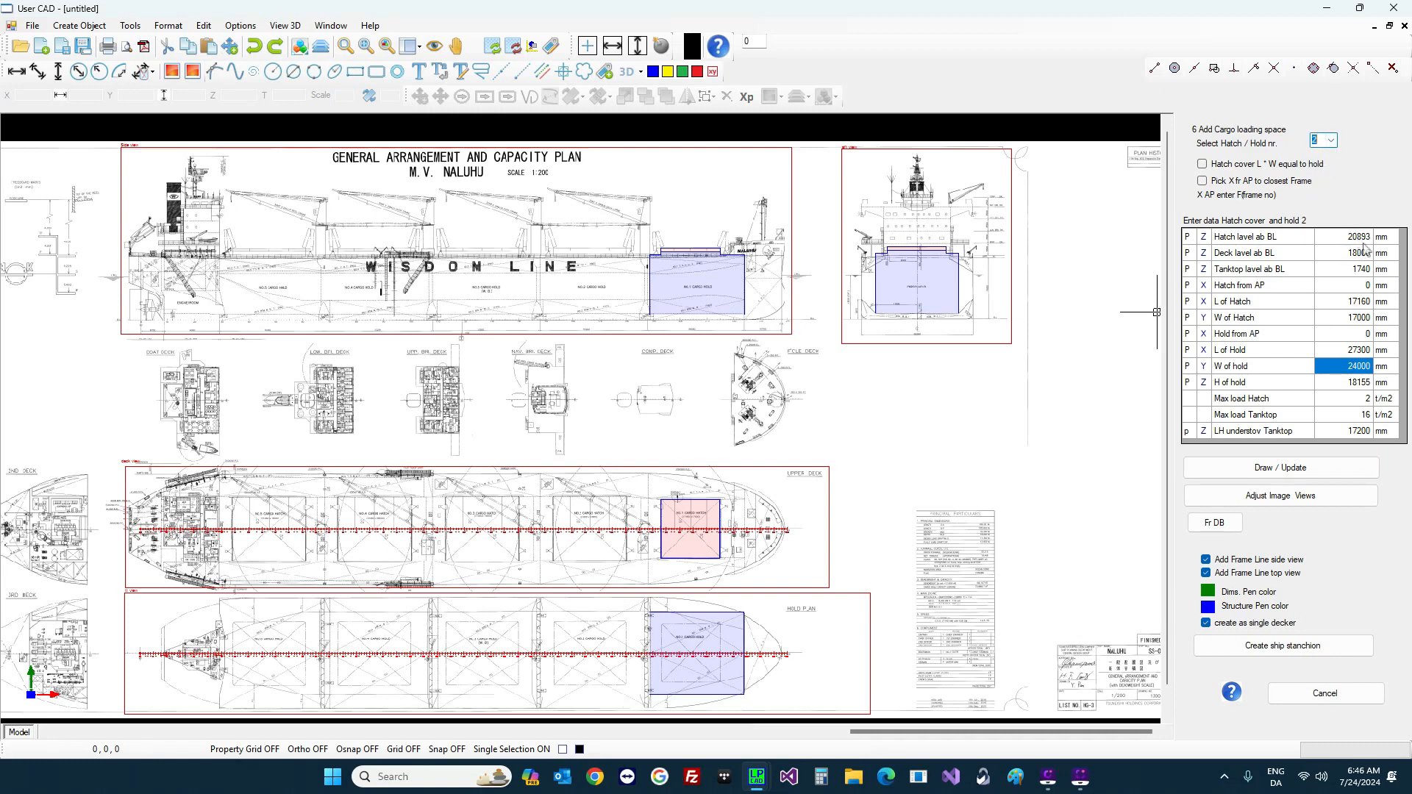
Step: Enter hatch 2 starting at frame 153, 21060 mm long and 18600 mm wide
{"action": "left_click", "coordinate": [1355, 286]}
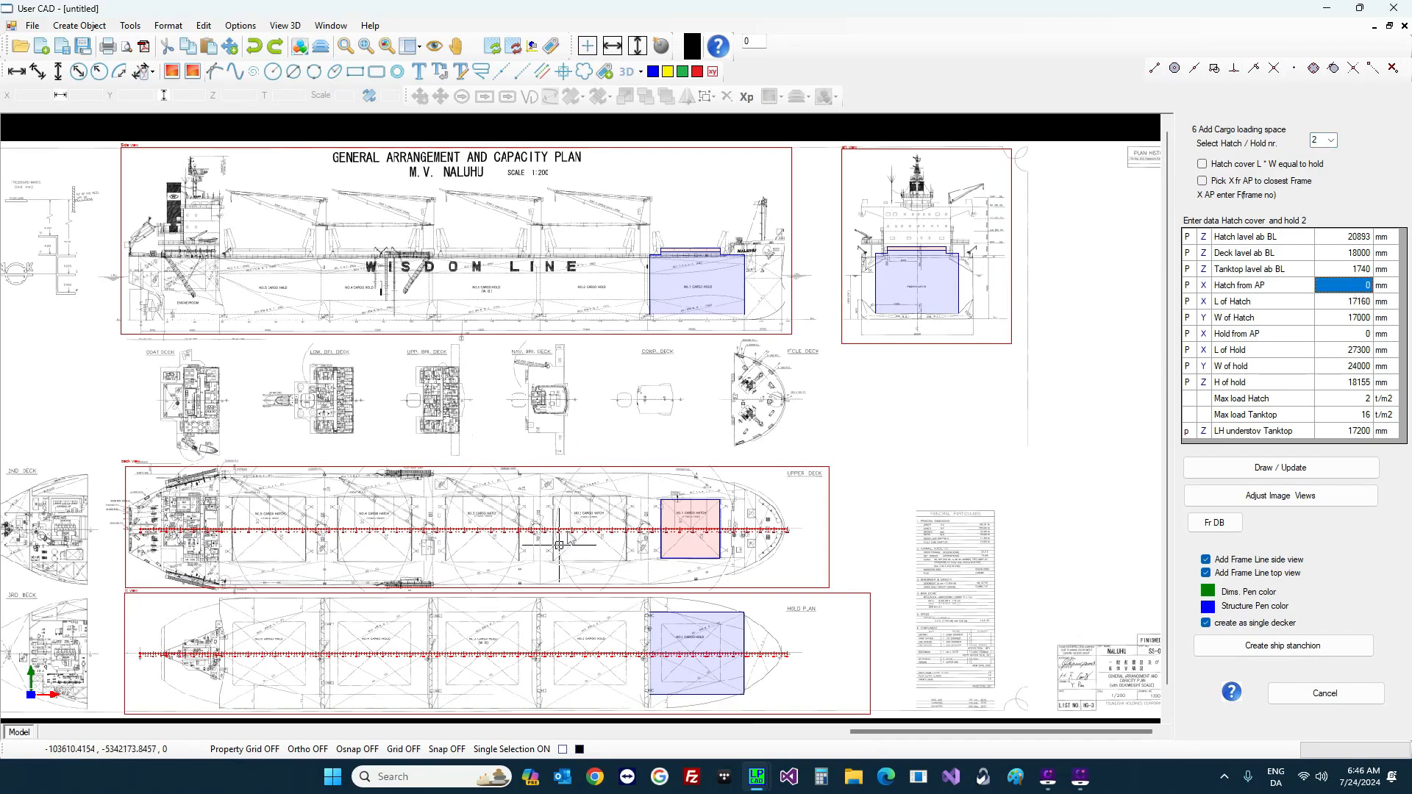
{"action": "scroll", "coordinate": [581, 537], "scroll_direction": "up", "scroll_amount": 3}
{"action": "scroll", "coordinate": [591, 529], "scroll_direction": "up", "scroll_amount": 2}
{"action": "scroll", "coordinate": [591, 530], "scroll_direction": "up", "scroll_amount": 2}
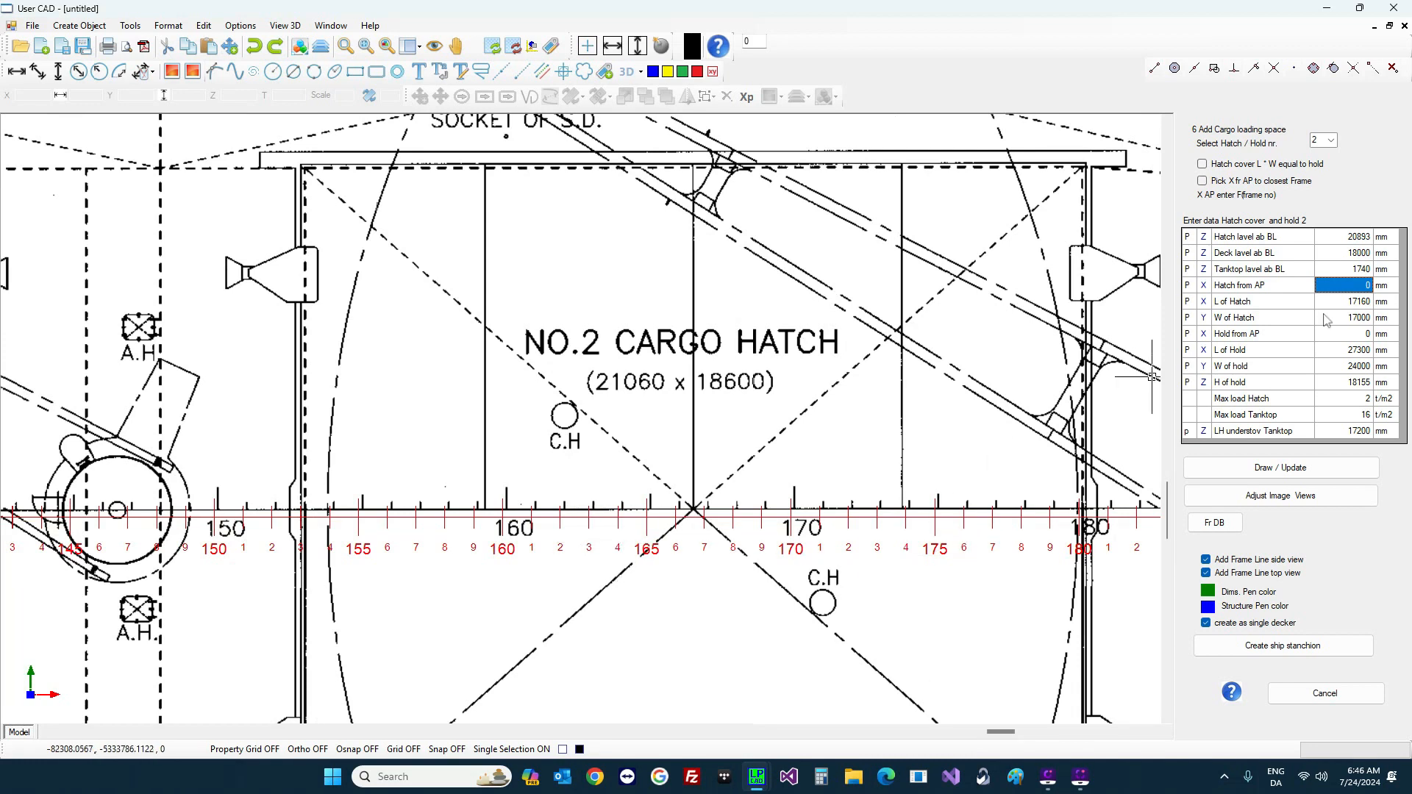
{"action": "type", "text": "f153"}
{"action": "key", "text": "Return"}
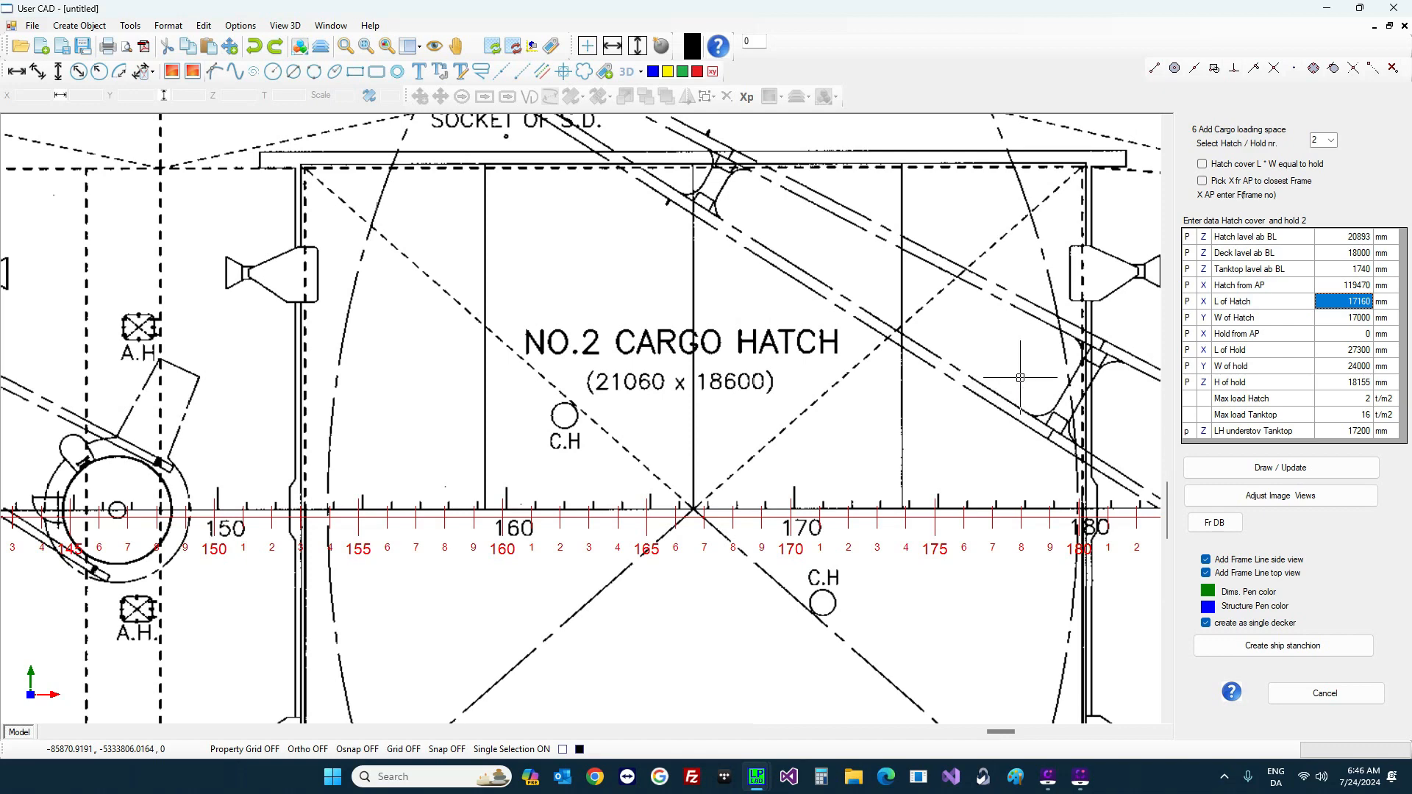
{"action": "type", "text": "21060"}
{"action": "key", "text": "Return"}
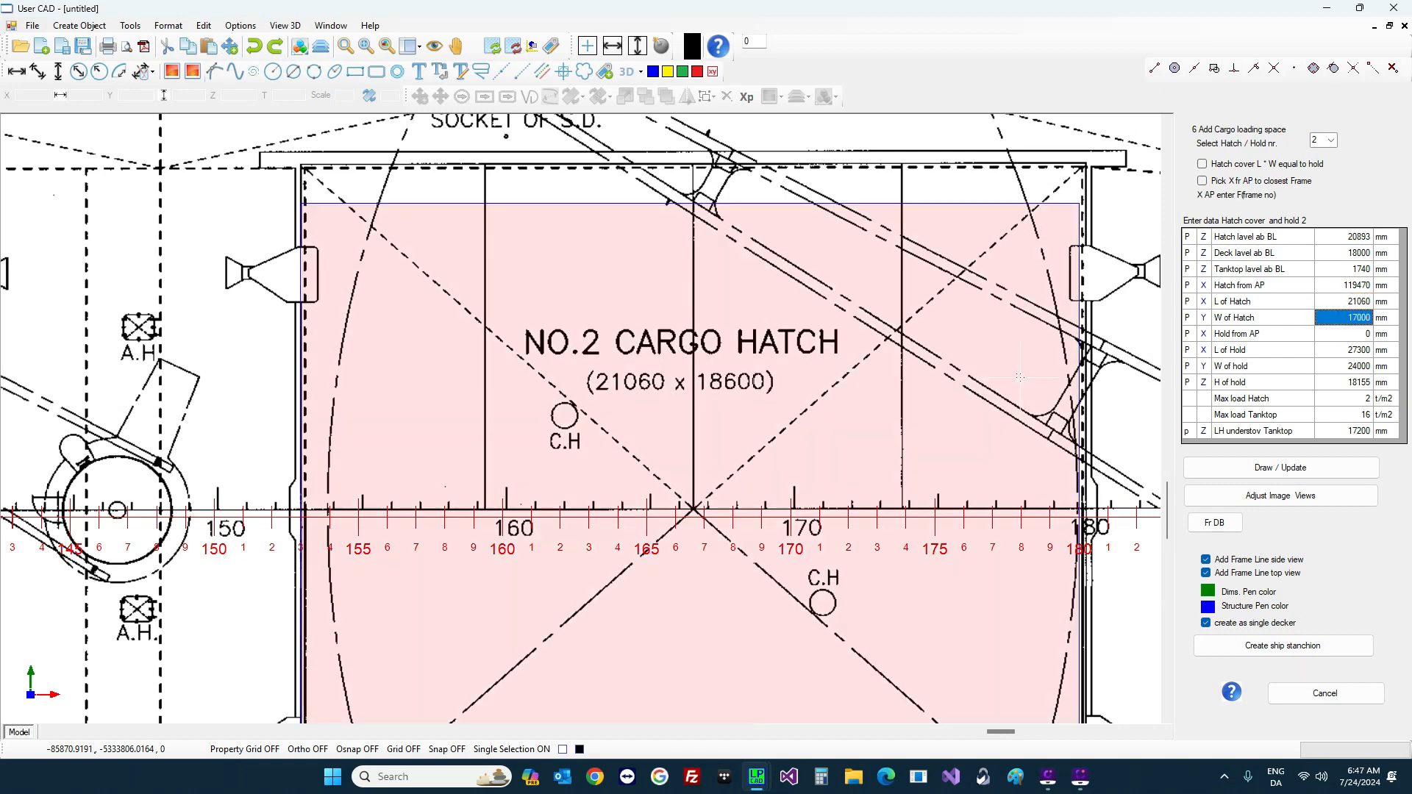
{"action": "type", "text": "1"}
{"action": "key", "text": "Return"}
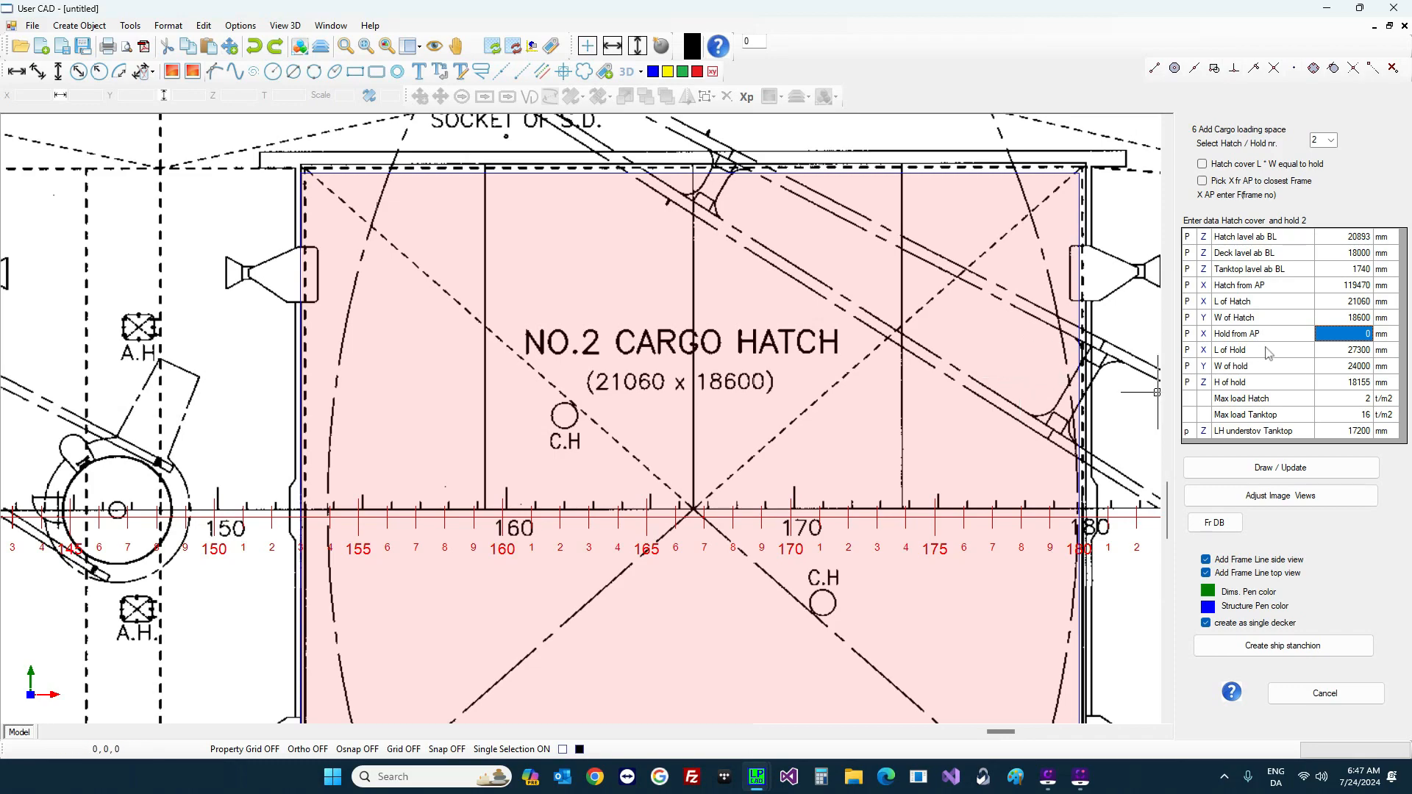
{"action": "scroll", "coordinate": [875, 371], "scroll_direction": "down", "scroll_amount": 4}
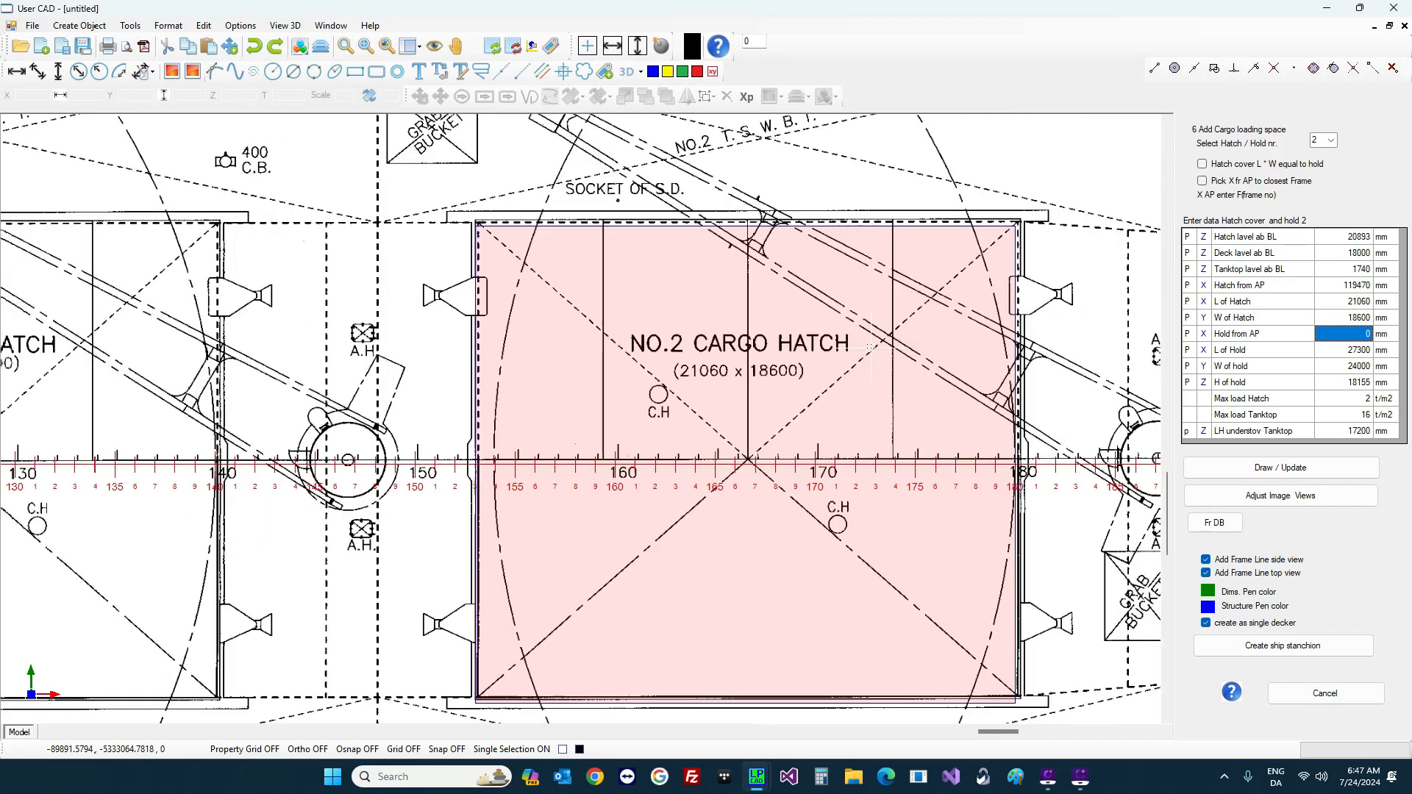
Step: Set hold 2 from frame 149 to frame 185 (28080 mm long) and draw it on the hold plan
{"action": "scroll", "coordinate": [868, 366], "scroll_direction": "down", "scroll_amount": 4}
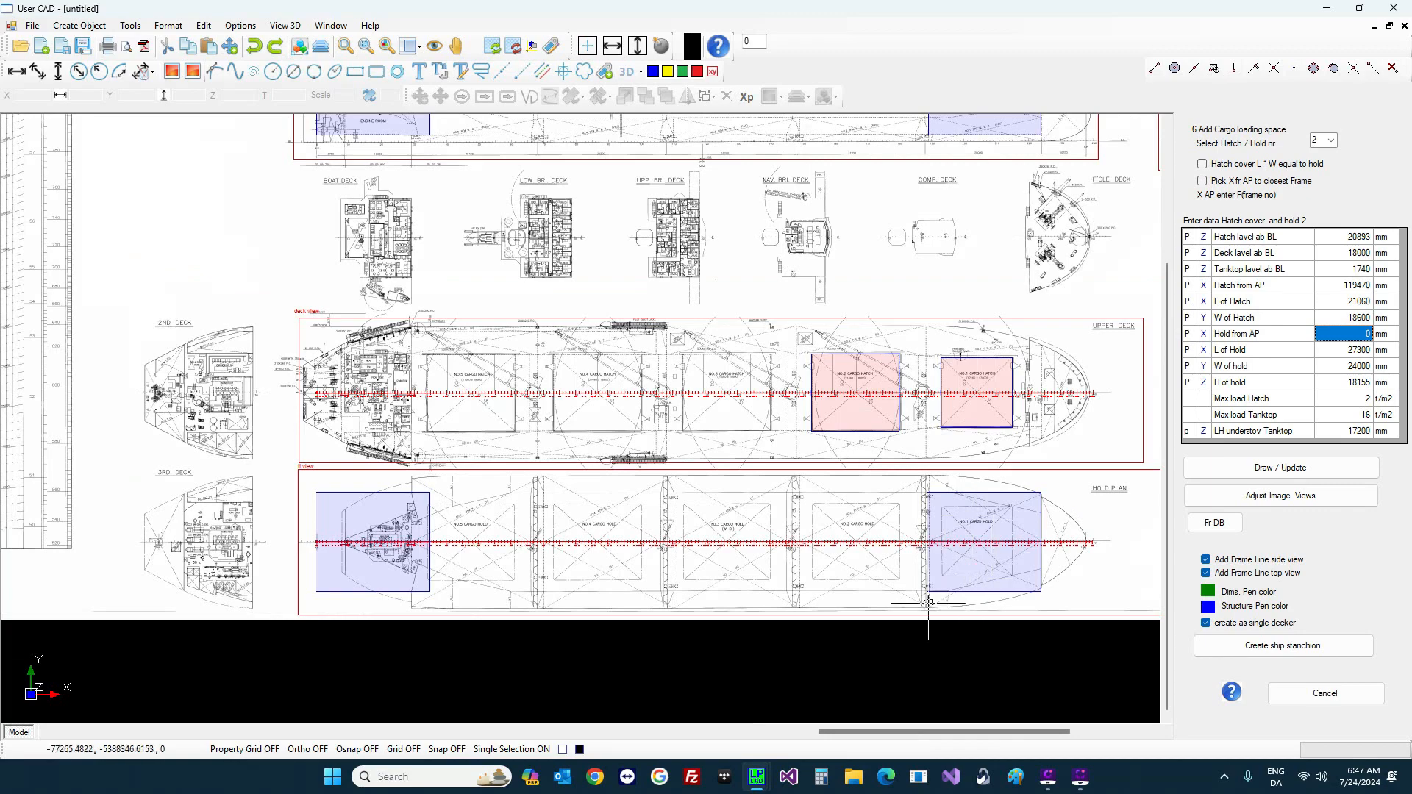
{"action": "scroll", "coordinate": [893, 567], "scroll_direction": "up", "scroll_amount": 5}
{"action": "scroll", "coordinate": [640, 530], "scroll_direction": "up", "scroll_amount": 2}
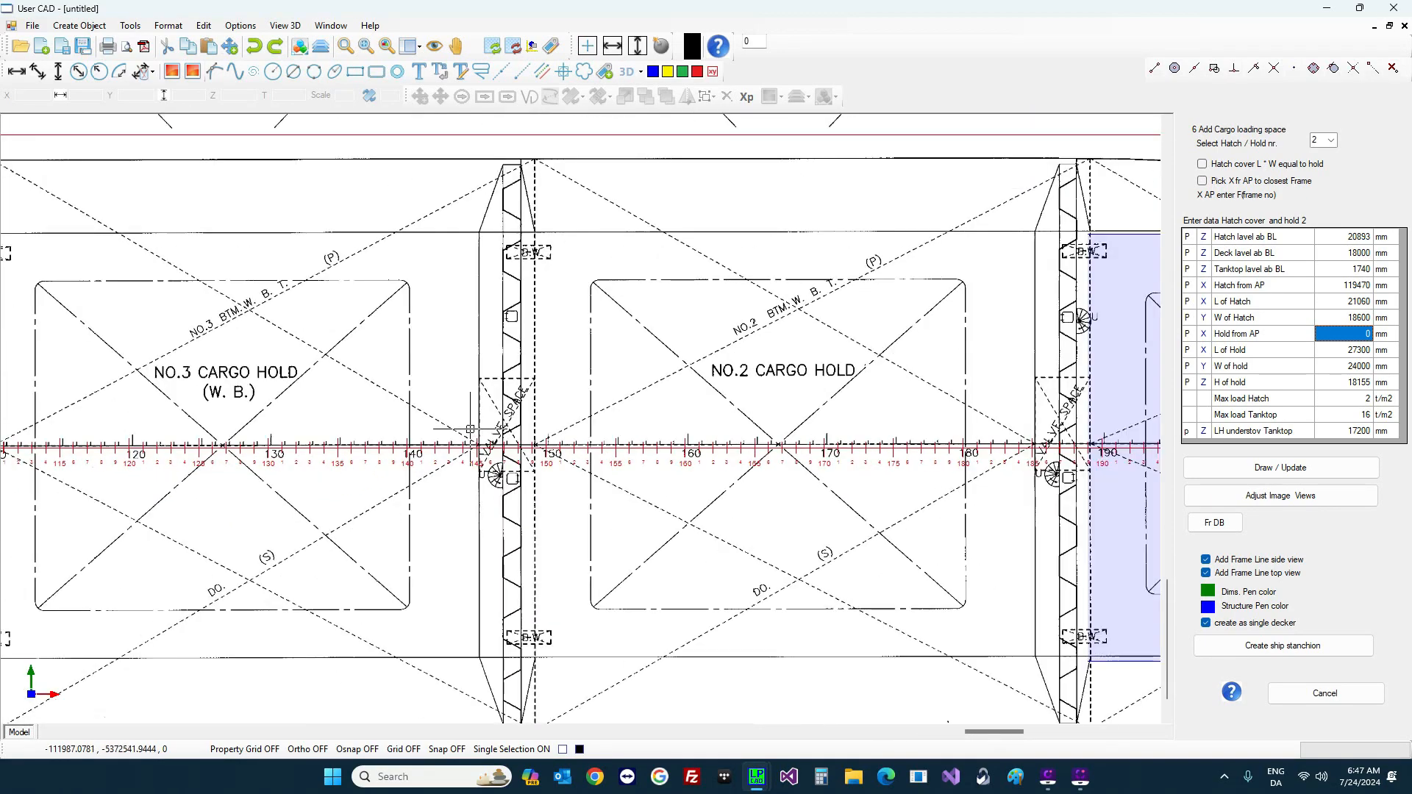
{"action": "scroll", "coordinate": [475, 429], "scroll_direction": "down", "scroll_amount": 2}
{"action": "scroll", "coordinate": [1085, 460], "scroll_direction": "up", "scroll_amount": 2}
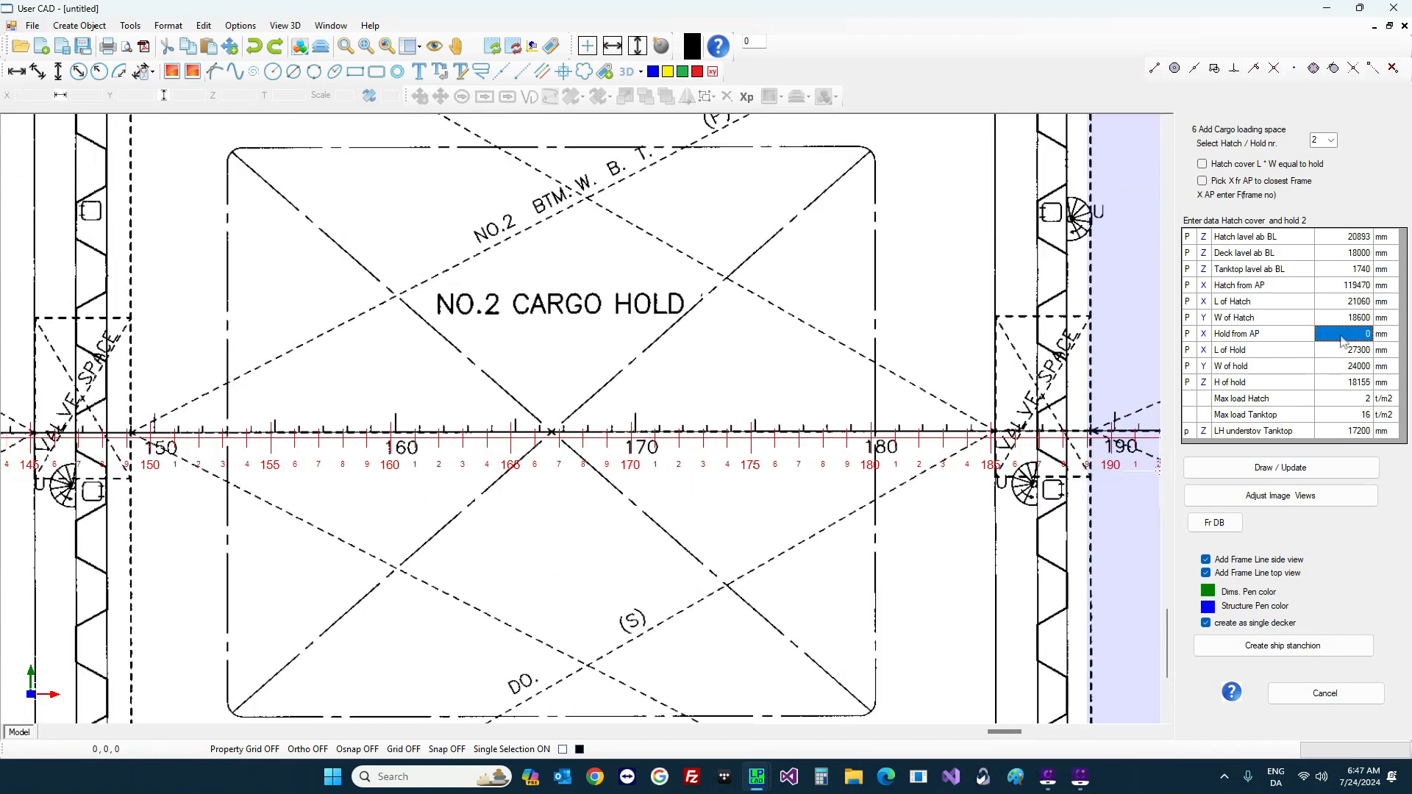
{"action": "left_click", "coordinate": [1339, 338]}
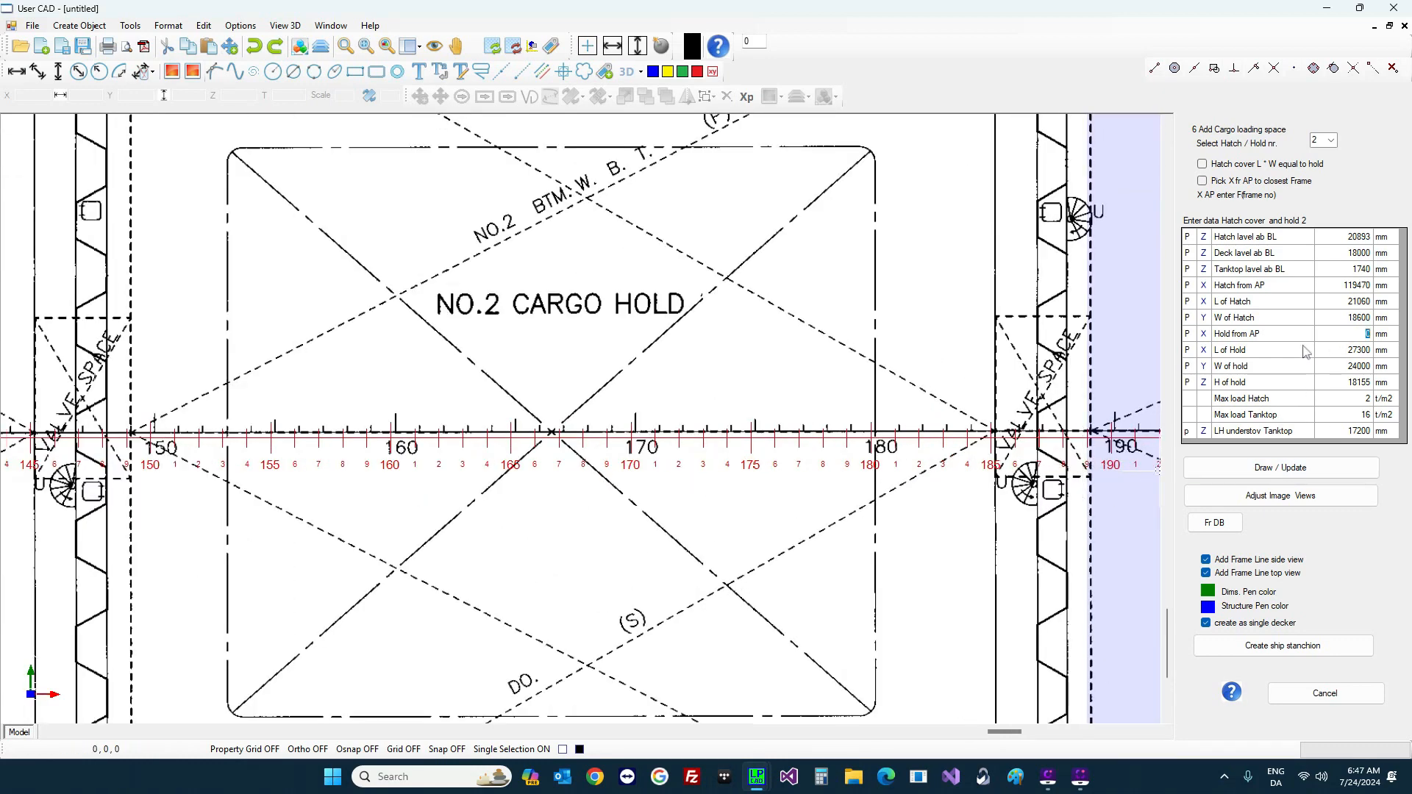
{"action": "type", "text": "f149"}
{"action": "key", "text": "Return"}
{"action": "type", "text": "f185"}
{"action": "key", "text": "Return"}
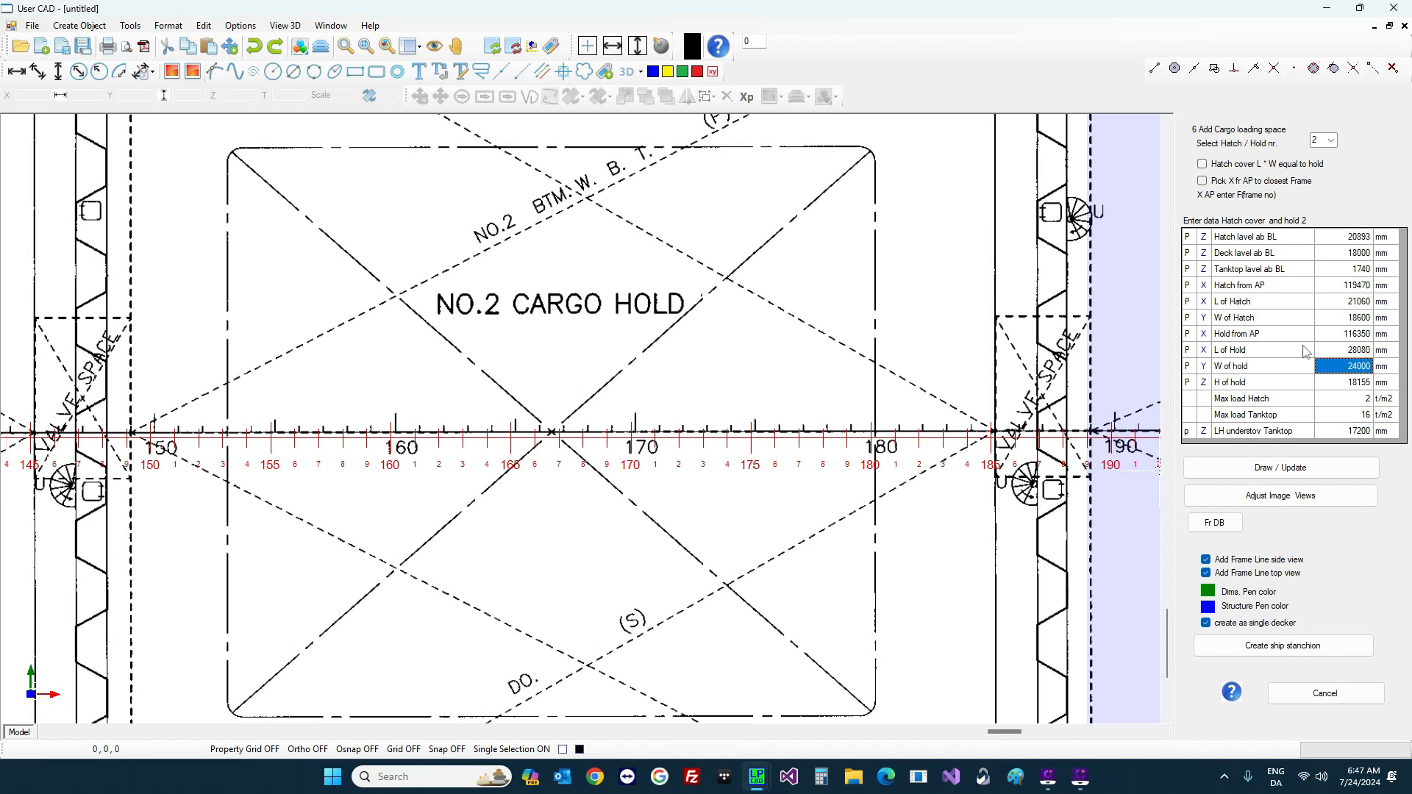
{"action": "left_click", "coordinate": [1298, 468]}
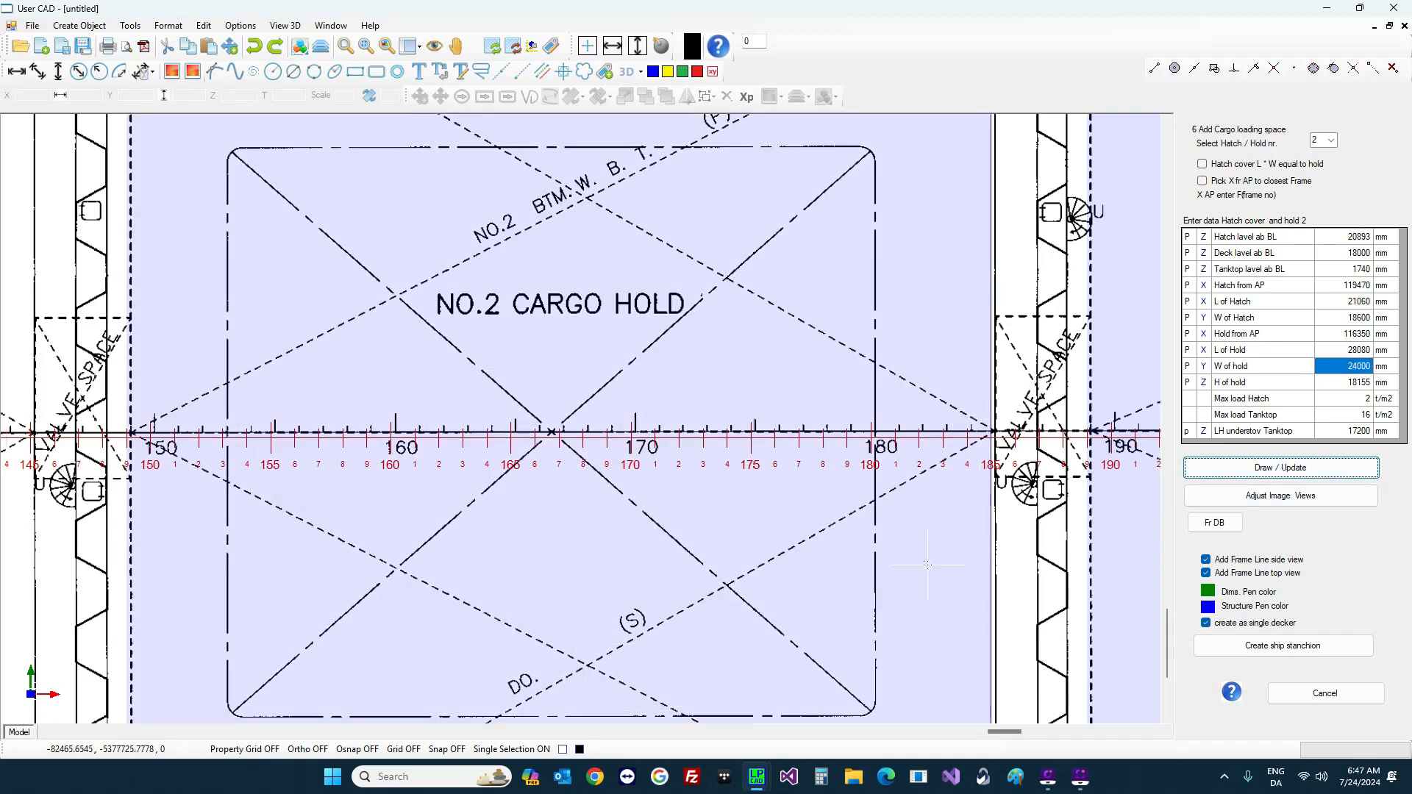
{"action": "scroll", "coordinate": [810, 306], "scroll_direction": "down", "scroll_amount": 5}
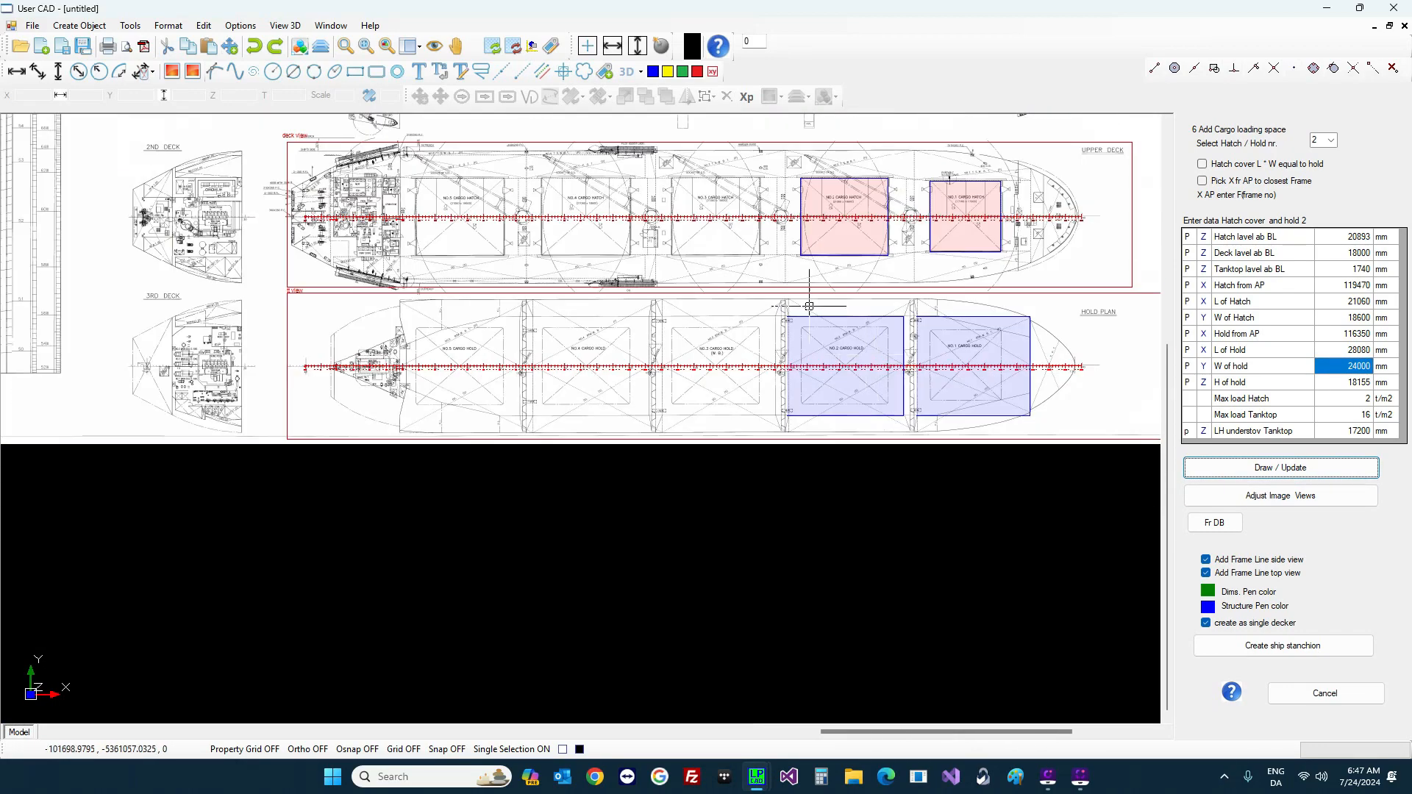
{"action": "scroll", "coordinate": [585, 202], "scroll_direction": "up", "scroll_amount": 5}
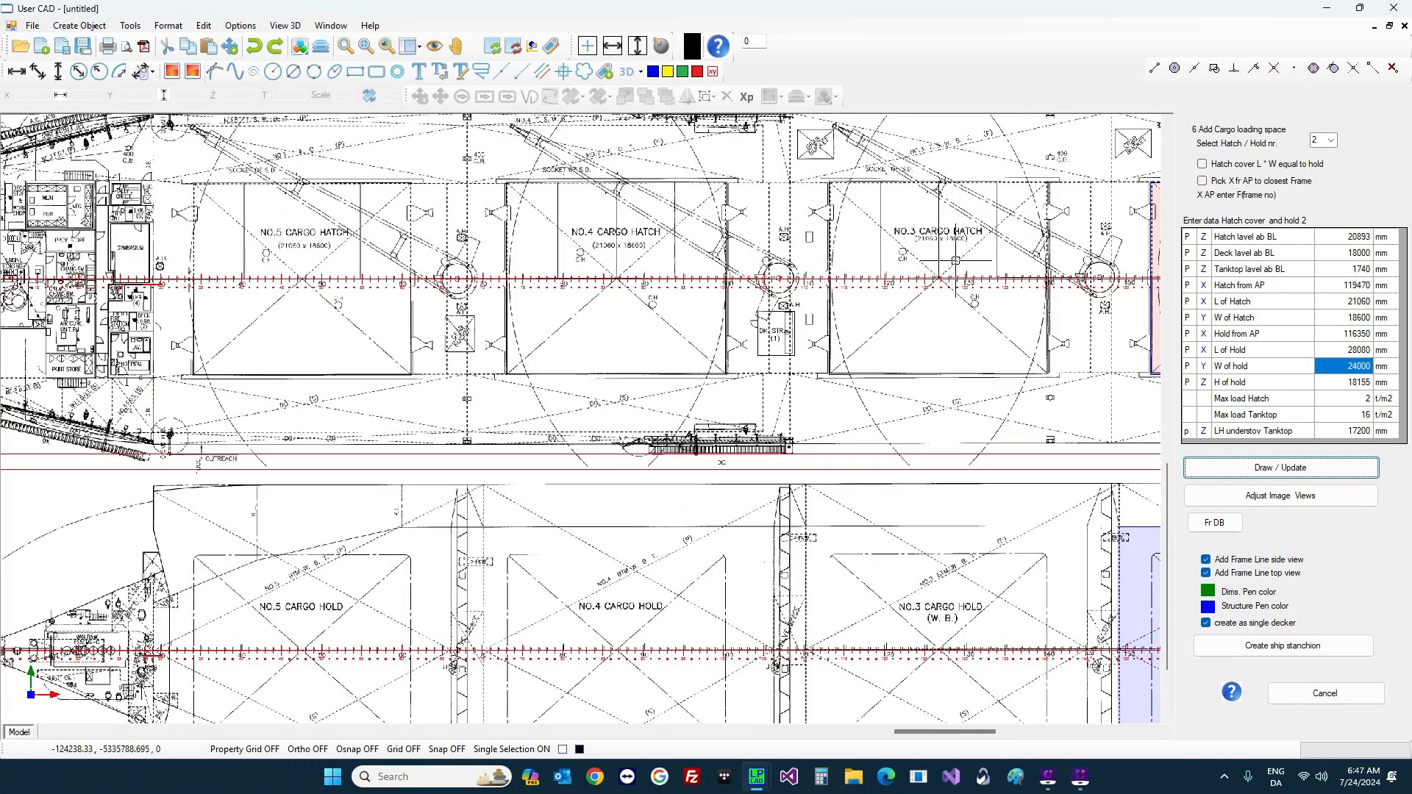
{"action": "scroll", "coordinate": [956, 250], "scroll_direction": "up", "scroll_amount": 3}
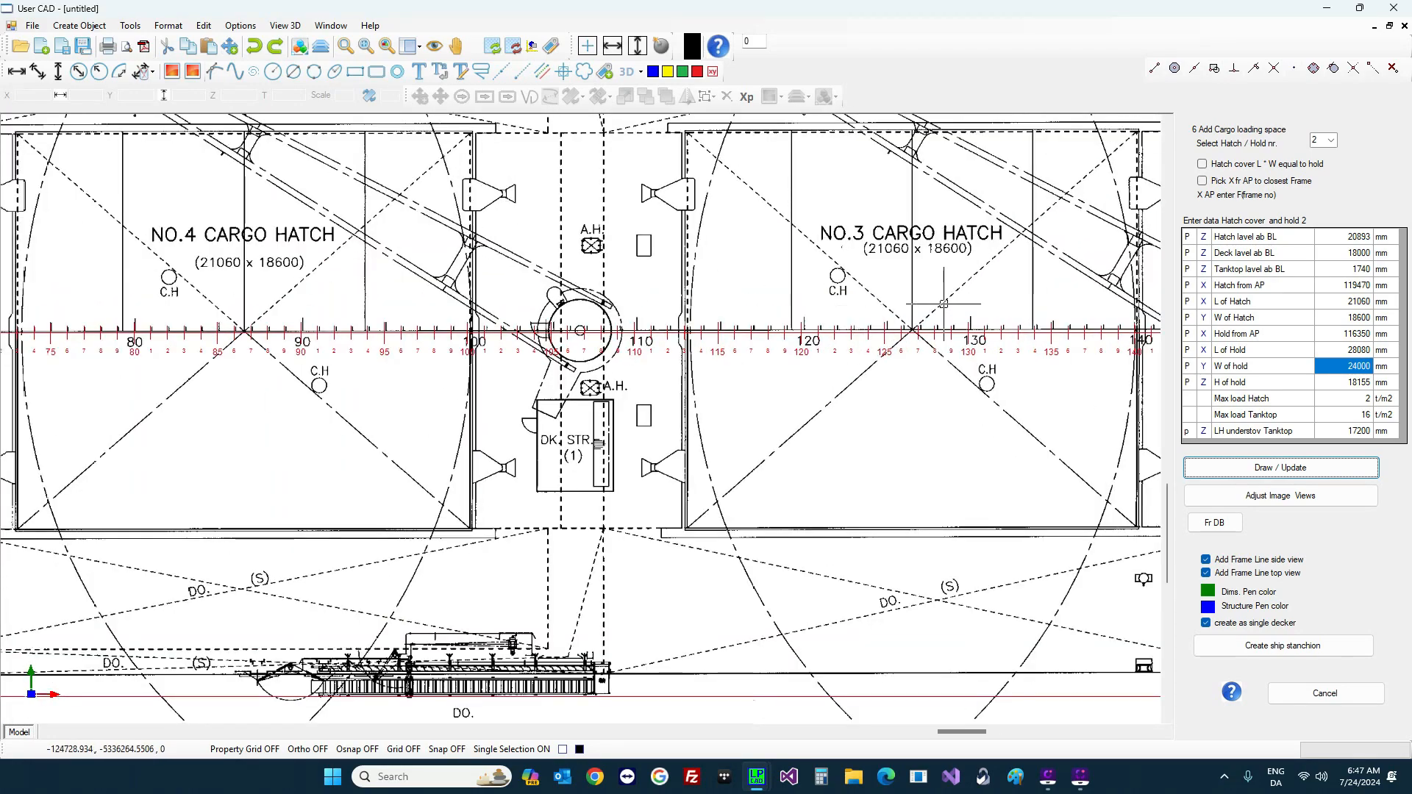
Step: Select hold 3 and place hatch 3 at frame 11 (88270 mm from AP), keeping its length
{"action": "left_click", "coordinate": [1333, 141]}
{"action": "left_click", "coordinate": [1323, 173]}
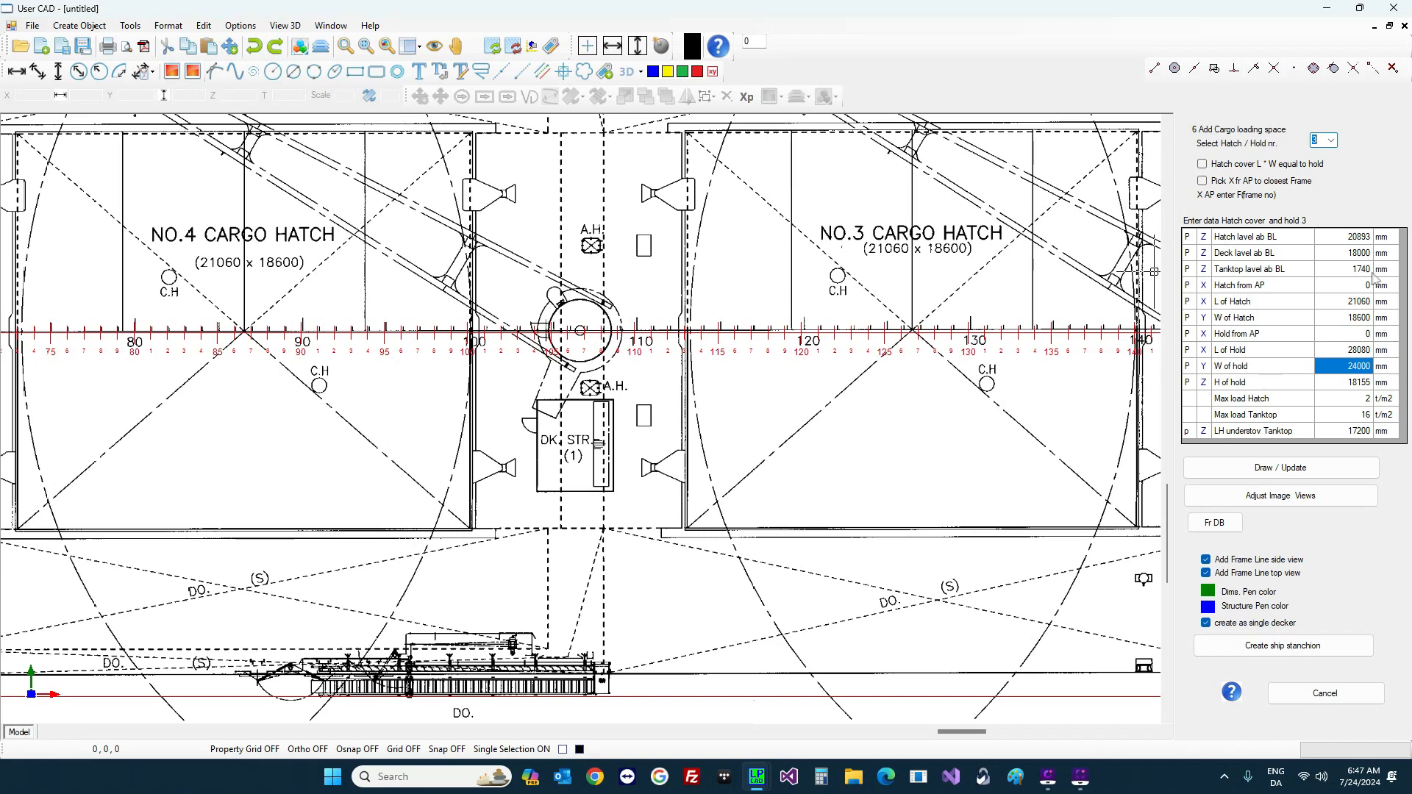
{"action": "left_click", "coordinate": [1343, 285]}
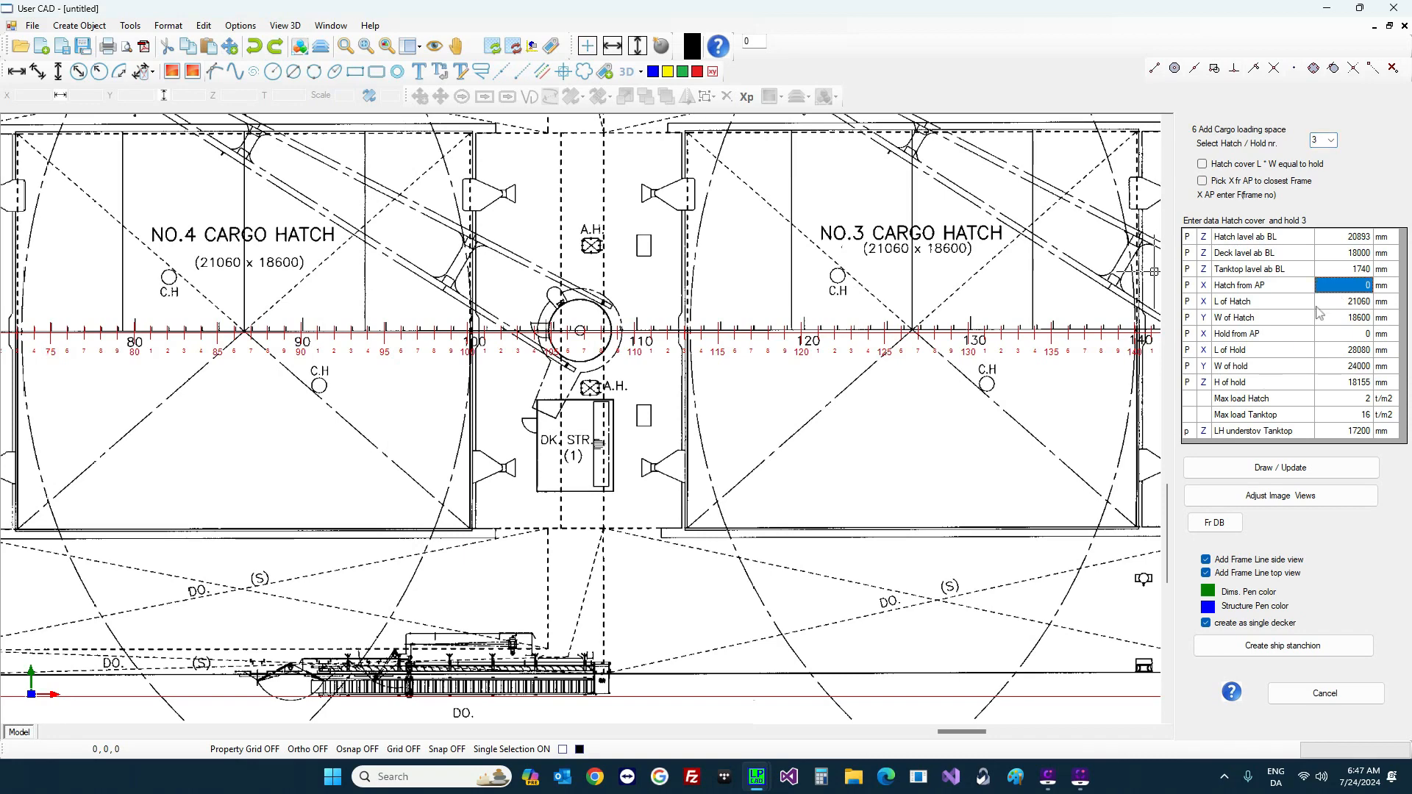
{"action": "scroll", "coordinate": [895, 321], "scroll_direction": "down", "scroll_amount": 2}
{"action": "scroll", "coordinate": [895, 322], "scroll_direction": "down", "scroll_amount": 2}
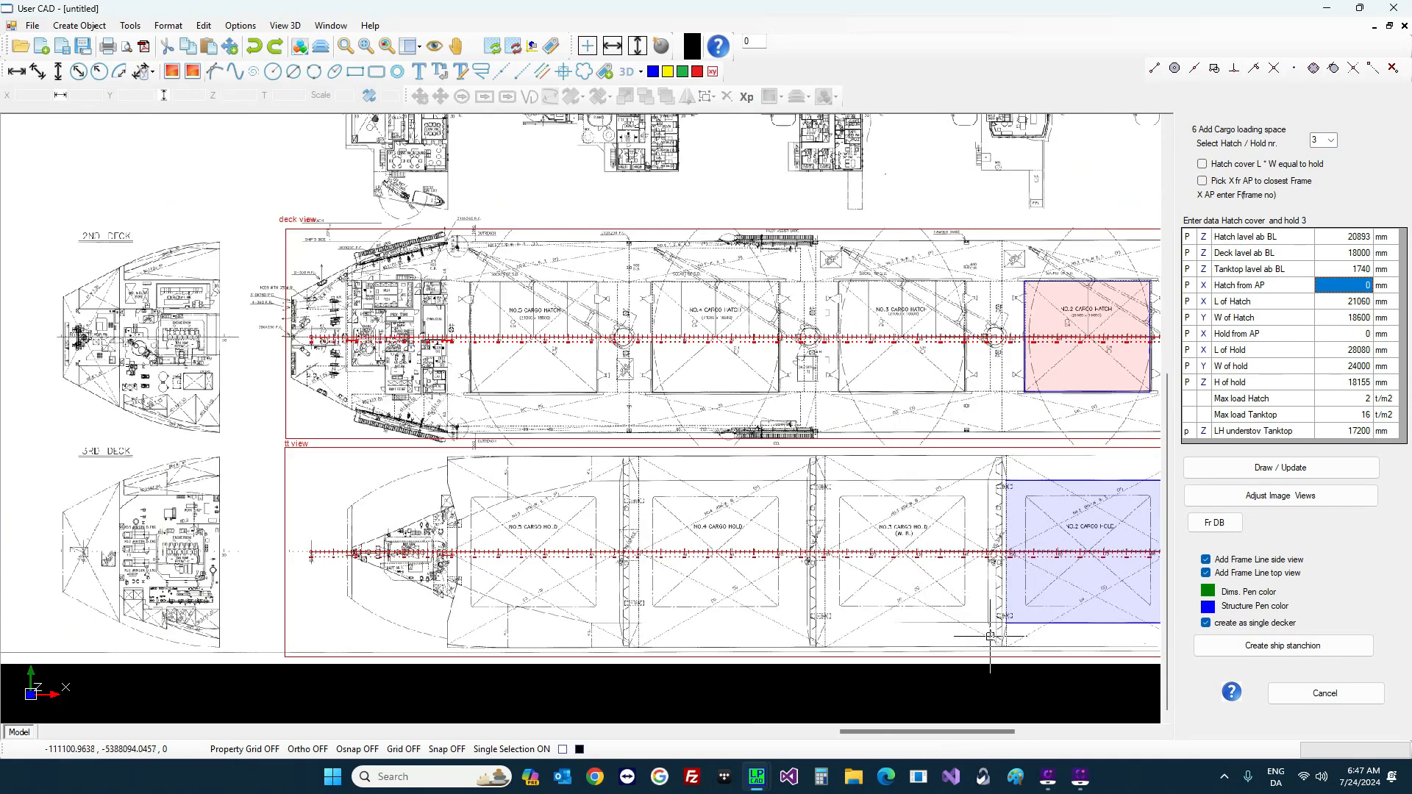
{"action": "scroll", "coordinate": [1012, 582], "scroll_direction": "up", "scroll_amount": 2}
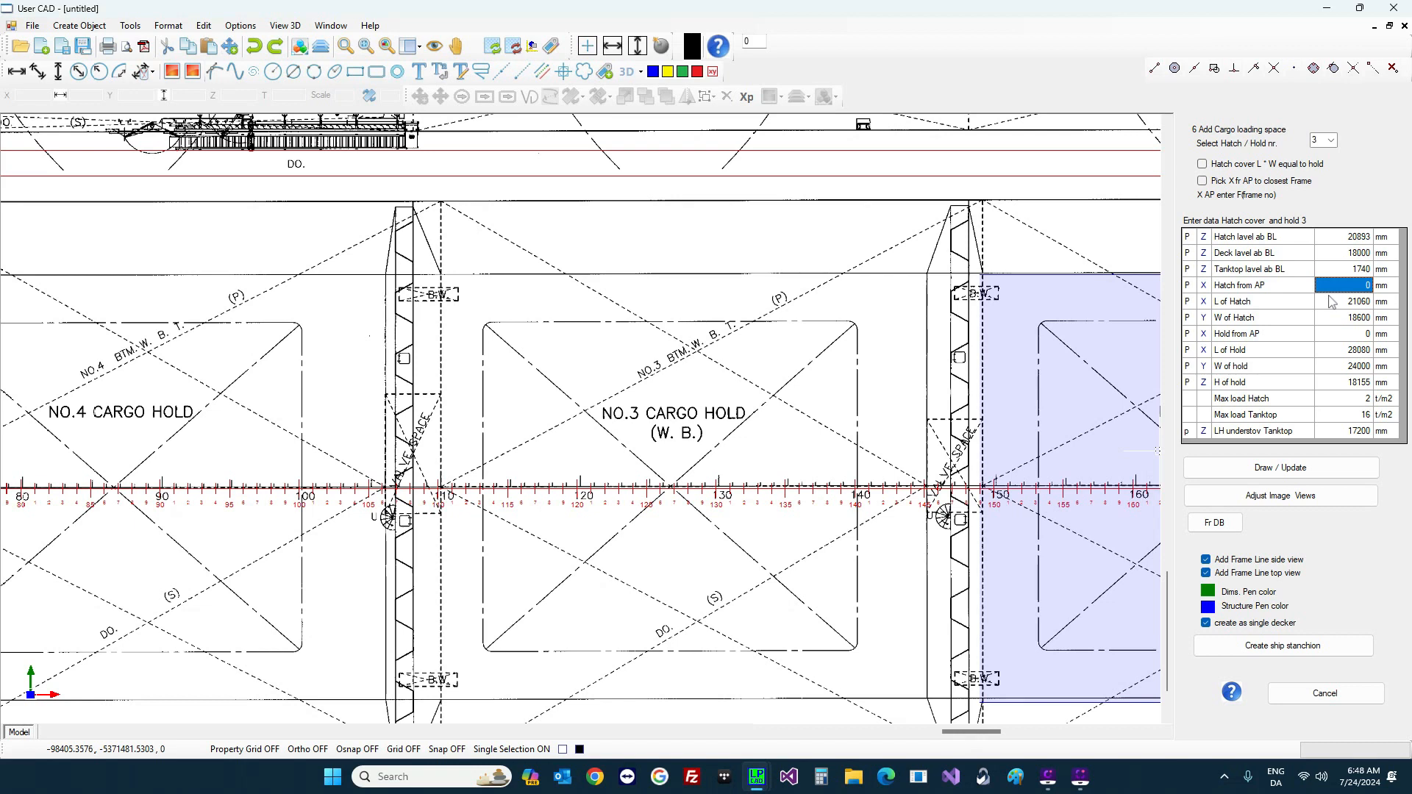
{"action": "type", "text": "f113"}
{"action": "key", "text": "Return"}
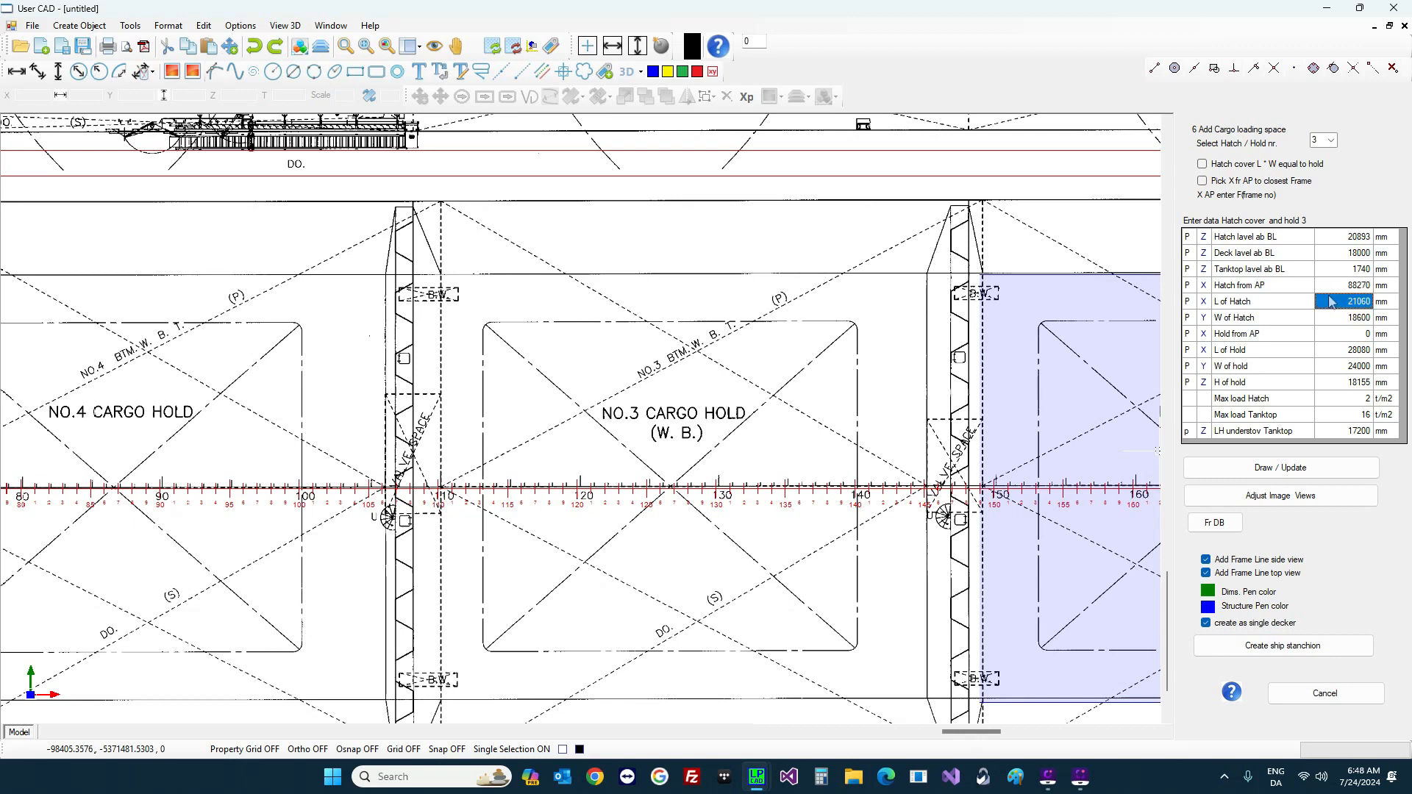
{"action": "key", "text": "Return"}
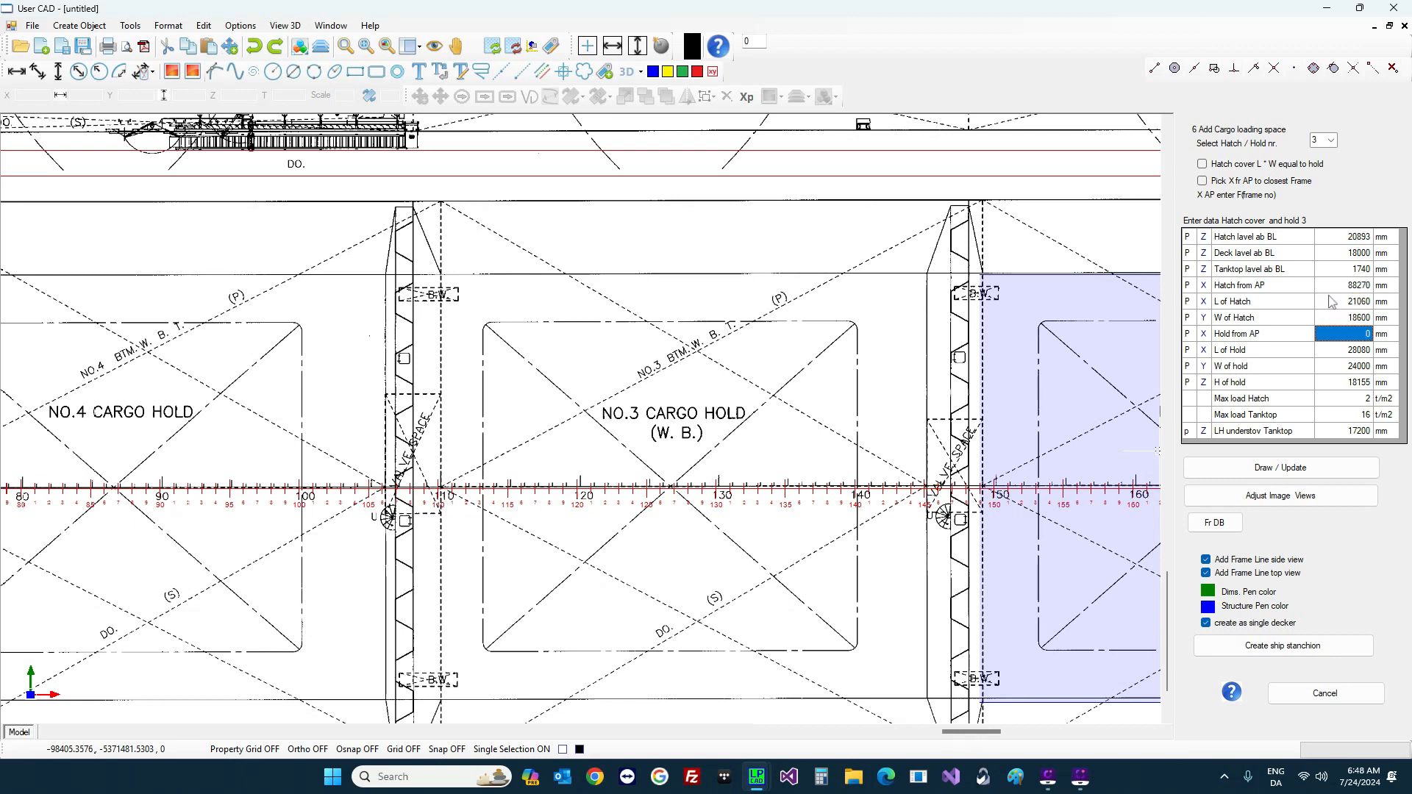
Step: Set hold 3 from frame 110 to frame 145 and draw it on the hold plan
{"action": "type", "text": "f11"}
{"action": "key", "text": "Return"}
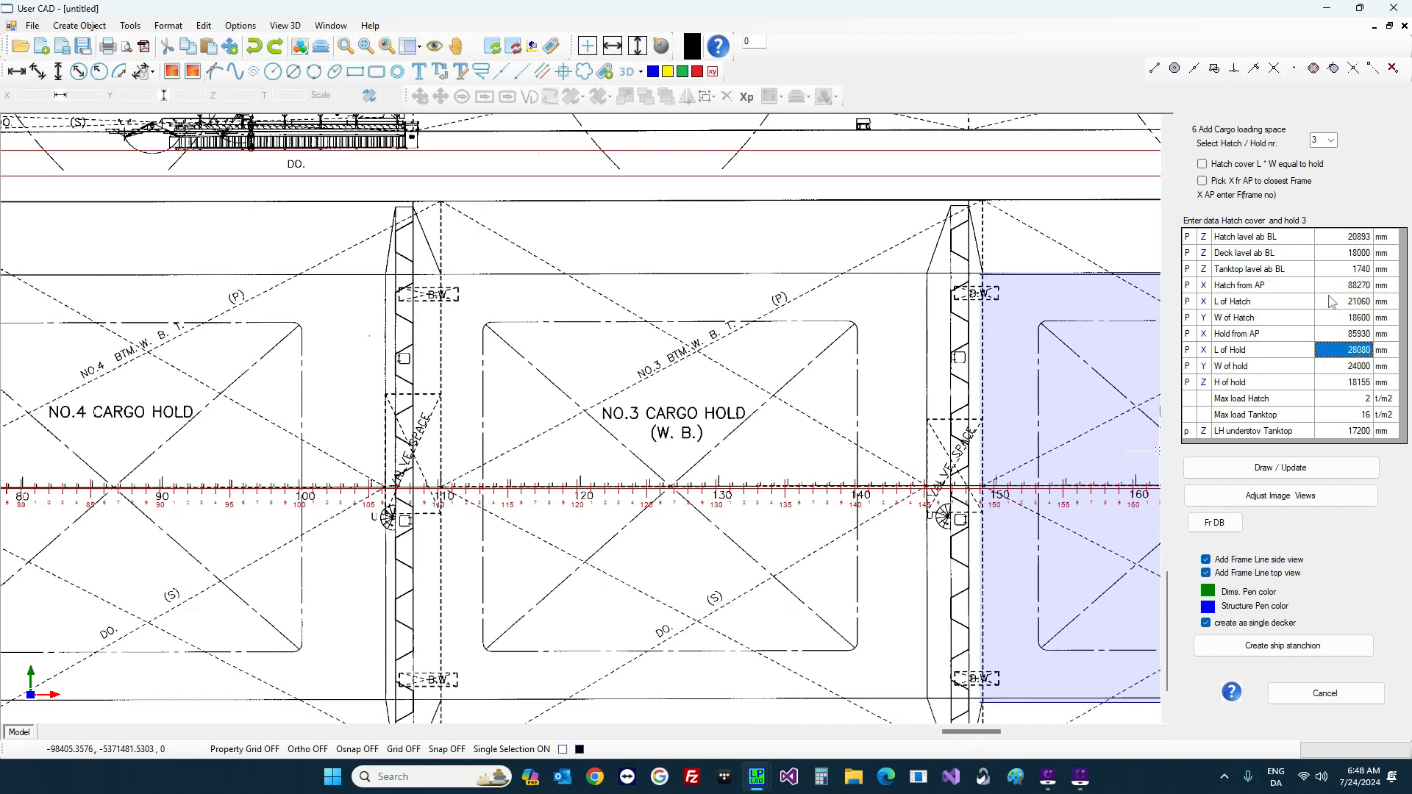
{"action": "type", "text": "f145"}
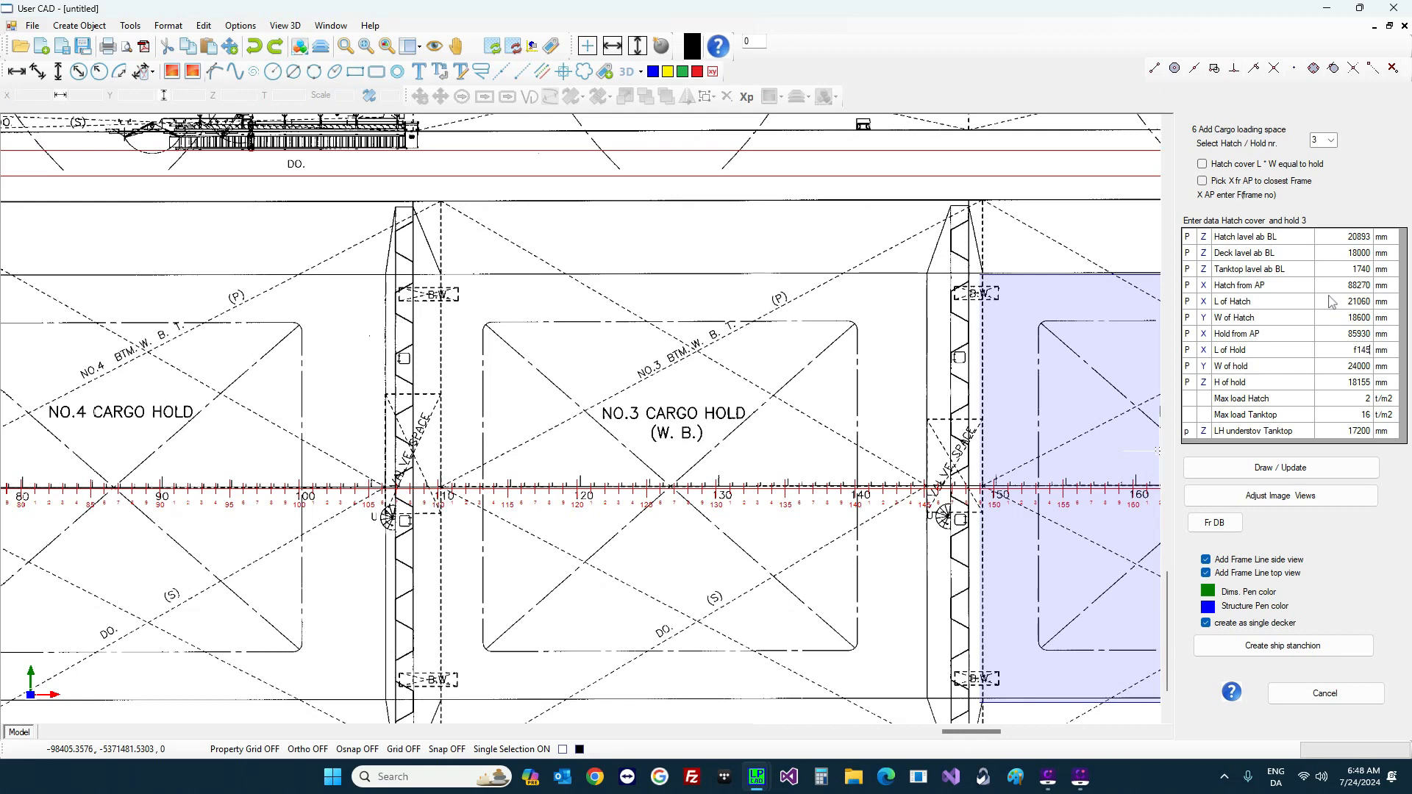
{"action": "key", "text": "Return"}
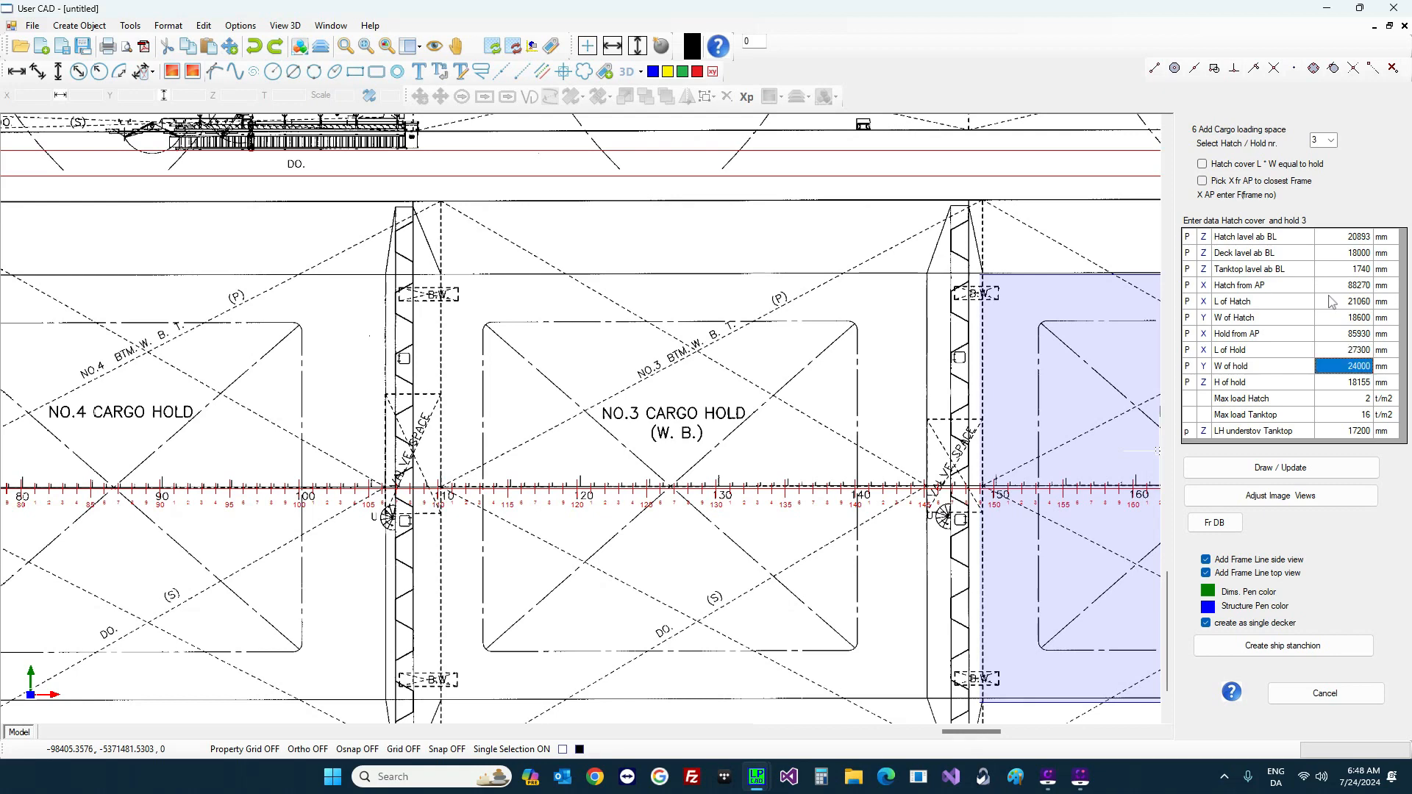
{"action": "left_click", "coordinate": [1319, 469]}
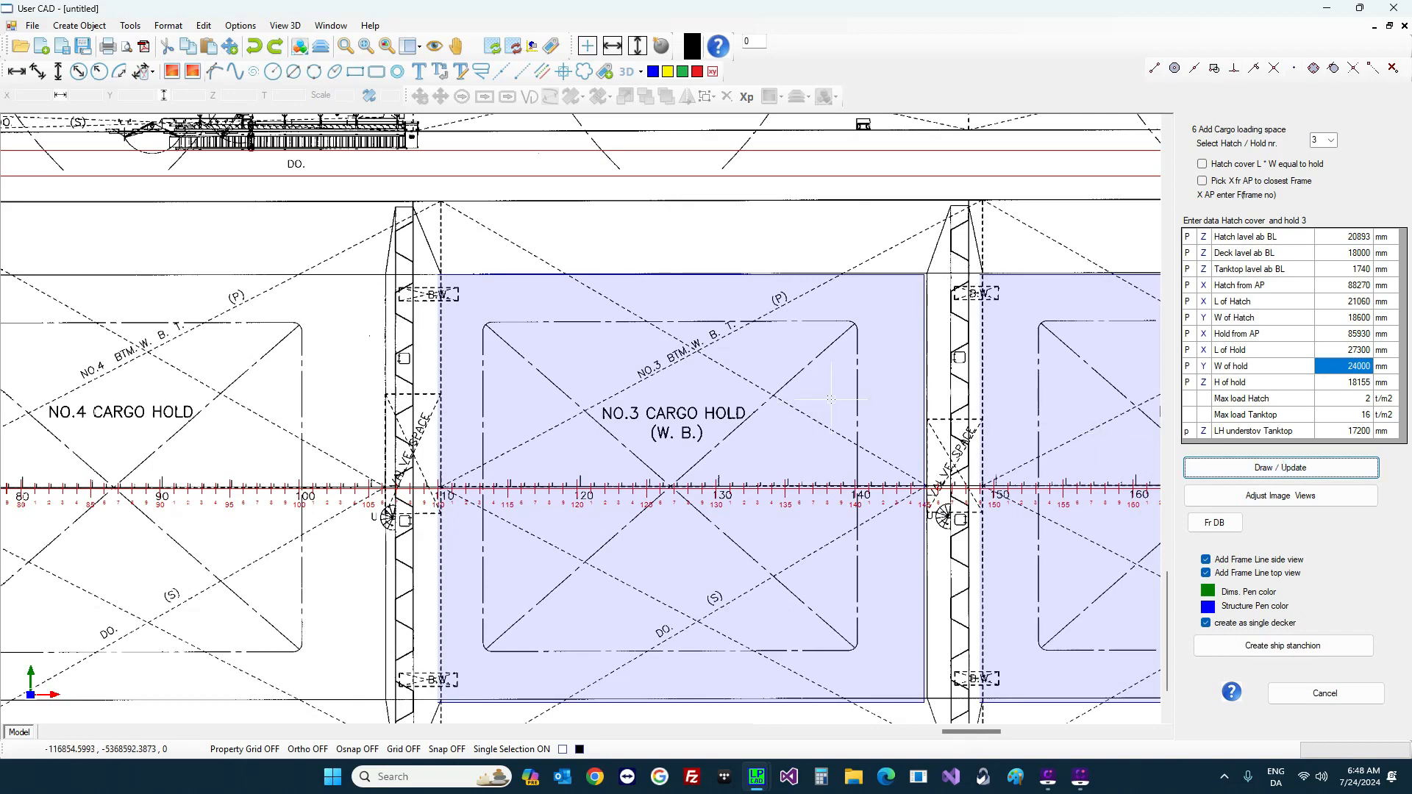
{"action": "scroll", "coordinate": [829, 436], "scroll_direction": "down", "scroll_amount": 3}
{"action": "scroll", "coordinate": [434, 467], "scroll_direction": "up", "scroll_amount": 3}
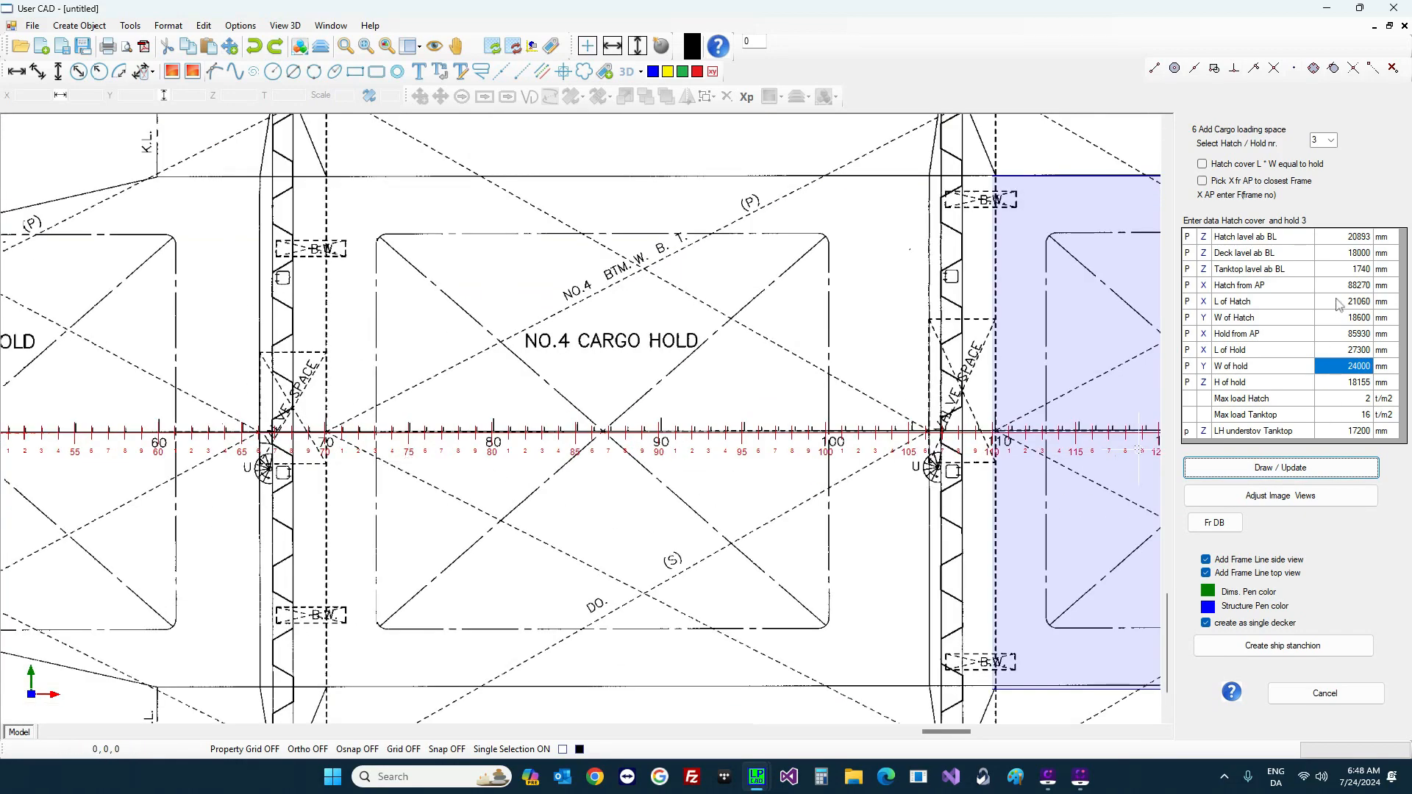
Step: Switch to hold 4 and begin editing its hatch distance from AP
{"action": "left_click", "coordinate": [1332, 141]}
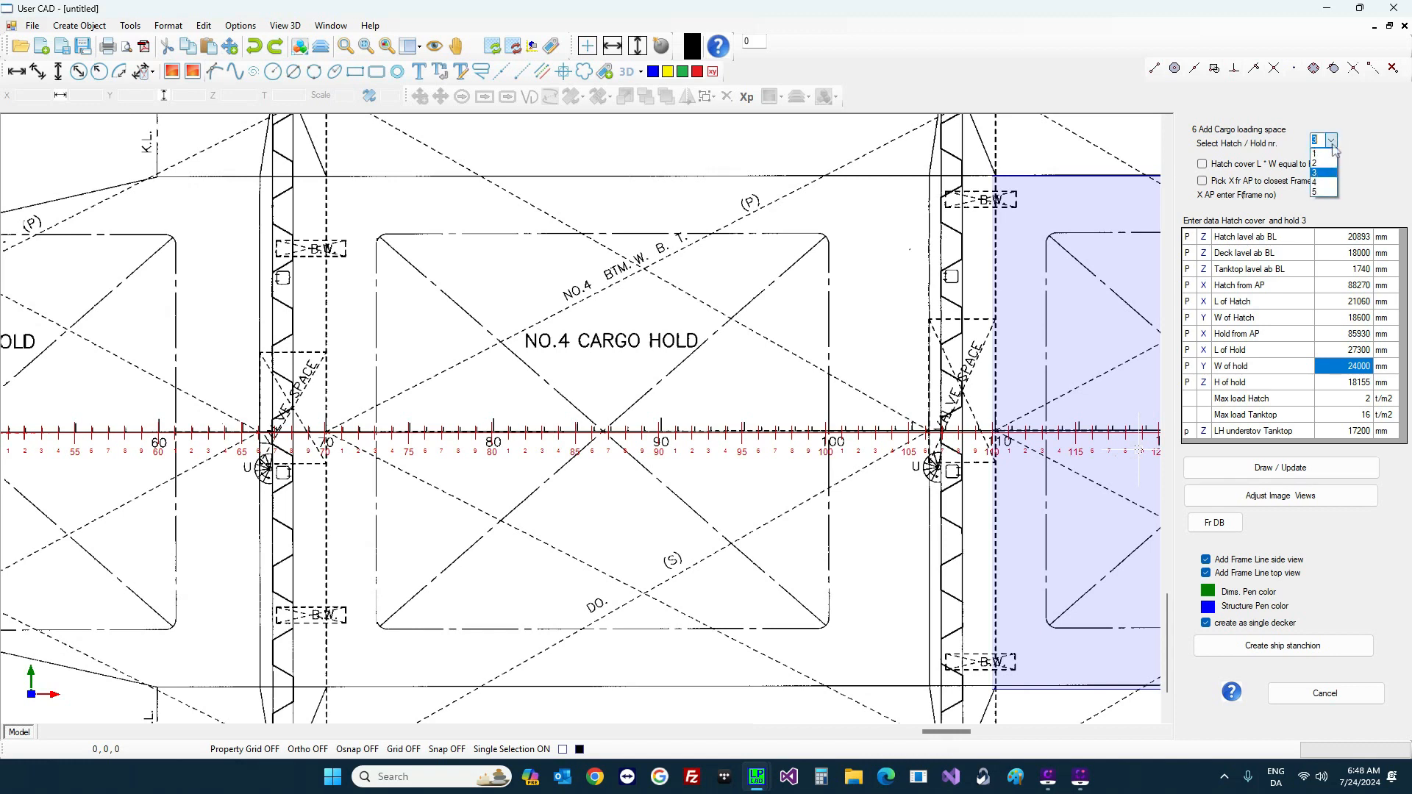
{"action": "left_click", "coordinate": [1324, 181]}
{"action": "left_click", "coordinate": [1343, 287]}
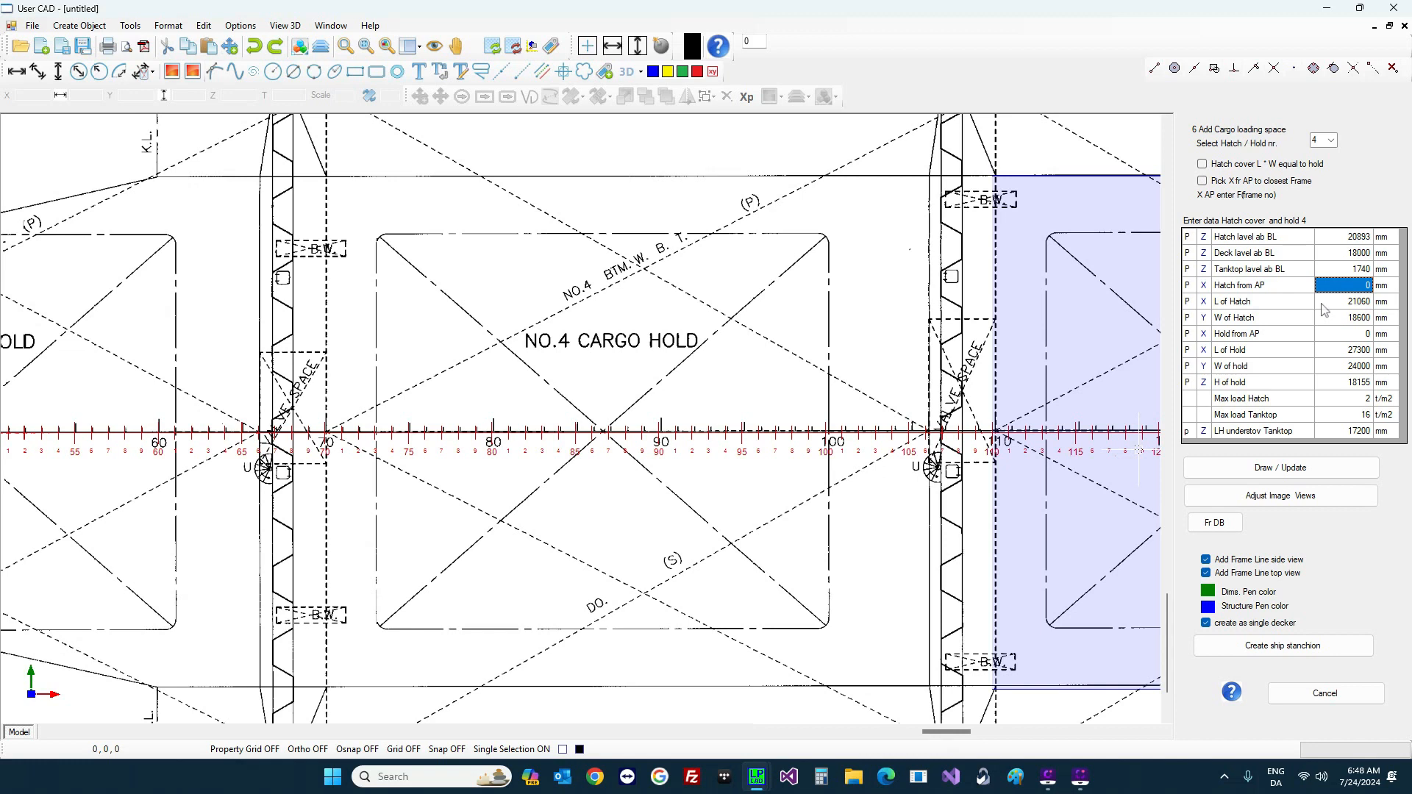
Step: Enter hold 4's hatch at frame 73 and hold from frame 70 to 106, then draw it
{"action": "type", "text": "f73"}
{"action": "key", "text": "Return"}
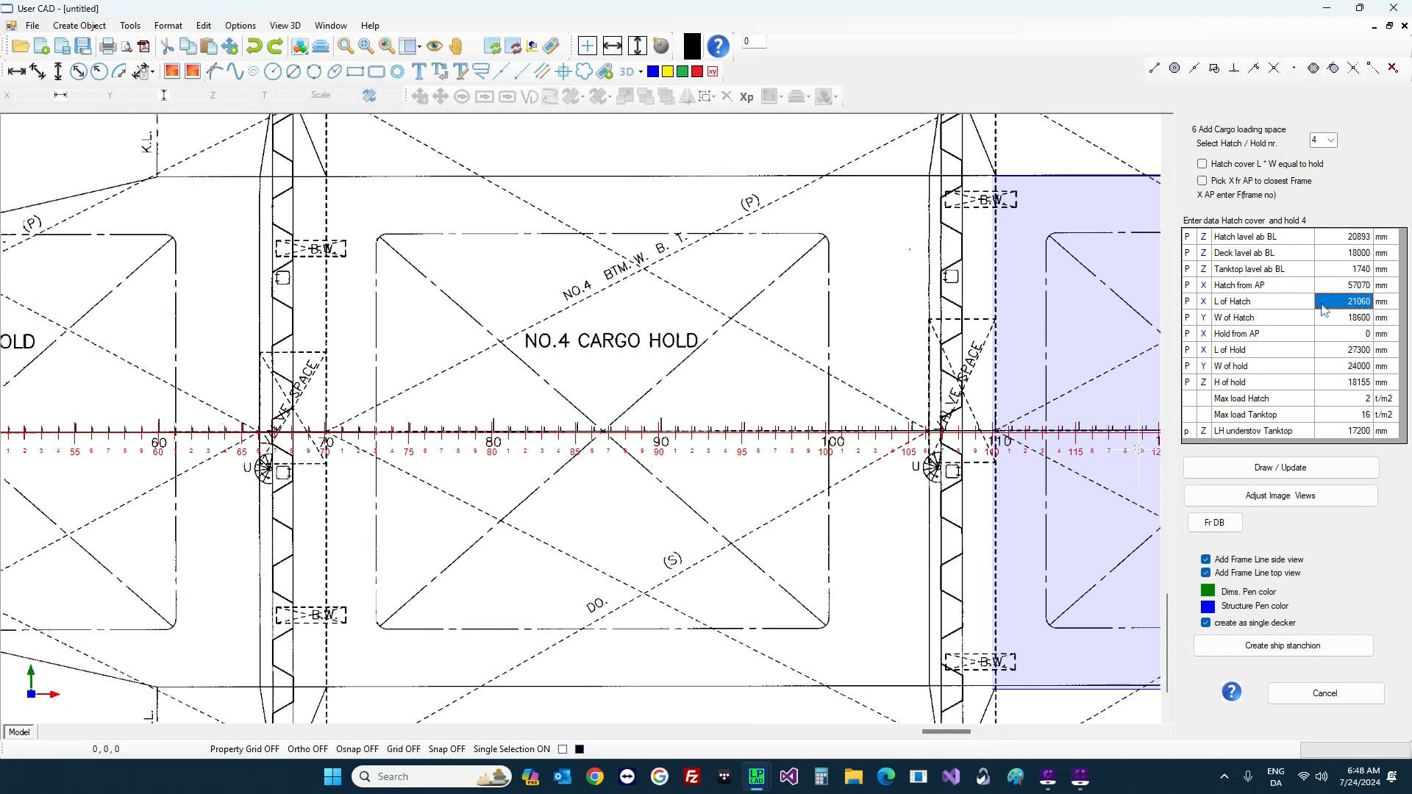
{"action": "key", "text": "Return"}
{"action": "key", "text": "Return"}
{"action": "type", "text": "f70"}
{"action": "key", "text": "Return"}
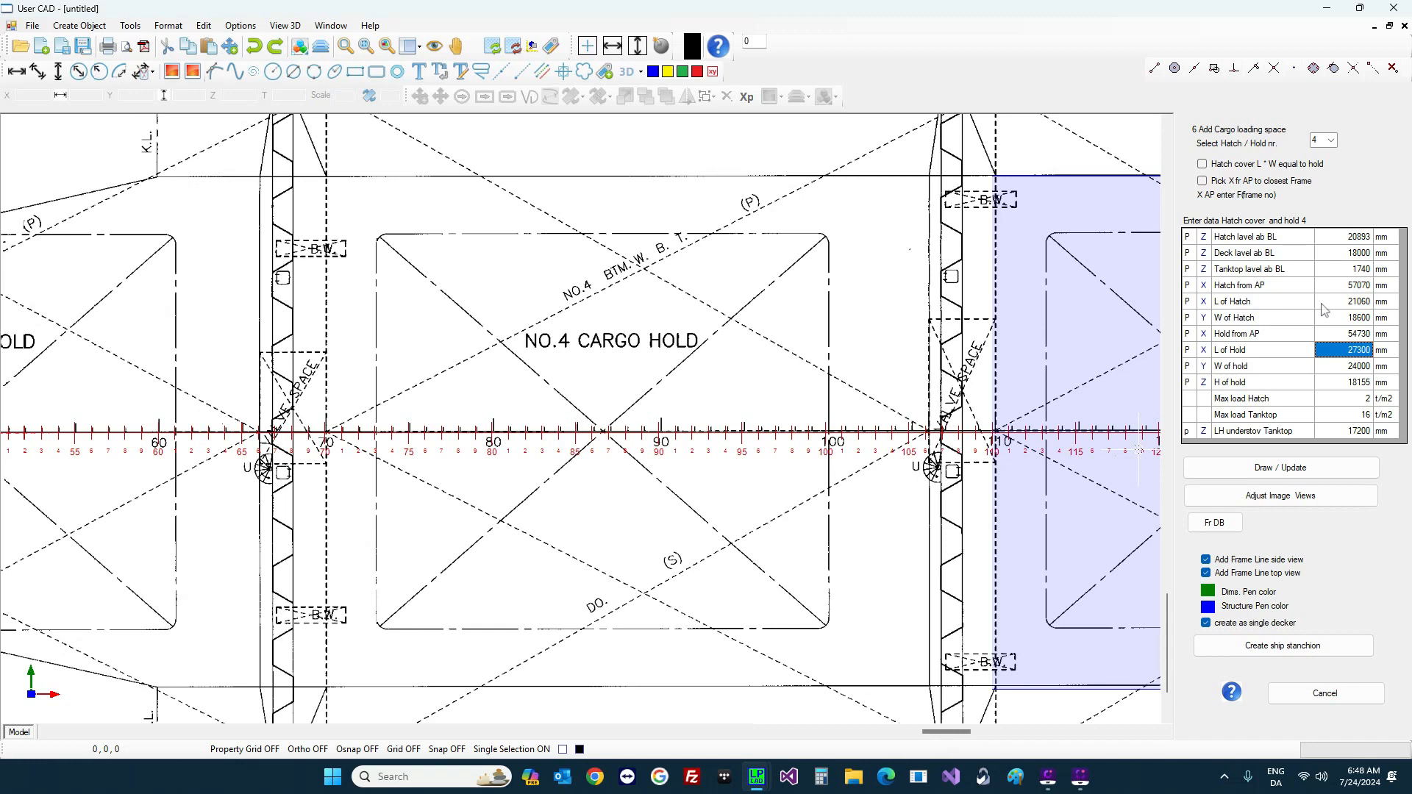
{"action": "type", "text": "f106"}
{"action": "key", "text": "Return"}
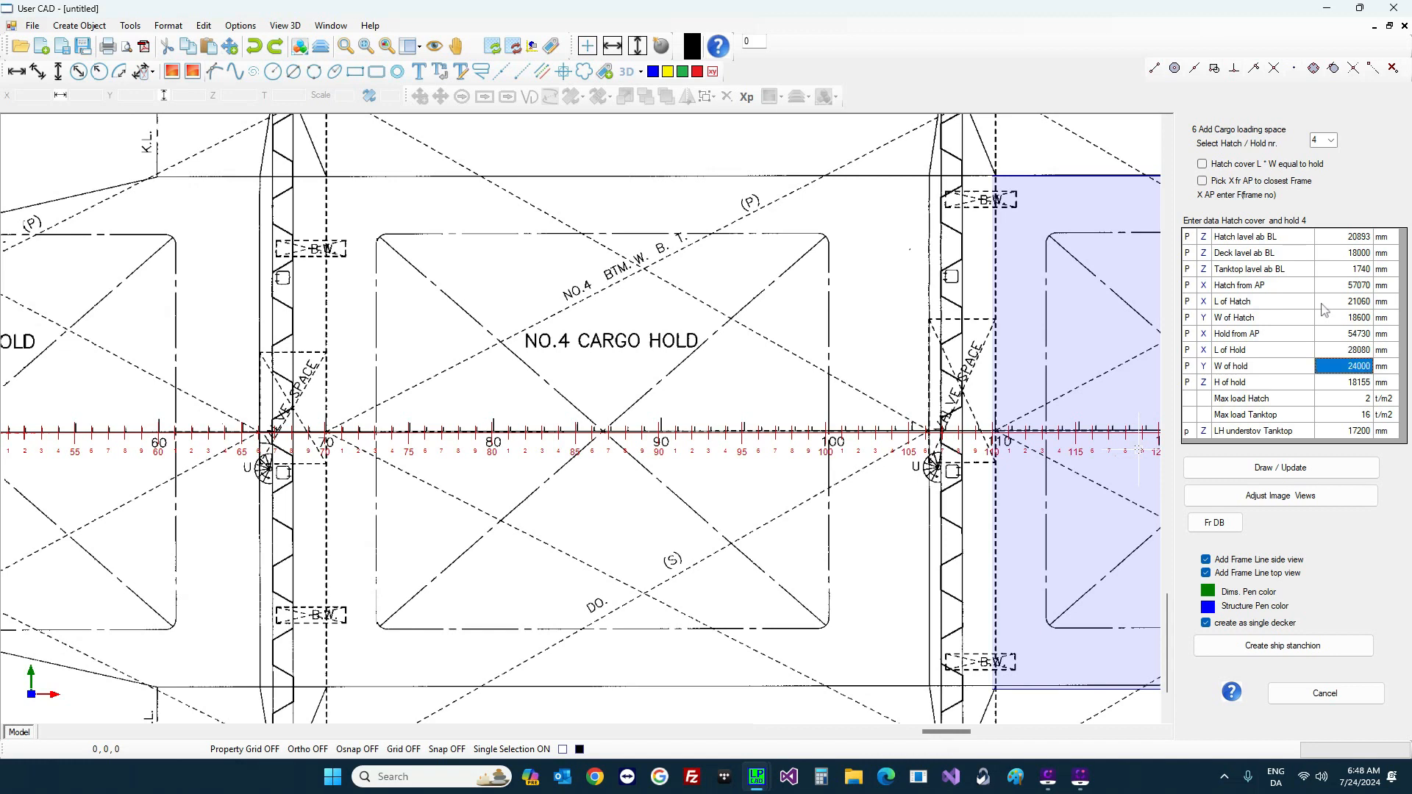
{"action": "left_click", "coordinate": [1306, 469]}
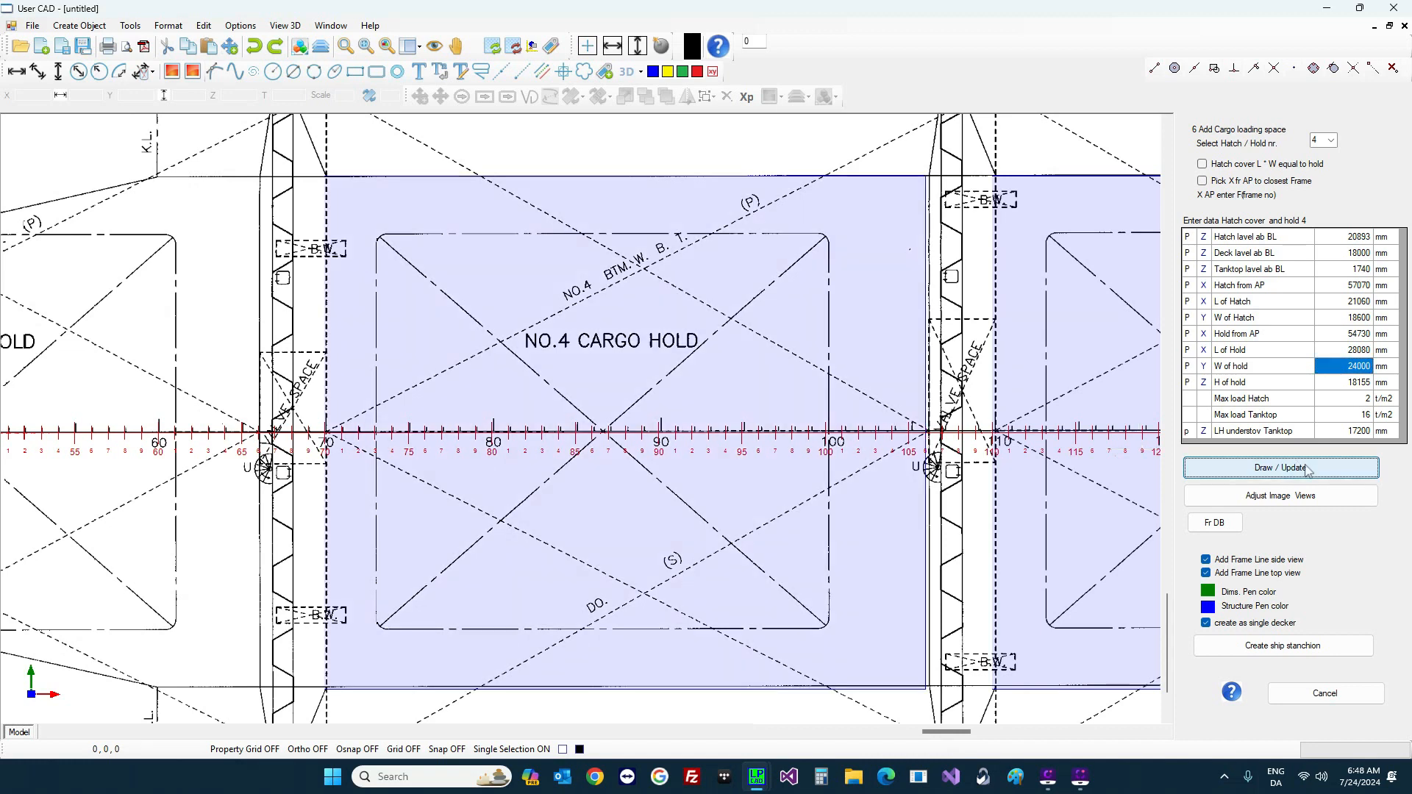
{"action": "left_click", "coordinate": [1330, 140]}
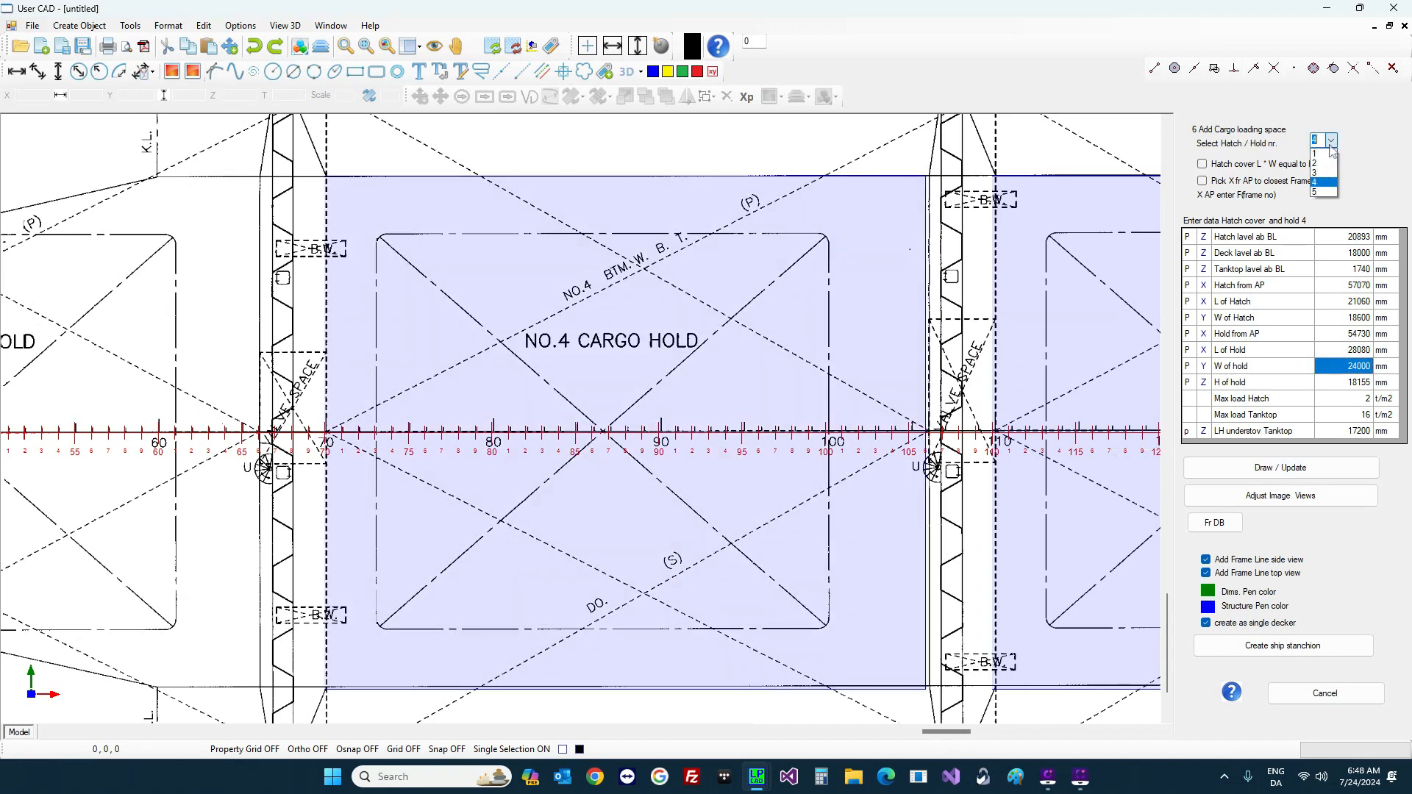
Step: Select hold 5, enter hatch at f34 (26650), hold start 24310 and length 27300, then draw
{"action": "left_click", "coordinate": [1317, 193]}
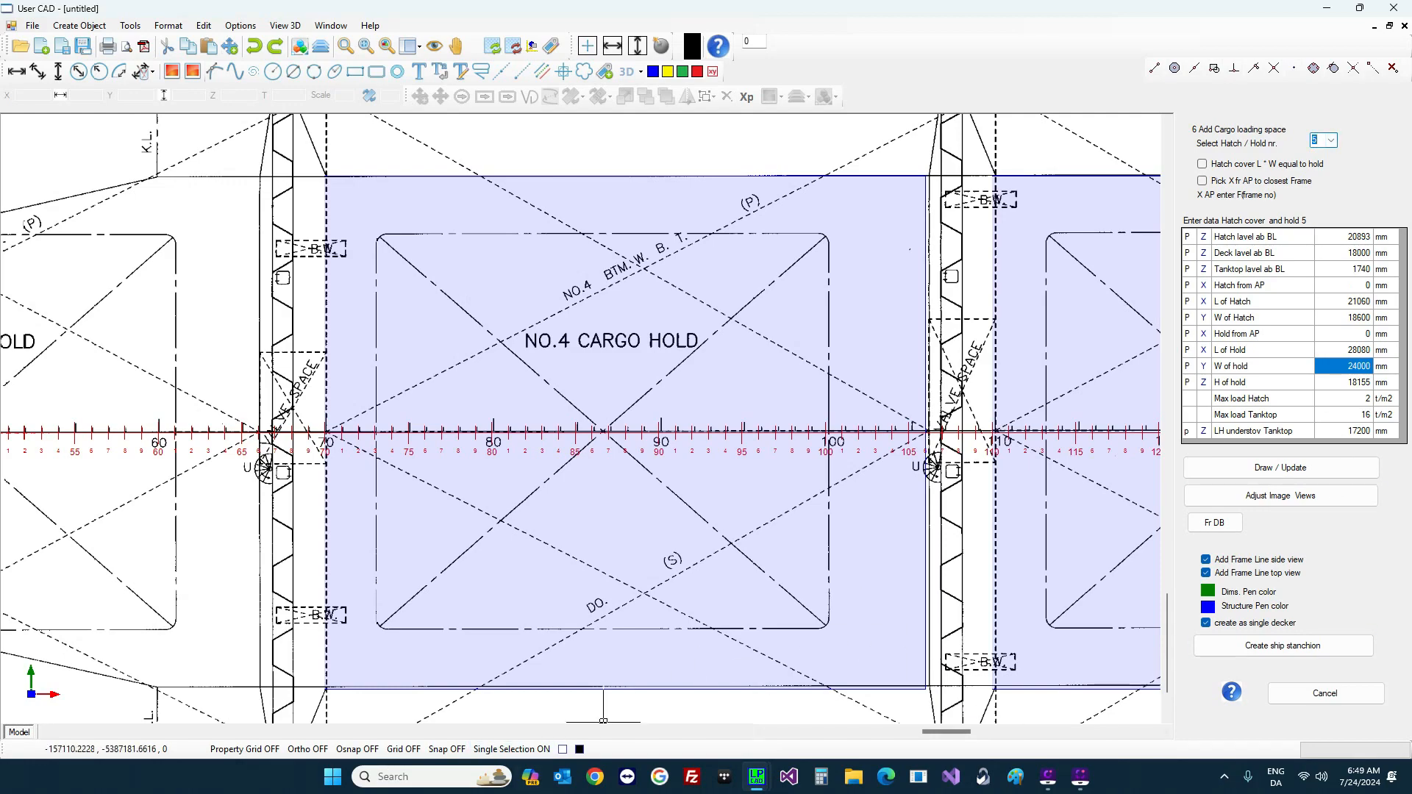
{"action": "mouse_move", "coordinate": [947, 731]}
{"action": "left_mouse_down"}
{"action": "mouse_move", "coordinate": [882, 734]}
{"action": "mouse_move", "coordinate": [1008, 733]}
{"action": "mouse_move", "coordinate": [883, 733]}
{"action": "mouse_move", "coordinate": [921, 733]}
{"action": "left_mouse_up"}
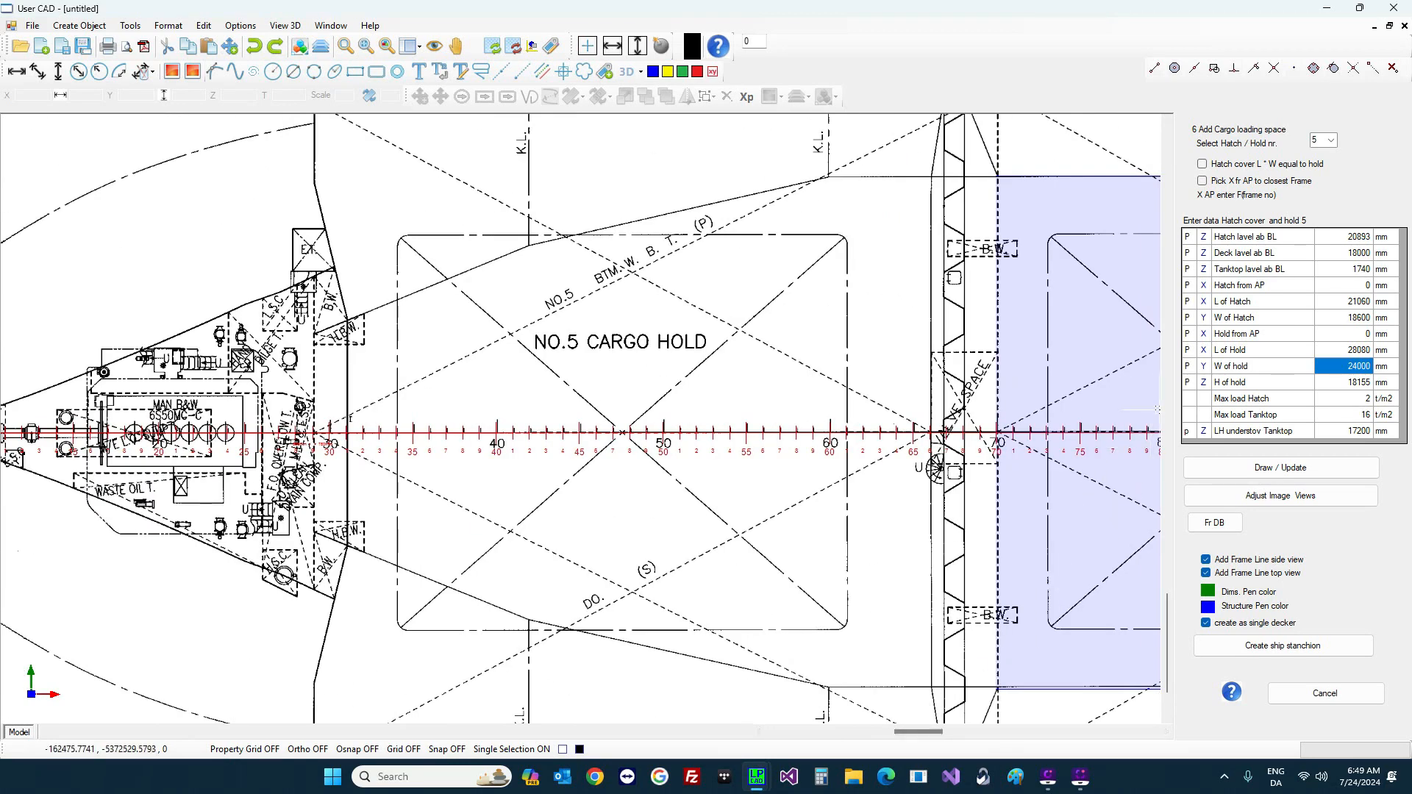
{"action": "left_click", "coordinate": [1338, 302]}
{"action": "left_click", "coordinate": [1345, 289]}
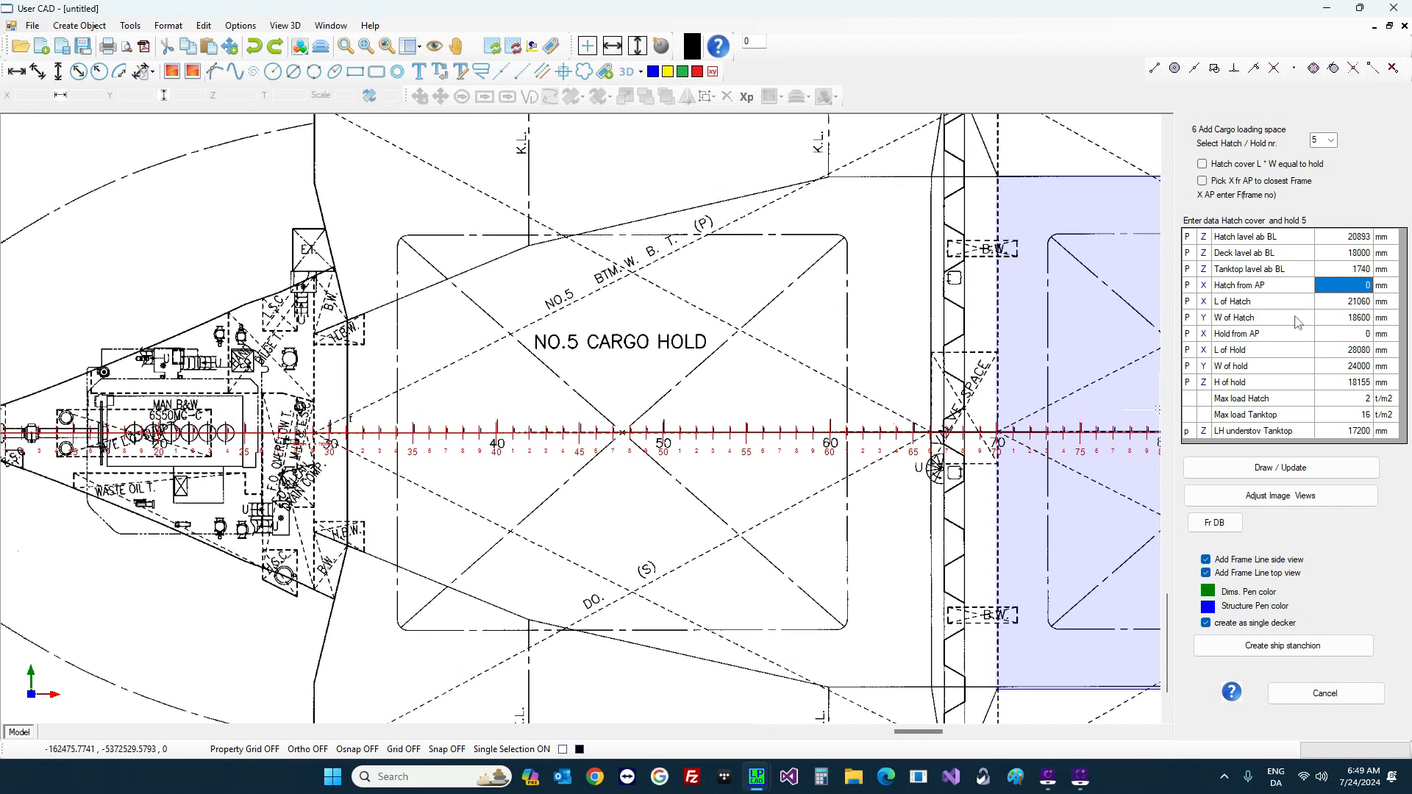
{"action": "type", "text": "f34"}
{"action": "key", "text": "Return"}
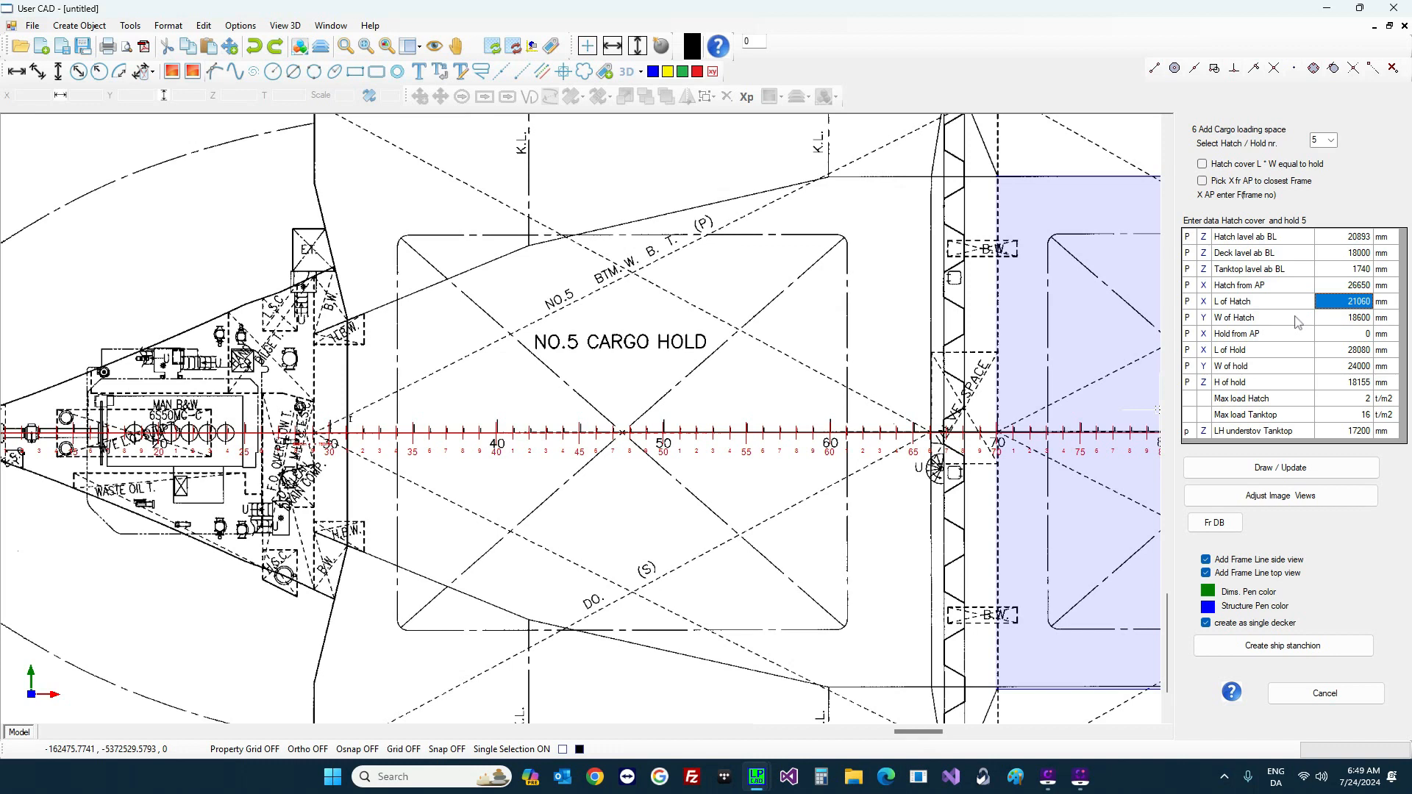
{"action": "key", "text": "Return"}
{"action": "key", "text": "Return"}
{"action": "type", "text": "31"}
{"action": "key", "text": "Return"}
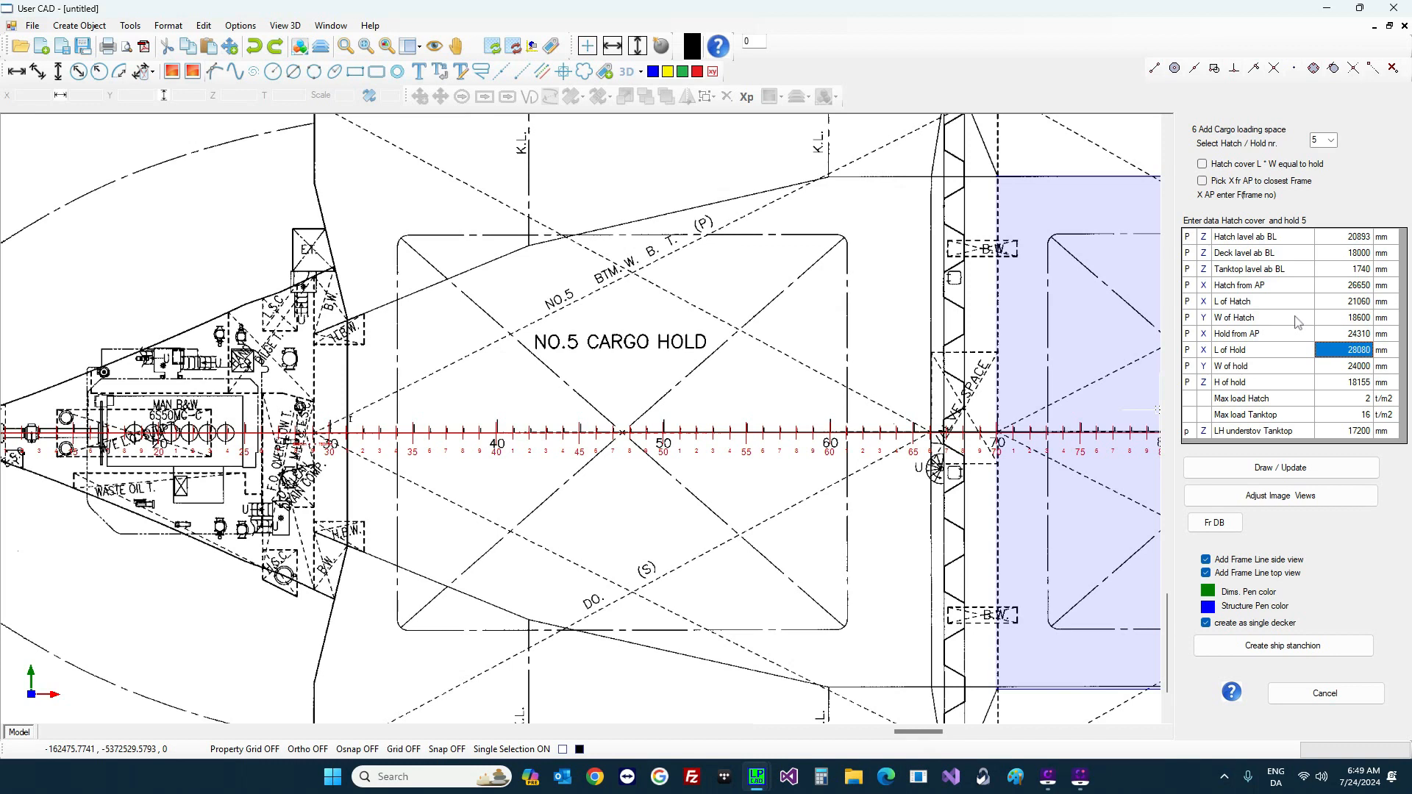
{"action": "type", "text": "f66"}
{"action": "key", "text": "Return"}
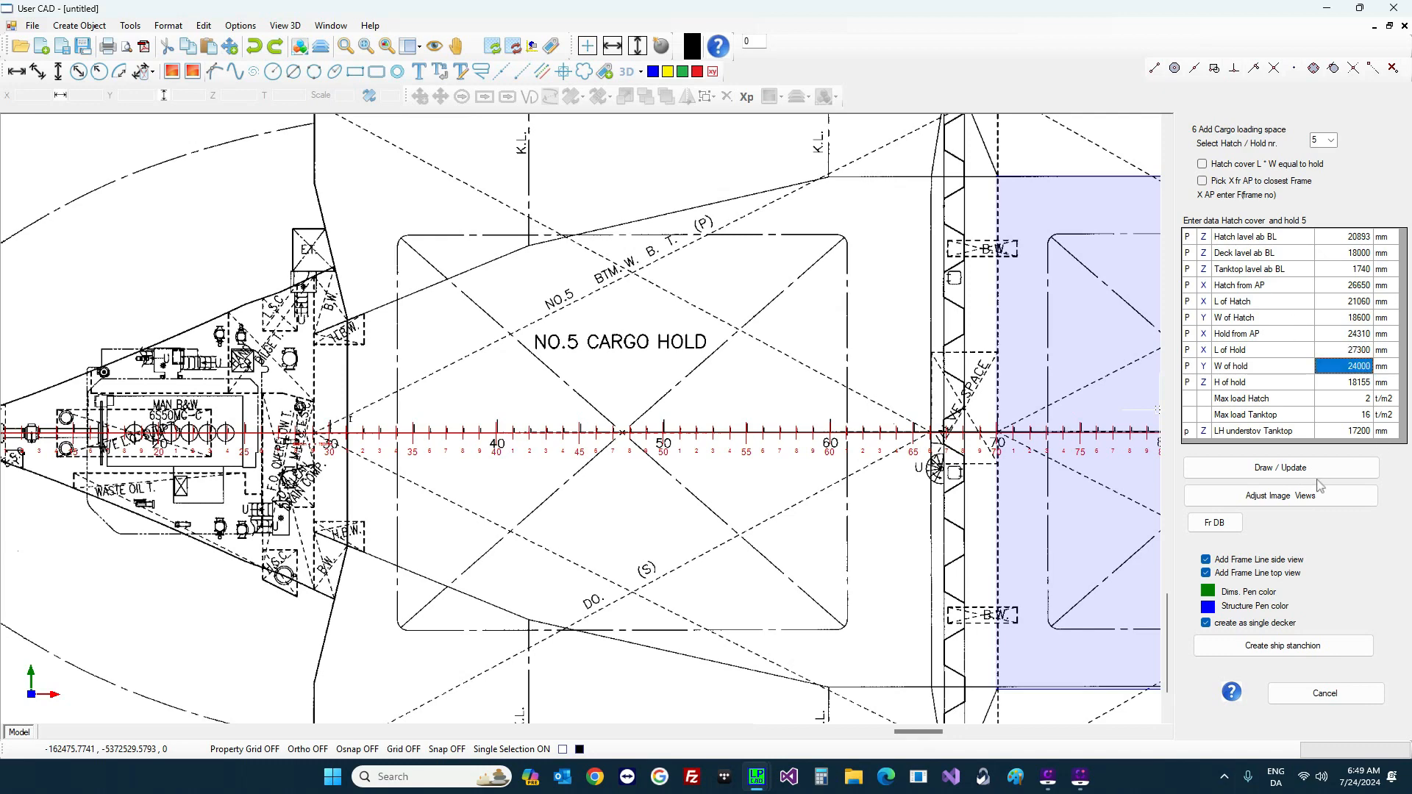
{"action": "left_click", "coordinate": [1280, 468]}
Step: Zoom out to review all five shaded cargo holds, NO.1 to NO.5, along the profile
{"action": "scroll", "coordinate": [508, 350], "scroll_direction": "down", "scroll_amount": 10}
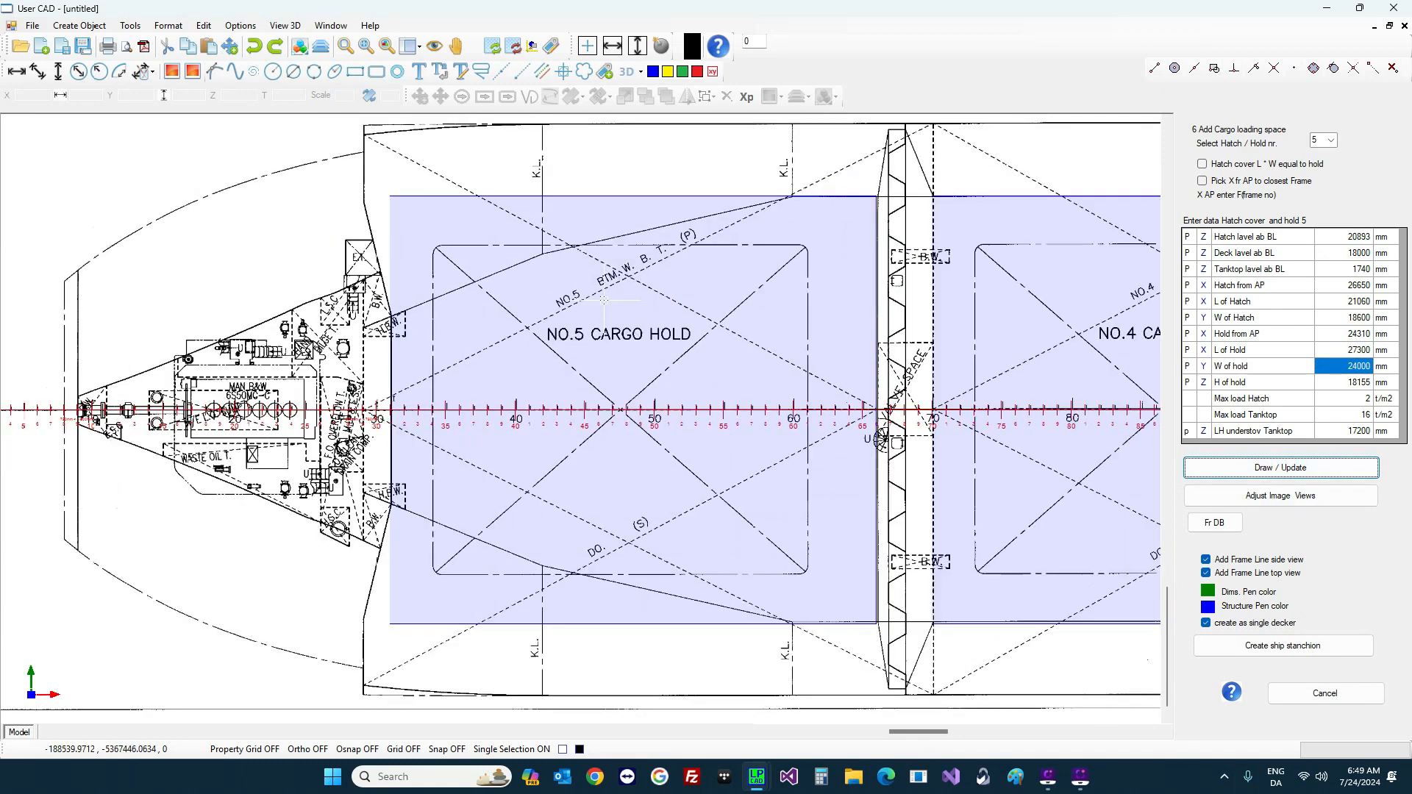
{"action": "scroll", "coordinate": [633, 357], "scroll_direction": "down", "scroll_amount": 2}
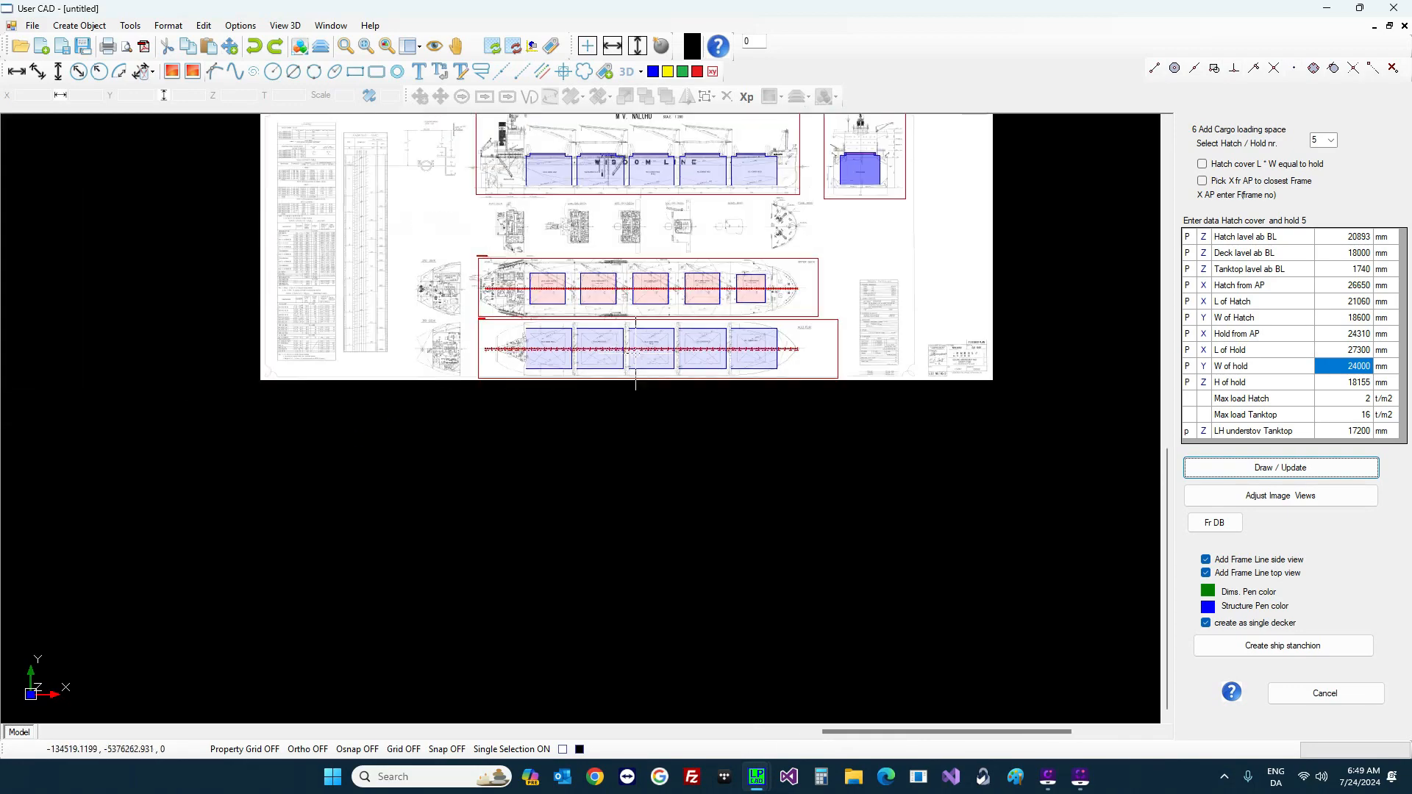
{"action": "scroll", "coordinate": [720, 183], "scroll_direction": "up", "scroll_amount": 2}
{"action": "scroll", "coordinate": [720, 184], "scroll_direction": "up", "scroll_amount": 2}
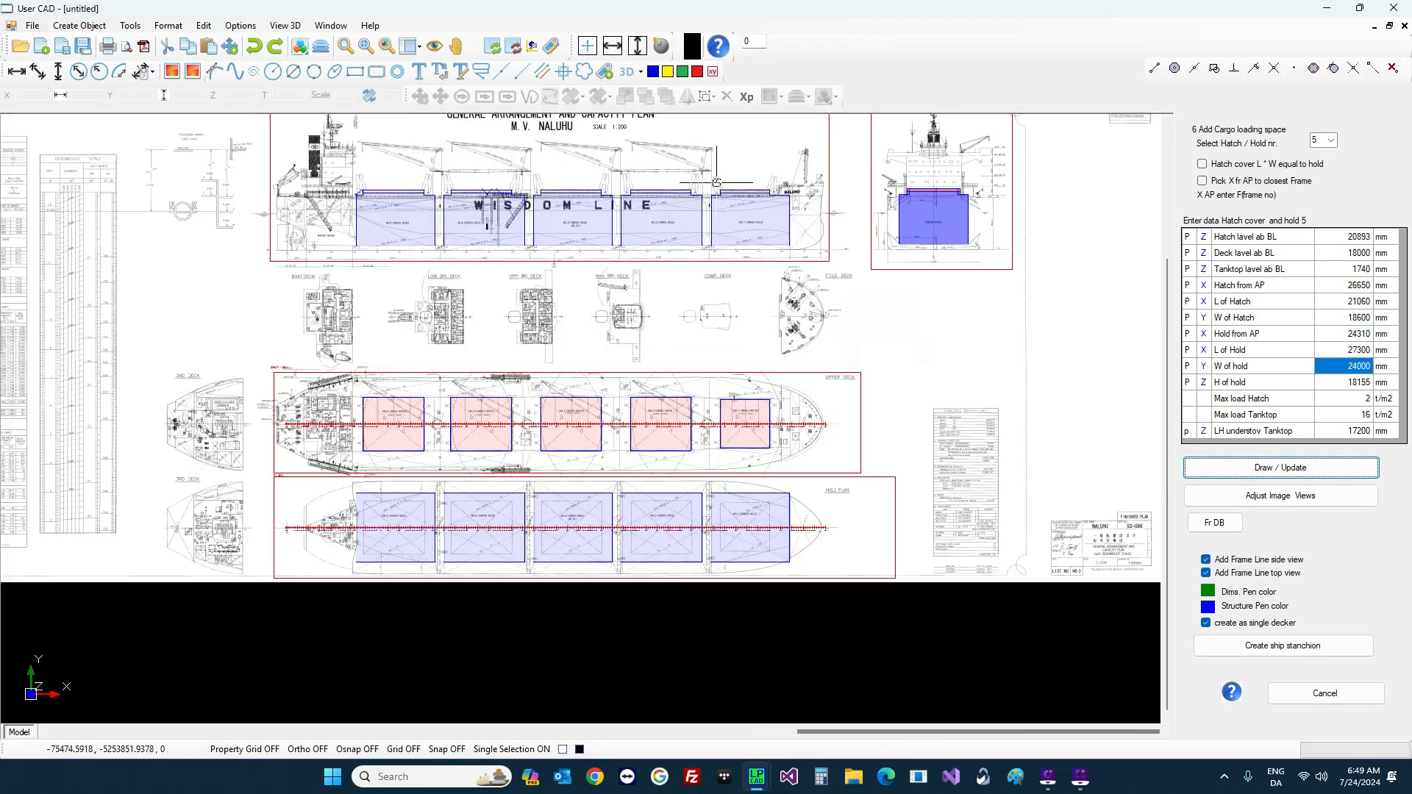
{"action": "scroll", "coordinate": [708, 190], "scroll_direction": "up", "scroll_amount": 2}
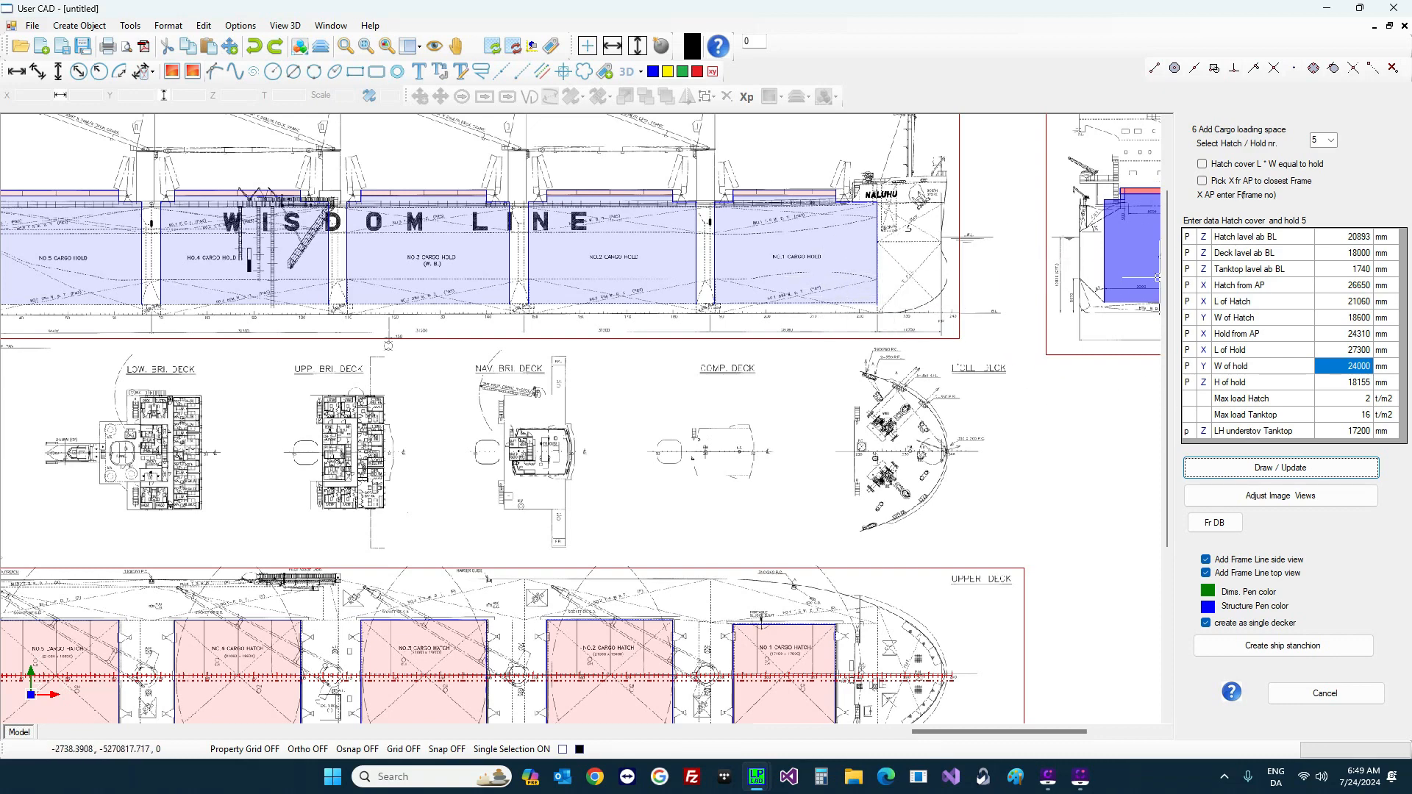
{"action": "left_click", "coordinate": [1332, 140]}
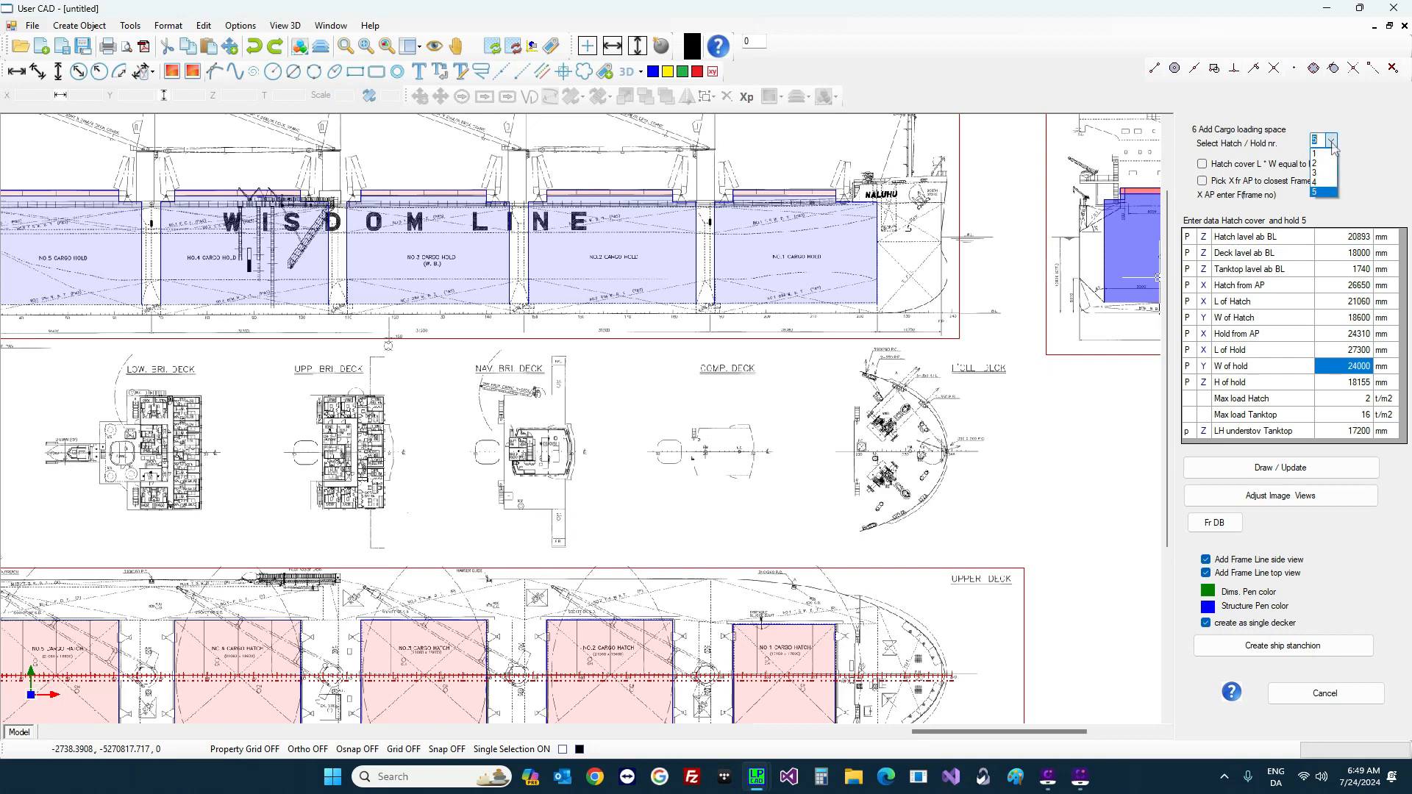
Step: Select hold 1 and pick its understow tanktop level from the cross-section
{"action": "left_click", "coordinate": [1323, 155]}
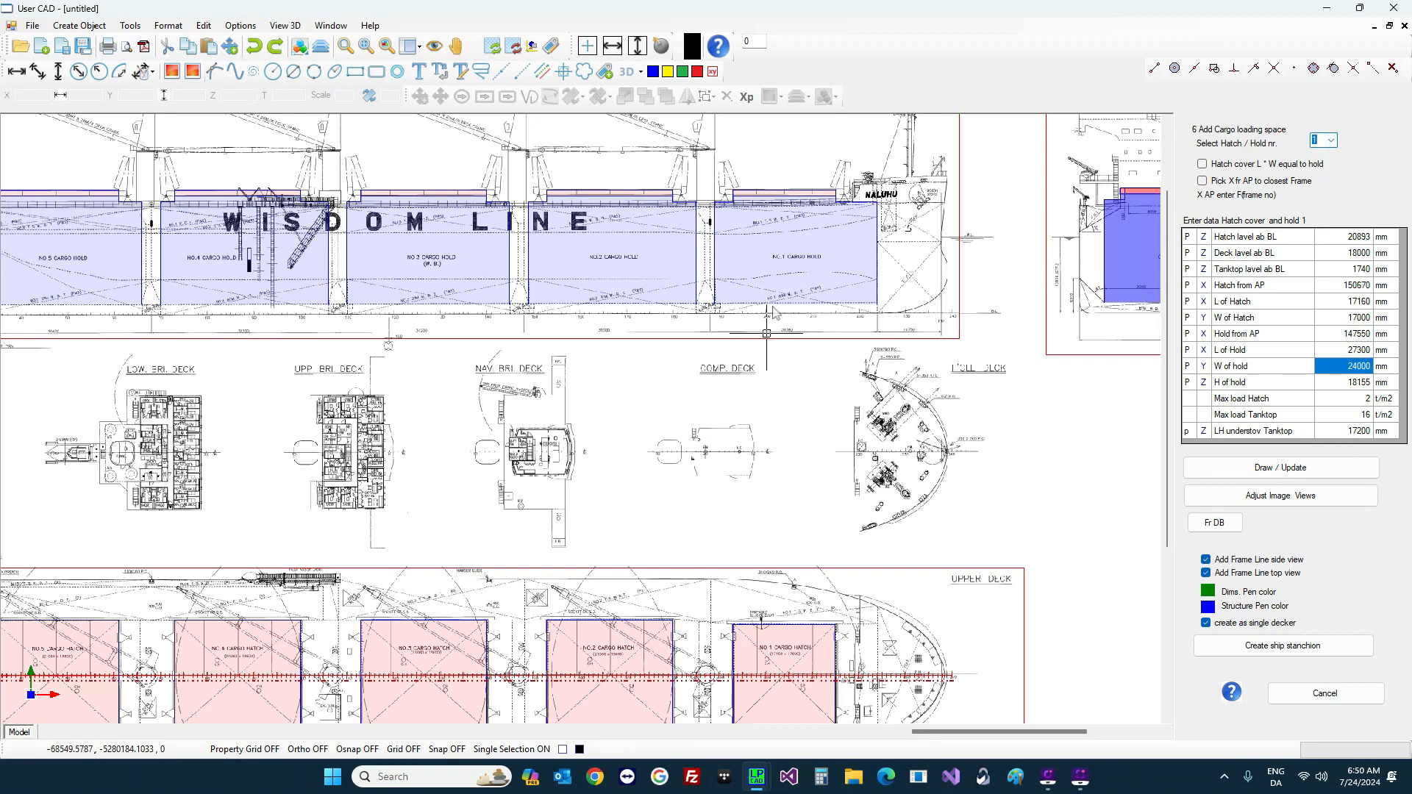
{"action": "scroll", "coordinate": [774, 287], "scroll_direction": "down", "scroll_amount": 2}
{"action": "scroll", "coordinate": [1064, 229], "scroll_direction": "up", "scroll_amount": 4}
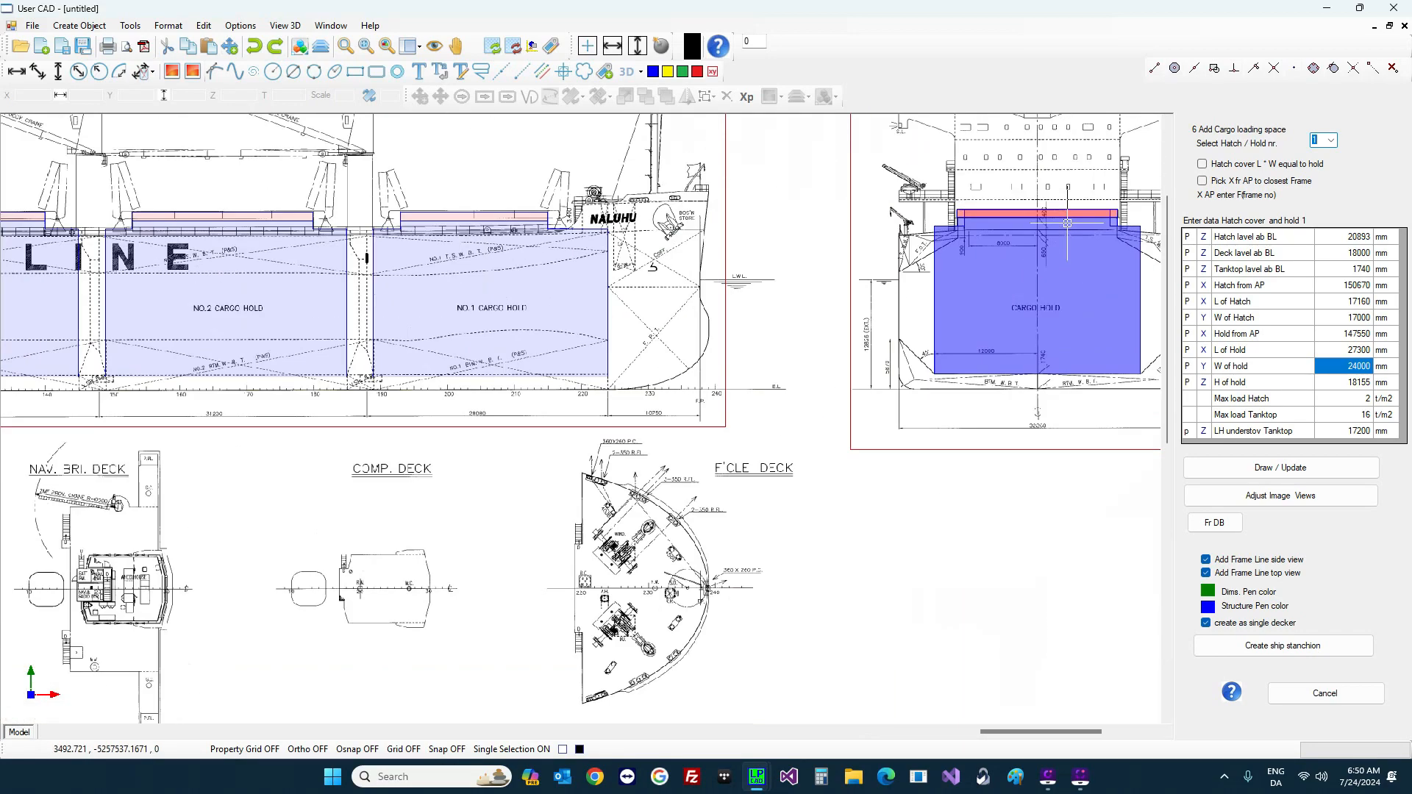
{"action": "left_click", "coordinate": [1187, 431]}
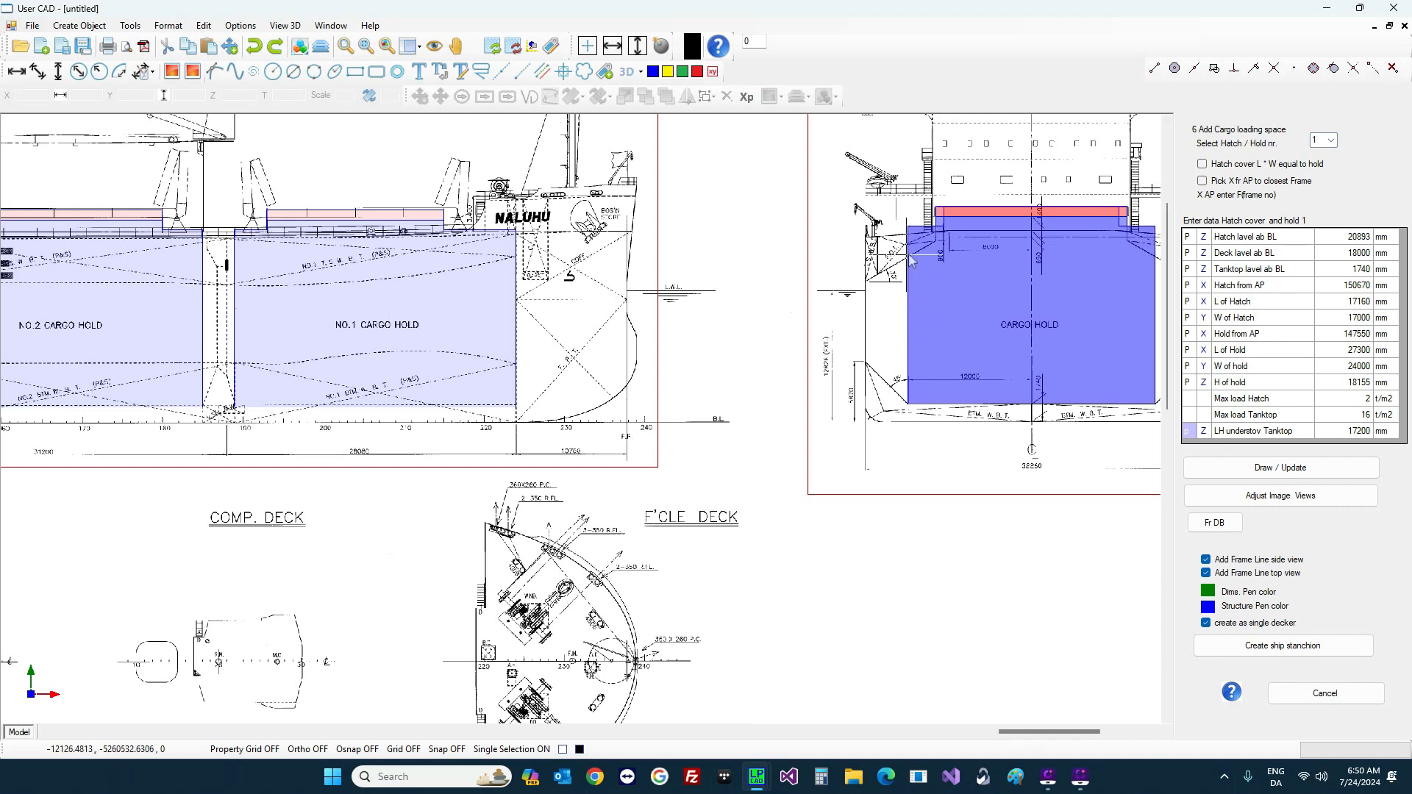
{"action": "left_click", "coordinate": [921, 275]}
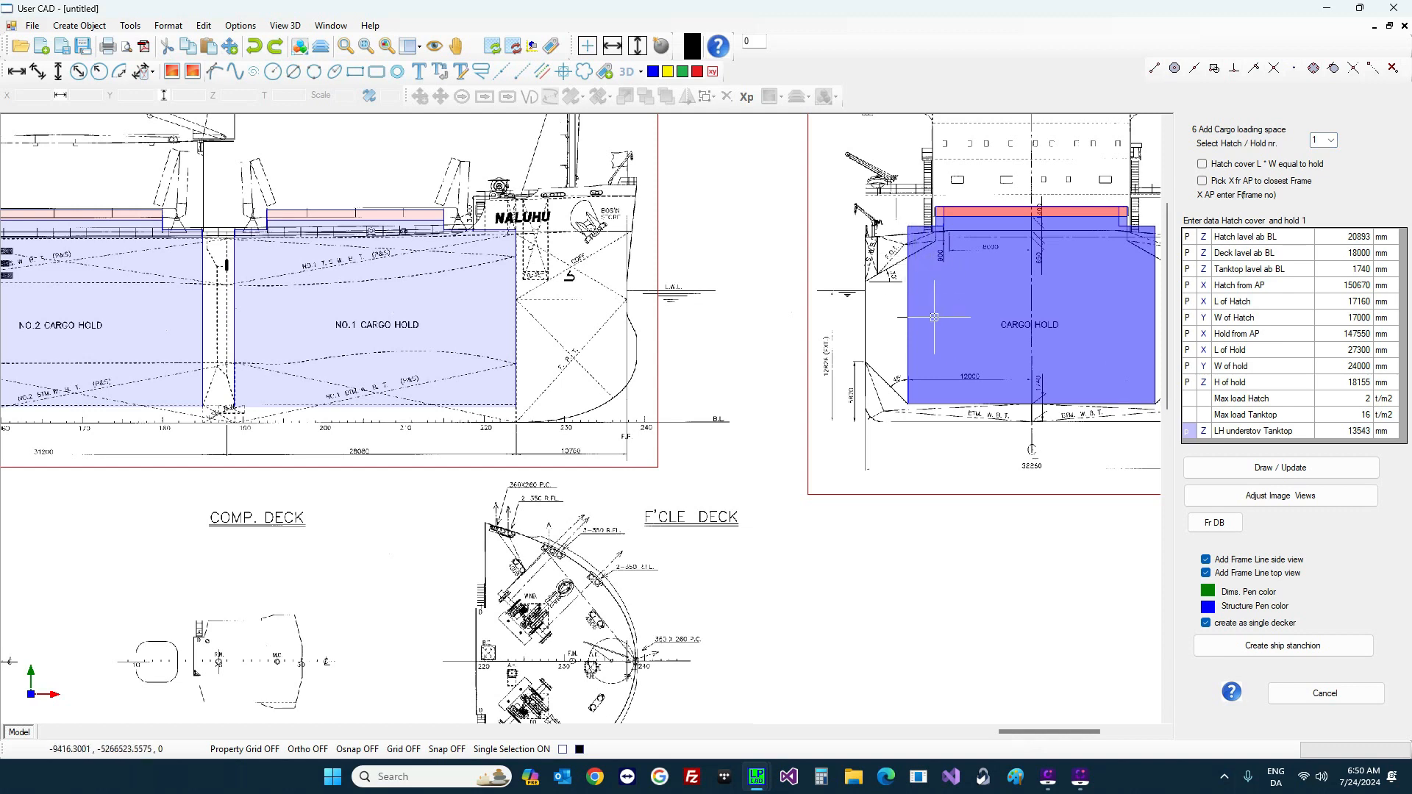
{"action": "key", "text": "Return"}
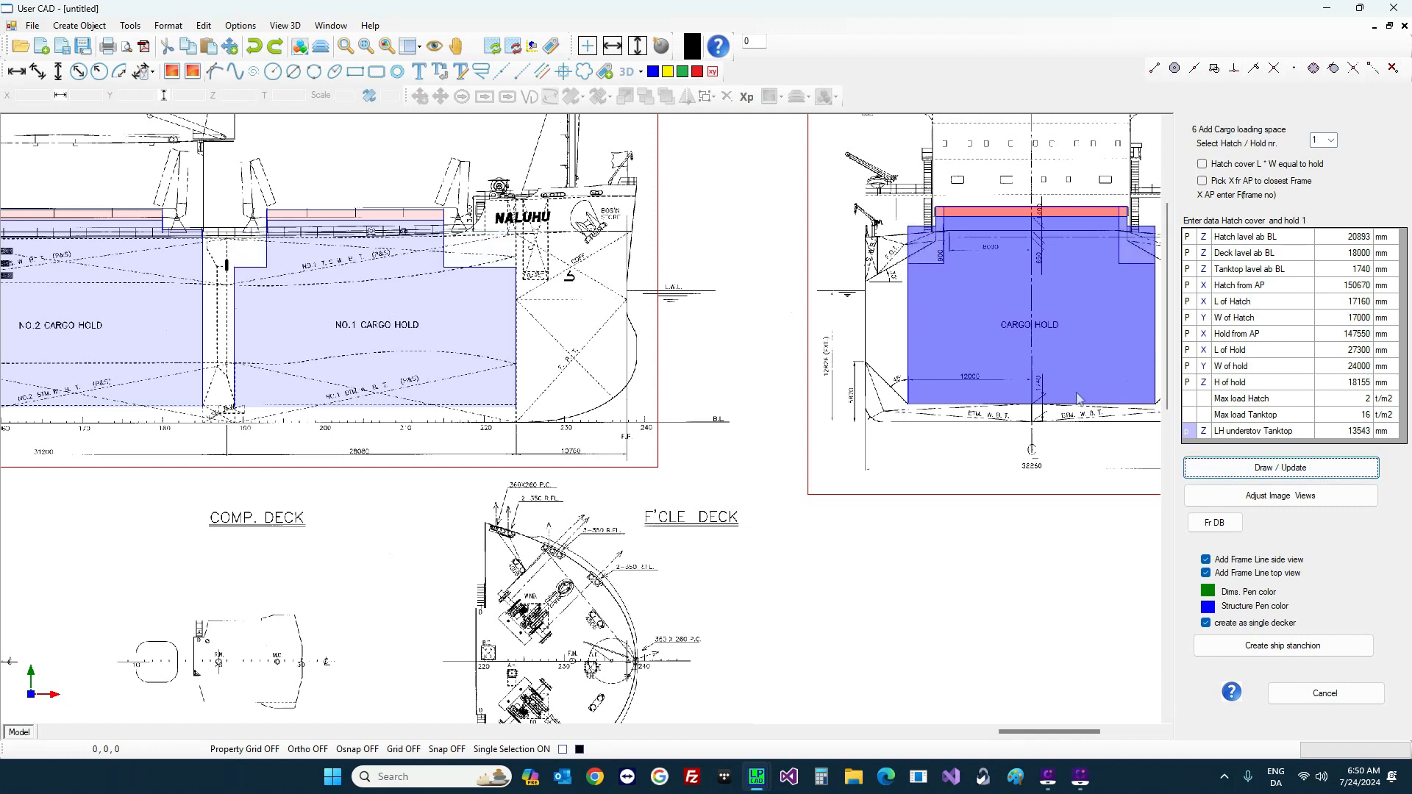
Step: Round hold 1's LH understov Tanktop to 13500 mm and redraw the hold
{"action": "left_click", "coordinate": [1343, 432]}
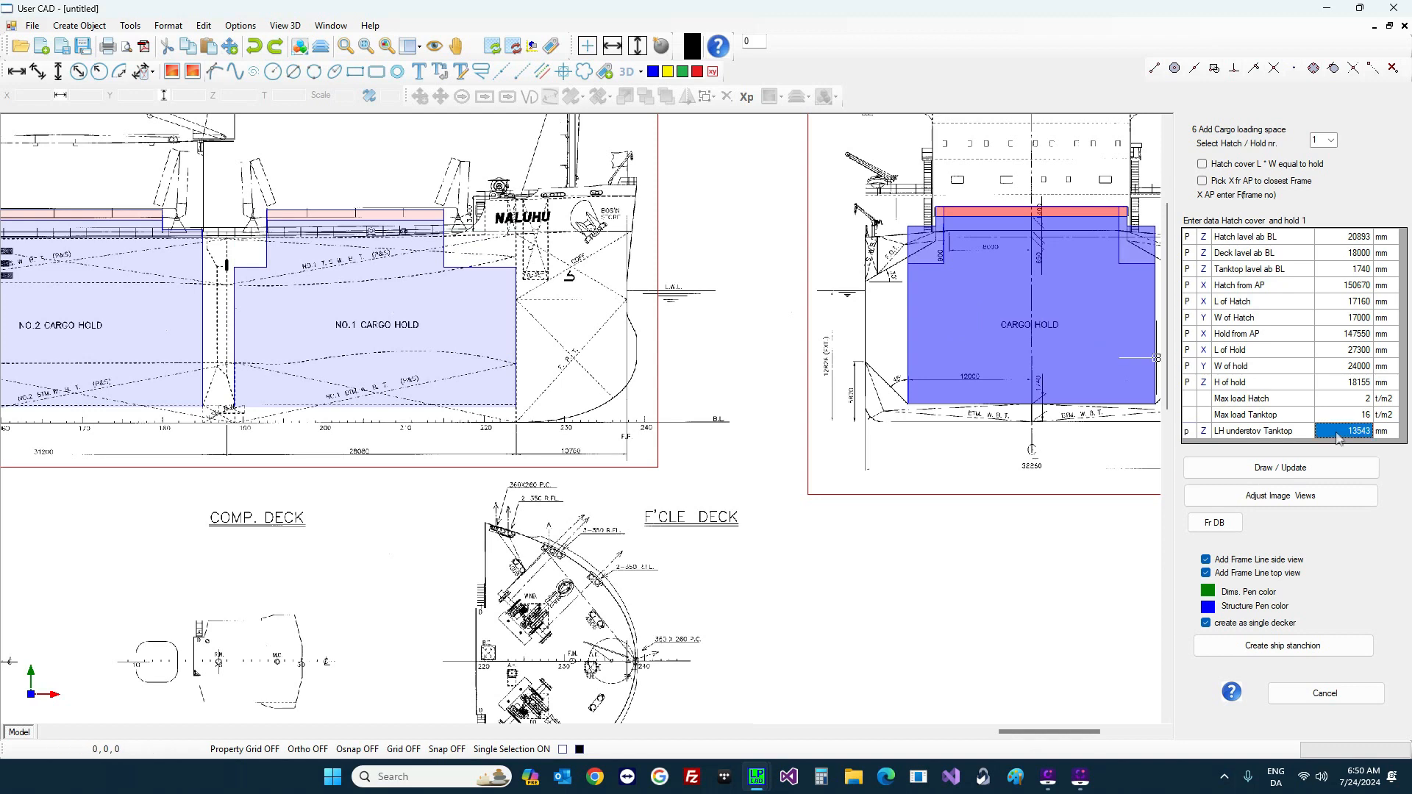
{"action": "type", "text": "13"}
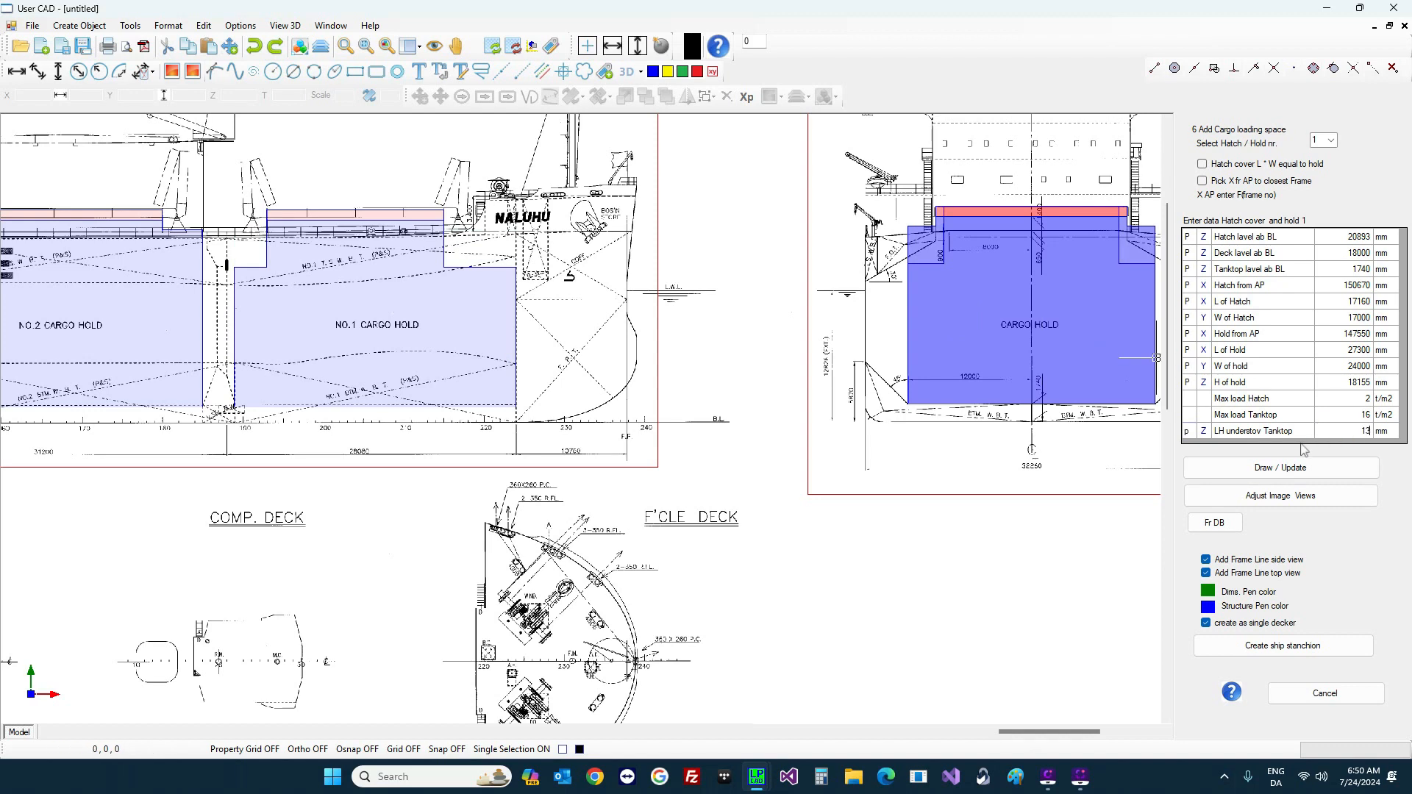
{"action": "key", "text": "Return"}
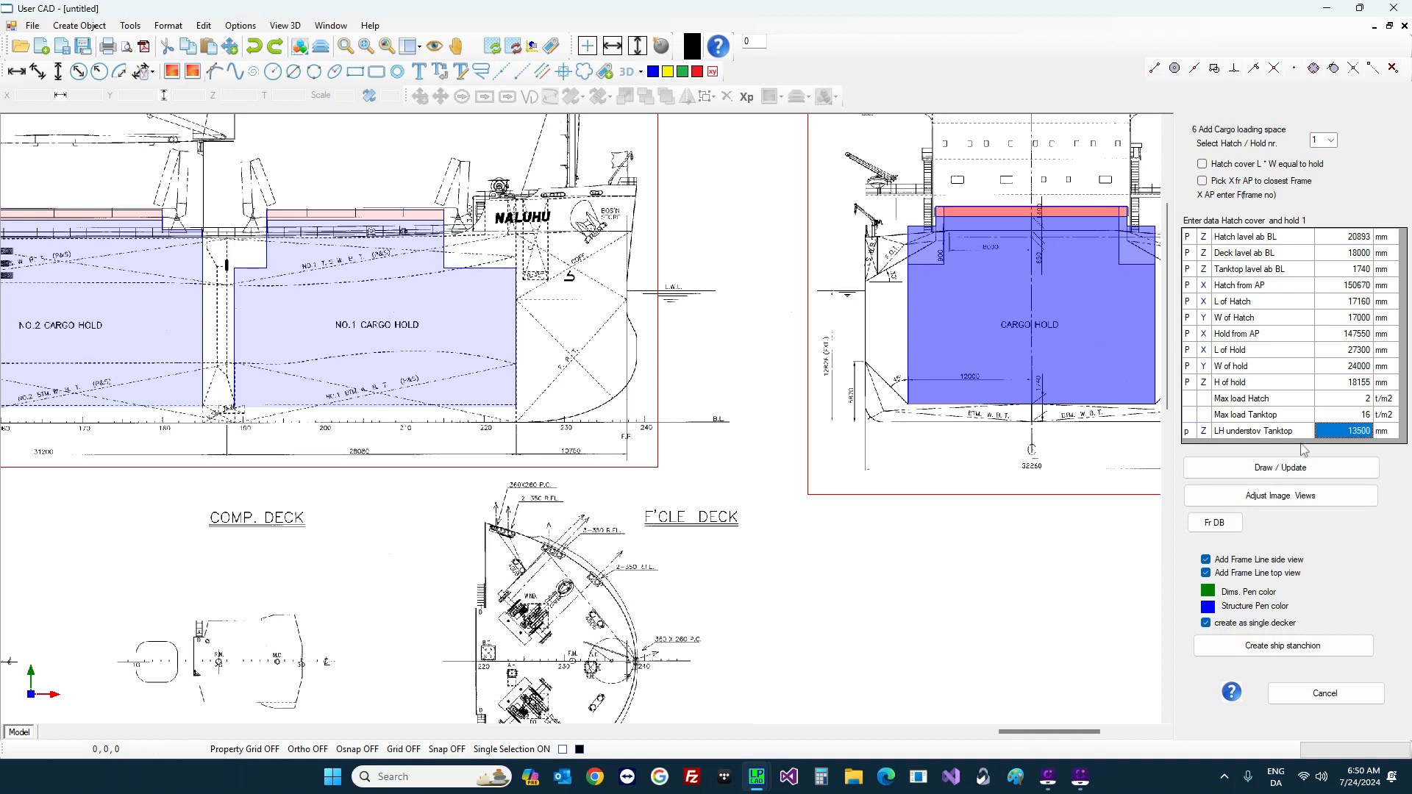
{"action": "left_click", "coordinate": [1309, 469]}
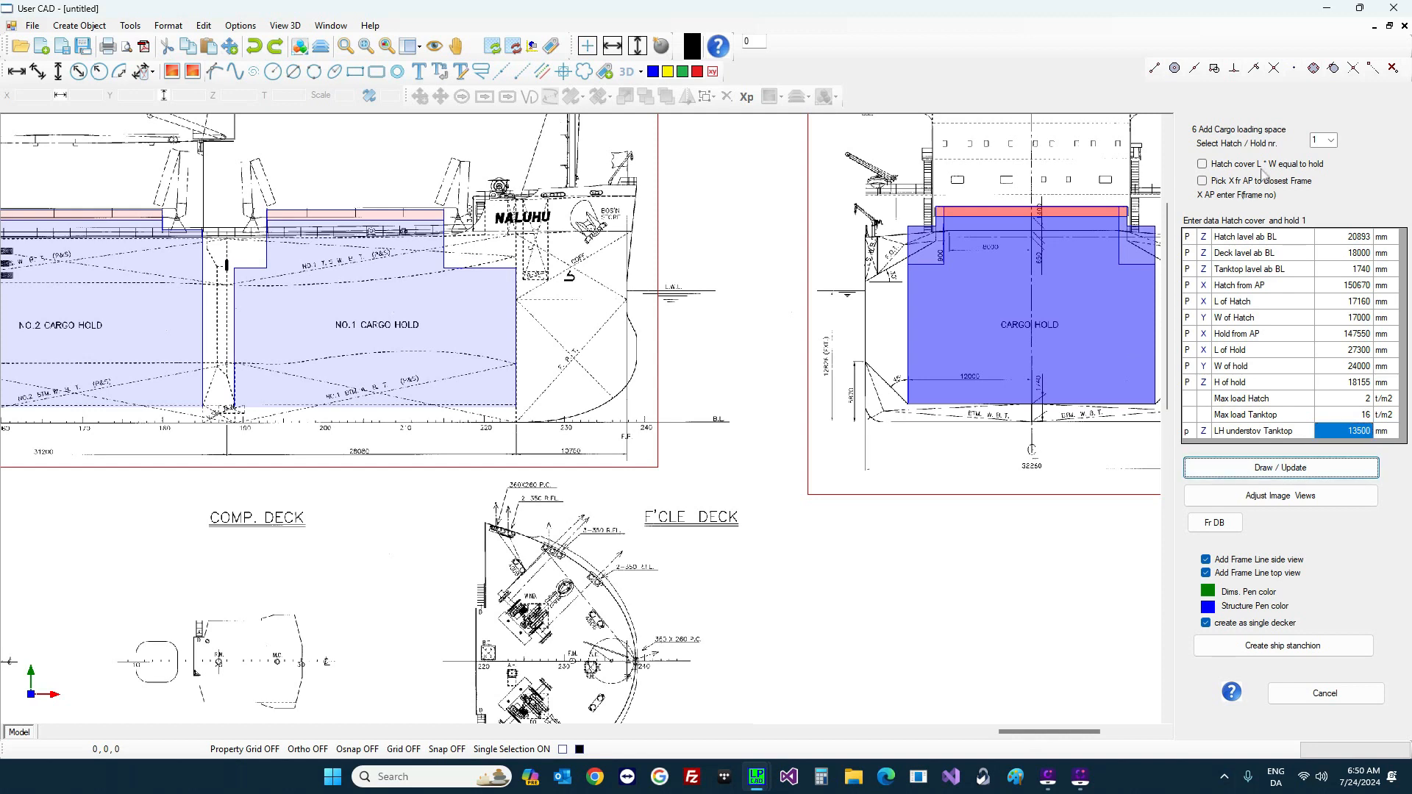
{"action": "left_click", "coordinate": [1330, 141]}
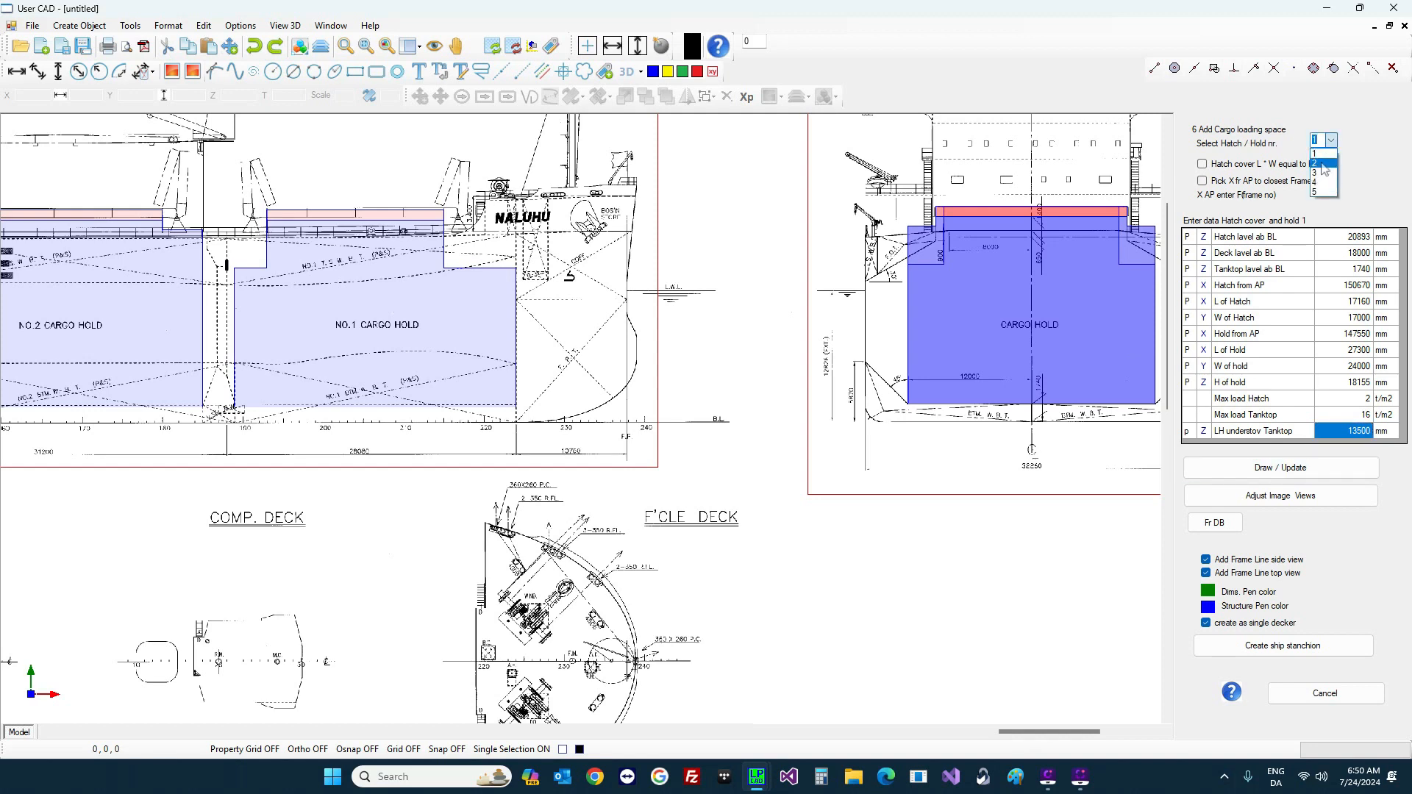
Step: Set the LH understov Tanktop to 13500 mm for holds 2 and 3
{"action": "left_click", "coordinate": [1324, 167]}
{"action": "left_click", "coordinate": [1332, 436]}
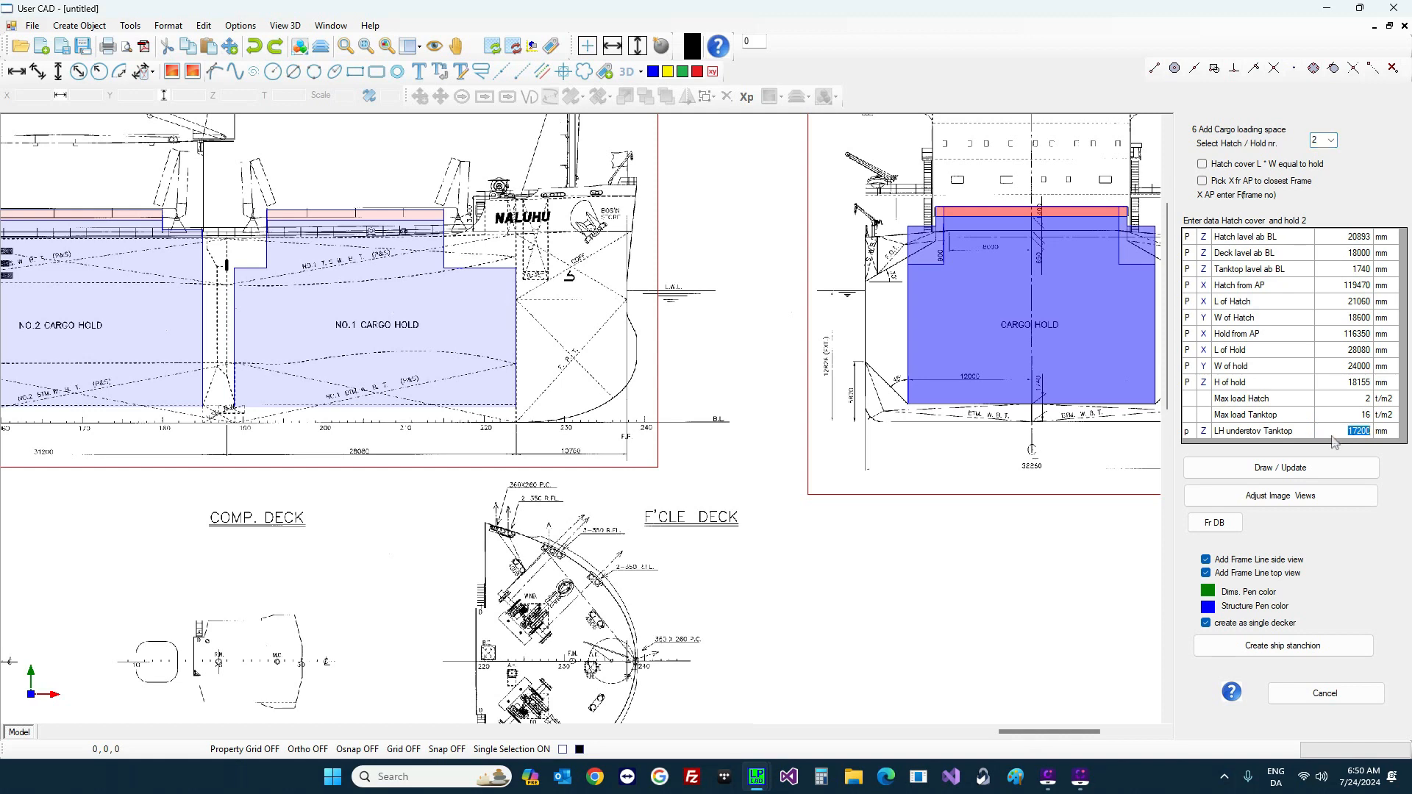
{"action": "type", "text": "13500"}
{"action": "key", "text": "Return"}
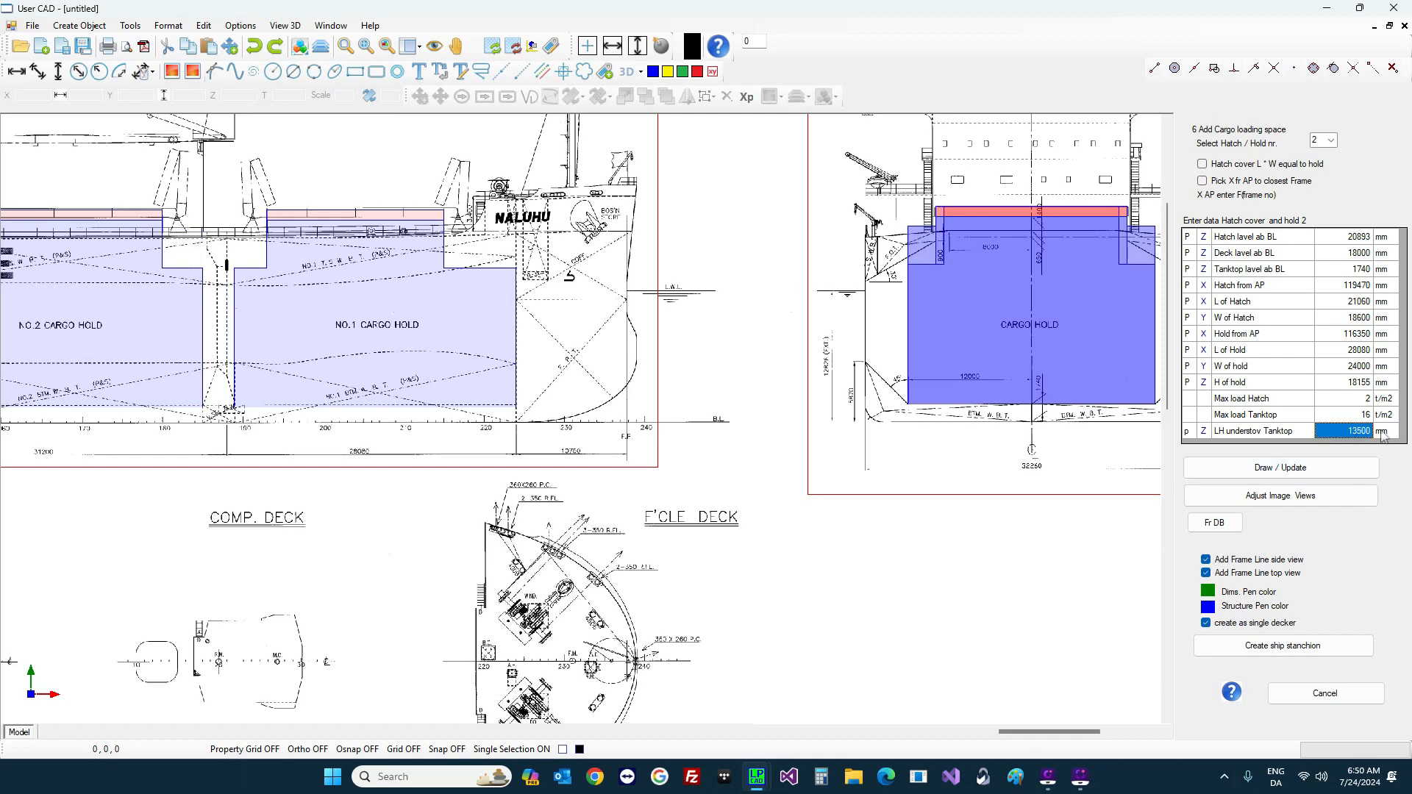
{"action": "scroll", "coordinate": [570, 359], "scroll_direction": "down", "scroll_amount": 3}
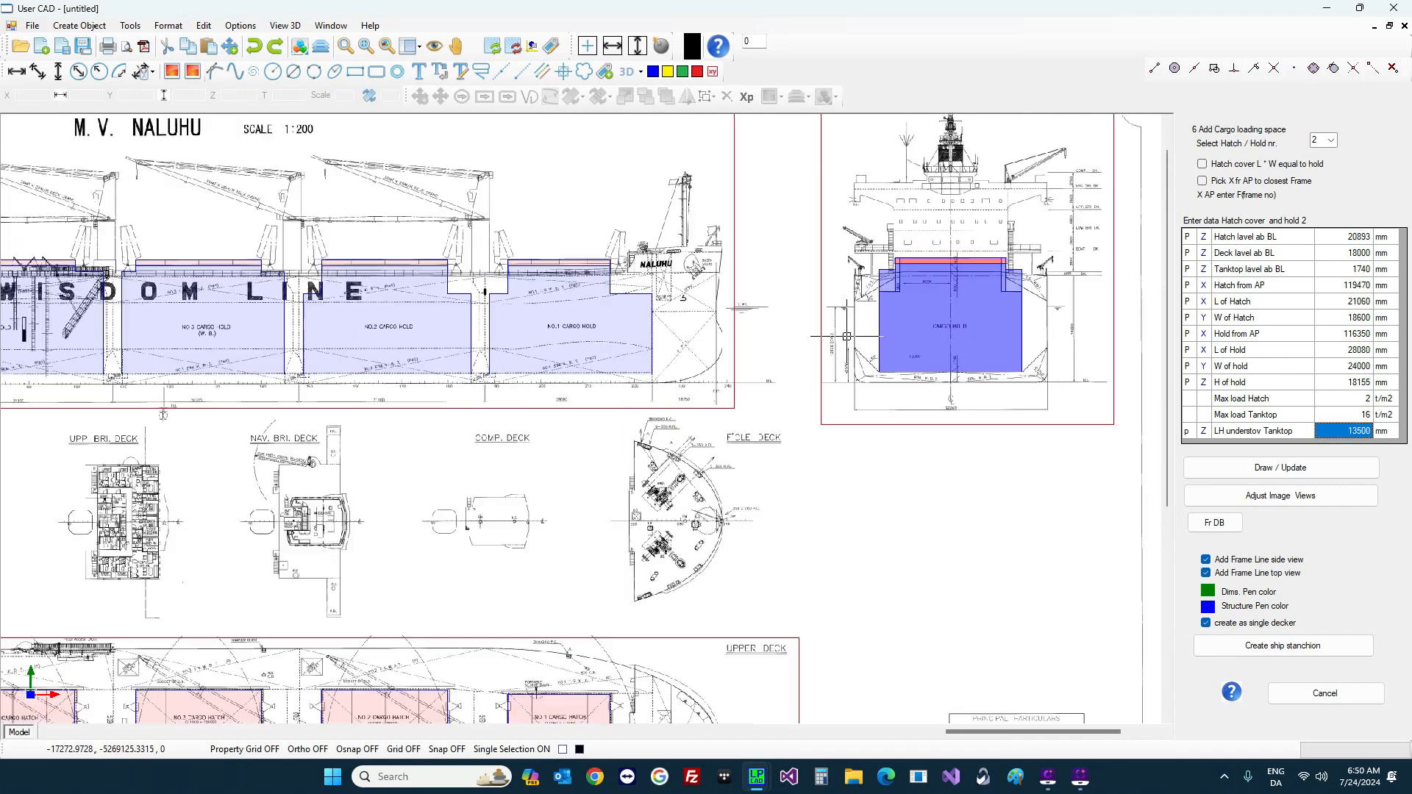
{"action": "left_click", "coordinate": [1329, 141]}
{"action": "left_click", "coordinate": [1323, 172]}
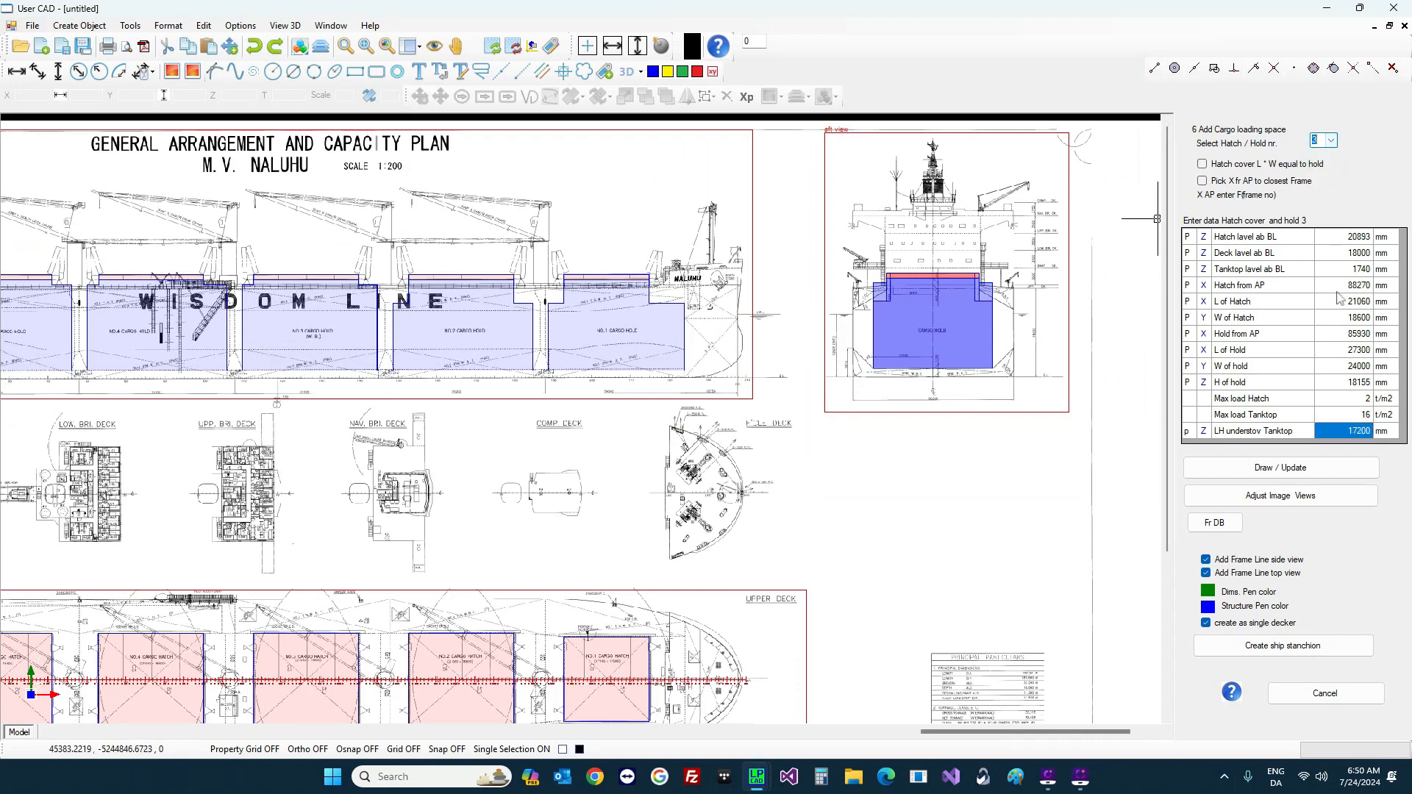
{"action": "left_click", "coordinate": [1349, 432]}
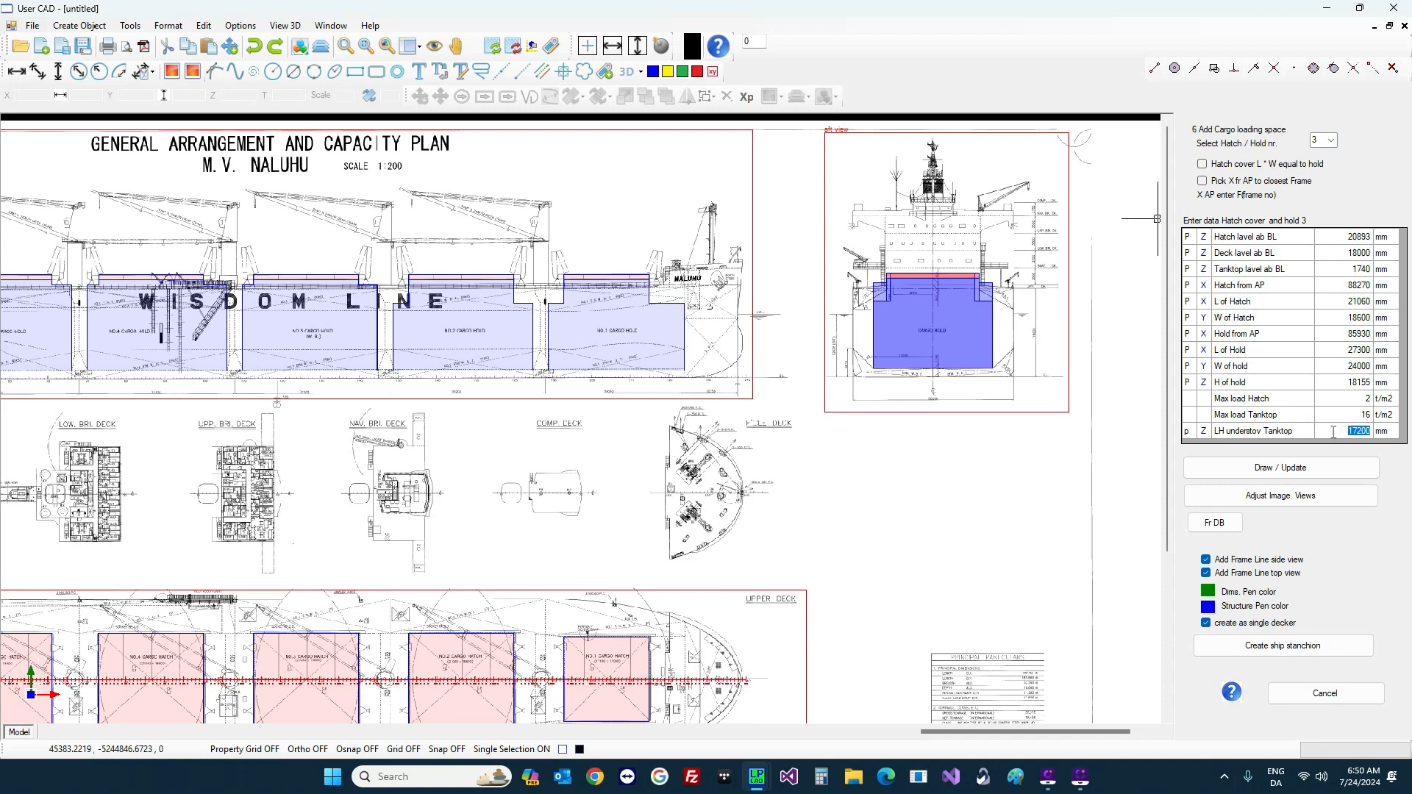
{"action": "type", "text": "1"}
{"action": "key", "text": "Return"}
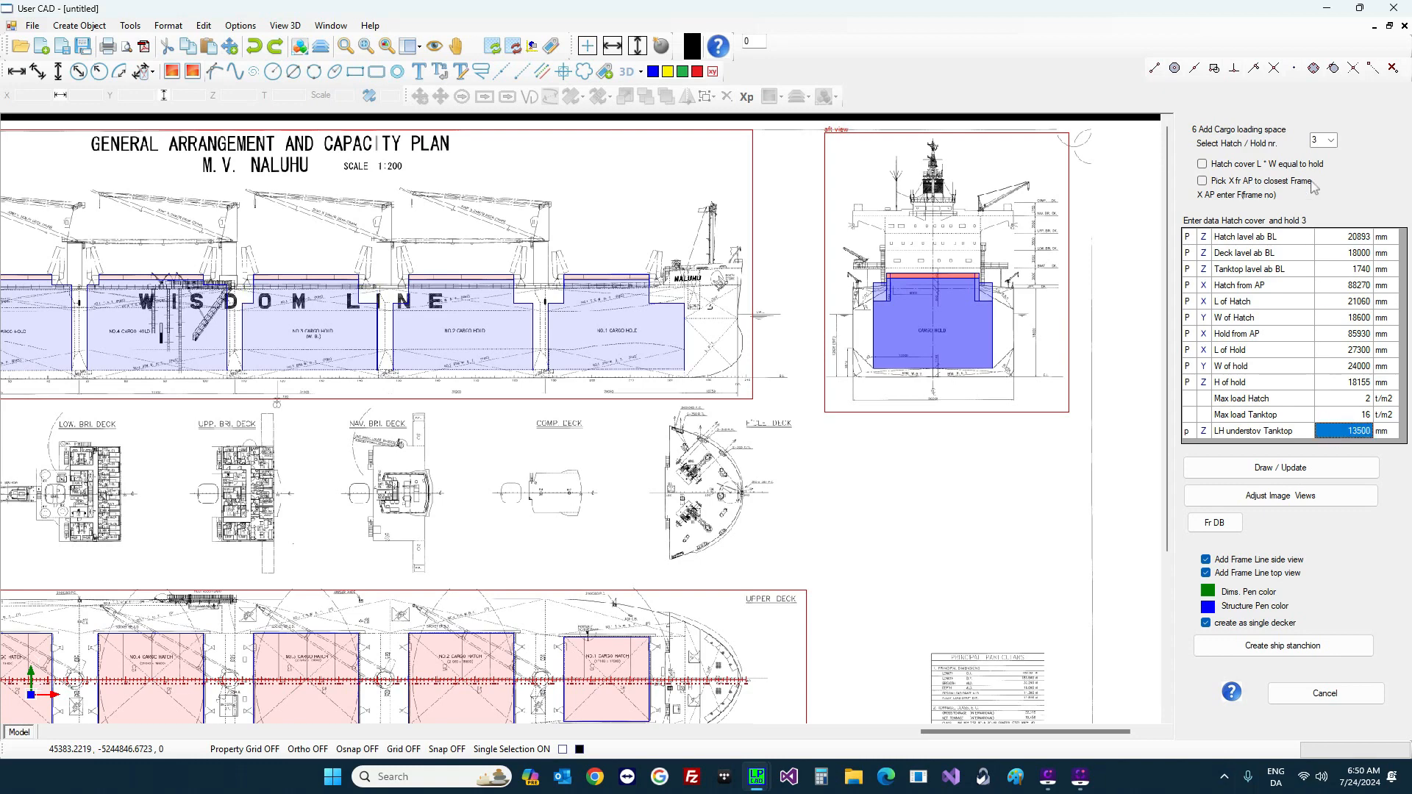
Step: Set the LH understov Tanktop to 13500 mm for holds 4 and 5
{"action": "left_click", "coordinate": [1331, 140]}
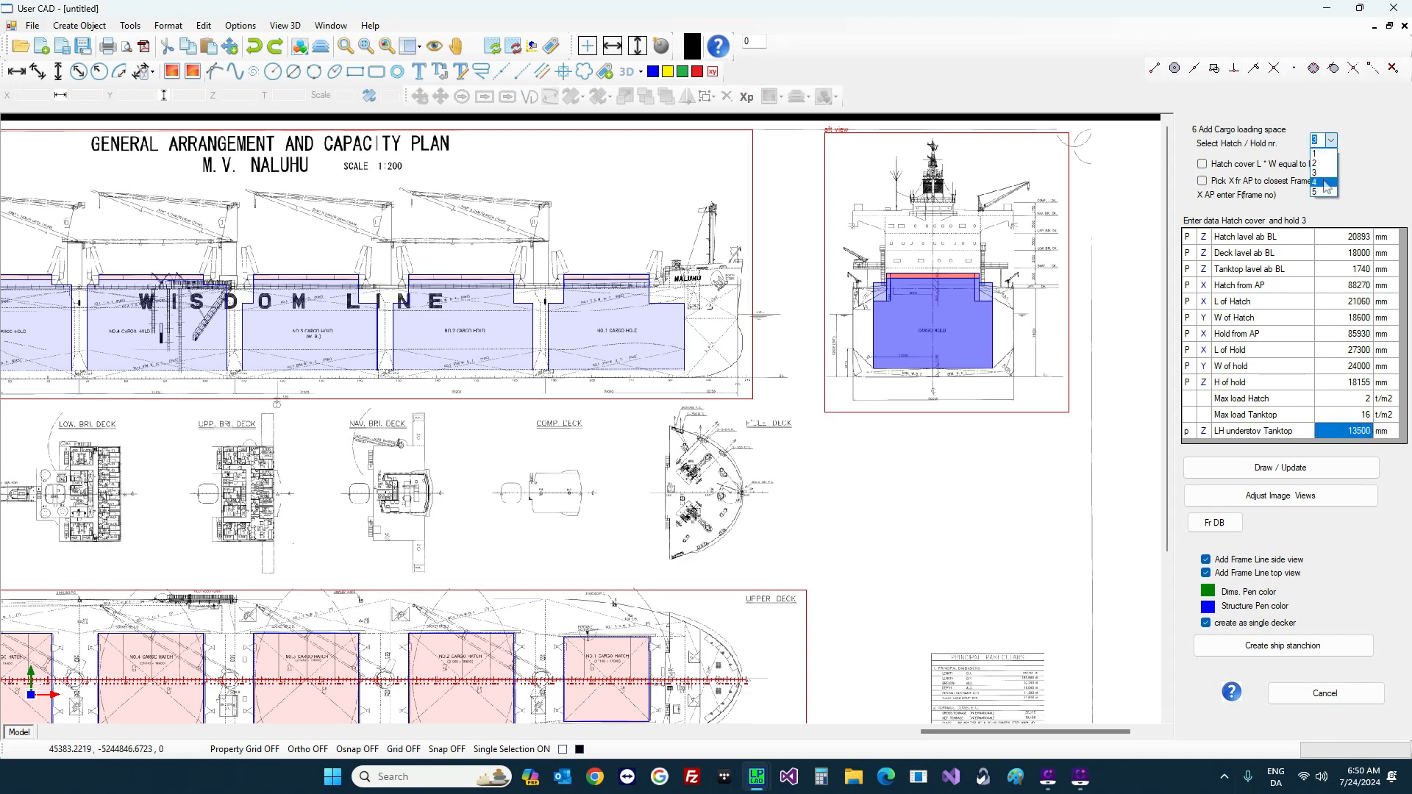
{"action": "left_click", "coordinate": [1324, 181]}
{"action": "left_click", "coordinate": [1343, 433]}
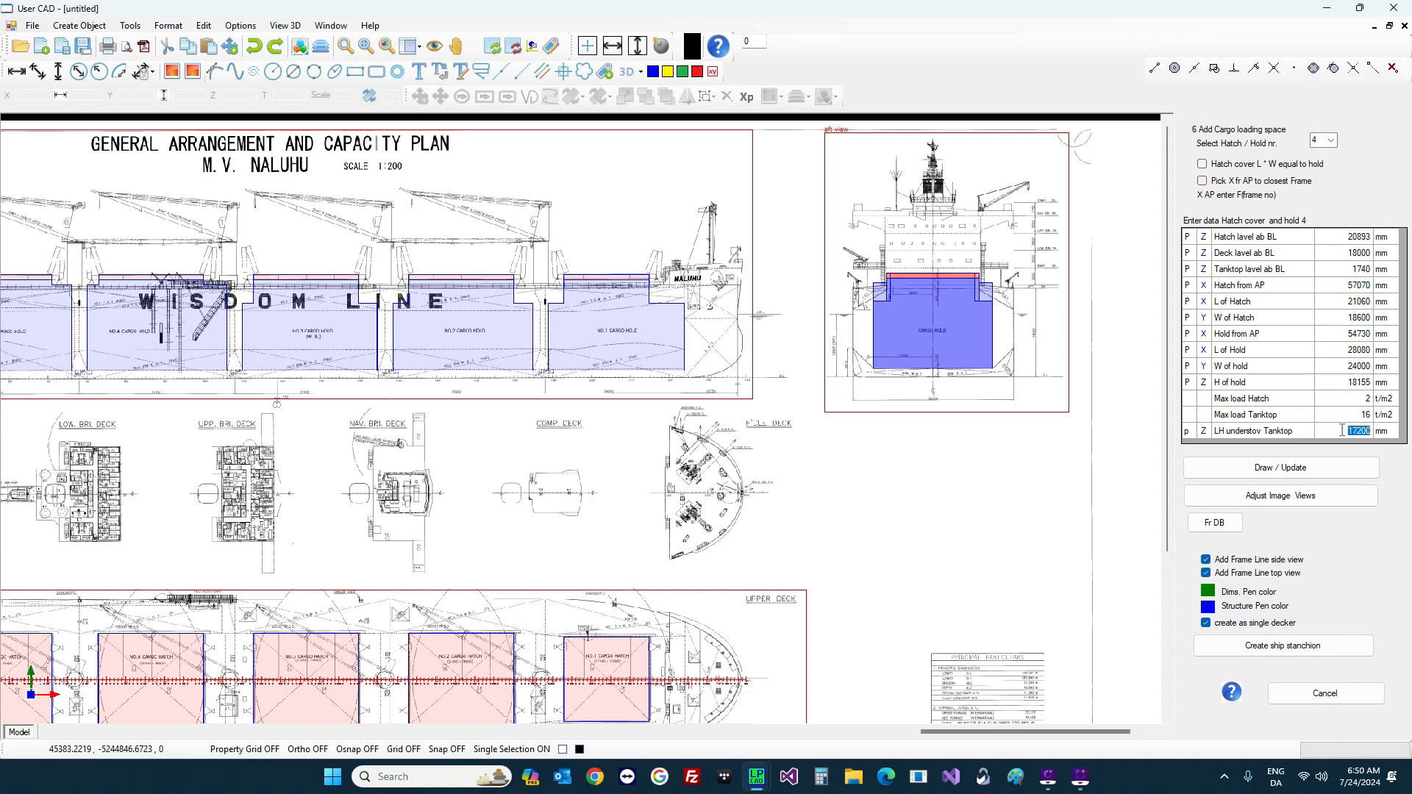
{"action": "type", "text": "1"}
{"action": "key", "text": "Return"}
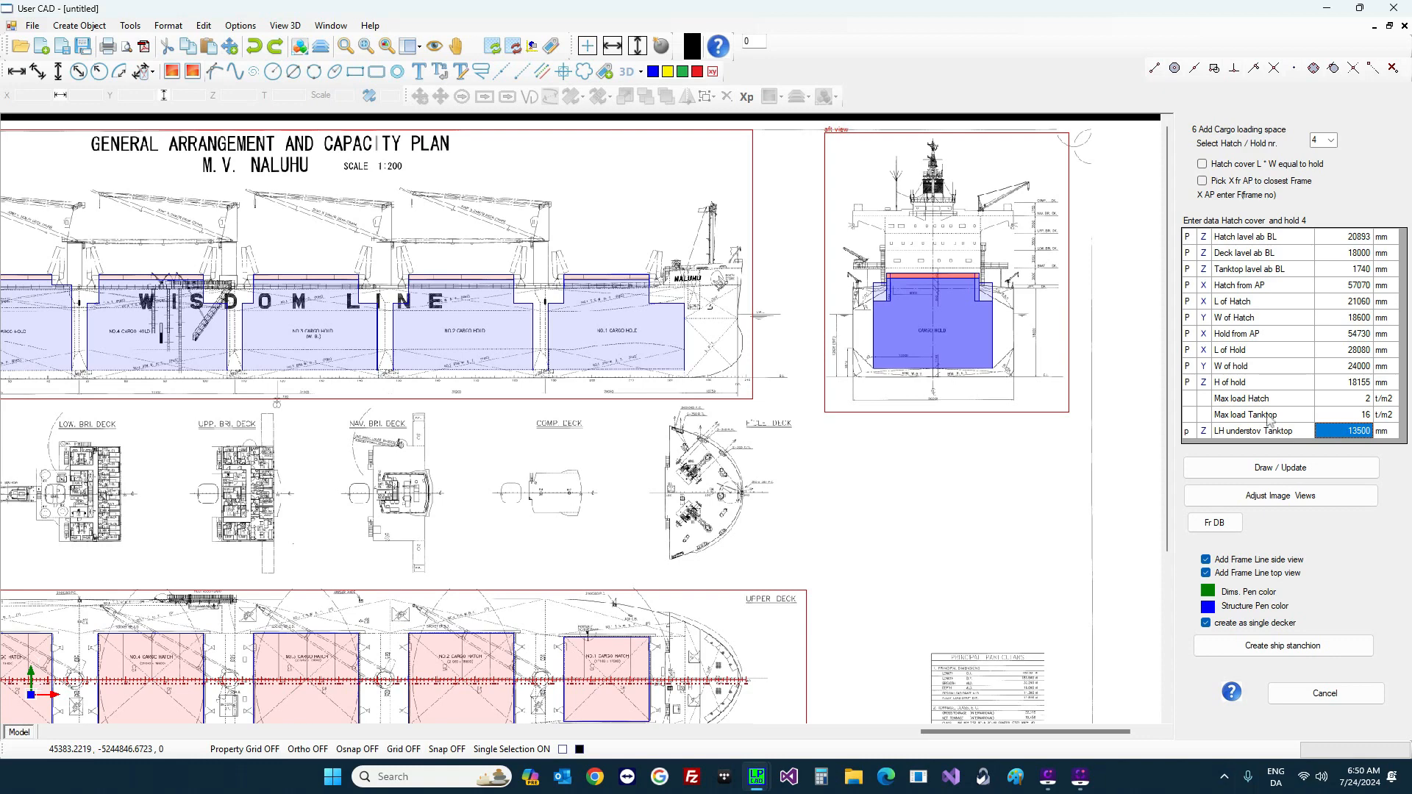
{"action": "left_click", "coordinate": [1331, 140]}
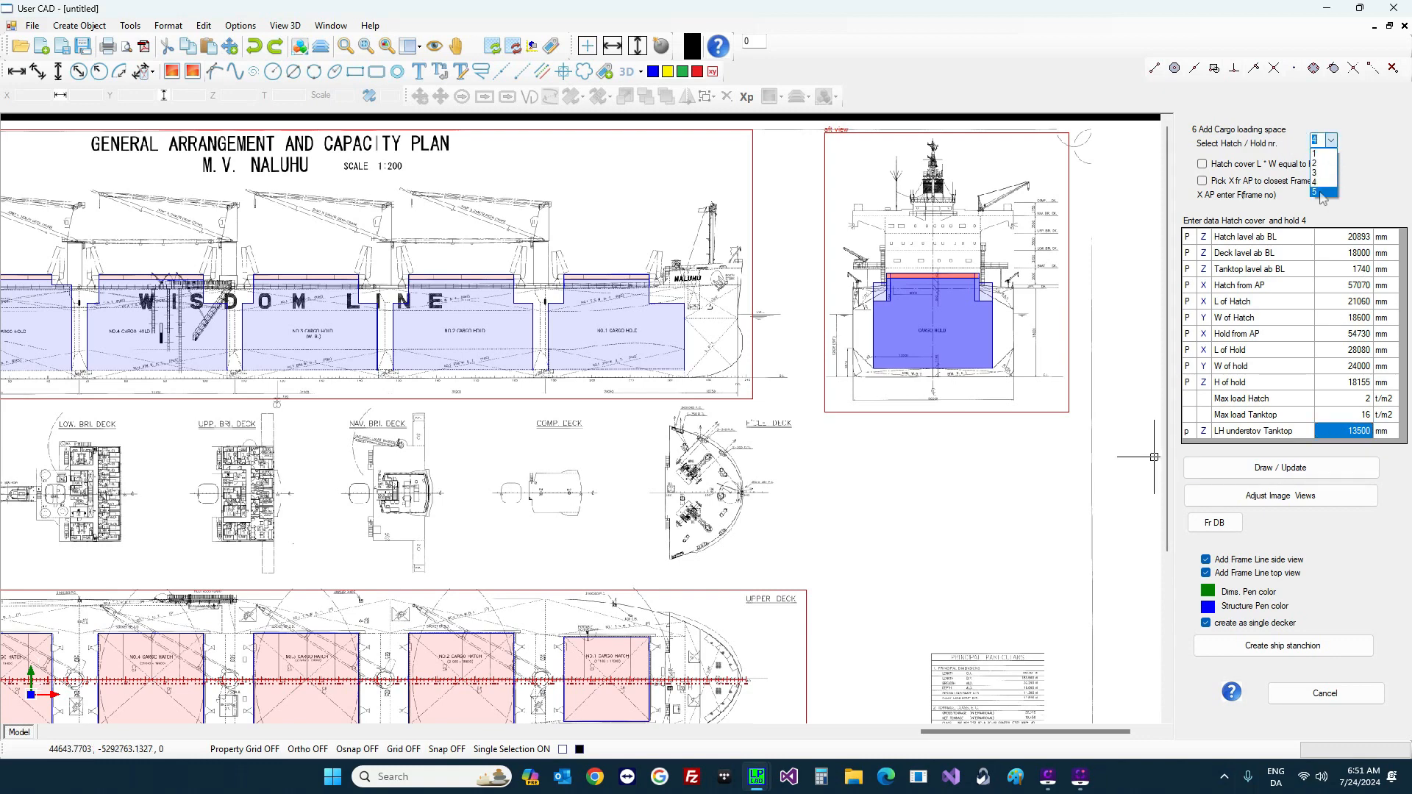
{"action": "left_click", "coordinate": [1325, 205]}
{"action": "left_click", "coordinate": [1353, 432]}
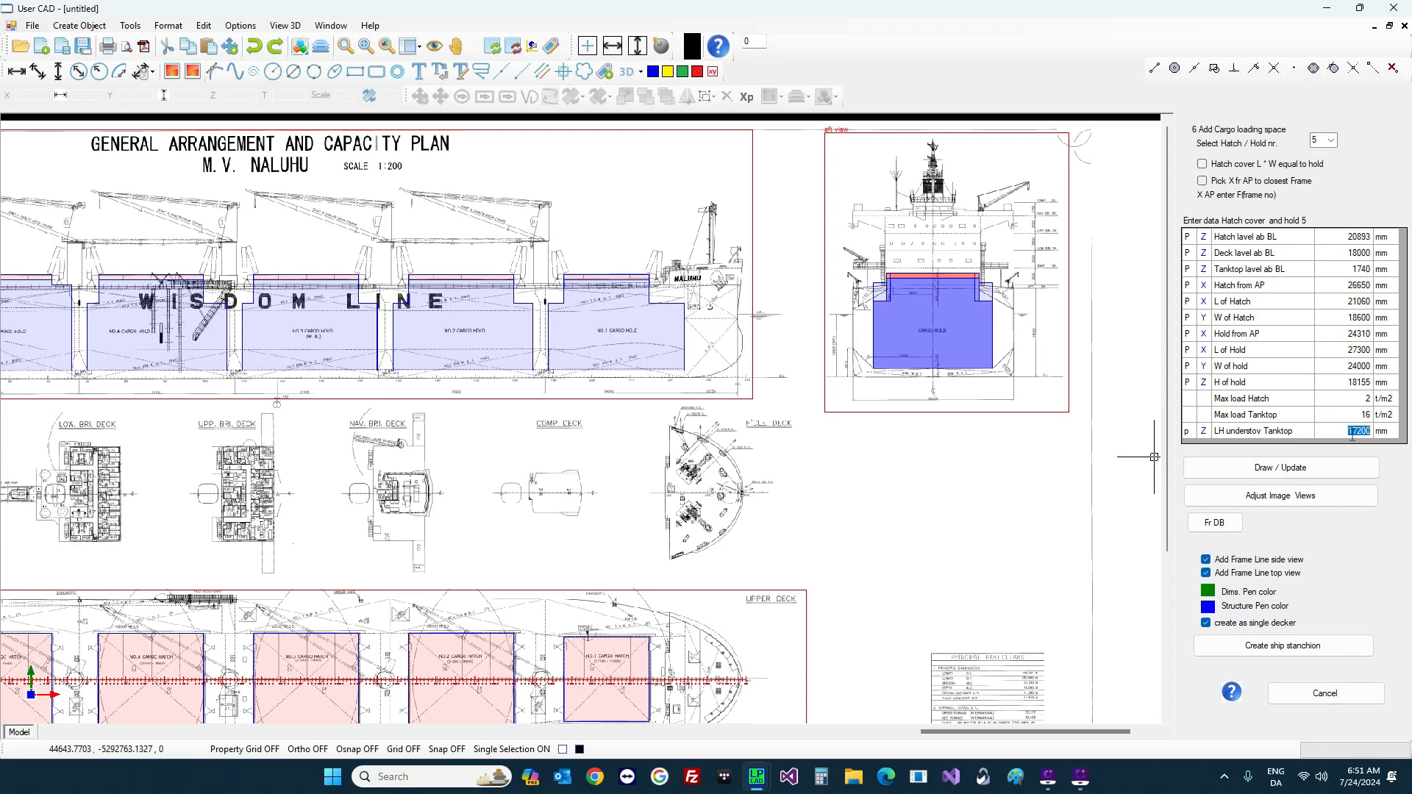
{"action": "type", "text": "13500"}
{"action": "key", "text": "Return"}
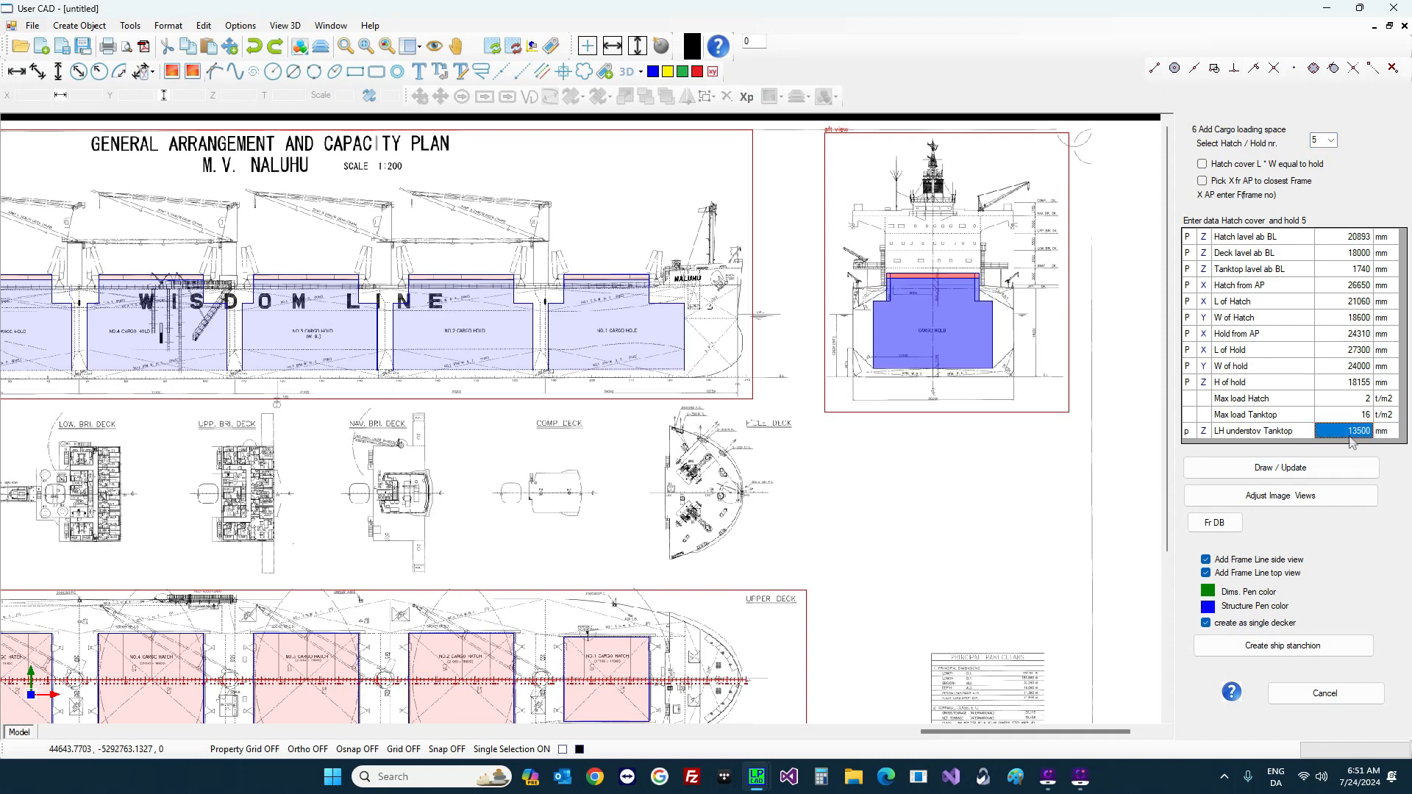
{"action": "scroll", "coordinate": [981, 375], "scroll_direction": "down", "scroll_amount": 2}
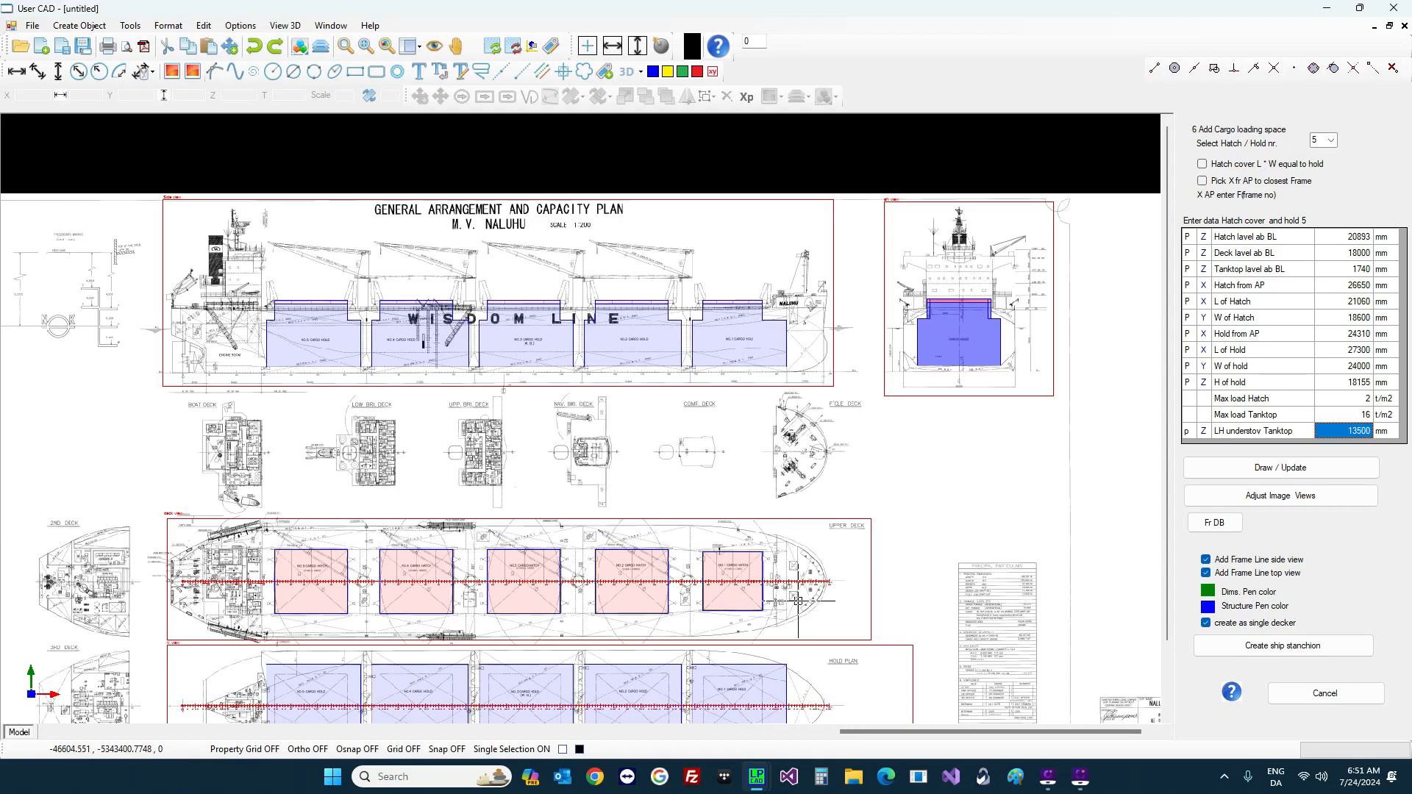
{"action": "scroll", "coordinate": [573, 465], "scroll_direction": "down", "scroll_amount": 2}
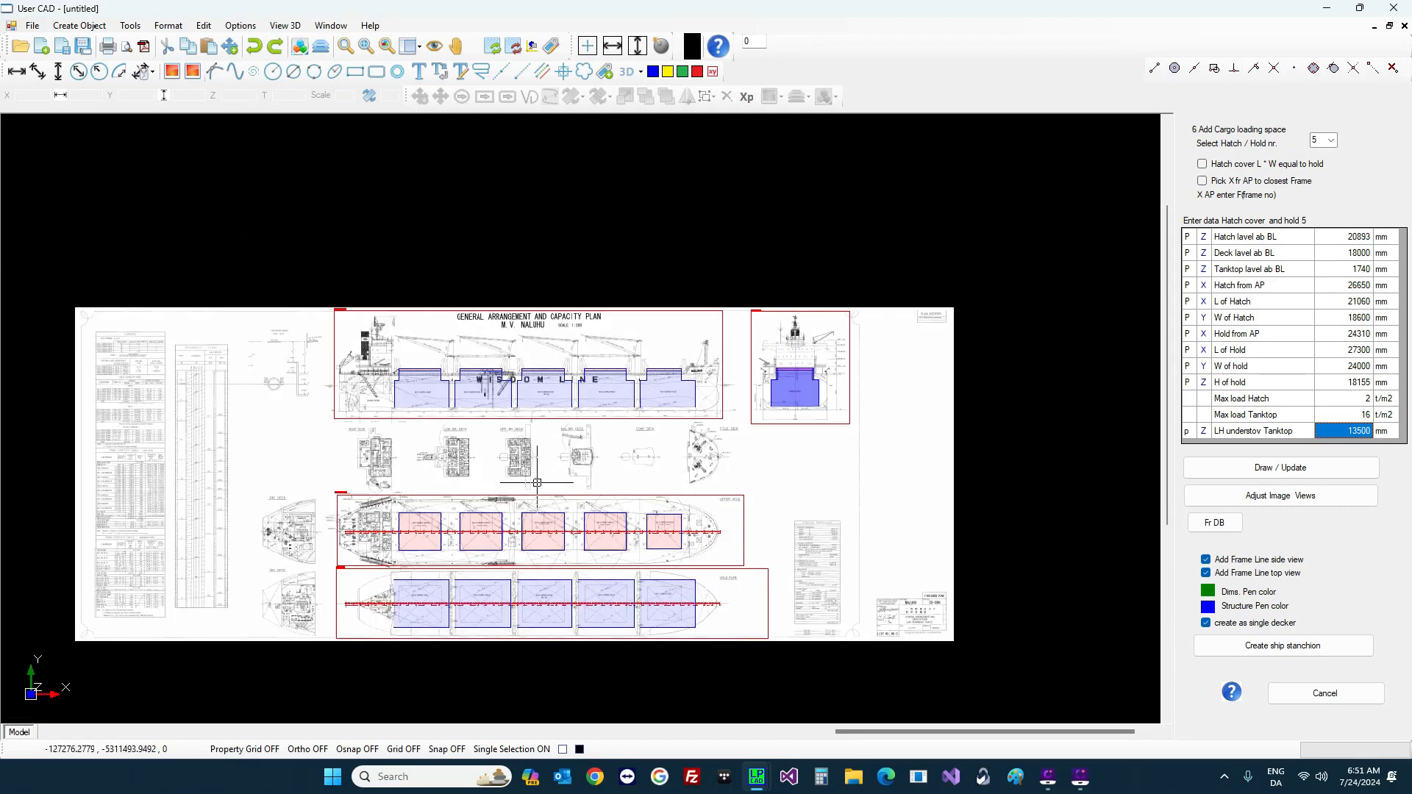
{"action": "scroll", "coordinate": [388, 541], "scroll_direction": "up", "scroll_amount": 6}
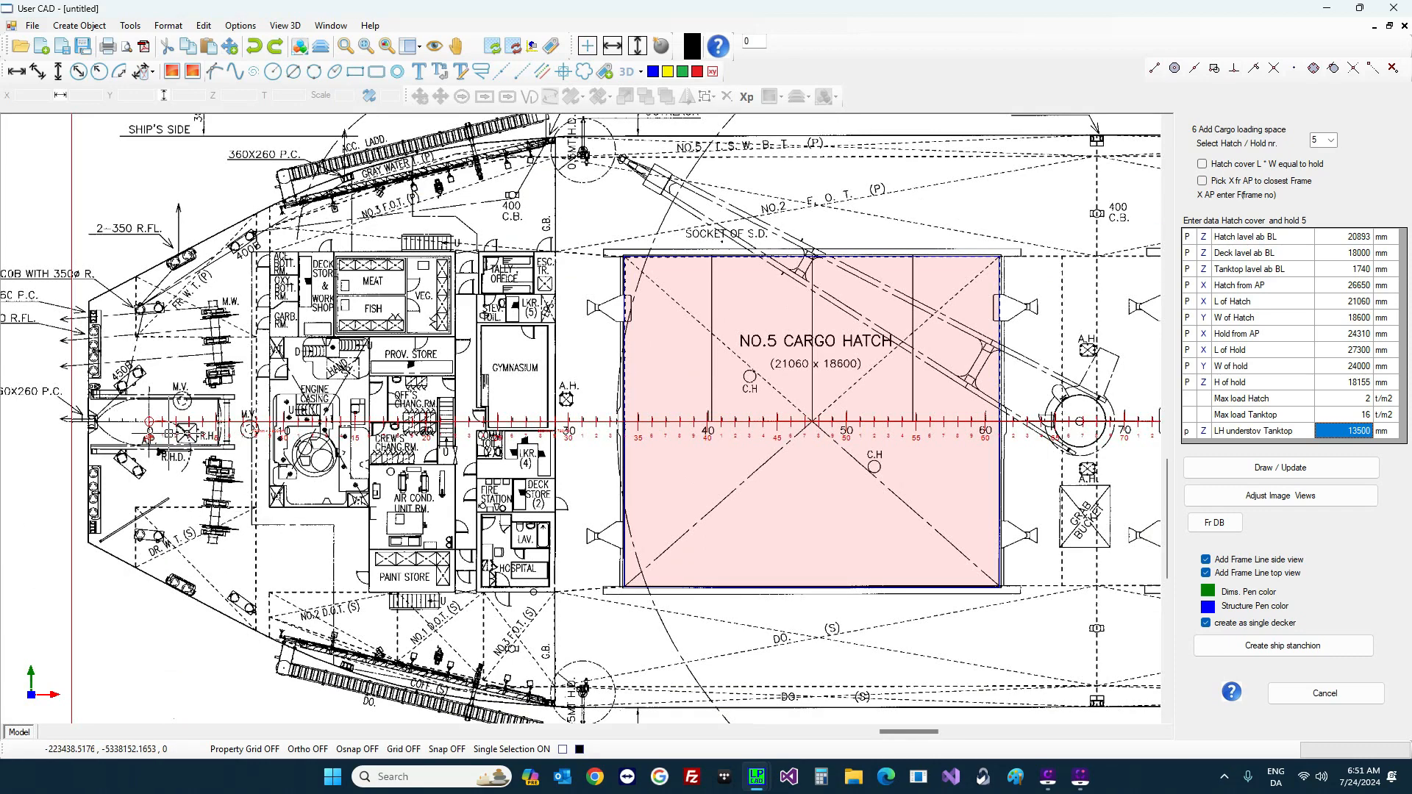
{"action": "scroll", "coordinate": [184, 439], "scroll_direction": "up", "scroll_amount": 2}
{"action": "scroll", "coordinate": [184, 439], "scroll_direction": "up", "scroll_amount": 2}
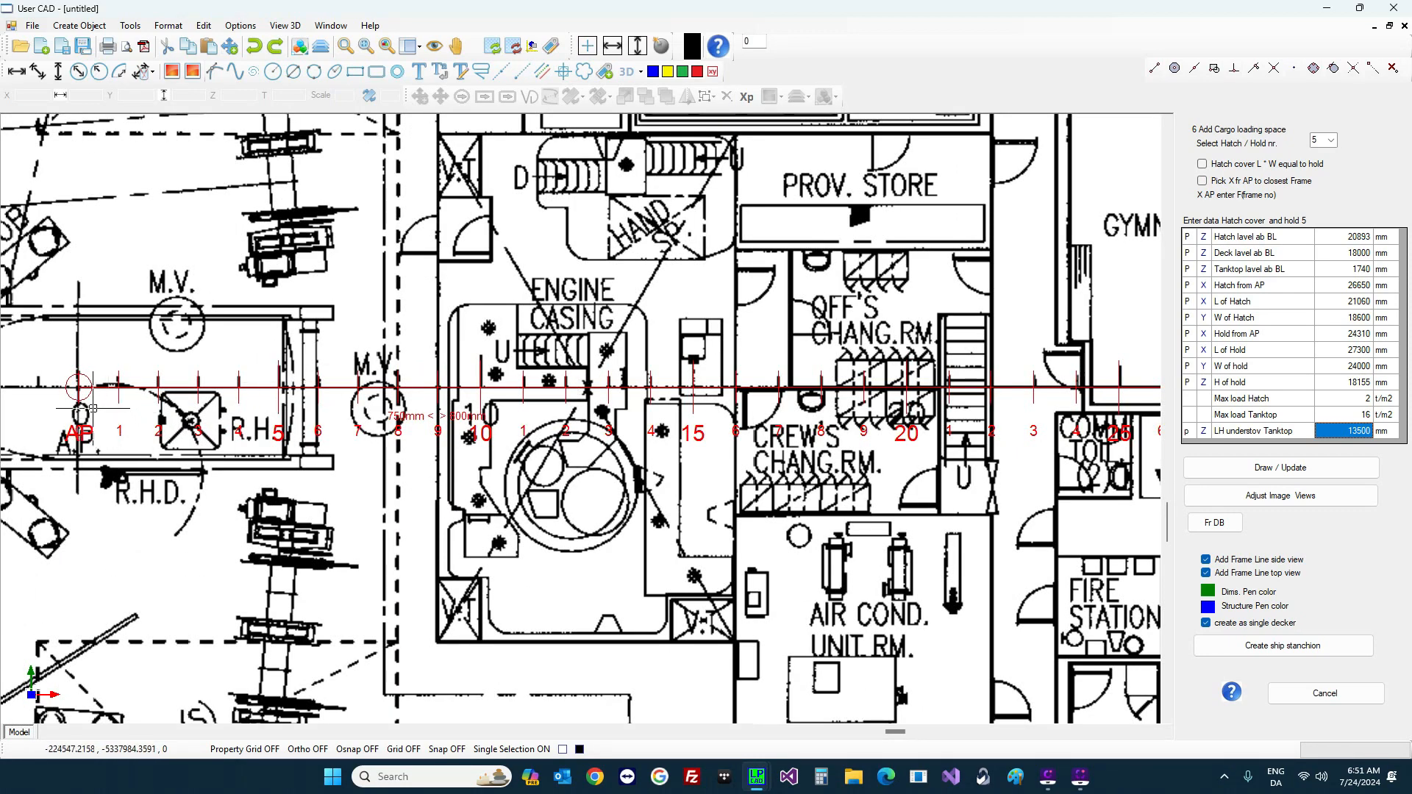
{"action": "scroll", "coordinate": [601, 416], "scroll_direction": "down", "scroll_amount": 5}
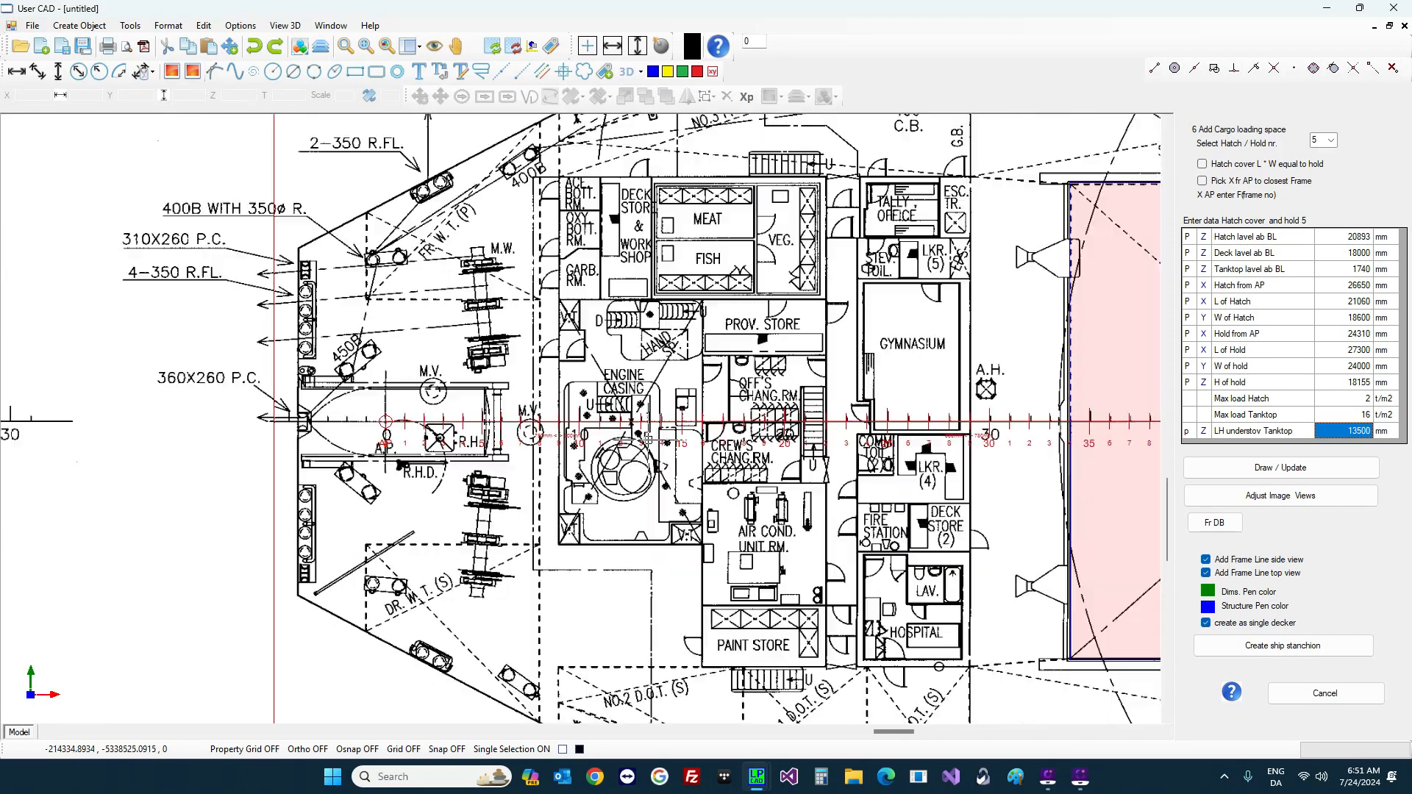
{"action": "scroll", "coordinate": [602, 415], "scroll_direction": "down", "scroll_amount": 3}
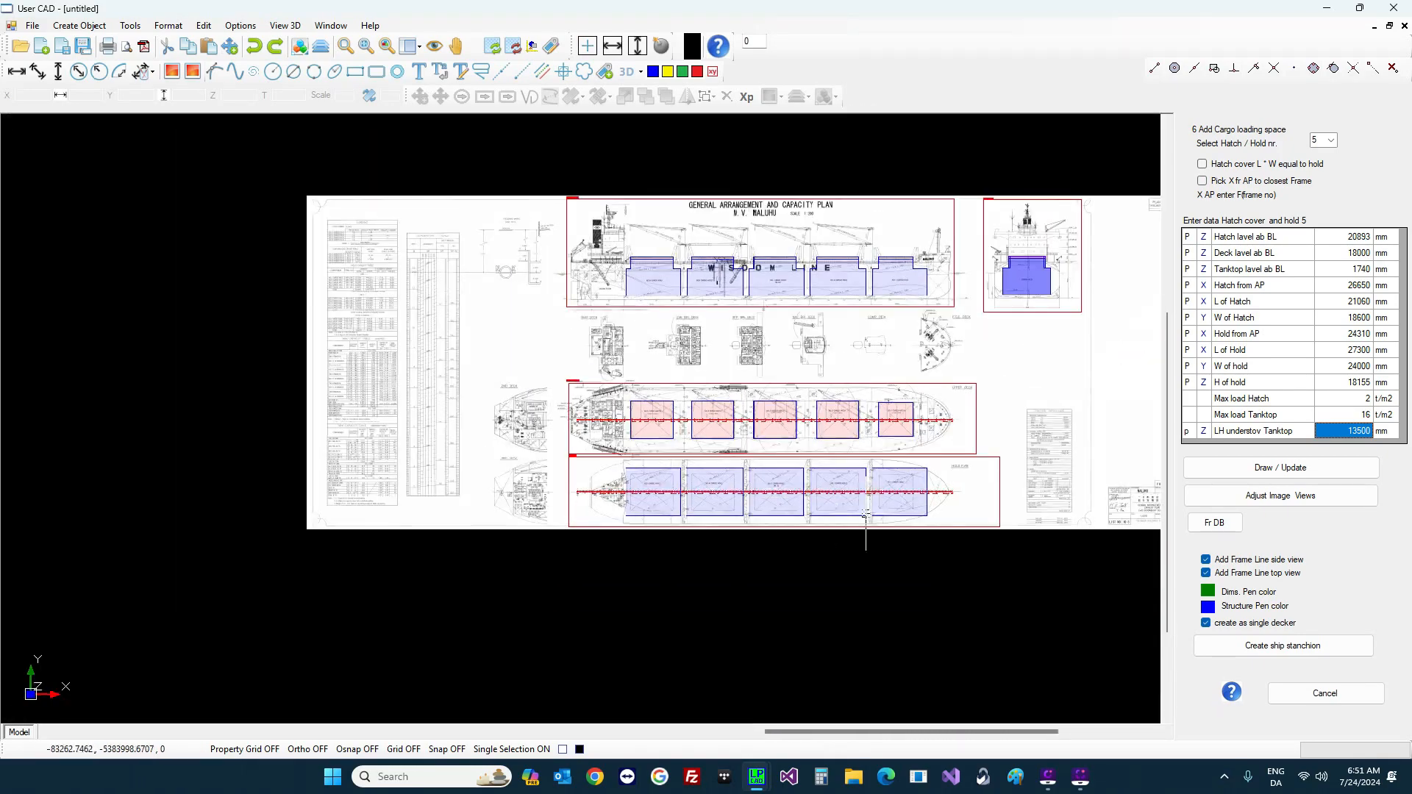
{"action": "scroll", "coordinate": [918, 448], "scroll_direction": "up", "scroll_amount": 5}
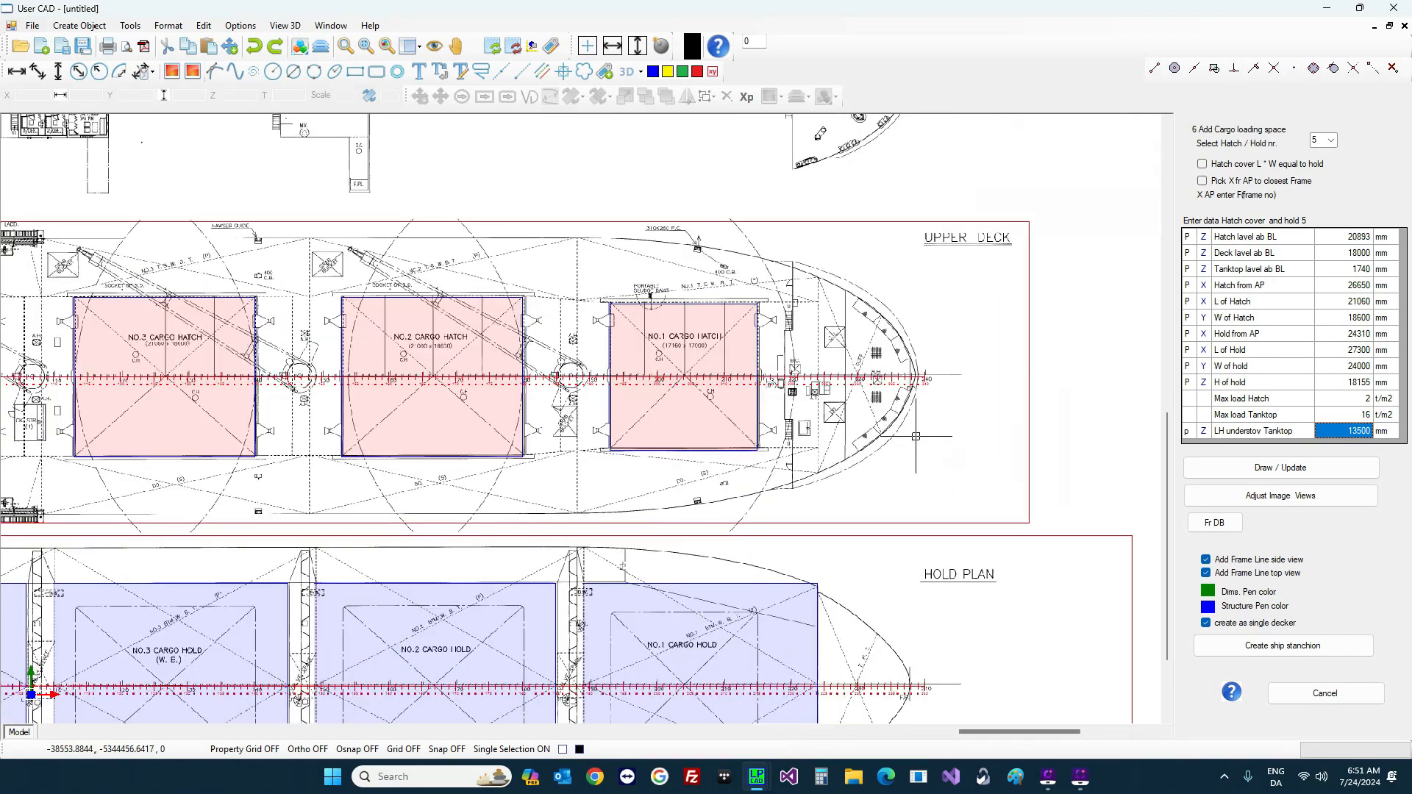
{"action": "scroll", "coordinate": [958, 342], "scroll_direction": "up", "scroll_amount": 2}
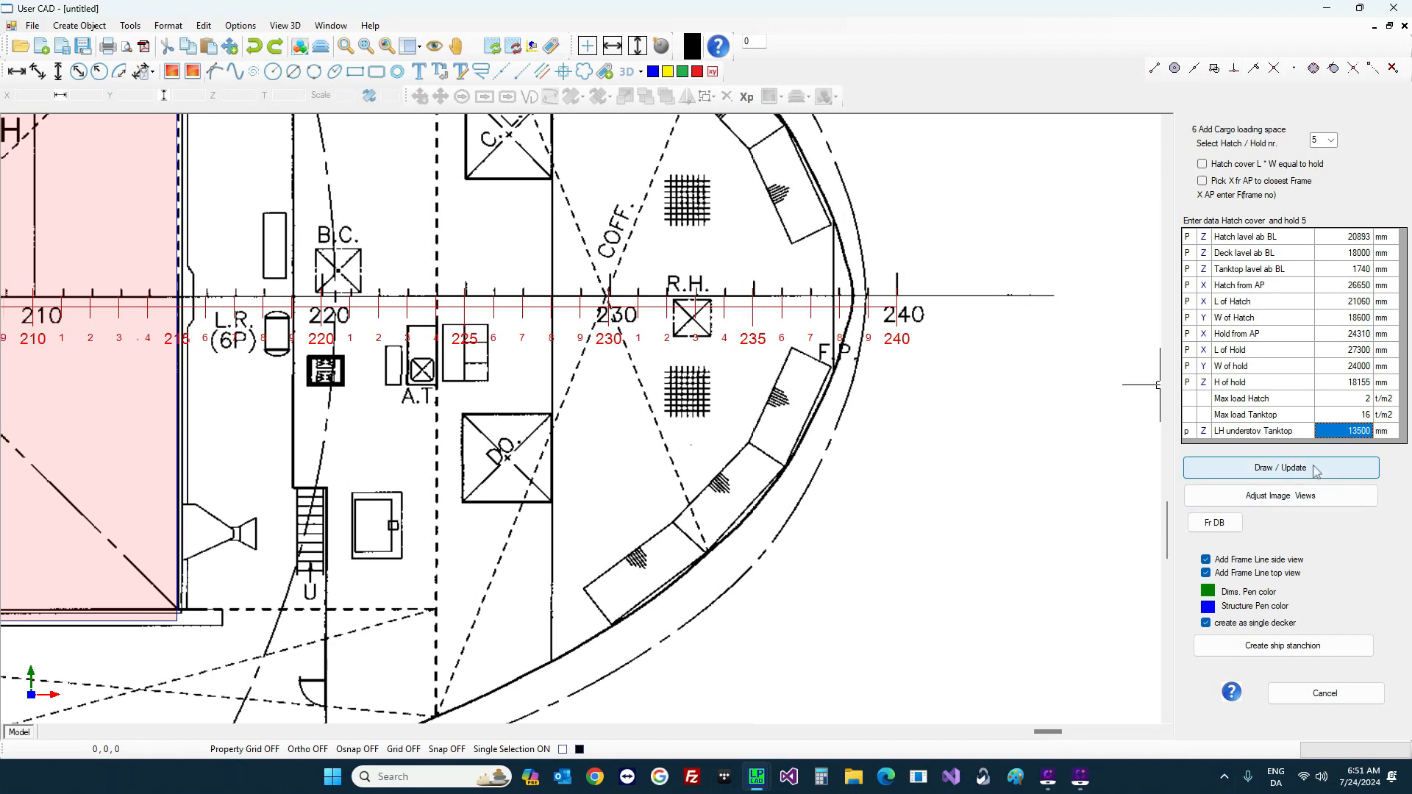
Step: Open the Adjust Image Views controls and zoom into the bow
{"action": "left_click", "coordinate": [1311, 502]}
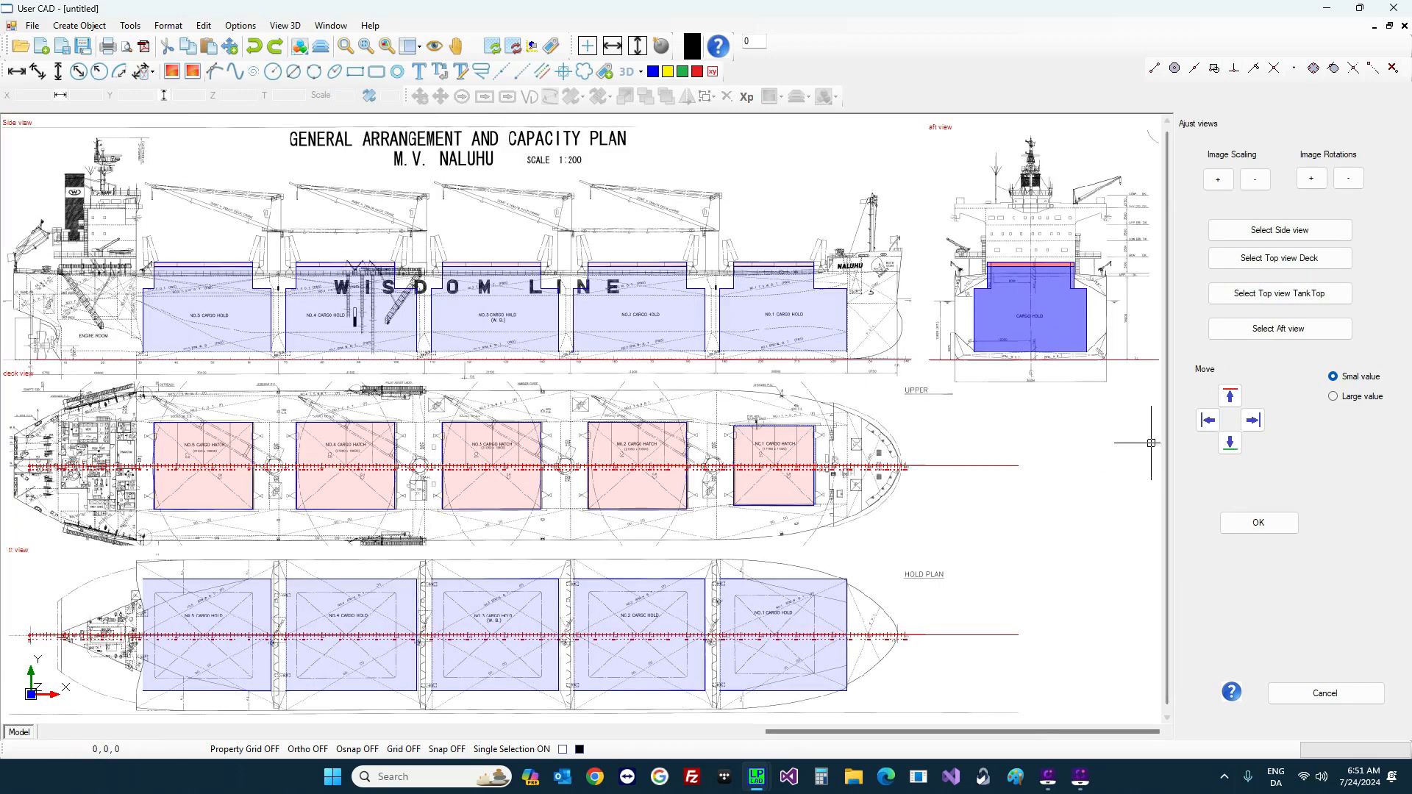
{"action": "scroll", "coordinate": [909, 508], "scroll_direction": "up", "scroll_amount": 3}
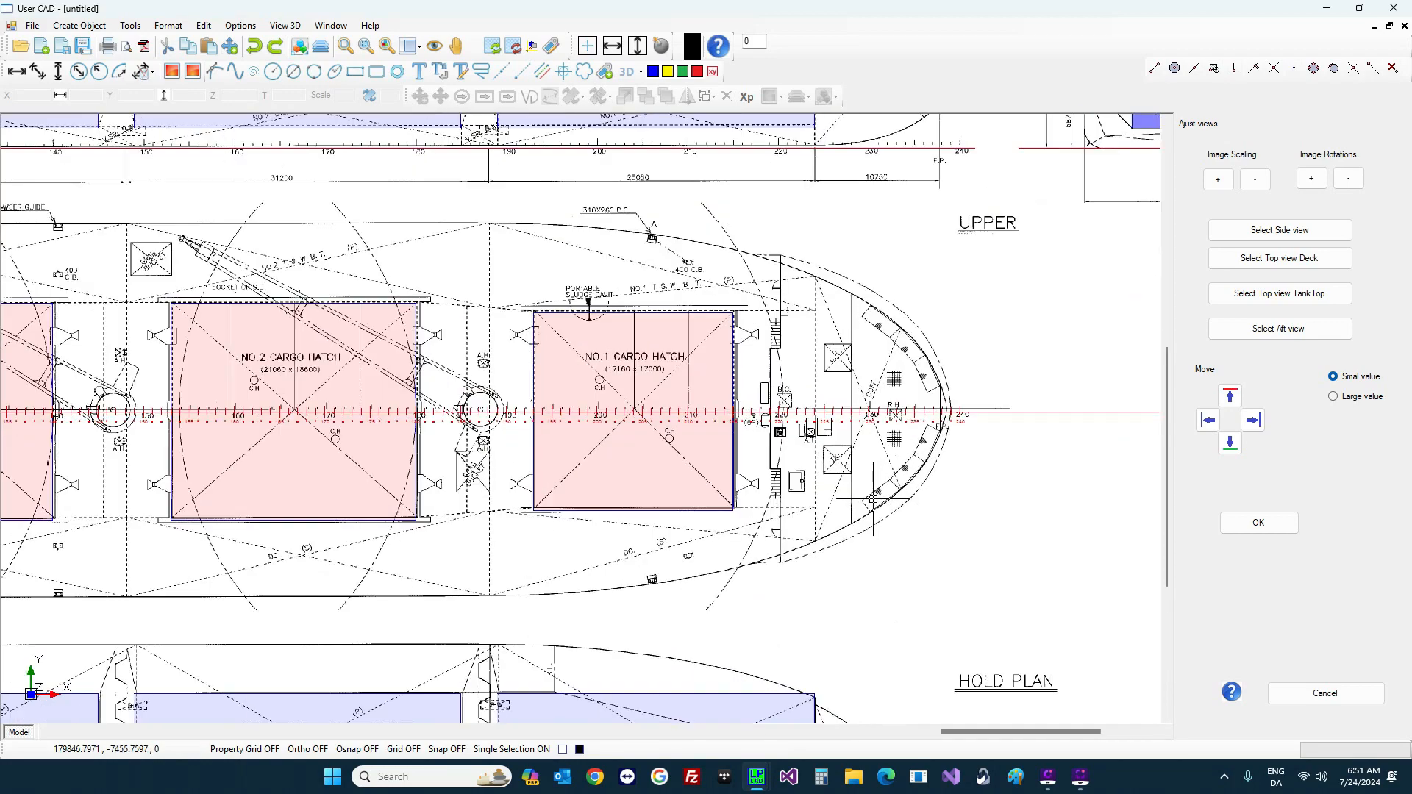
{"action": "scroll", "coordinate": [1019, 416], "scroll_direction": "up", "scroll_amount": 2}
{"action": "scroll", "coordinate": [1019, 415], "scroll_direction": "up", "scroll_amount": 4}
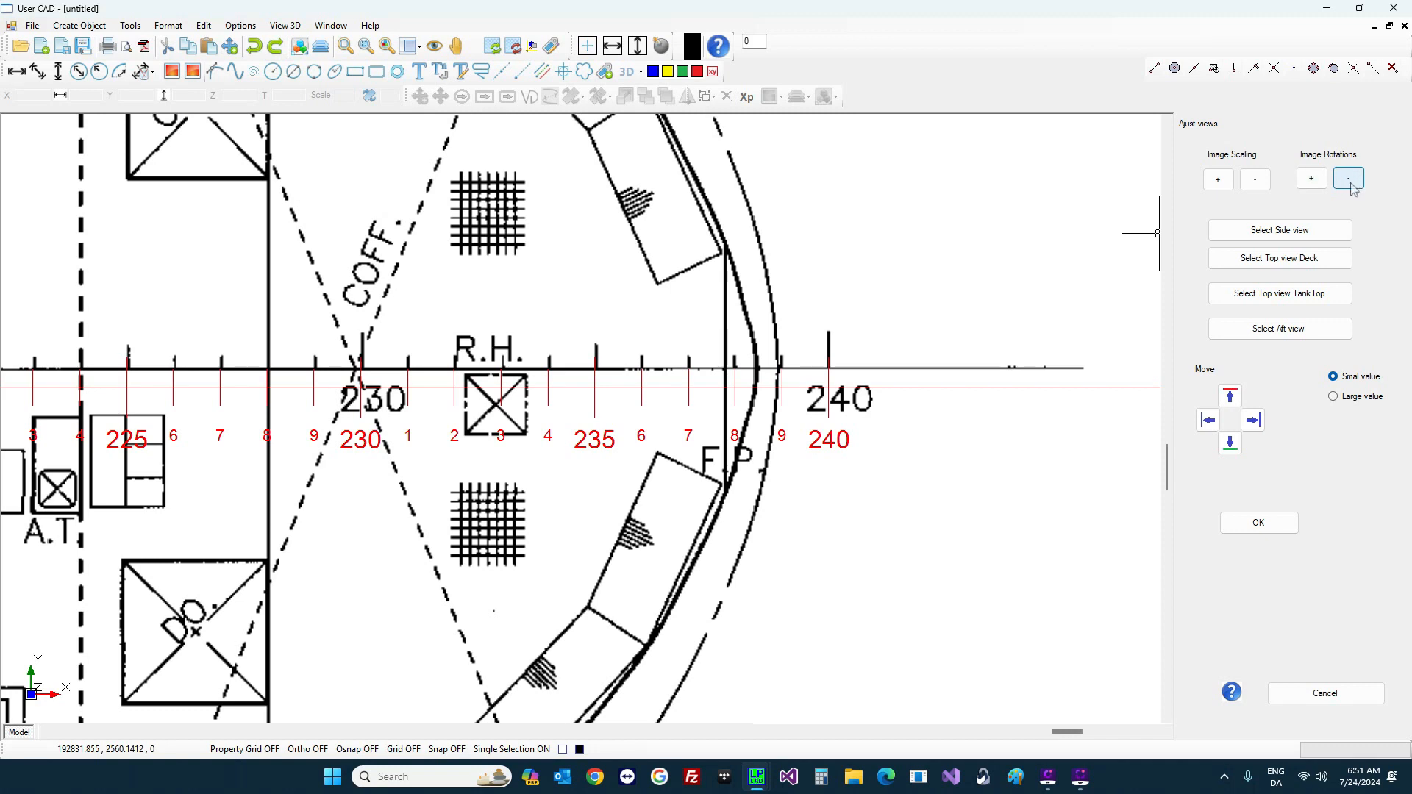
Step: Rotate the scanned plan two increments so its baseline matches the red frame line
{"action": "left_click", "coordinate": [1312, 179]}
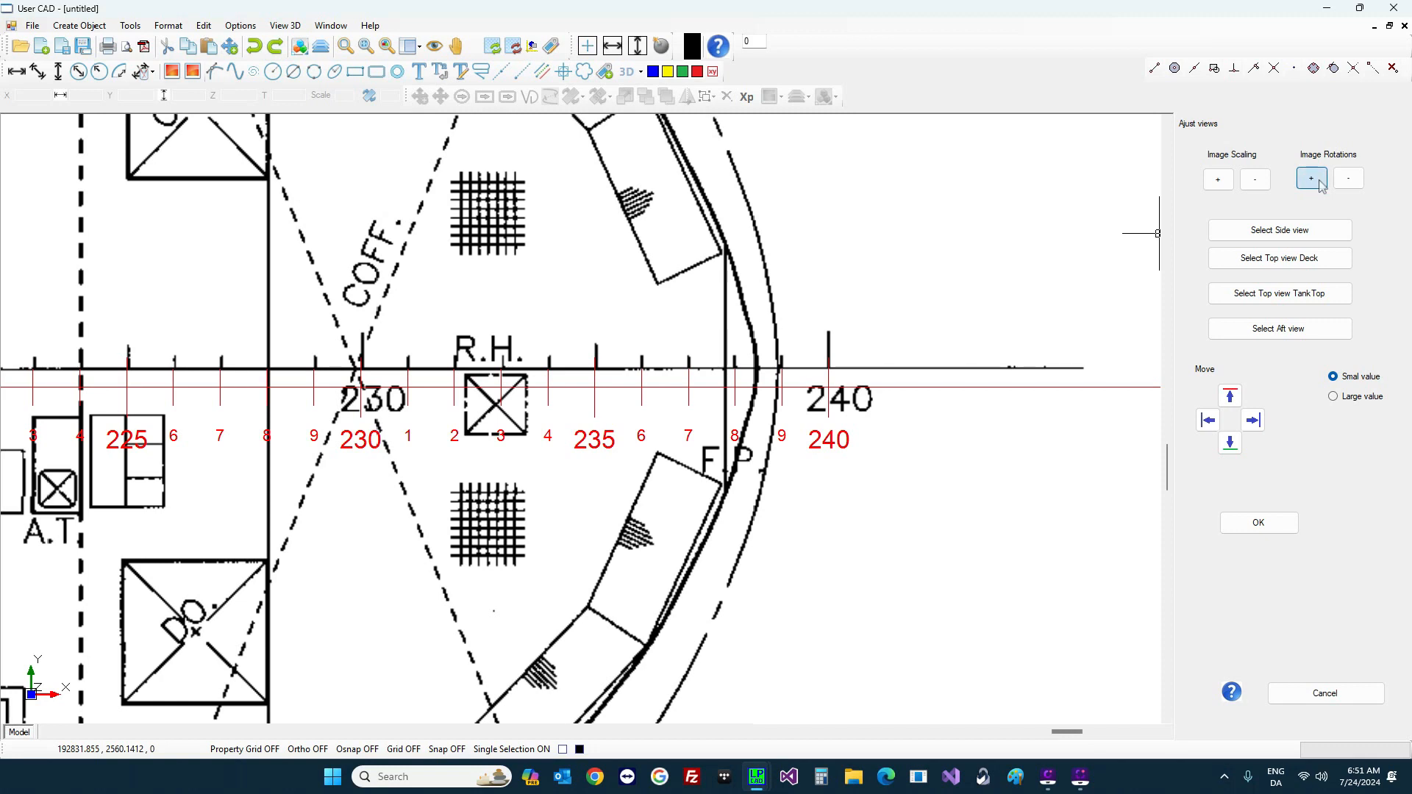
{"action": "left_click", "coordinate": [1312, 179]}
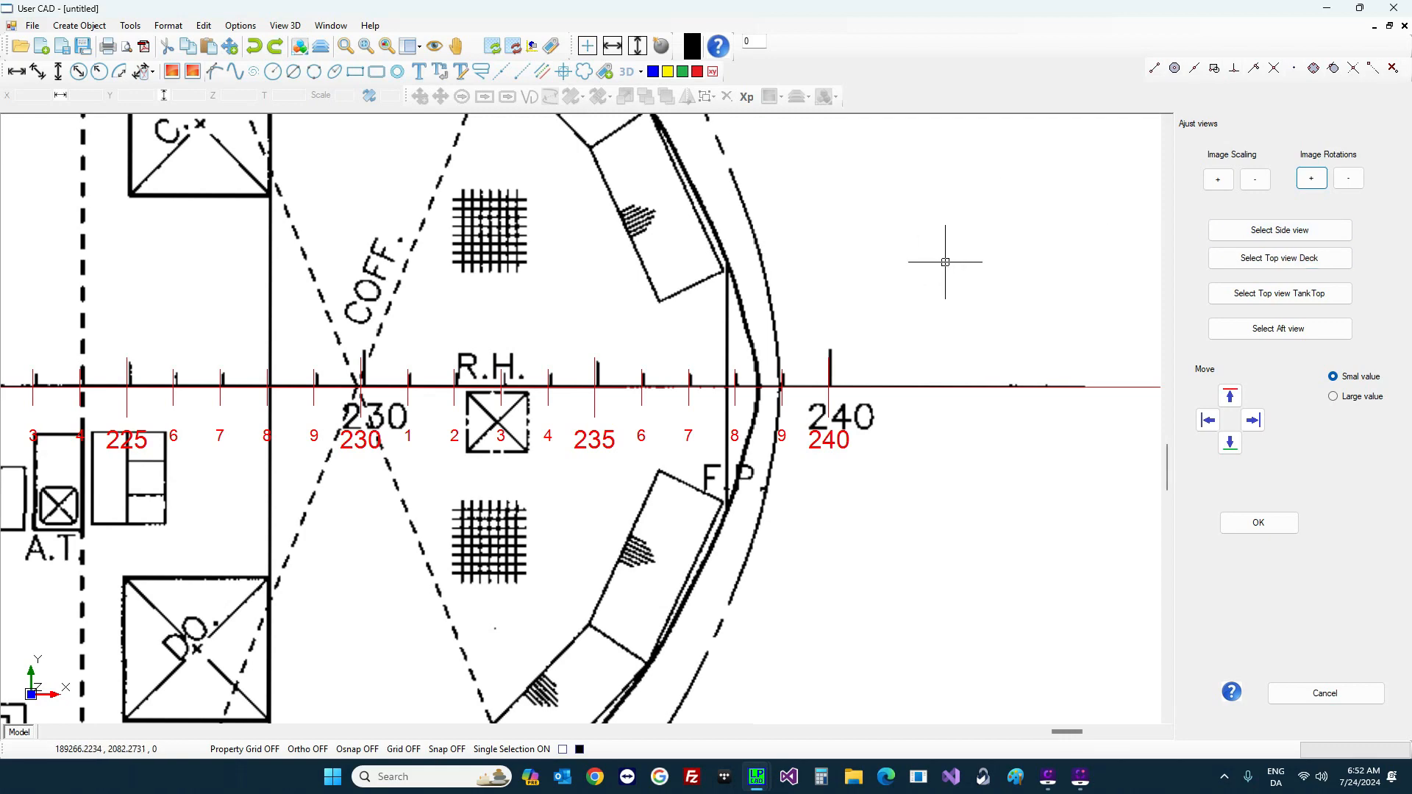
{"action": "scroll", "coordinate": [949, 272], "scroll_direction": "down", "scroll_amount": 8}
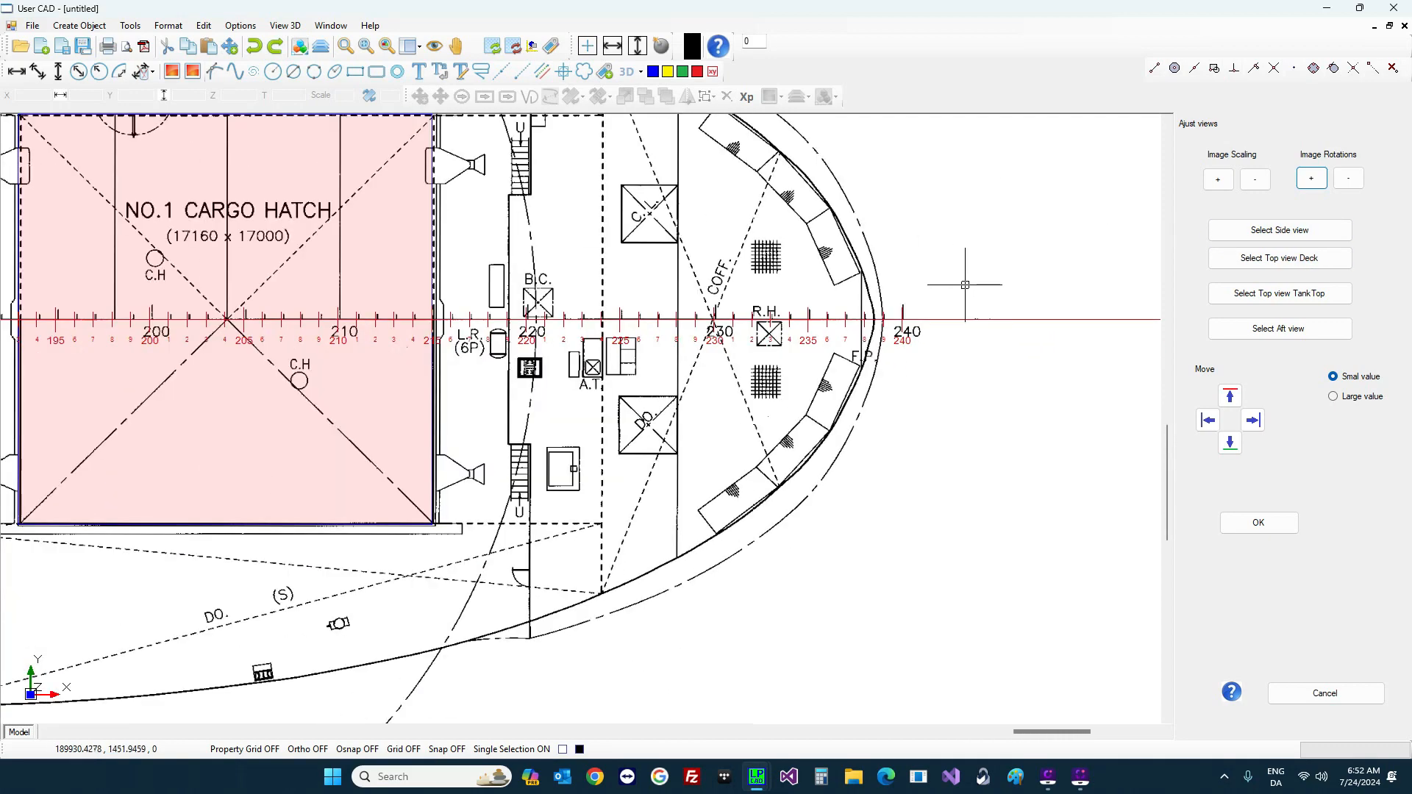
{"action": "scroll", "coordinate": [960, 296], "scroll_direction": "down", "scroll_amount": 3}
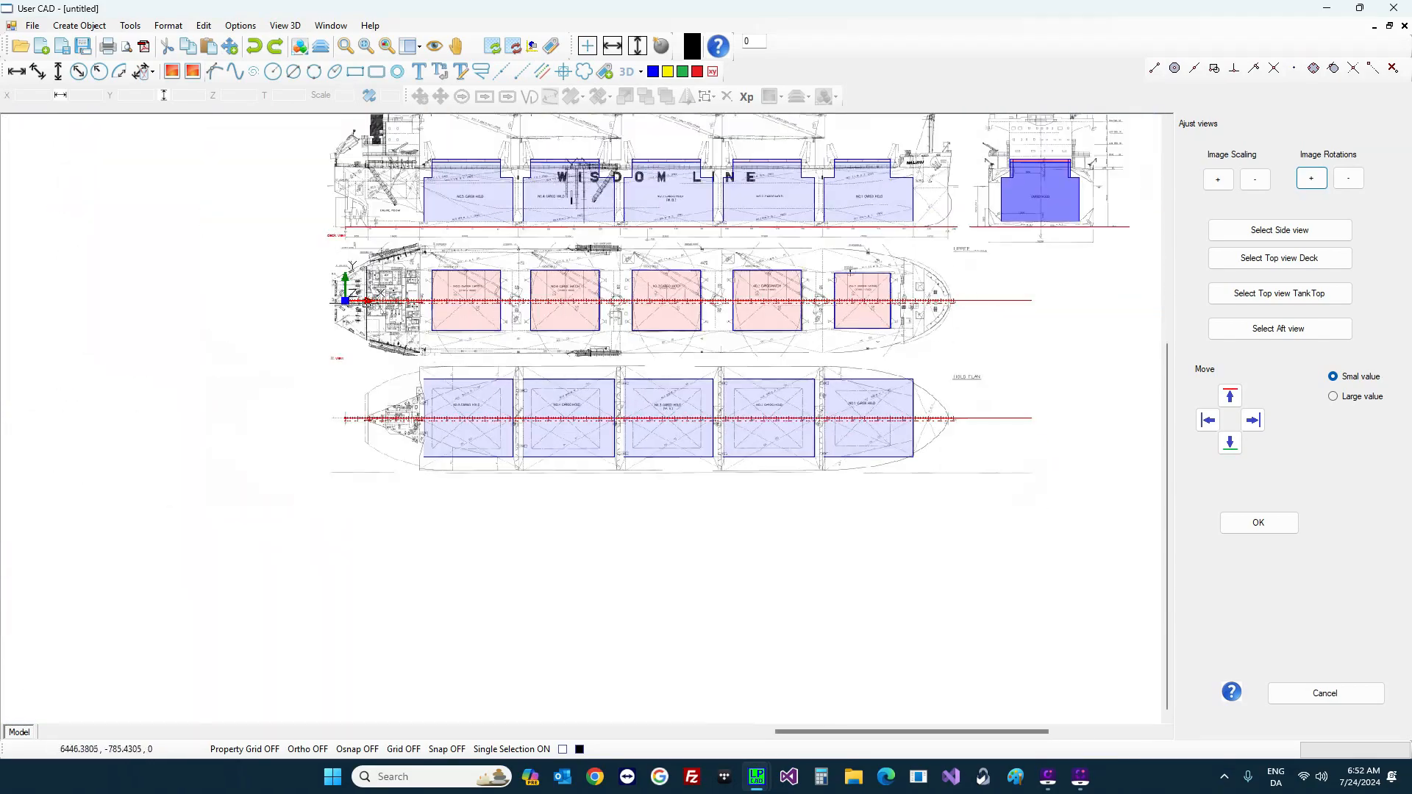
{"action": "scroll", "coordinate": [349, 304], "scroll_direction": "up", "scroll_amount": 3}
{"action": "scroll", "coordinate": [415, 315], "scroll_direction": "up", "scroll_amount": 2}
{"action": "scroll", "coordinate": [364, 294], "scroll_direction": "up", "scroll_amount": 3}
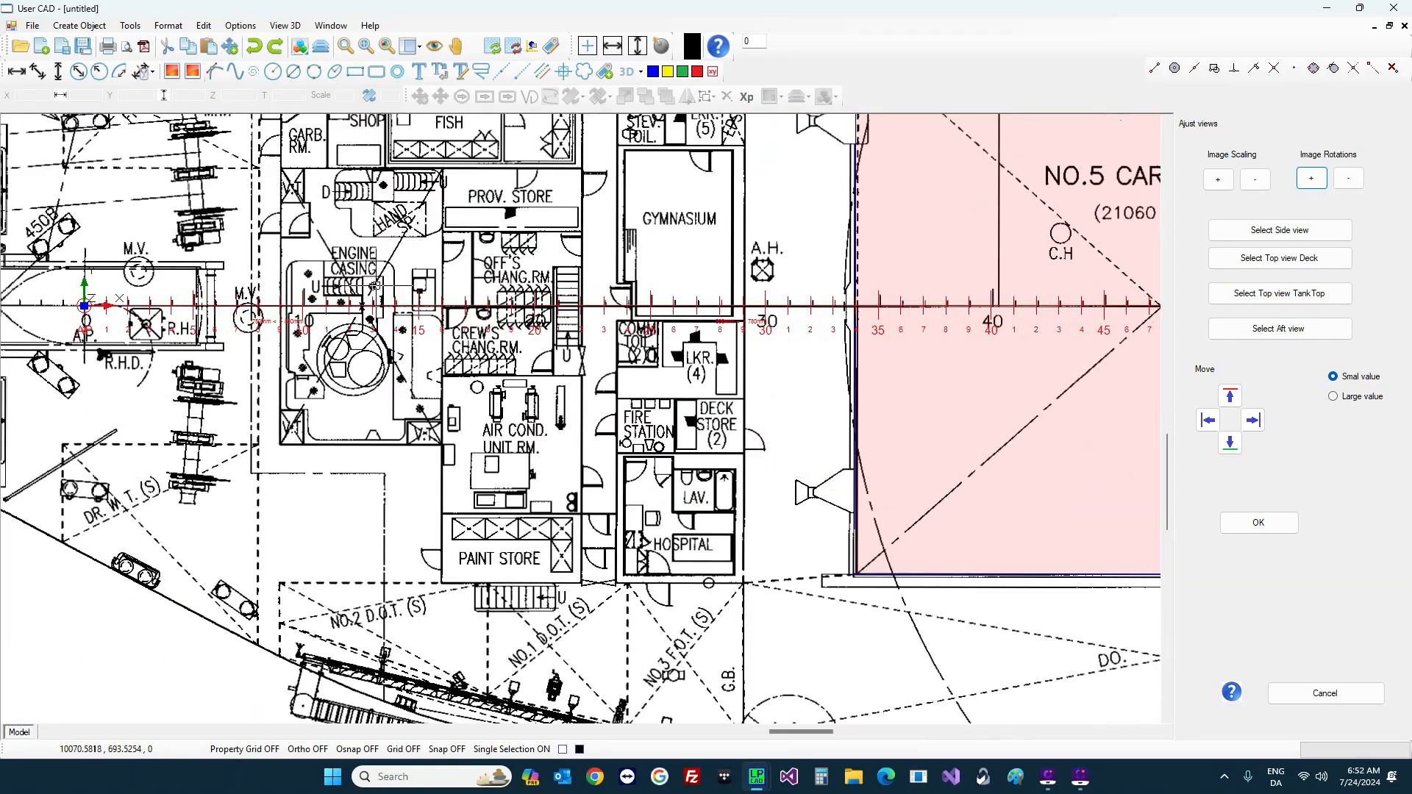
{"action": "scroll", "coordinate": [358, 289], "scroll_direction": "down", "scroll_amount": 5}
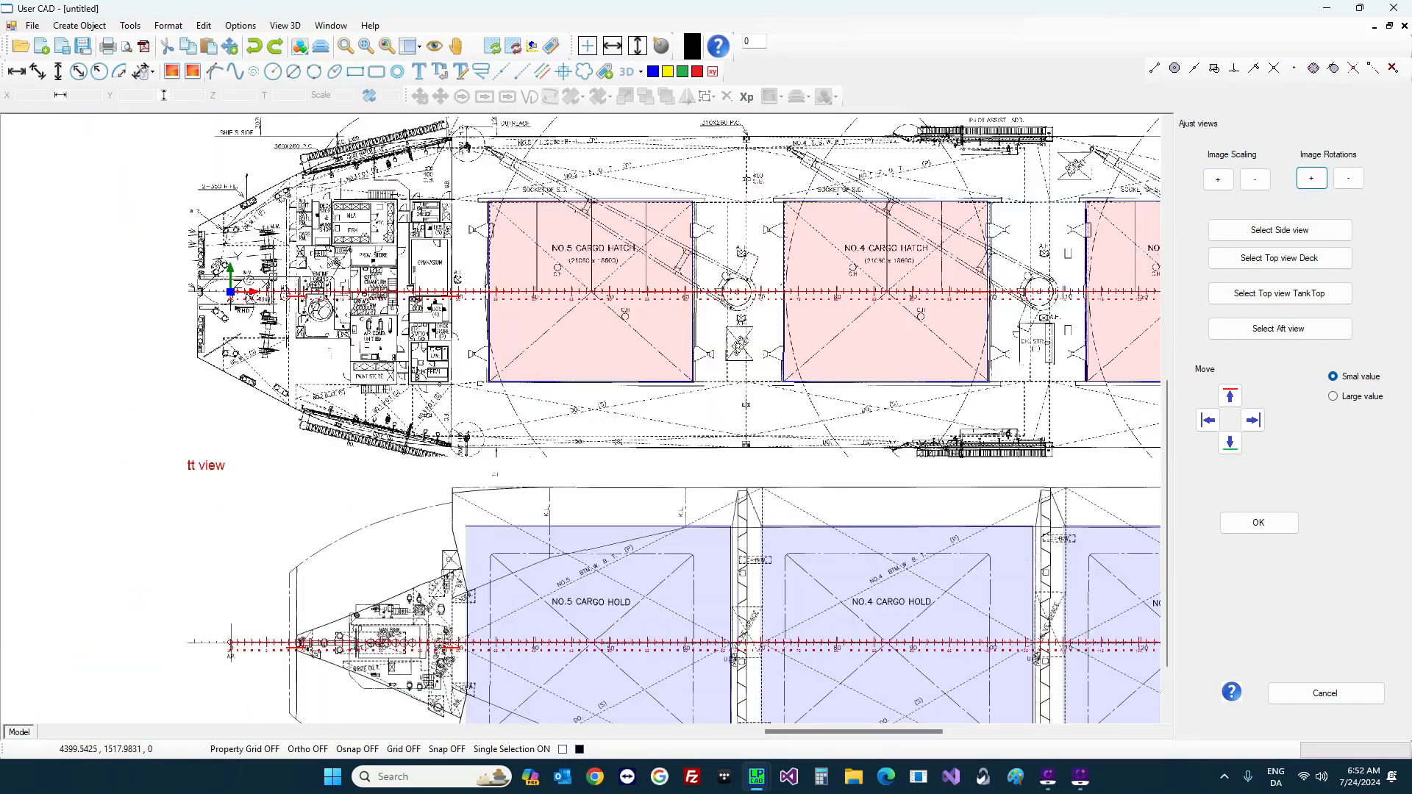
{"action": "scroll", "coordinate": [883, 309], "scroll_direction": "up", "scroll_amount": 4}
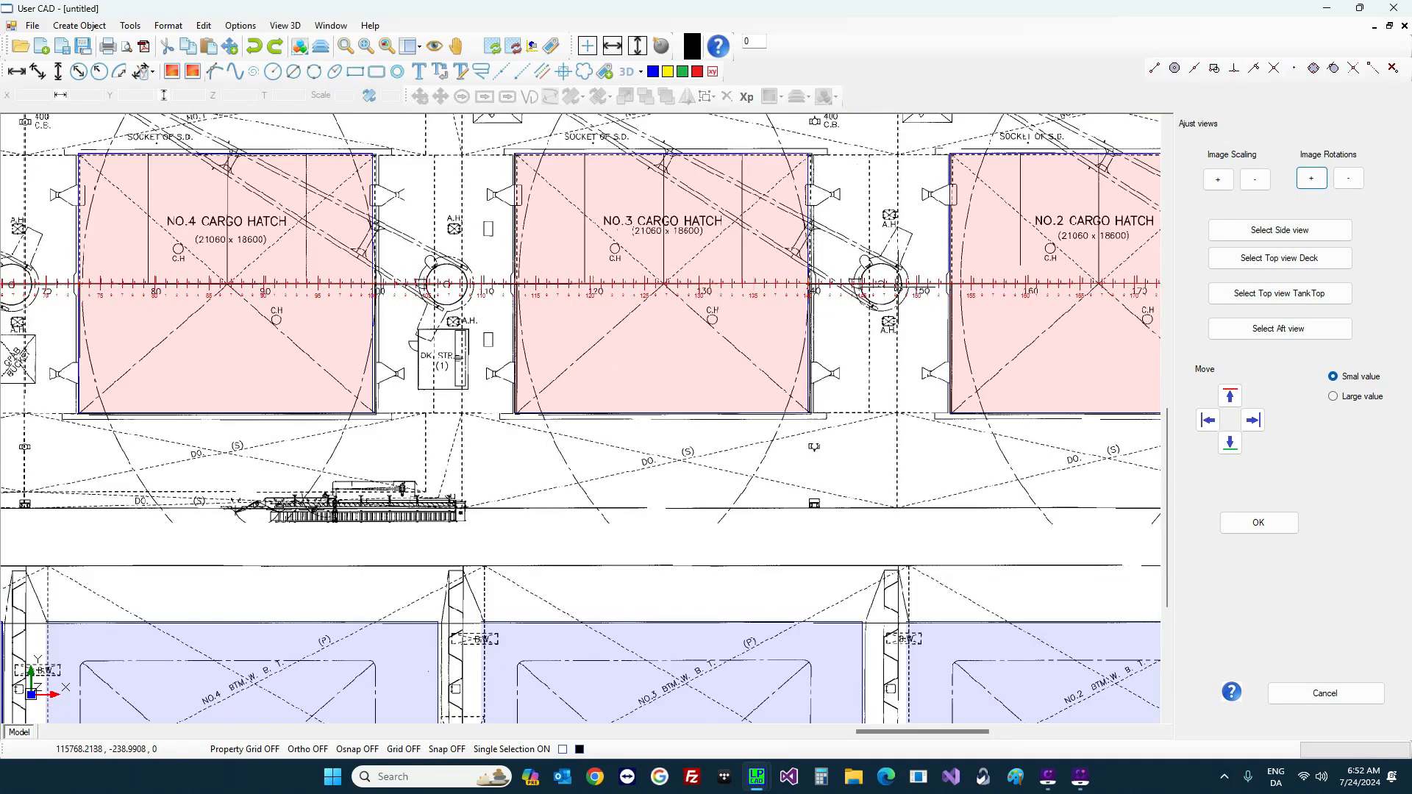
{"action": "scroll", "coordinate": [752, 297], "scroll_direction": "up", "scroll_amount": 2}
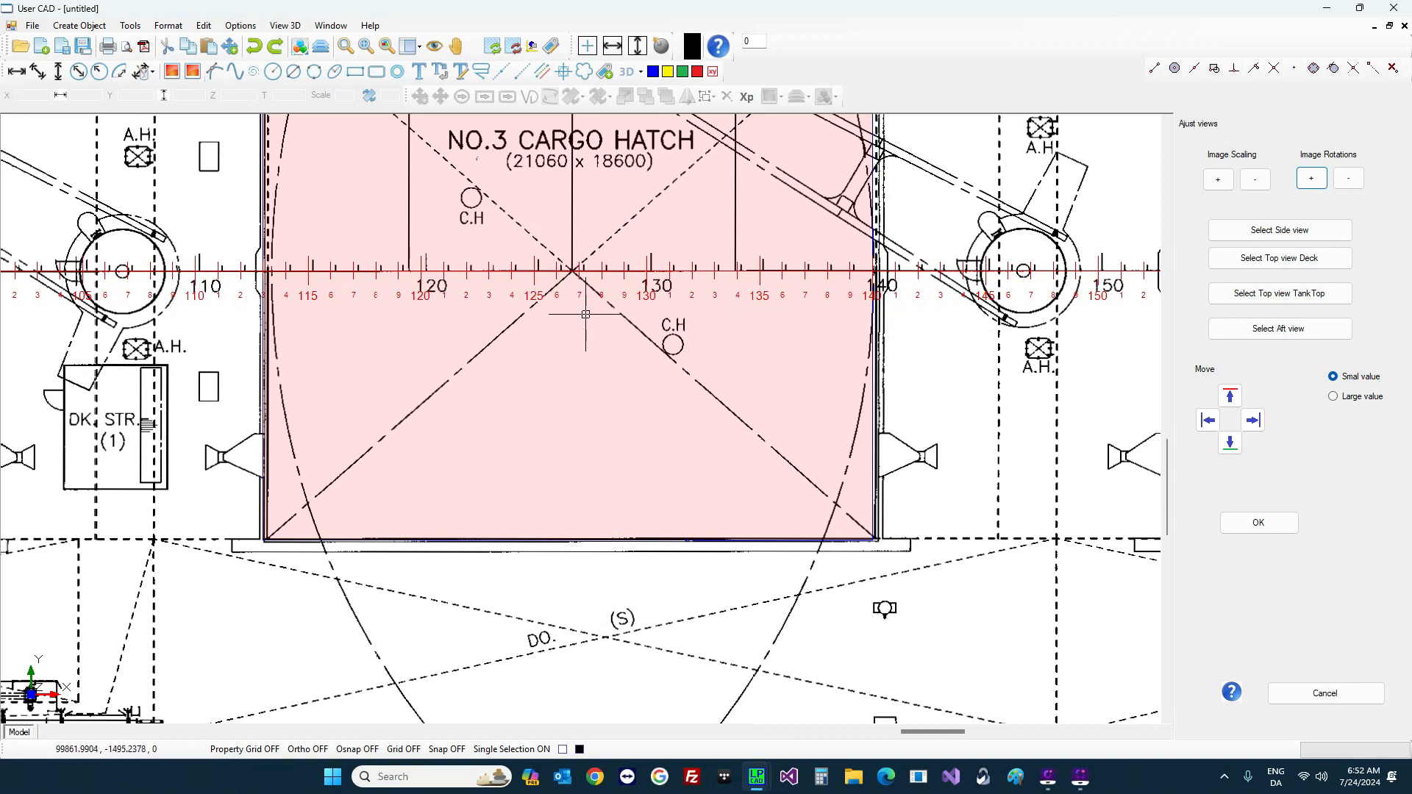
Step: Shift the deck view image left 13 small steps to match frames 110–150, then try Image Scaling
{"action": "left_click", "coordinate": [1284, 259]}
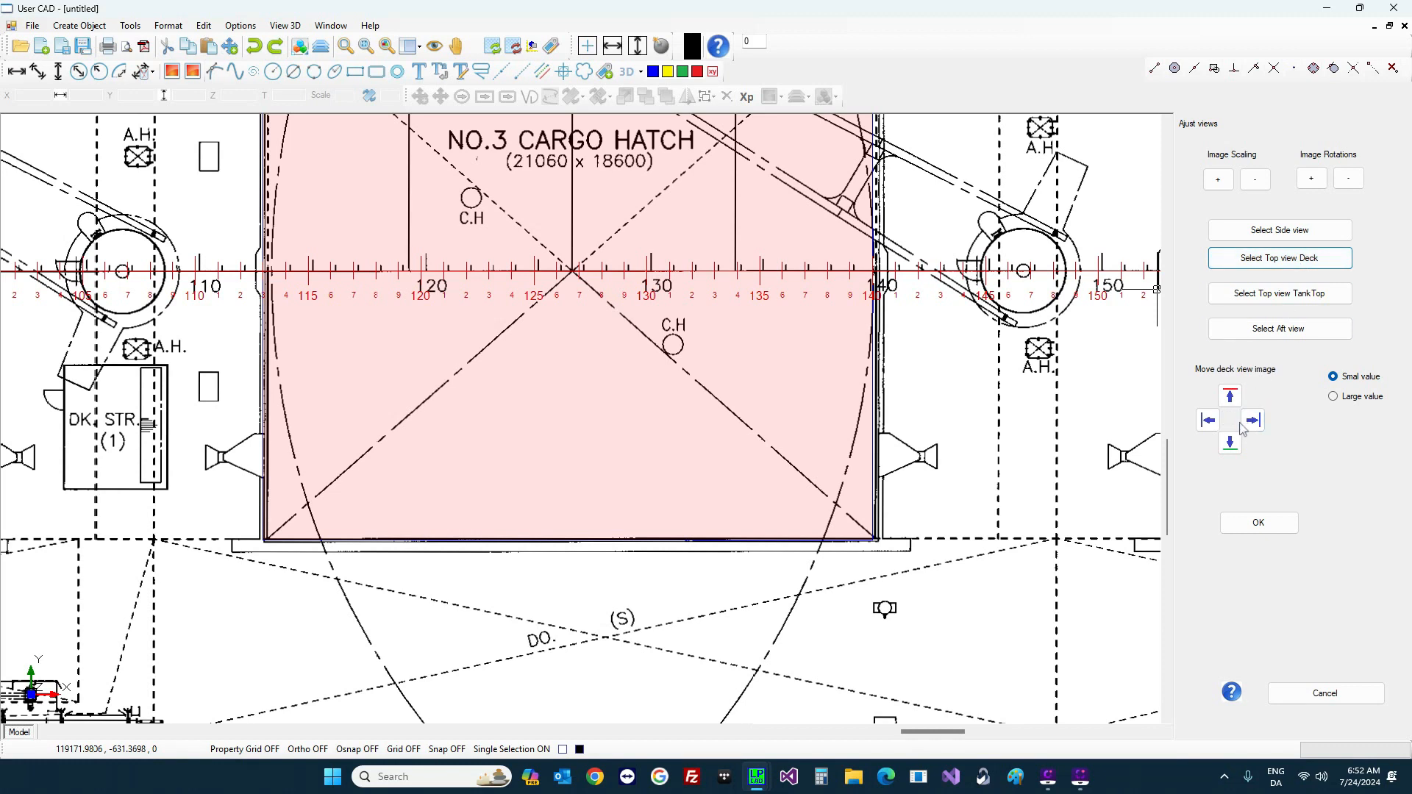
{"action": "left_click", "coordinate": [1209, 421]}
{"action": "left_click", "coordinate": [1208, 421]}
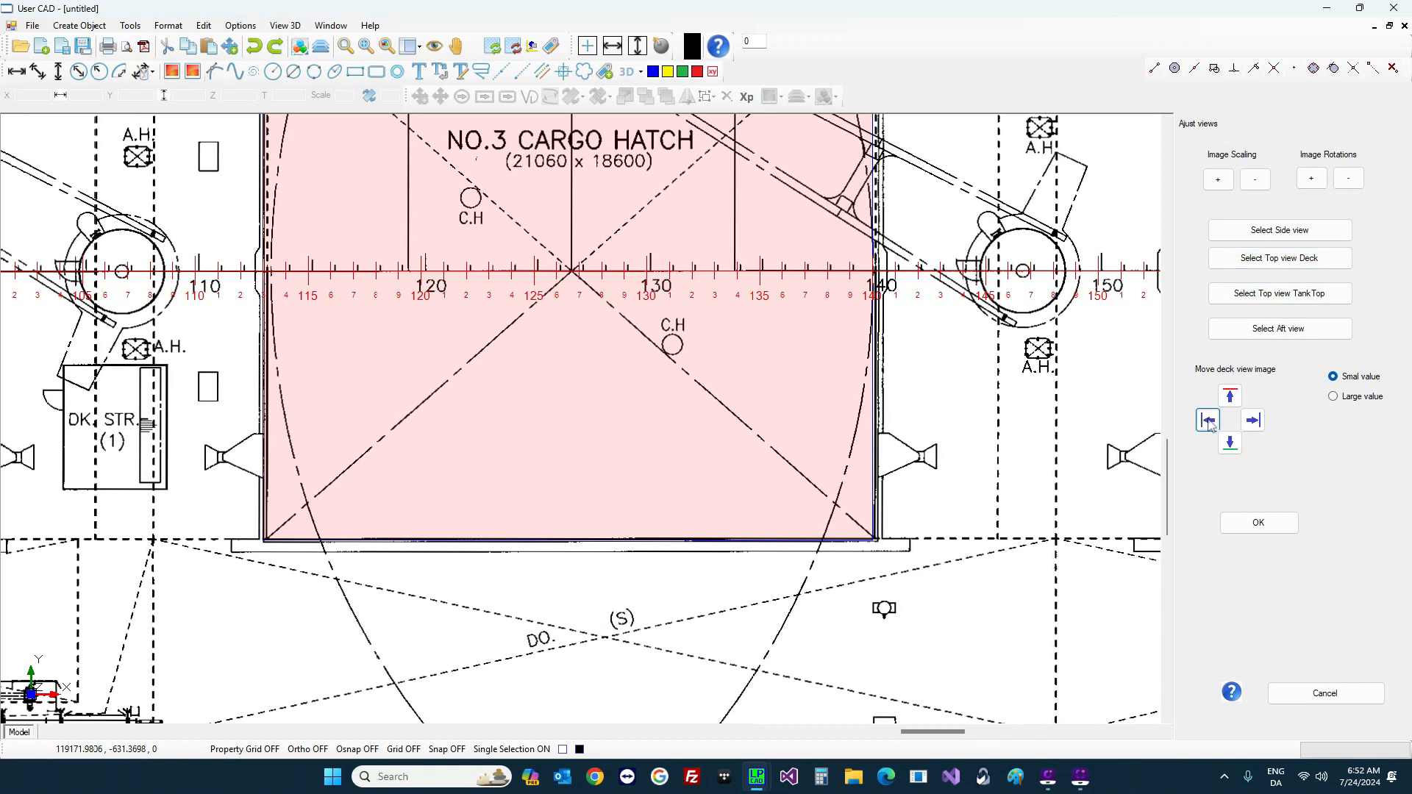
{"action": "left_click", "coordinate": [1208, 422]}
{"action": "left_click", "coordinate": [1208, 421]}
{"action": "left_click", "coordinate": [1208, 421]}
{"action": "left_click", "coordinate": [1208, 421]}
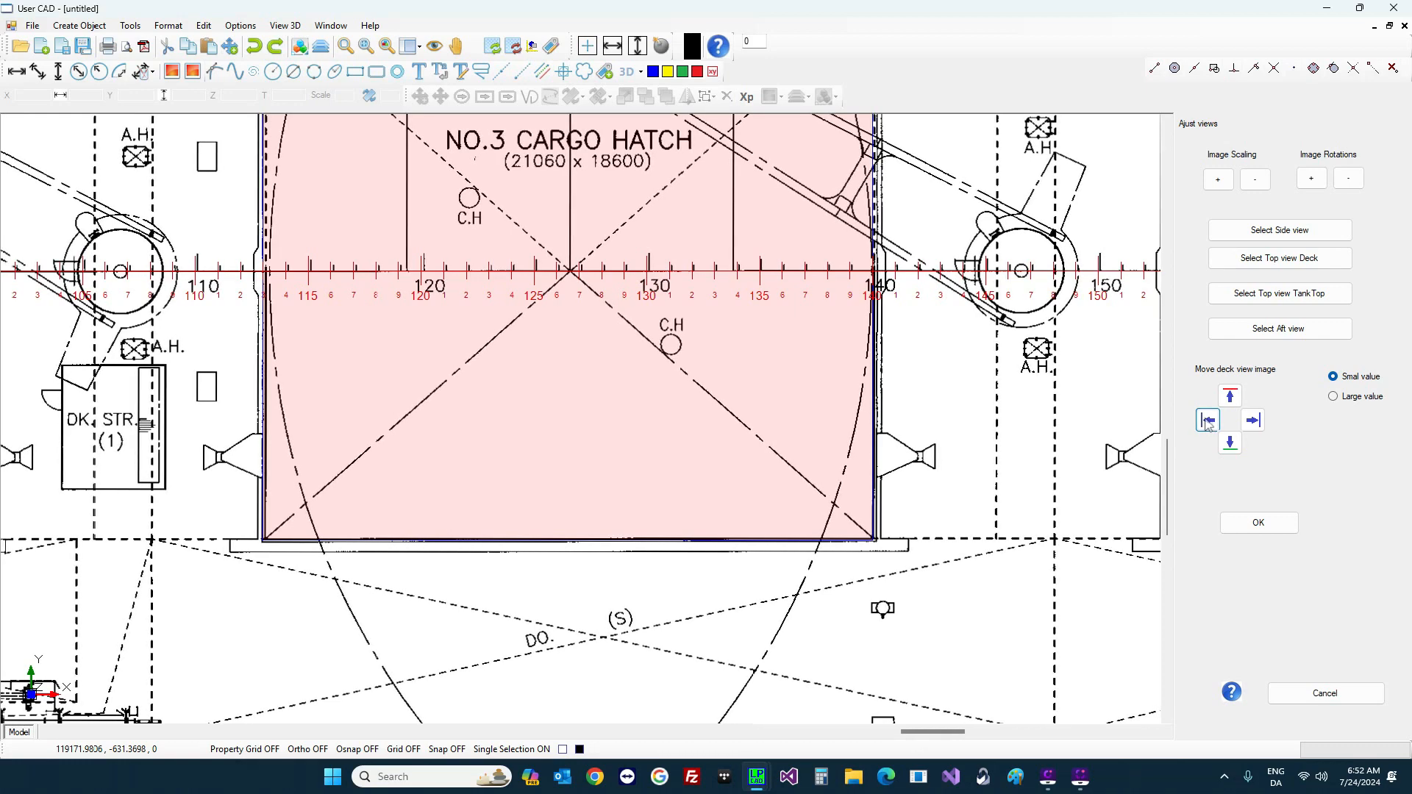
{"action": "left_click", "coordinate": [1208, 421]}
{"action": "left_click", "coordinate": [1209, 421]}
{"action": "left_click", "coordinate": [1208, 422]}
{"action": "left_click", "coordinate": [1208, 421]}
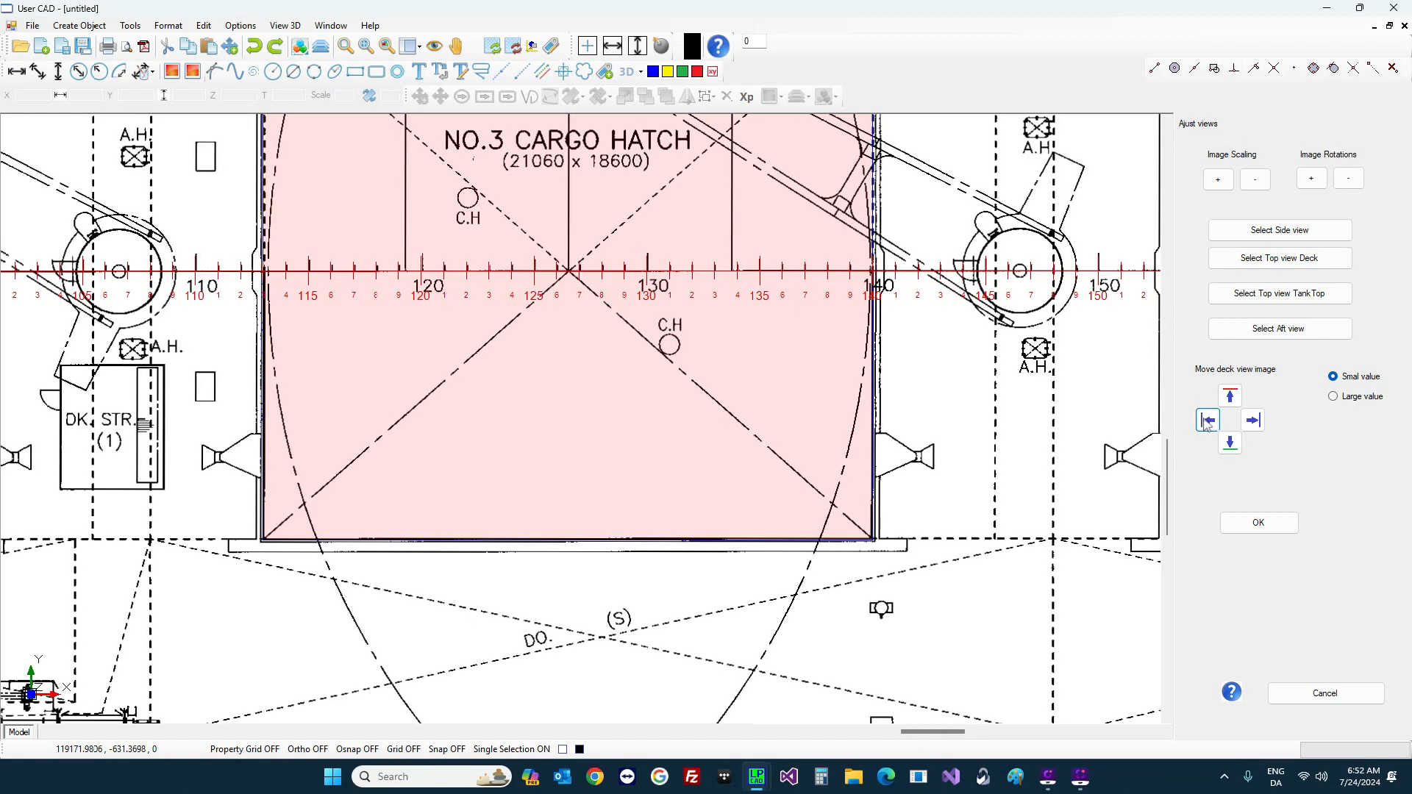
{"action": "left_click", "coordinate": [1209, 421]}
{"action": "left_click", "coordinate": [1208, 421]}
{"action": "left_click", "coordinate": [1208, 422]}
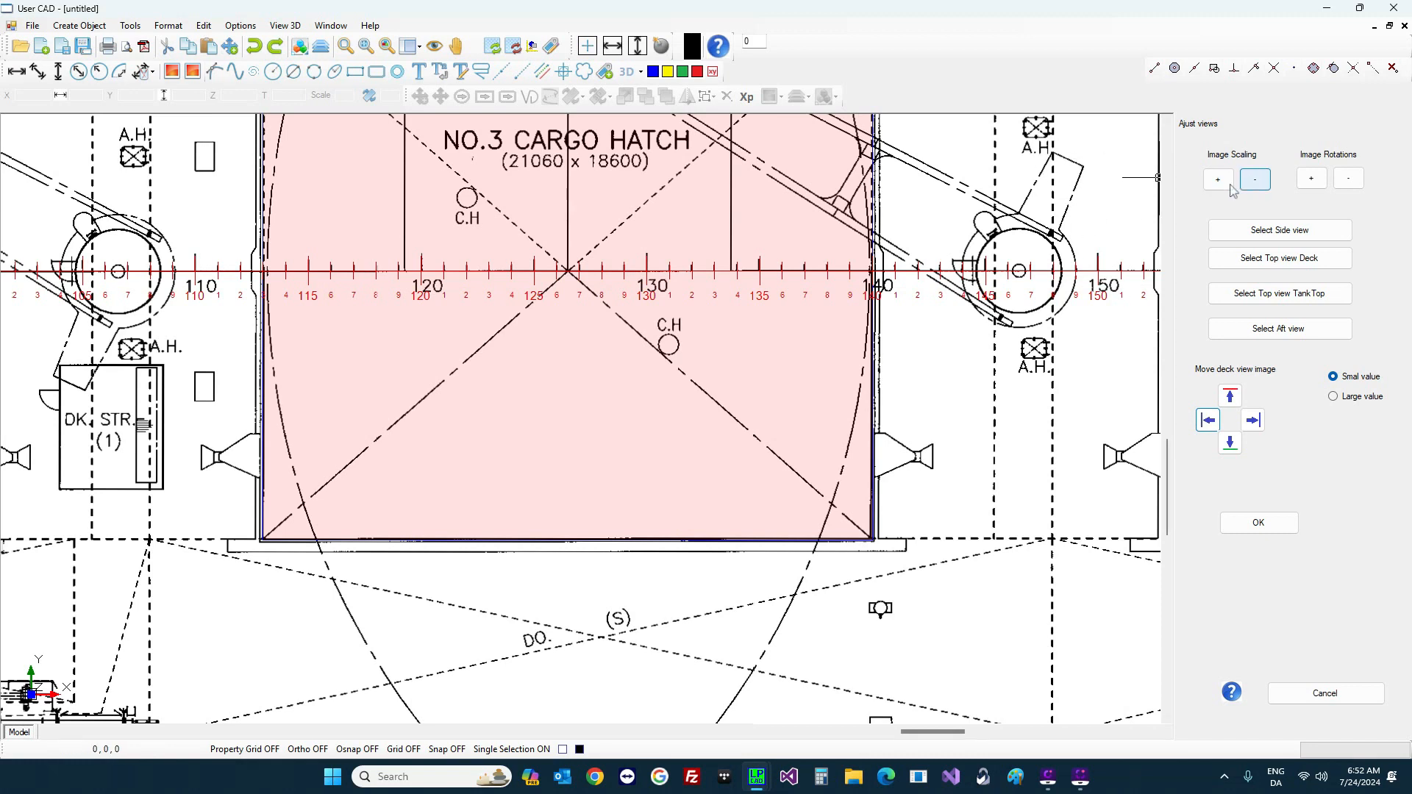
{"action": "left_click", "coordinate": [1254, 180]}
{"action": "left_click", "coordinate": [1219, 180]}
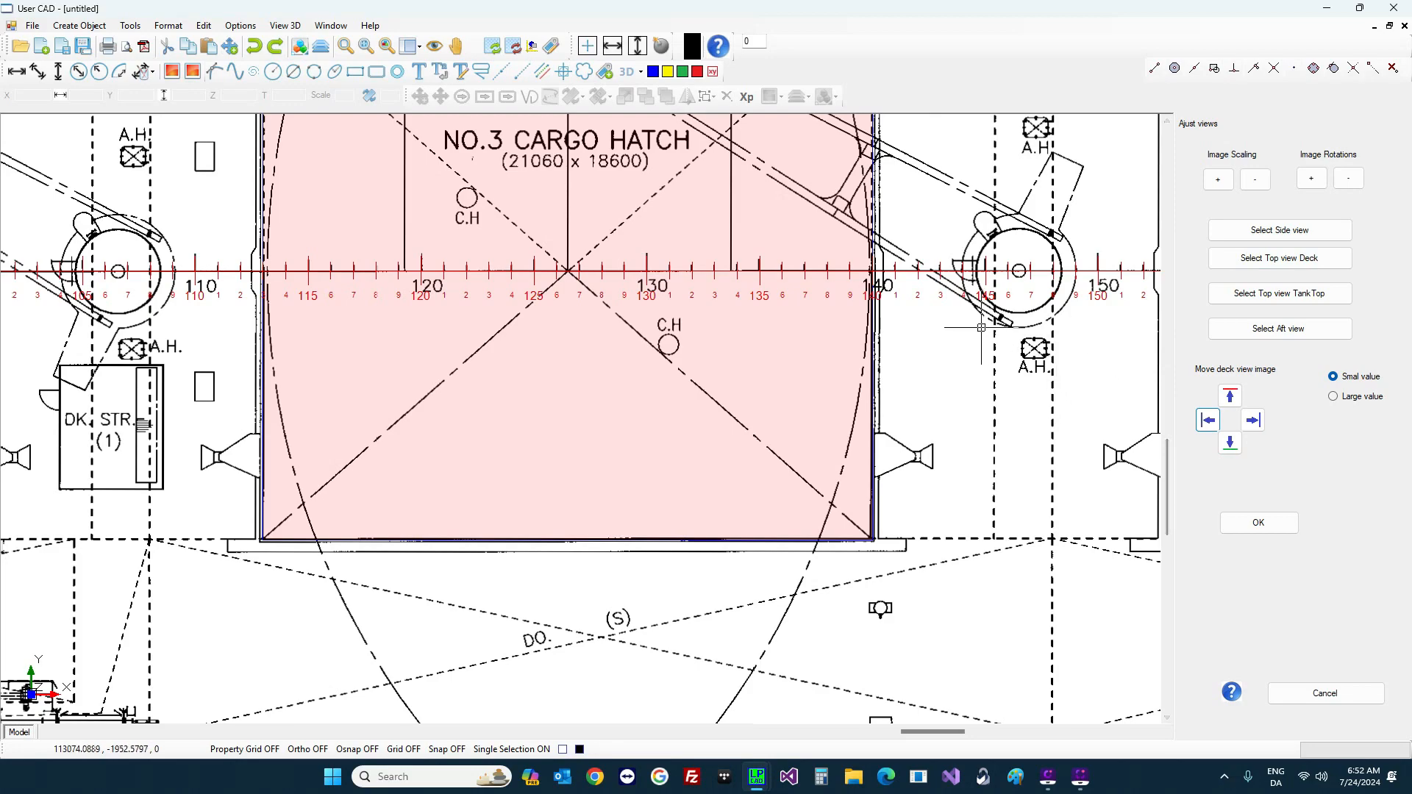
Step: Select the side view image and test nudging it down
{"action": "scroll", "coordinate": [974, 338], "scroll_direction": "down", "scroll_amount": 5}
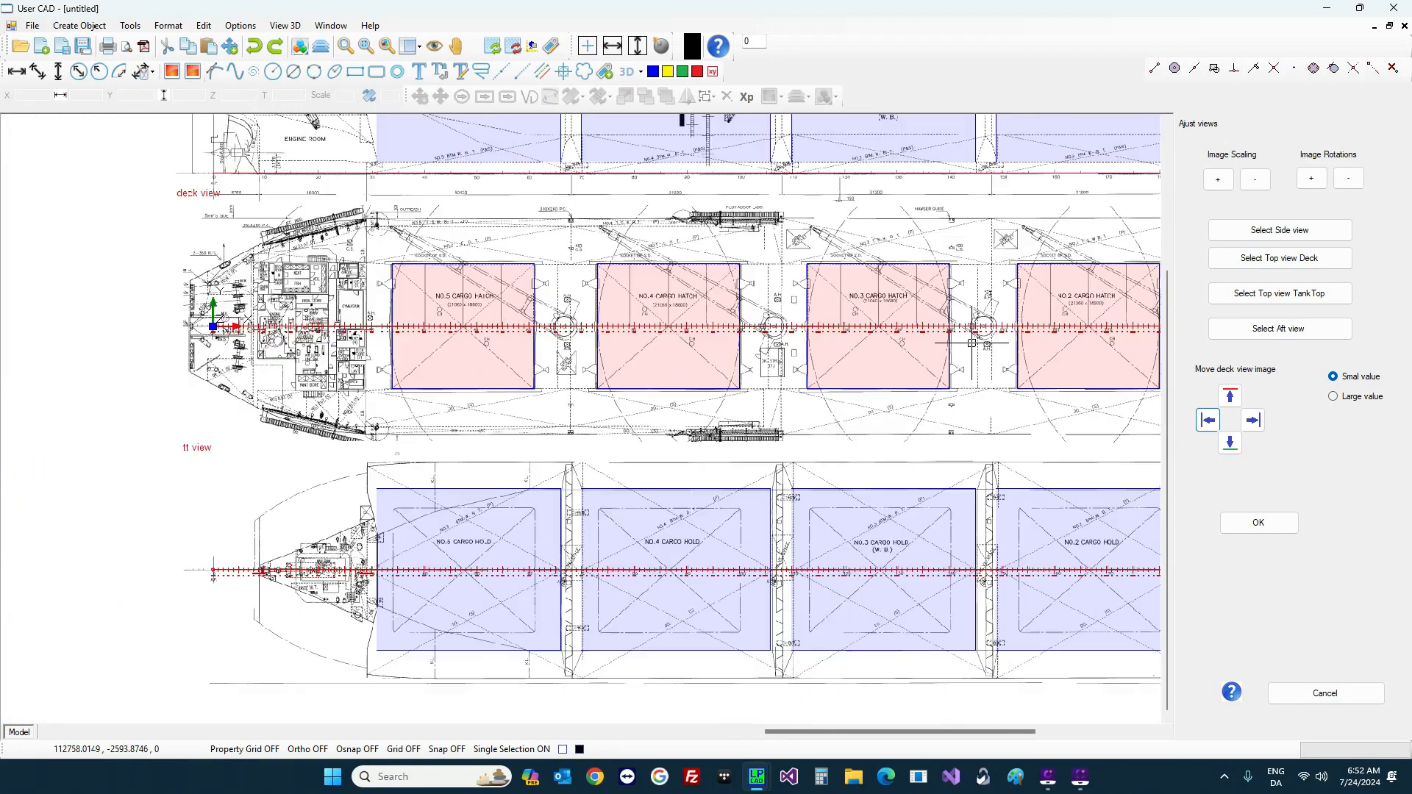
{"action": "scroll", "coordinate": [971, 343], "scroll_direction": "down", "scroll_amount": 4}
{"action": "scroll", "coordinate": [960, 193], "scroll_direction": "up", "scroll_amount": 4}
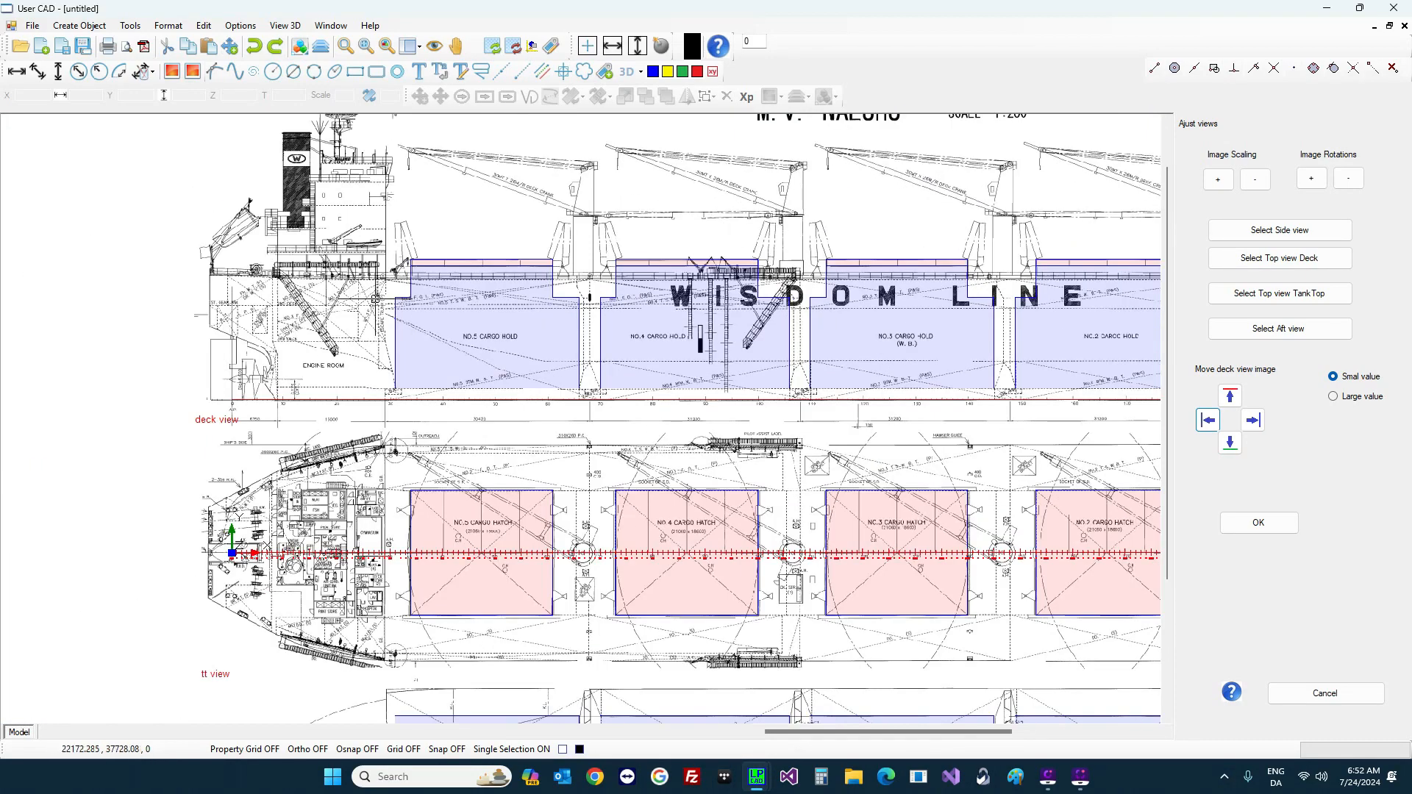
{"action": "scroll", "coordinate": [588, 419], "scroll_direction": "up", "scroll_amount": 2}
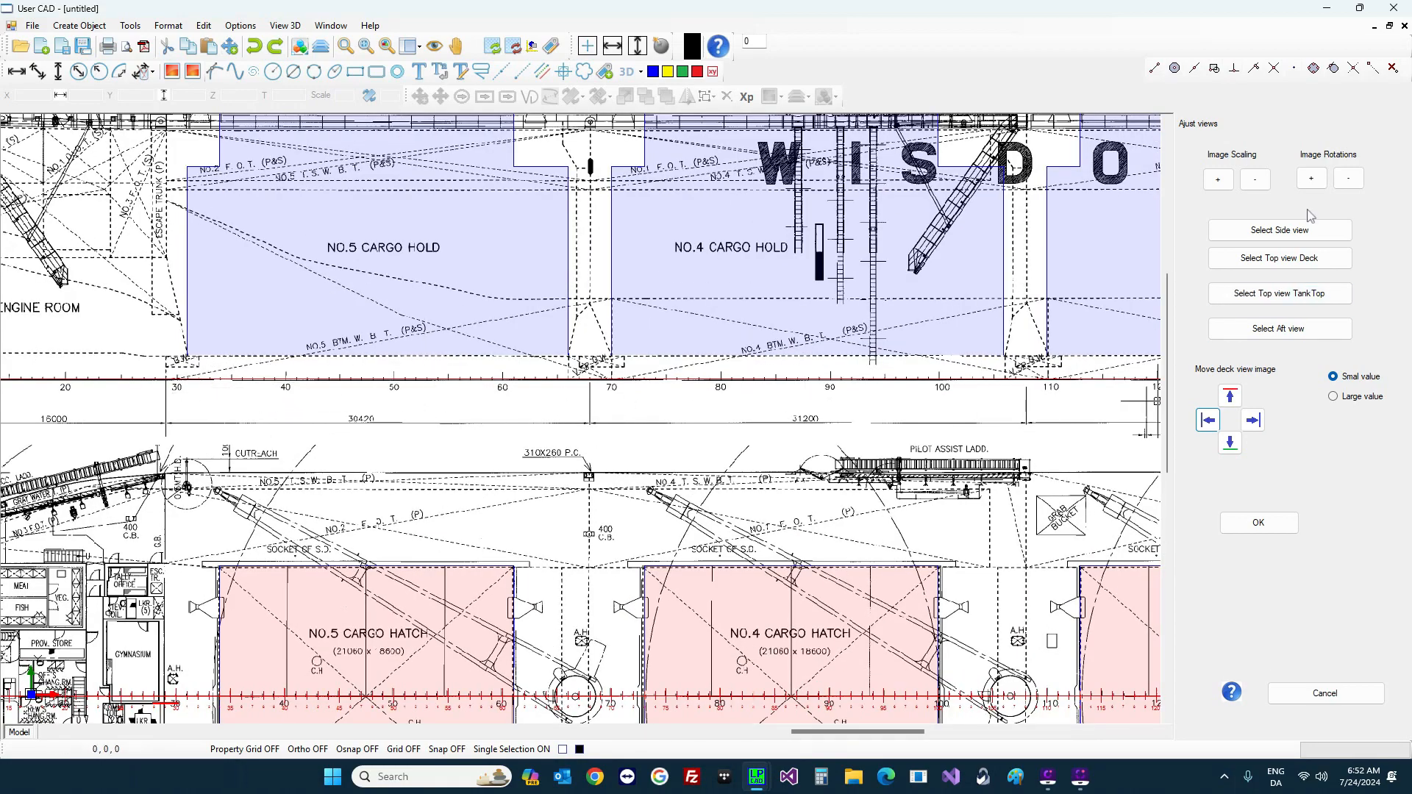
{"action": "left_click", "coordinate": [1295, 229]}
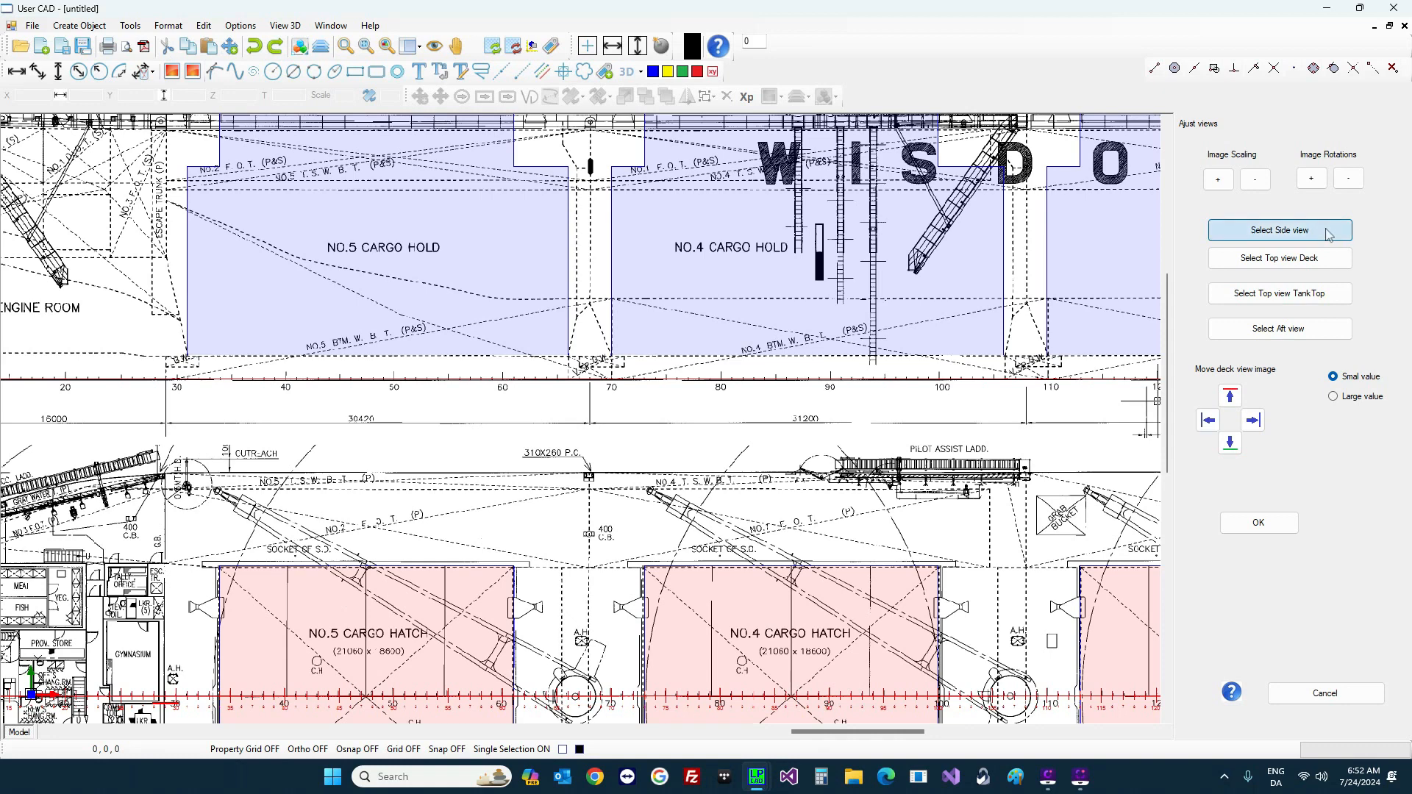
{"action": "left_click", "coordinate": [1230, 443]}
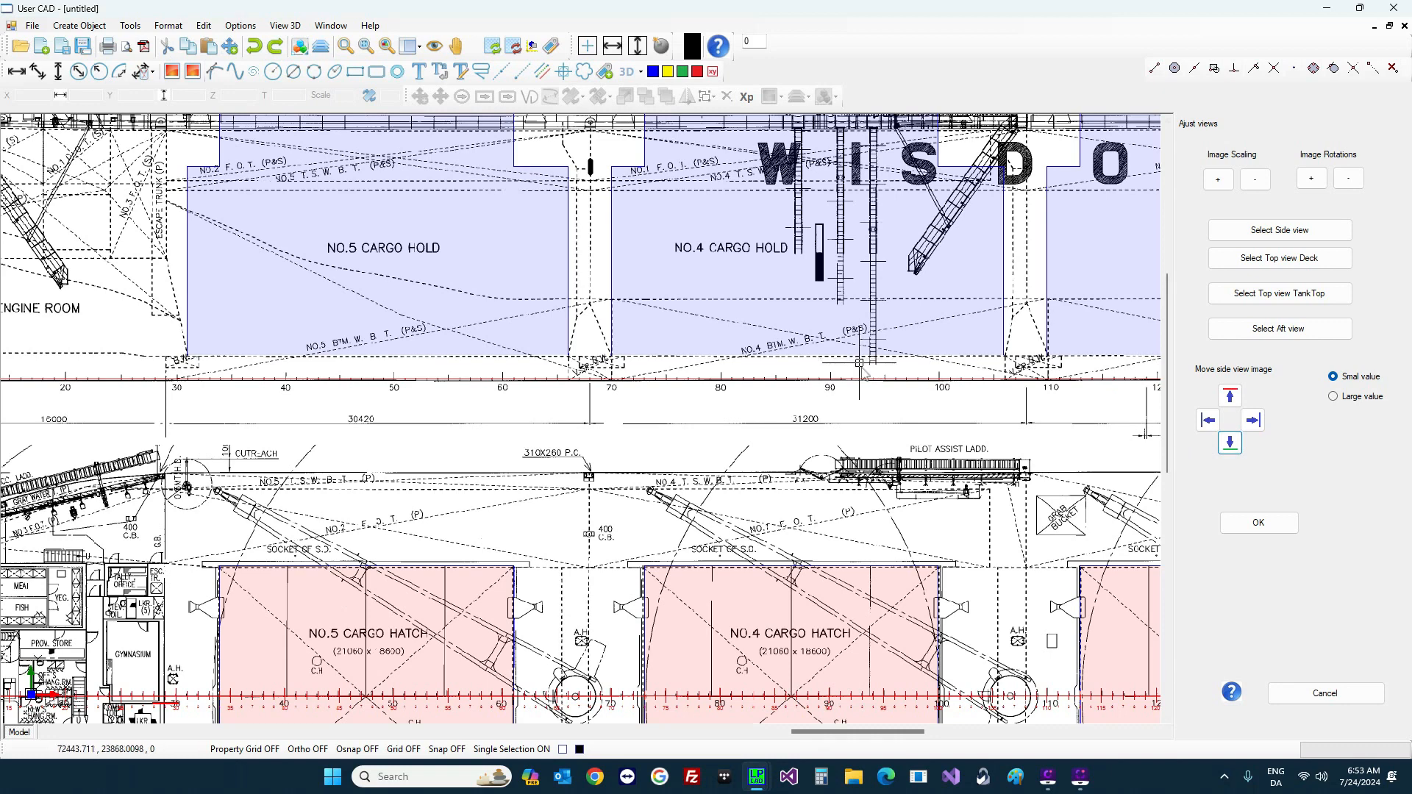
{"action": "scroll", "coordinate": [864, 375], "scroll_direction": "up", "scroll_amount": 3}
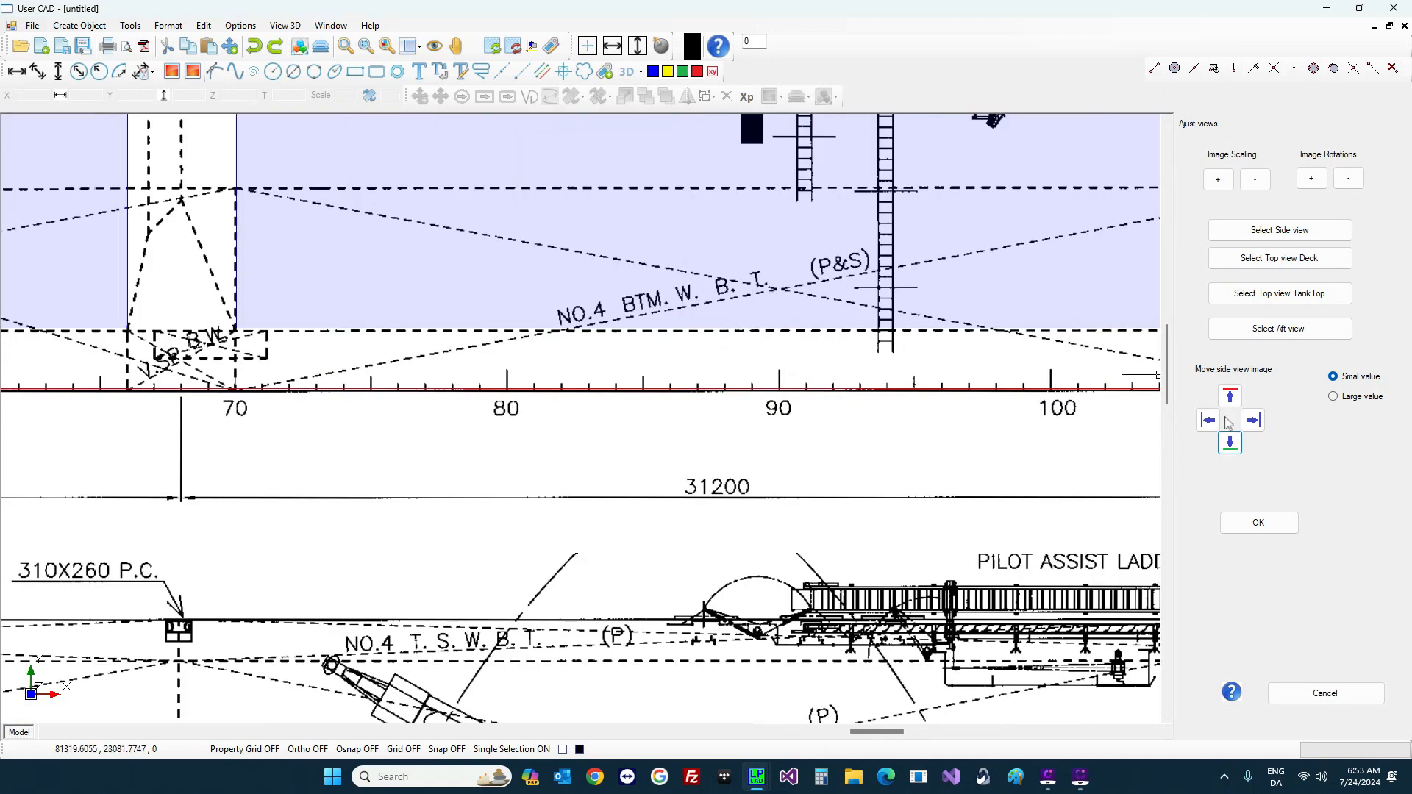
{"action": "left_click", "coordinate": [1231, 443]}
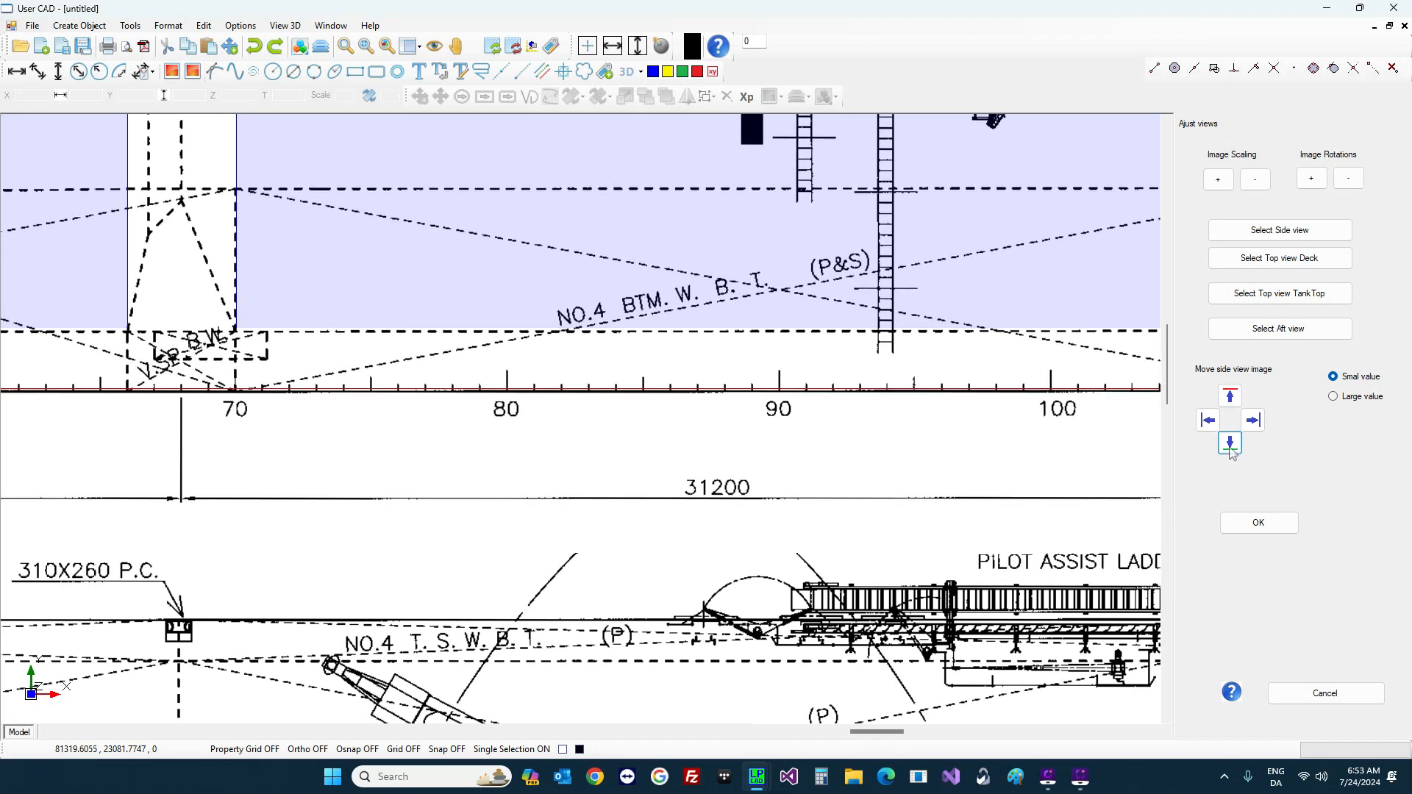
Step: Raise the side view image in small steps until its baseline sits on the red line
{"action": "left_click", "coordinate": [1229, 397]}
{"action": "left_click", "coordinate": [1226, 395]}
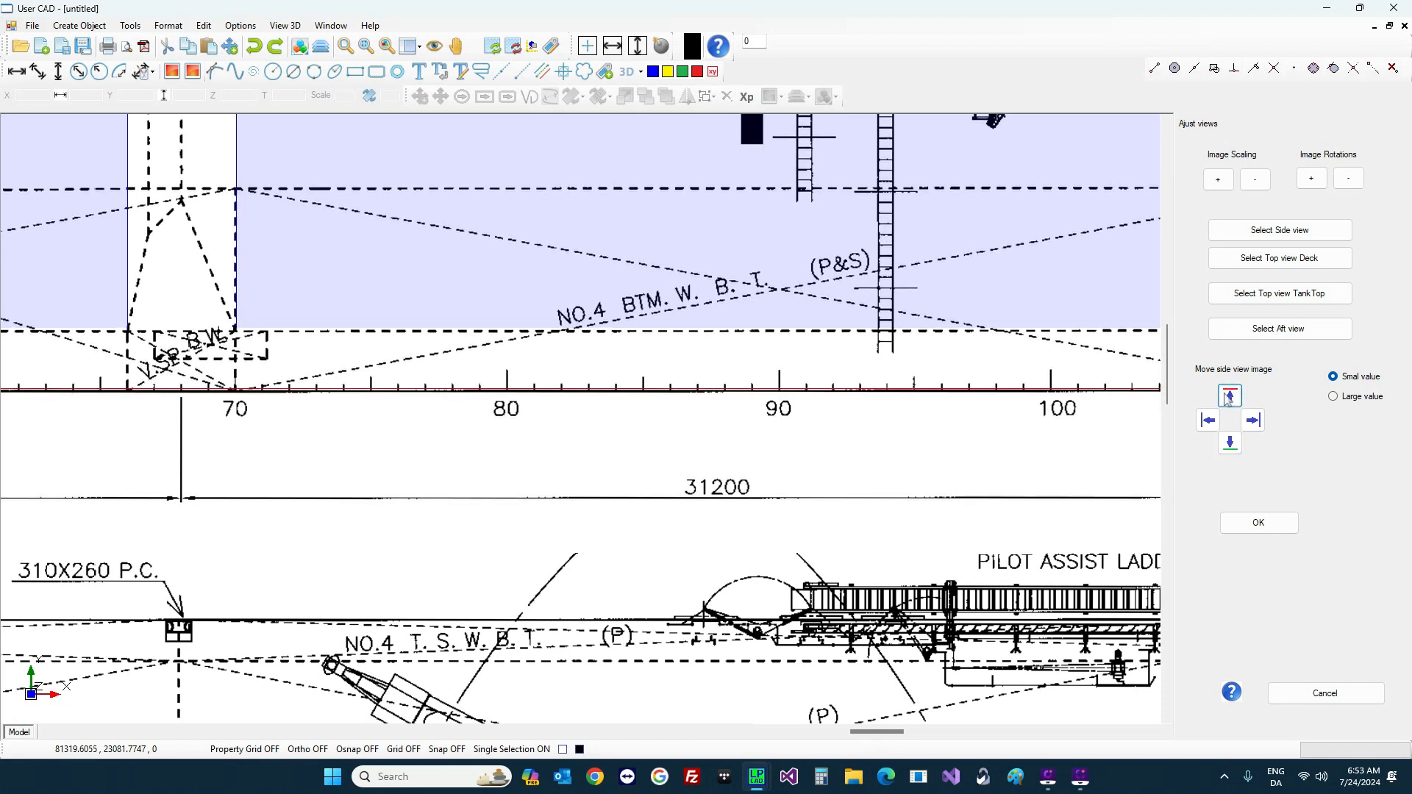
{"action": "left_click", "coordinate": [1226, 394]}
{"action": "left_click", "coordinate": [1226, 394]}
{"action": "left_click", "coordinate": [1225, 394]}
{"action": "left_click", "coordinate": [1225, 394]}
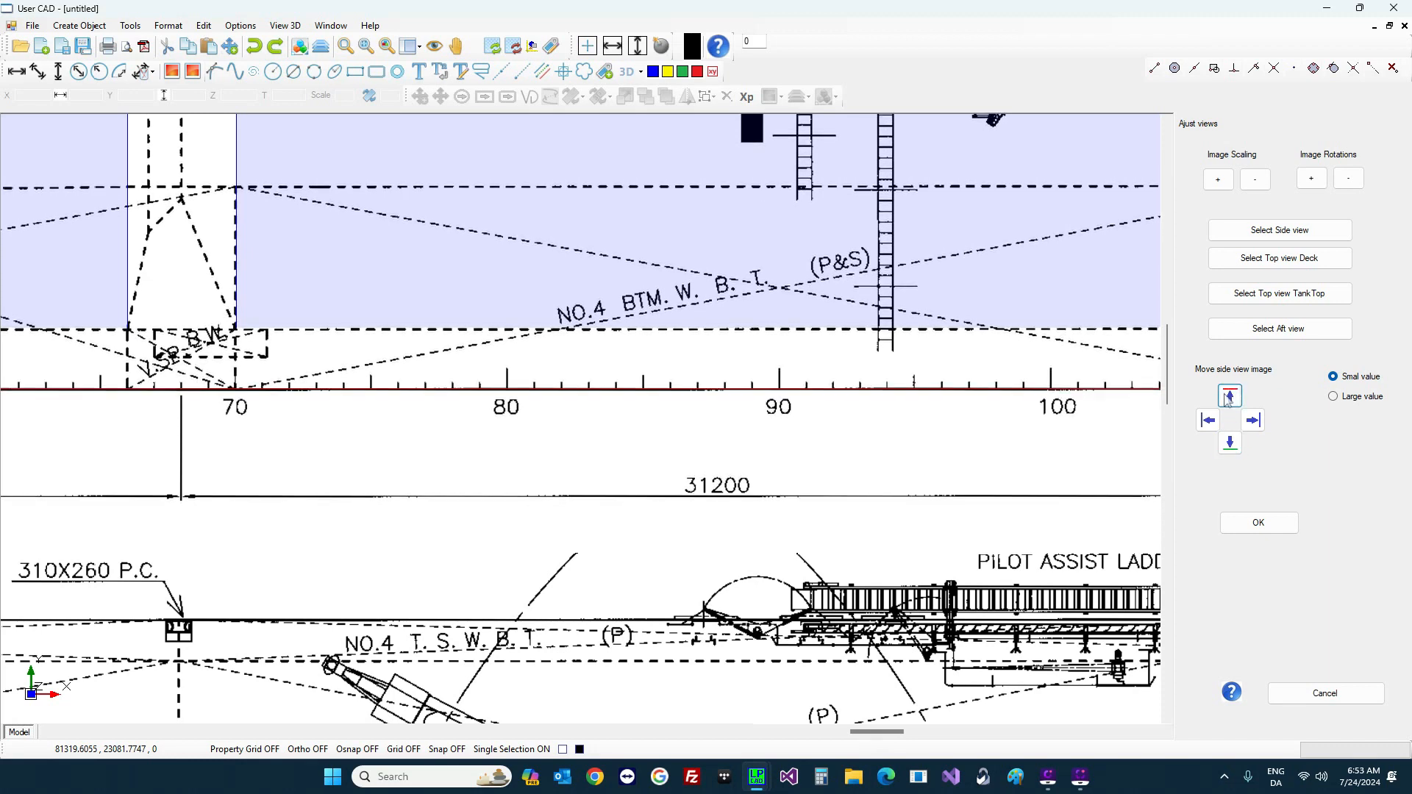
{"action": "left_click", "coordinate": [1225, 394]}
{"action": "left_click", "coordinate": [1225, 394]}
{"action": "left_click", "coordinate": [1226, 394]}
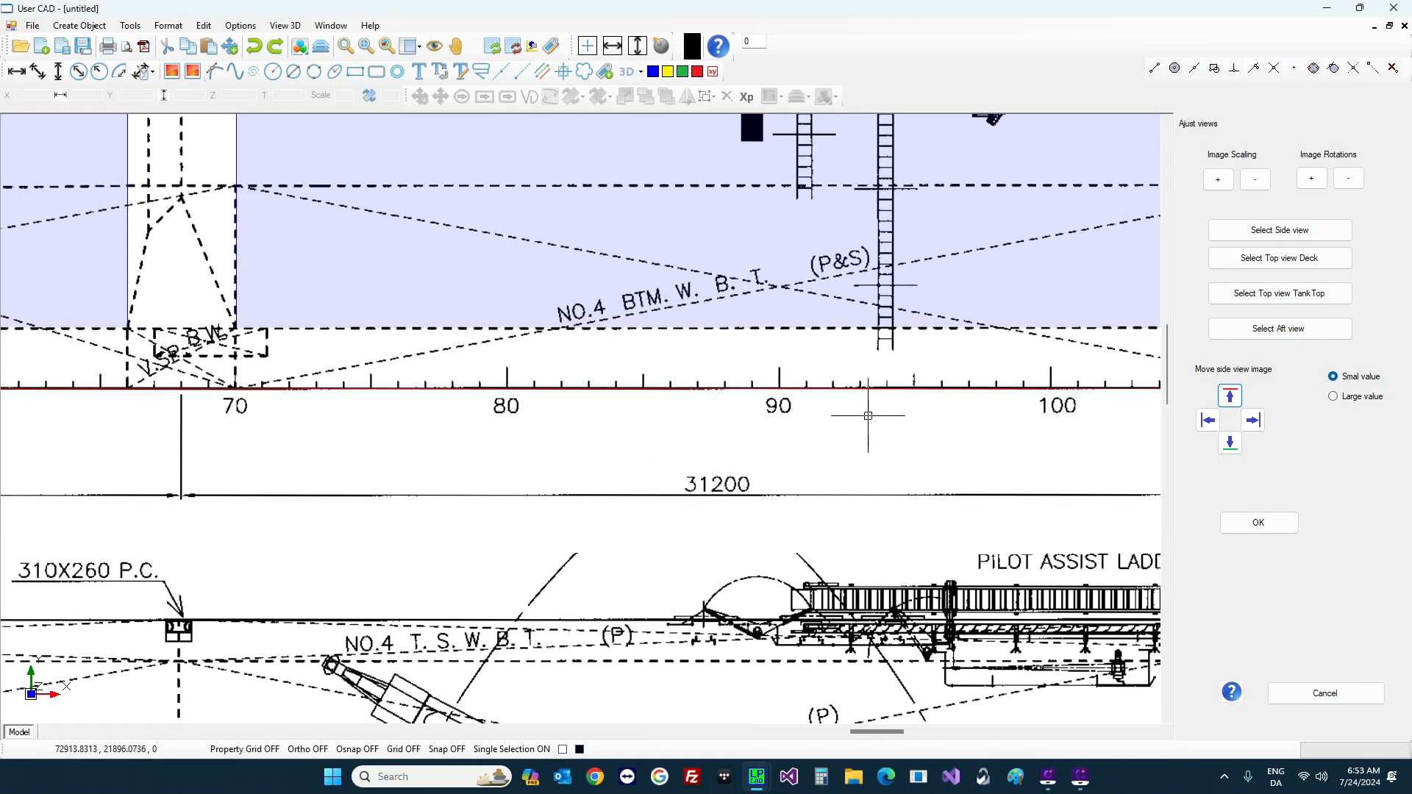
{"action": "scroll", "coordinate": [892, 408], "scroll_direction": "down", "scroll_amount": 6}
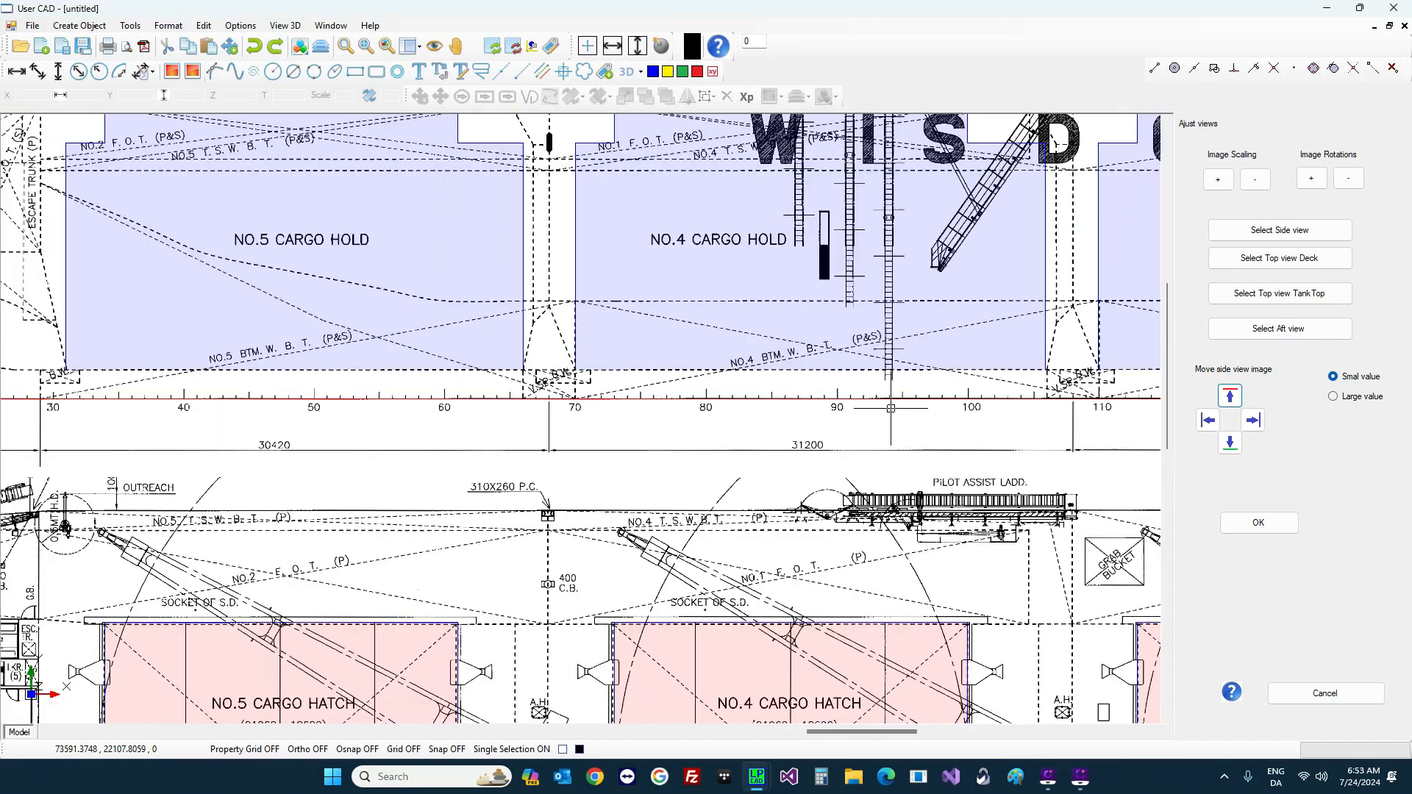
{"action": "scroll", "coordinate": [886, 406], "scroll_direction": "down", "scroll_amount": 2}
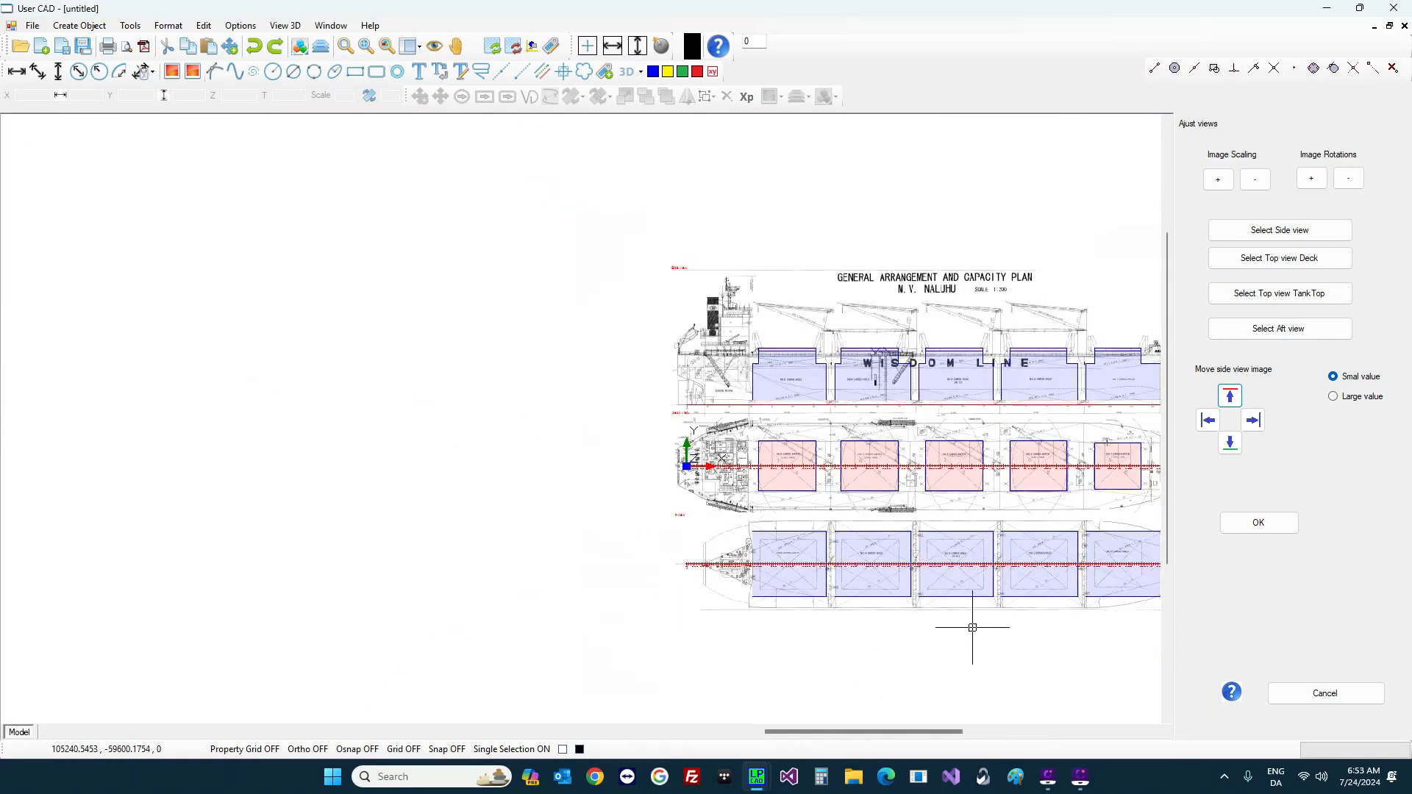
{"action": "scroll", "coordinate": [912, 566], "scroll_direction": "up", "scroll_amount": 3}
{"action": "scroll", "coordinate": [821, 565], "scroll_direction": "up", "scroll_amount": 3}
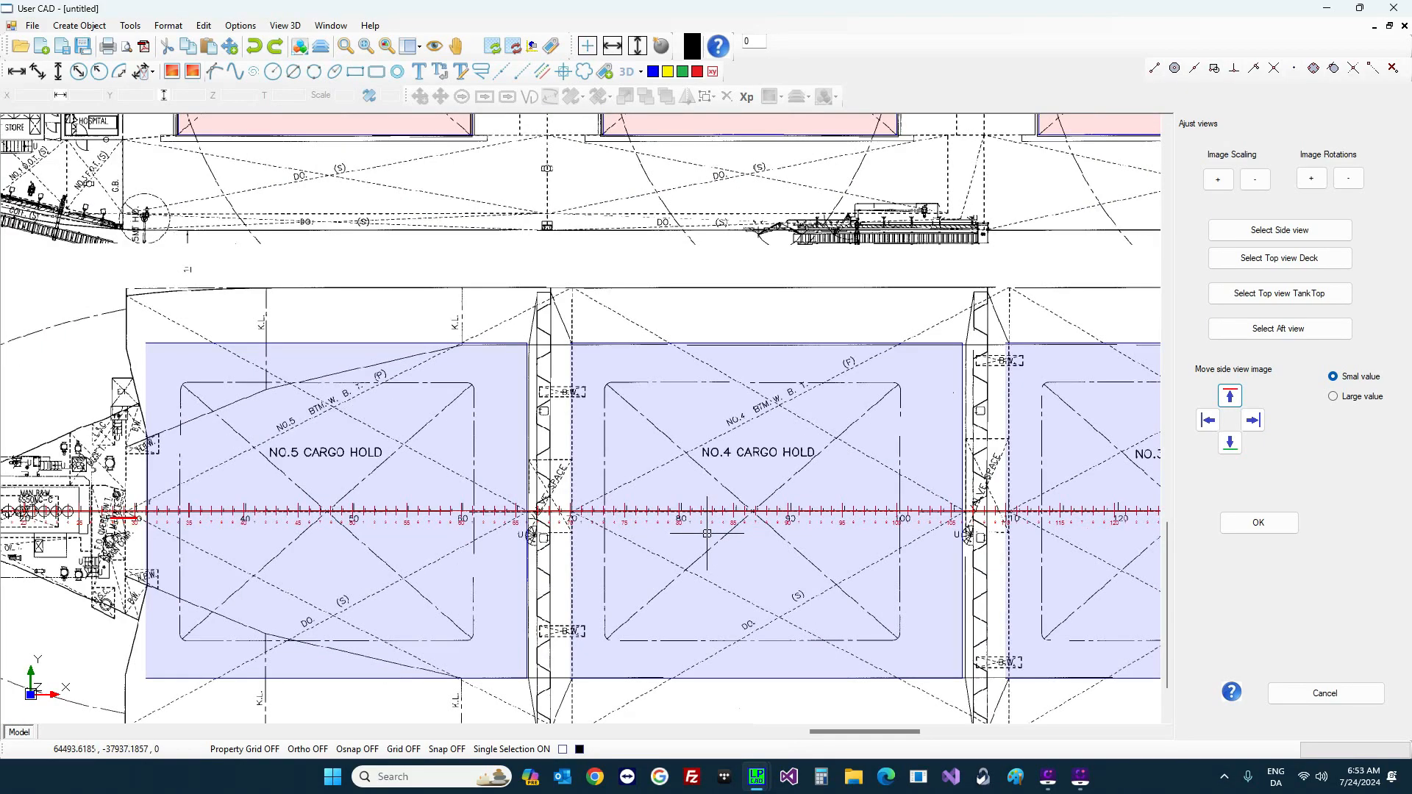
{"action": "scroll", "coordinate": [701, 527], "scroll_direction": "up", "scroll_amount": 1}
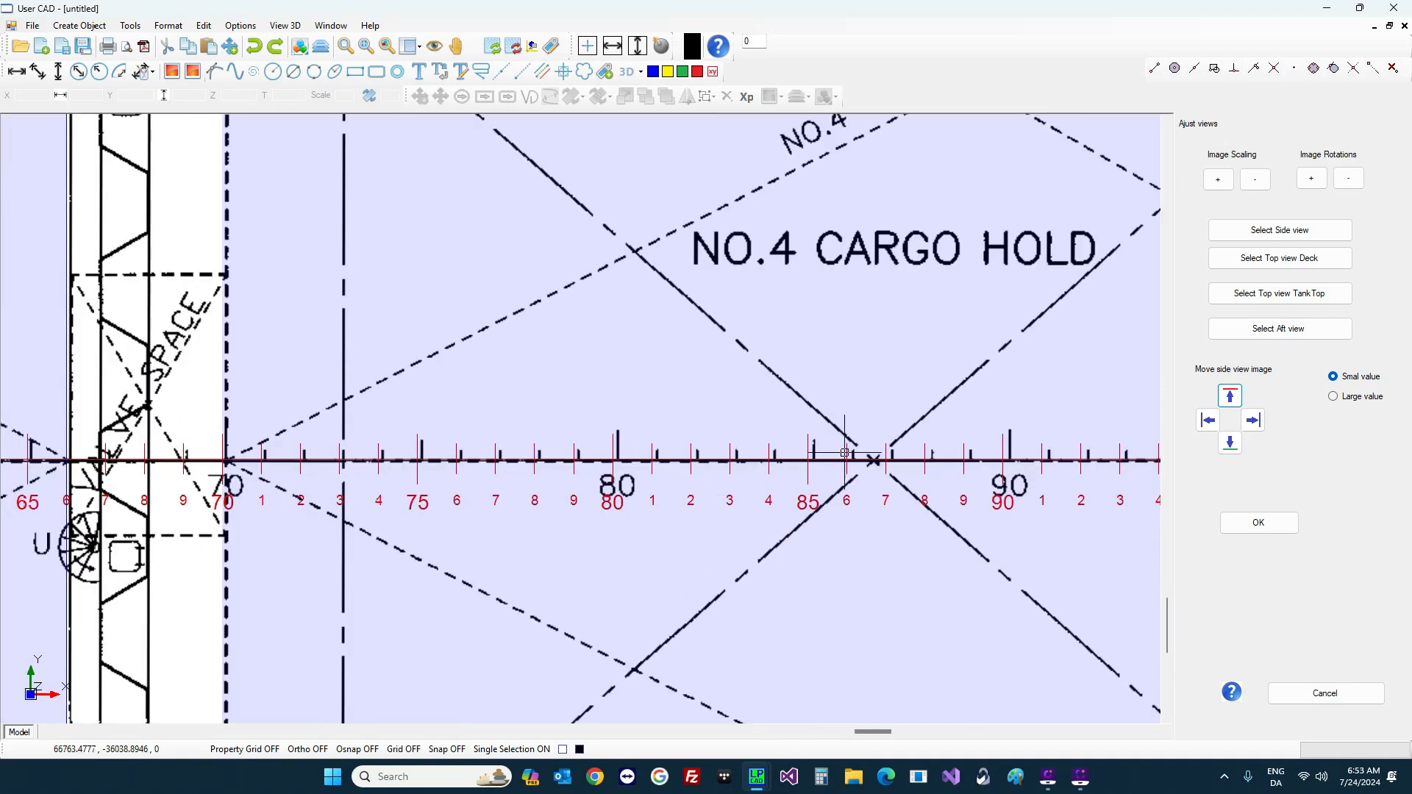
Step: Select the tank-top view image and shift it left 11 small steps onto the ruler
{"action": "left_click", "coordinate": [1286, 298]}
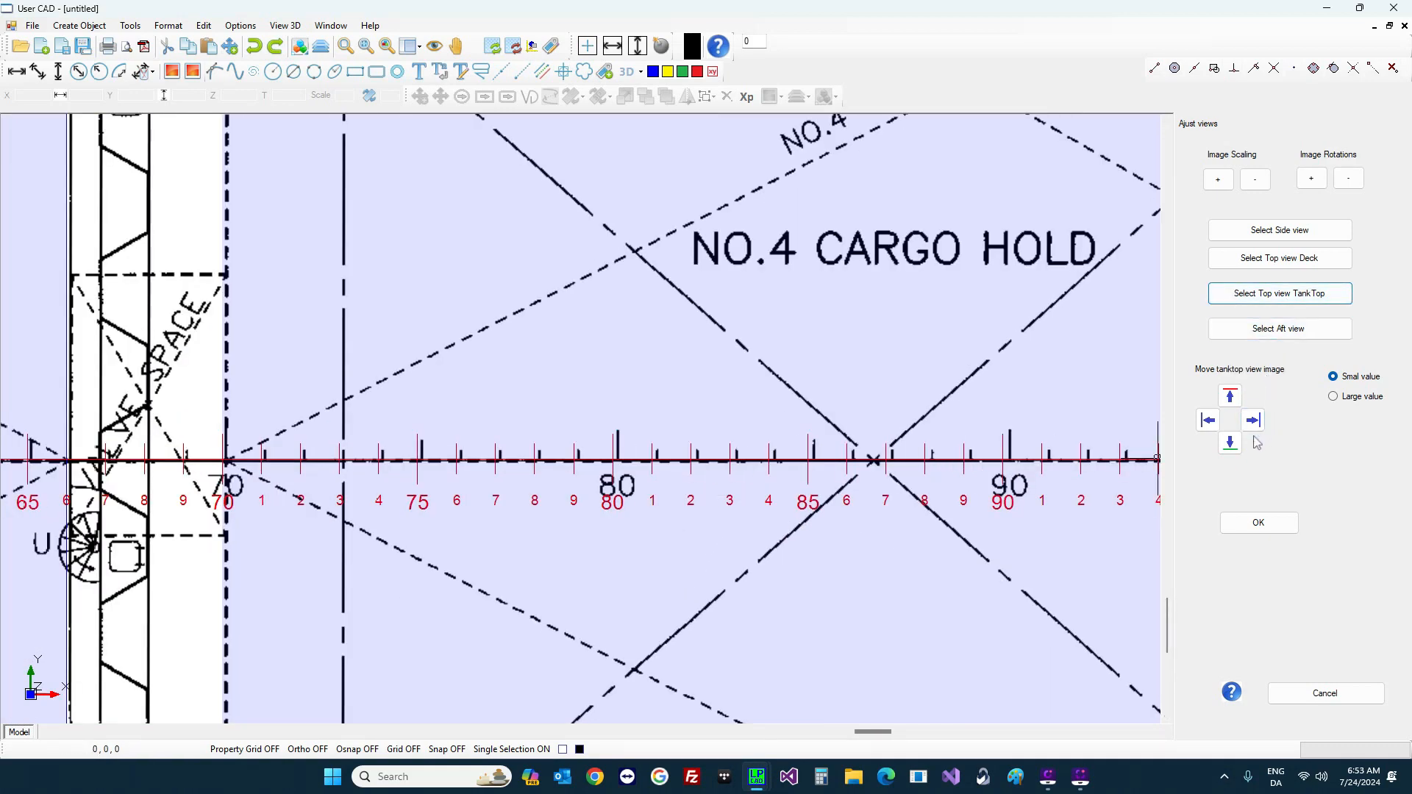
{"action": "left_click", "coordinate": [1209, 420]}
{"action": "left_click", "coordinate": [1209, 420]}
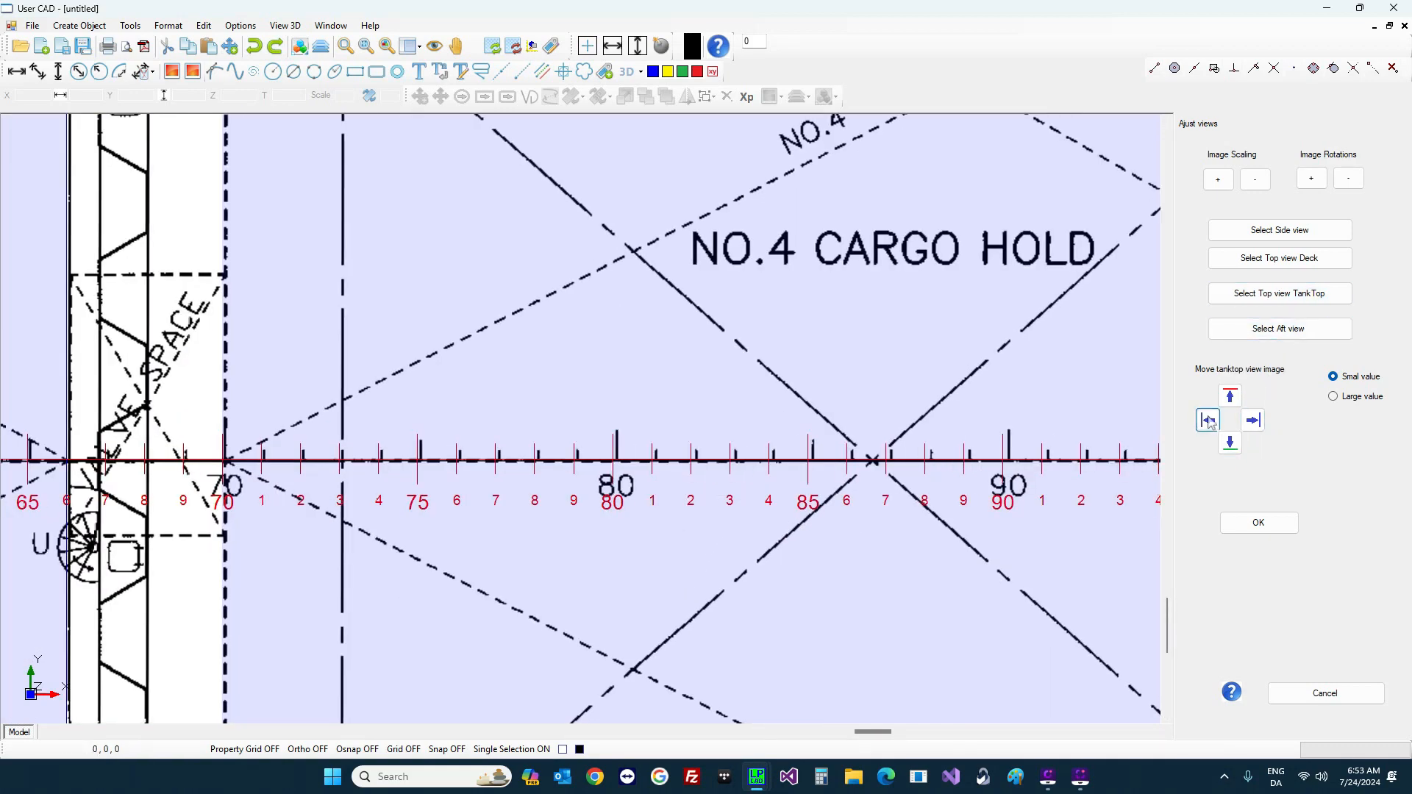
{"action": "left_click", "coordinate": [1209, 420]}
{"action": "left_click", "coordinate": [1209, 421]}
{"action": "left_click", "coordinate": [1209, 420]}
{"action": "left_click", "coordinate": [1208, 420]}
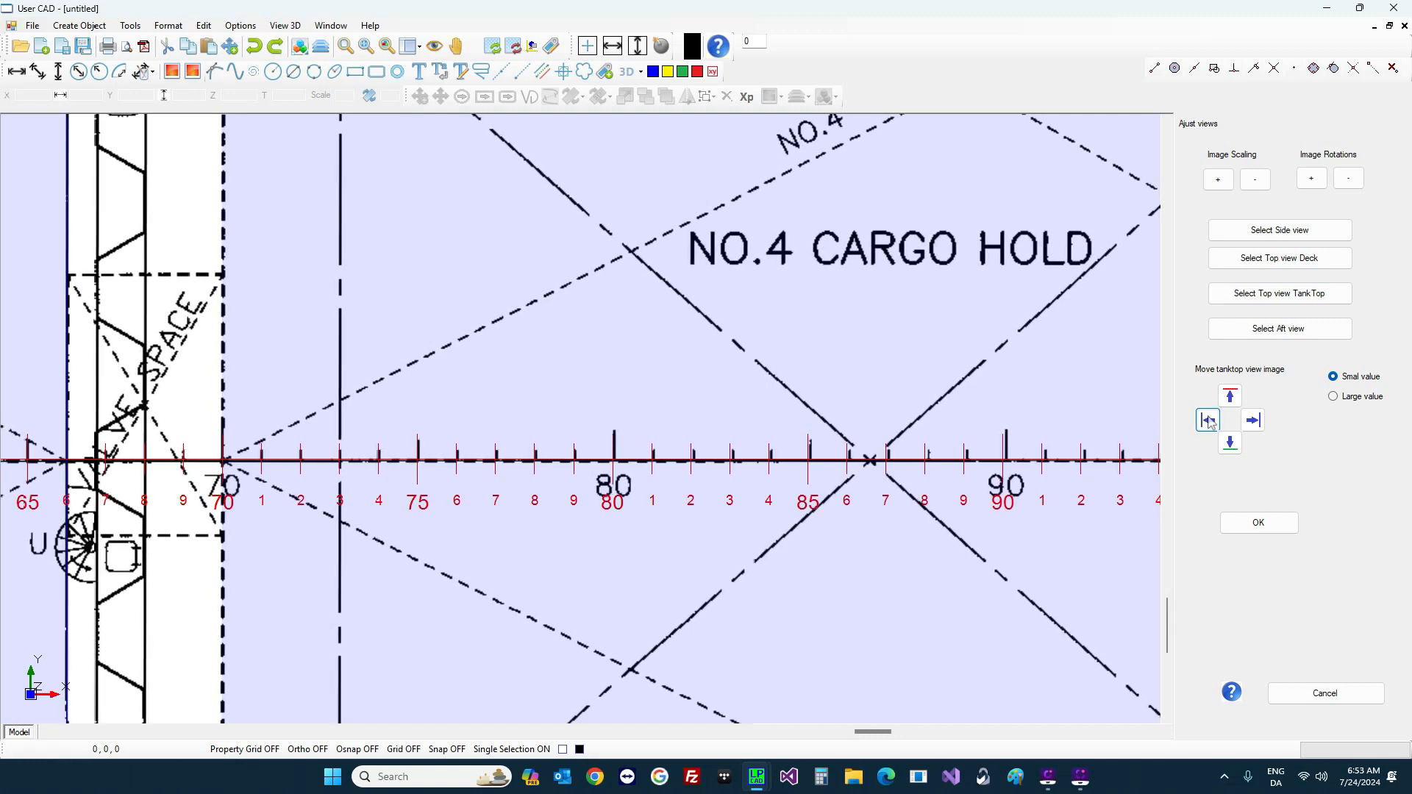
{"action": "left_click", "coordinate": [1209, 420]}
{"action": "left_click", "coordinate": [1208, 420]}
{"action": "left_click", "coordinate": [1208, 420]}
{"action": "left_click", "coordinate": [1208, 420]}
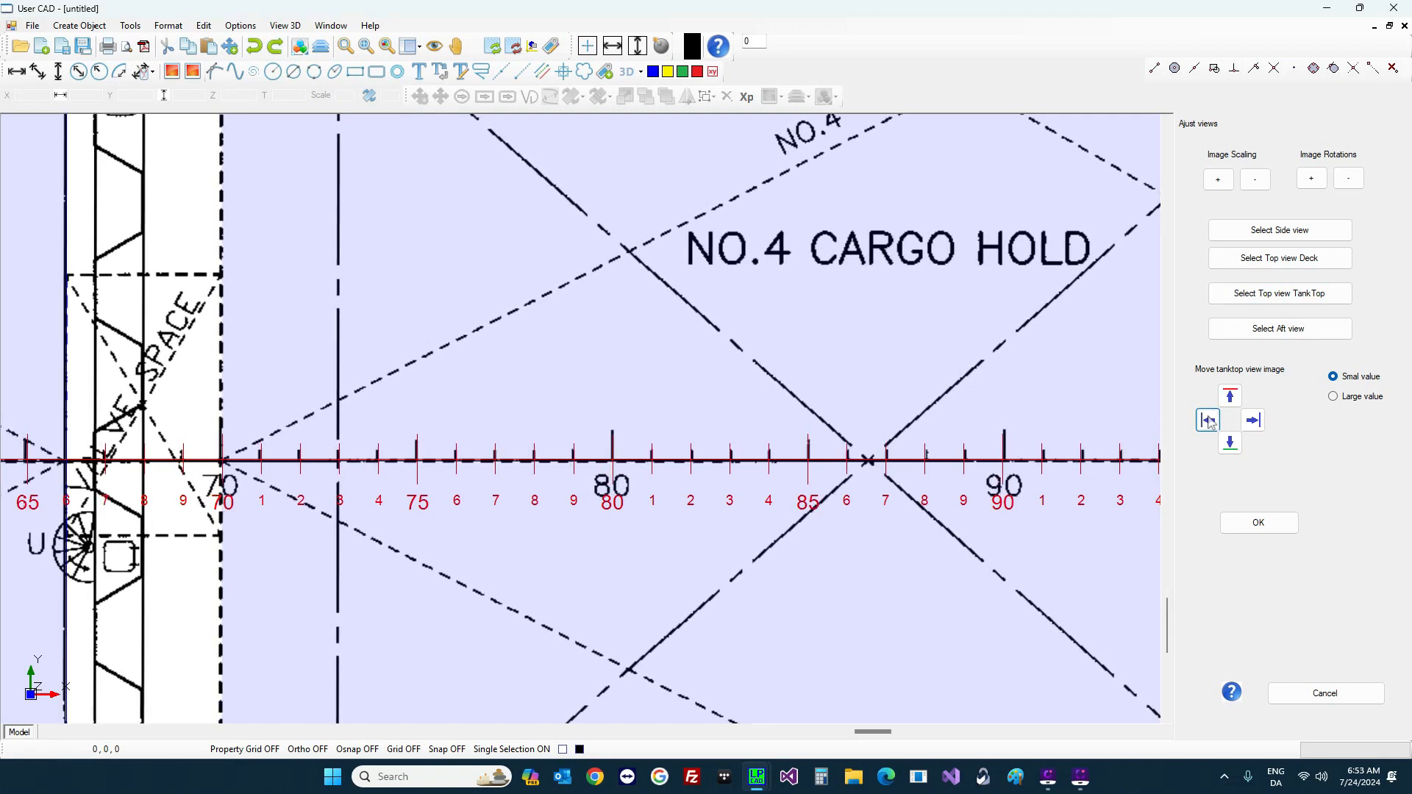
{"action": "left_click", "coordinate": [1209, 420]}
{"action": "left_click", "coordinate": [1209, 420]}
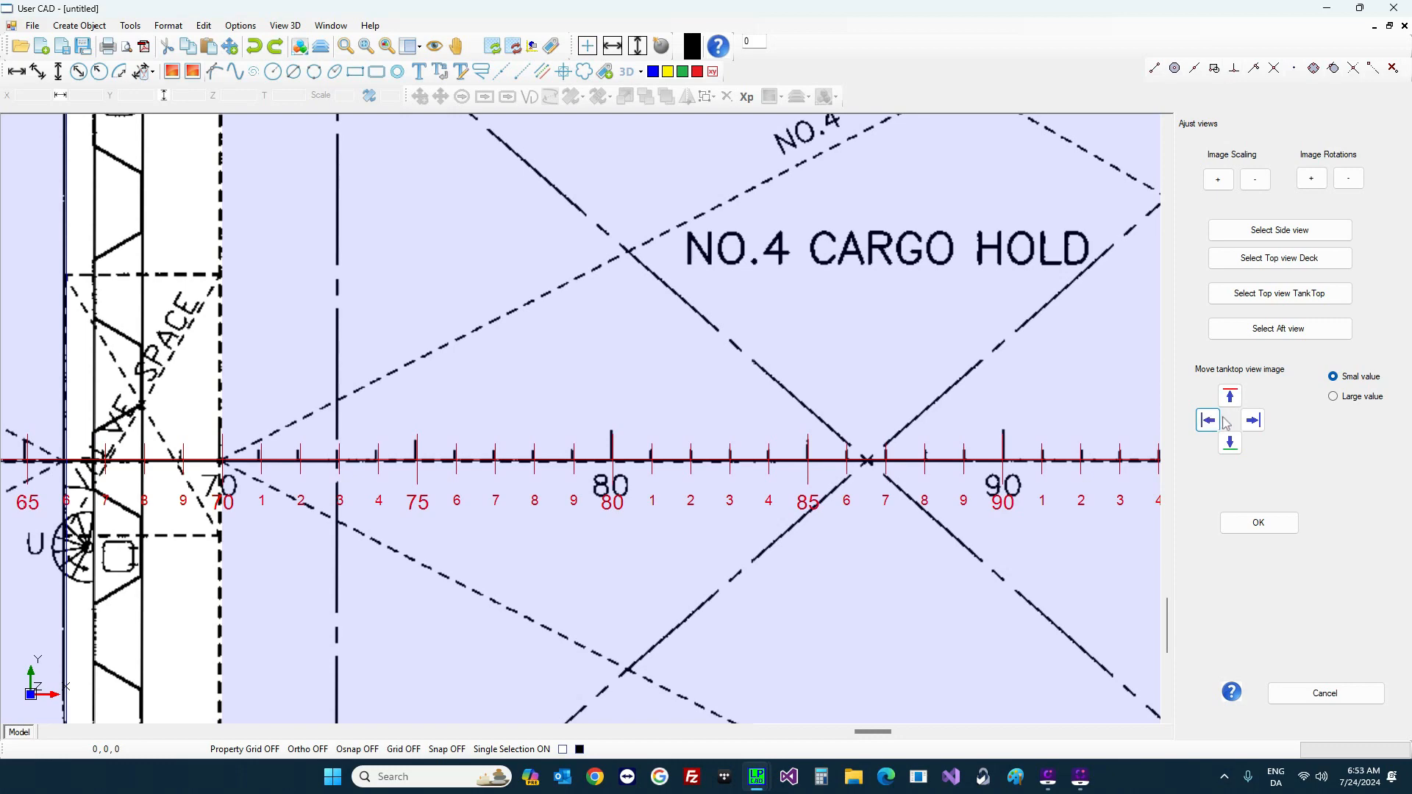
Step: Raise the tank-top view image three small steps and zoom out to check alignment
{"action": "left_click", "coordinate": [1239, 398]}
{"action": "left_click", "coordinate": [1239, 398]}
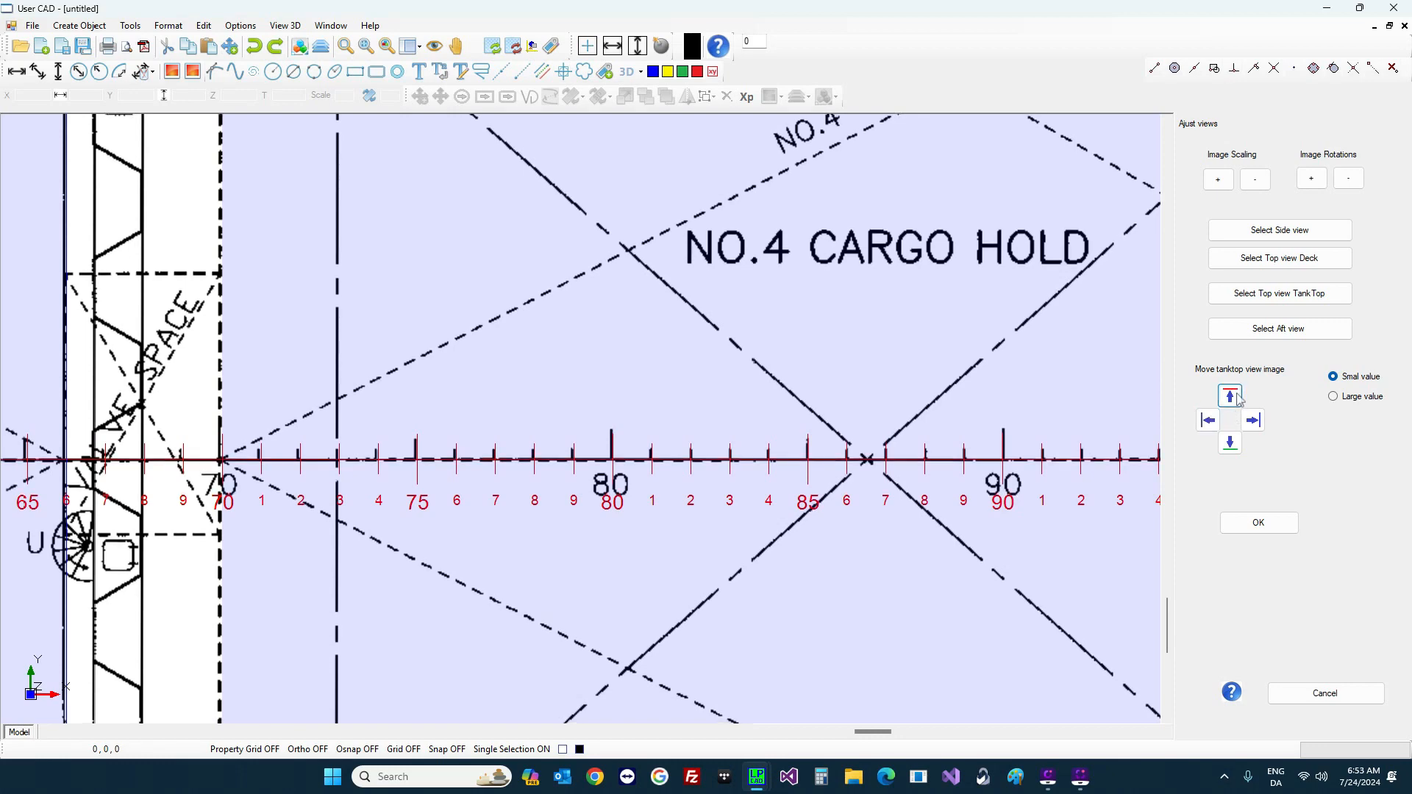
{"action": "left_click", "coordinate": [1239, 398]}
{"action": "scroll", "coordinate": [706, 275], "scroll_direction": "down", "scroll_amount": 5}
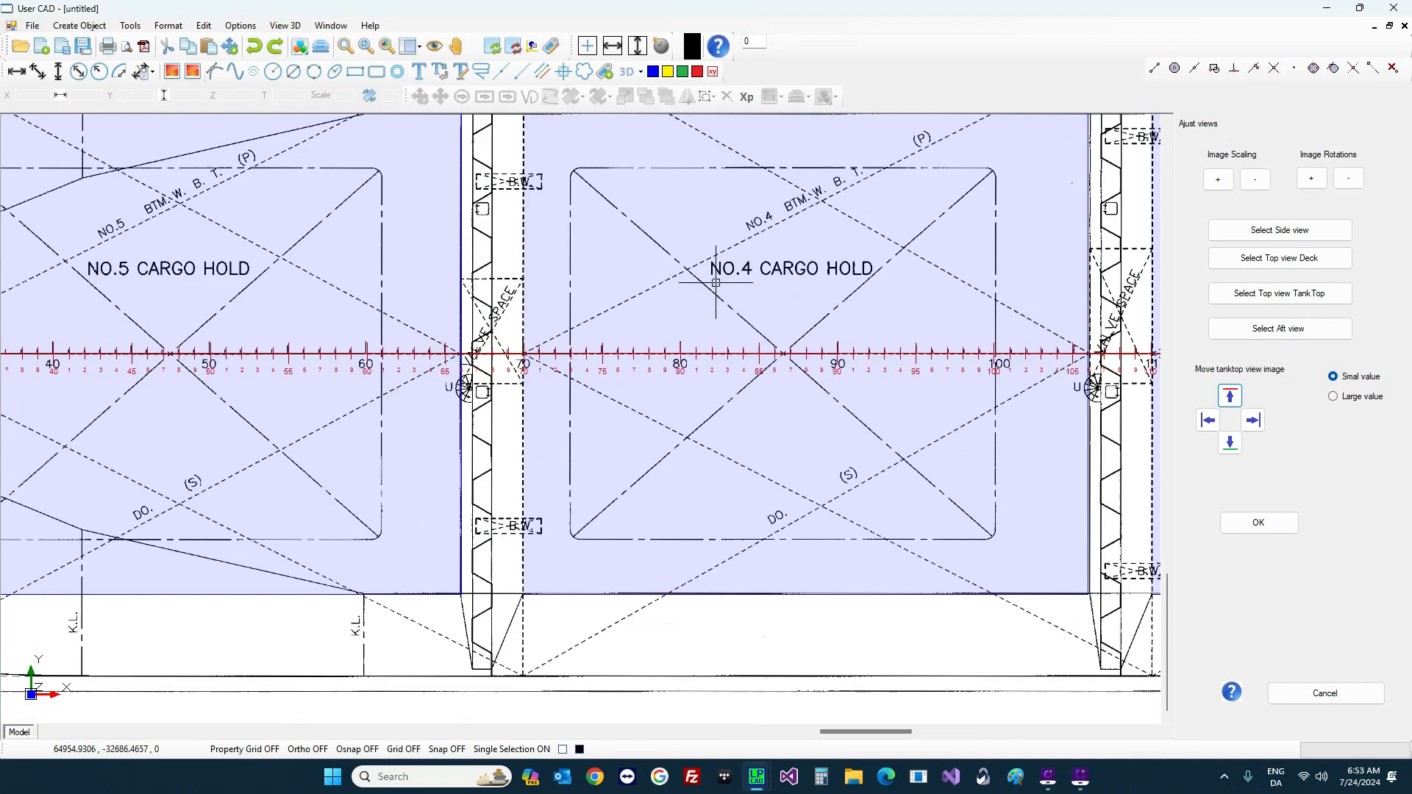
{"action": "scroll", "coordinate": [685, 273], "scroll_direction": "down", "scroll_amount": 8}
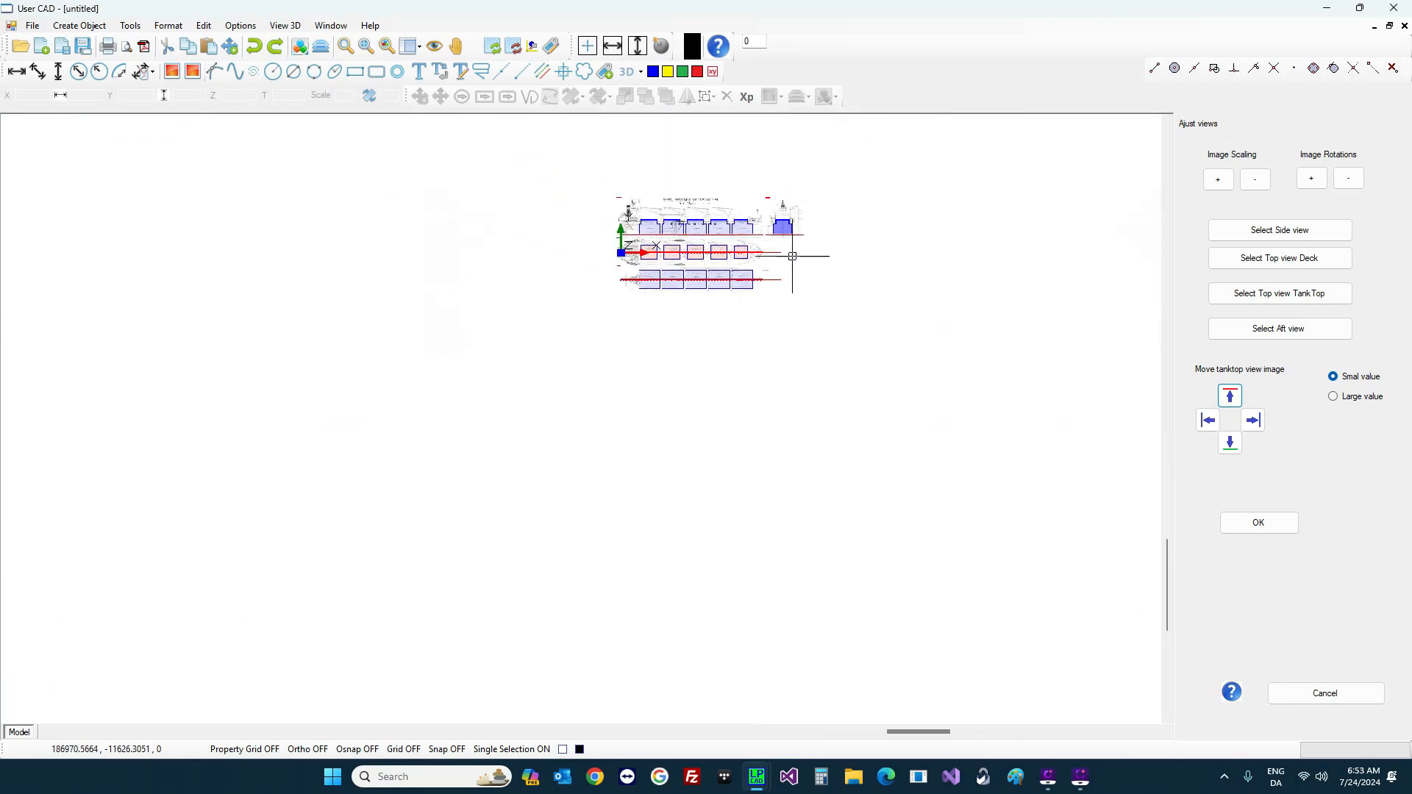
{"action": "scroll", "coordinate": [786, 227], "scroll_direction": "up", "scroll_amount": 10}
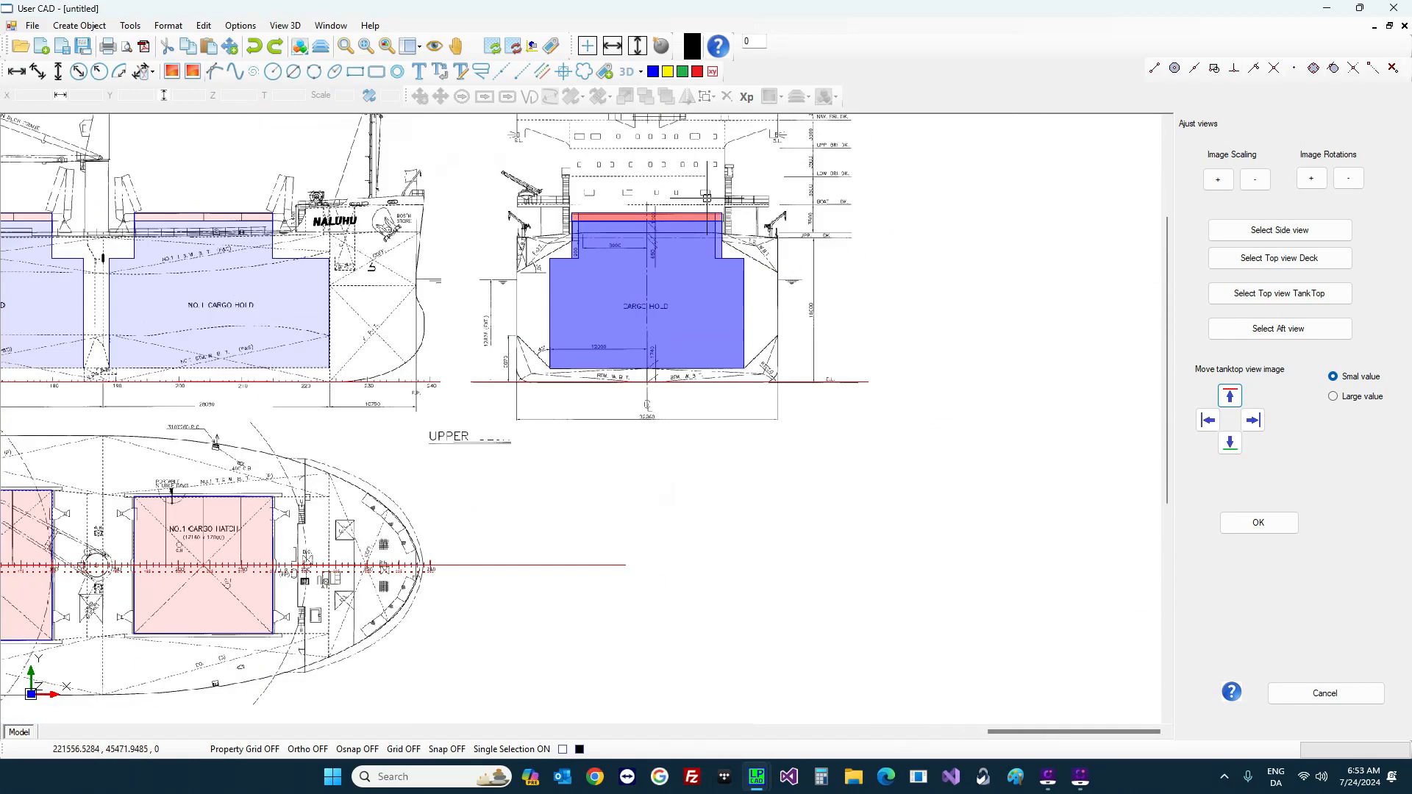
{"action": "scroll", "coordinate": [712, 294], "scroll_direction": "down", "scroll_amount": 2}
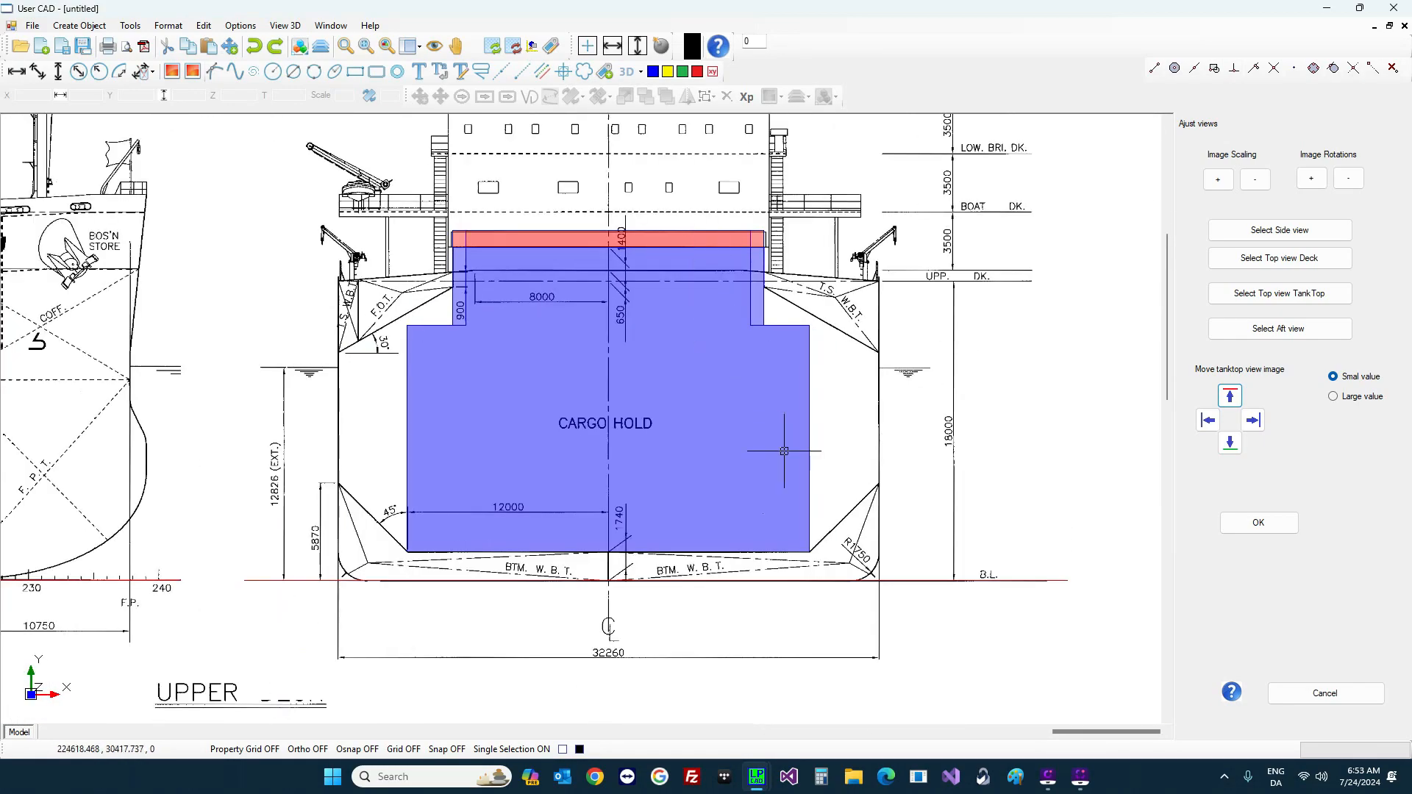
{"action": "scroll", "coordinate": [695, 586], "scroll_direction": "up", "scroll_amount": 3}
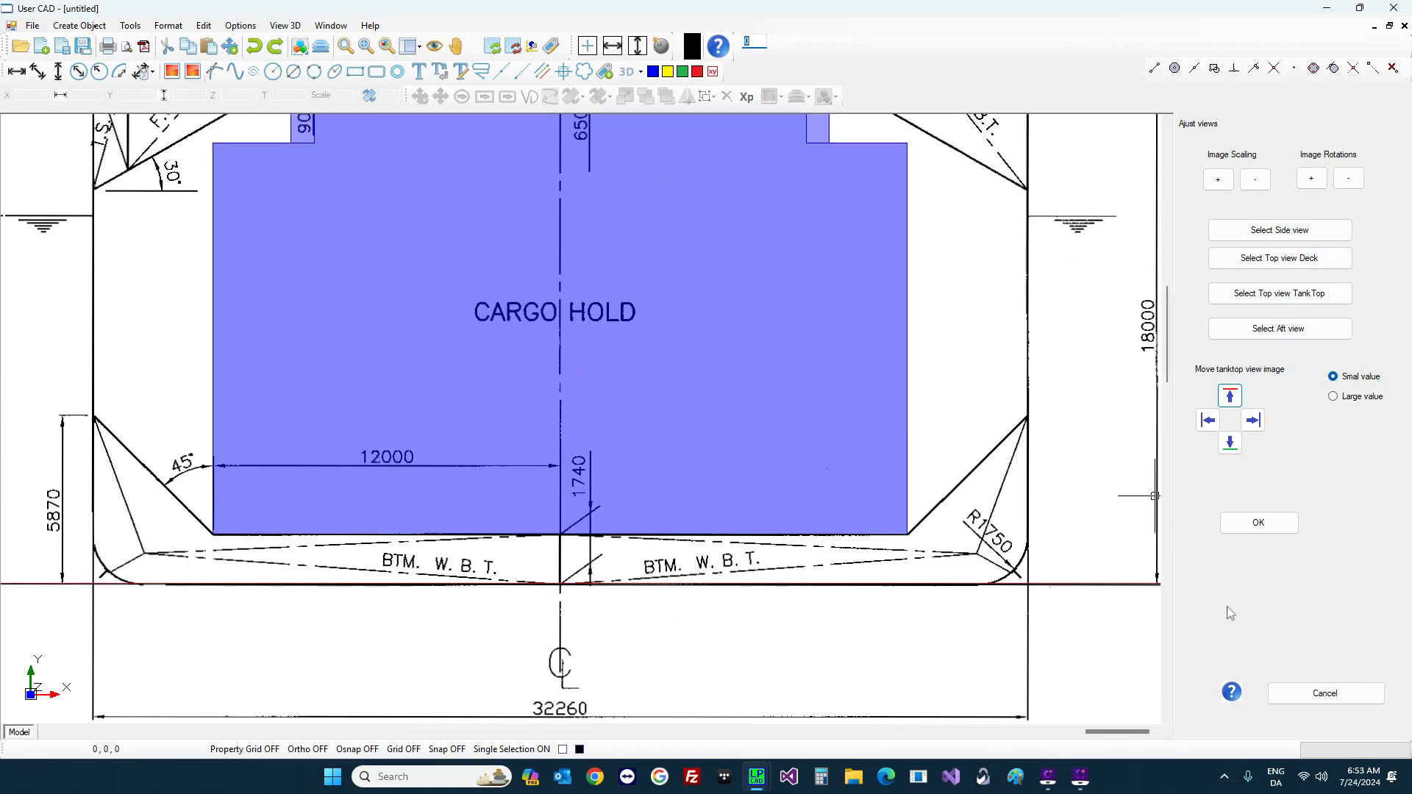
Step: Finish the view adjustments and set the dimension pen colour to red
{"action": "left_click", "coordinate": [1267, 524]}
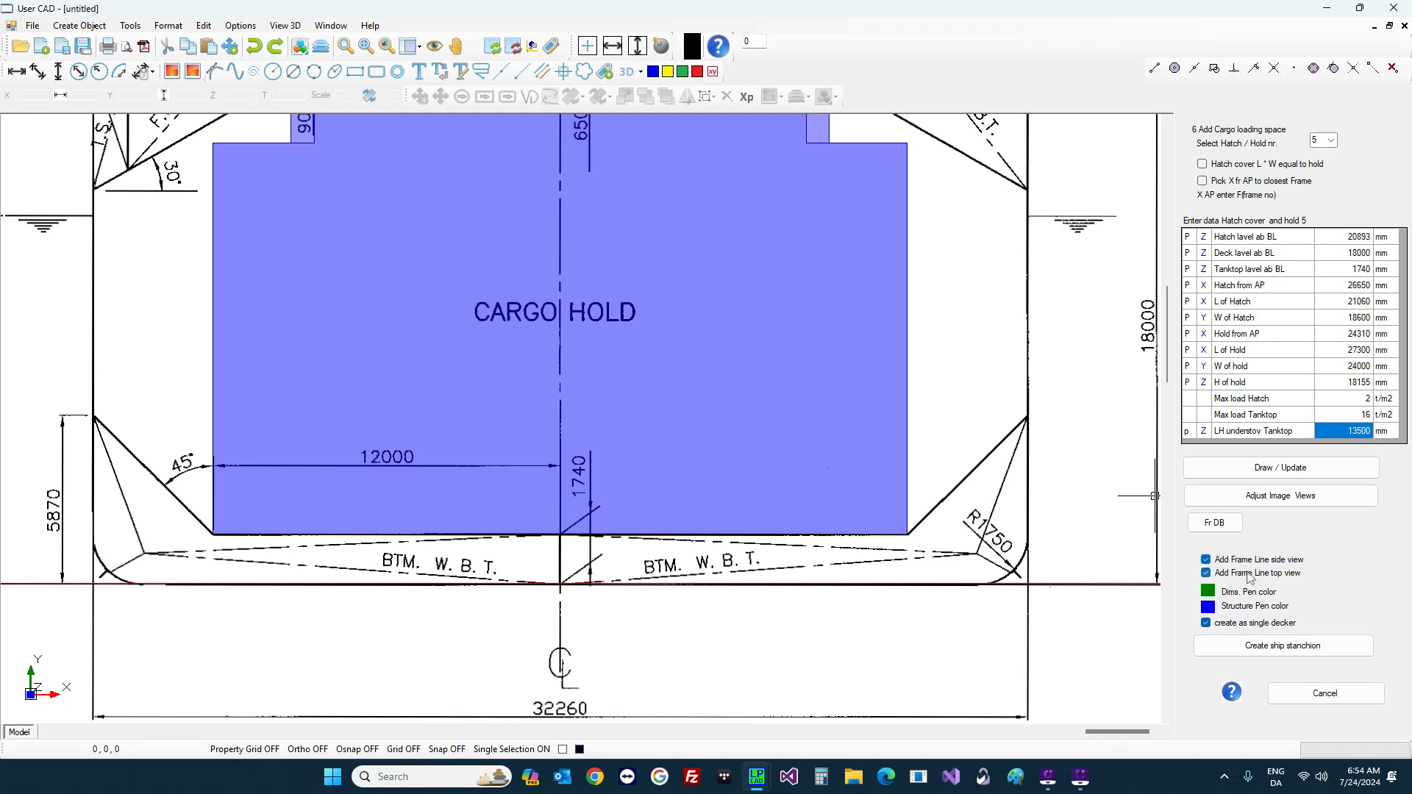
{"action": "left_click", "coordinate": [1209, 595]}
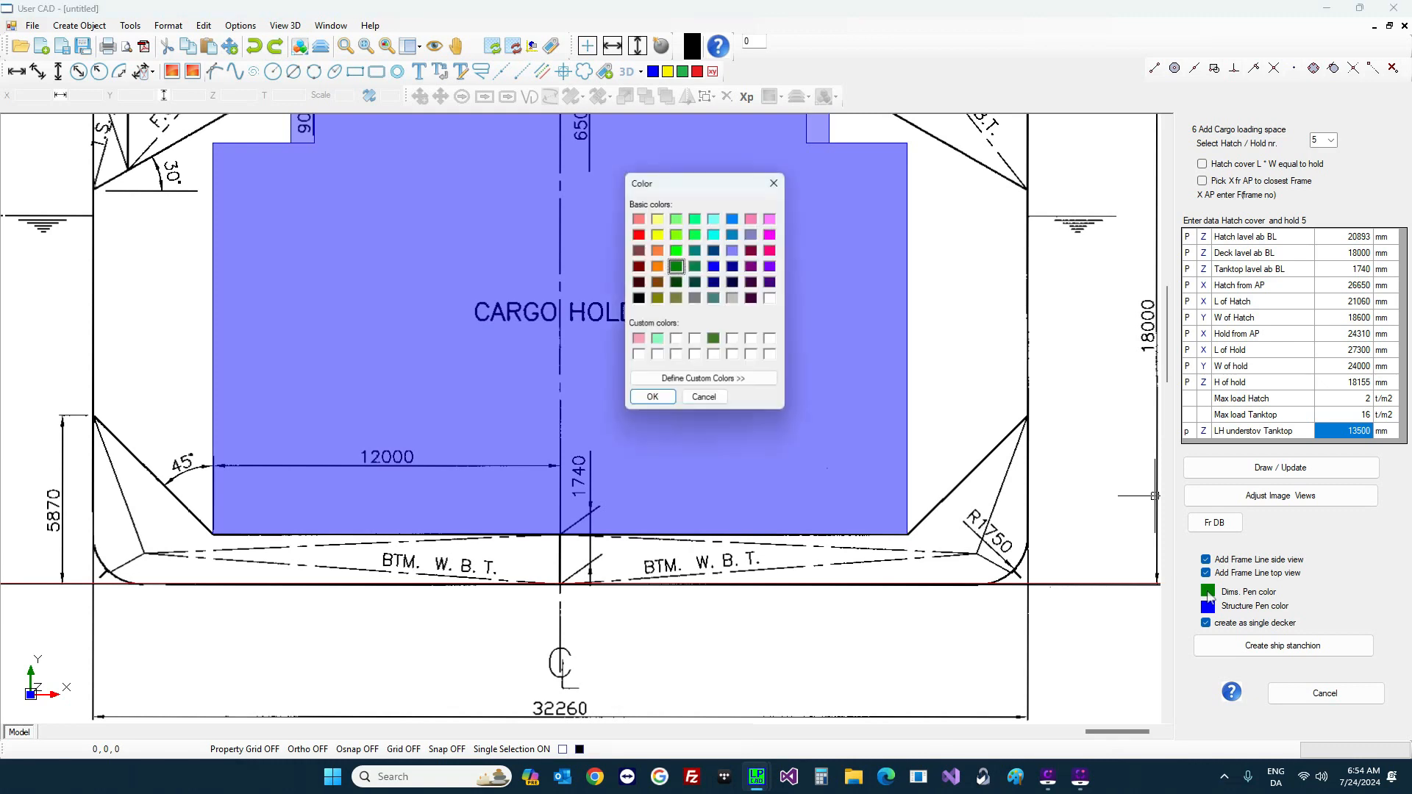
{"action": "left_click", "coordinate": [637, 234]}
{"action": "left_click", "coordinate": [652, 399]}
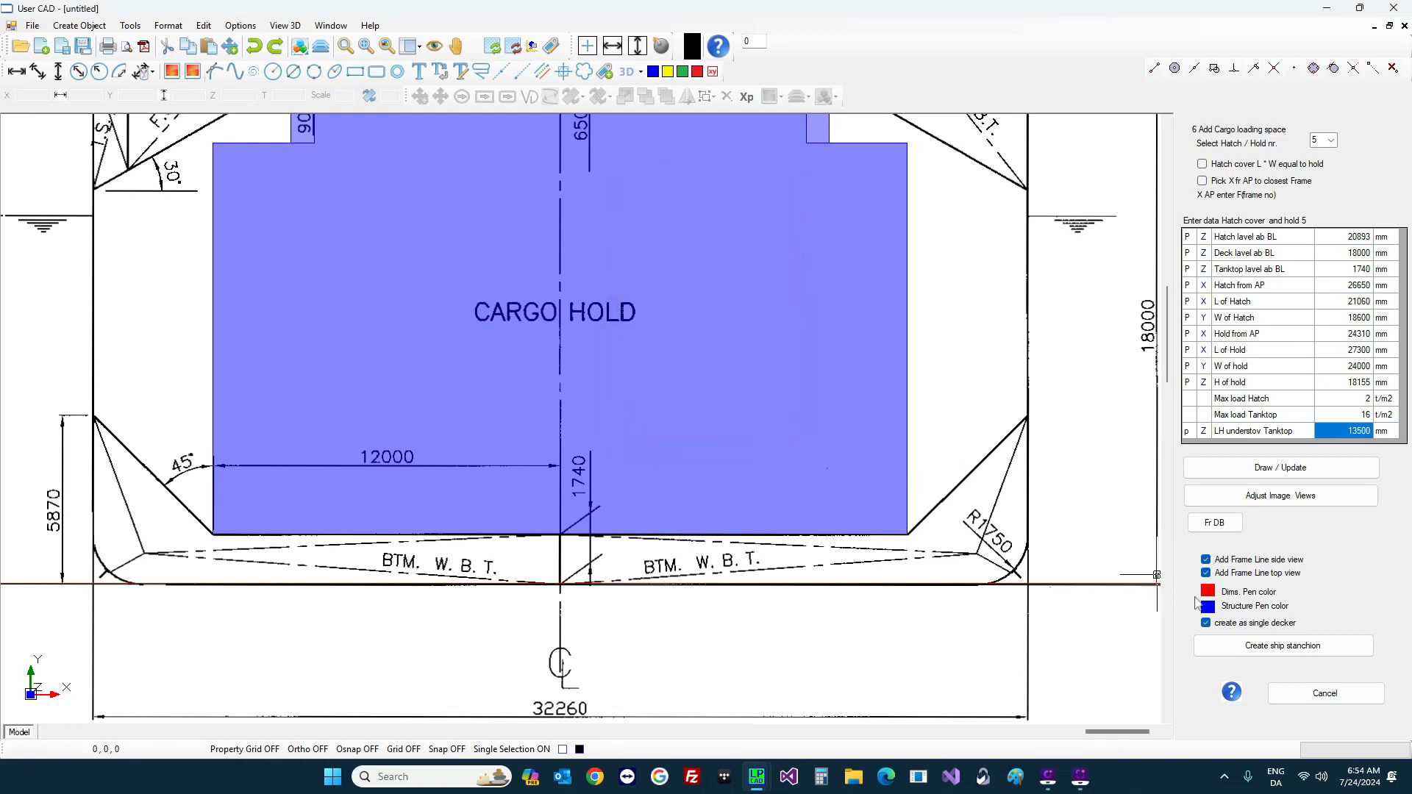
Step: Set the structure pen colour to red and create the ship from the hold data
{"action": "left_click", "coordinate": [1208, 605]}
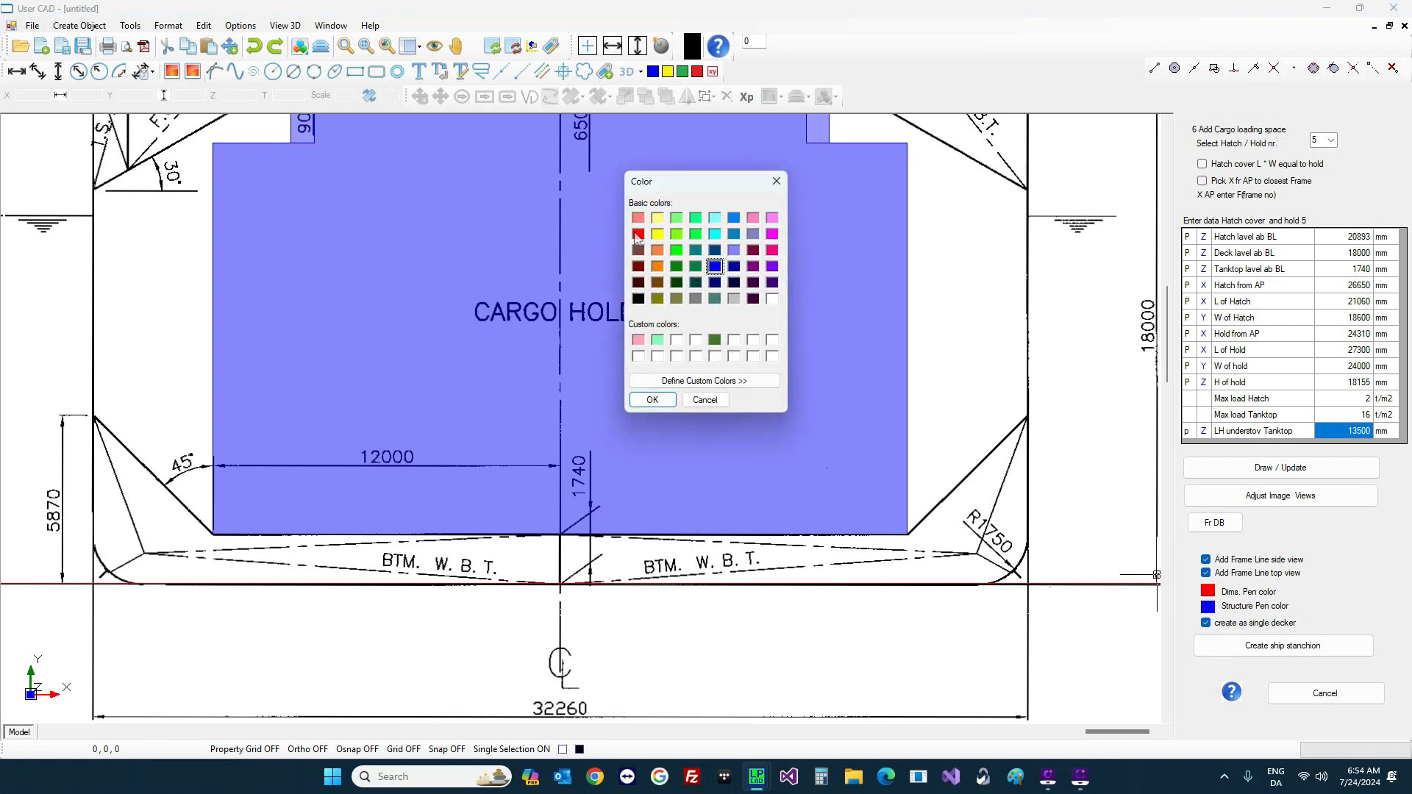
{"action": "left_click", "coordinate": [638, 234]}
{"action": "left_click", "coordinate": [652, 400]}
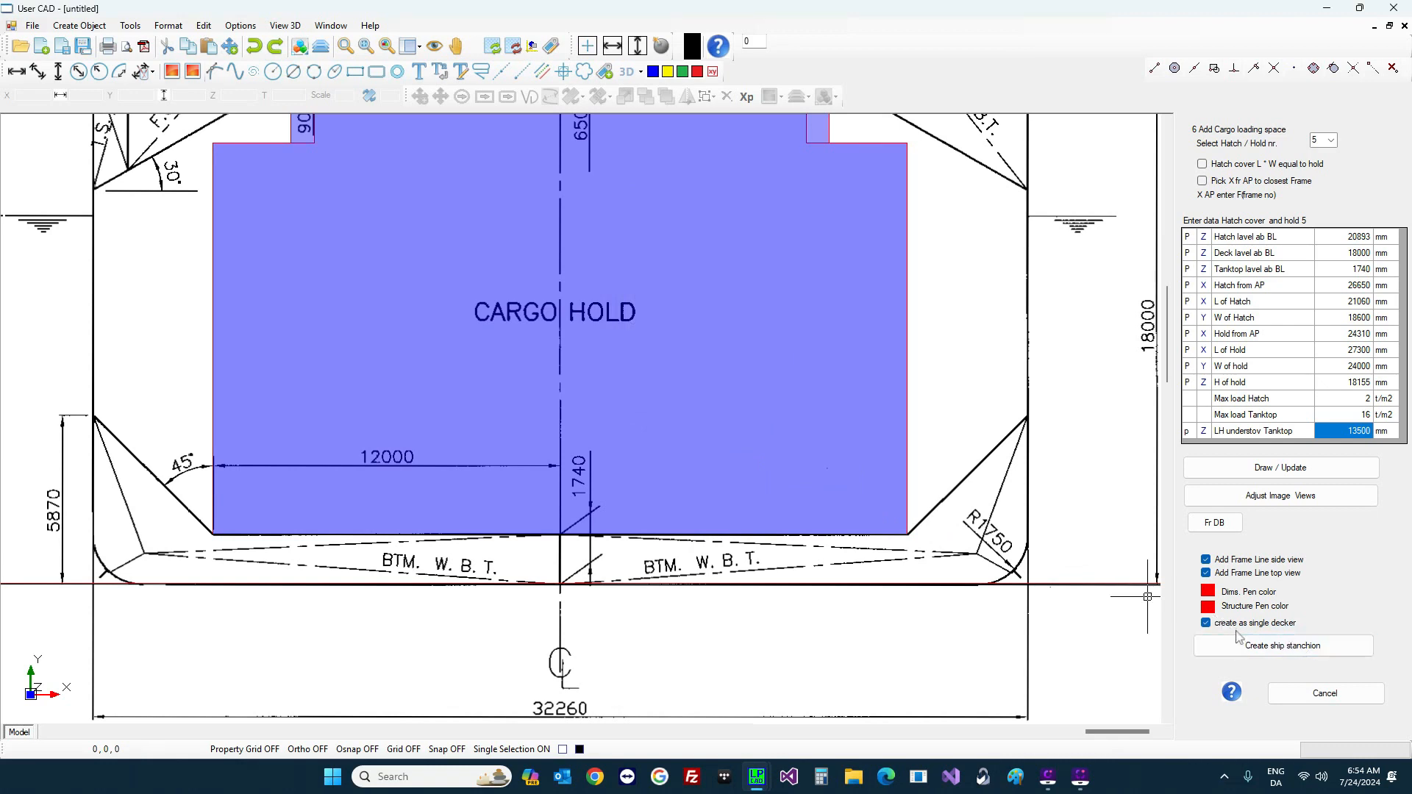
{"action": "left_click", "coordinate": [1311, 654]}
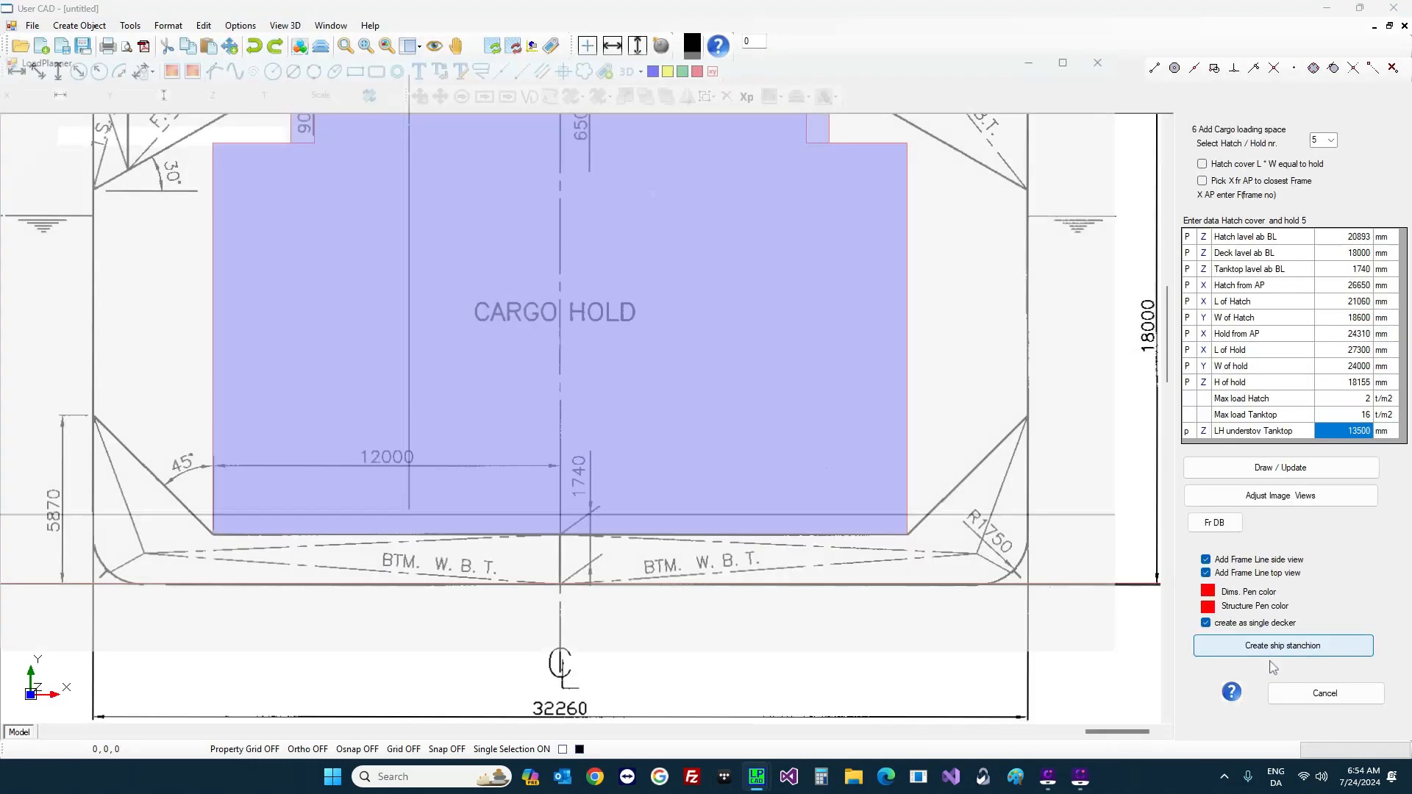
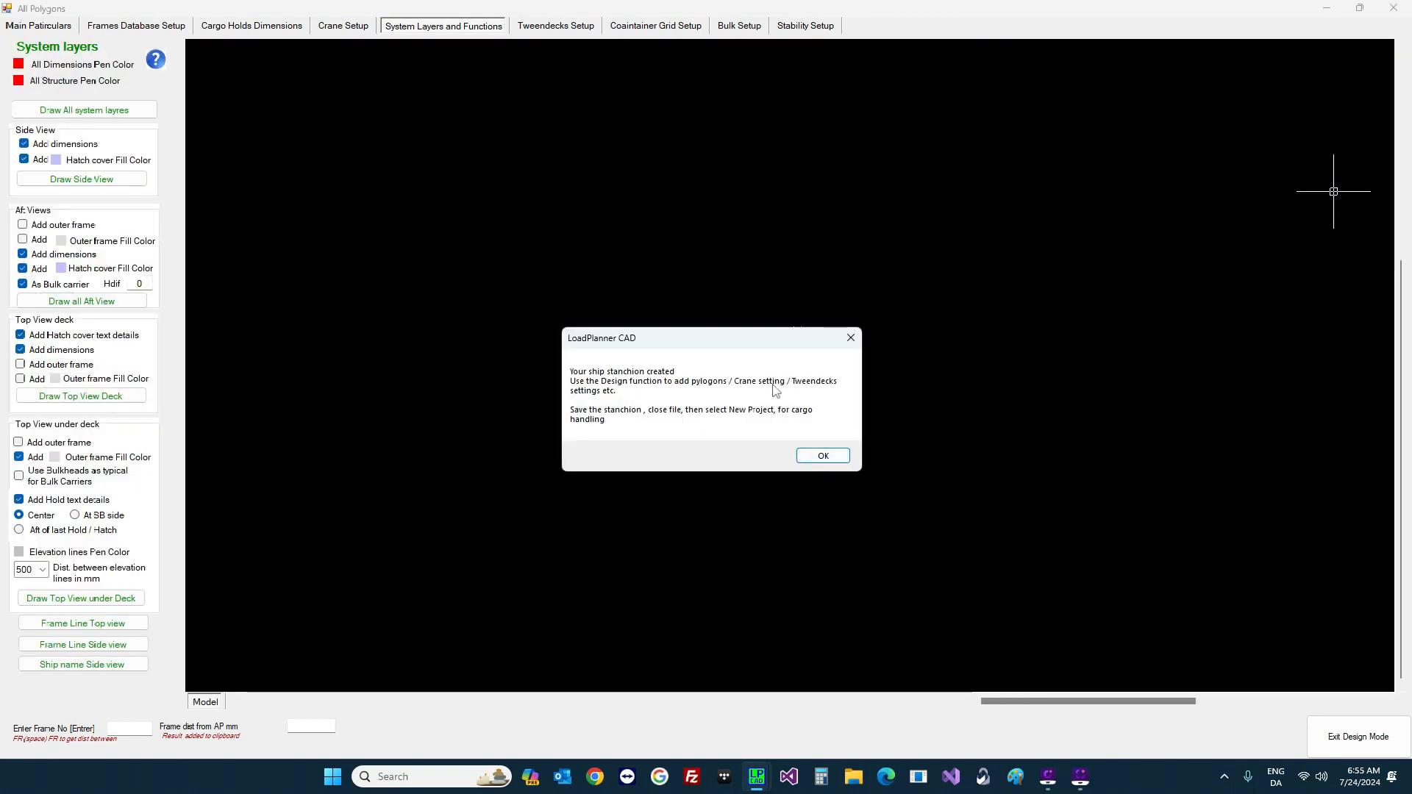
Step: Dismiss the stanchion message and measure hold 5 at 27300 by 24000 in the cargo model, then return to the plan
{"action": "left_click", "coordinate": [824, 457]}
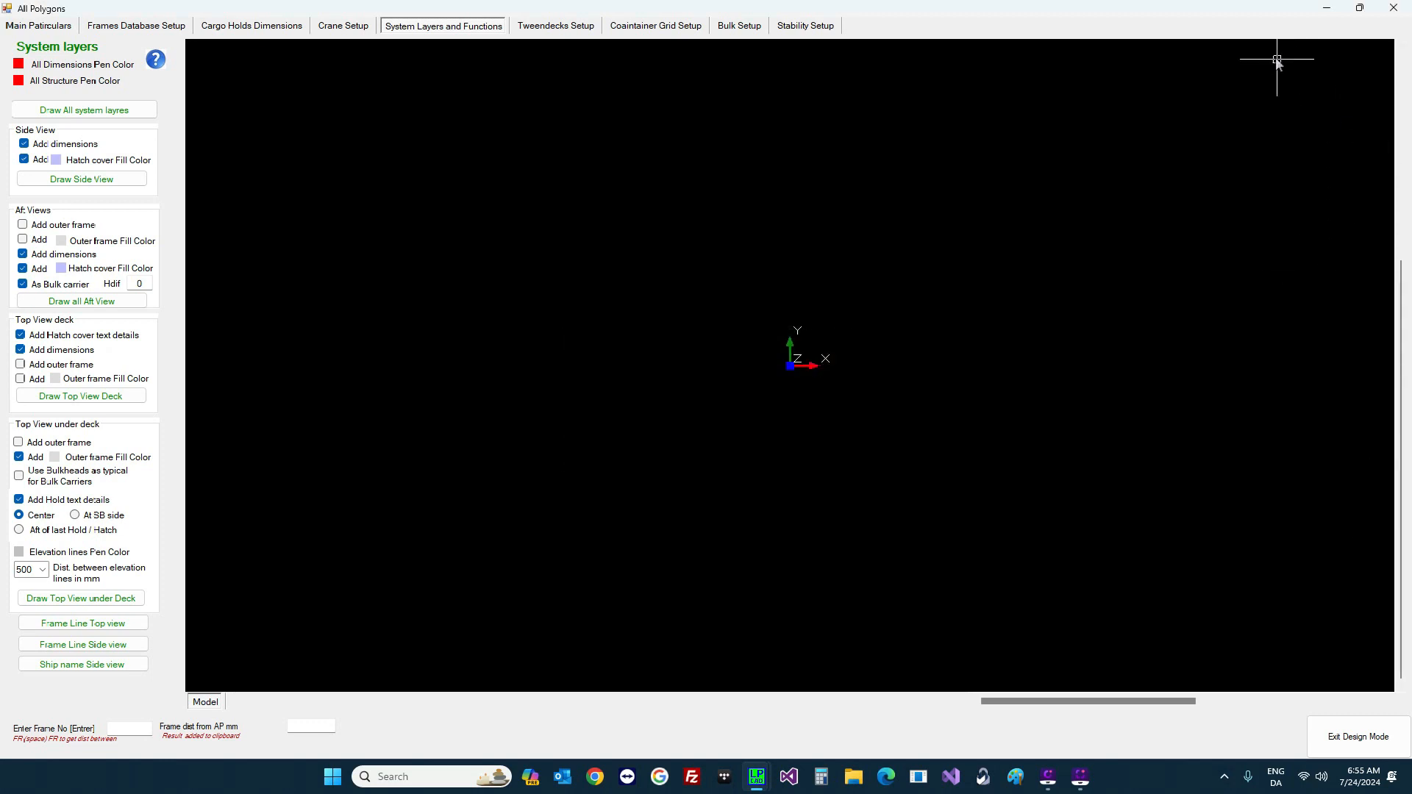
{"action": "left_click", "coordinate": [1326, 10]}
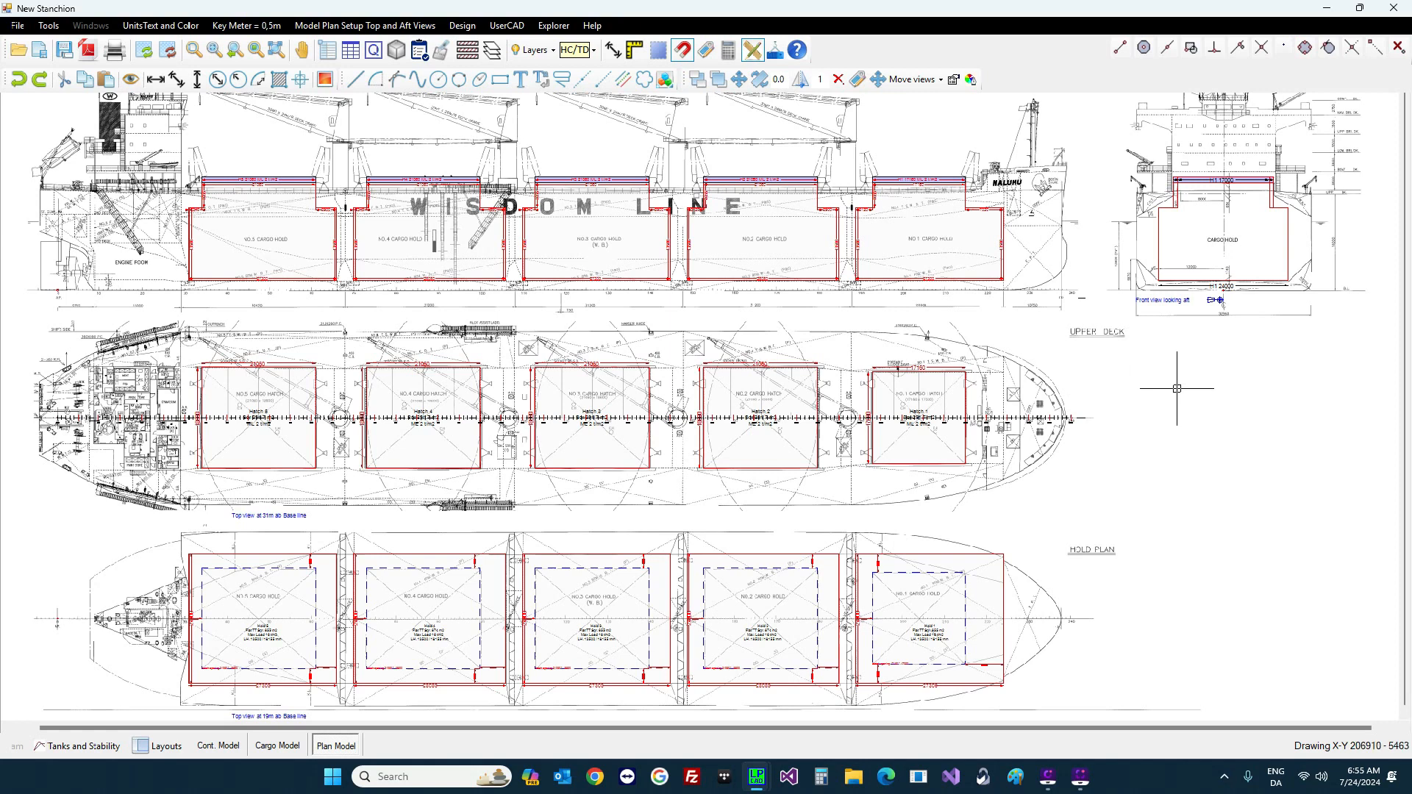
{"action": "left_click", "coordinate": [63, 746]}
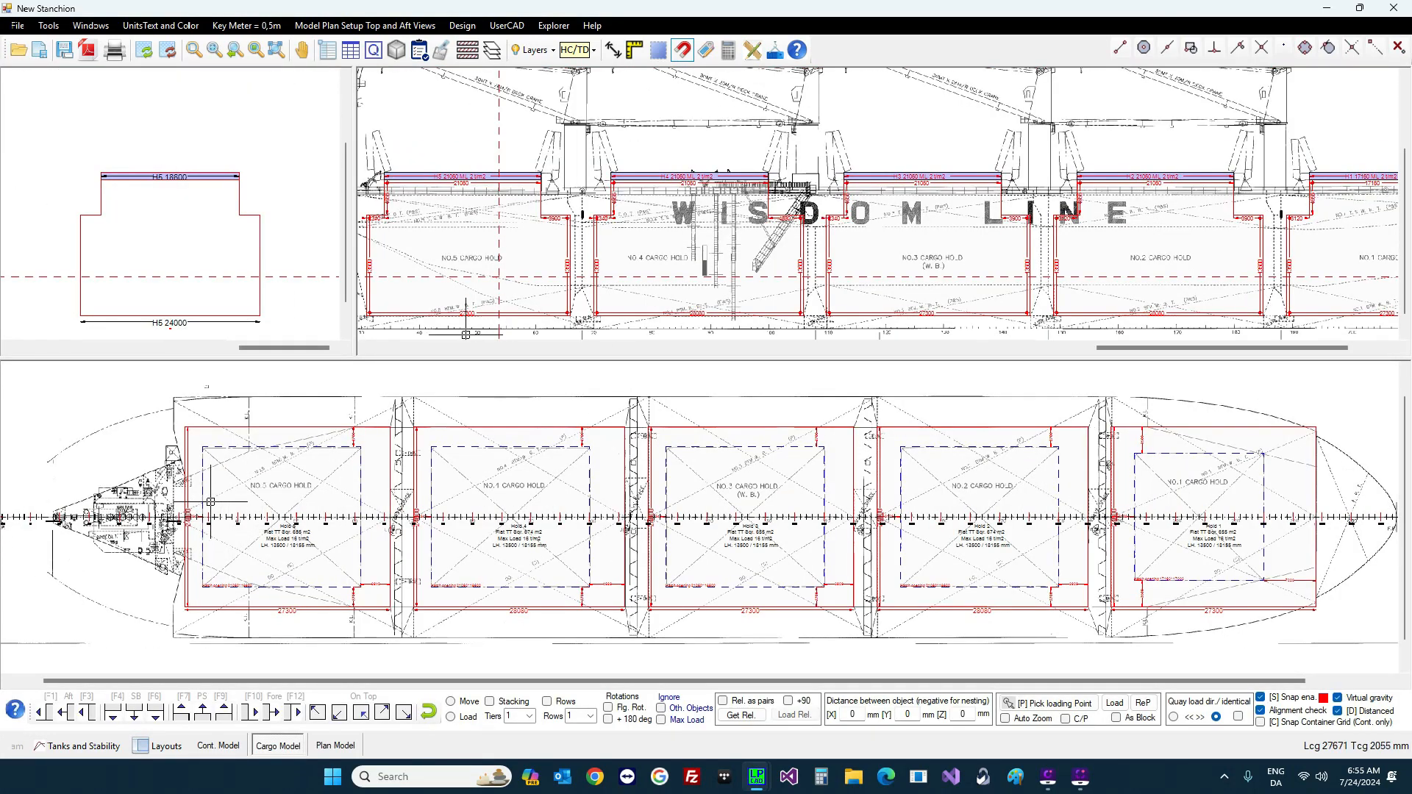
{"action": "right_click", "coordinate": [220, 491]}
{"action": "left_click", "coordinate": [251, 506]}
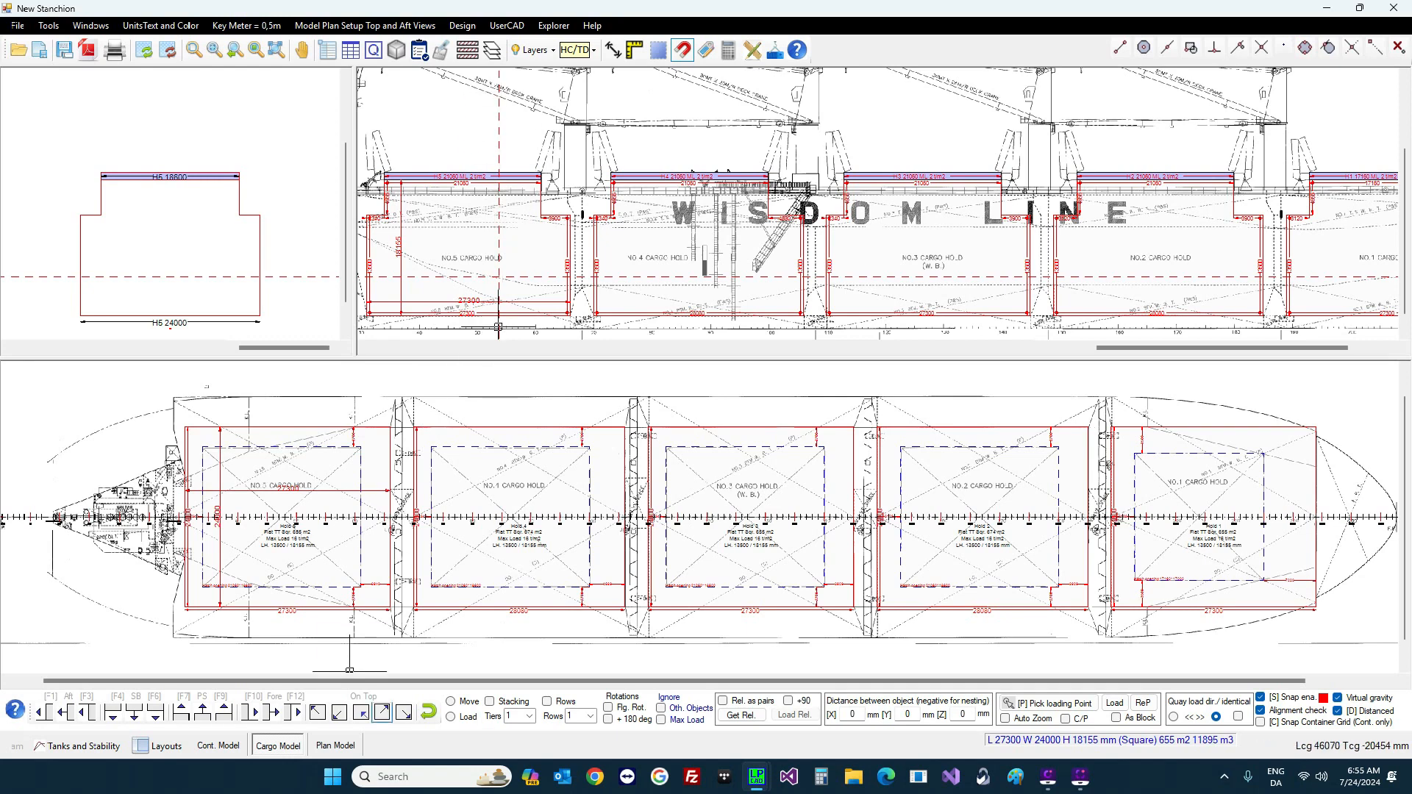
{"action": "left_click", "coordinate": [338, 748]}
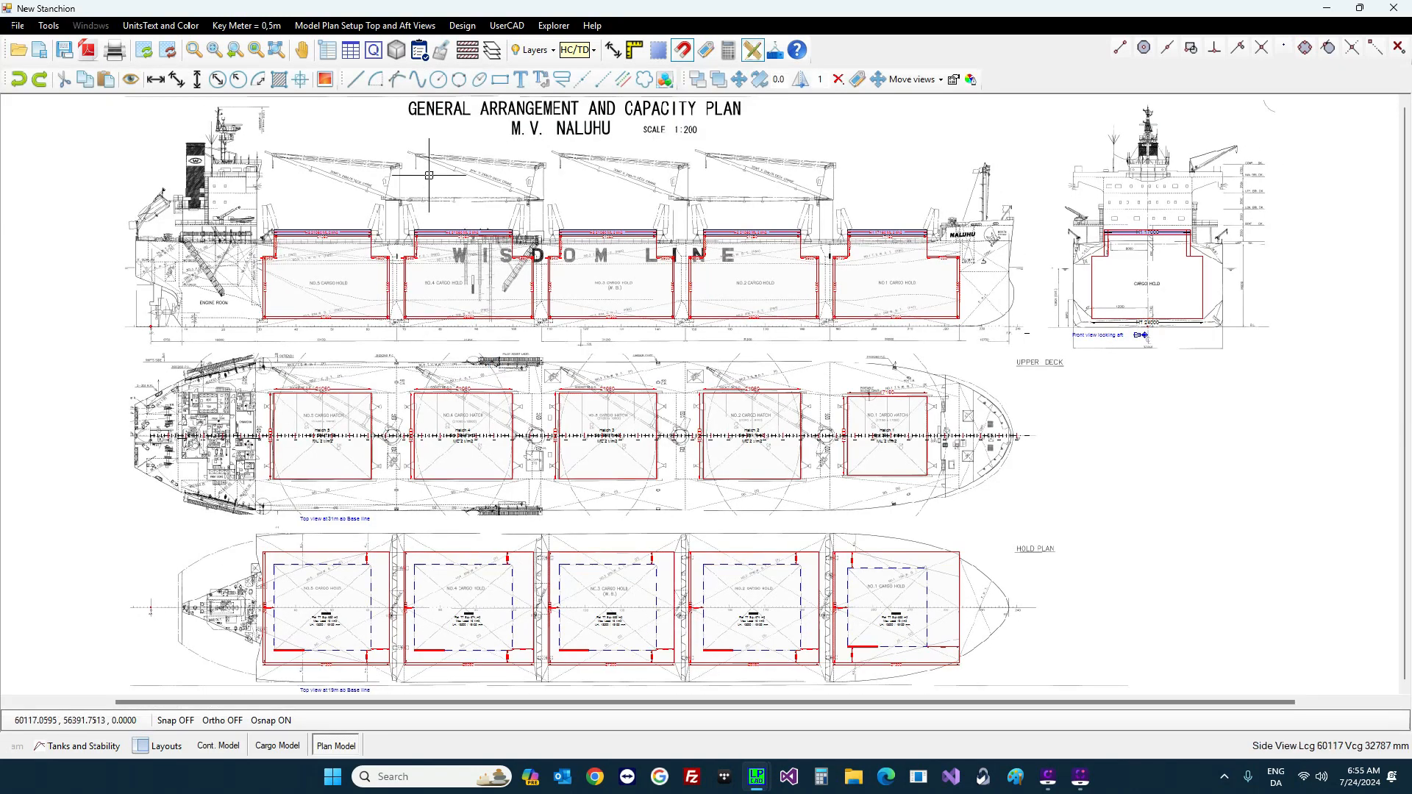
Step: Float the All Polygons Cargo Holds Dimensions window beside a zoomed-in No.5 hold drawing
{"action": "left_click", "coordinate": [463, 25]}
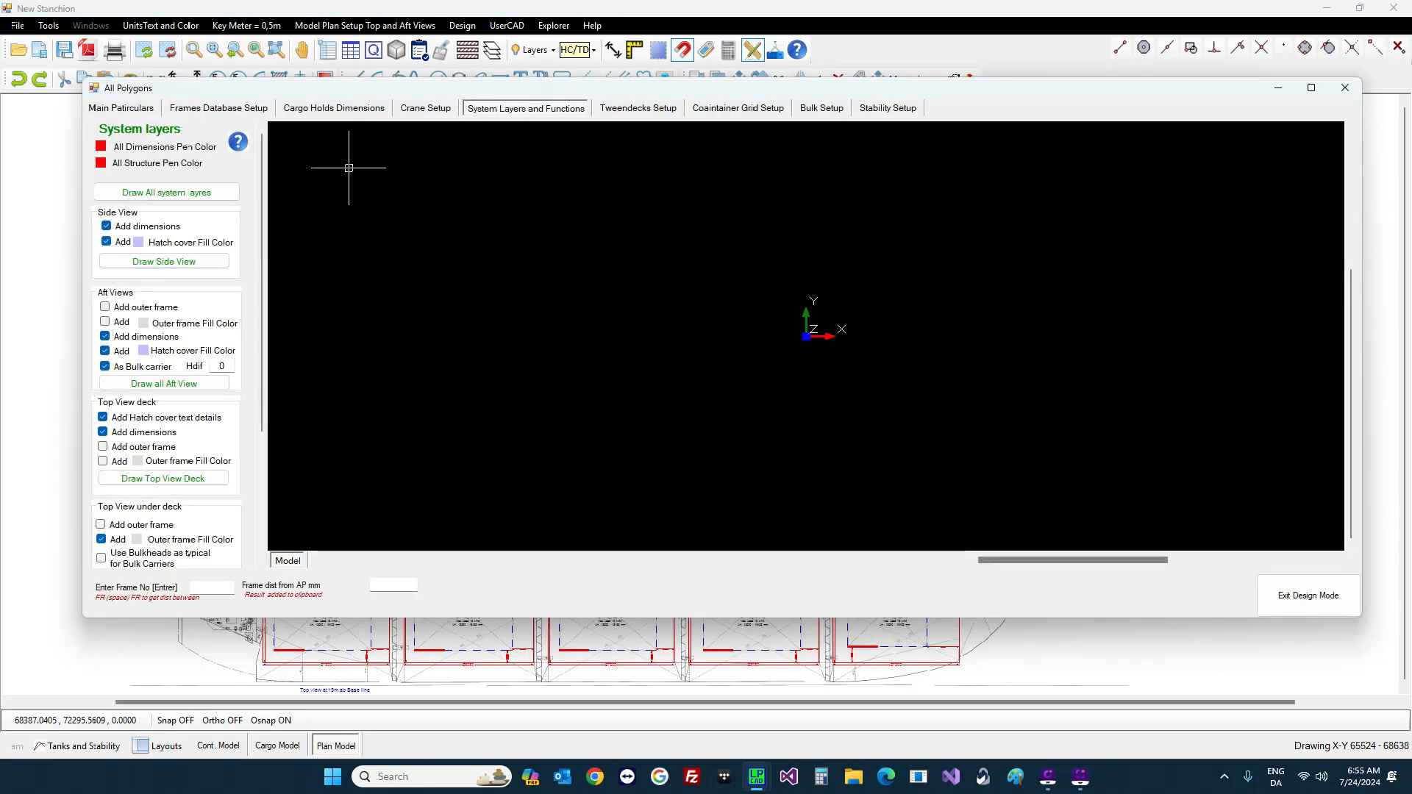
{"action": "left_click", "coordinate": [336, 109]}
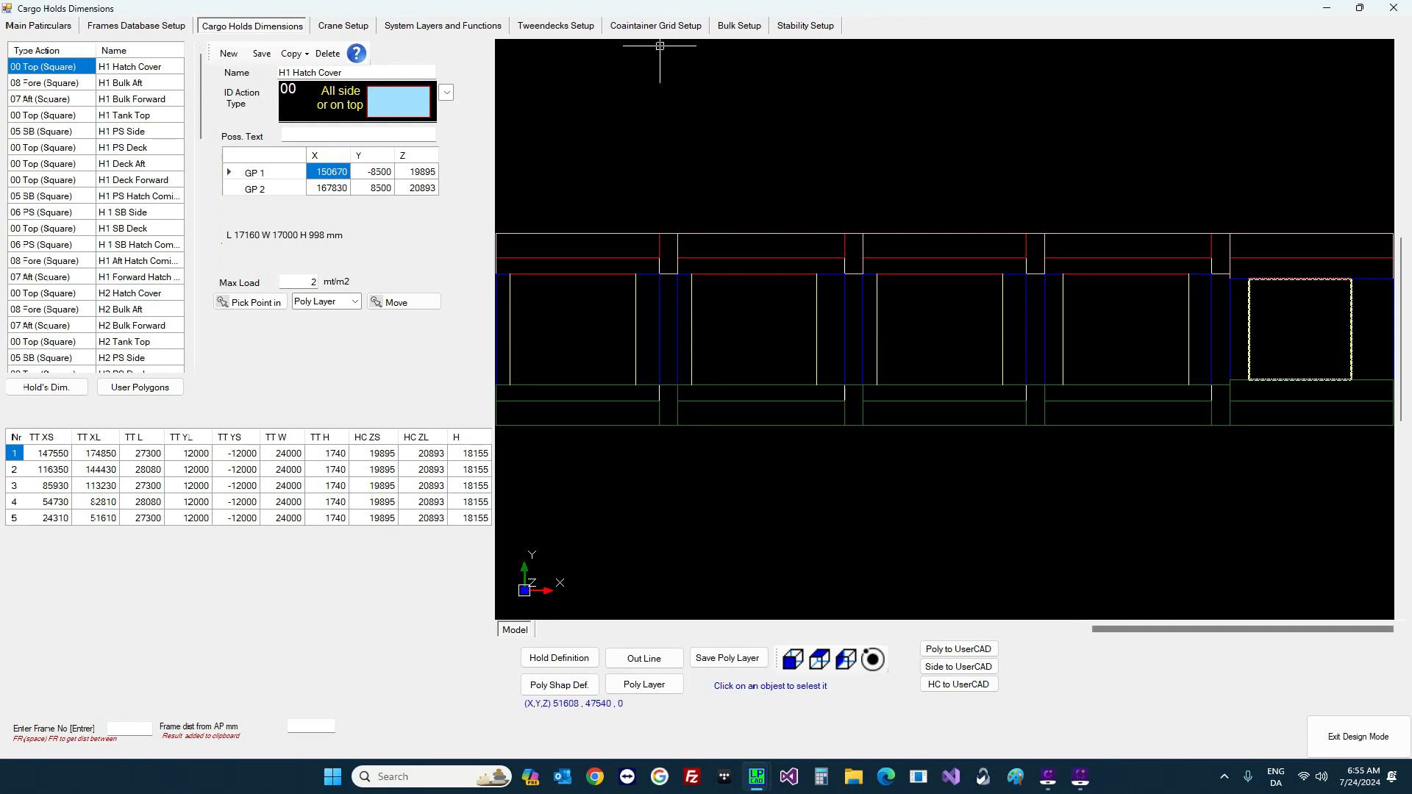
{"action": "mouse_move", "coordinate": [707, 8]}
{"action": "left_mouse_down"}
{"action": "mouse_move", "coordinate": [853, 320]}
{"action": "mouse_move", "coordinate": [855, 441]}
{"action": "mouse_move", "coordinate": [1067, 124]}
{"action": "mouse_move", "coordinate": [1031, 174]}
{"action": "left_mouse_up"}
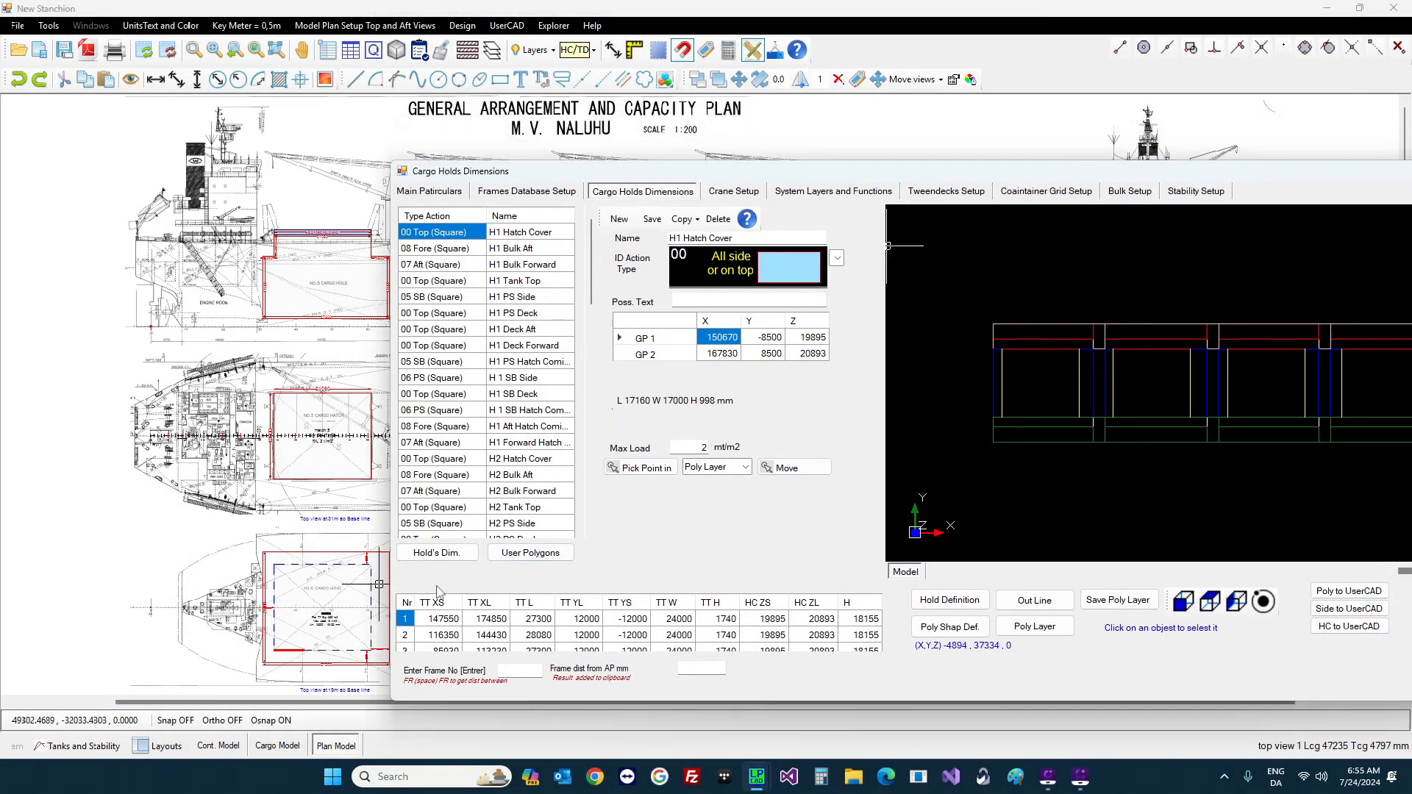
{"action": "scroll", "coordinate": [353, 581], "scroll_direction": "up", "scroll_amount": 2}
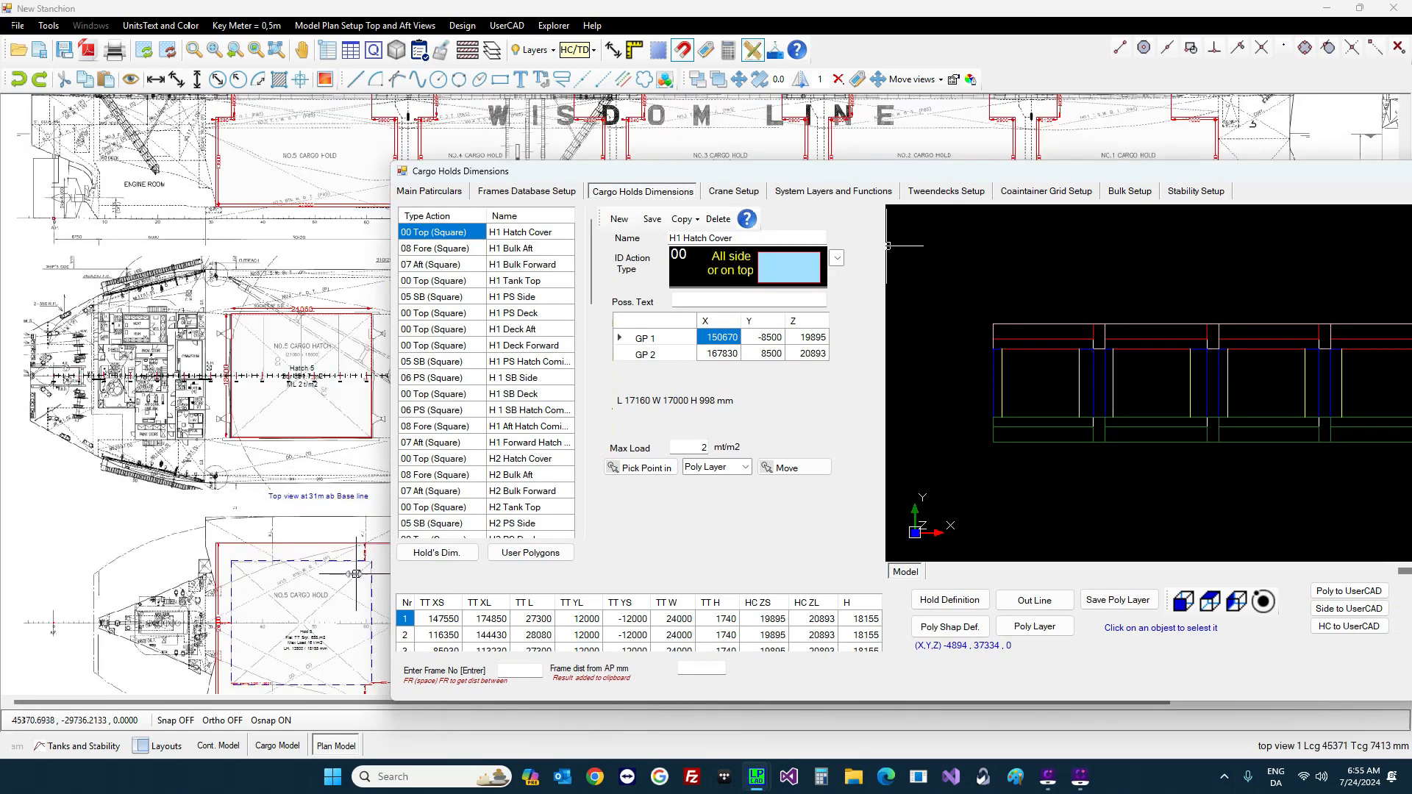
{"action": "scroll", "coordinate": [330, 571], "scroll_direction": "up", "scroll_amount": 2}
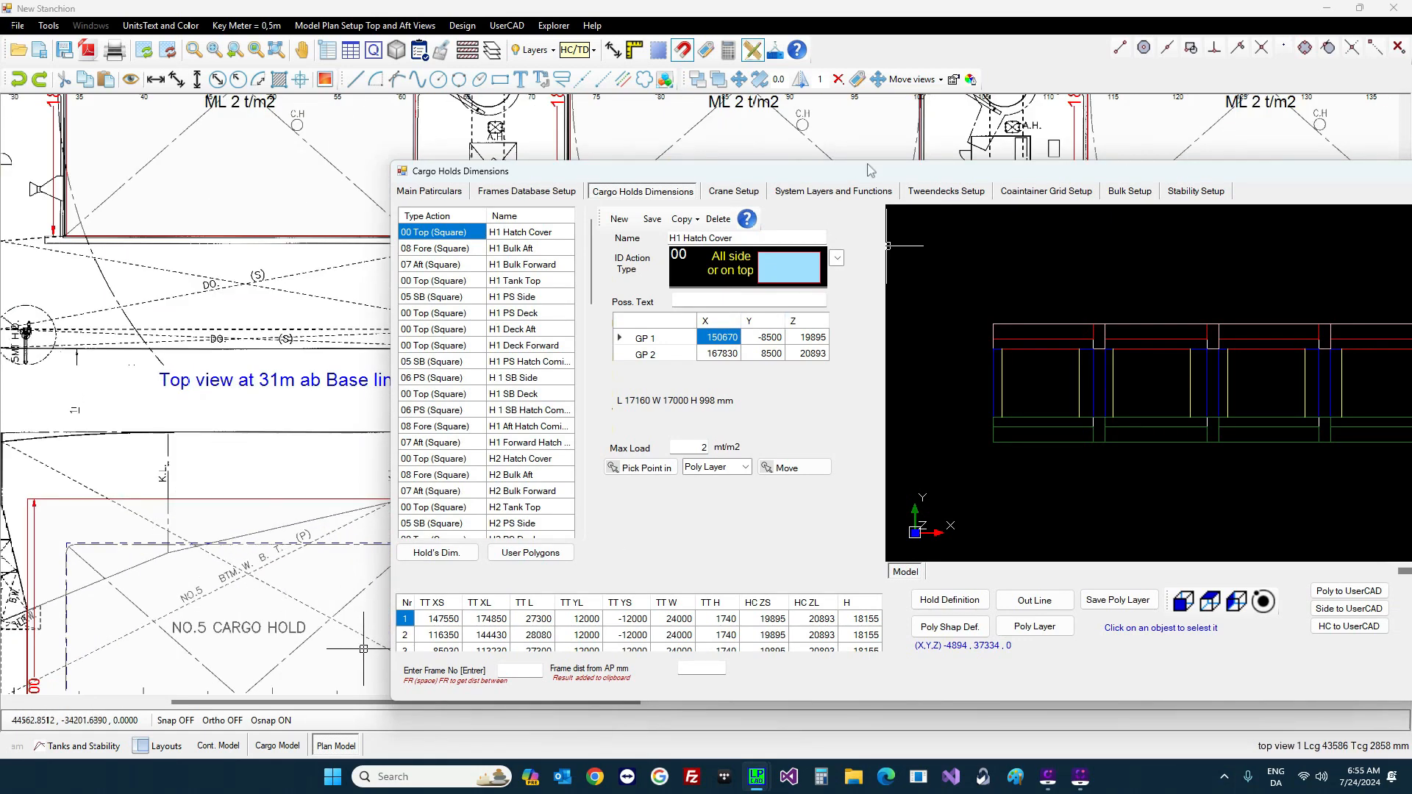
{"action": "left_click_drag", "start_coordinate": [871, 170], "coordinate": [986, 121]}
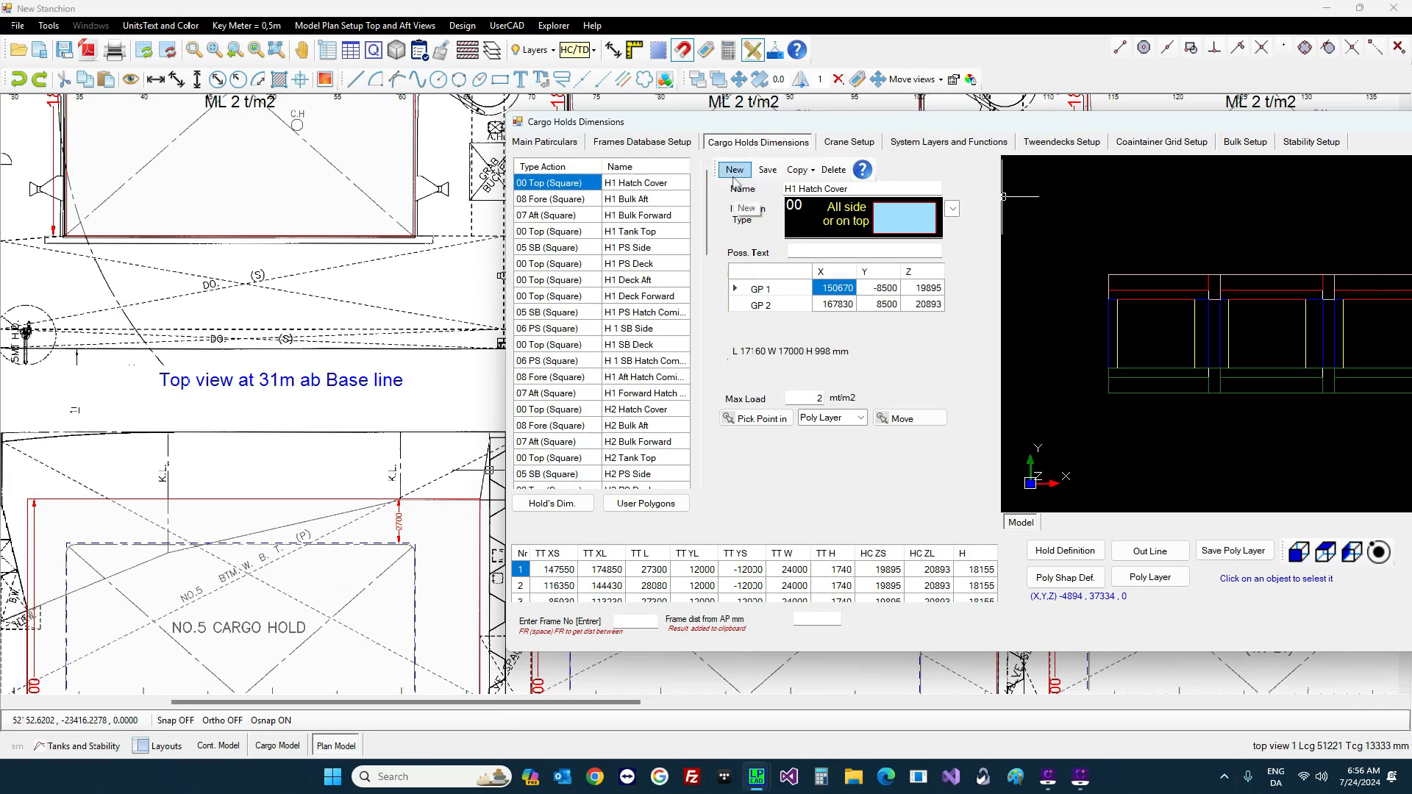
Step: Create a new user polygon of type 23, Fore SB 4 GP DB wall
{"action": "left_click", "coordinate": [733, 180]}
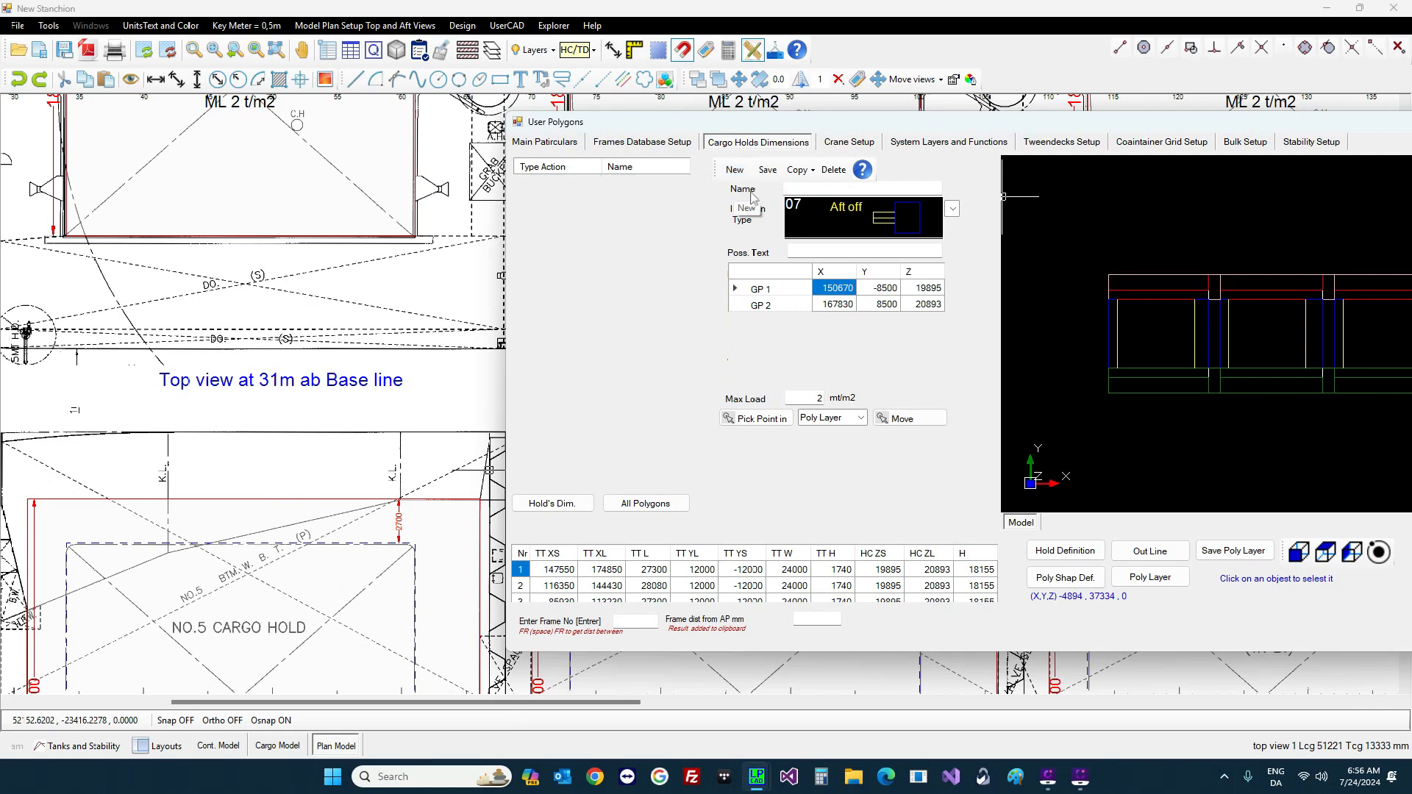
{"action": "left_click", "coordinate": [953, 210]}
{"action": "scroll", "coordinate": [870, 470], "scroll_direction": "down", "scroll_amount": 5}
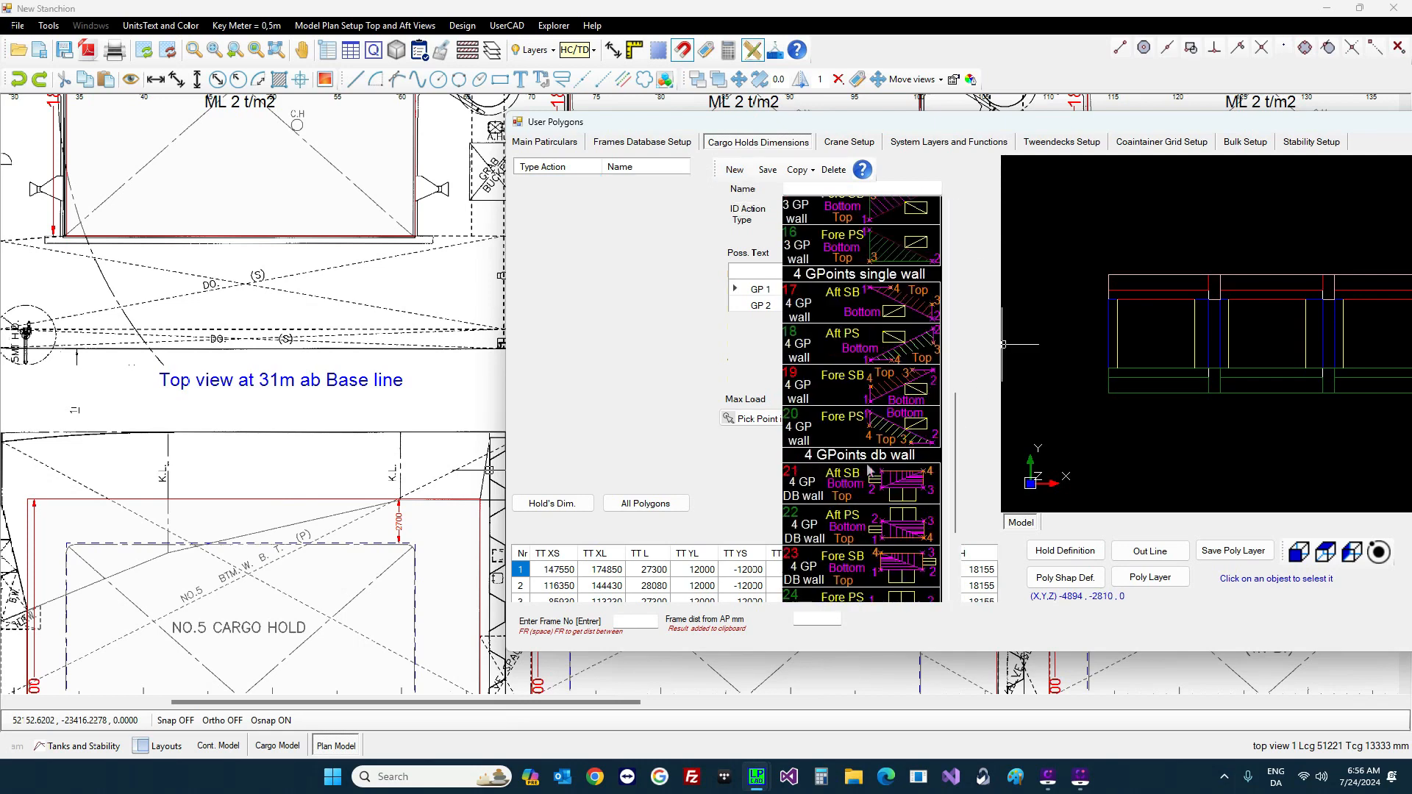
{"action": "scroll", "coordinate": [875, 493], "scroll_direction": "down", "scroll_amount": 1}
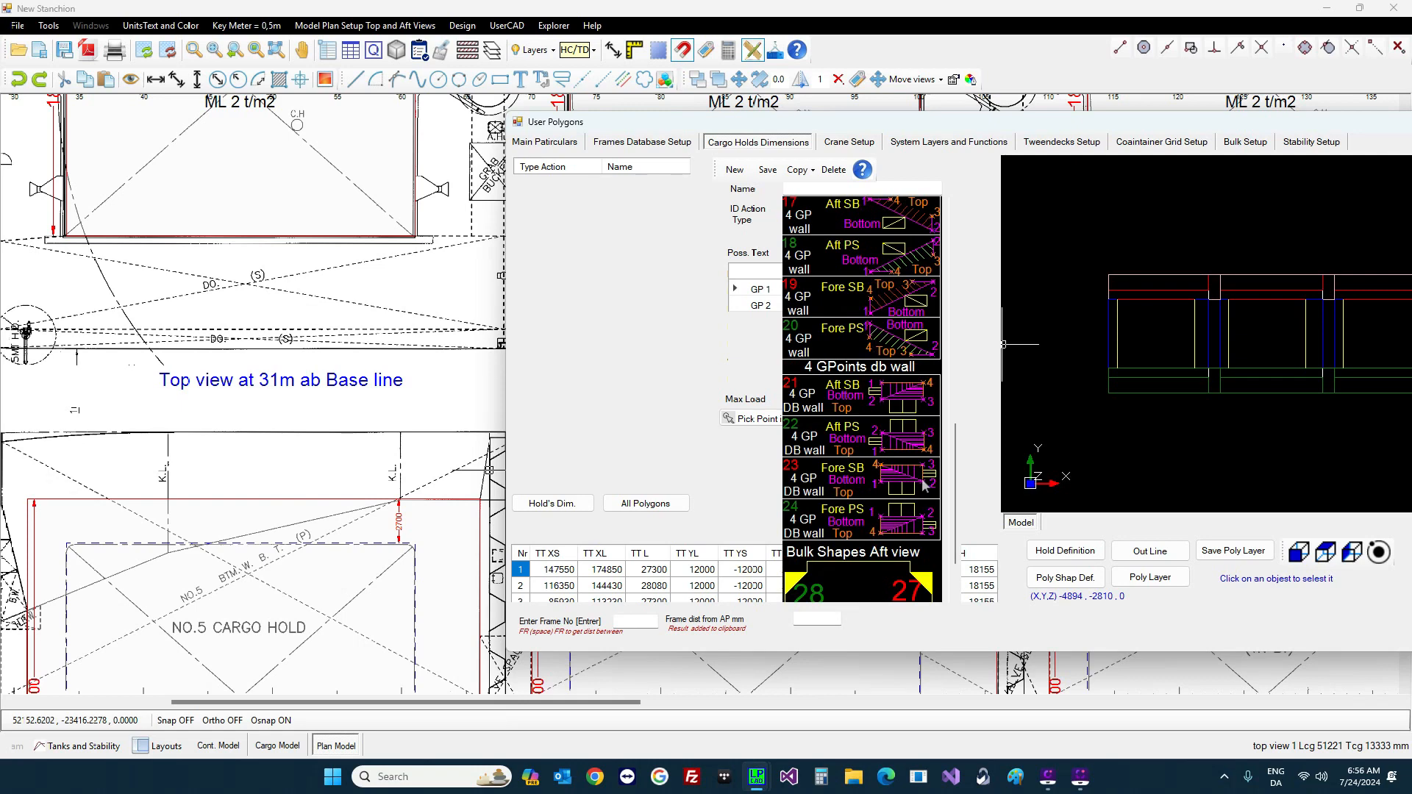
{"action": "left_click", "coordinate": [924, 484]}
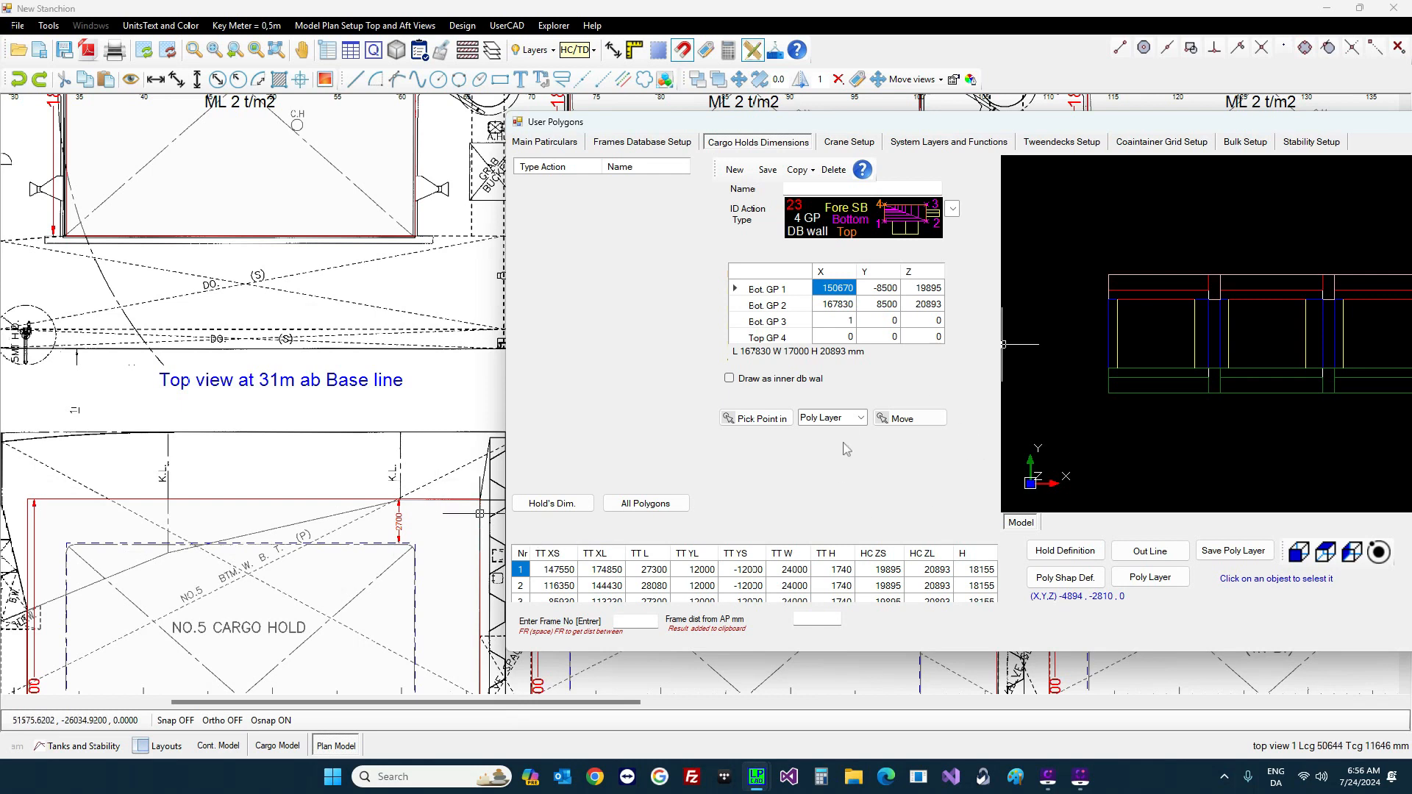
Step: Pick from the model area and set points 1 and 2 at 24310/5255 and 32757/8717
{"action": "left_click", "coordinate": [861, 417]}
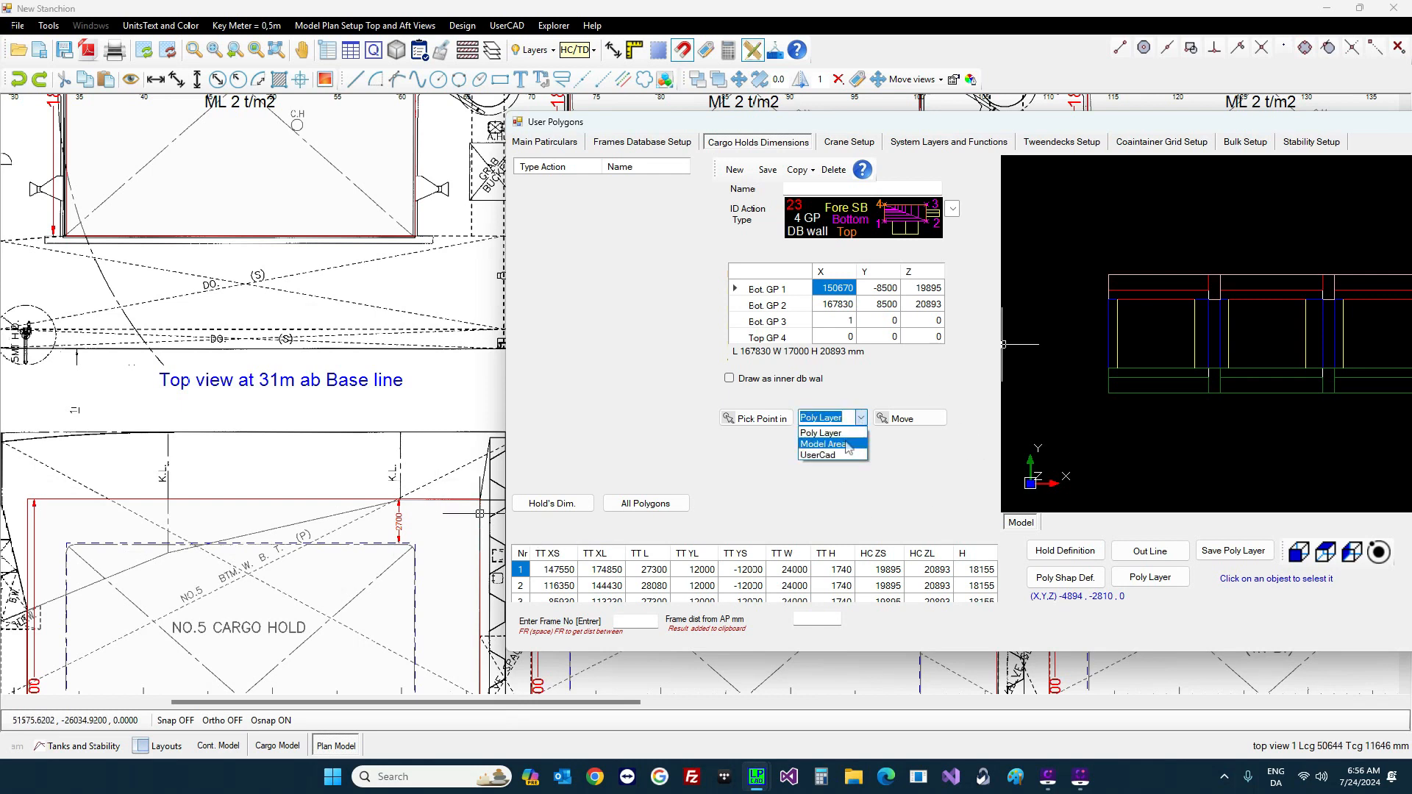
{"action": "left_click", "coordinate": [849, 447]}
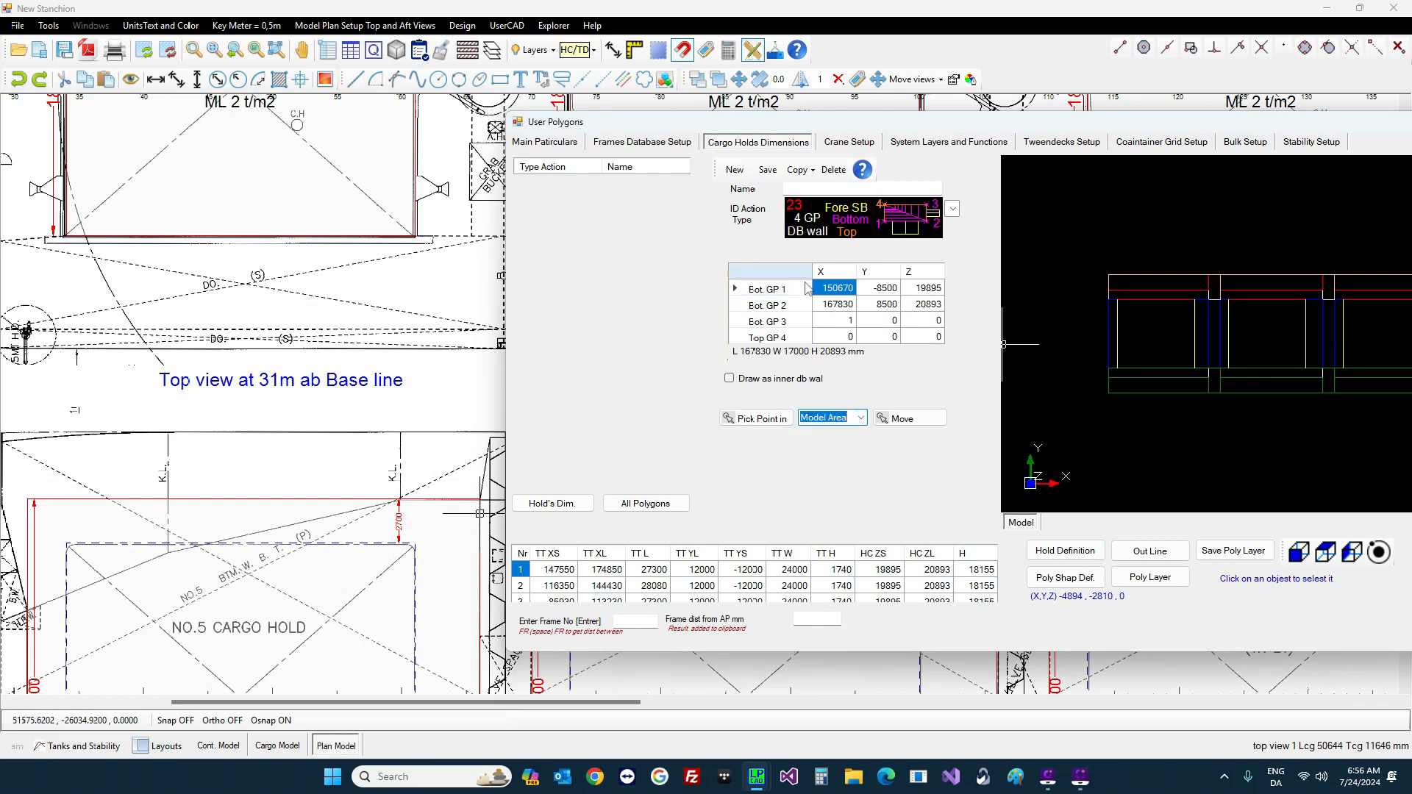
{"action": "left_click", "coordinate": [840, 289]}
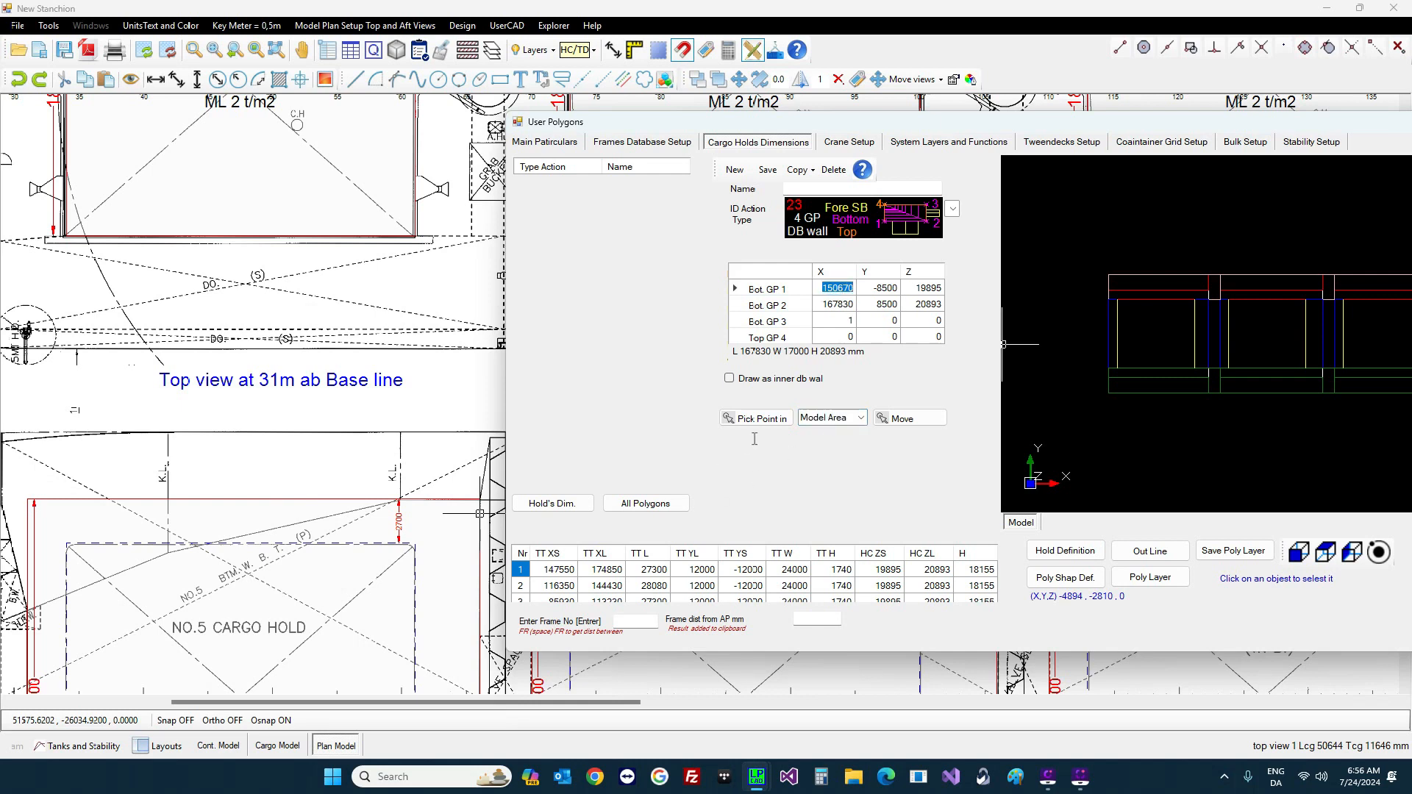
{"action": "left_click", "coordinate": [763, 419]}
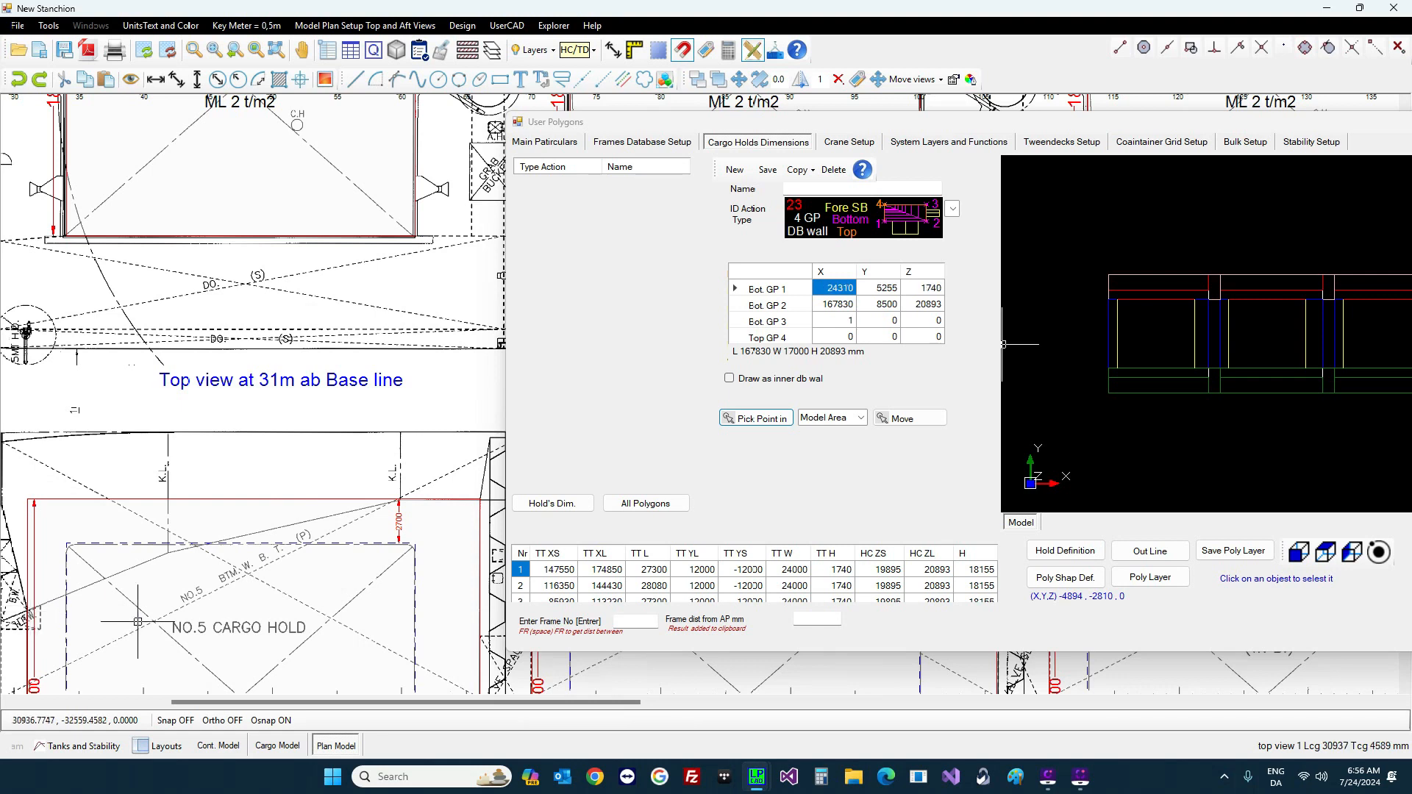
{"action": "left_click", "coordinate": [844, 309]}
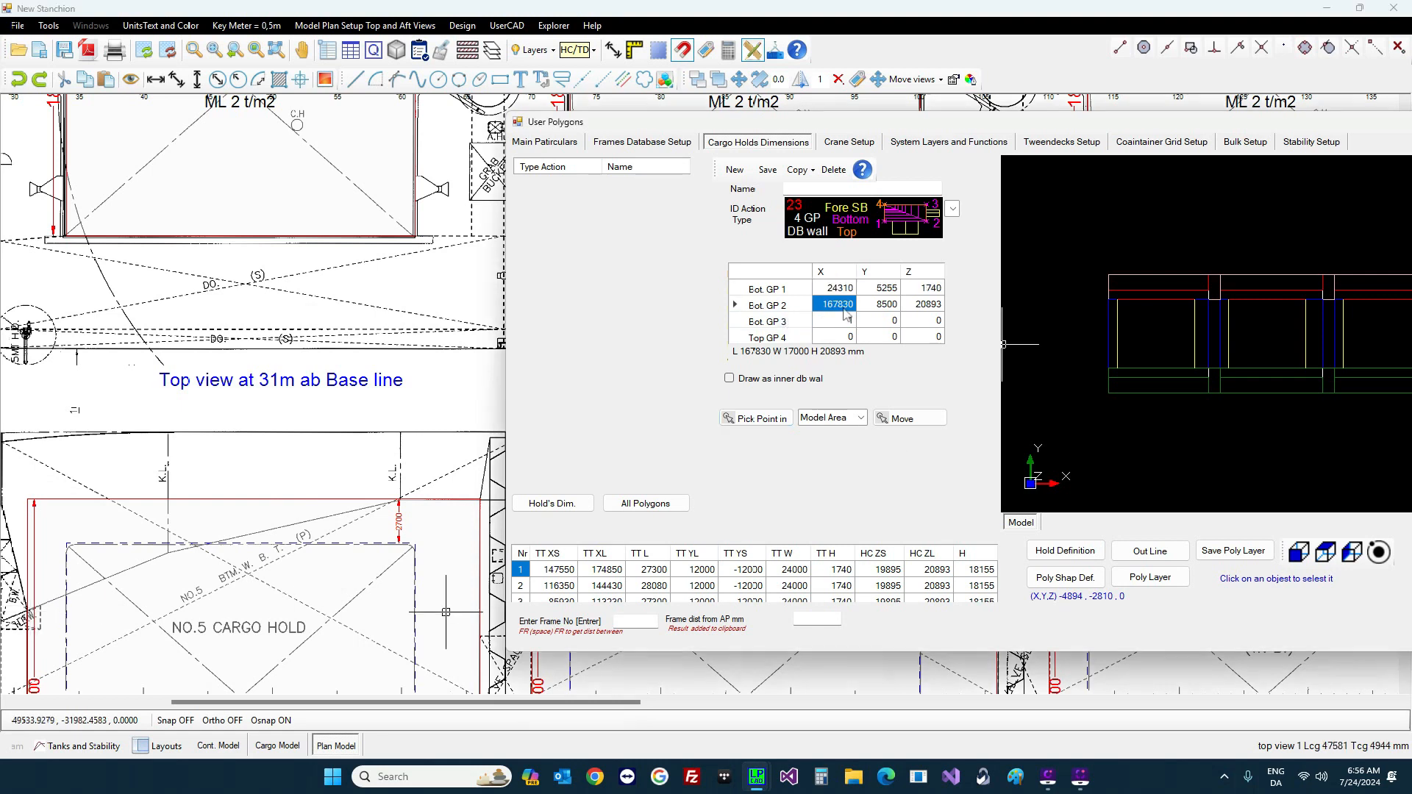
{"action": "left_click", "coordinate": [769, 419]}
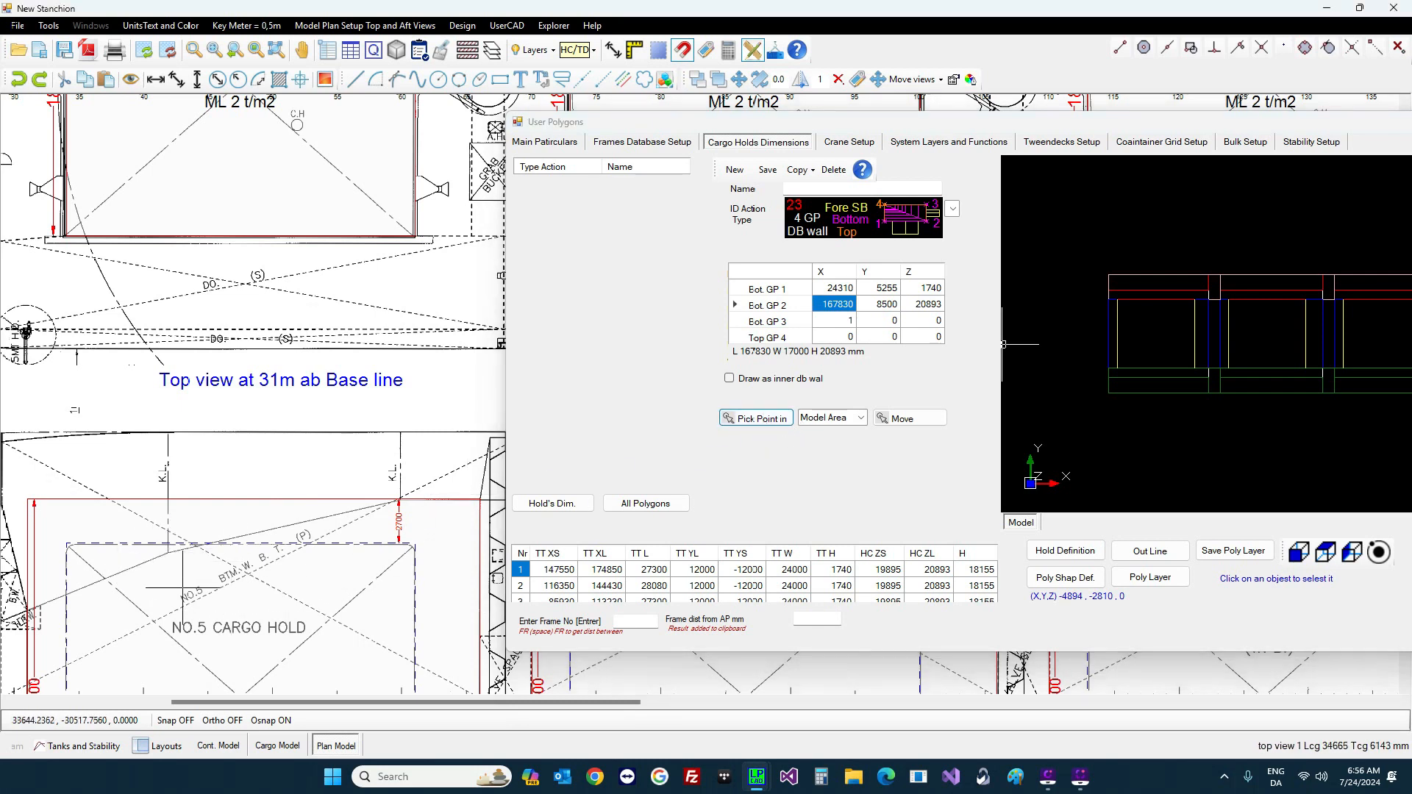
{"action": "left_click", "coordinate": [168, 552]}
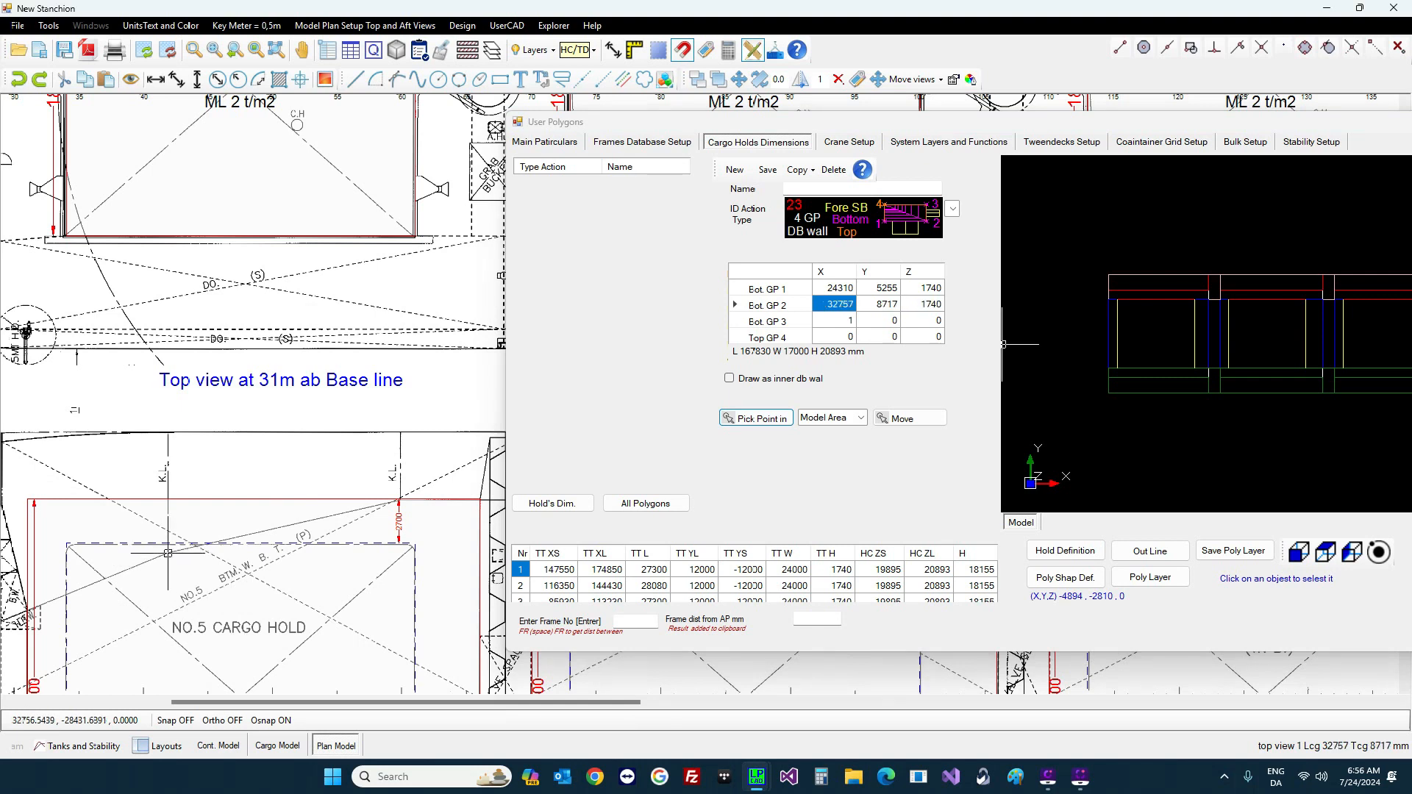
Step: Pick points 3 and 4 at 46649/11735 and 24310/12000 from the hold drawing, Z 1740
{"action": "left_click", "coordinate": [836, 324]}
{"action": "left_click", "coordinate": [757, 418]}
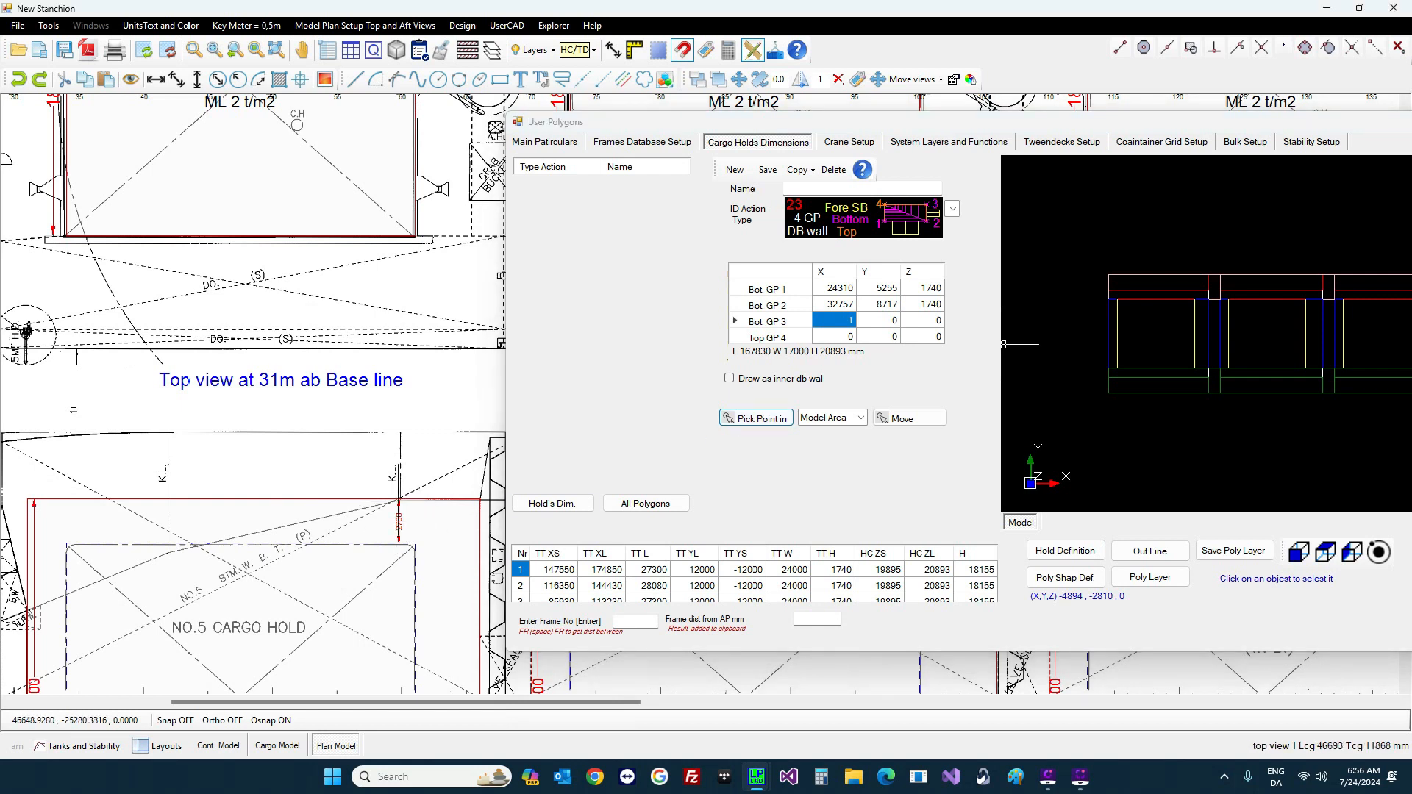
{"action": "left_click", "coordinate": [399, 503]}
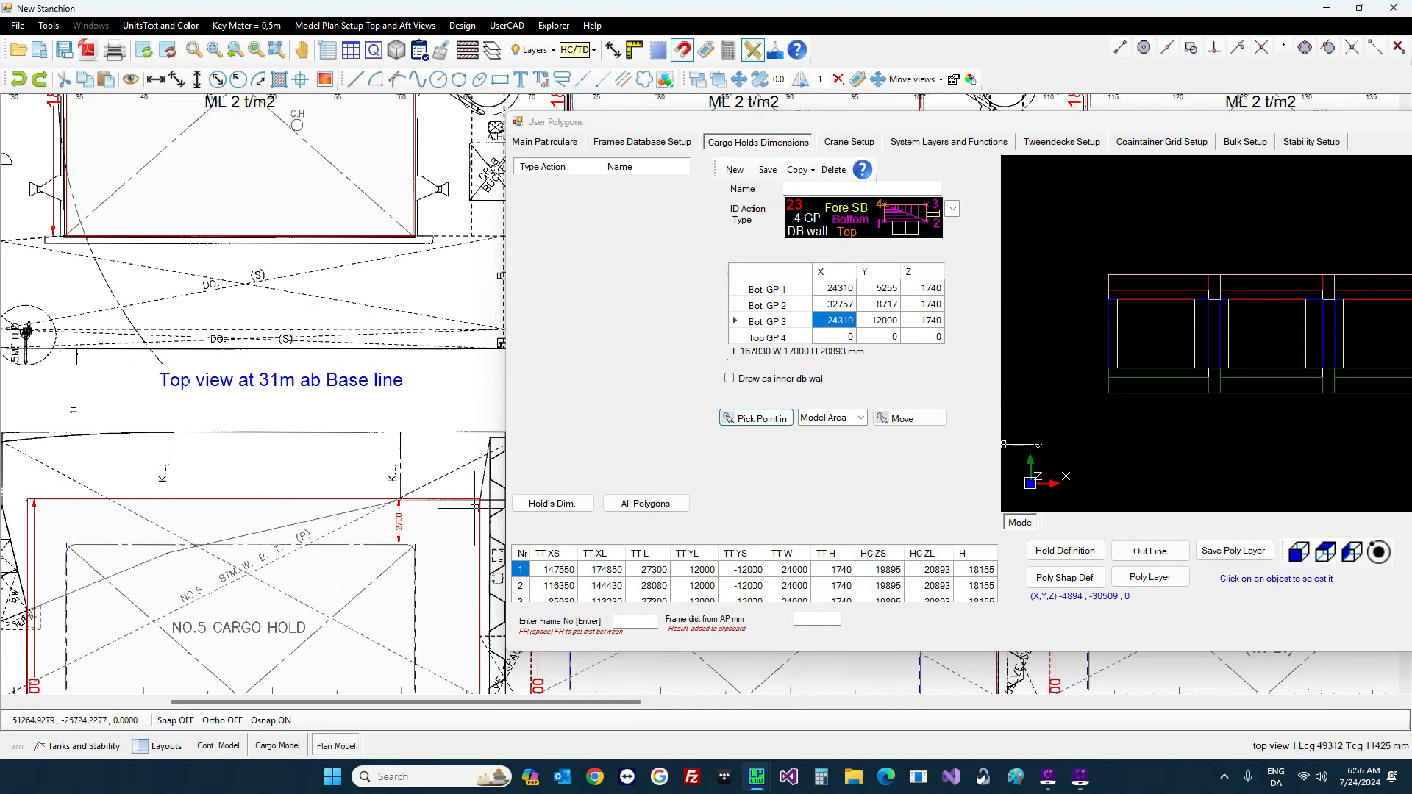
{"action": "left_click", "coordinate": [756, 418]}
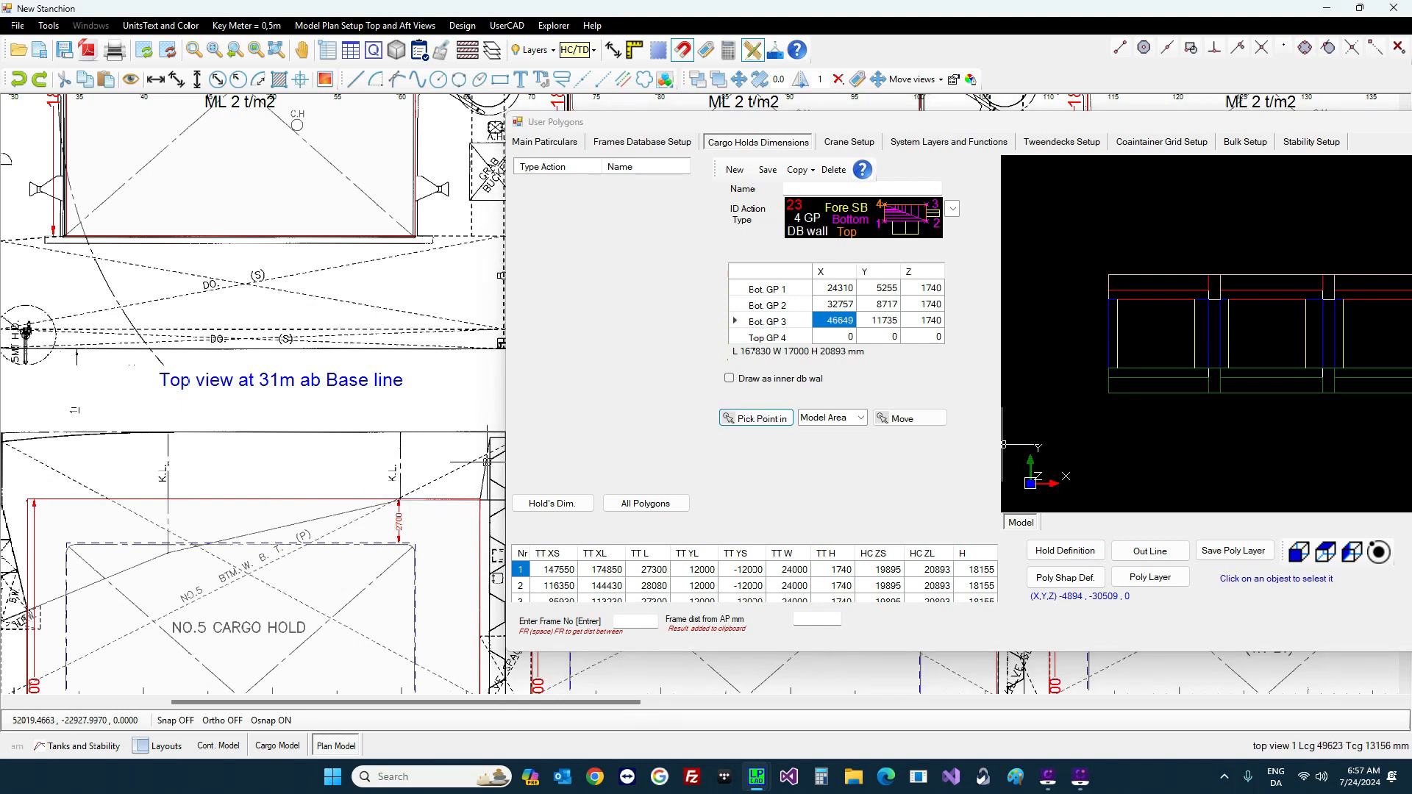
{"action": "left_click", "coordinate": [826, 339]}
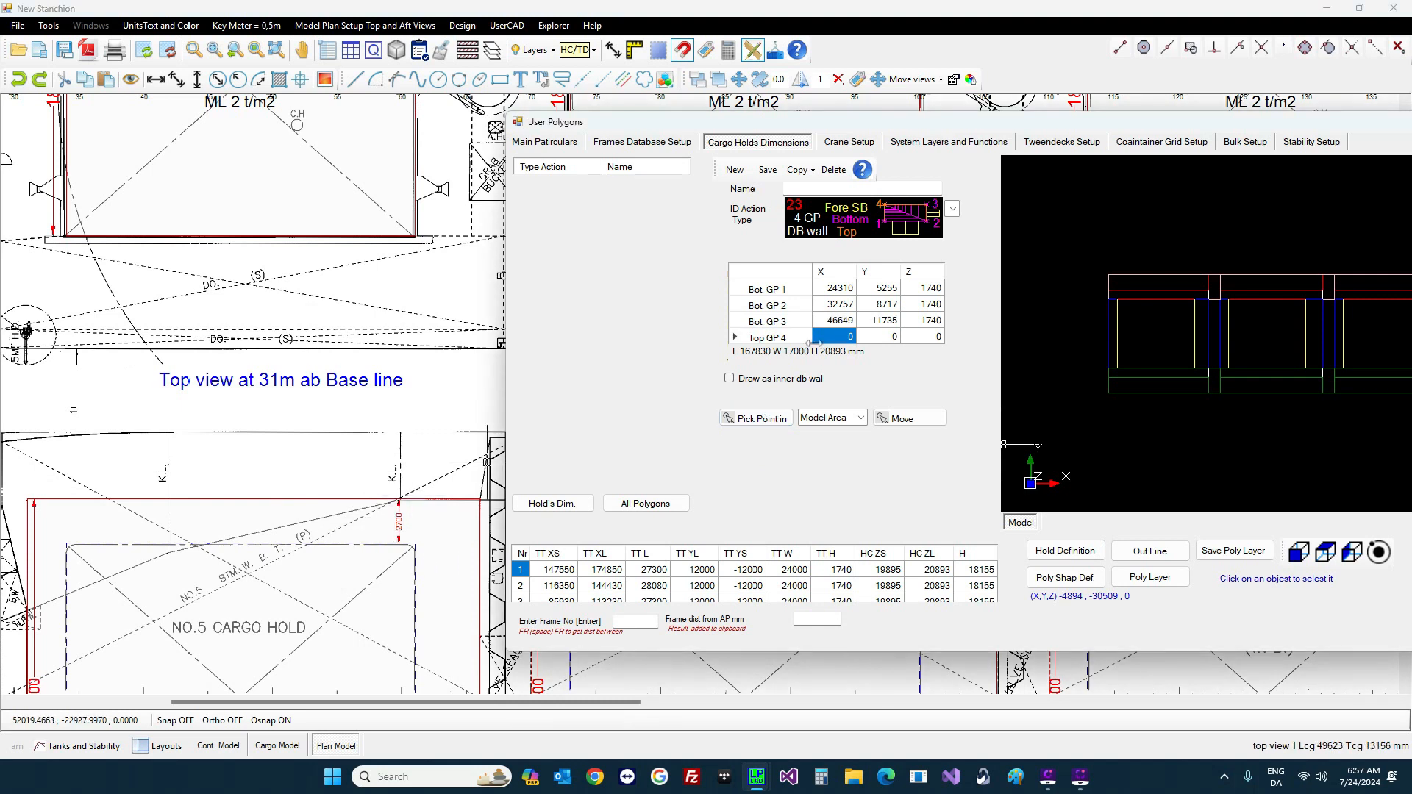
{"action": "left_click", "coordinate": [756, 419]}
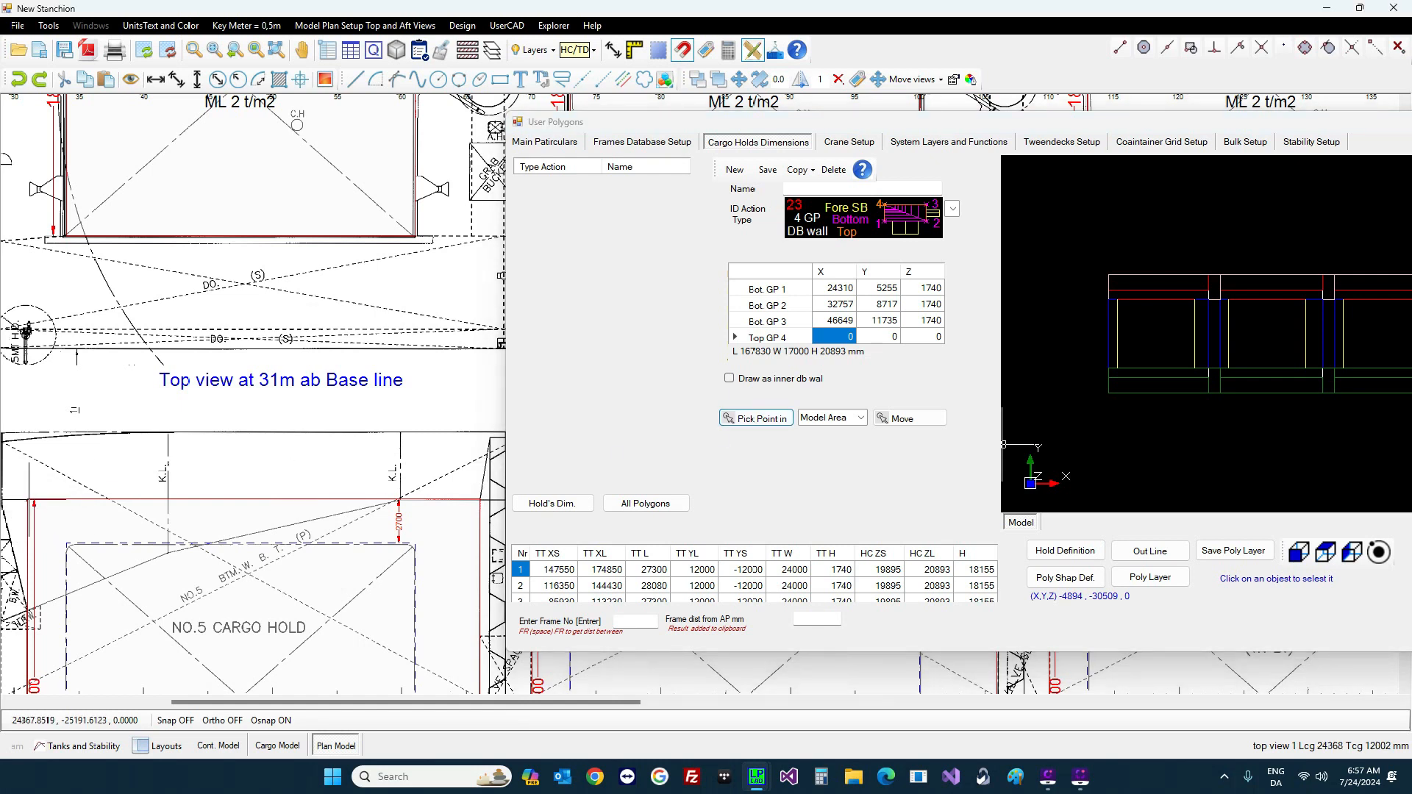
{"action": "left_click", "coordinate": [33, 501]}
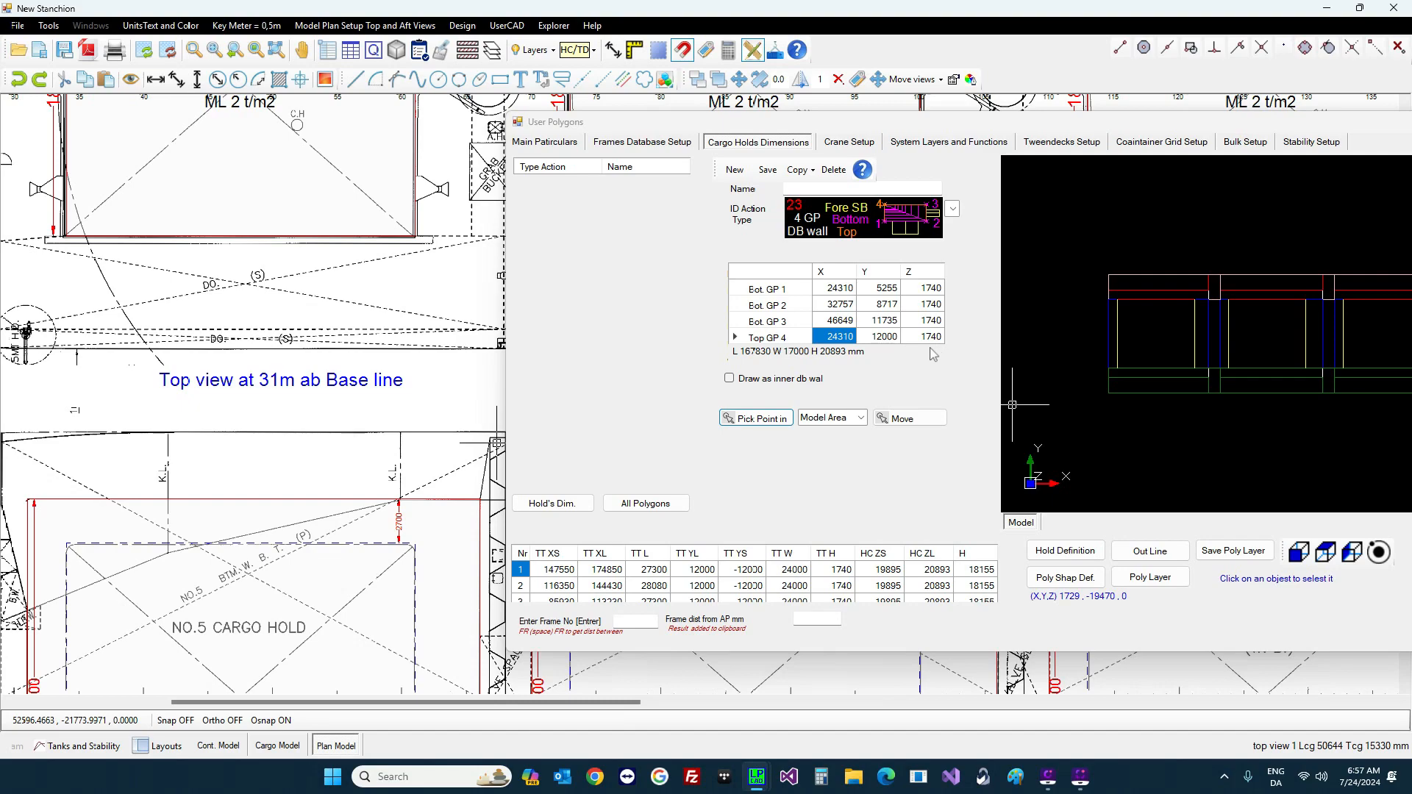
Step: Set GP 4's Z to 6500 and save the double-bottom wall as polygon H5 PS 0
{"action": "scroll", "coordinate": [135, 376], "scroll_direction": "down", "scroll_amount": 5}
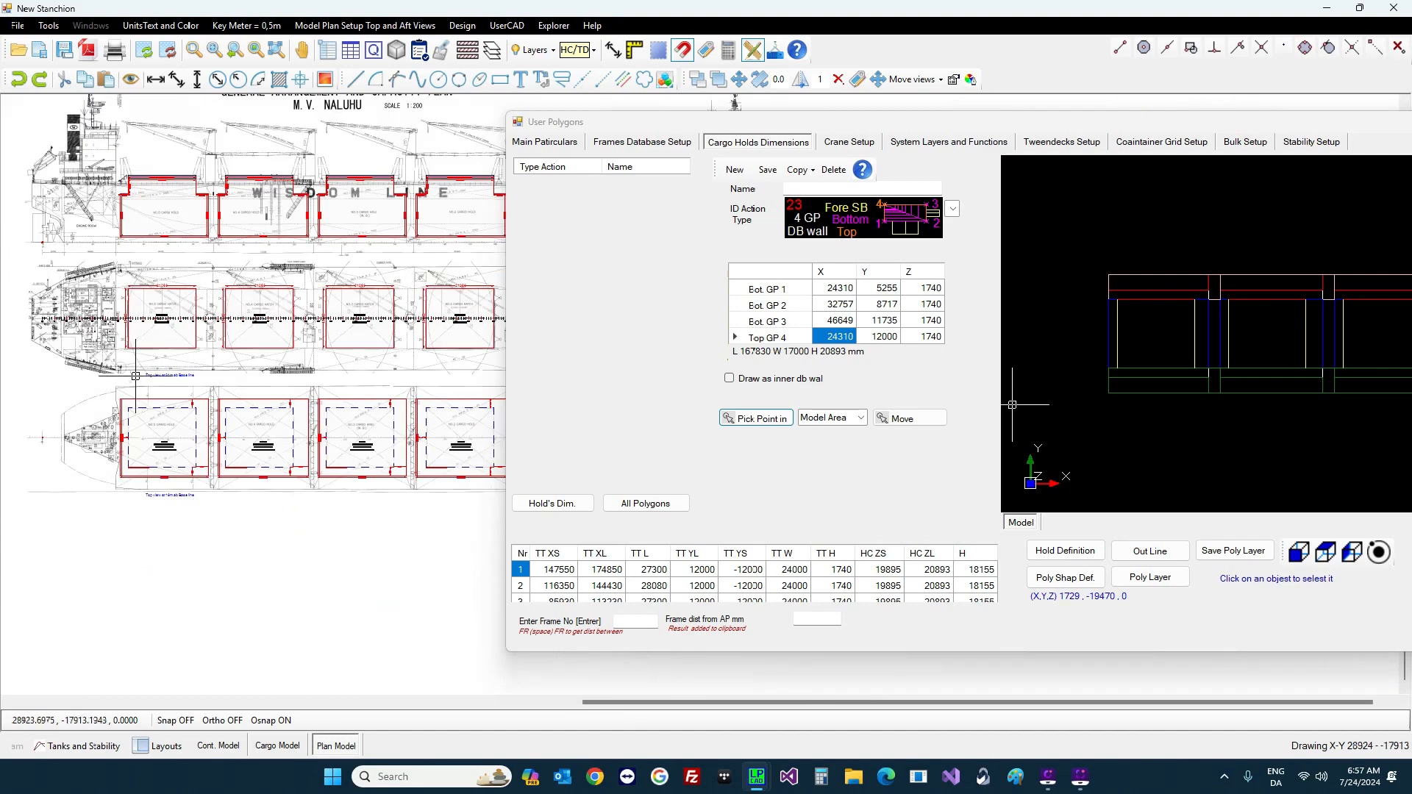
{"action": "scroll", "coordinate": [147, 294], "scroll_direction": "up", "scroll_amount": 5}
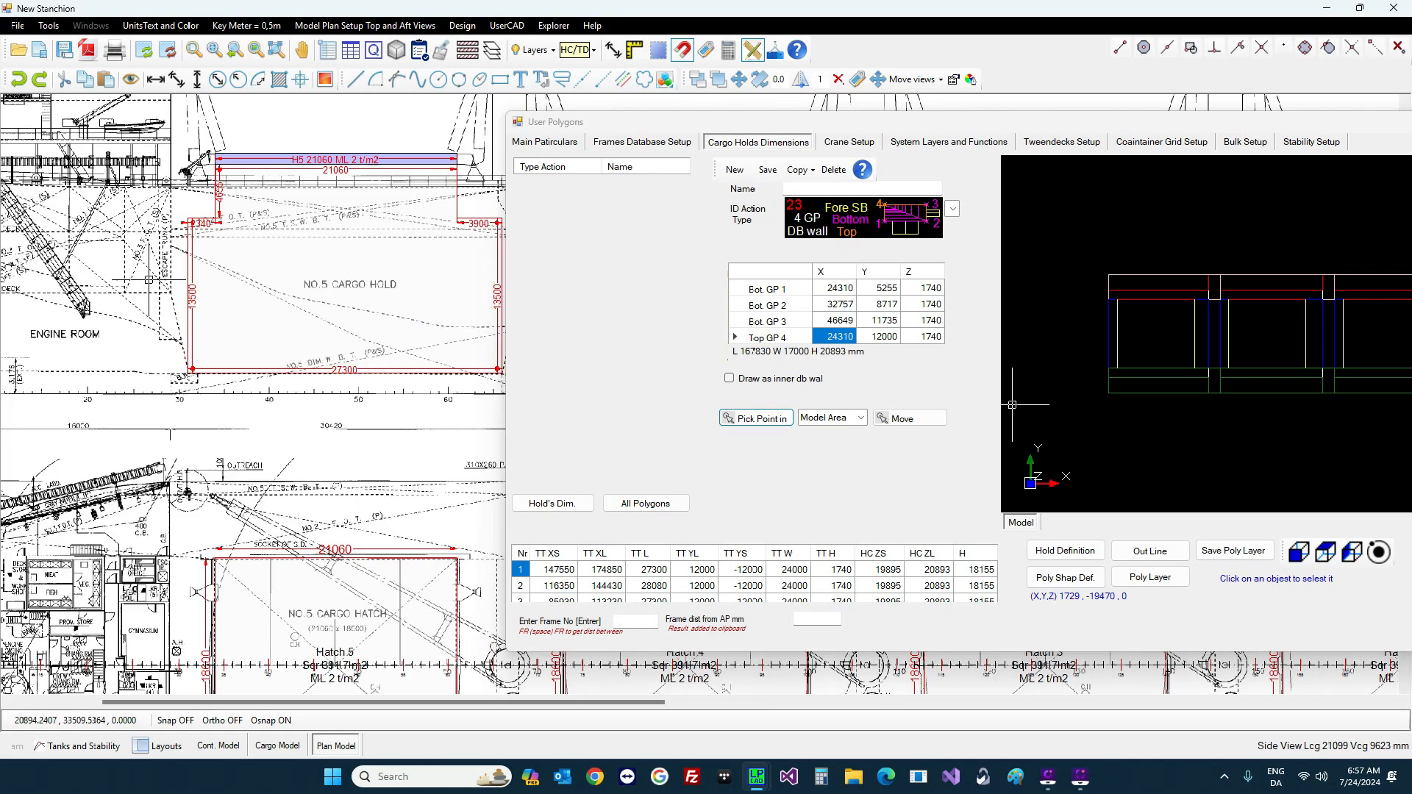
{"action": "scroll", "coordinate": [149, 281], "scroll_direction": "up", "scroll_amount": 1}
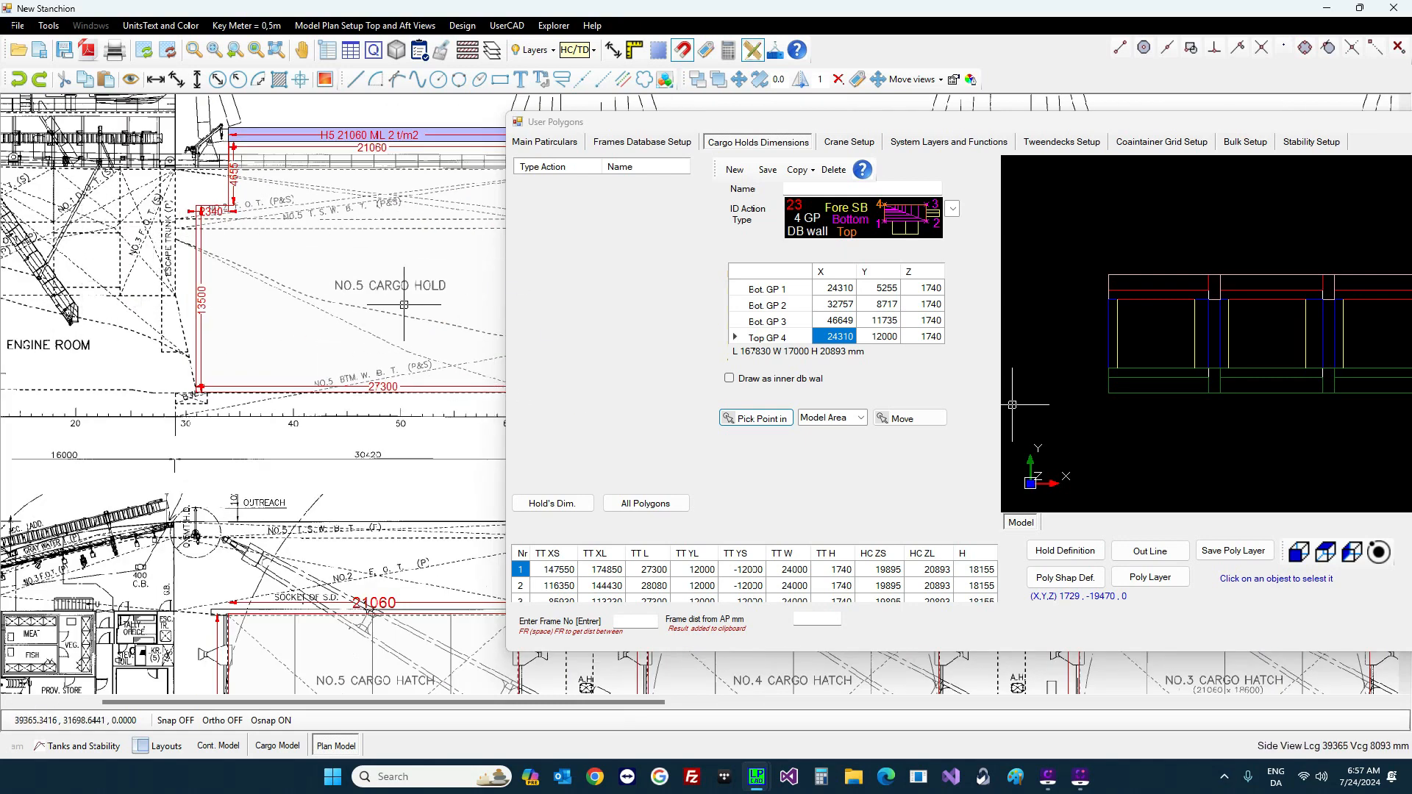
{"action": "left_click", "coordinate": [926, 338]}
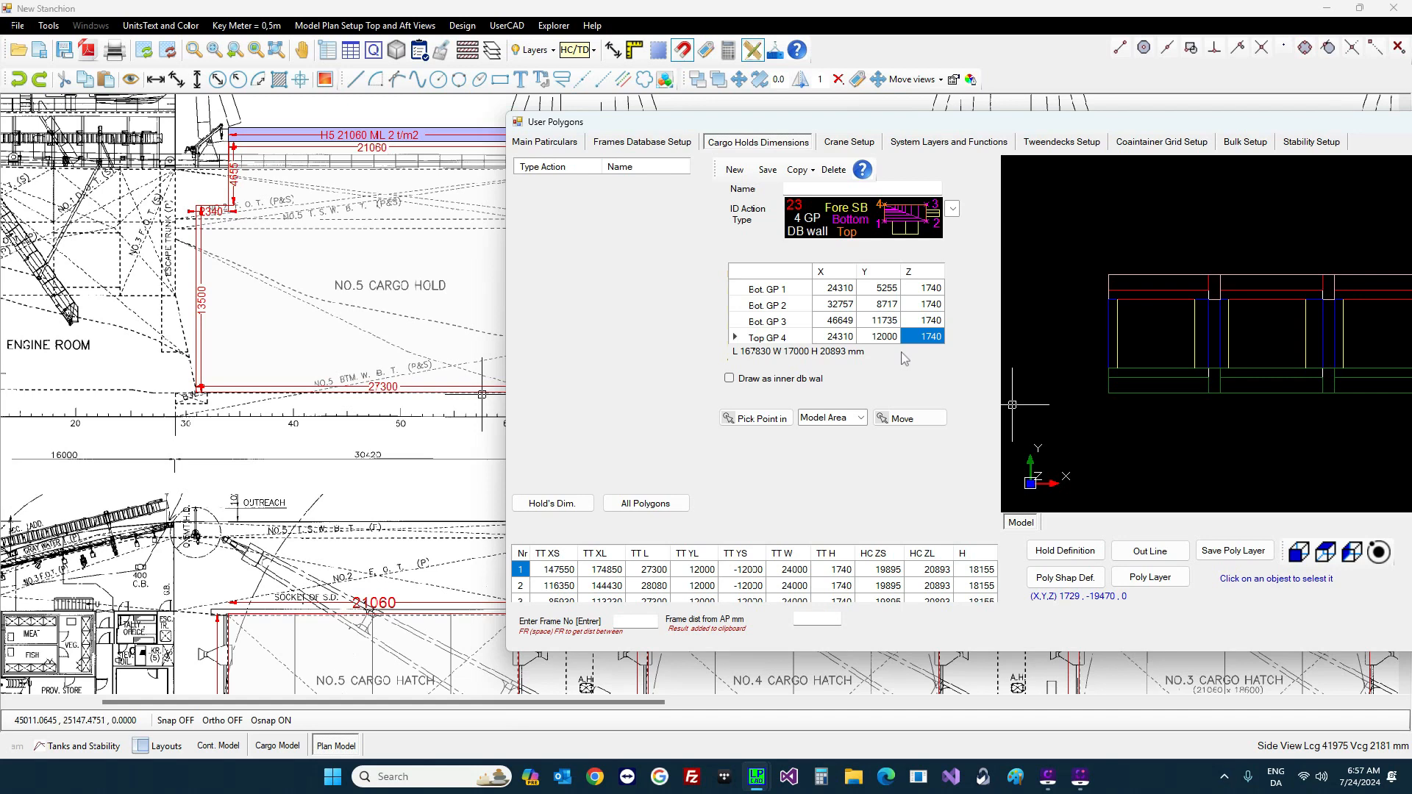
{"action": "type", "text": "6500"}
{"action": "key", "text": "Return"}
{"action": "left_click", "coordinate": [768, 170]}
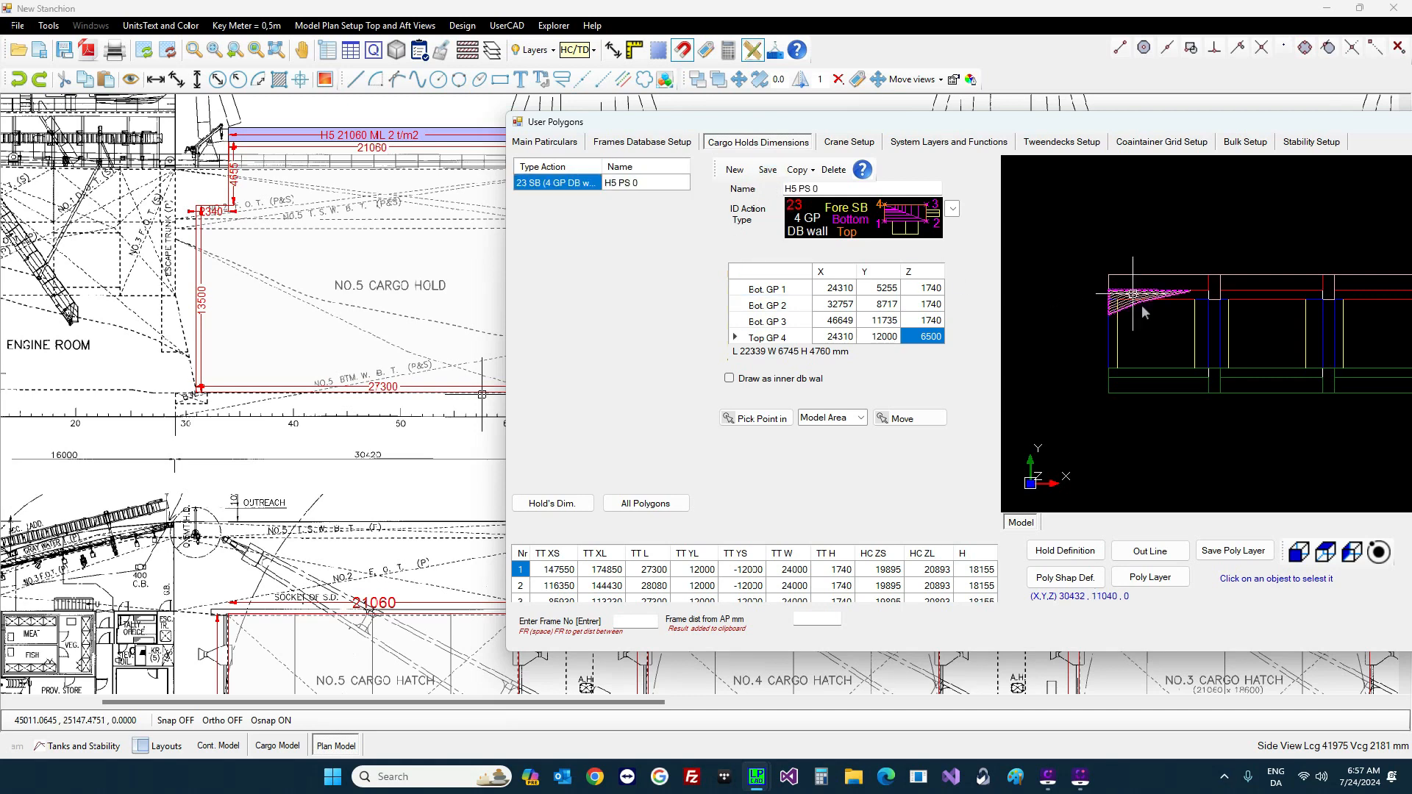
{"action": "scroll", "coordinate": [1251, 298], "scroll_direction": "up", "scroll_amount": 1}
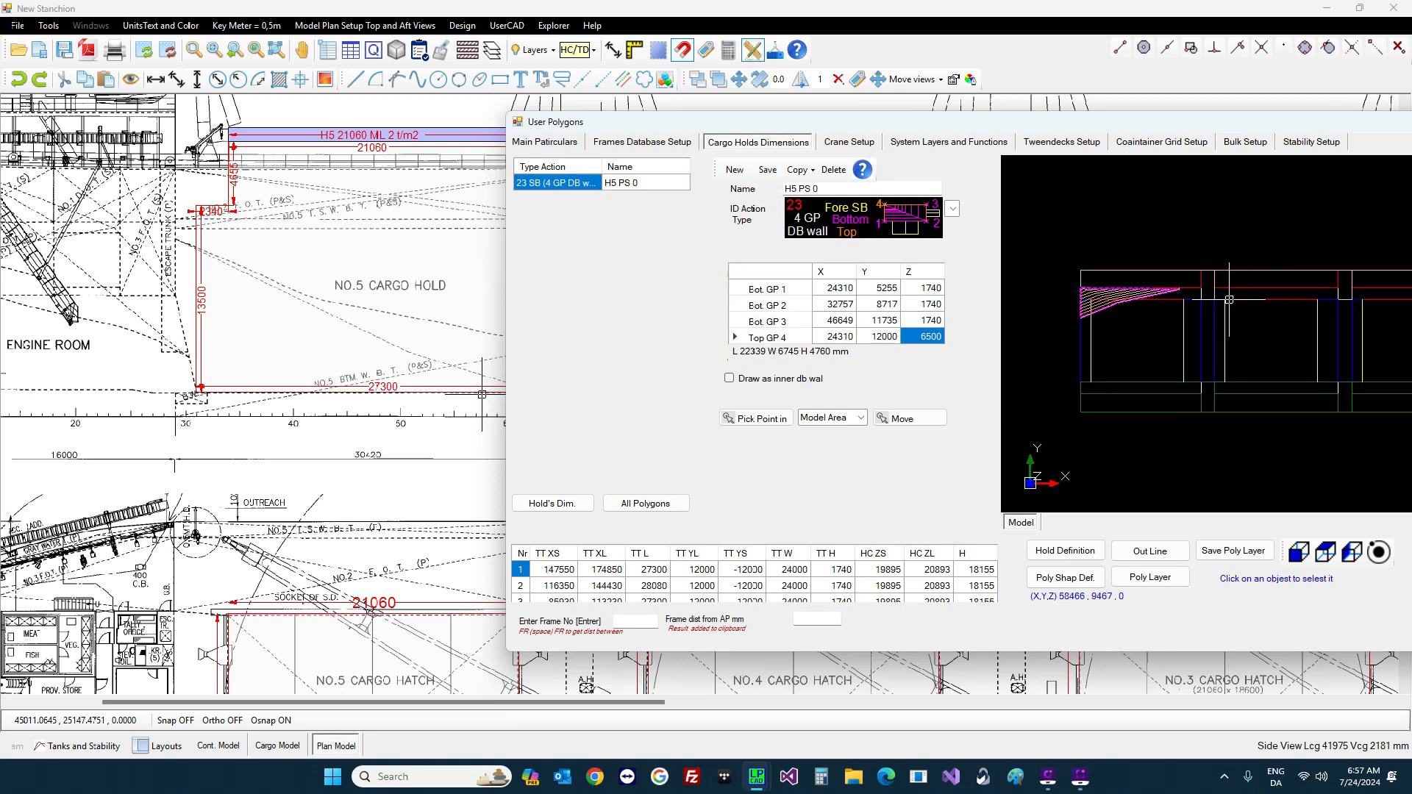
Step: Mirror H5 PS 0 to the opposite side and save it as H5 SB 1
{"action": "left_click", "coordinate": [807, 171]}
{"action": "left_click", "coordinate": [807, 171]}
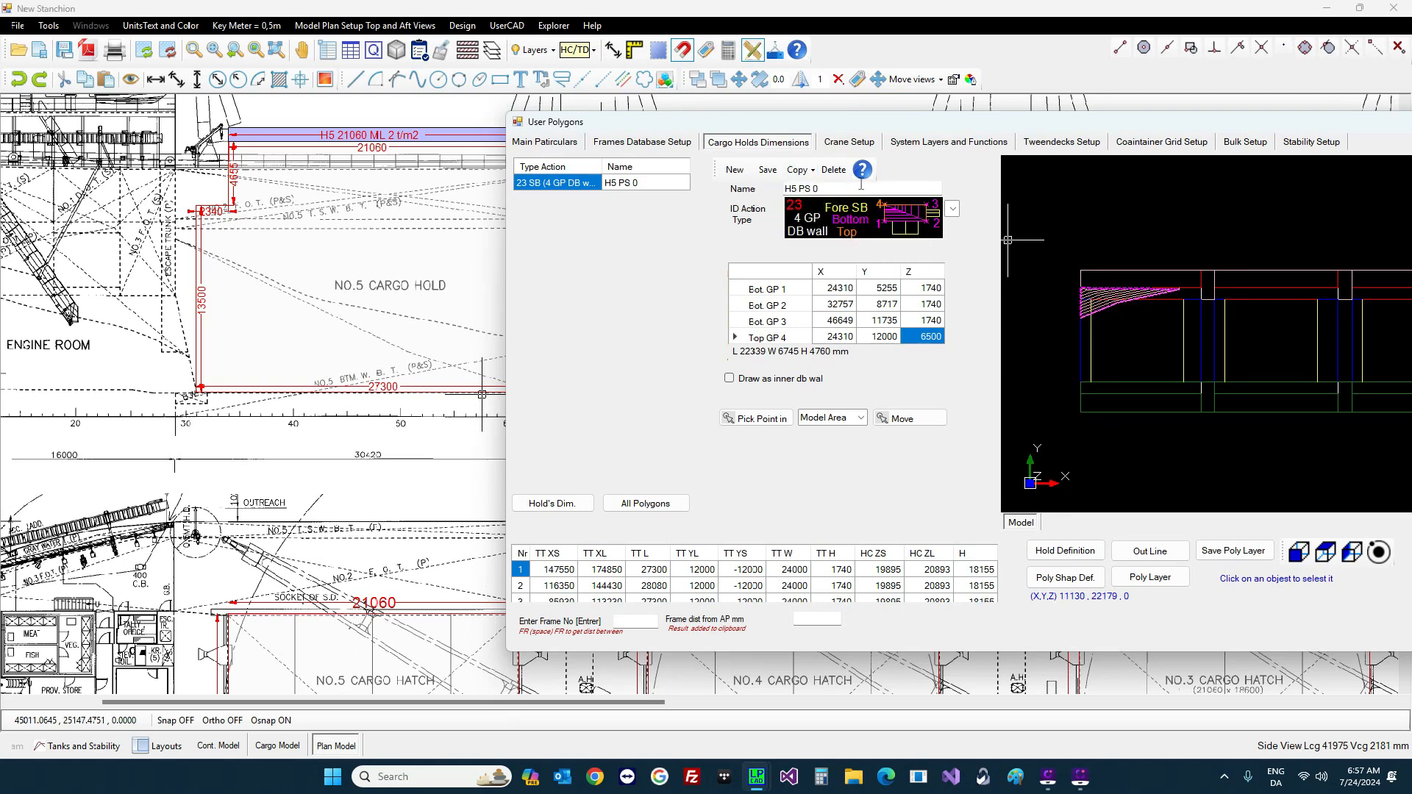
{"action": "left_click", "coordinate": [807, 170]}
{"action": "left_click", "coordinate": [807, 171]}
{"action": "left_click", "coordinate": [807, 171]}
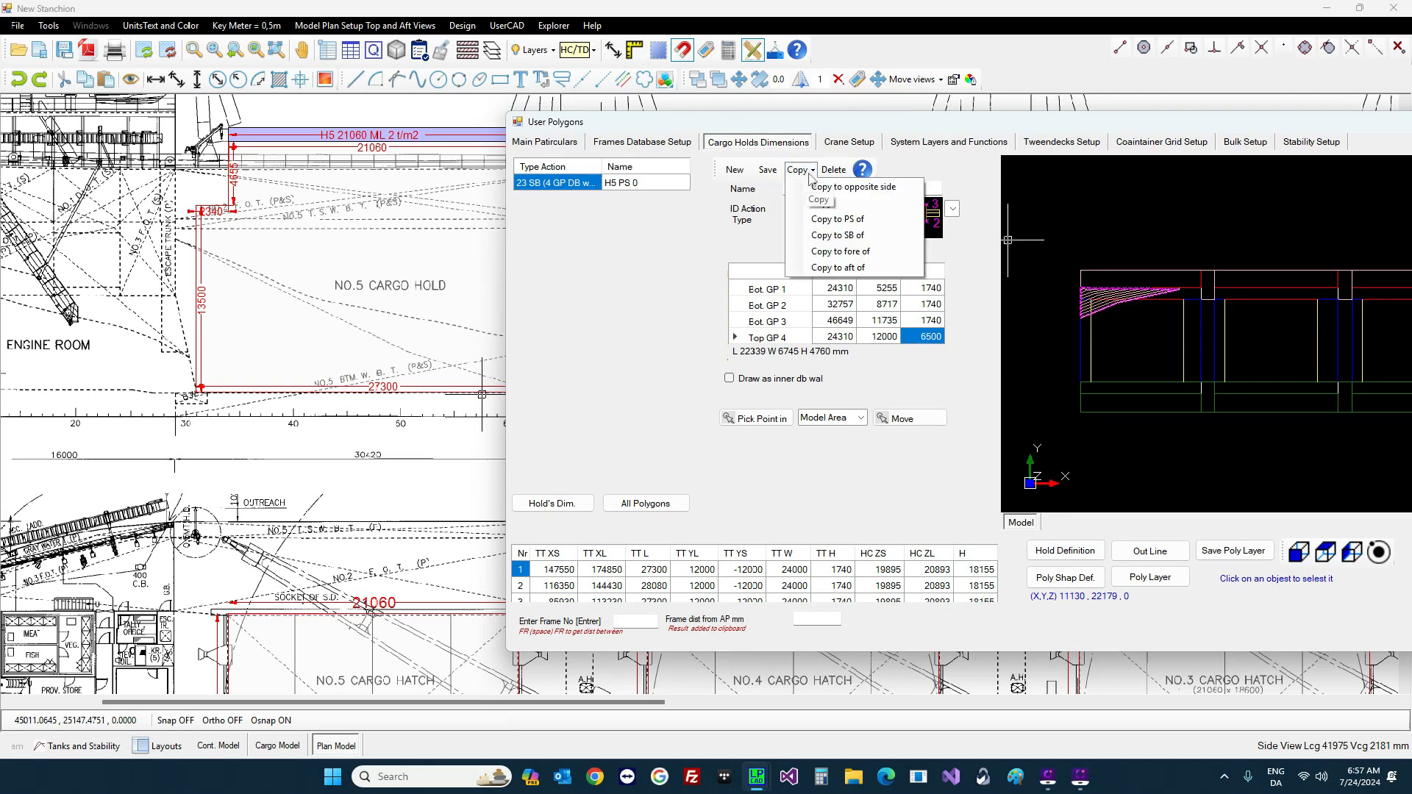
{"action": "left_click", "coordinate": [815, 186]}
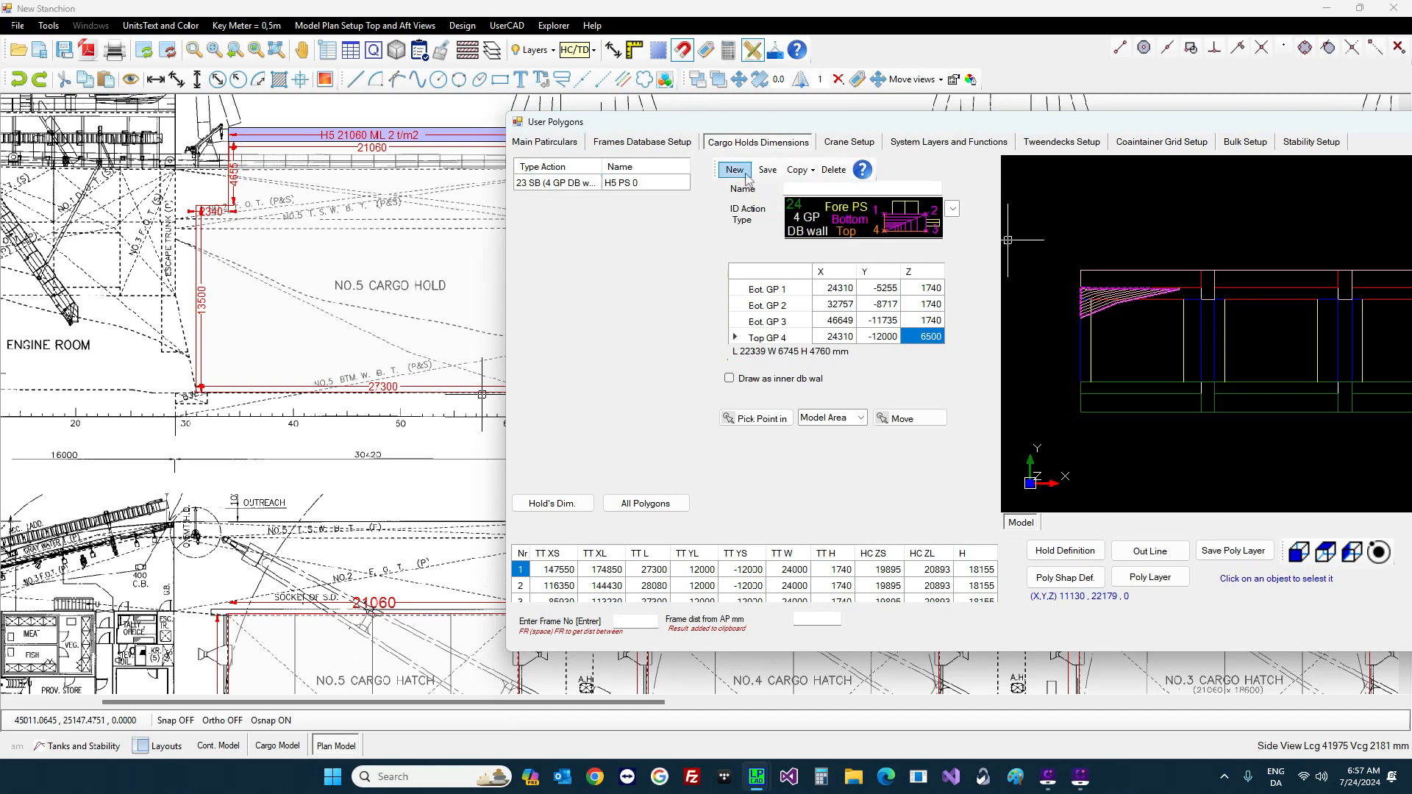
{"action": "left_click", "coordinate": [767, 173]}
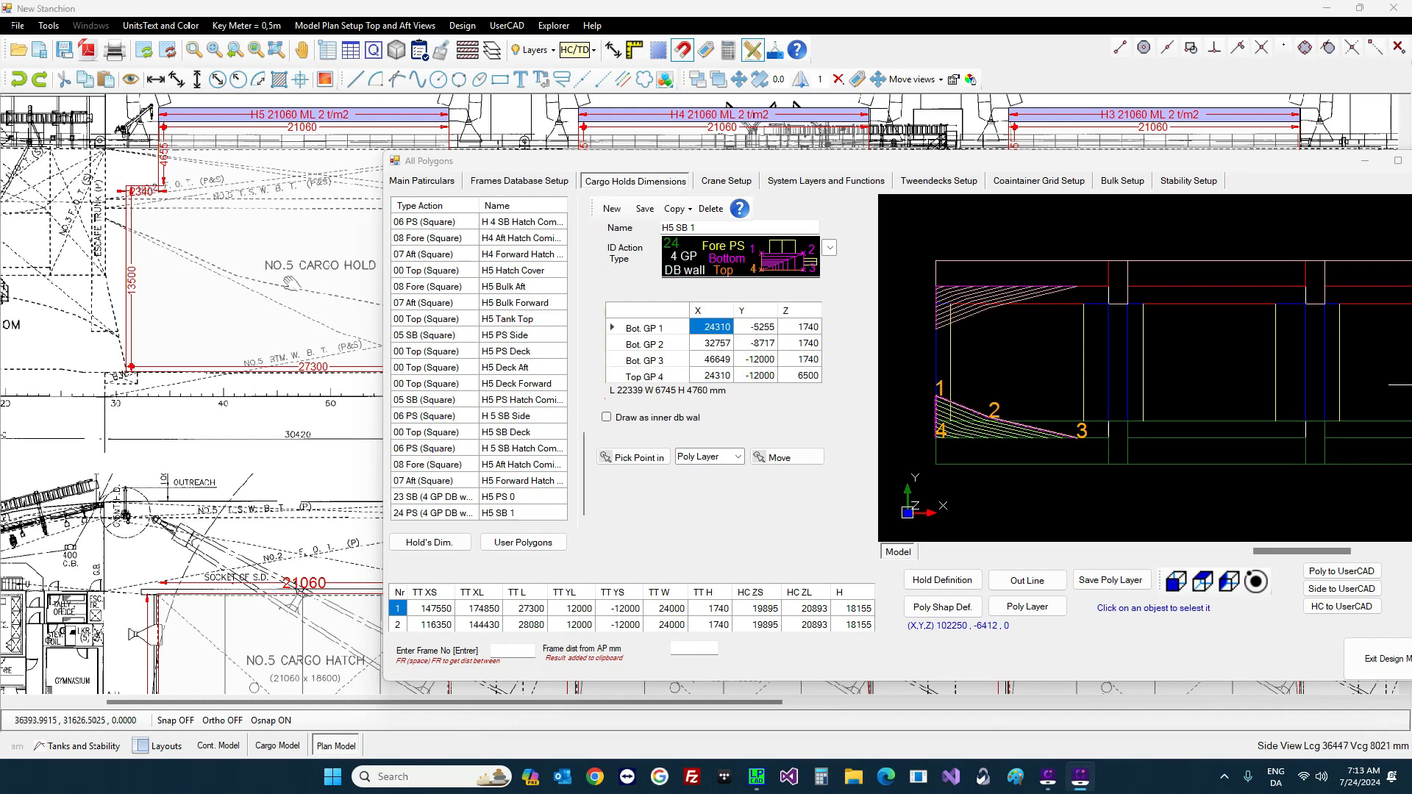
Step: Review both saved polygons in the list and start a fresh blank polygon
{"action": "scroll", "coordinate": [324, 291], "scroll_direction": "down", "scroll_amount": 5}
{"action": "scroll", "coordinate": [249, 276], "scroll_direction": "down", "scroll_amount": 3}
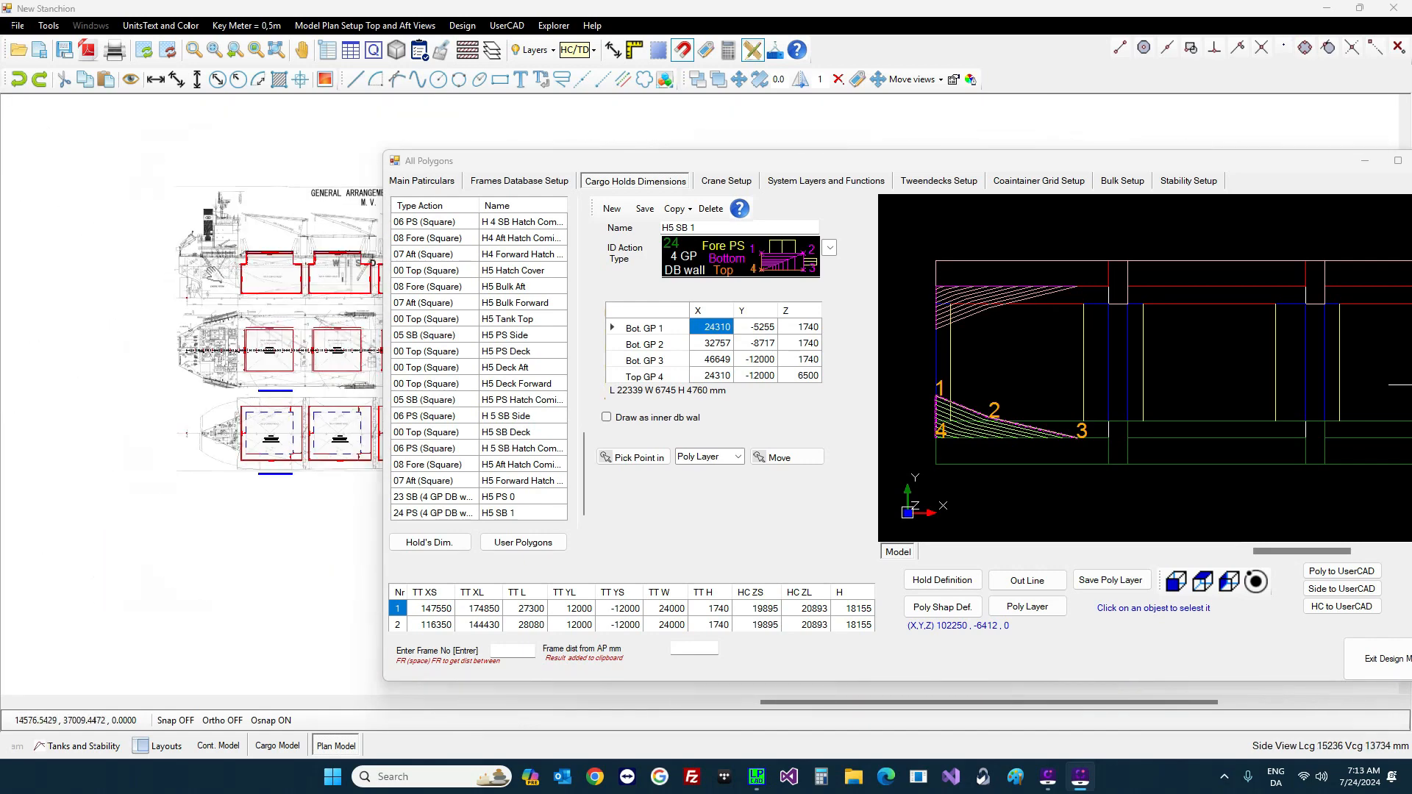
{"action": "scroll", "coordinate": [361, 338], "scroll_direction": "up", "scroll_amount": 8}
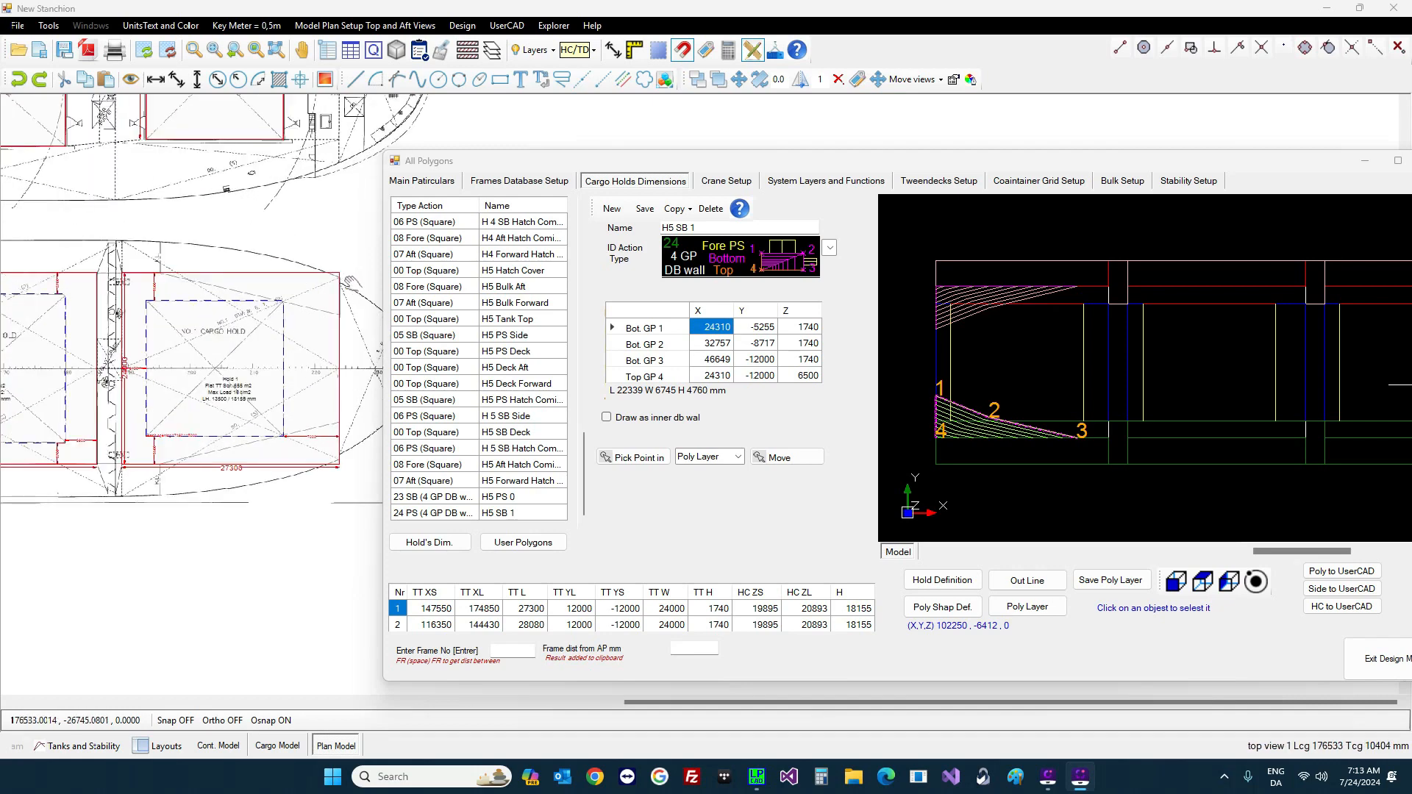
{"action": "scroll", "coordinate": [353, 287], "scroll_direction": "up", "scroll_amount": 4}
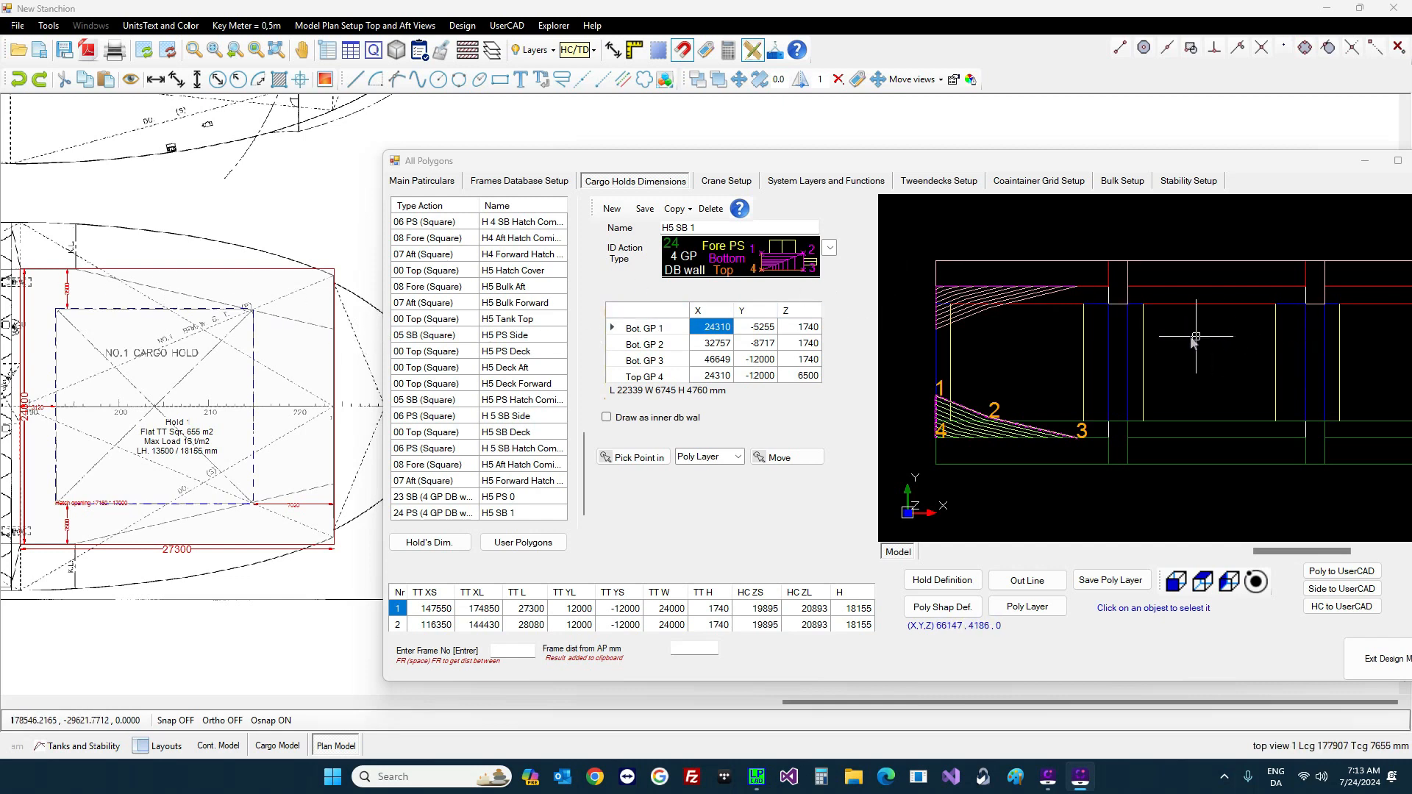
{"action": "scroll", "coordinate": [1191, 329], "scroll_direction": "down", "scroll_amount": 3}
{"action": "scroll", "coordinate": [1396, 310], "scroll_direction": "up", "scroll_amount": 4}
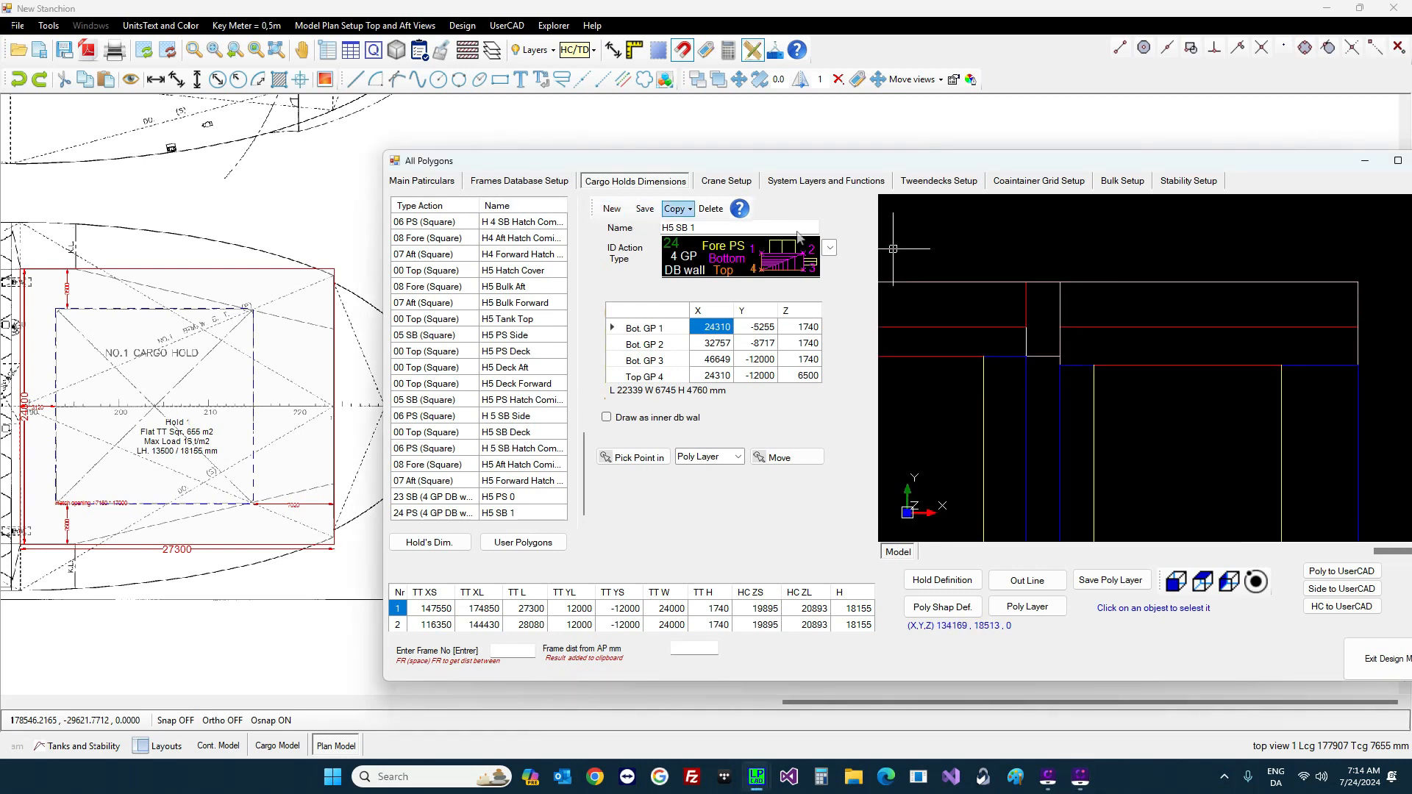
{"action": "left_click", "coordinate": [611, 210]}
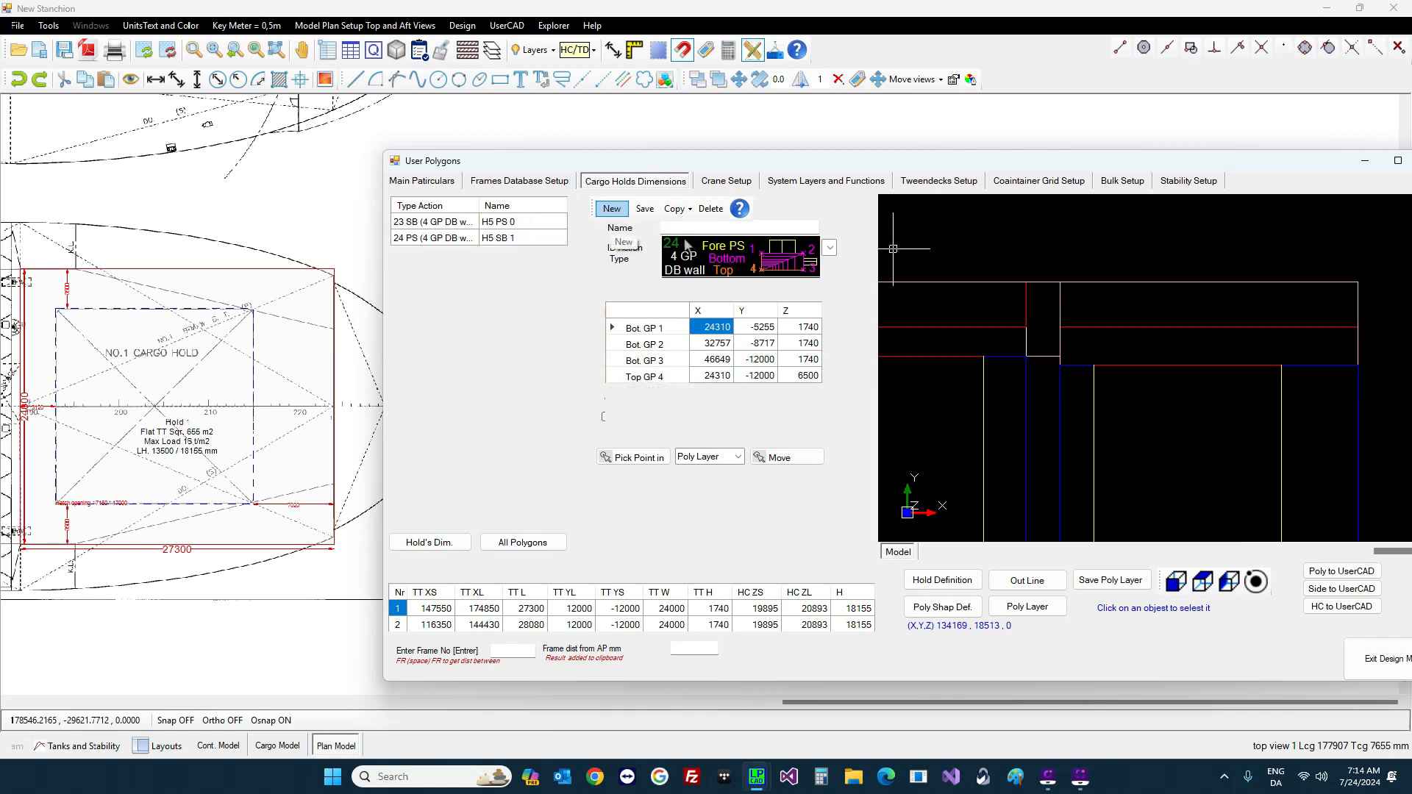
{"action": "left_click", "coordinate": [830, 248]}
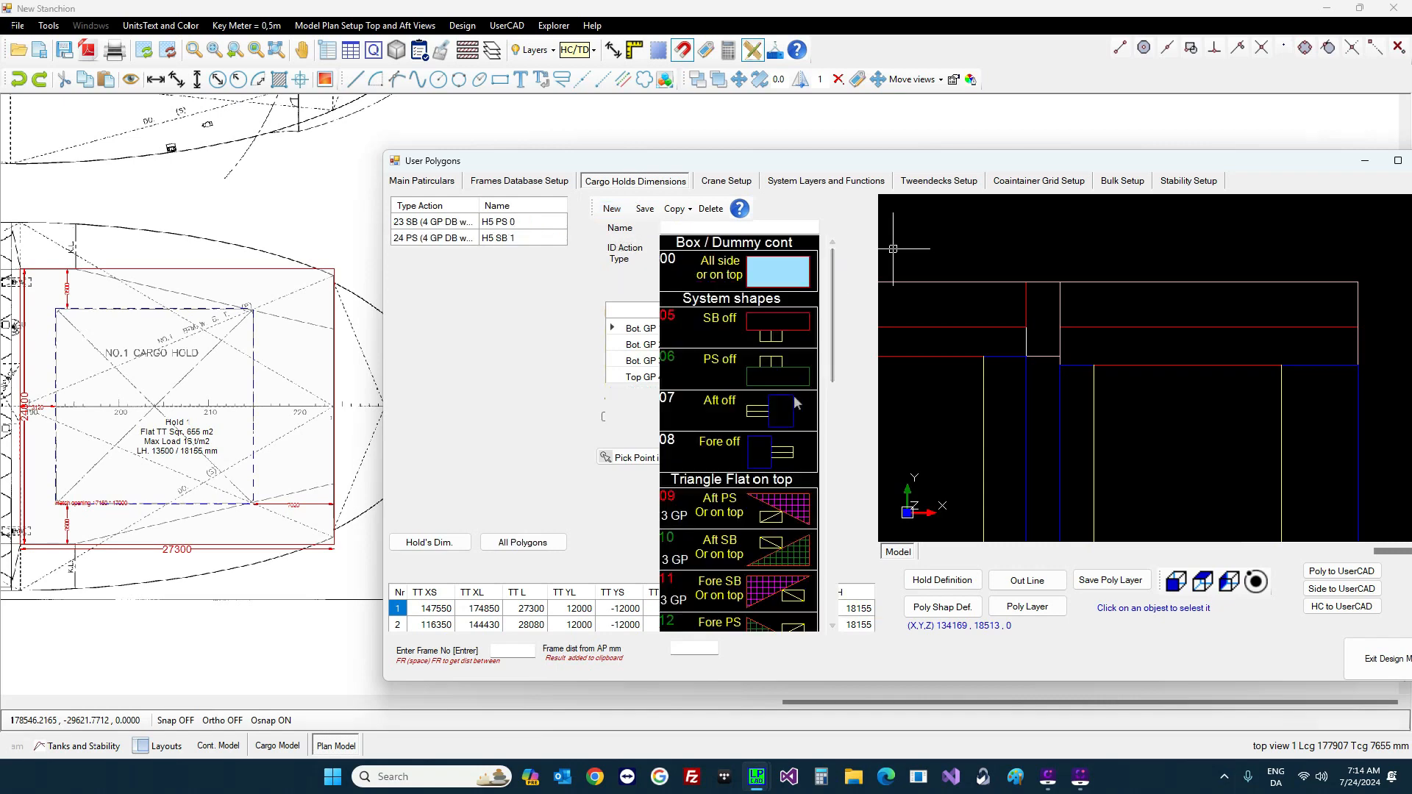
Step: Choose type 13 Aft SB 3 GP wall, pick from the model area, and set the first bottom point
{"action": "scroll", "coordinate": [796, 403], "scroll_direction": "down", "scroll_amount": 4}
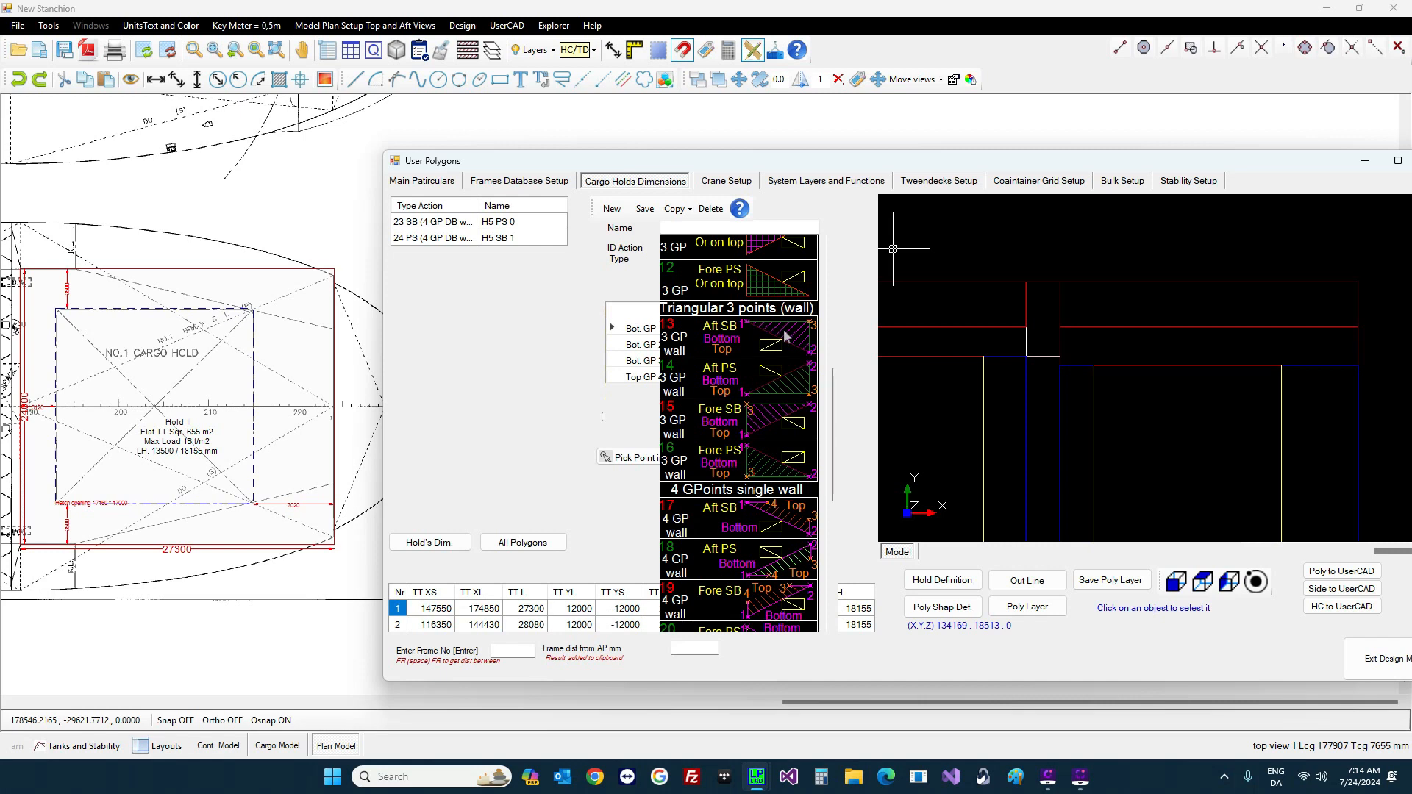
{"action": "left_click", "coordinate": [786, 337]}
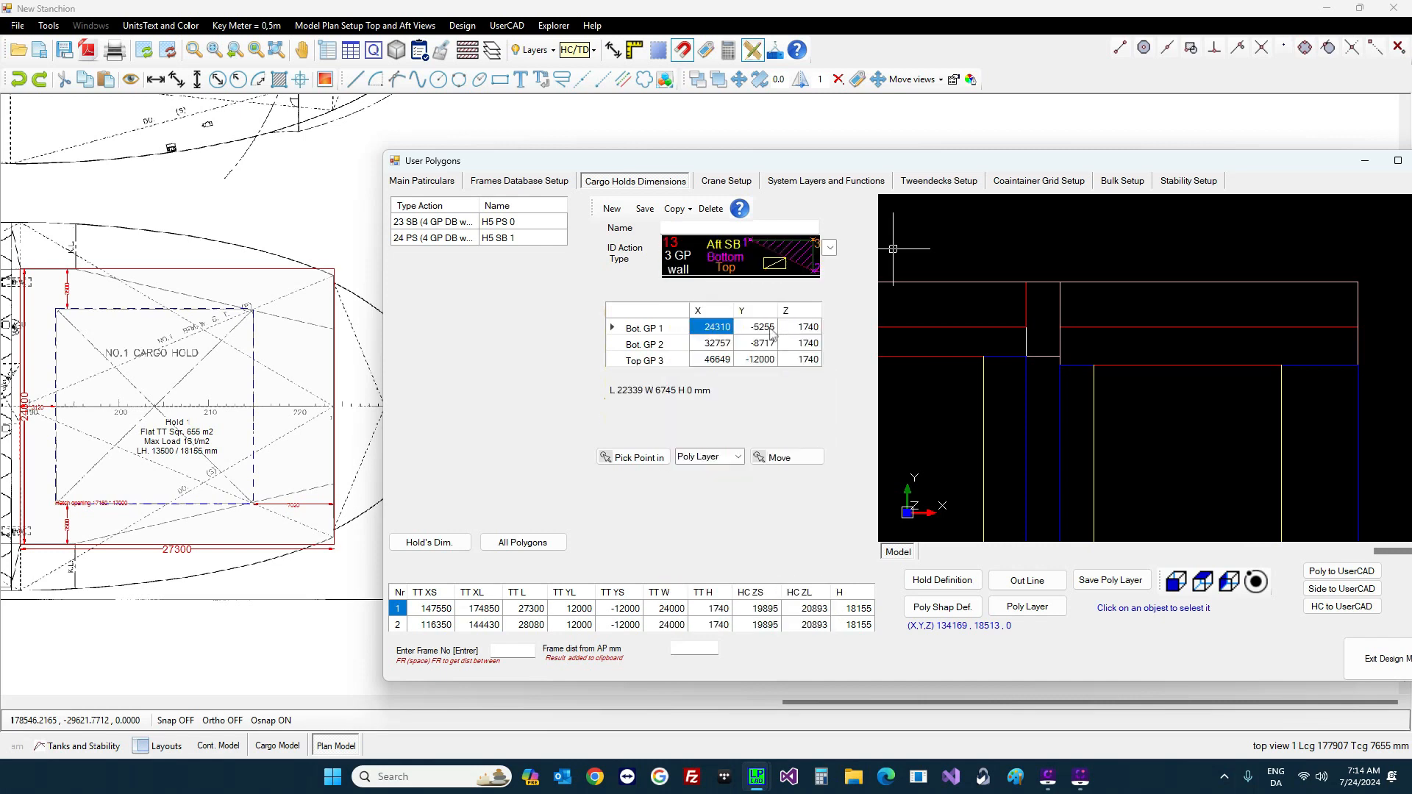
{"action": "left_click", "coordinate": [737, 457]}
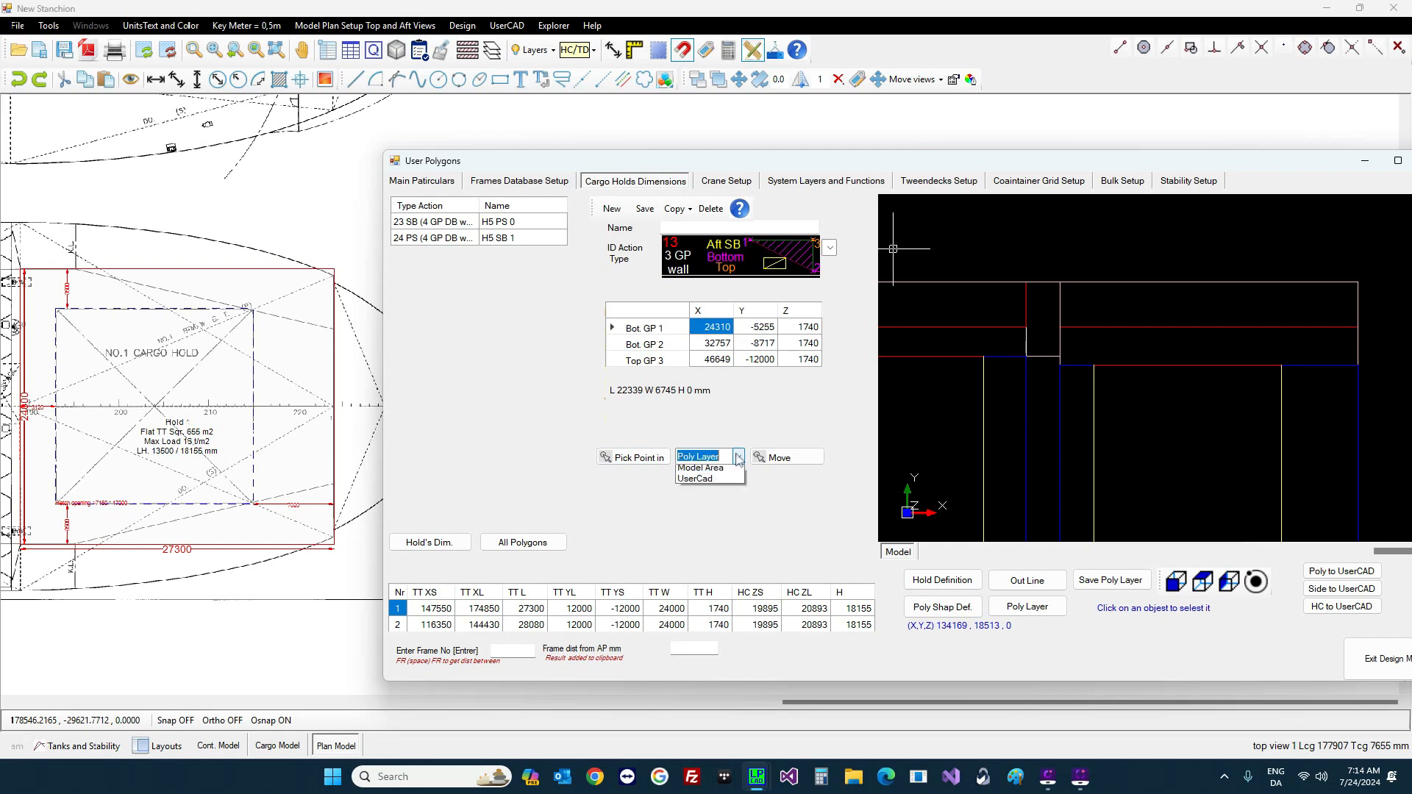
{"action": "left_click", "coordinate": [721, 493]}
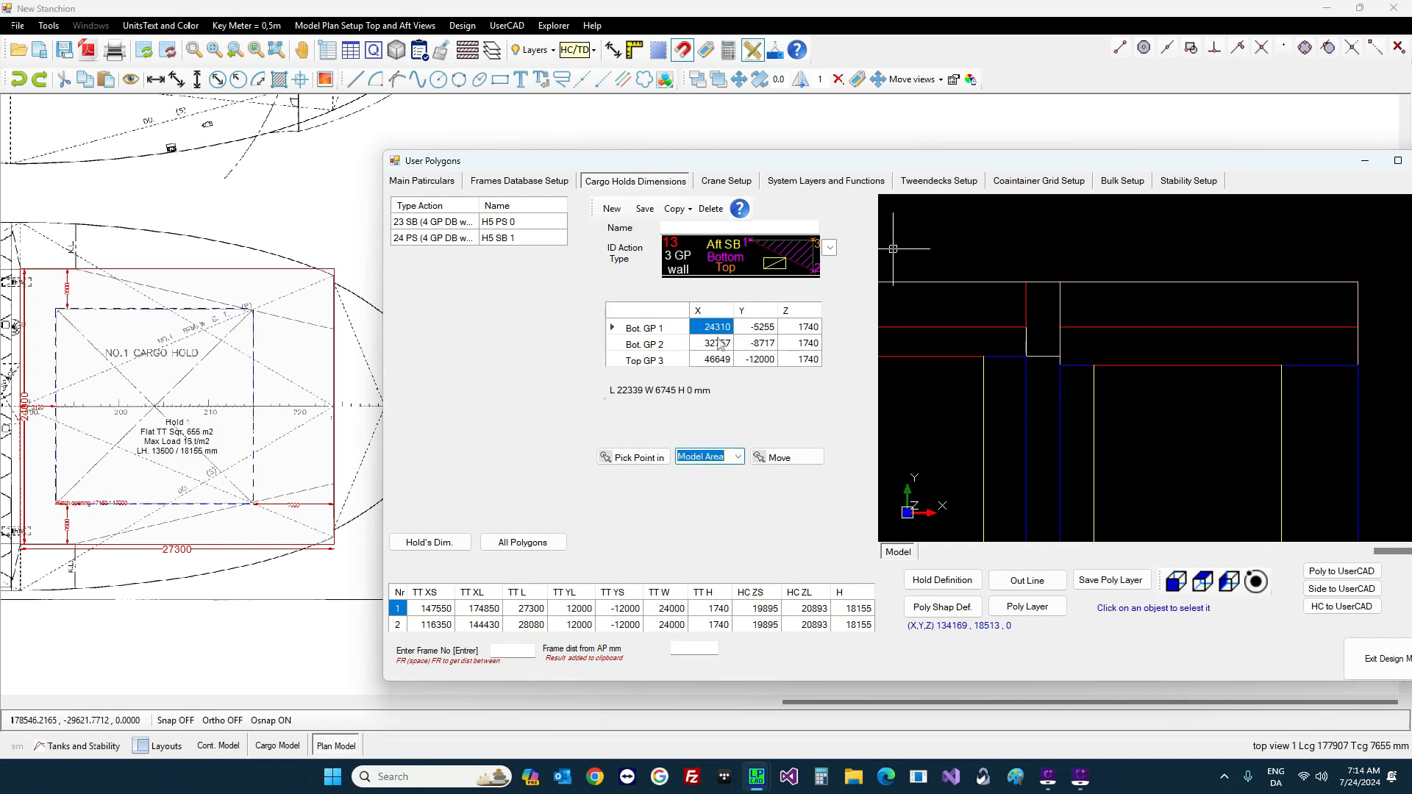
{"action": "left_click", "coordinate": [653, 460]}
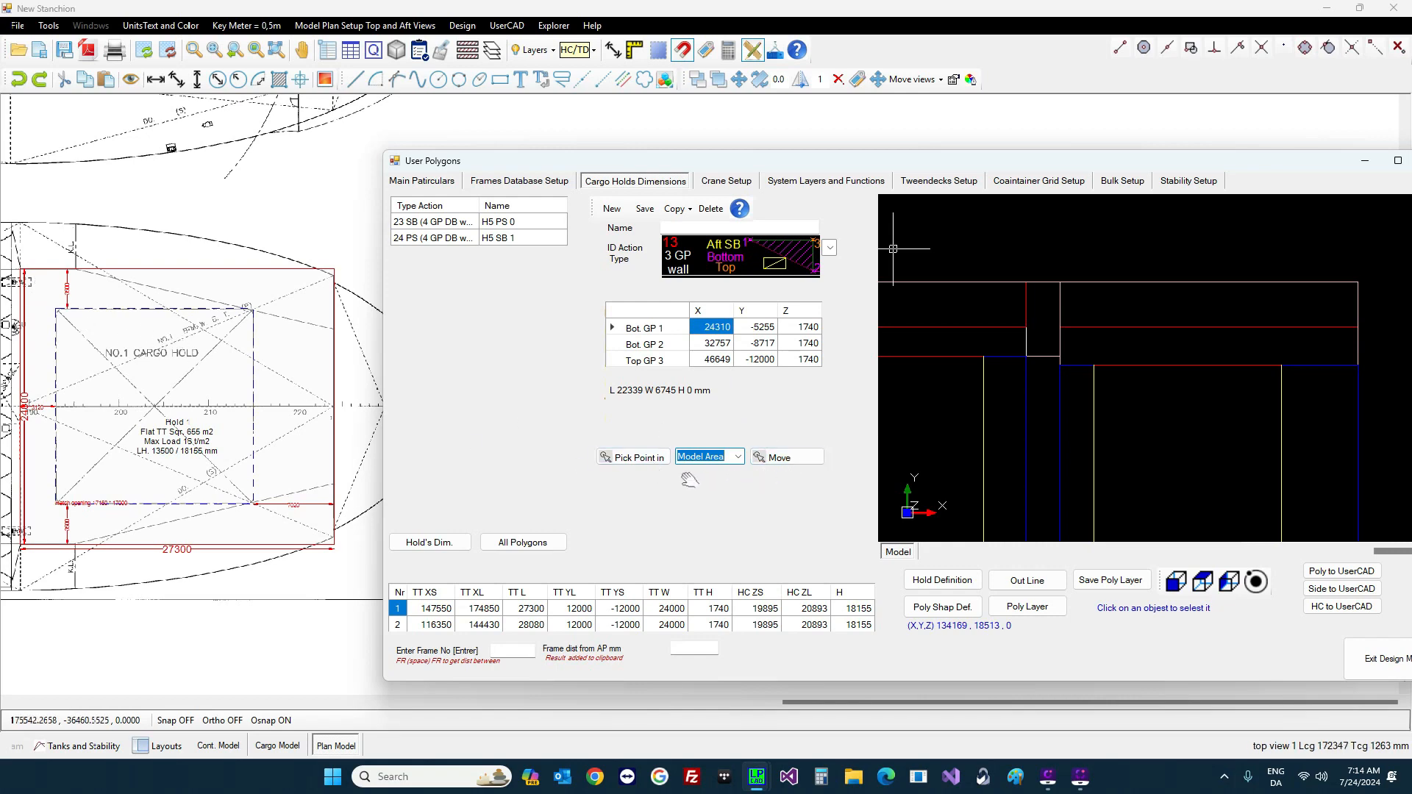
{"action": "left_click", "coordinate": [634, 457]}
{"action": "scroll", "coordinate": [70, 296], "scroll_direction": "up", "scroll_amount": 4}
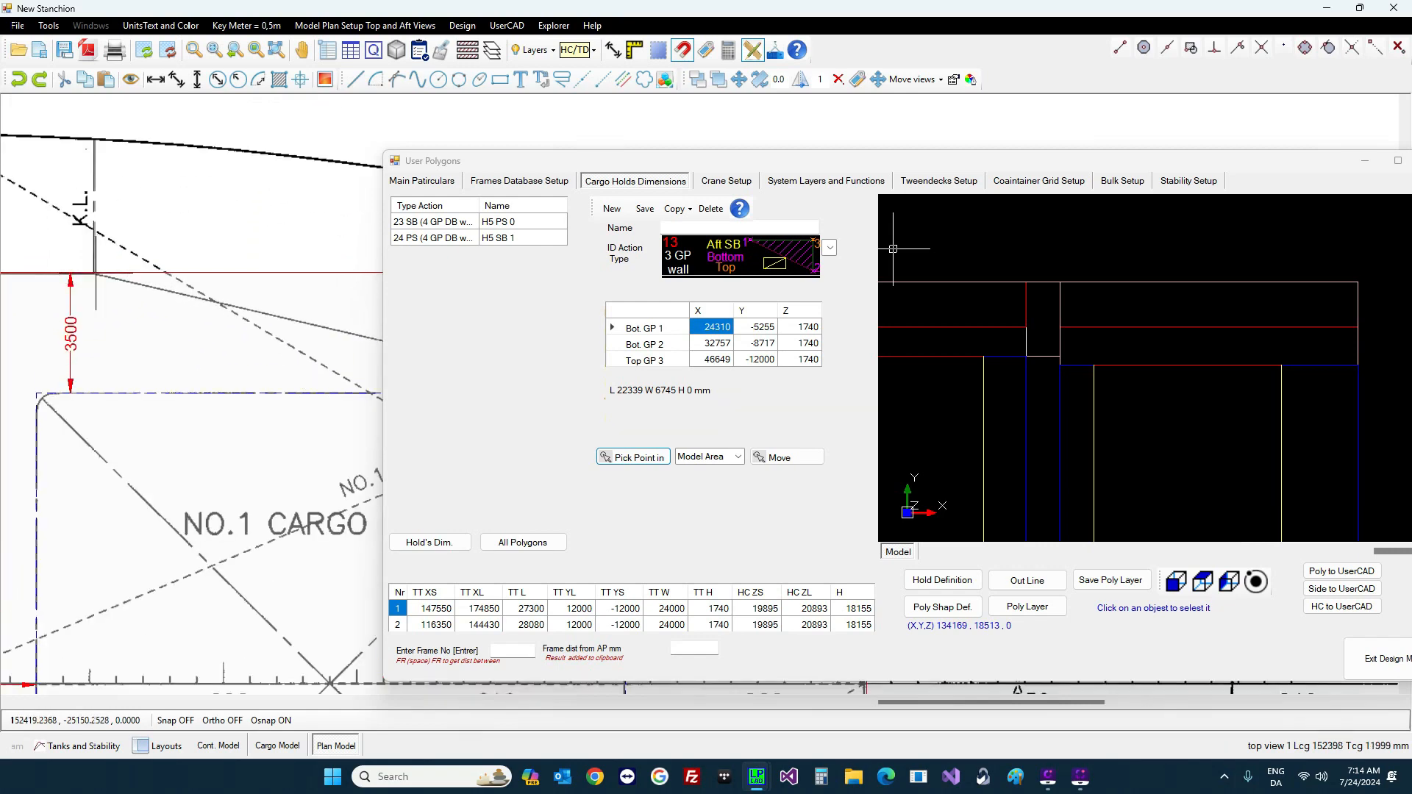
{"action": "left_click", "coordinate": [94, 274]}
Step: Pick the second bottom point at a No.1 cargo hold corner
{"action": "left_click", "coordinate": [716, 346]}
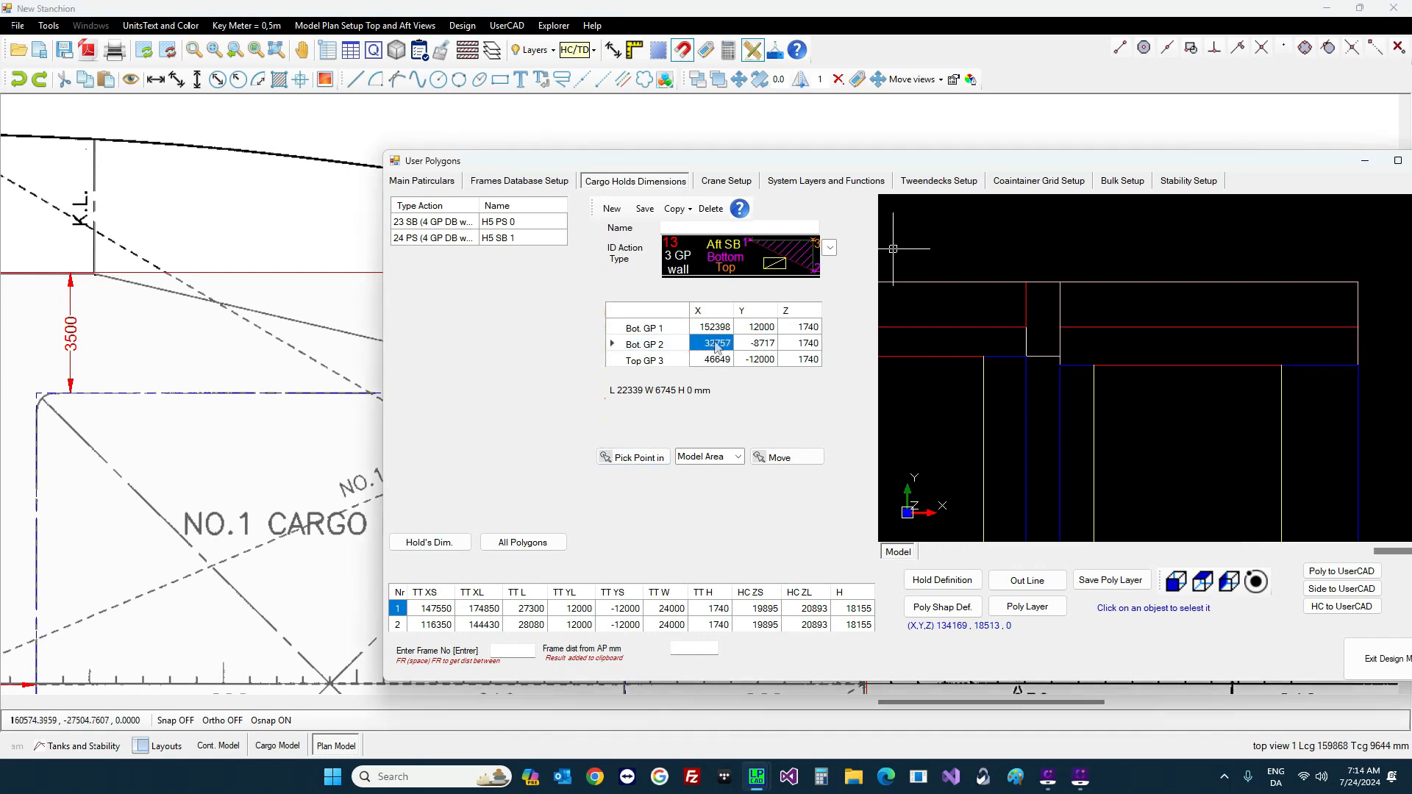
{"action": "left_click", "coordinate": [637, 456]}
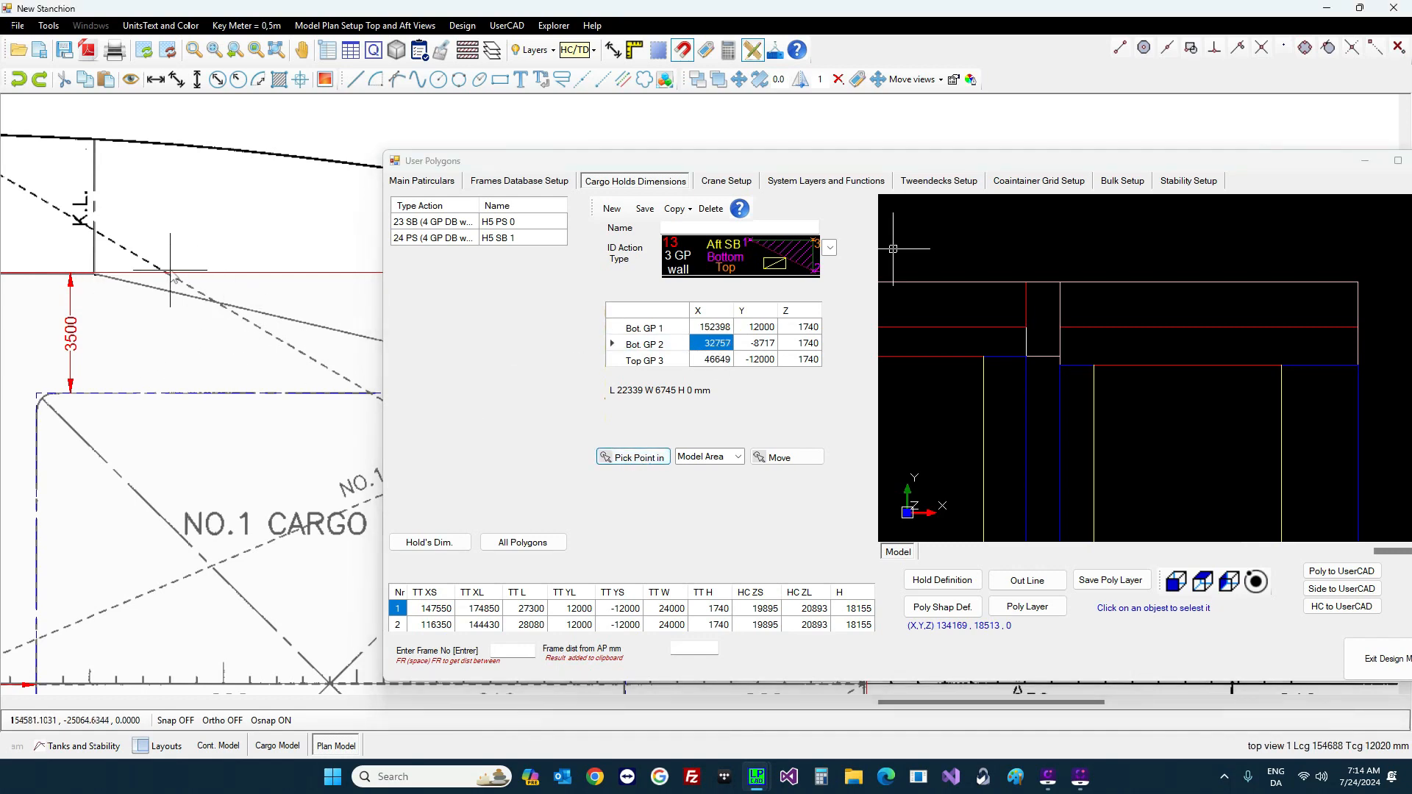
{"action": "scroll", "coordinate": [163, 274], "scroll_direction": "down", "scroll_amount": 2}
{"action": "scroll", "coordinate": [118, 292], "scroll_direction": "down", "scroll_amount": 2}
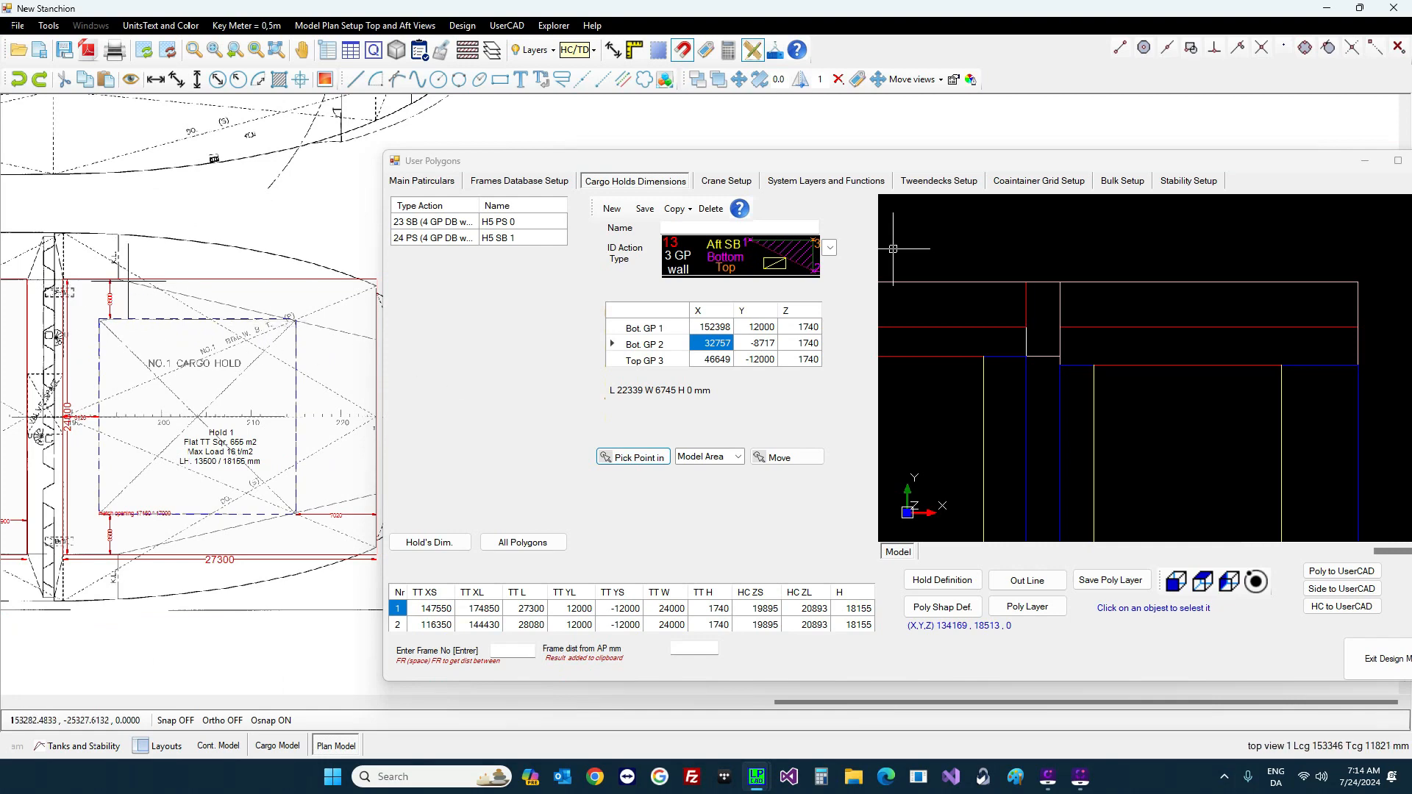
{"action": "scroll", "coordinate": [132, 294], "scroll_direction": "down", "scroll_amount": 2}
{"action": "scroll", "coordinate": [309, 316], "scroll_direction": "up", "scroll_amount": 4}
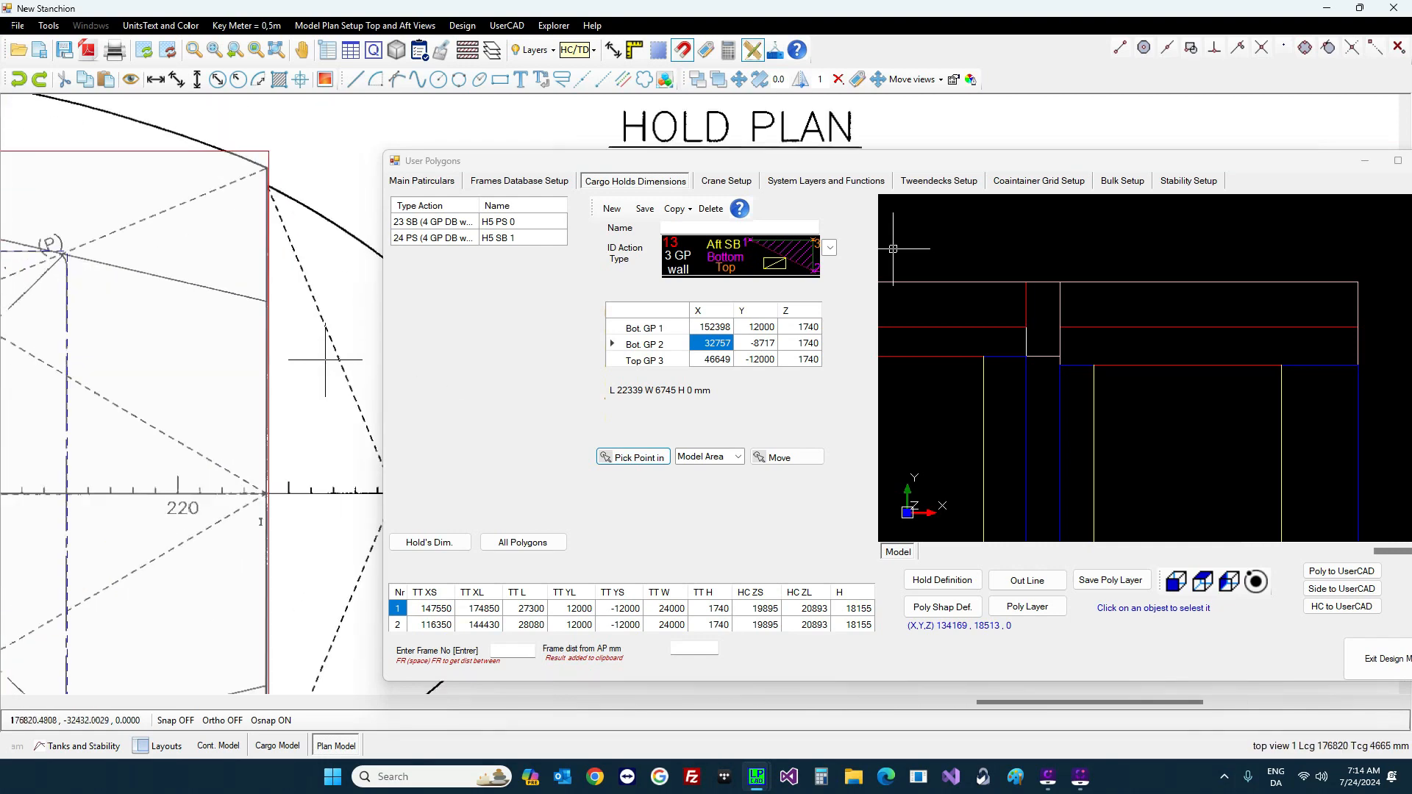
{"action": "scroll", "coordinate": [275, 327], "scroll_direction": "up", "scroll_amount": 1}
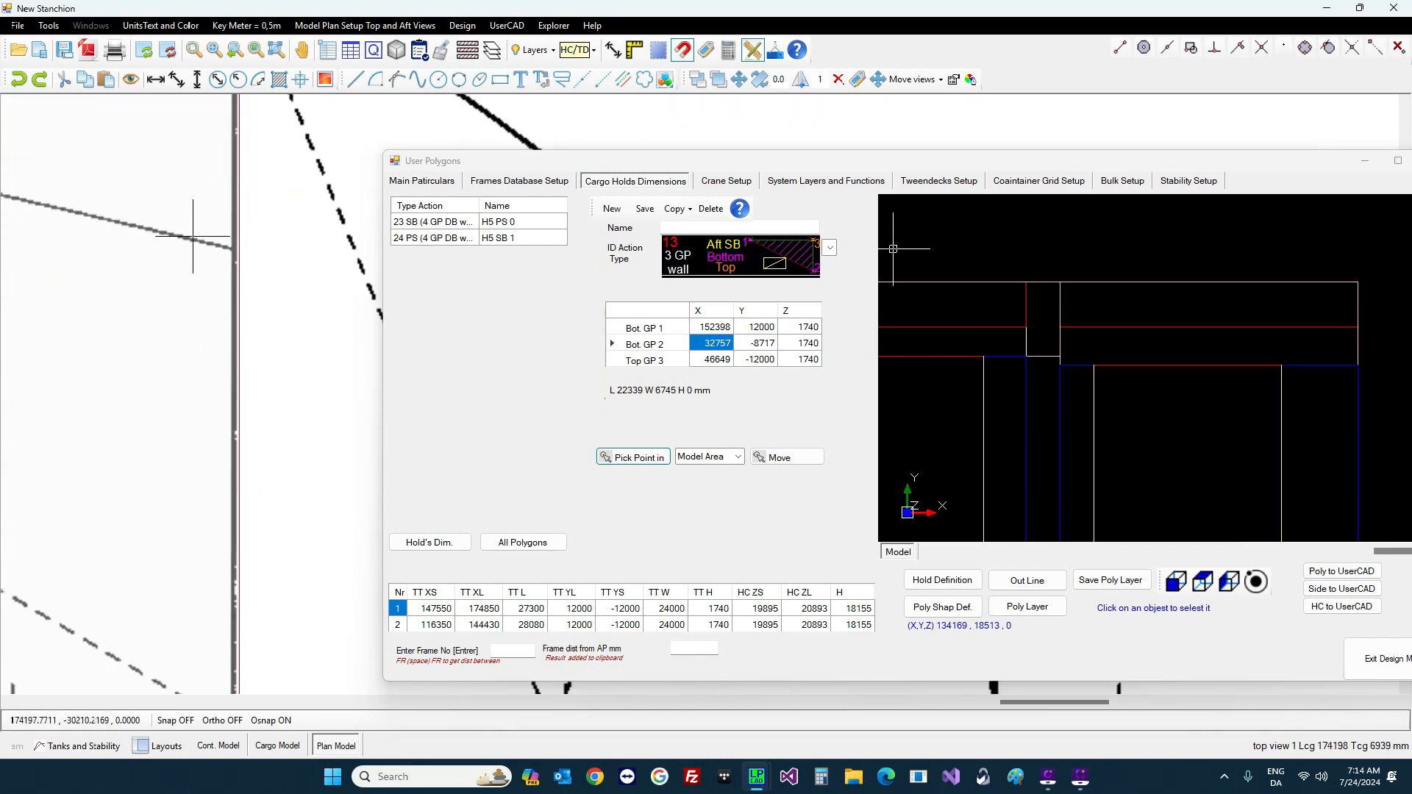
{"action": "left_click", "coordinate": [240, 251]}
Step: Pick the top point at the hold corner and raise its Z to 6500
{"action": "left_click", "coordinate": [715, 360]}
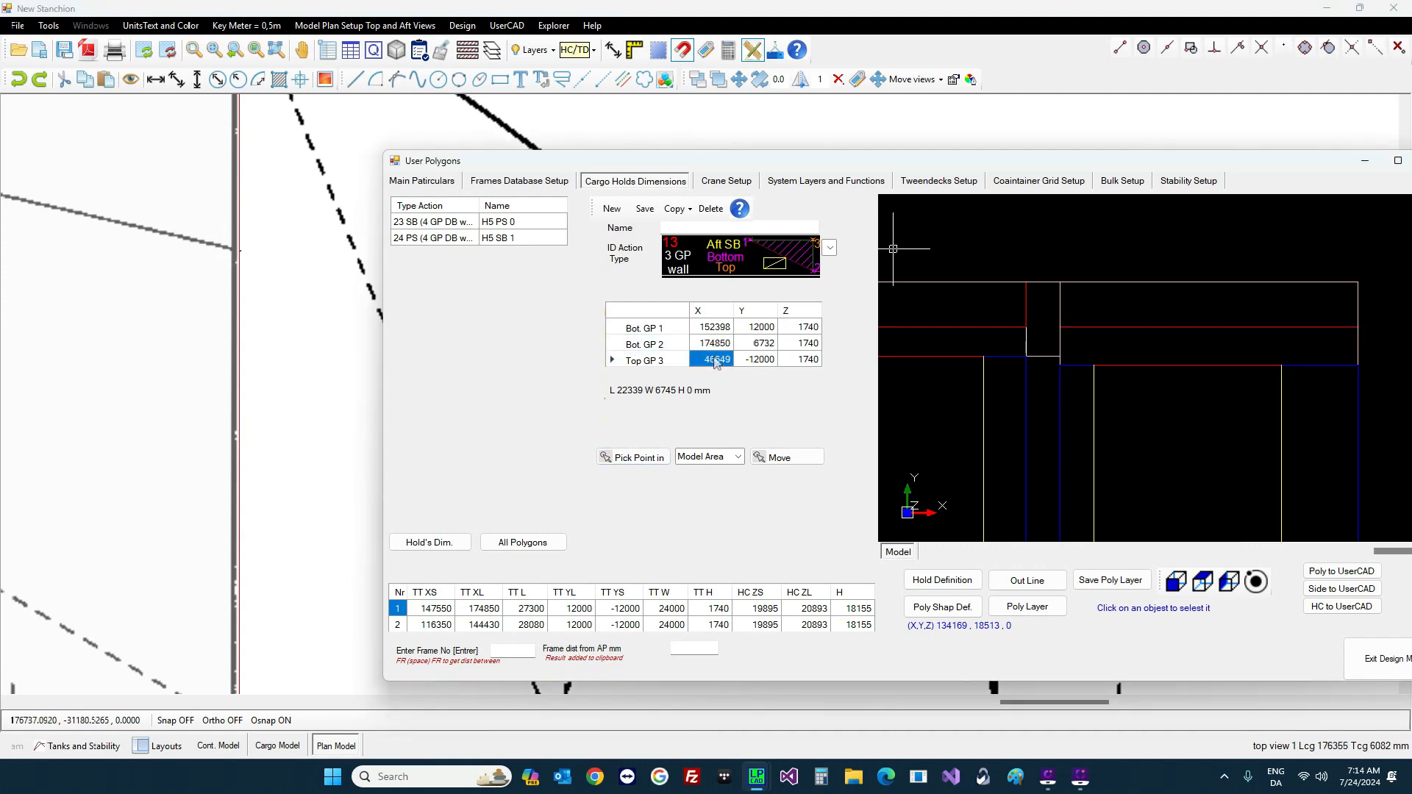
{"action": "left_click", "coordinate": [641, 462]}
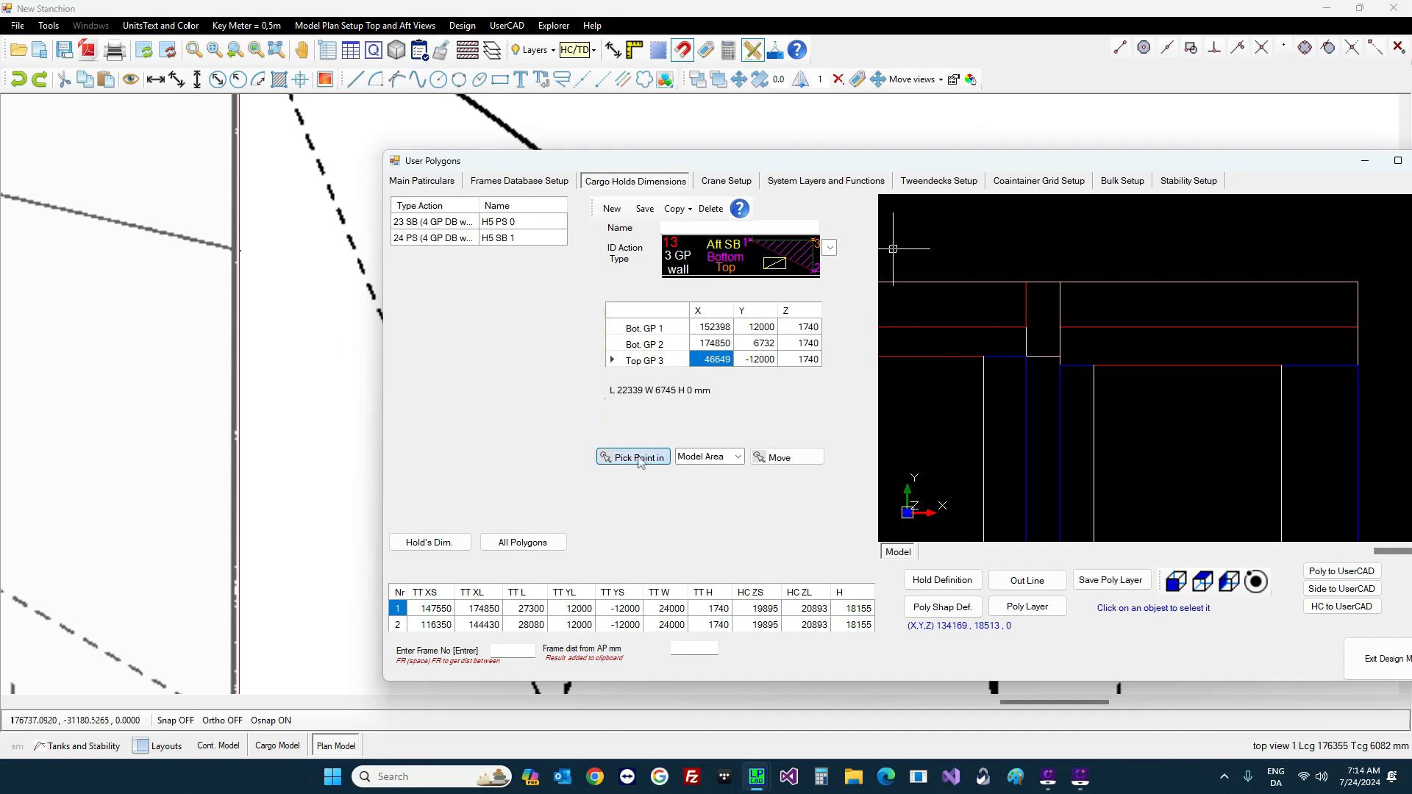
{"action": "scroll", "coordinate": [157, 341], "scroll_direction": "down", "scroll_amount": 2}
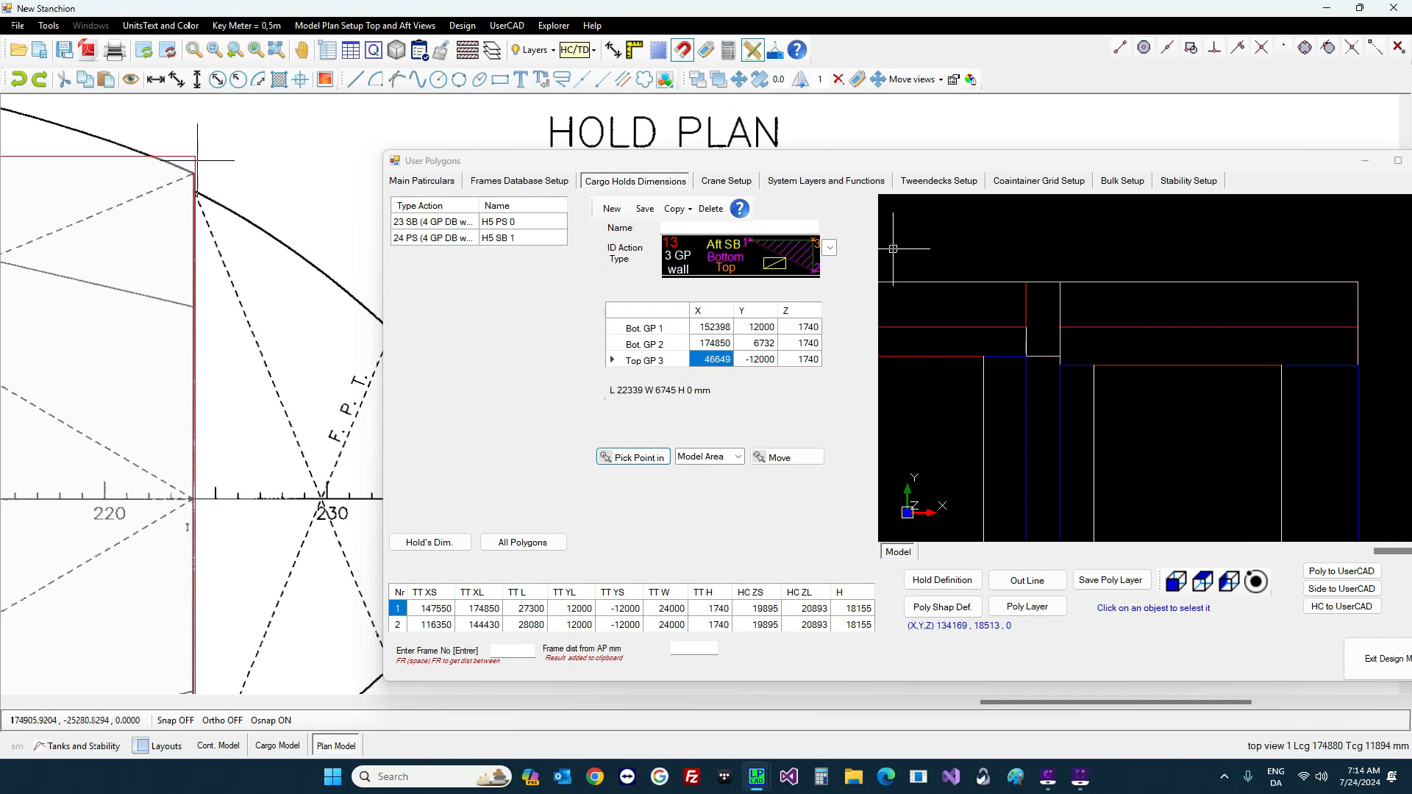
{"action": "left_click", "coordinate": [195, 157]}
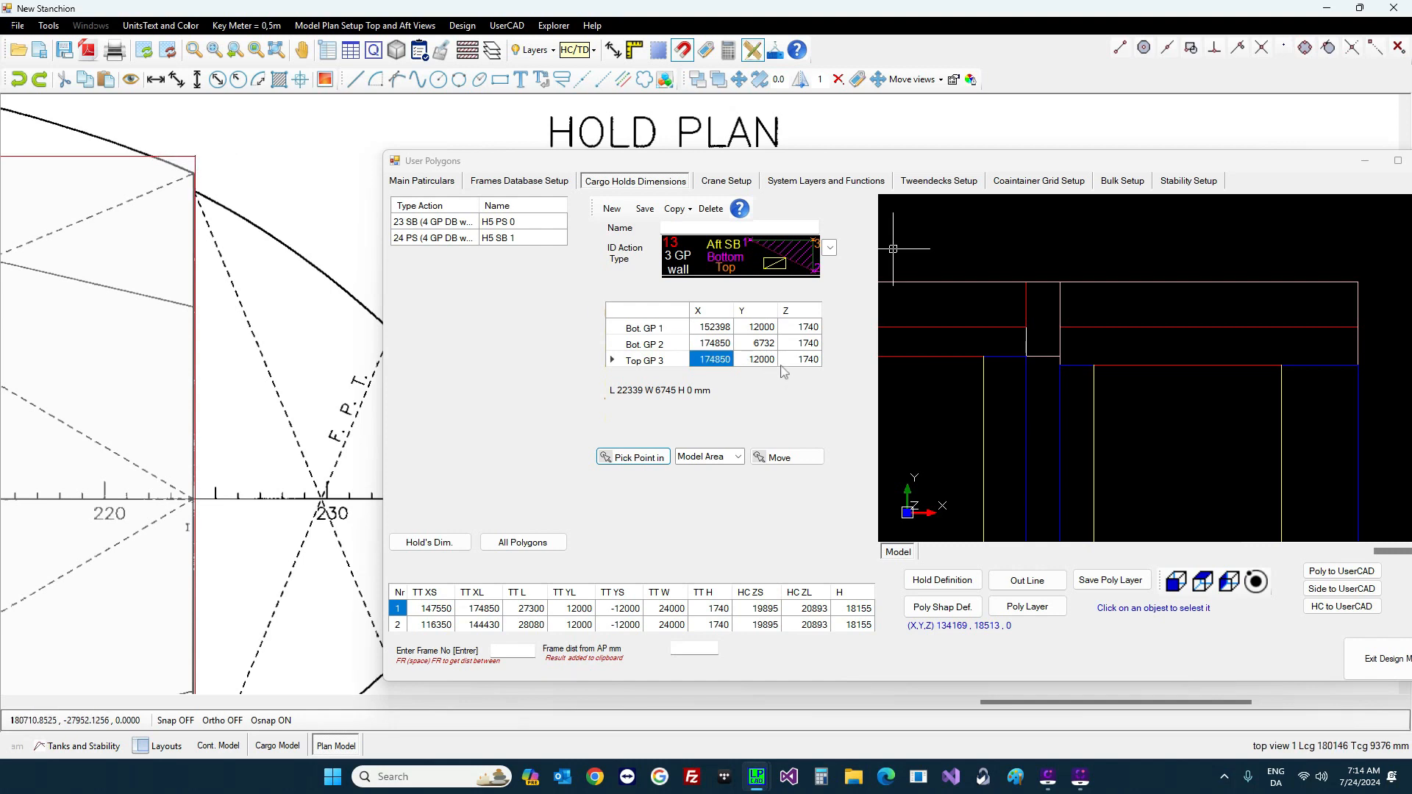
{"action": "left_click", "coordinate": [817, 363]}
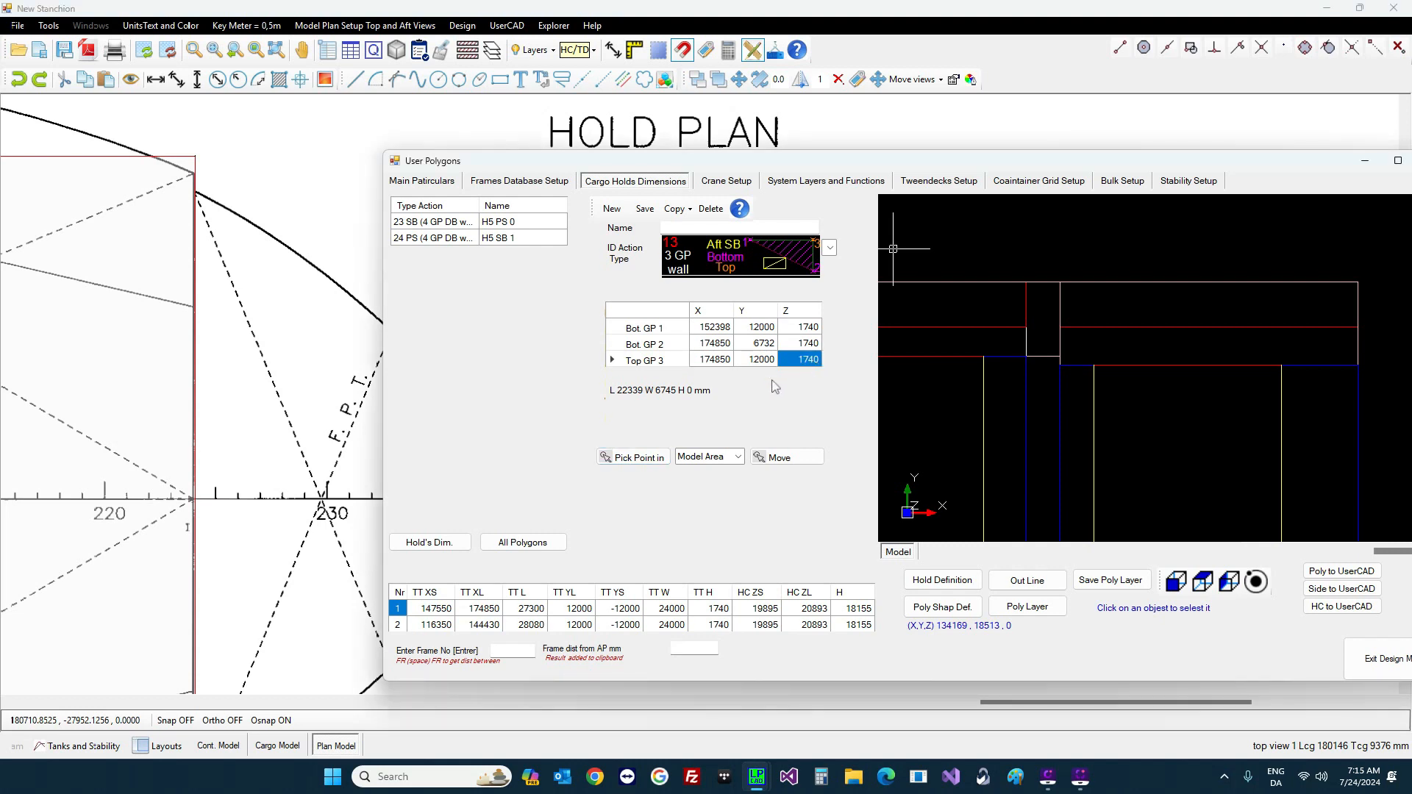
{"action": "type", "text": "6500"}
{"action": "key", "text": "Return"}
Step: Save the polygon as H1 PS 2 and its opposite-side mirror as H1 SB 3
{"action": "left_click", "coordinate": [646, 209]}
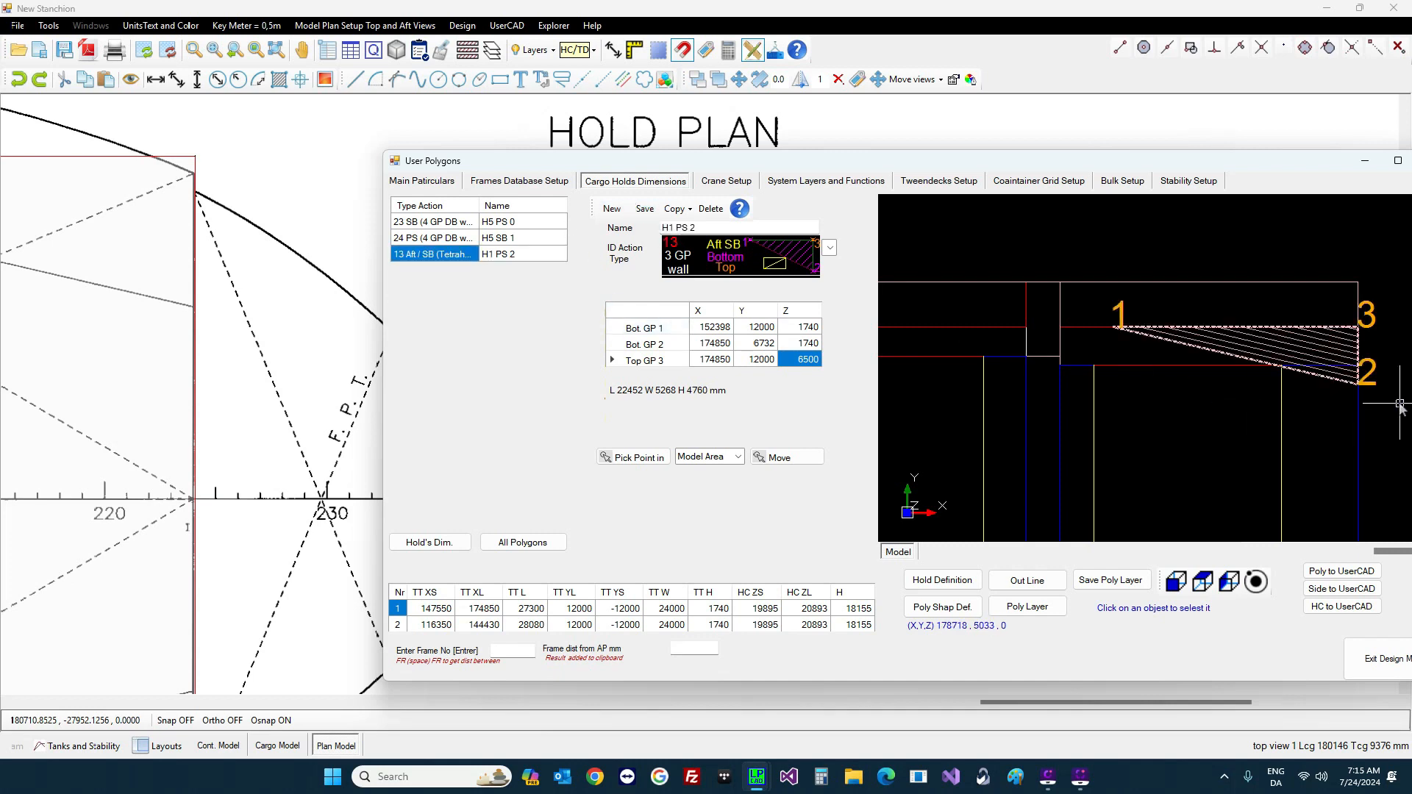
{"action": "left_click", "coordinate": [675, 210]}
{"action": "left_click", "coordinate": [728, 226]}
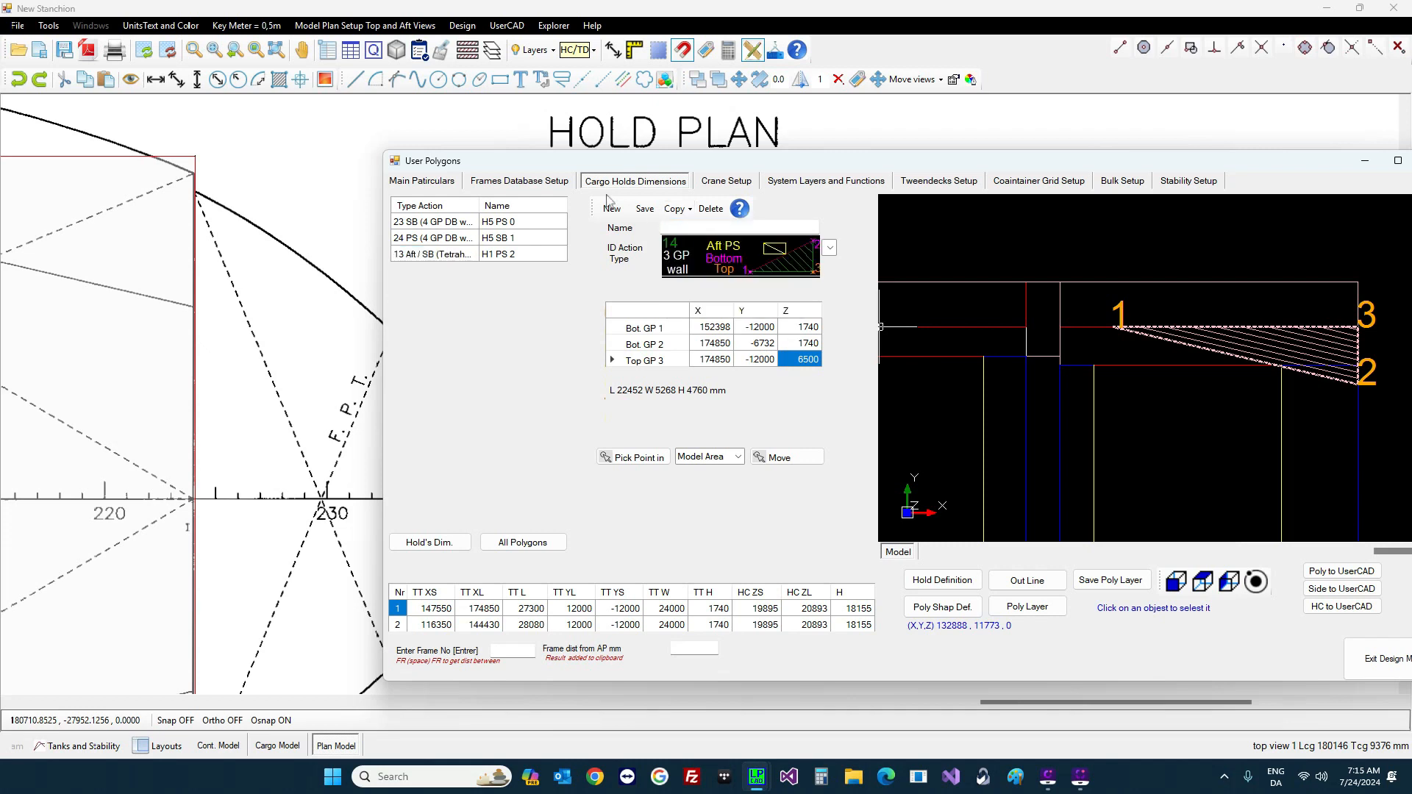
{"action": "left_click", "coordinate": [644, 209]}
Step: Save the polygon layer and bring up the System Layers and Functions settings
{"action": "scroll", "coordinate": [1177, 353], "scroll_direction": "down", "scroll_amount": 3}
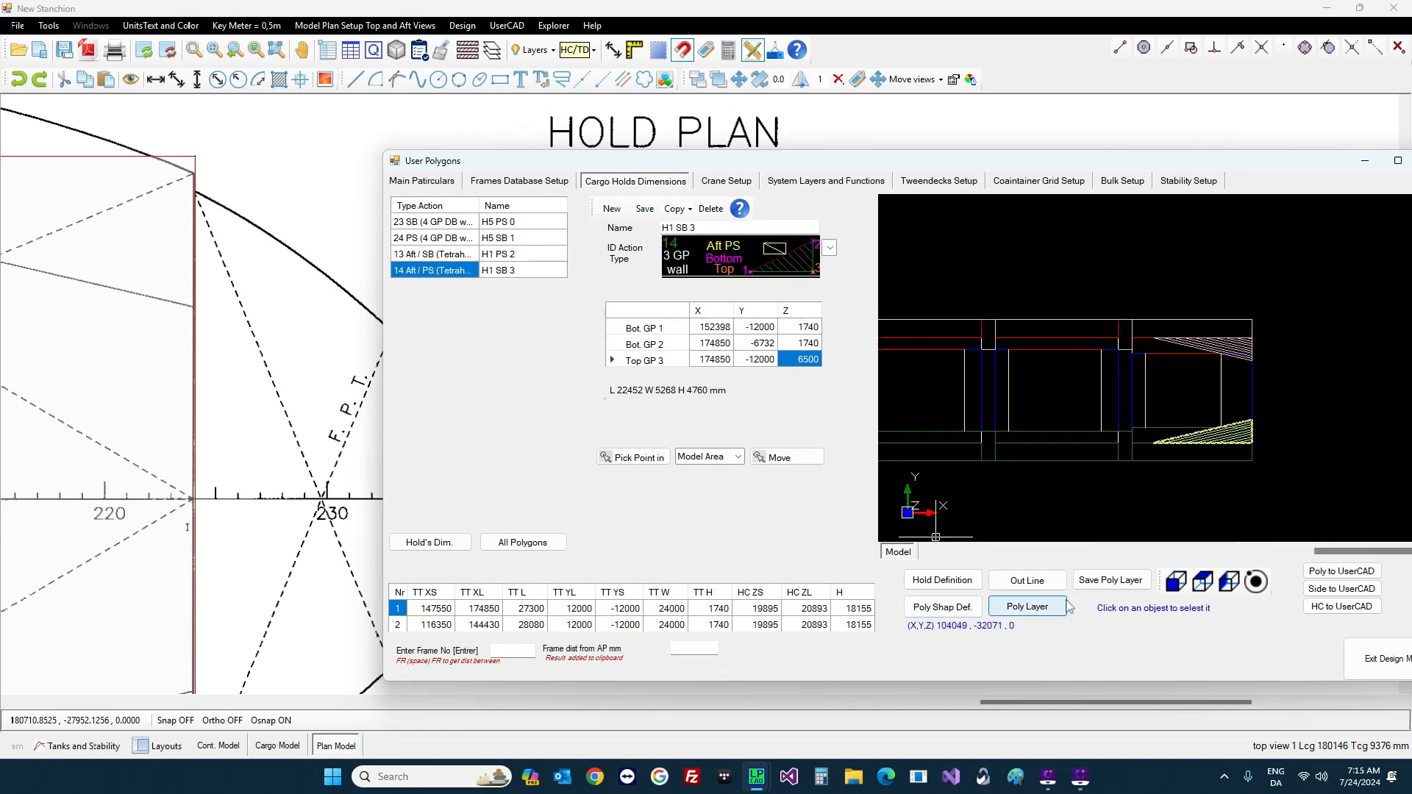
{"action": "left_click", "coordinate": [1107, 585]}
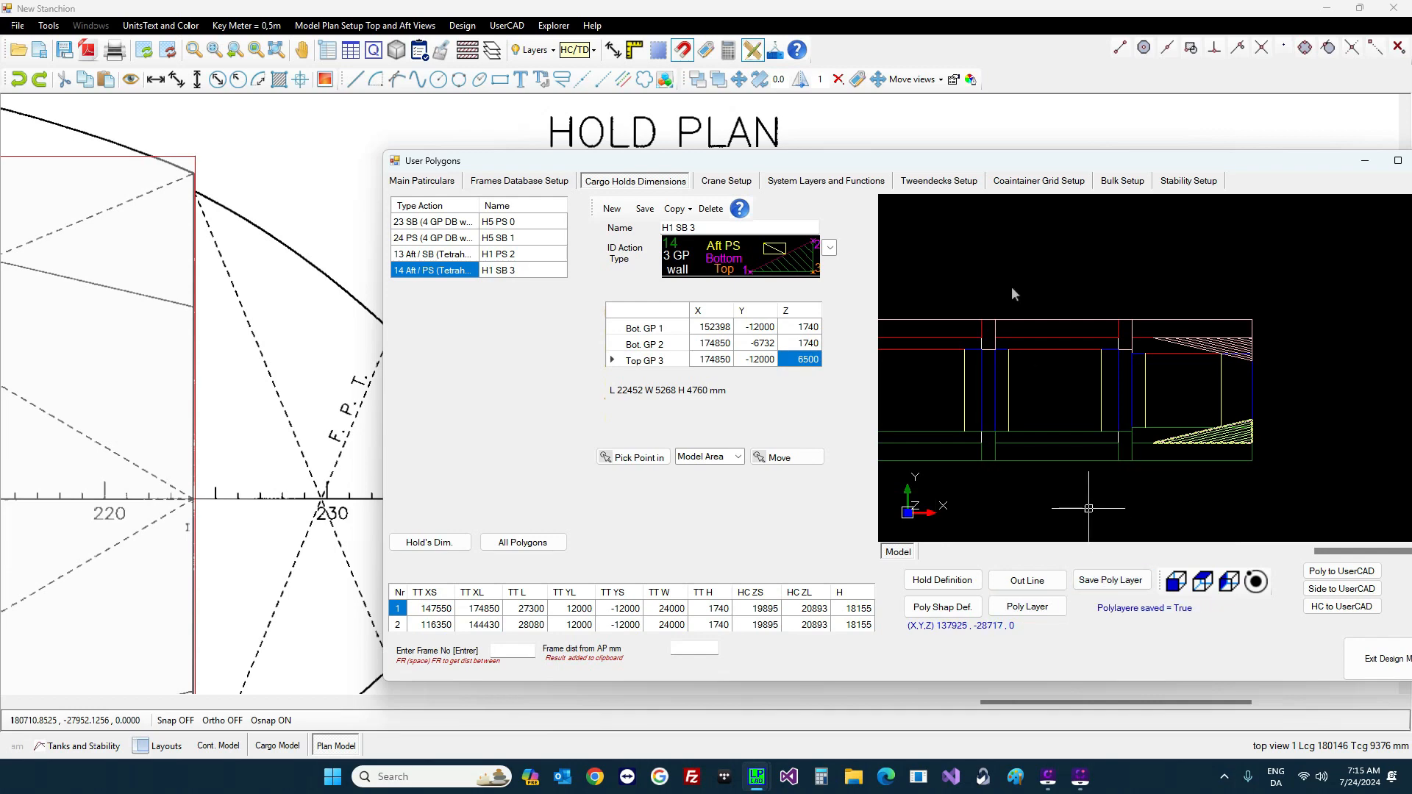
{"action": "left_click", "coordinate": [826, 181]}
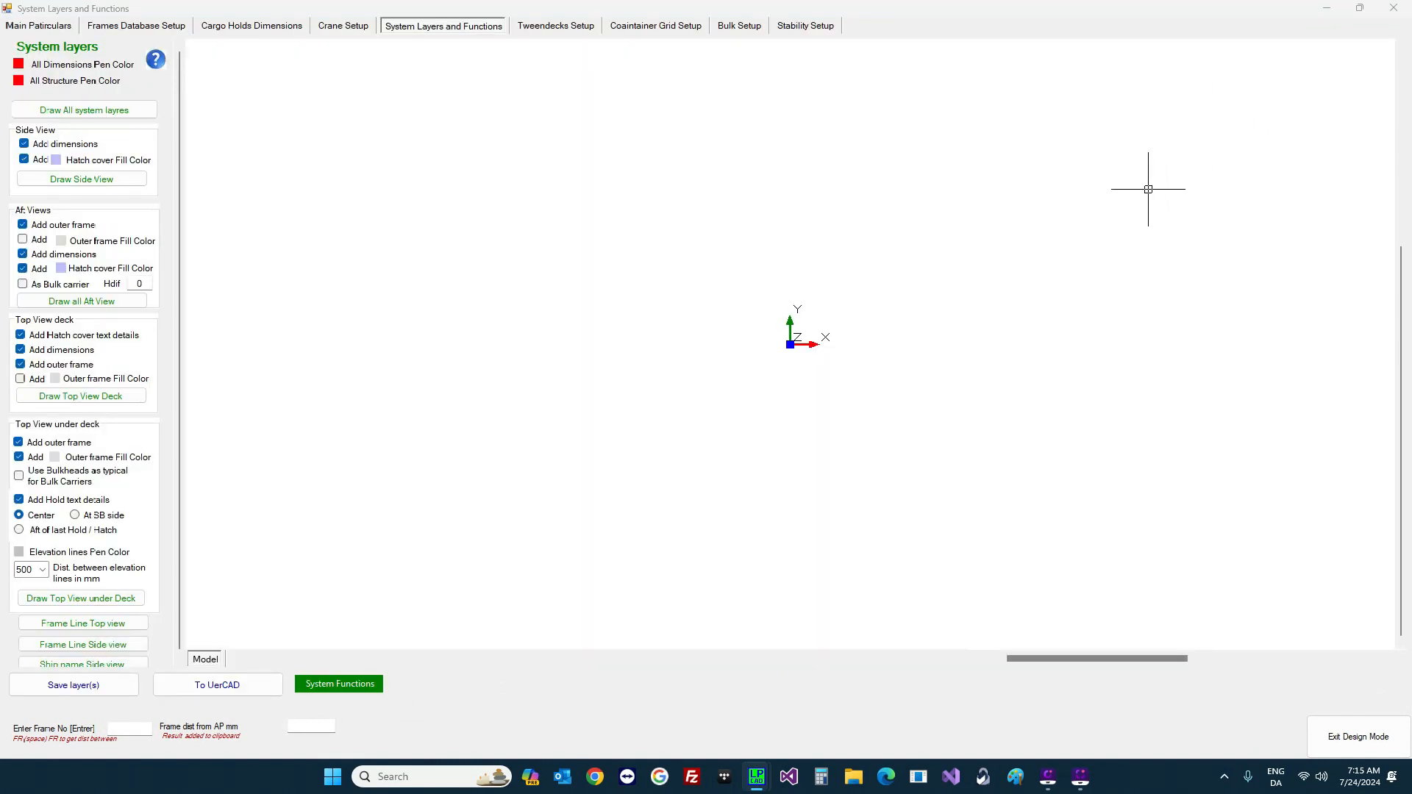
Step: Draw the under-deck top view for all five holds, save the layers, and close the window
{"action": "scroll", "coordinate": [399, 348], "scroll_direction": "down", "scroll_amount": 1}
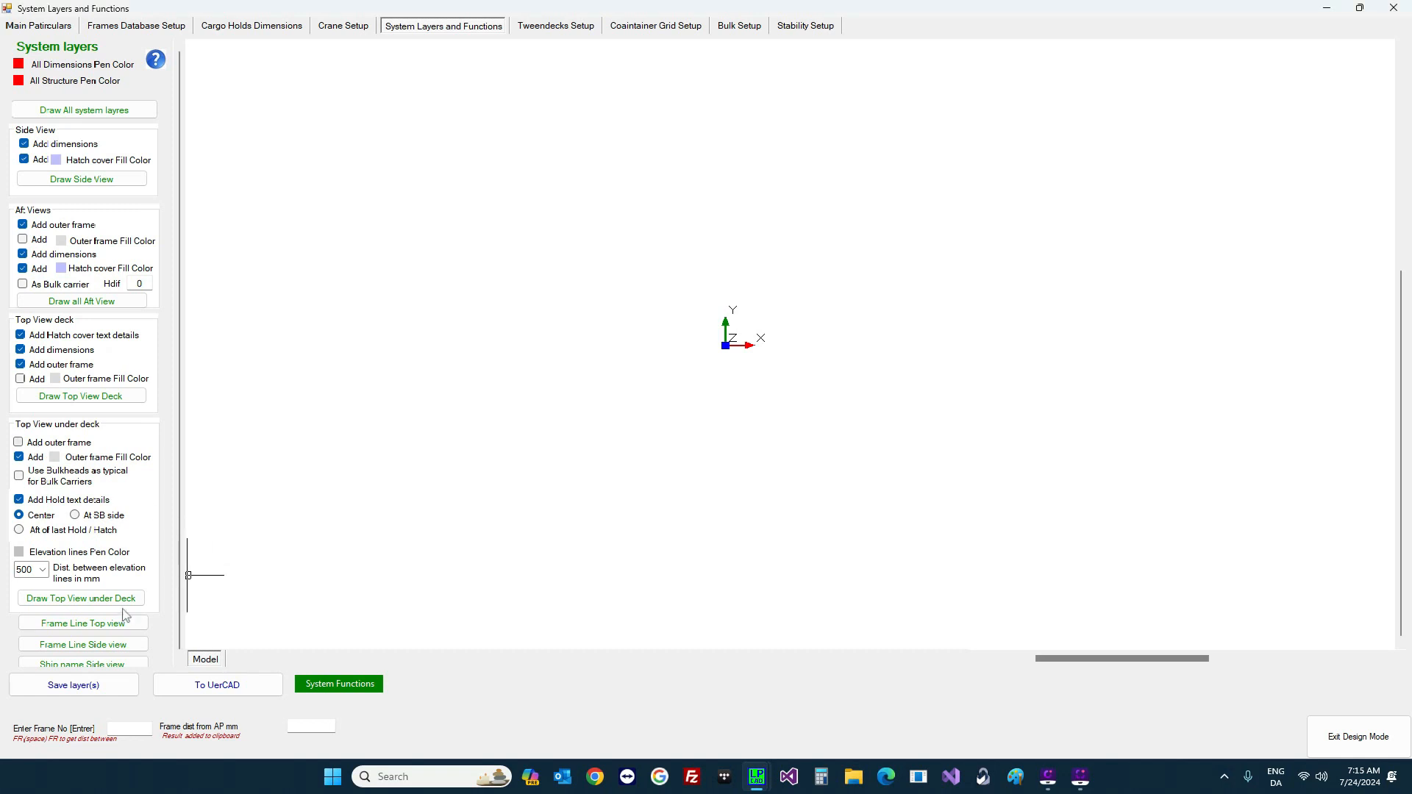
{"action": "left_click", "coordinate": [86, 605]}
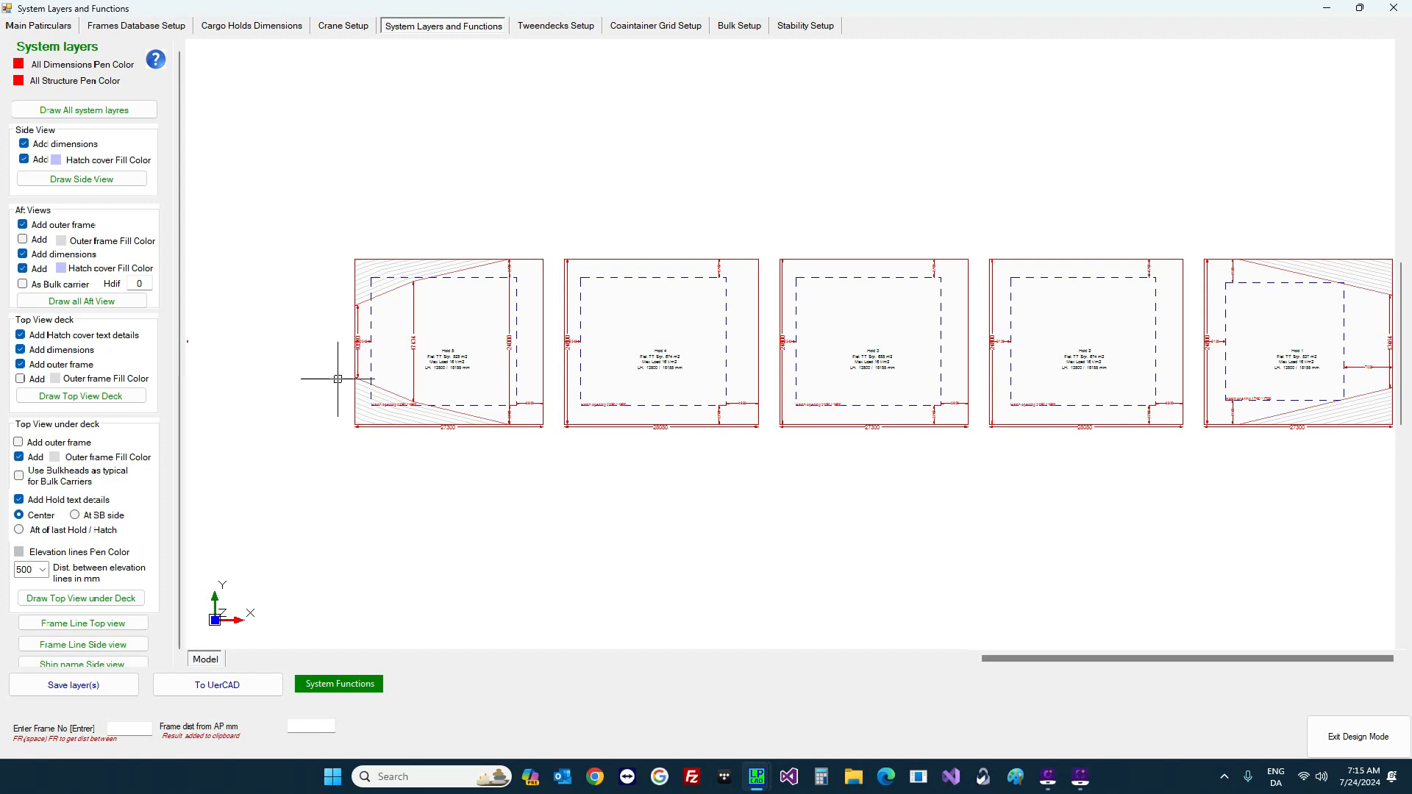
{"action": "left_click", "coordinate": [70, 685]}
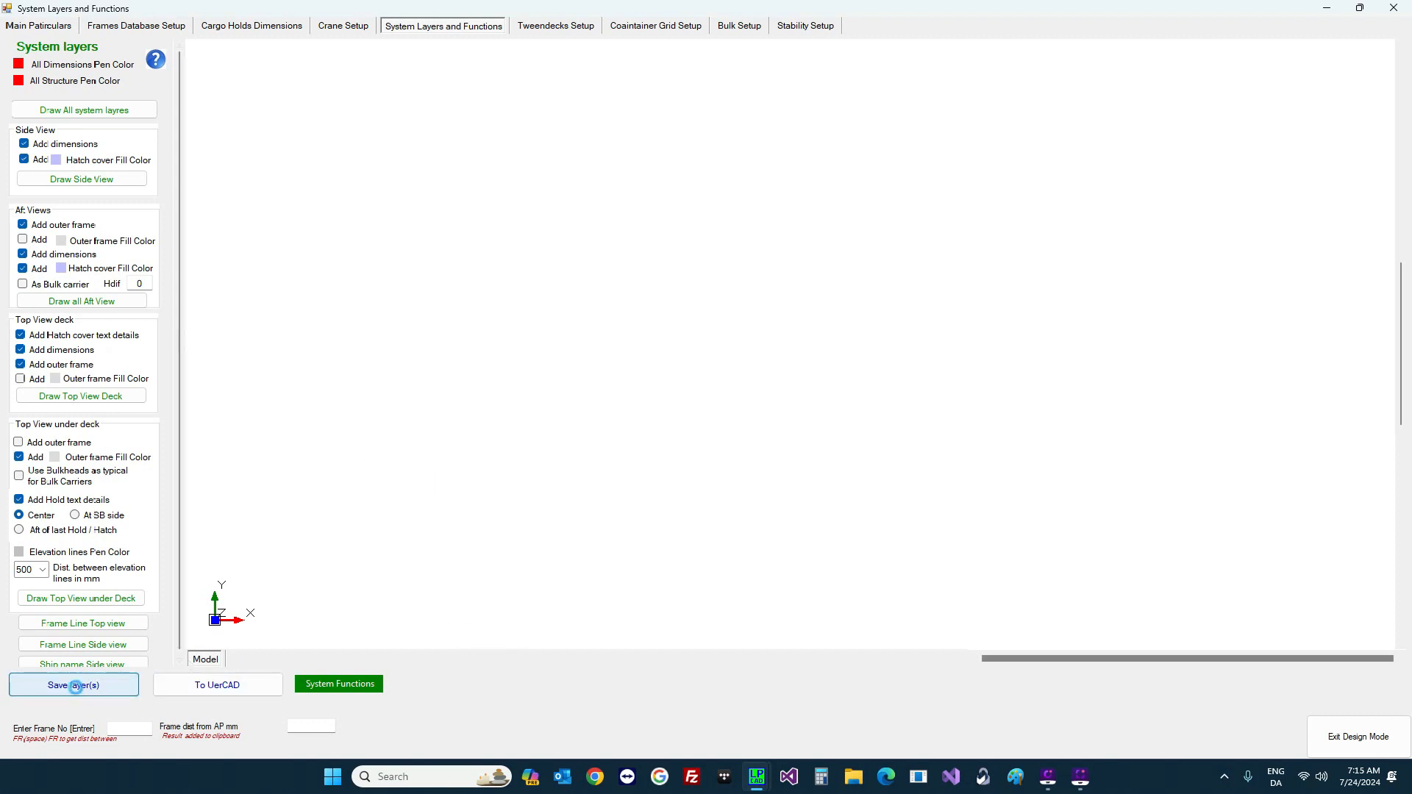
{"action": "left_click", "coordinate": [1396, 7]}
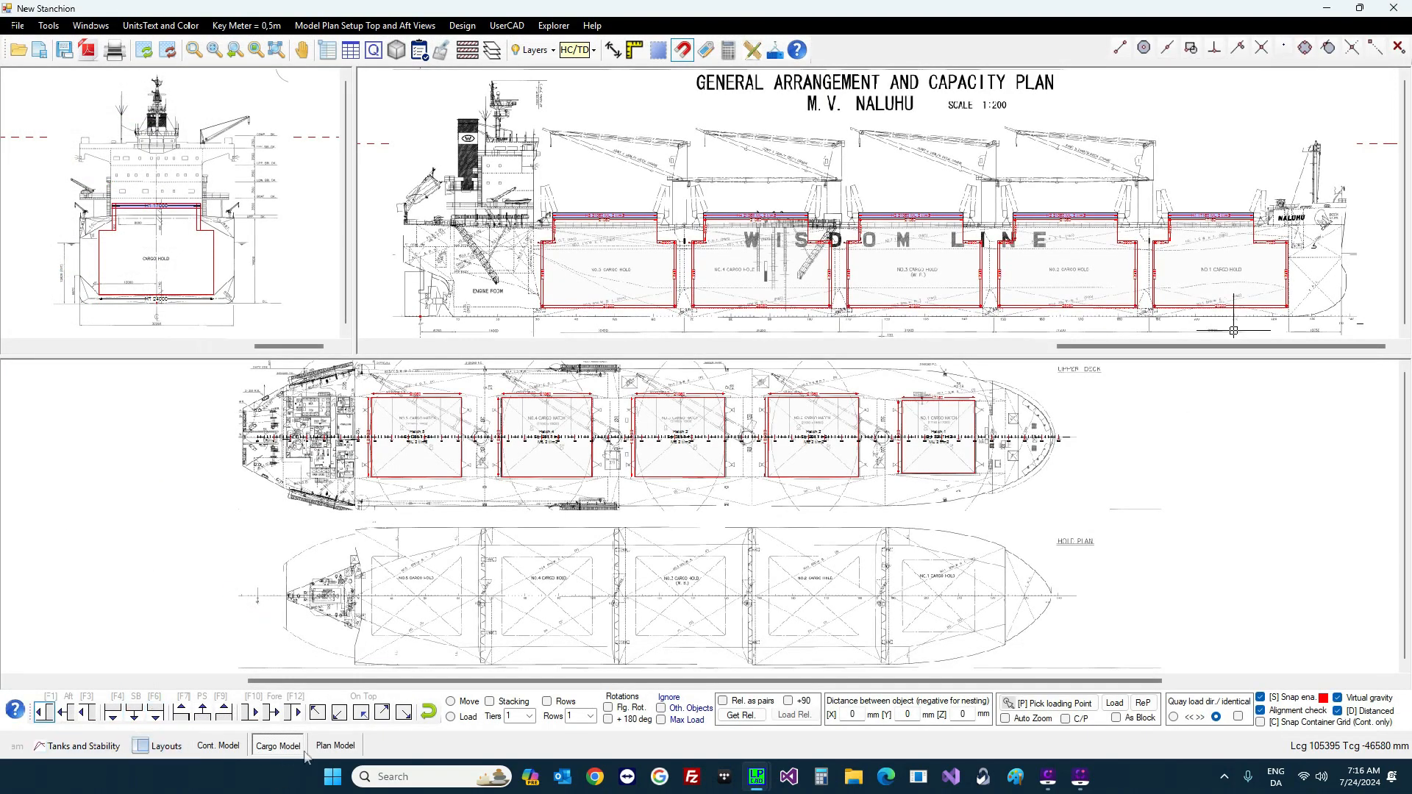
Step: Measure 17434 across No.5 hold in the cargo model, then switch back to Plan Model
{"action": "left_click", "coordinate": [334, 746]}
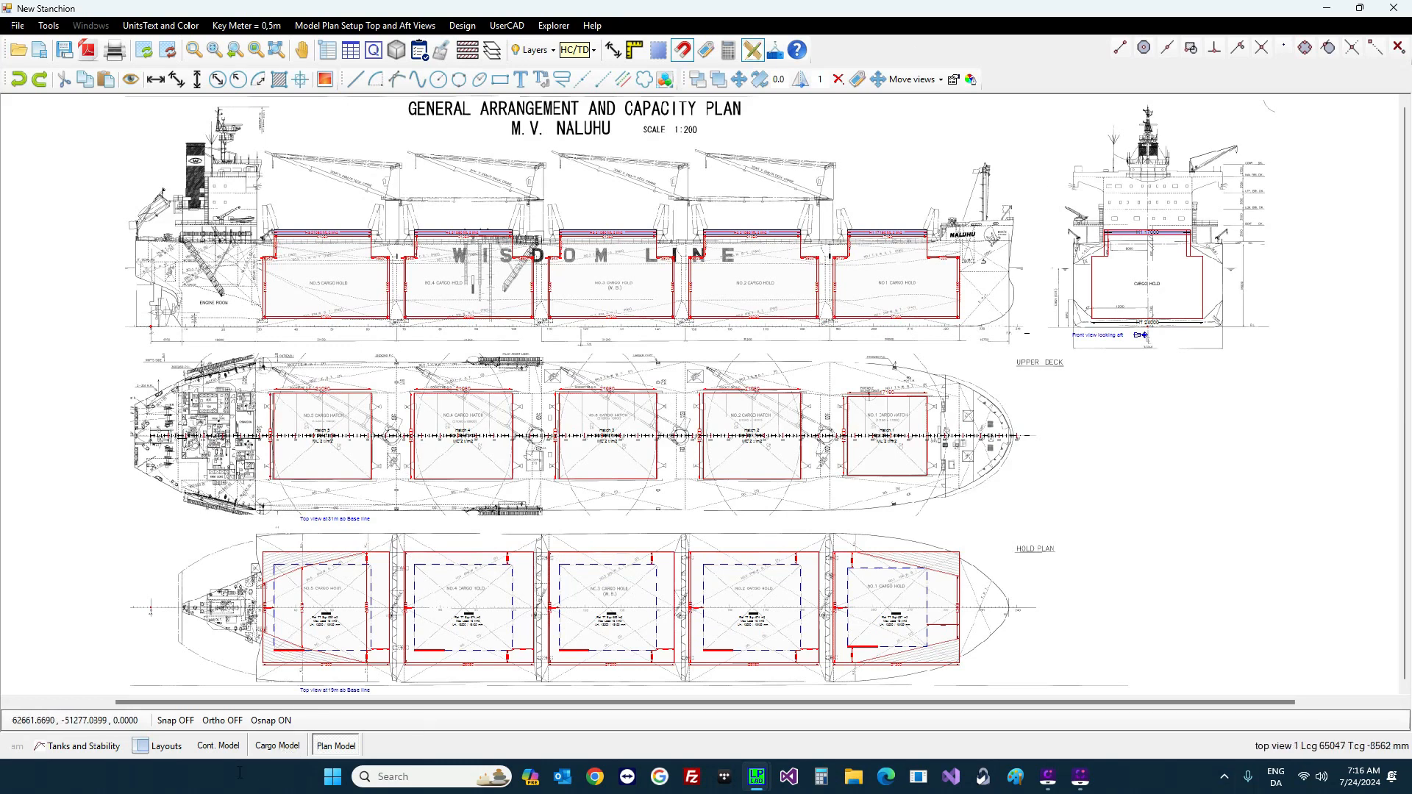
{"action": "left_click", "coordinate": [280, 746]}
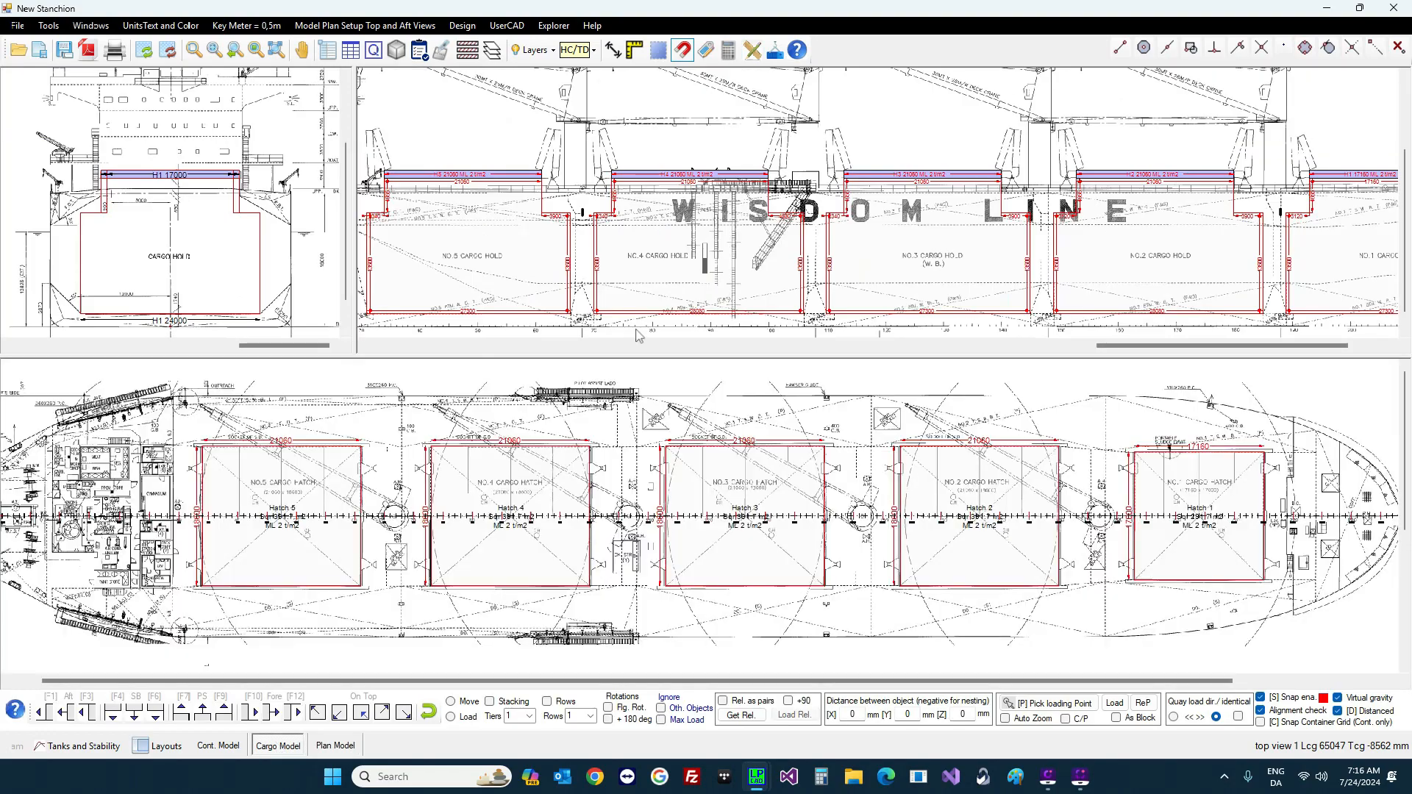
{"action": "left_click", "coordinate": [498, 267]}
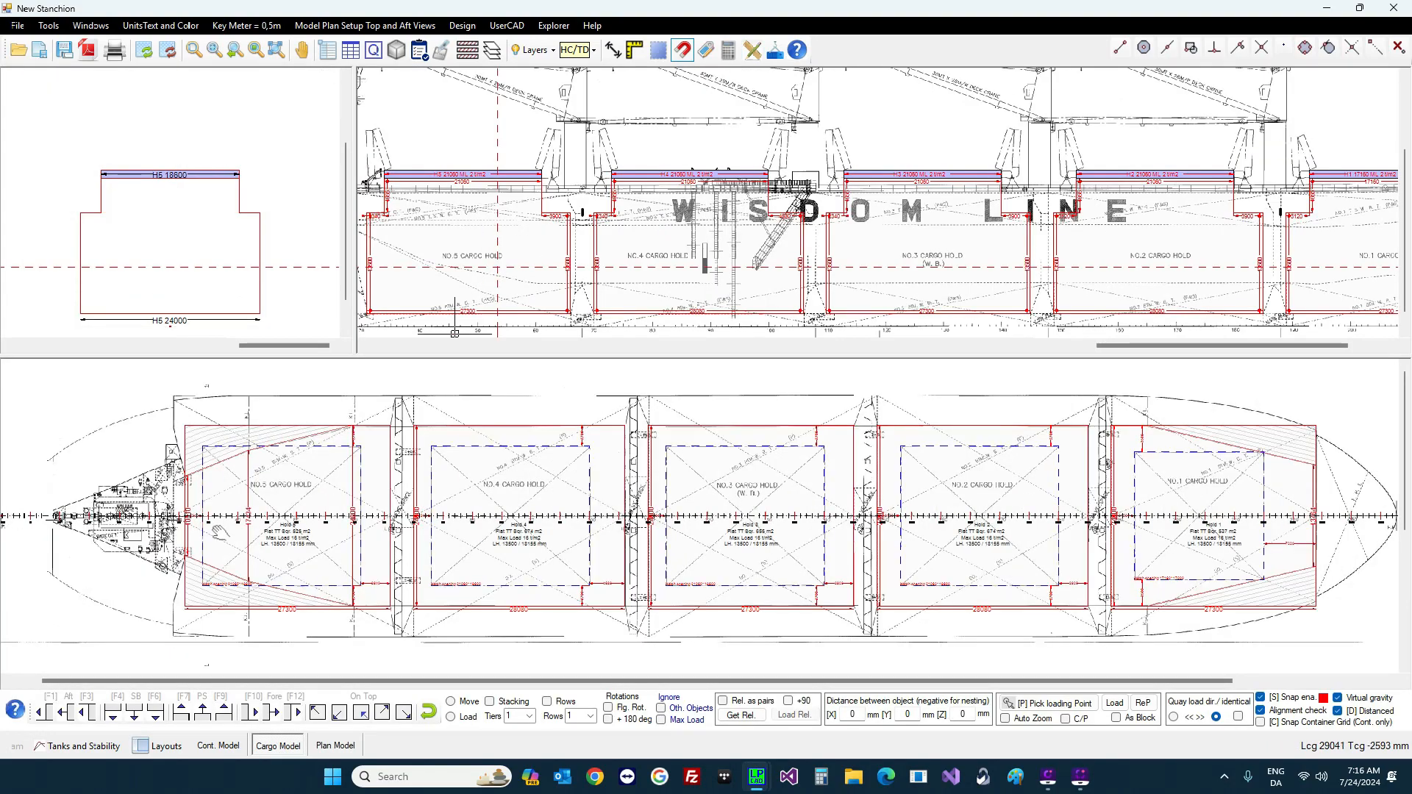
{"action": "scroll", "coordinate": [232, 490], "scroll_direction": "up", "scroll_amount": 3}
{"action": "scroll", "coordinate": [272, 491], "scroll_direction": "down", "scroll_amount": 2}
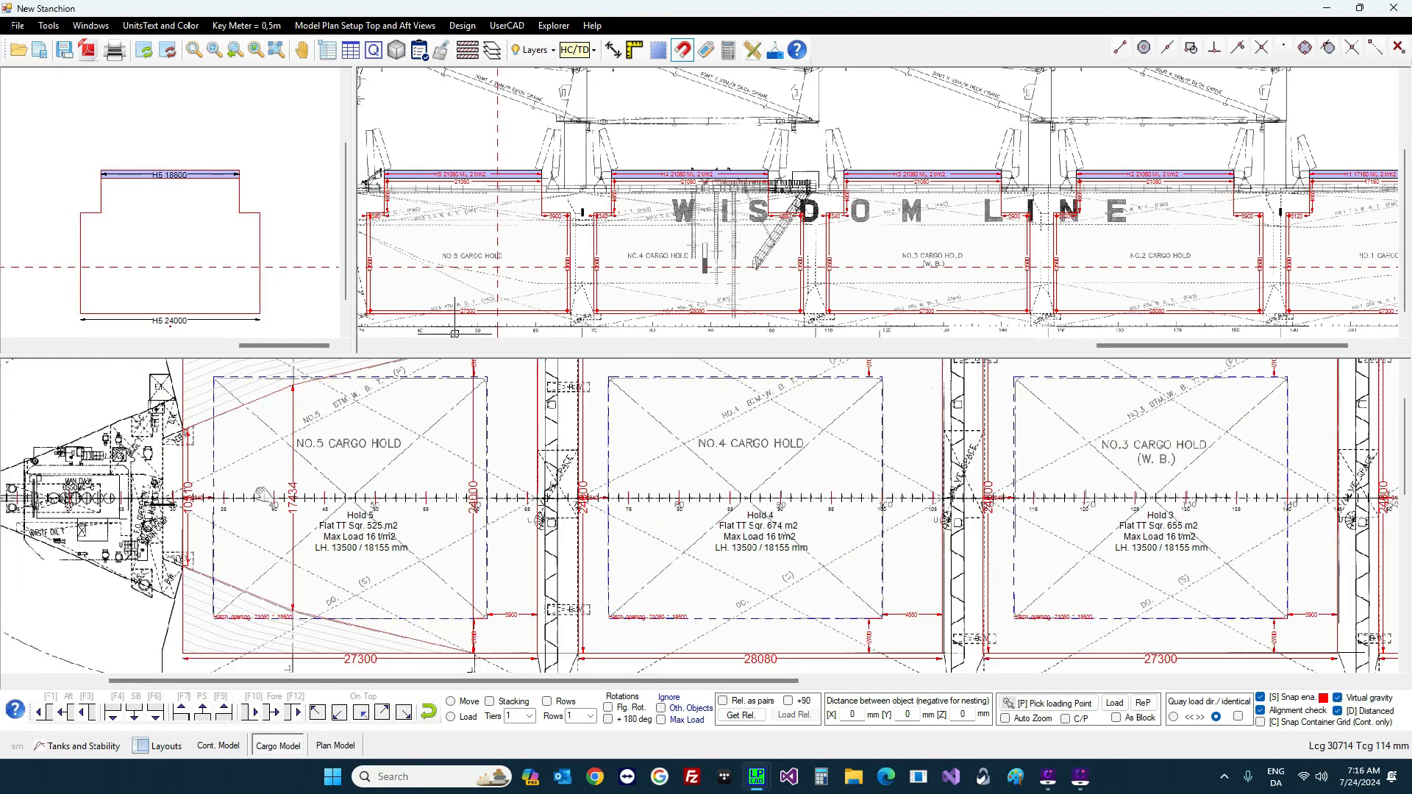
{"action": "right_click", "coordinate": [256, 477]}
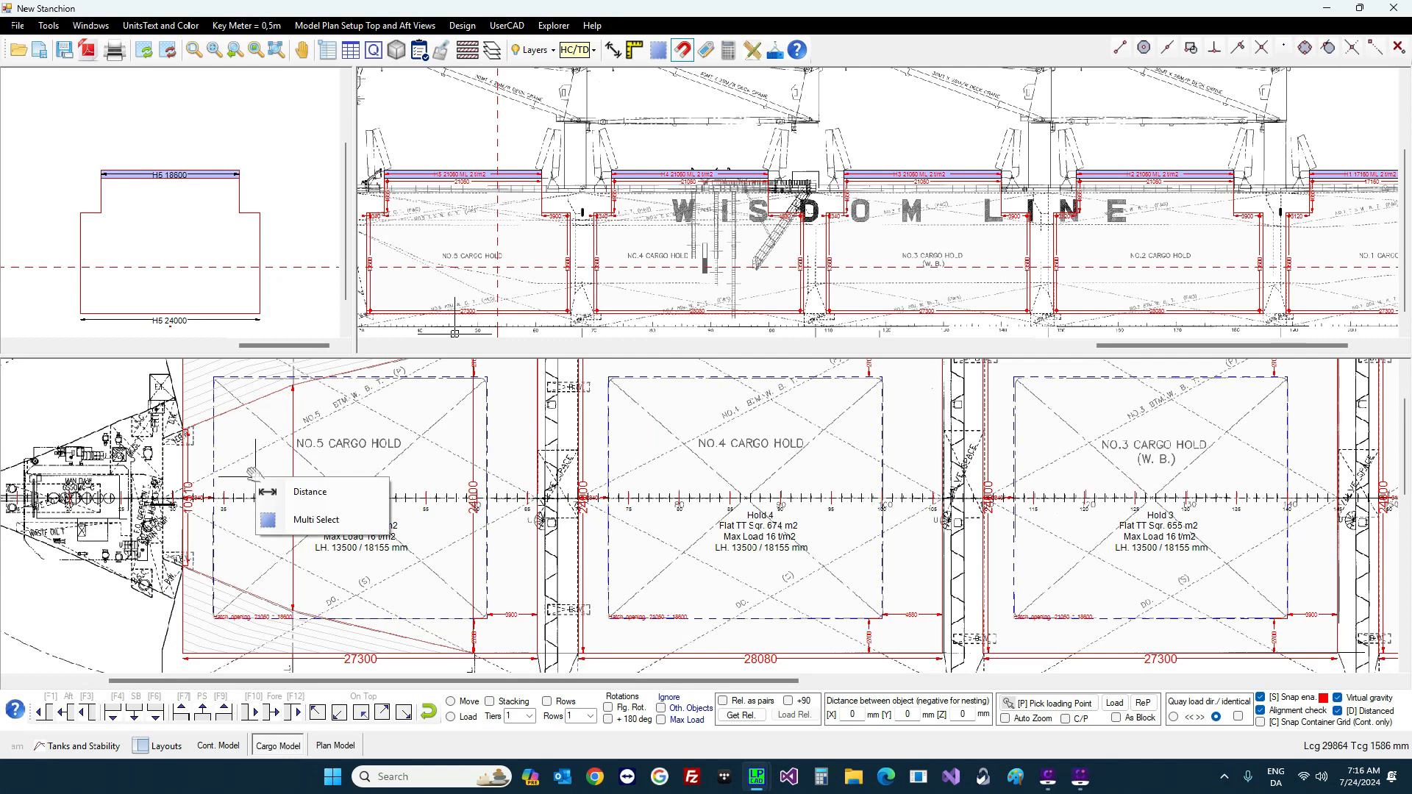
{"action": "left_click", "coordinate": [298, 493]}
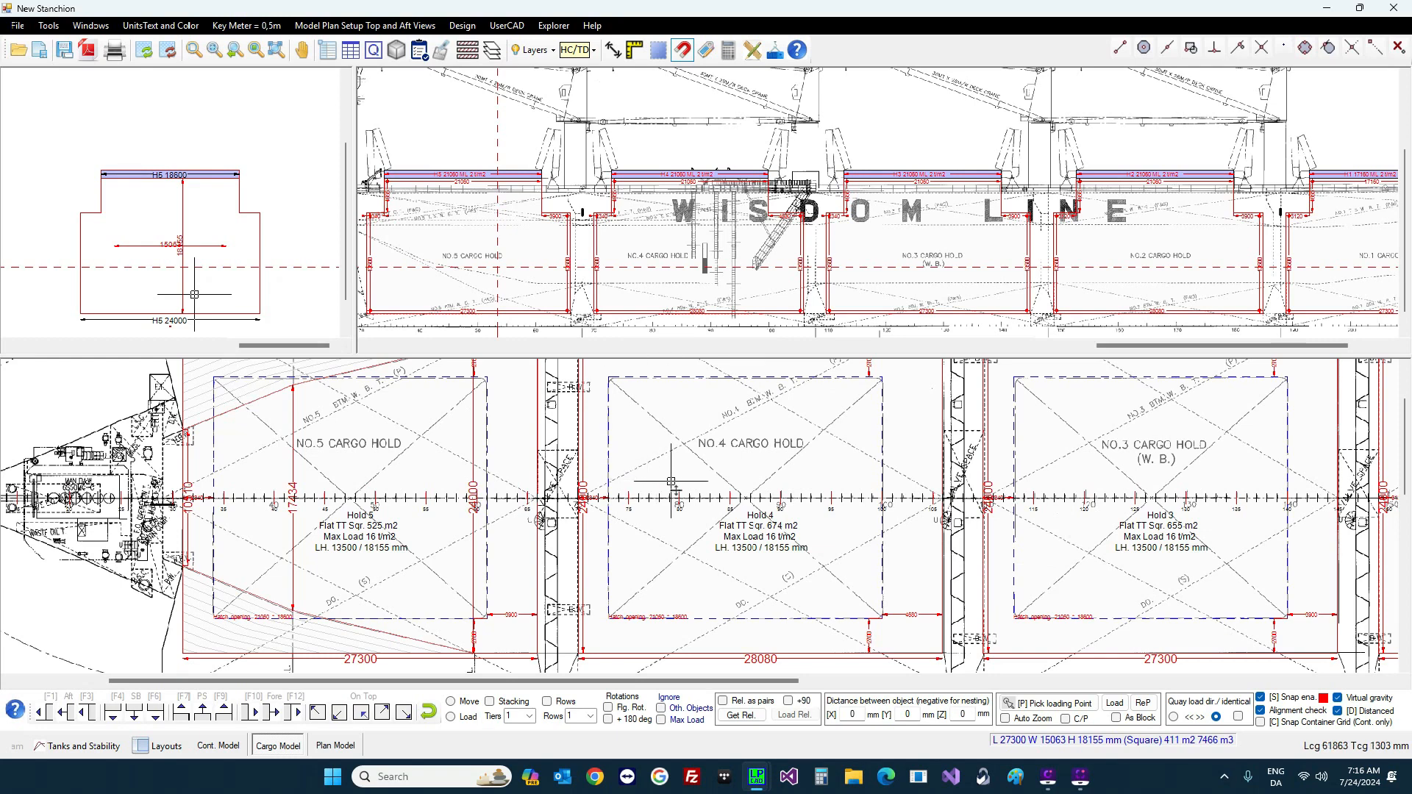
{"action": "left_click", "coordinate": [334, 746]}
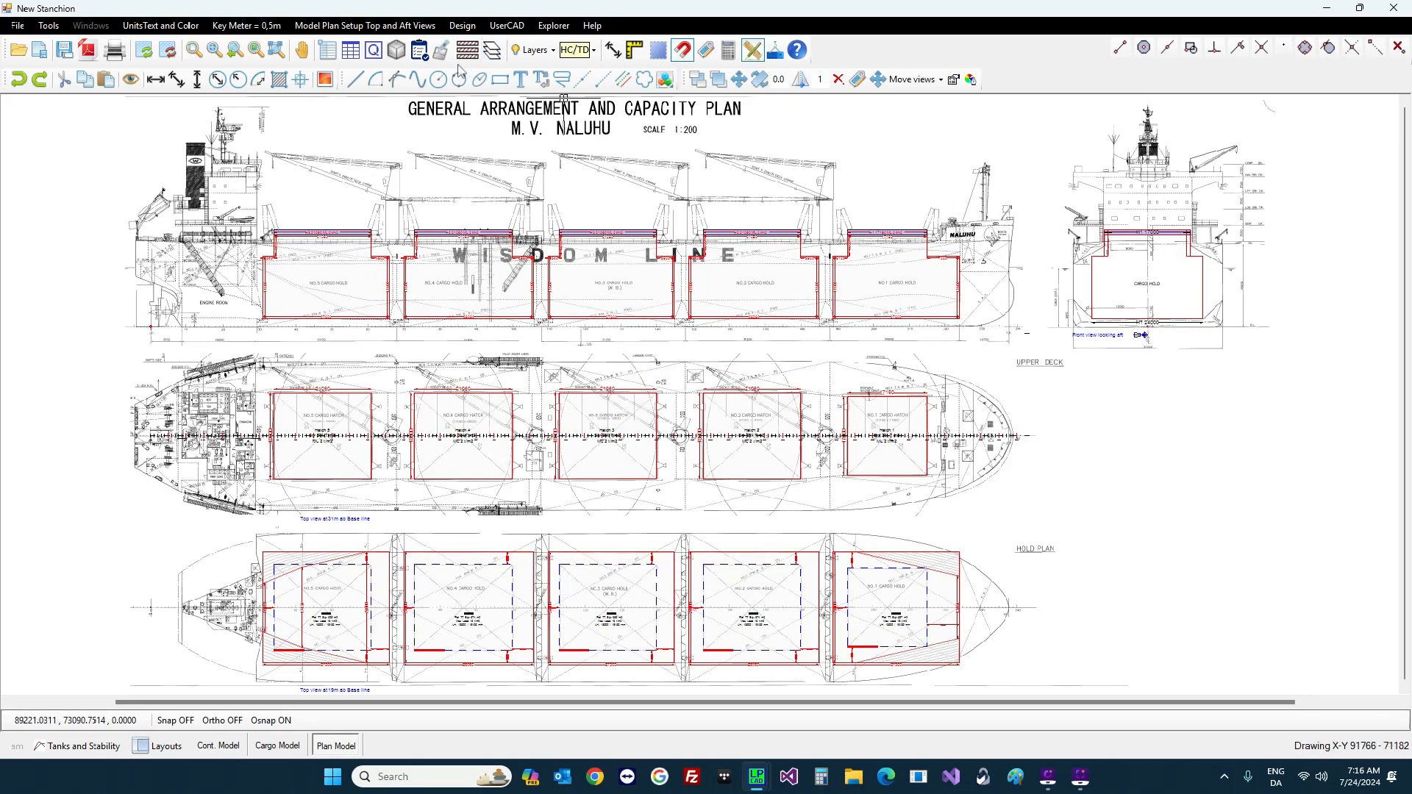
Step: Select the Image Side view system layer (SP1) and edit it in User CAD's Block Editor
{"action": "left_click", "coordinate": [493, 51]}
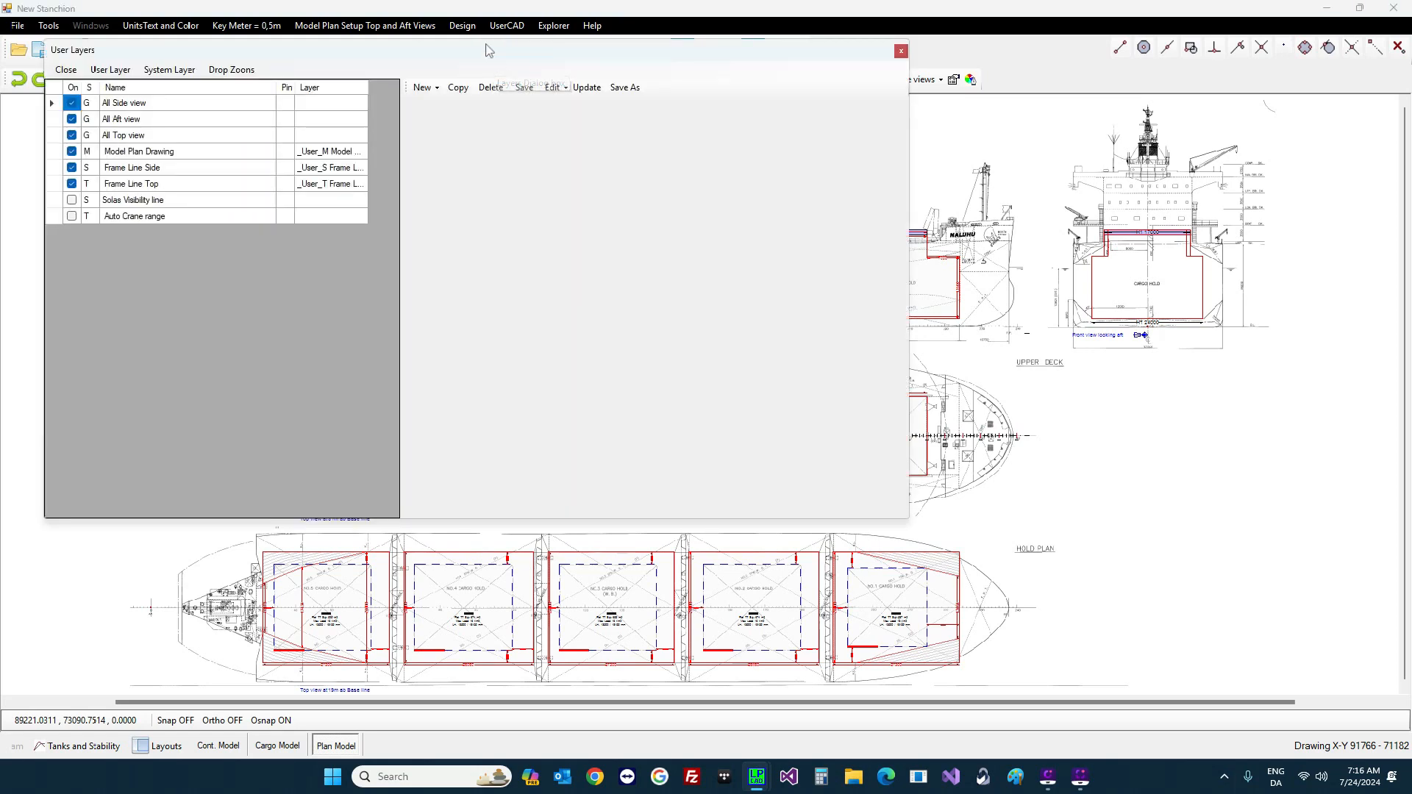
{"action": "left_click_drag", "start_coordinate": [489, 50], "coordinate": [969, 249]}
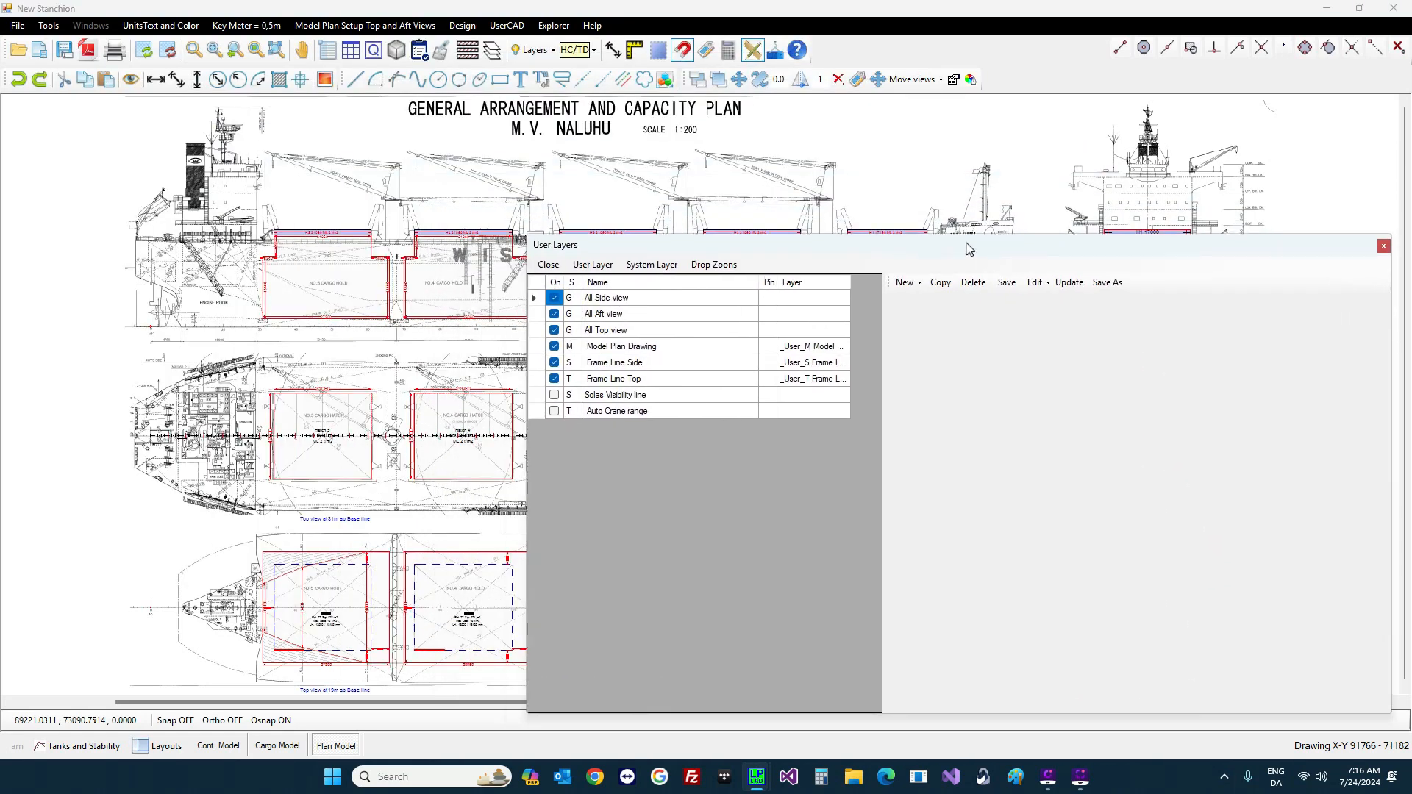
{"action": "left_click", "coordinate": [647, 267]}
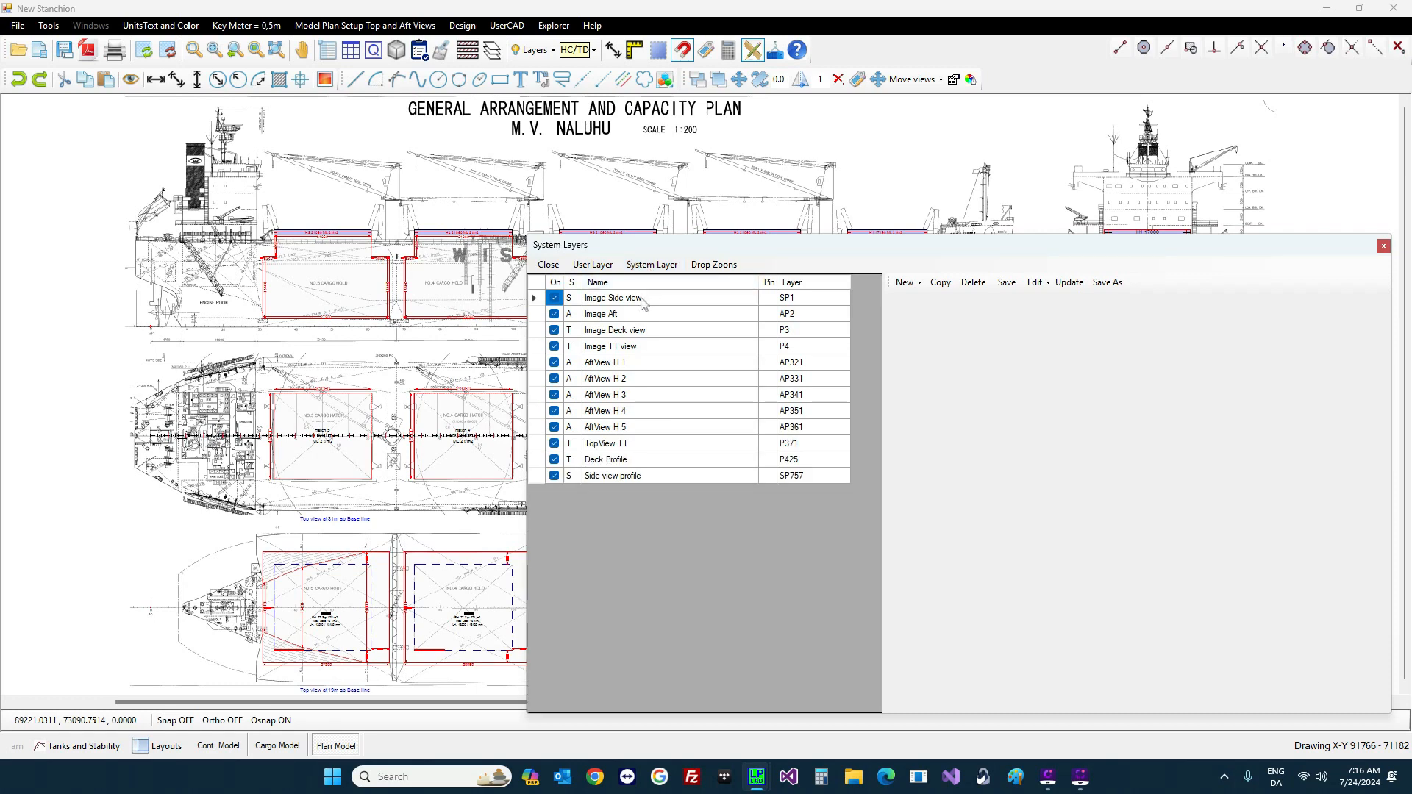
{"action": "left_click", "coordinate": [640, 298]}
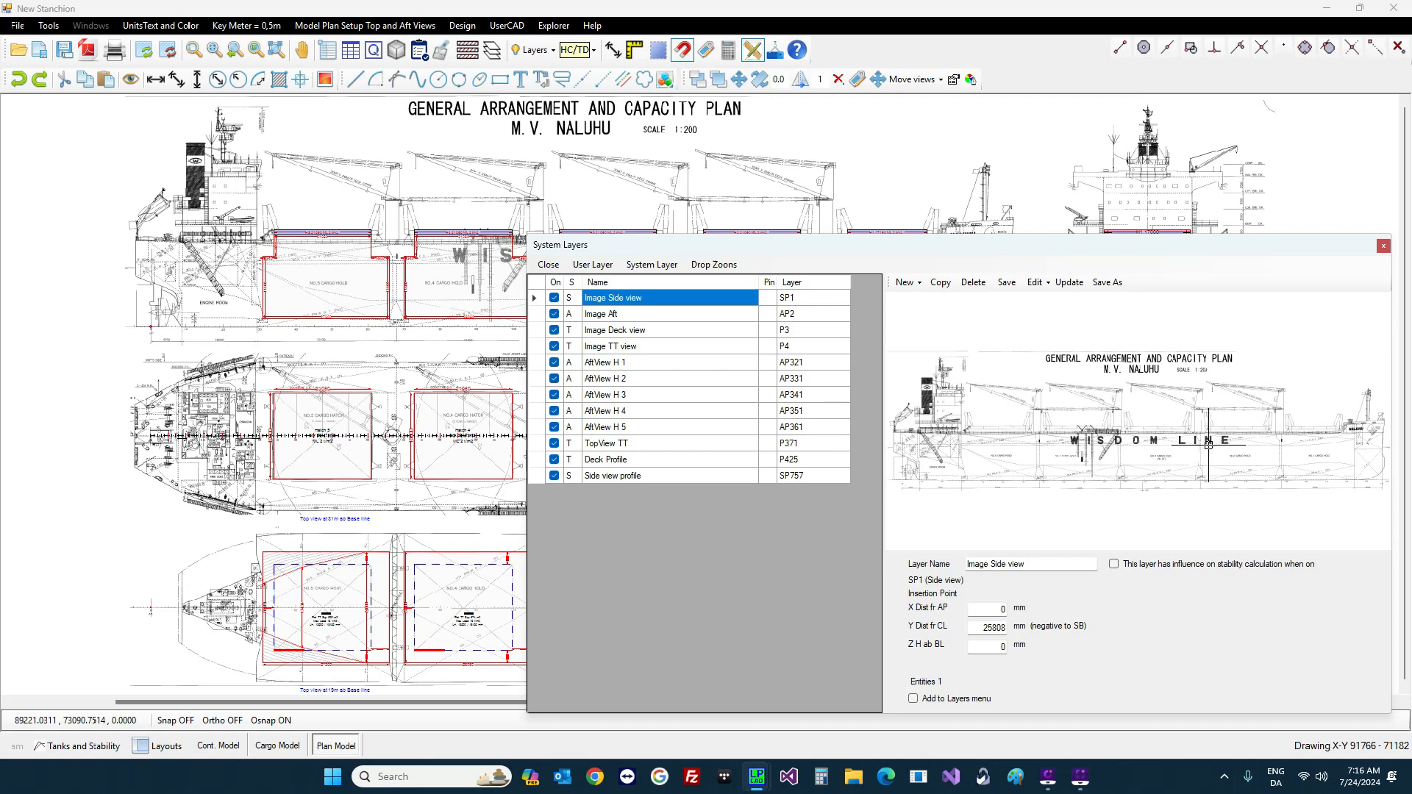
{"action": "left_click", "coordinate": [1038, 283]}
{"action": "left_click", "coordinate": [1067, 299]}
{"action": "scroll", "coordinate": [834, 303], "scroll_direction": "down", "scroll_amount": 2}
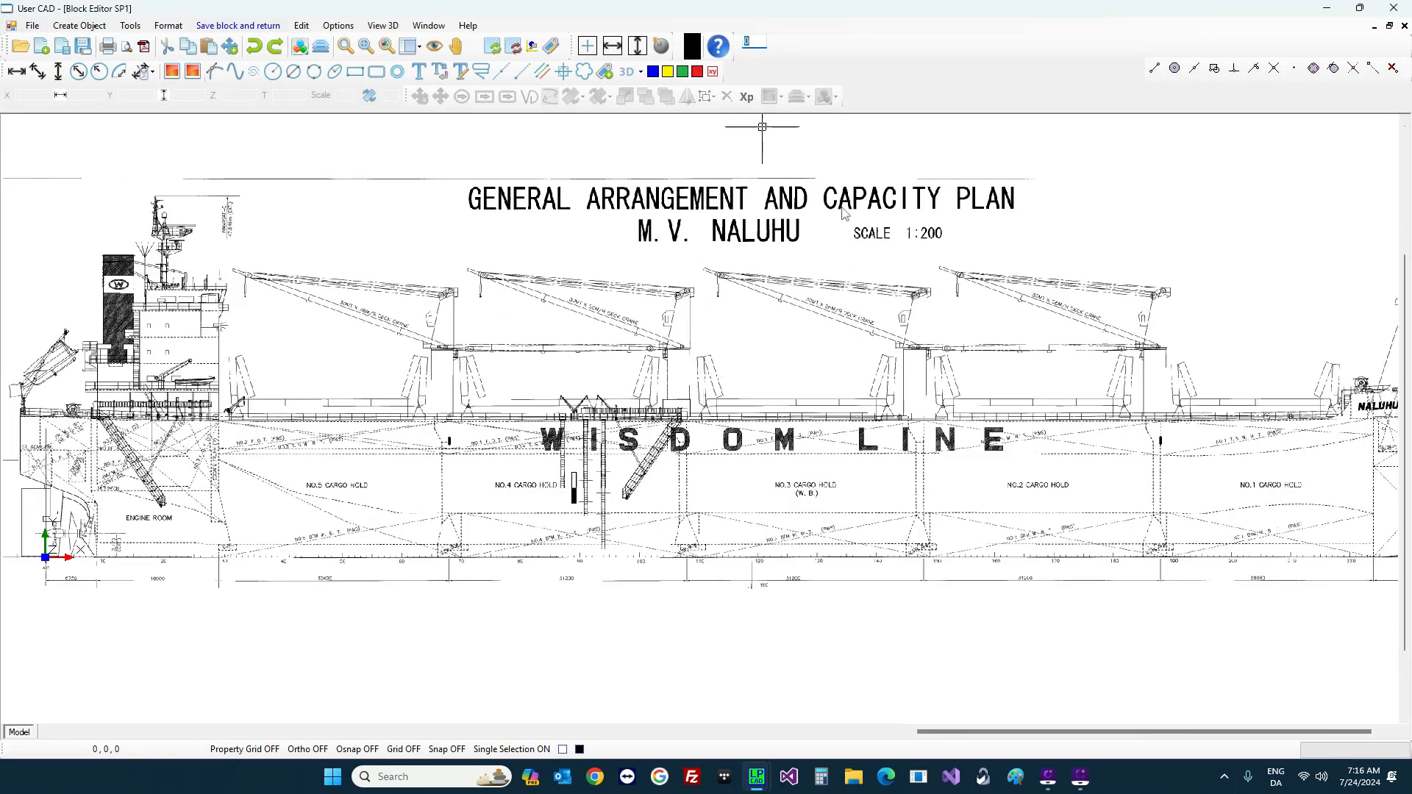
Step: Send the selected side-view image to MS Paint with Edit in MS Paint
{"action": "left_click", "coordinate": [859, 236]}
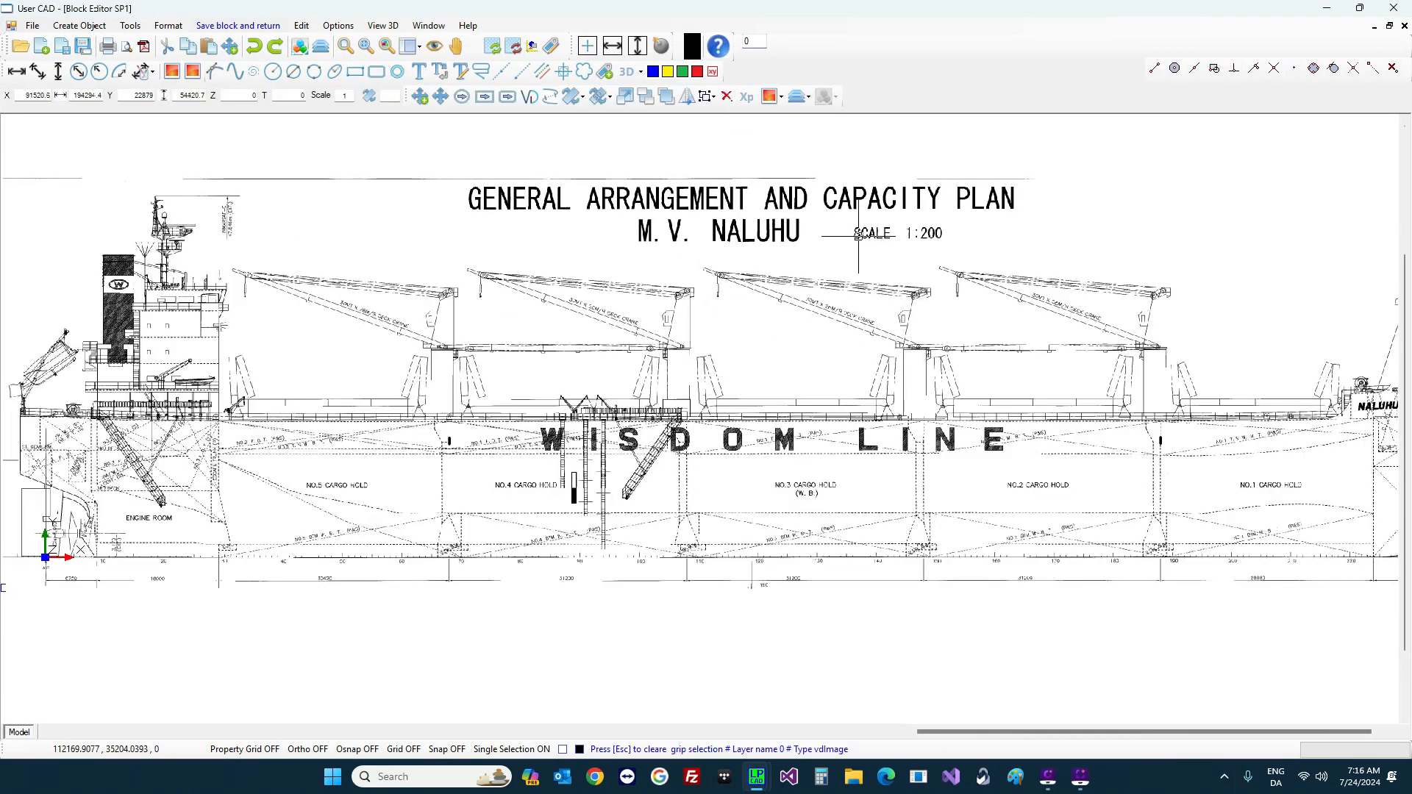
{"action": "left_click", "coordinate": [781, 97]}
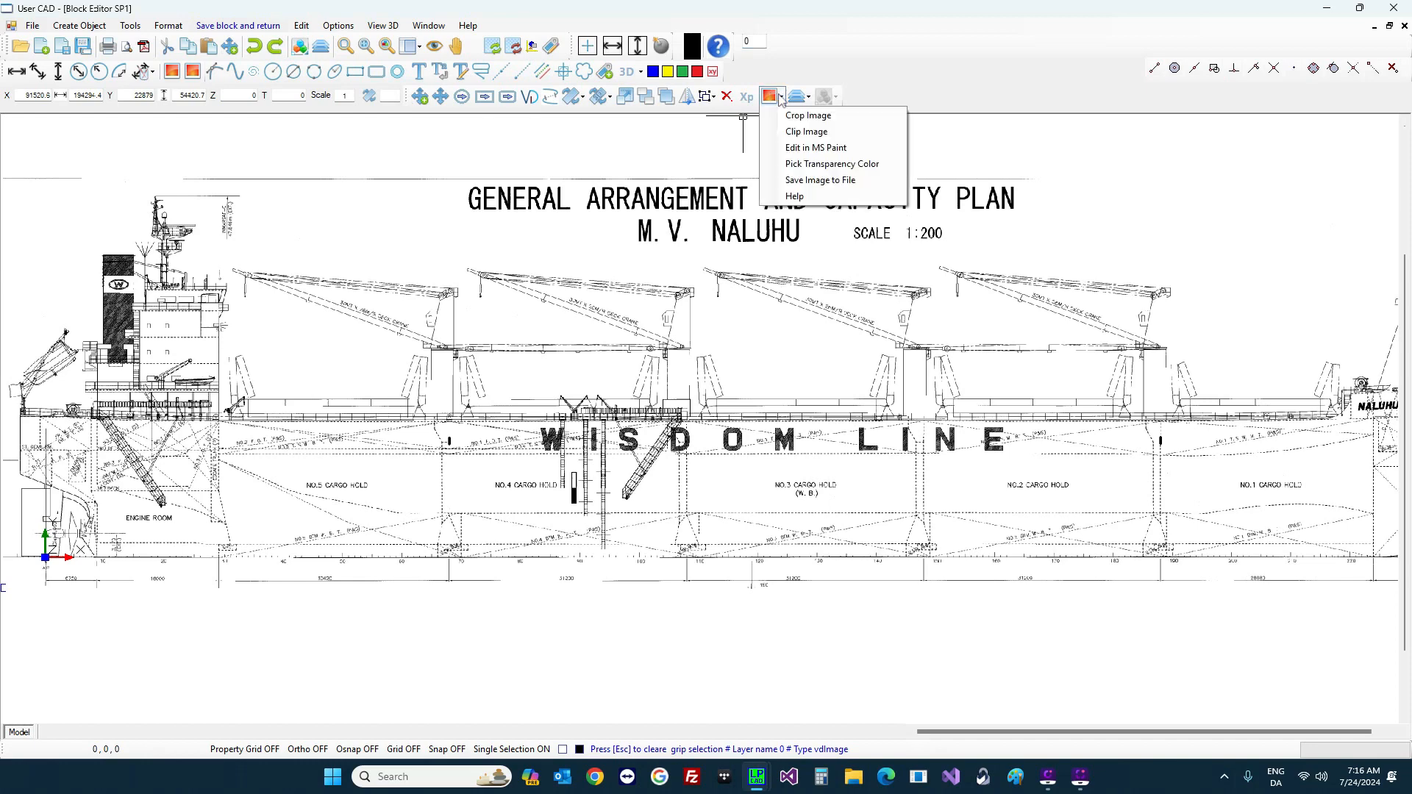
{"action": "left_click", "coordinate": [808, 148]}
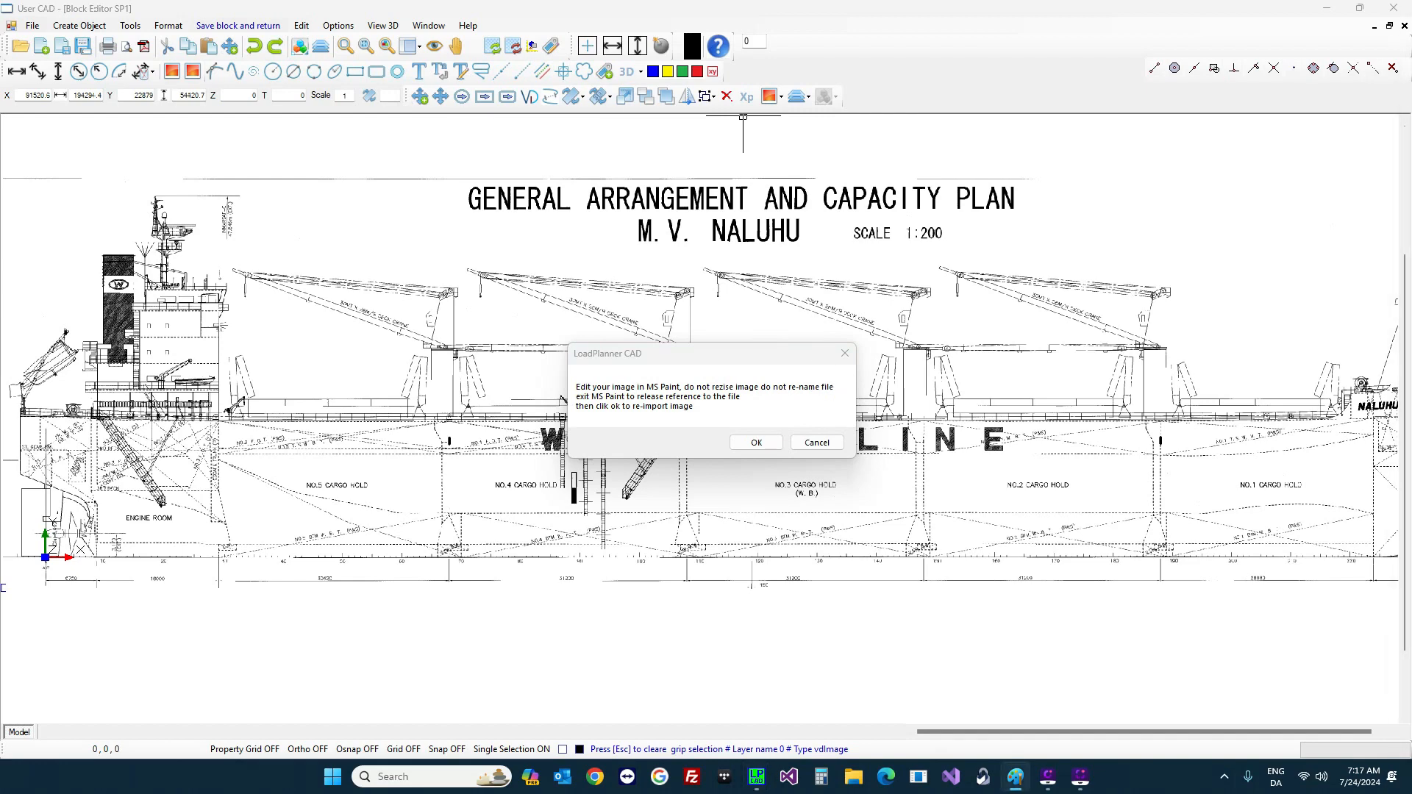
Step: Maximize Paint, zoom to 25%, and pick green with the Fill tool
{"action": "left_click", "coordinate": [907, 87]}
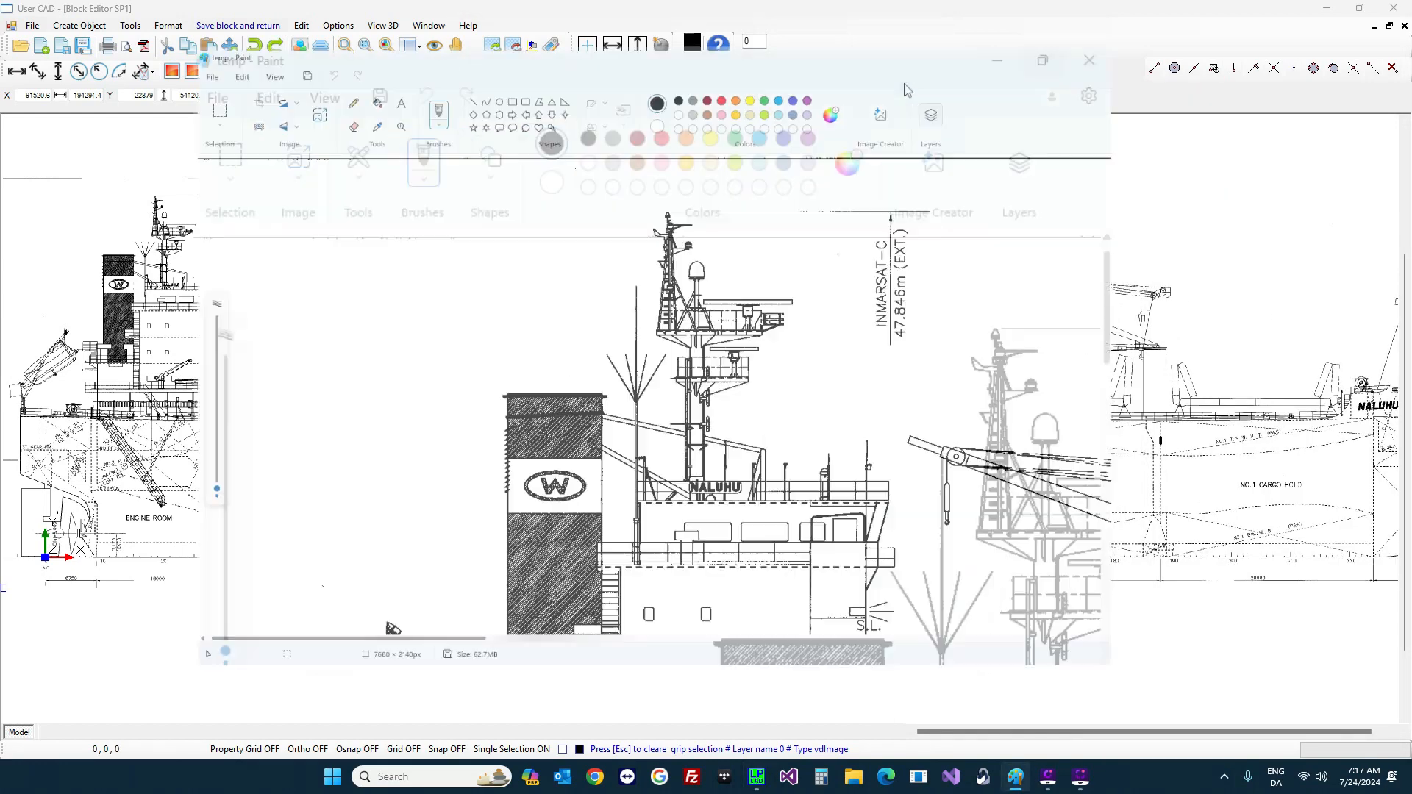
{"action": "scroll", "coordinate": [241, 714], "scroll_direction": "down", "scroll_amount": 7}
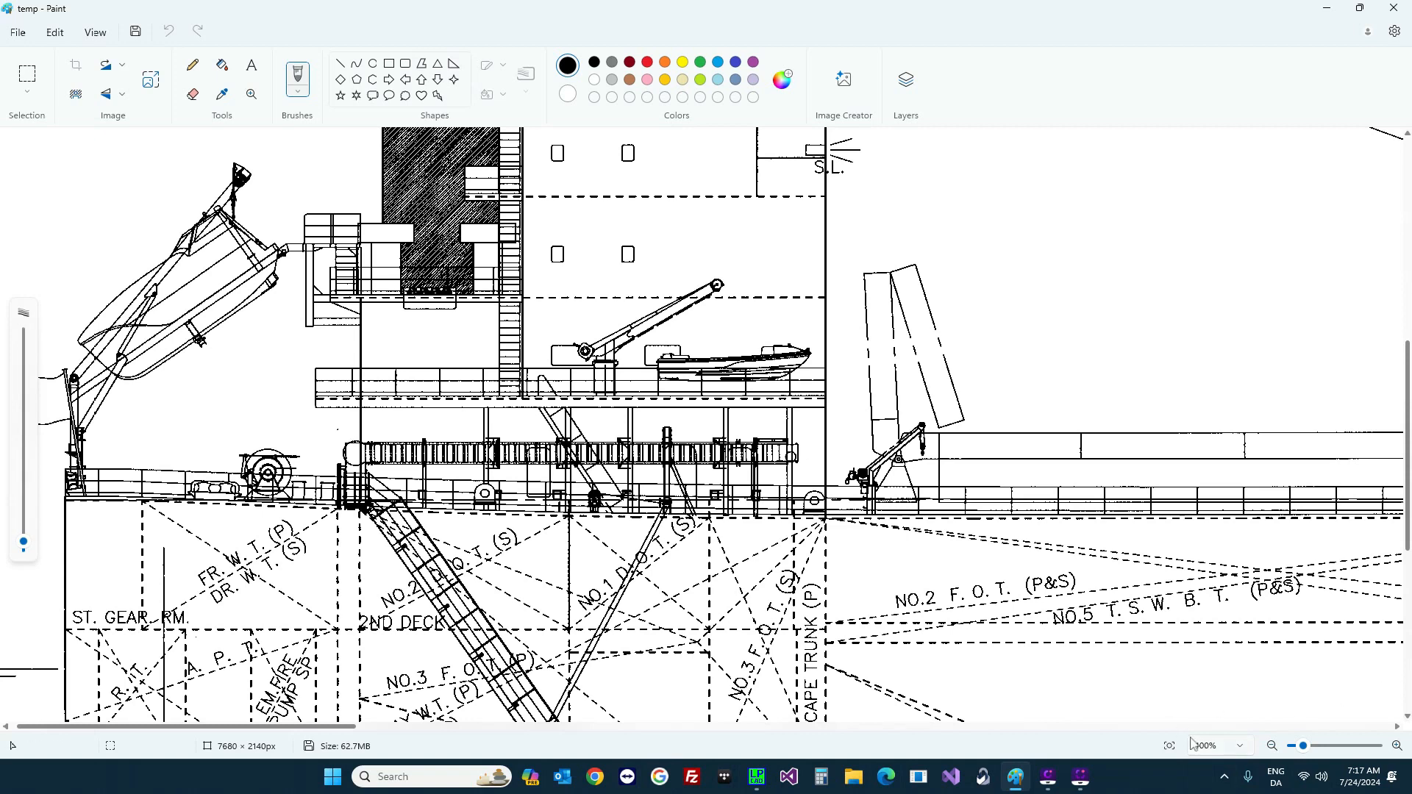
{"action": "left_click", "coordinate": [1246, 748]}
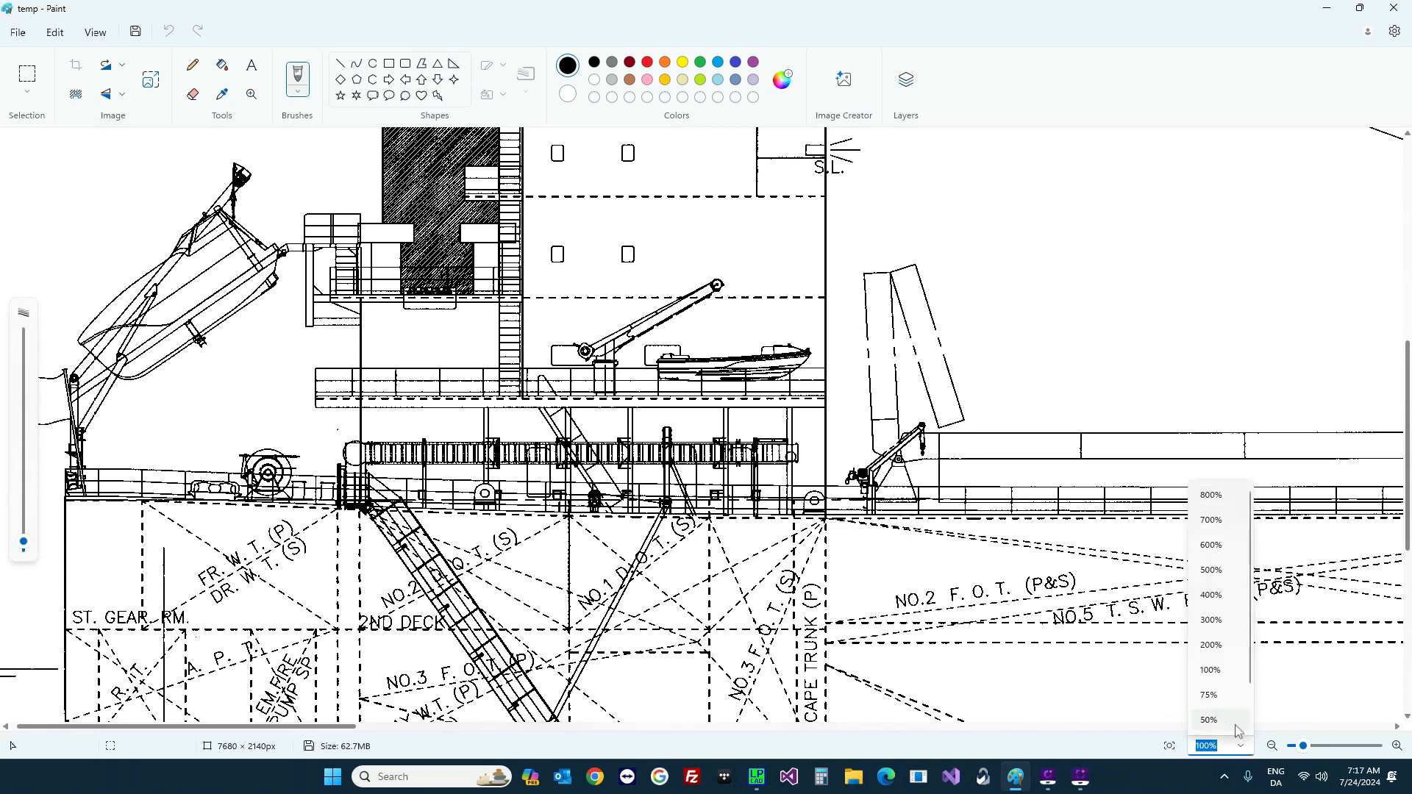
{"action": "scroll", "coordinate": [1230, 710], "scroll_direction": "down", "scroll_amount": 1}
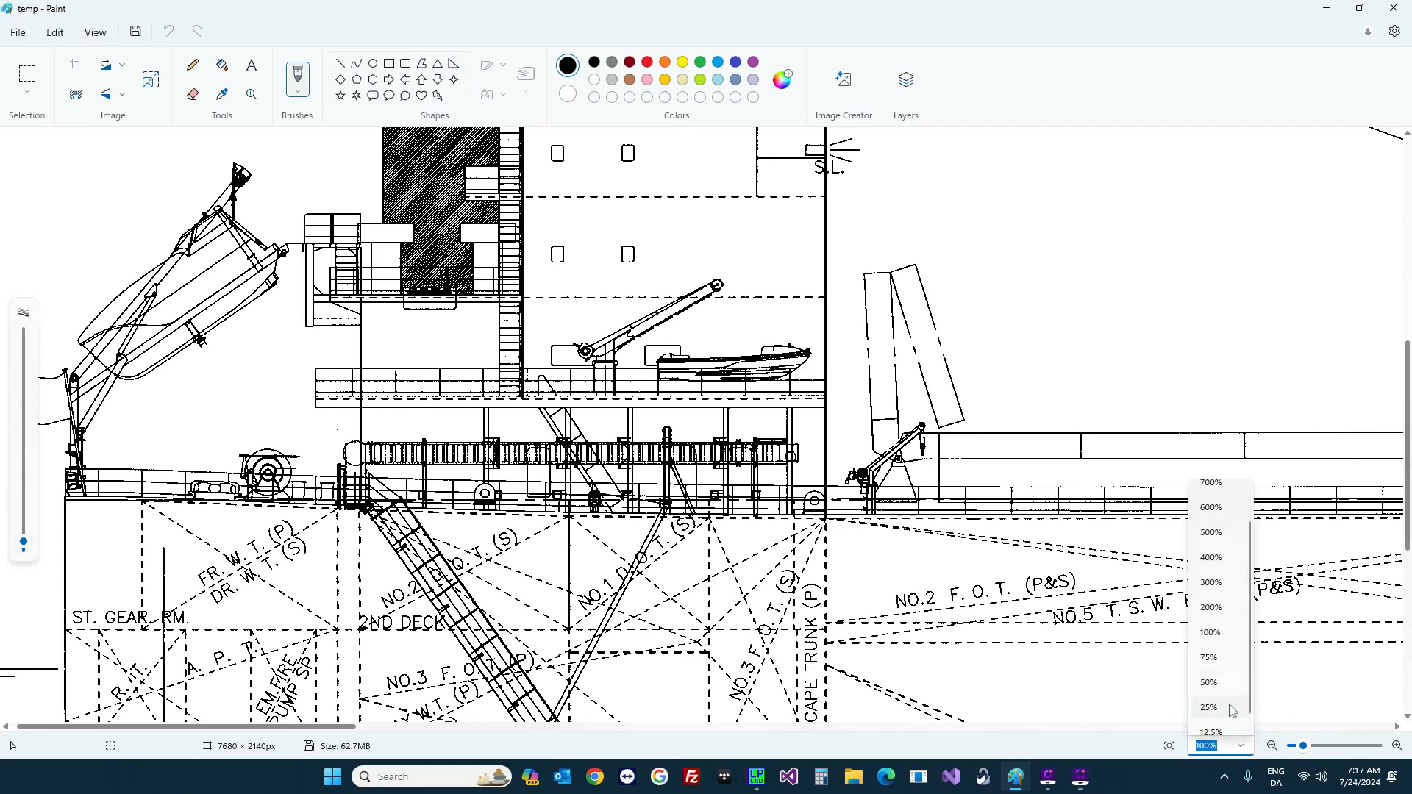
{"action": "left_click", "coordinate": [1233, 710]}
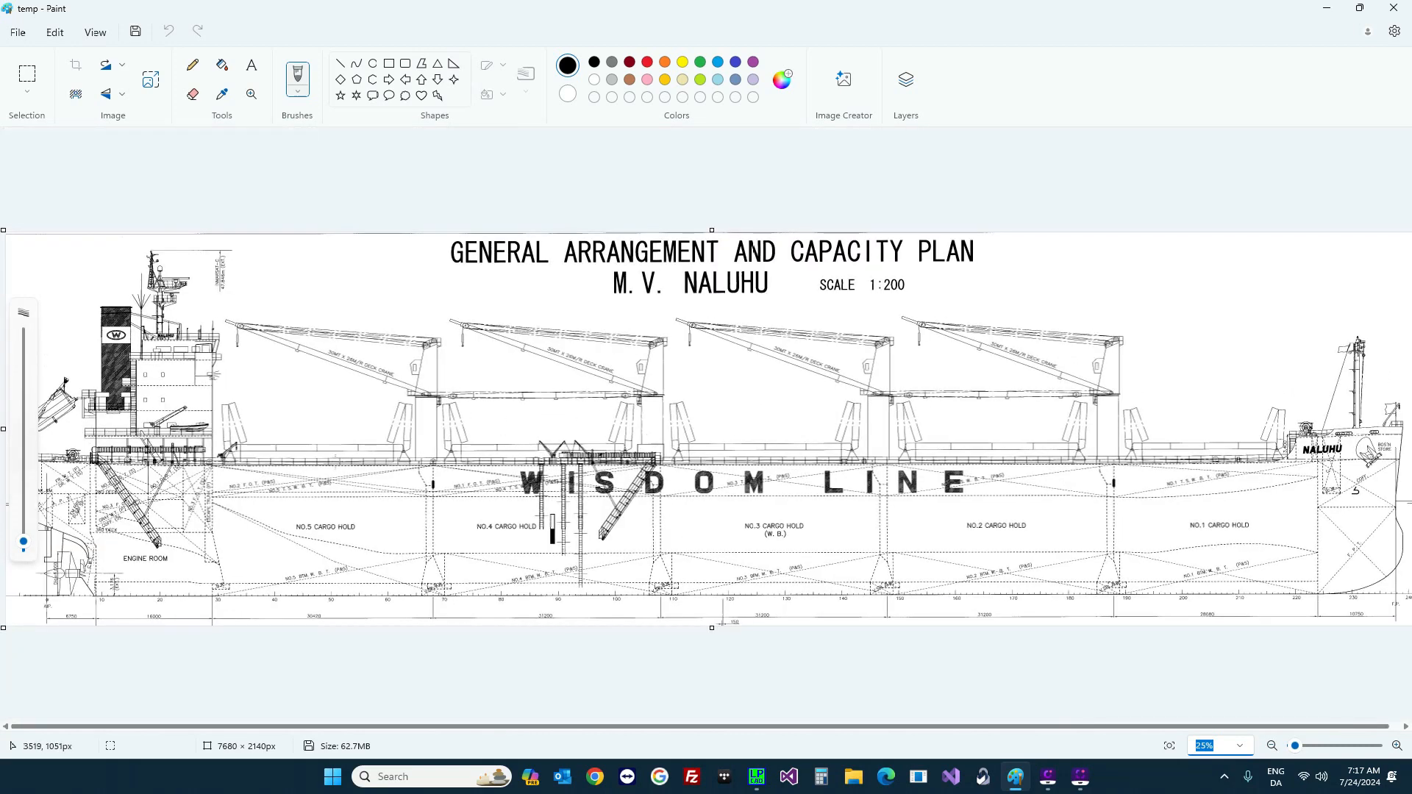
{"action": "left_click", "coordinate": [701, 62]}
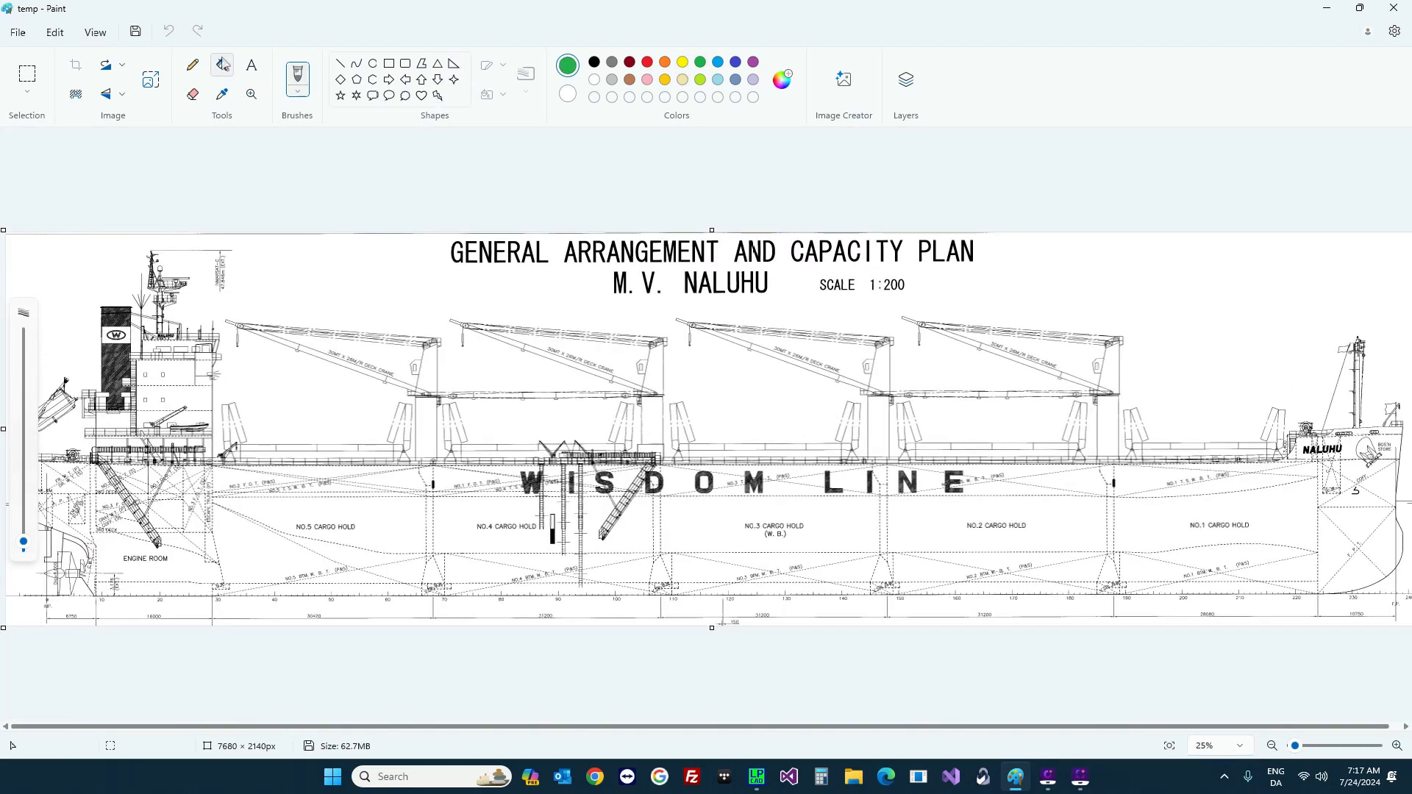
{"action": "left_click", "coordinate": [222, 65]}
Step: Fill the upper and lower parts of all four crane pedestals green
{"action": "left_click", "coordinate": [431, 371]}
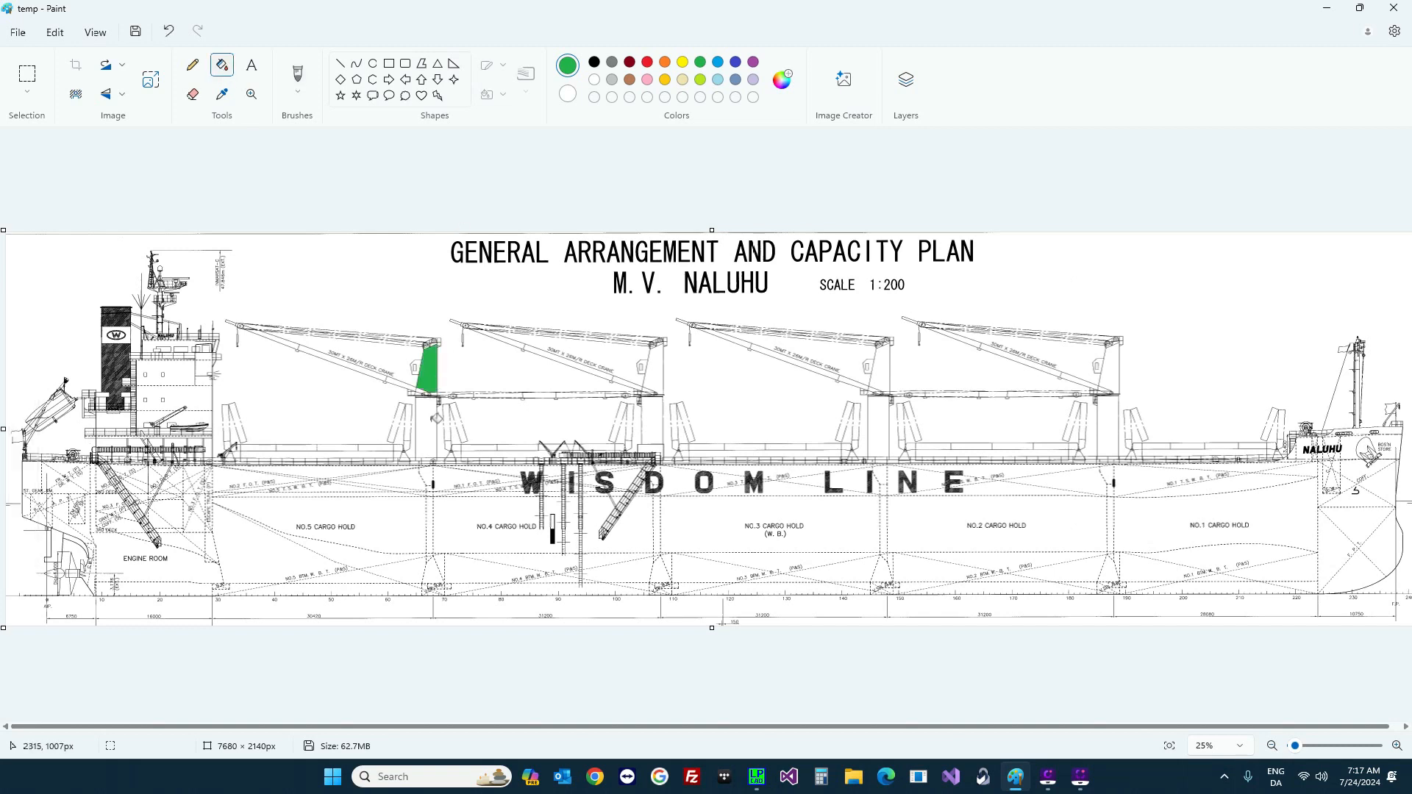
{"action": "left_click", "coordinate": [429, 431]}
{"action": "left_click", "coordinate": [655, 405]}
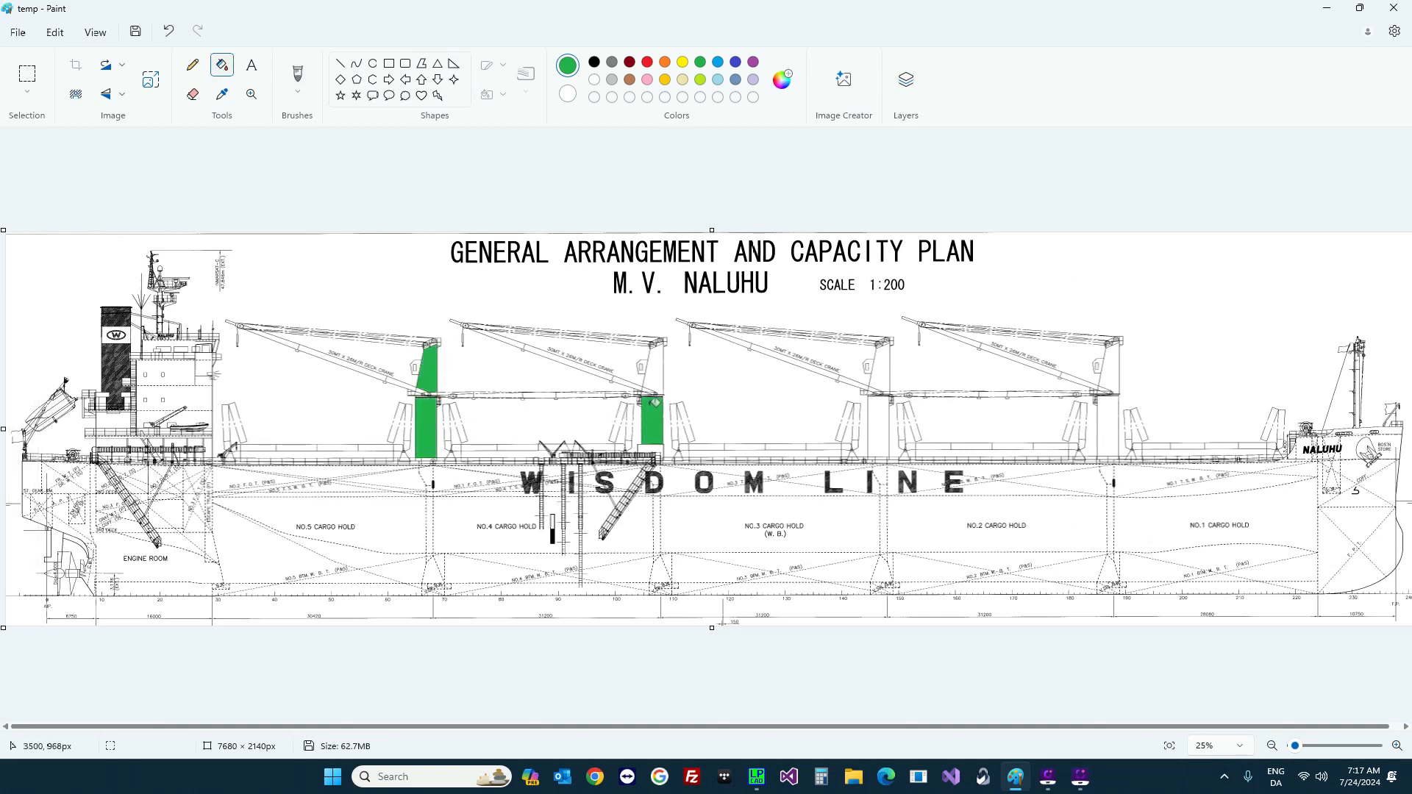
{"action": "left_click", "coordinate": [656, 368]}
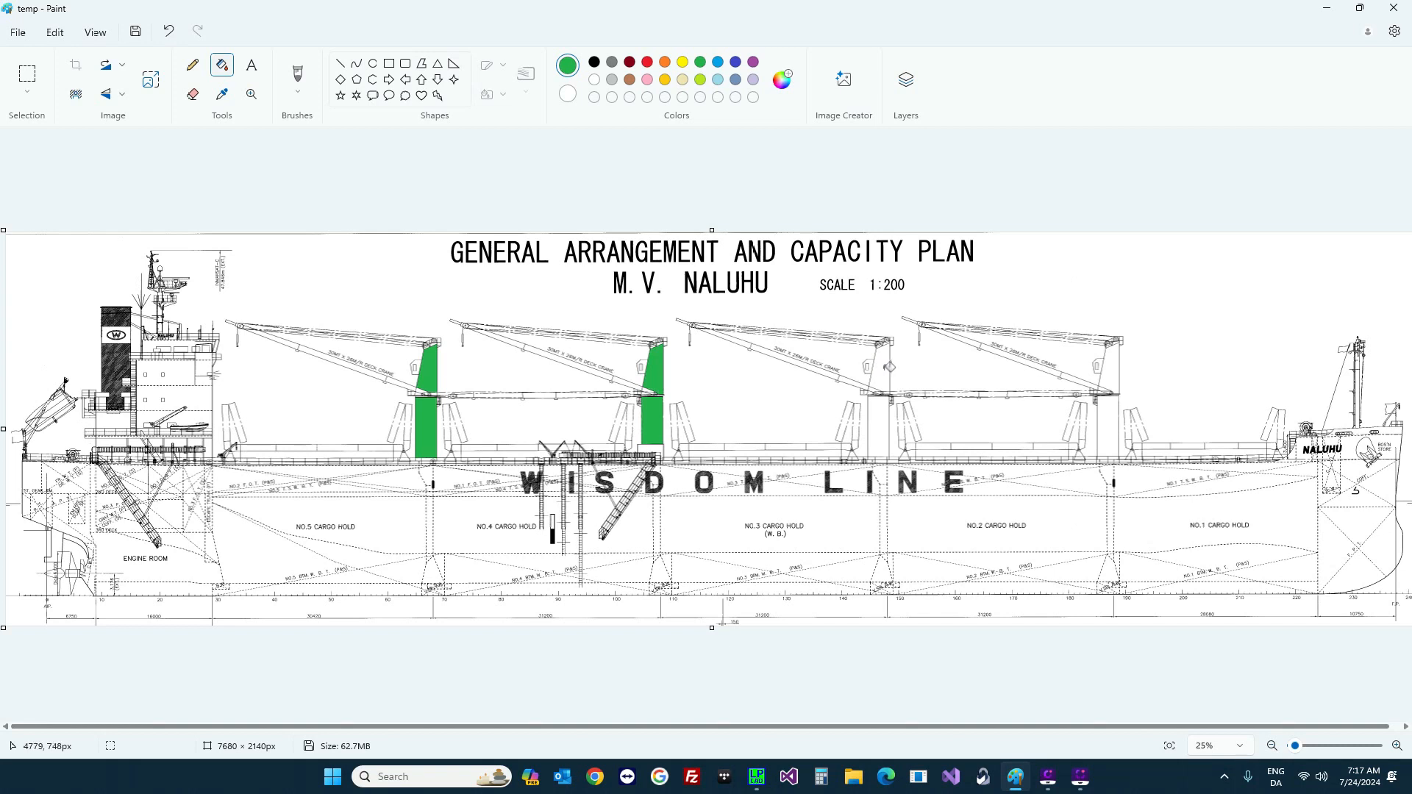
{"action": "left_click", "coordinate": [889, 383]}
{"action": "left_click", "coordinate": [879, 425]}
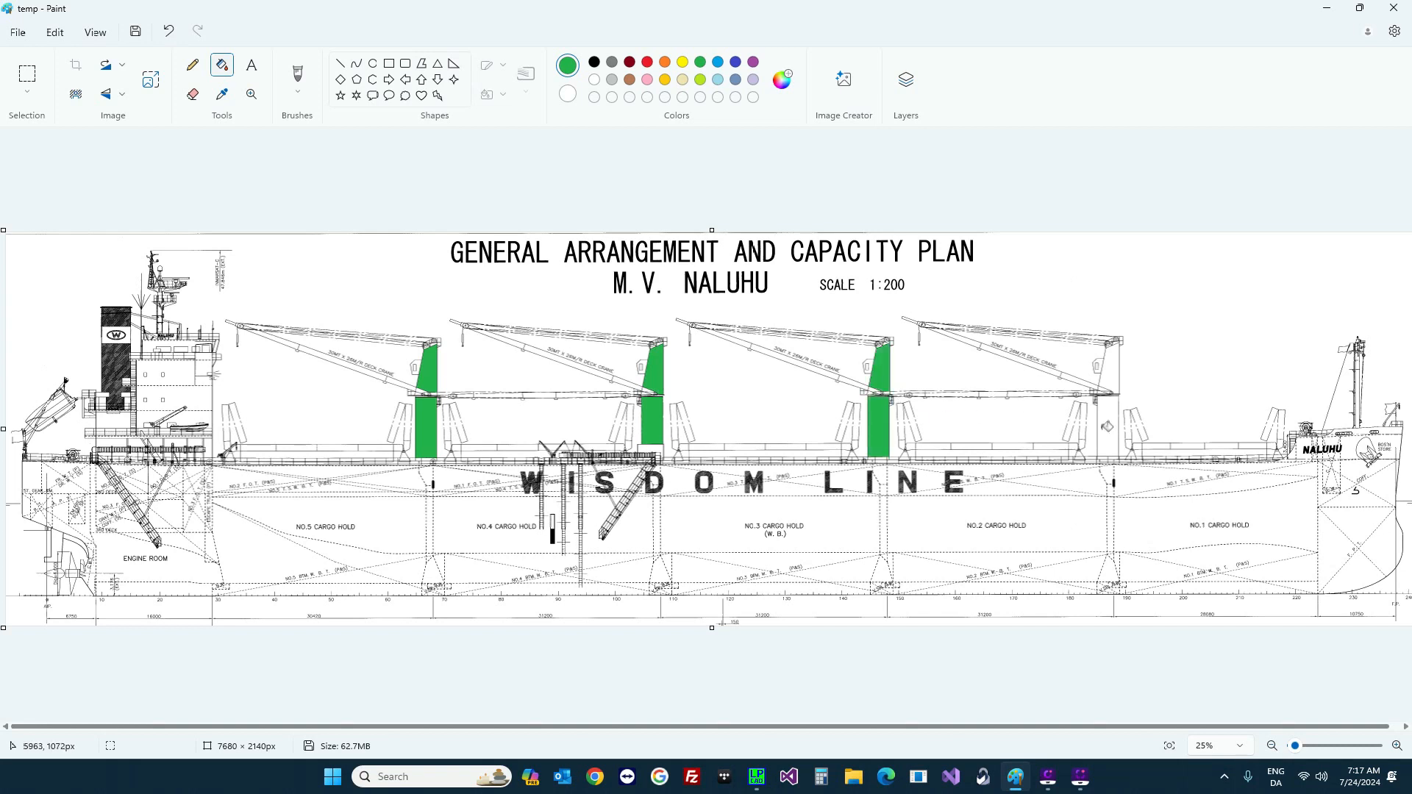
{"action": "left_click", "coordinate": [1108, 416]}
{"action": "left_click", "coordinate": [1113, 366]}
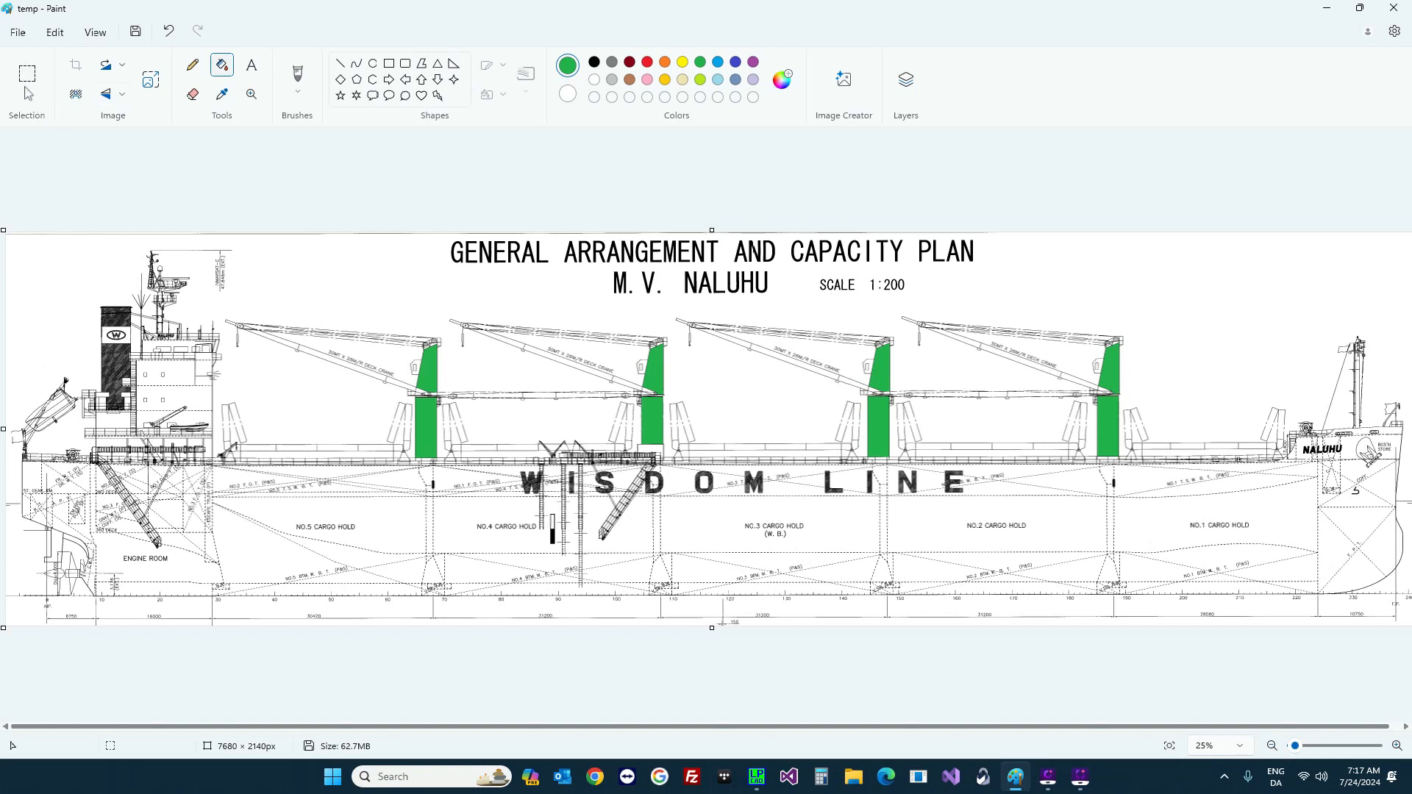
Step: Erase the title block with a rectangular selection, then save temp.bmp and close Paint
{"action": "left_click", "coordinate": [30, 94]}
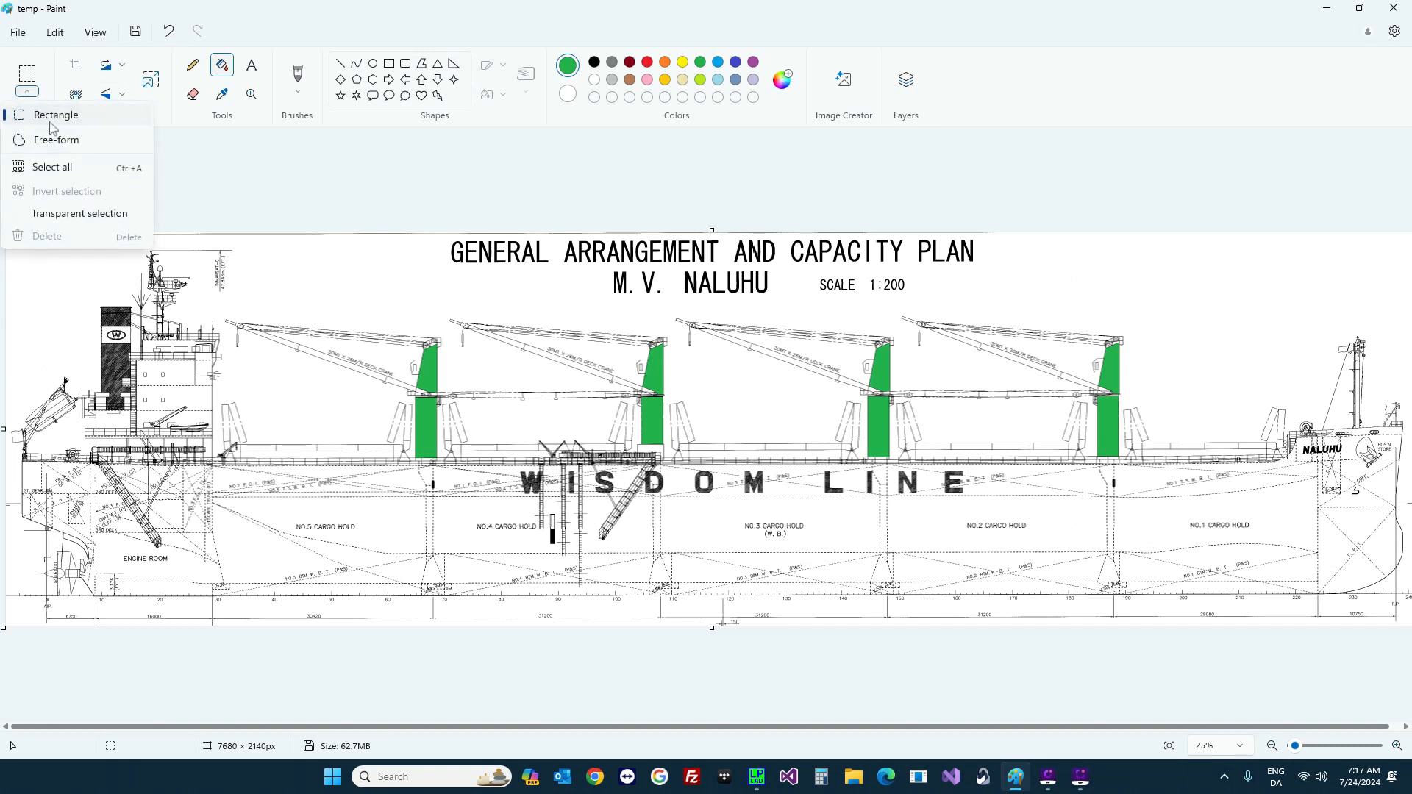
{"action": "left_click", "coordinate": [52, 118]}
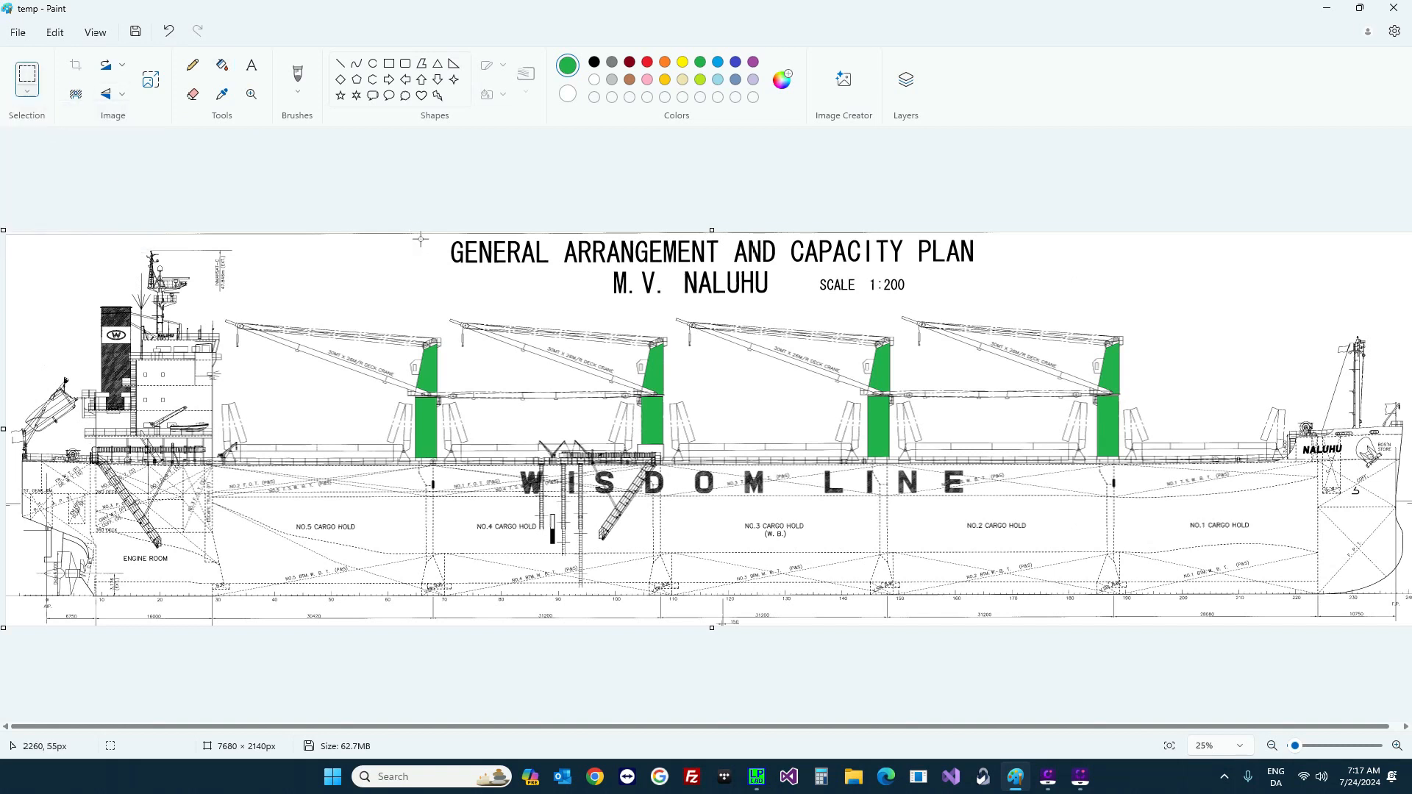
{"action": "mouse_move", "coordinate": [420, 238]}
{"action": "left_mouse_down"}
{"action": "mouse_move", "coordinate": [1030, 302]}
{"action": "mouse_move", "coordinate": [1004, 307]}
{"action": "left_mouse_up"}
{"action": "key", "text": "Delete"}
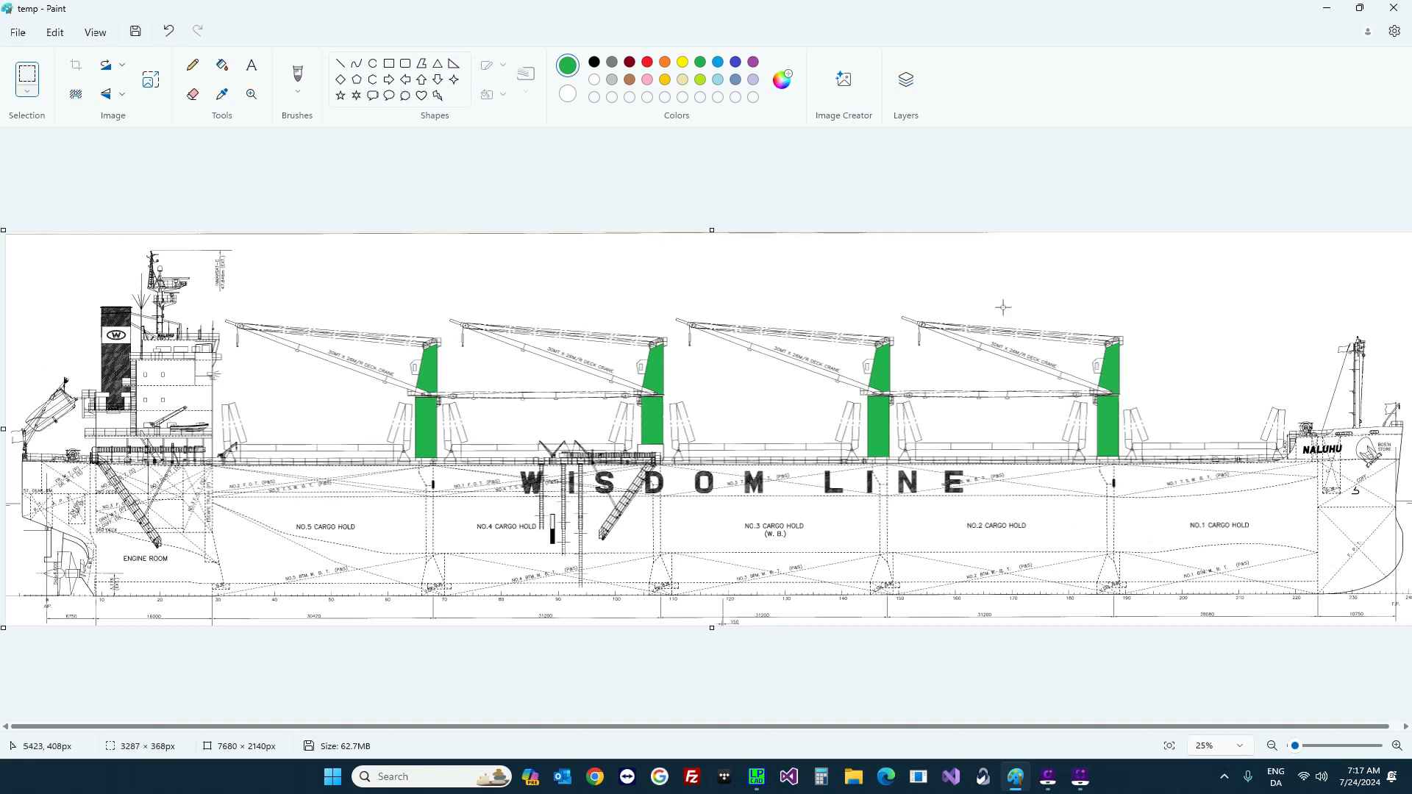
{"action": "left_click", "coordinate": [1399, 14]}
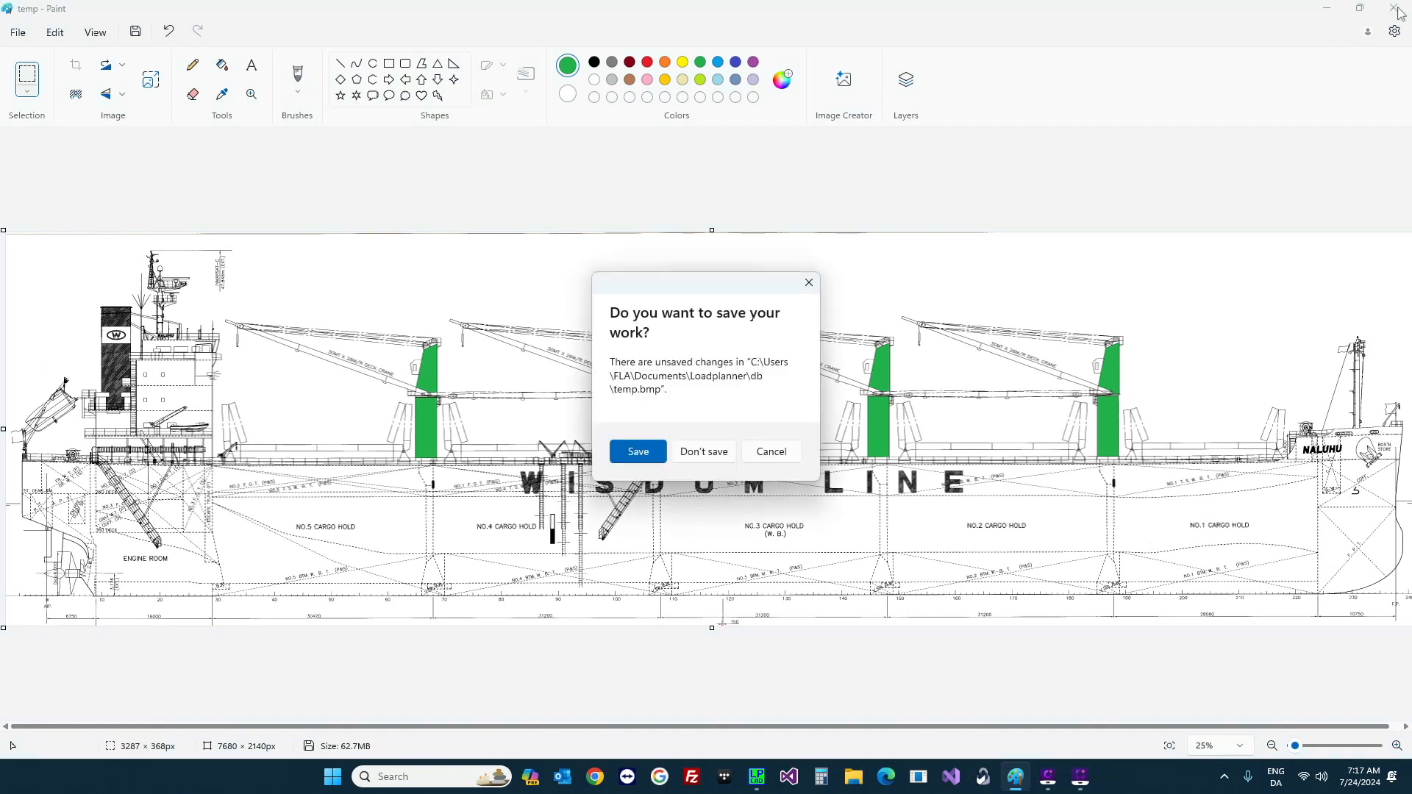
{"action": "left_click", "coordinate": [645, 457]}
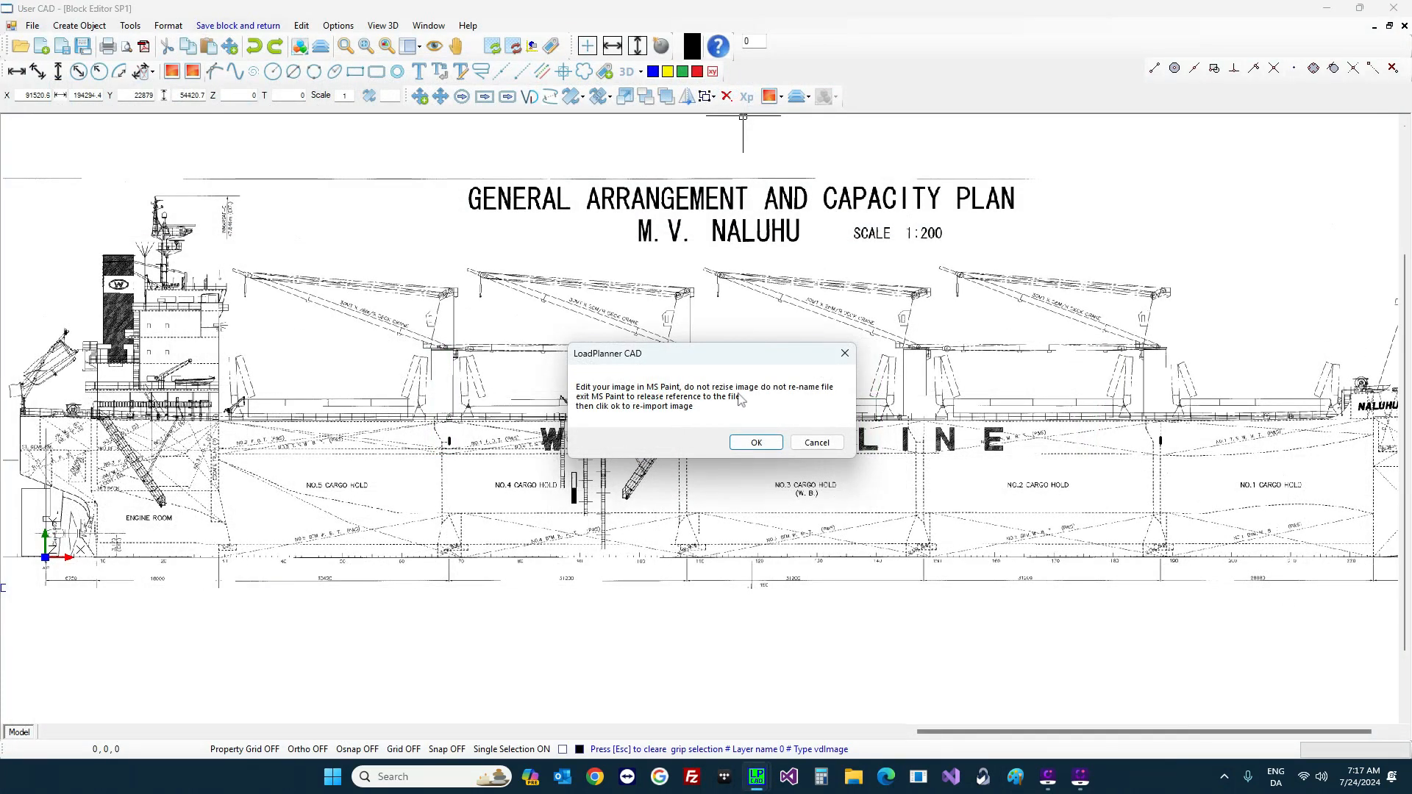
Step: Re-import the green-pedestal image, save the block back, and pick the Image Aft layer for editing
{"action": "left_click", "coordinate": [766, 445]}
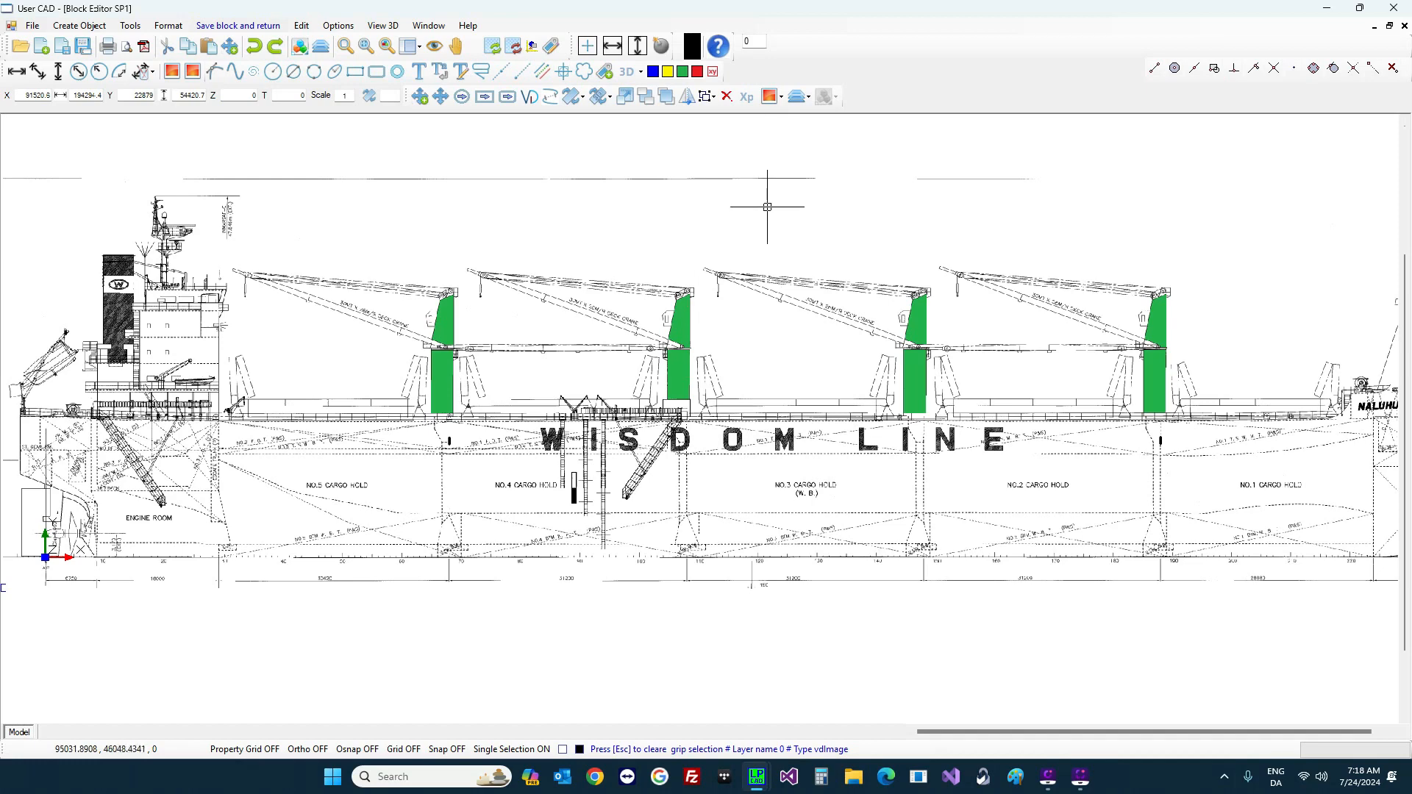
{"action": "left_click", "coordinate": [246, 26]}
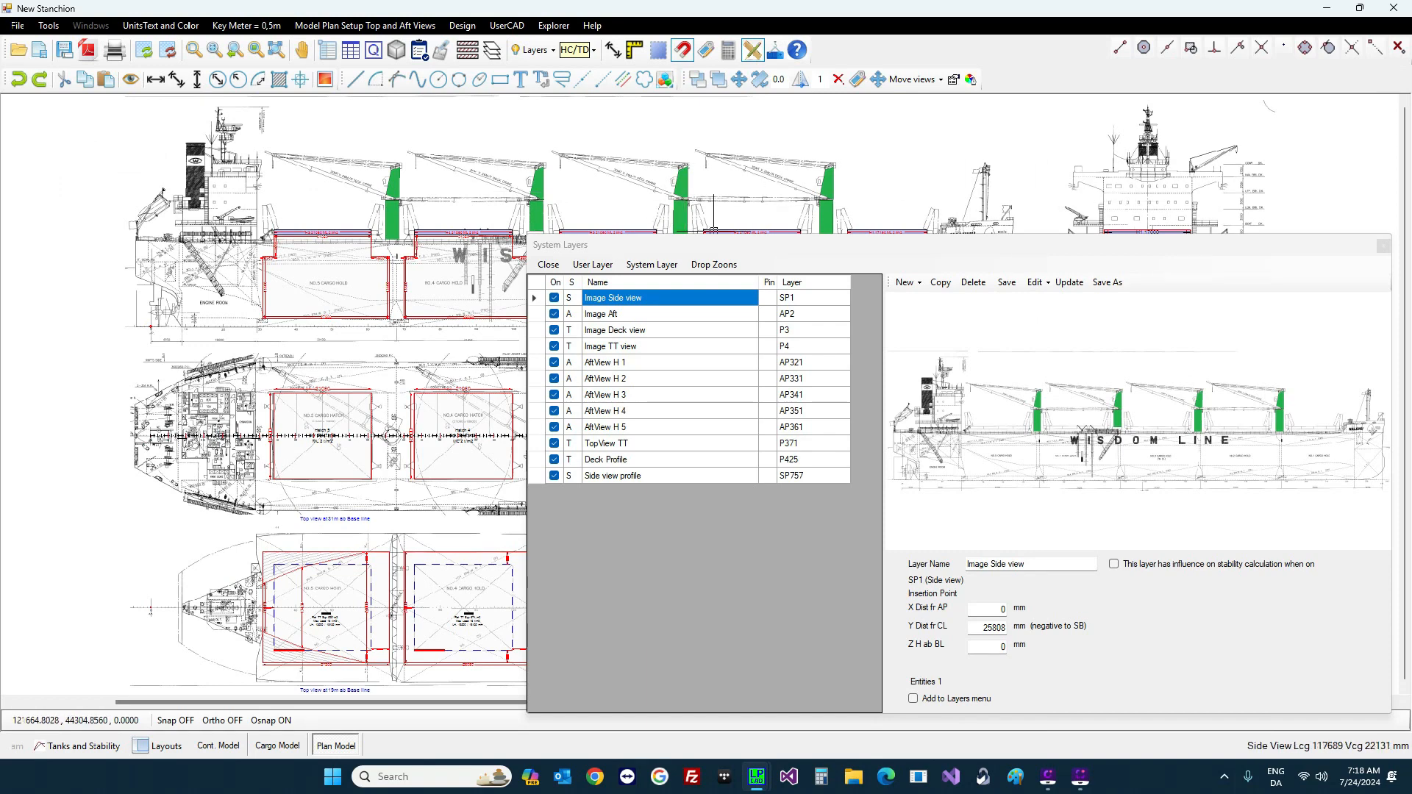
{"action": "left_click_drag", "start_coordinate": [1070, 245], "coordinate": [664, 137]}
{"action": "left_click", "coordinate": [232, 207]}
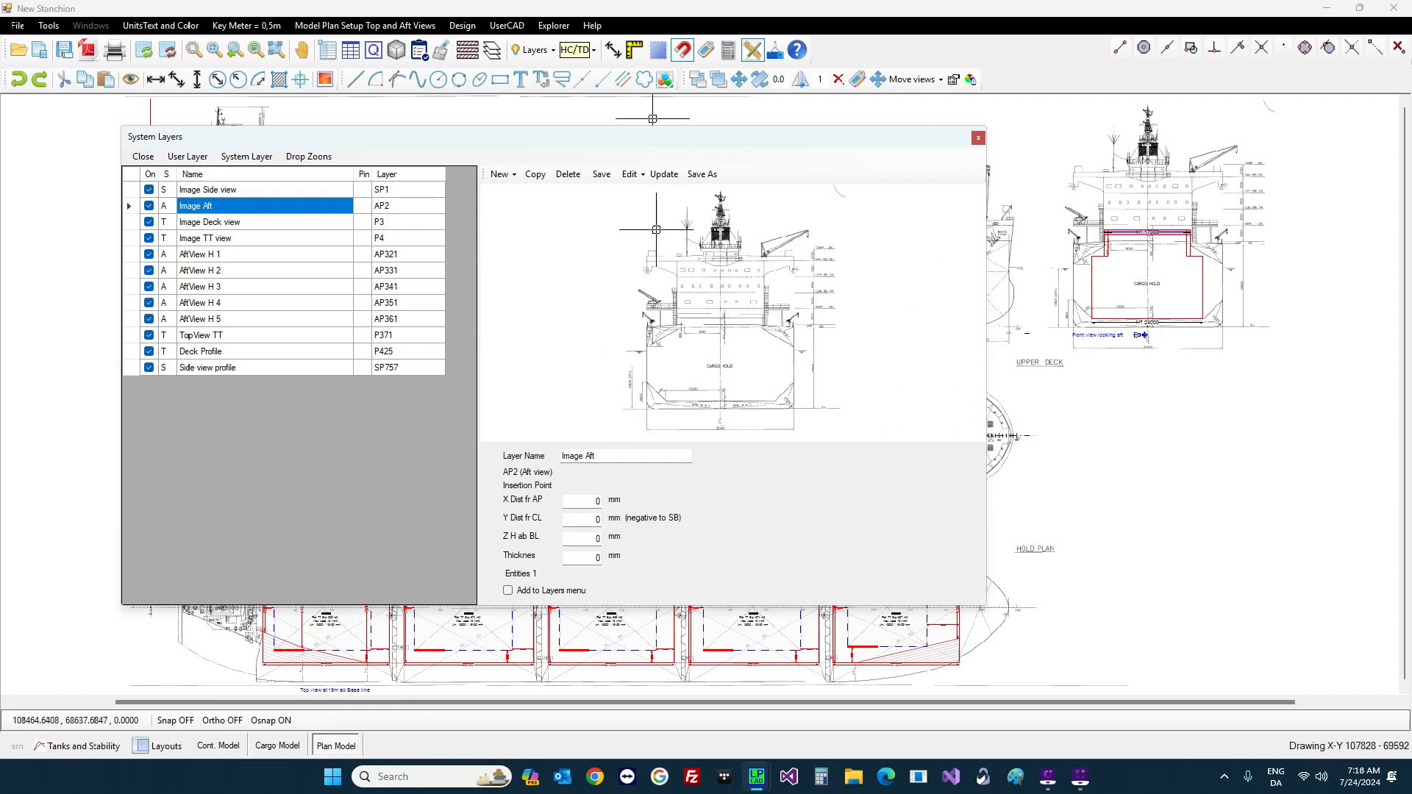
{"action": "left_click", "coordinate": [632, 174]}
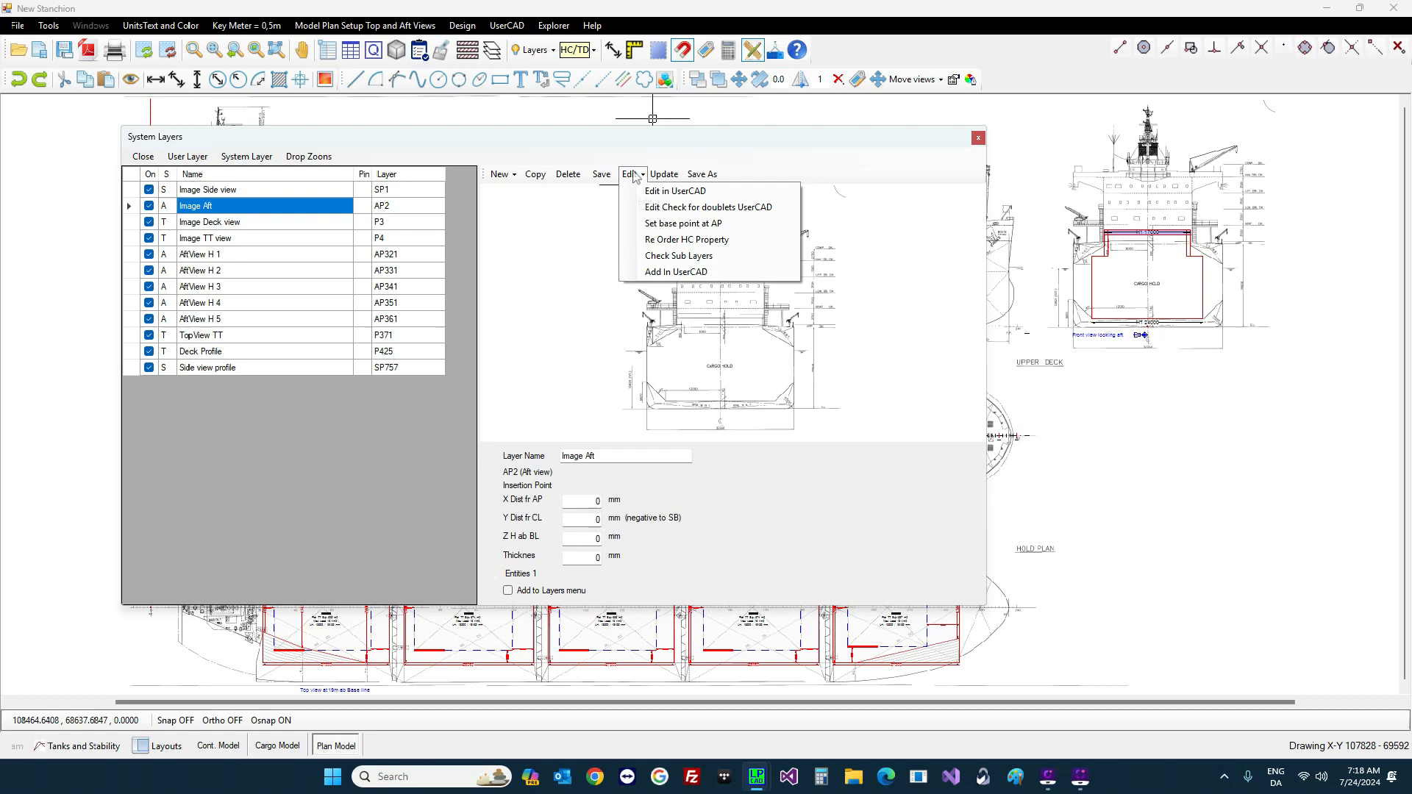
Step: Open the Image Aft layer in the Block Editor and start clipping its image
{"action": "left_click", "coordinate": [680, 191]}
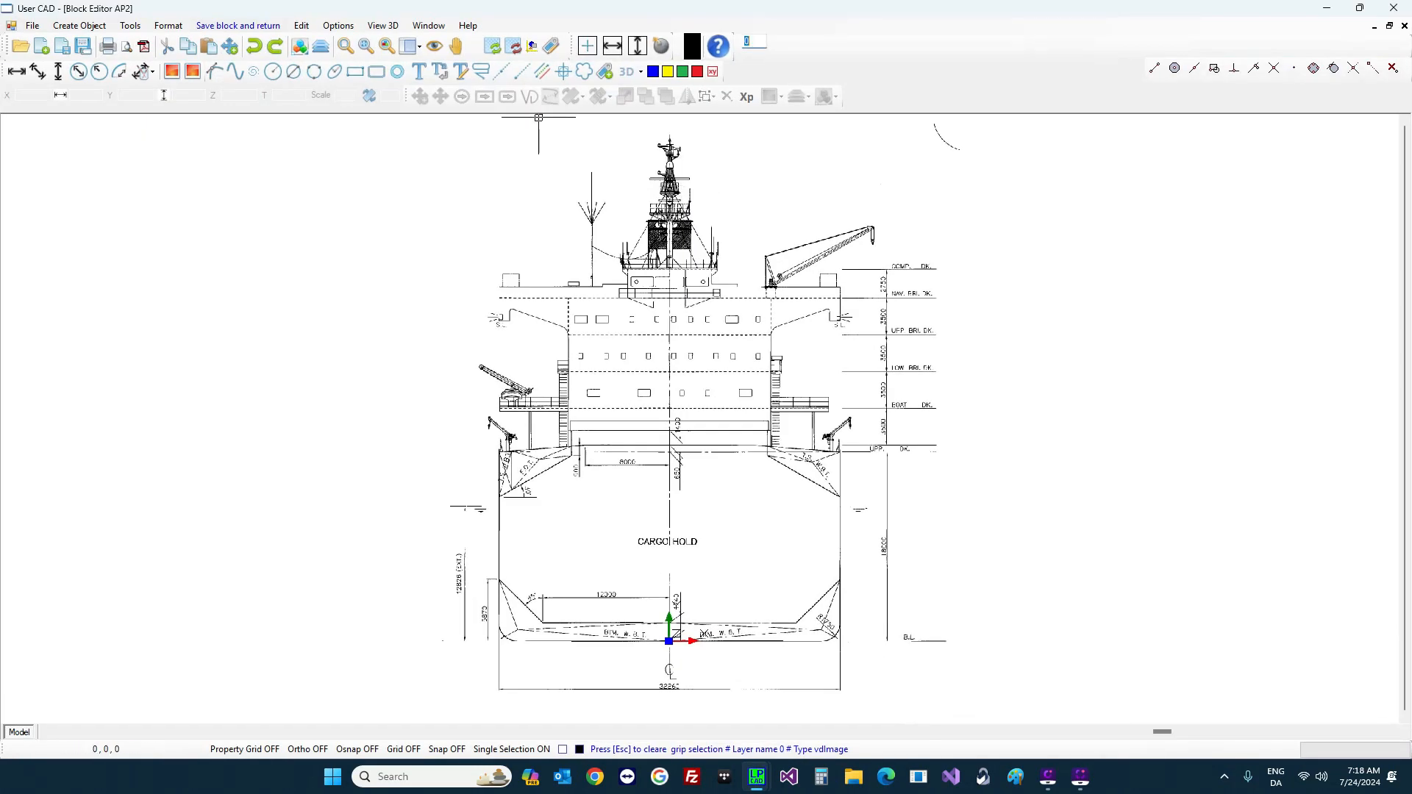
{"action": "left_click", "coordinate": [726, 280]}
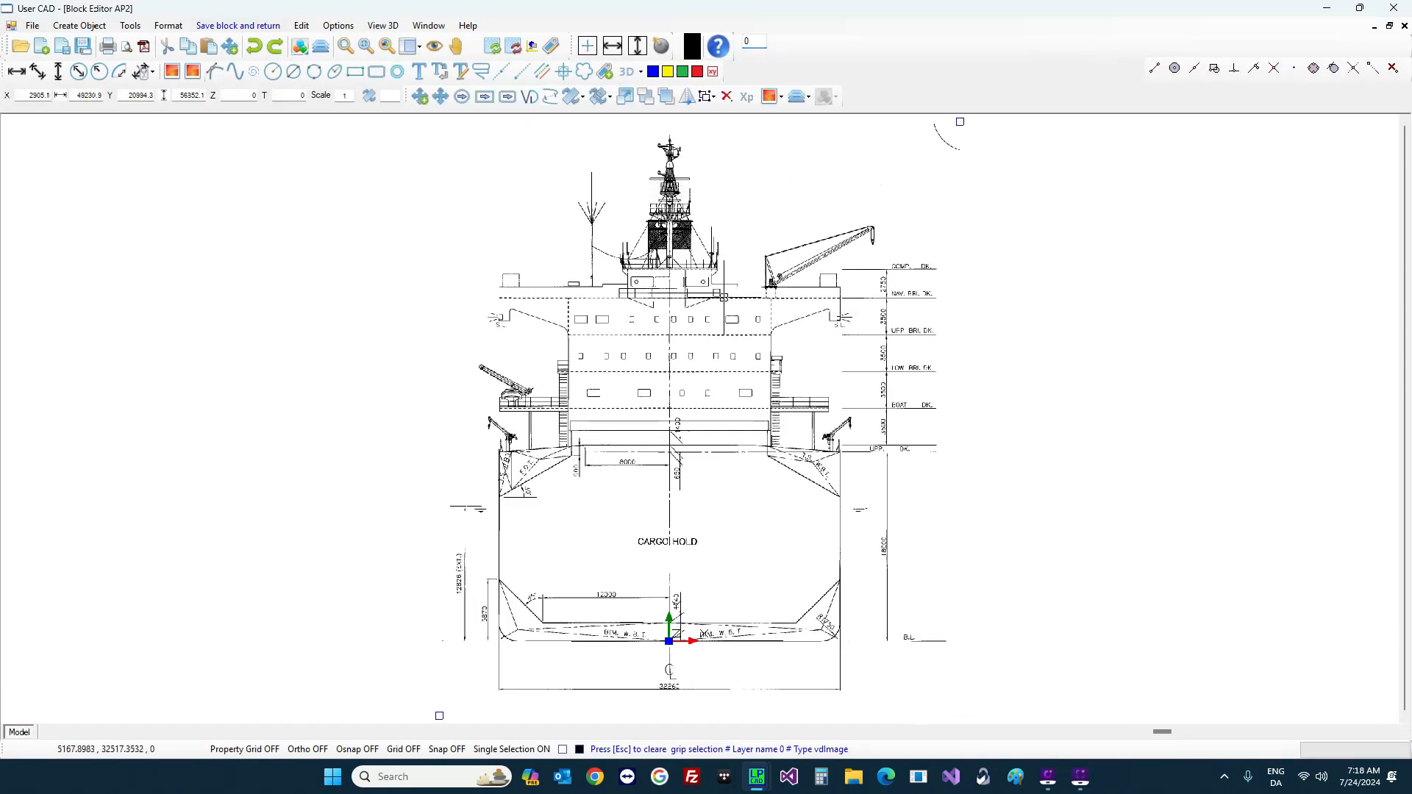
{"action": "left_click", "coordinate": [780, 97]}
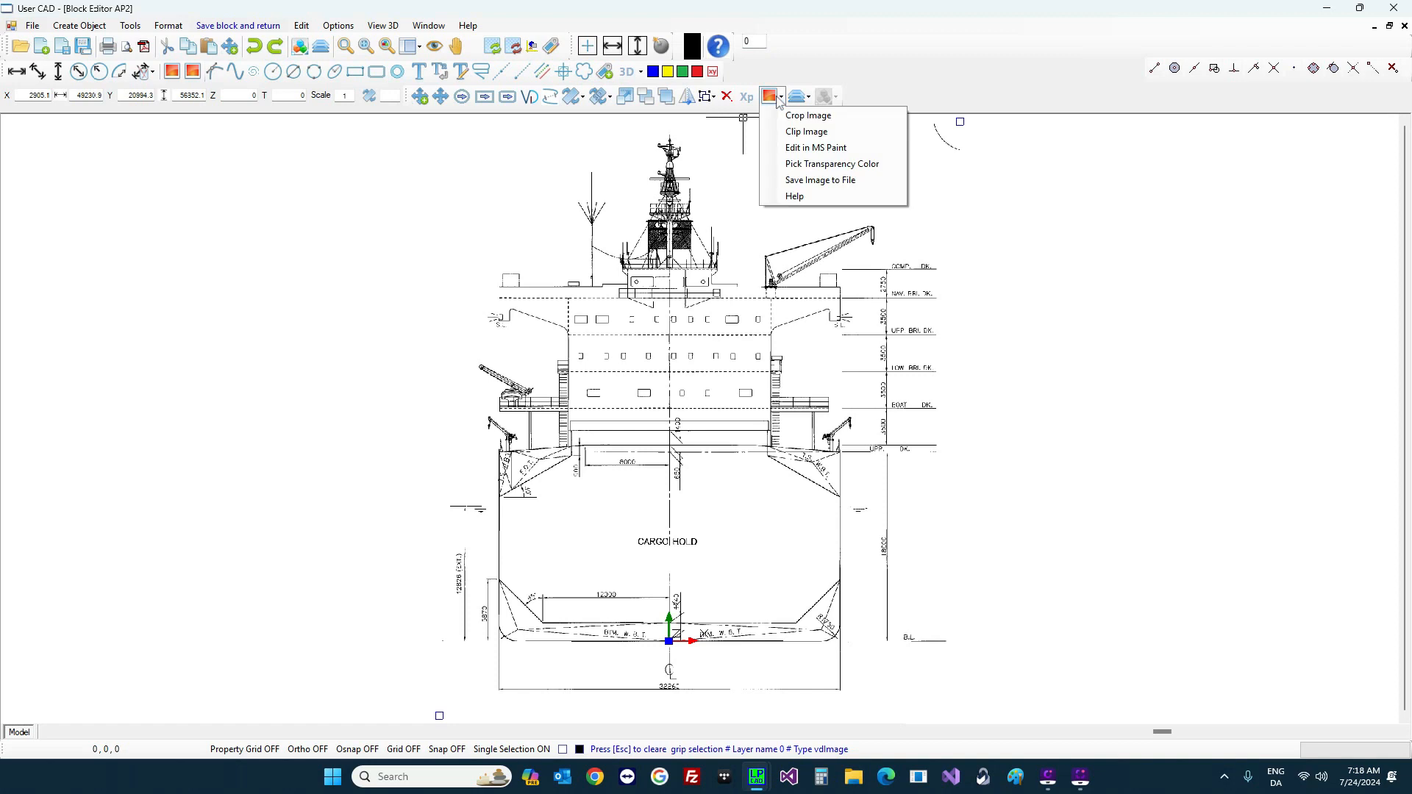
{"action": "left_click", "coordinate": [807, 132]}
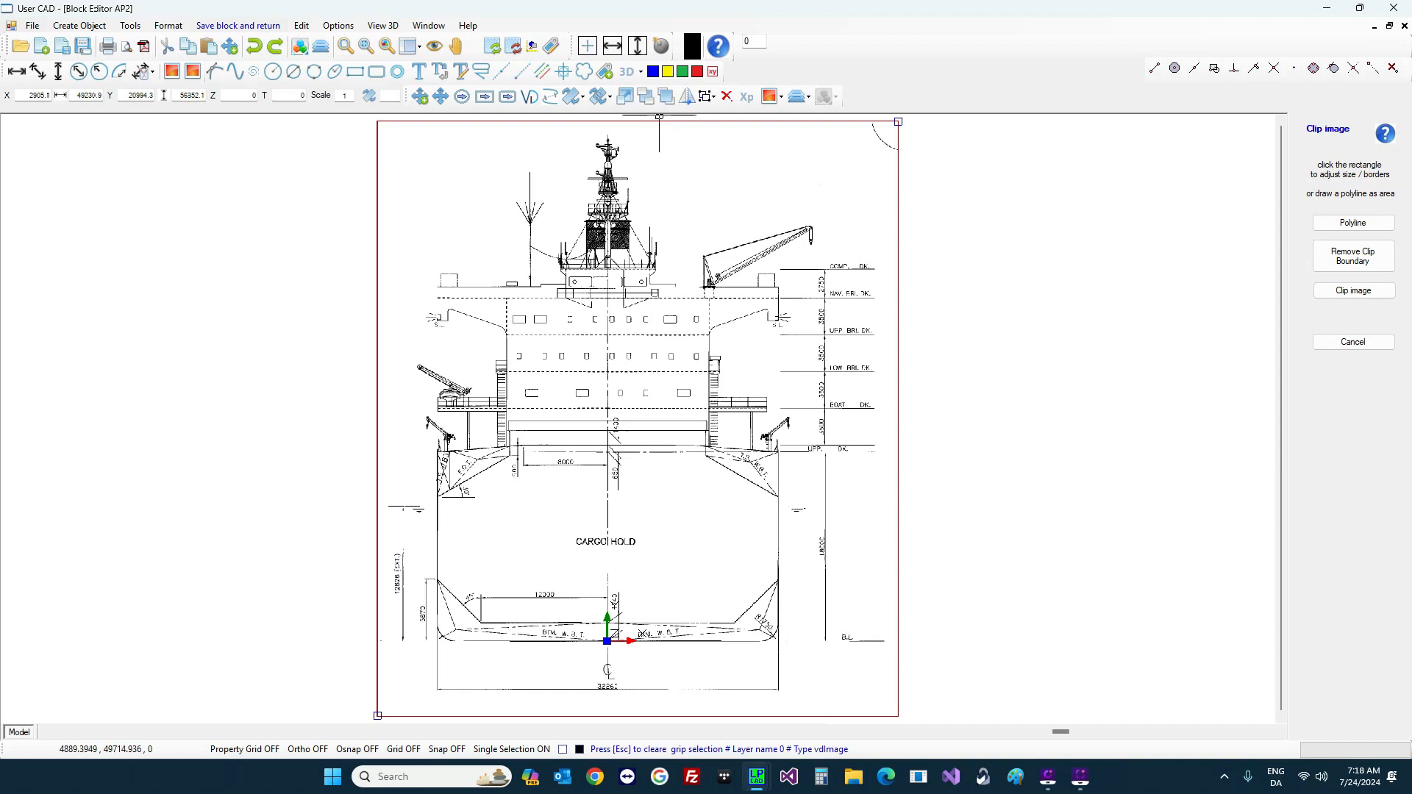
{"action": "left_click", "coordinate": [659, 116]}
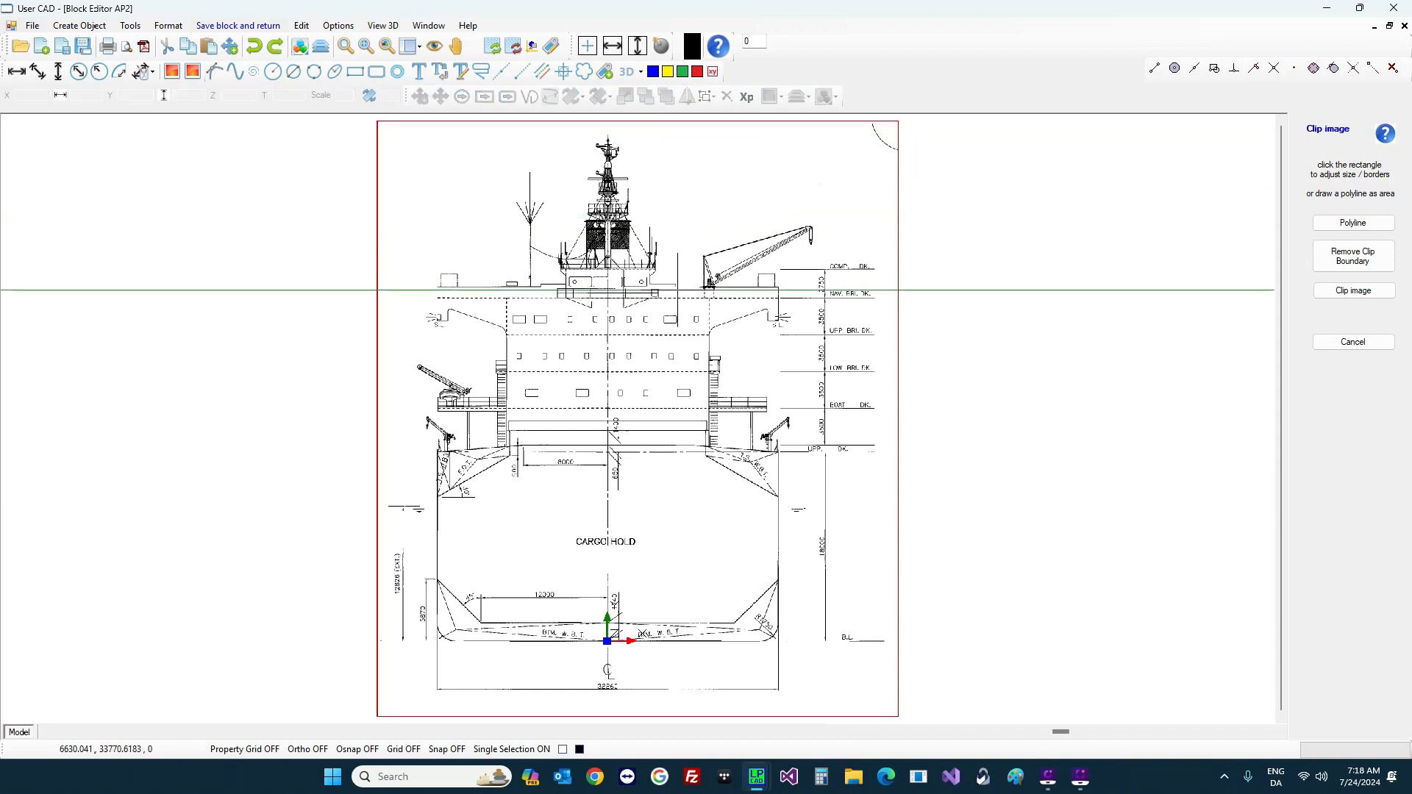
{"action": "left_click", "coordinate": [609, 132]}
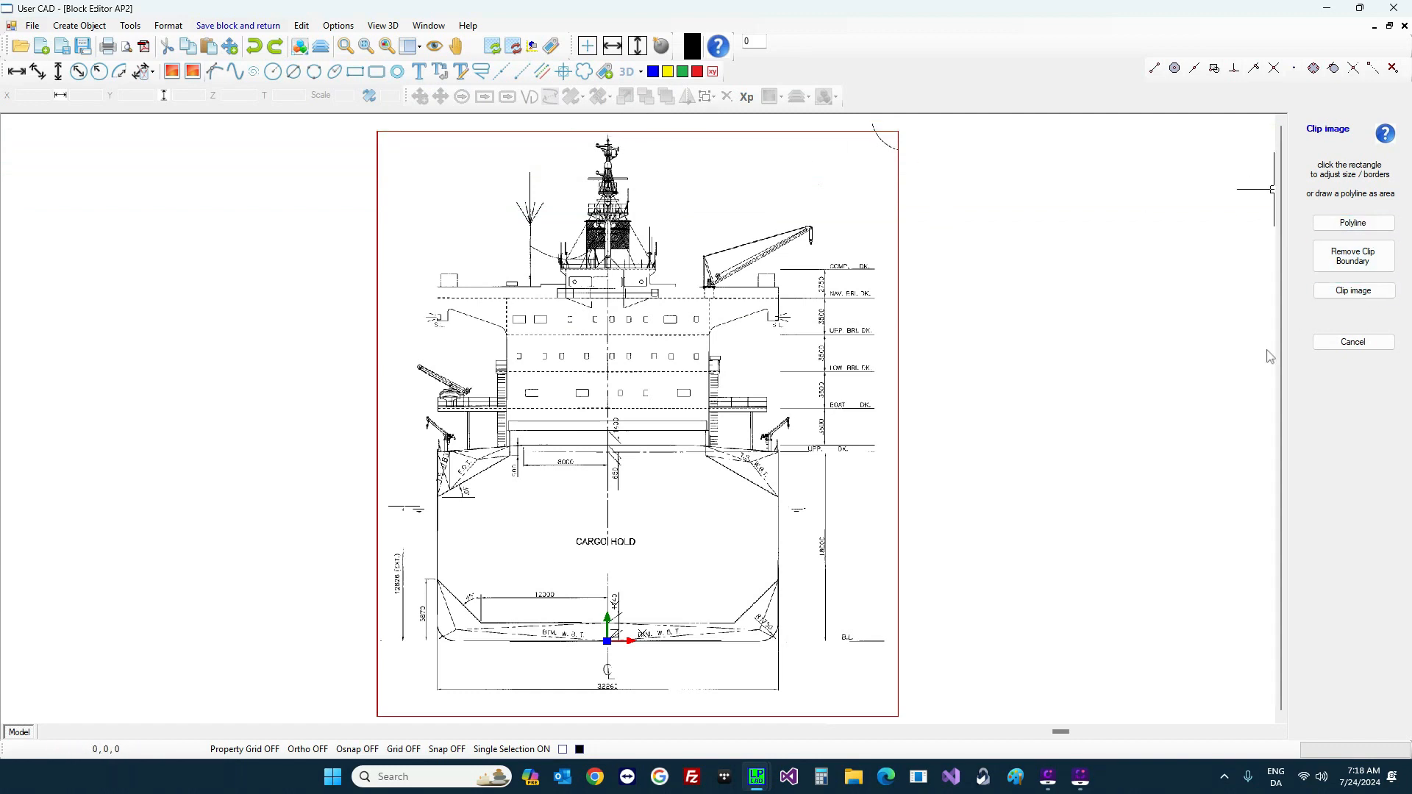
Step: Trace the clip polygon up the ship's right side, around the crane jib toward the mast
{"action": "left_click", "coordinate": [790, 646]}
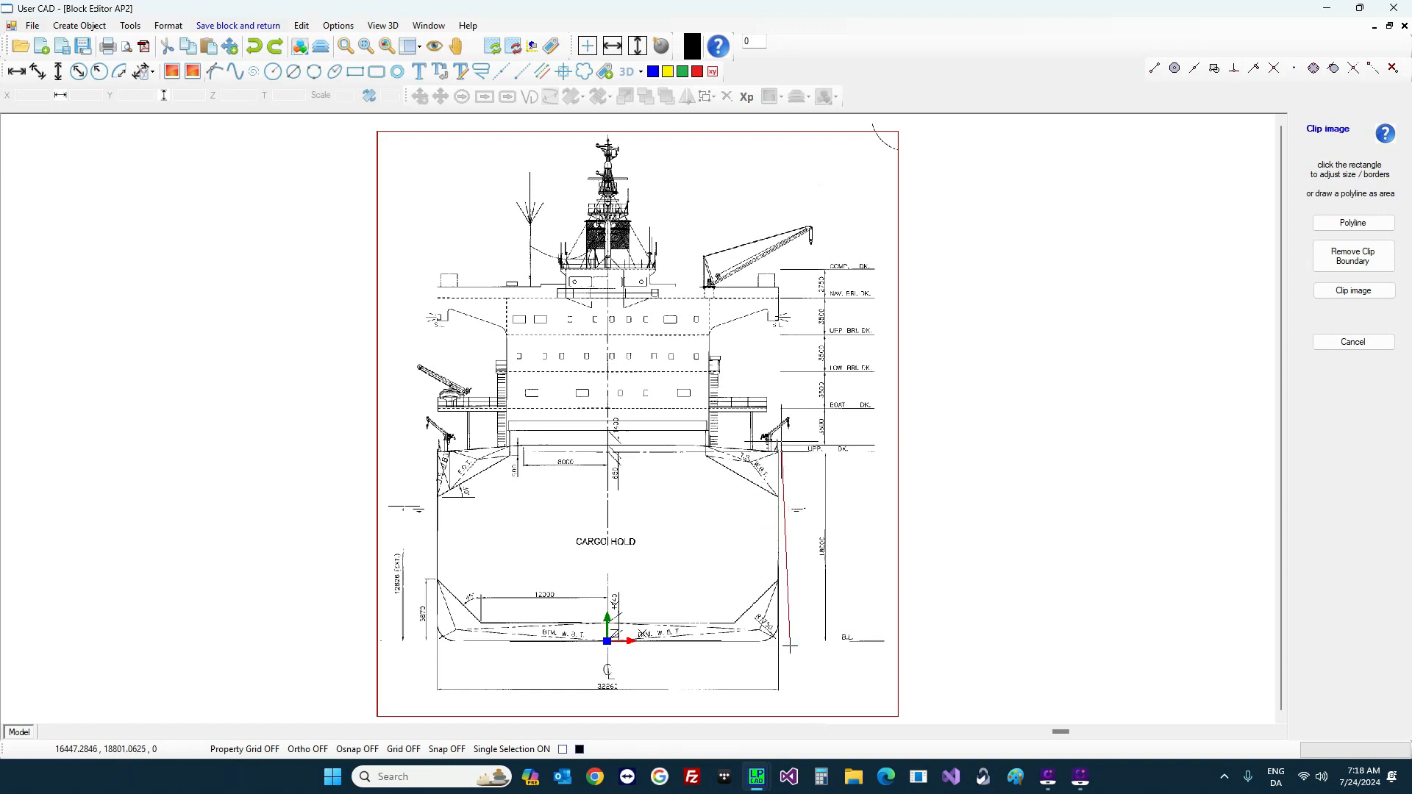
{"action": "left_click", "coordinate": [781, 442]}
{"action": "left_click", "coordinate": [814, 437]}
{"action": "left_click", "coordinate": [791, 417]}
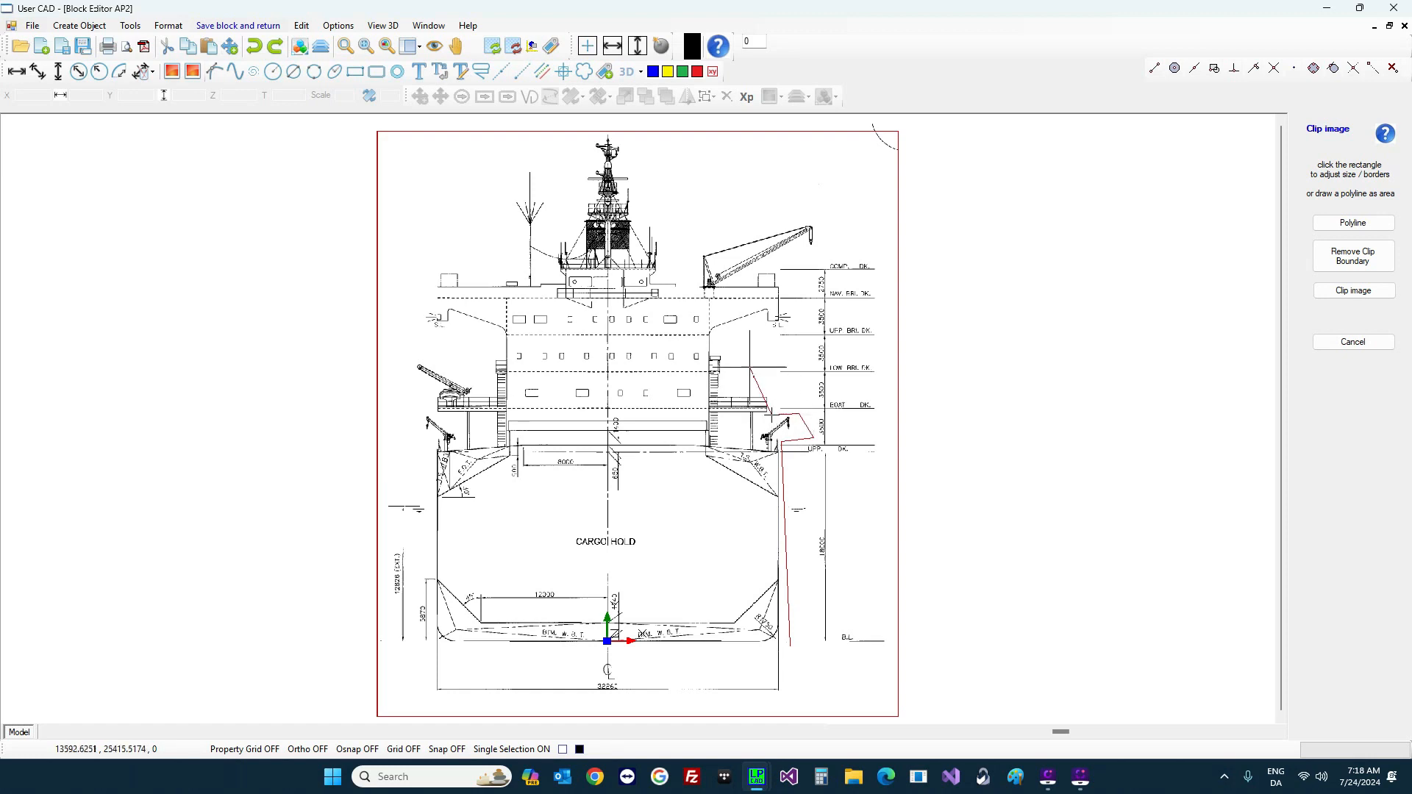
{"action": "left_click", "coordinate": [771, 414]}
{"action": "left_click", "coordinate": [775, 332]}
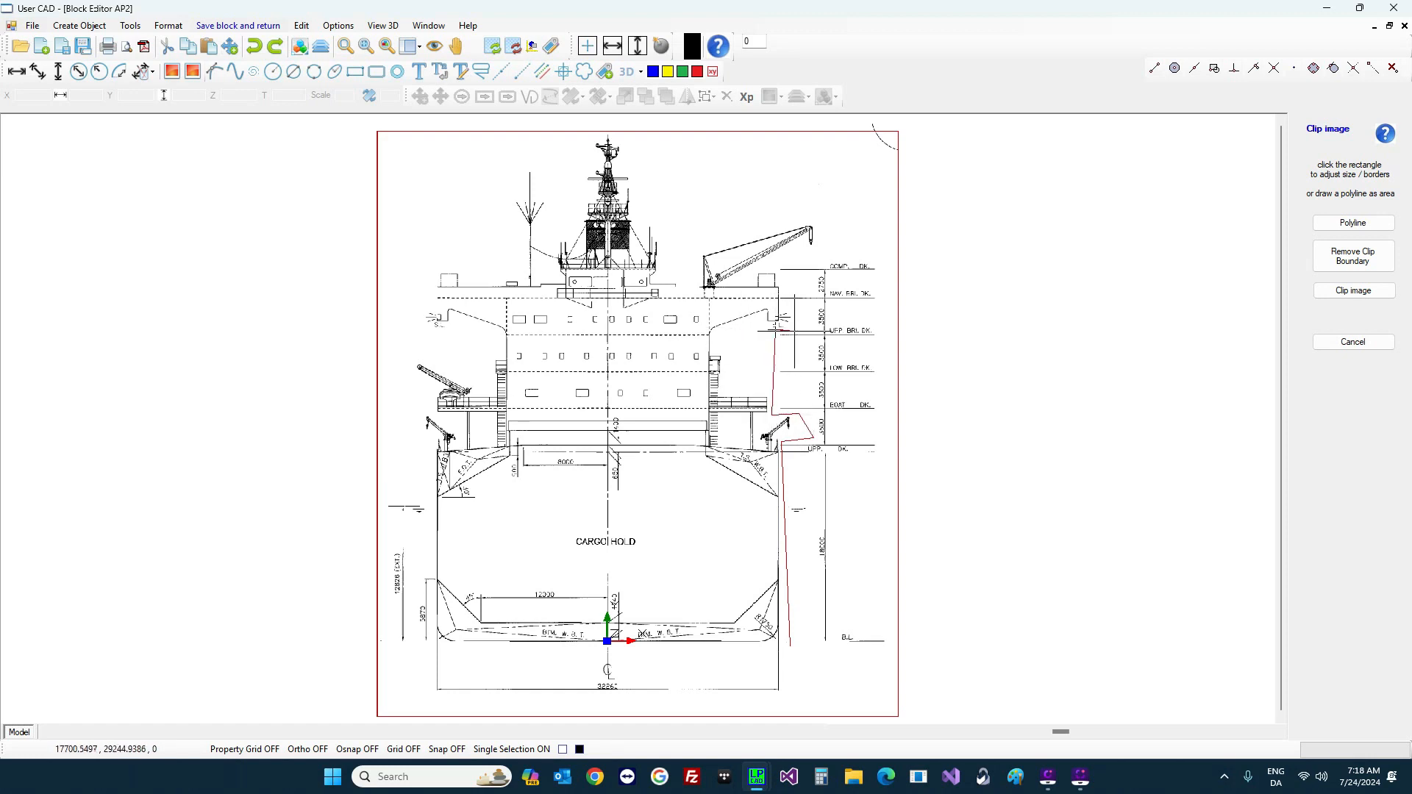
{"action": "left_click", "coordinate": [794, 331]}
{"action": "left_click", "coordinate": [779, 266]}
{"action": "left_click", "coordinate": [842, 252]}
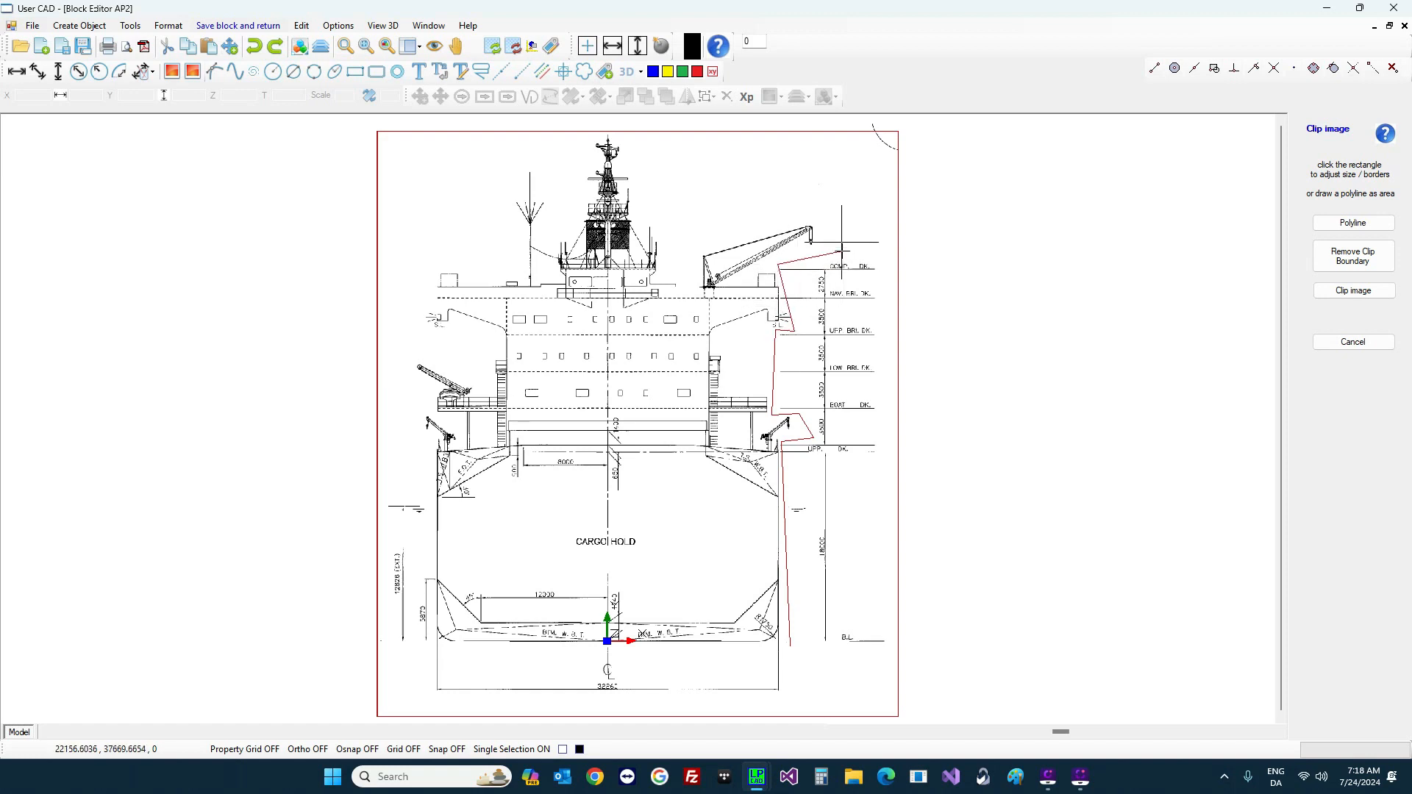
{"action": "left_click", "coordinate": [745, 157]}
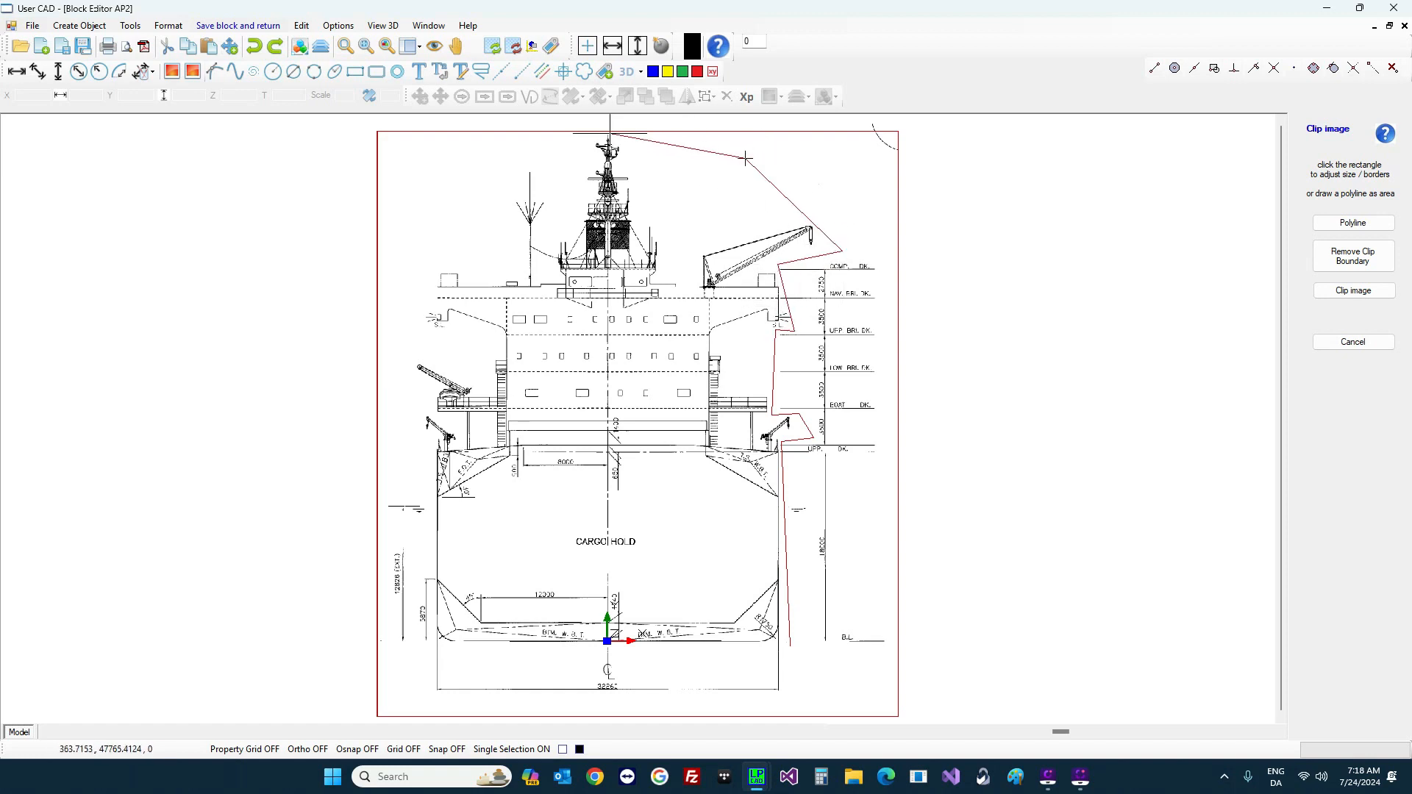
Step: Complete the polygon over the mast and down the left side, then apply the clip
{"action": "left_click", "coordinate": [600, 125]}
{"action": "left_click", "coordinate": [434, 185]}
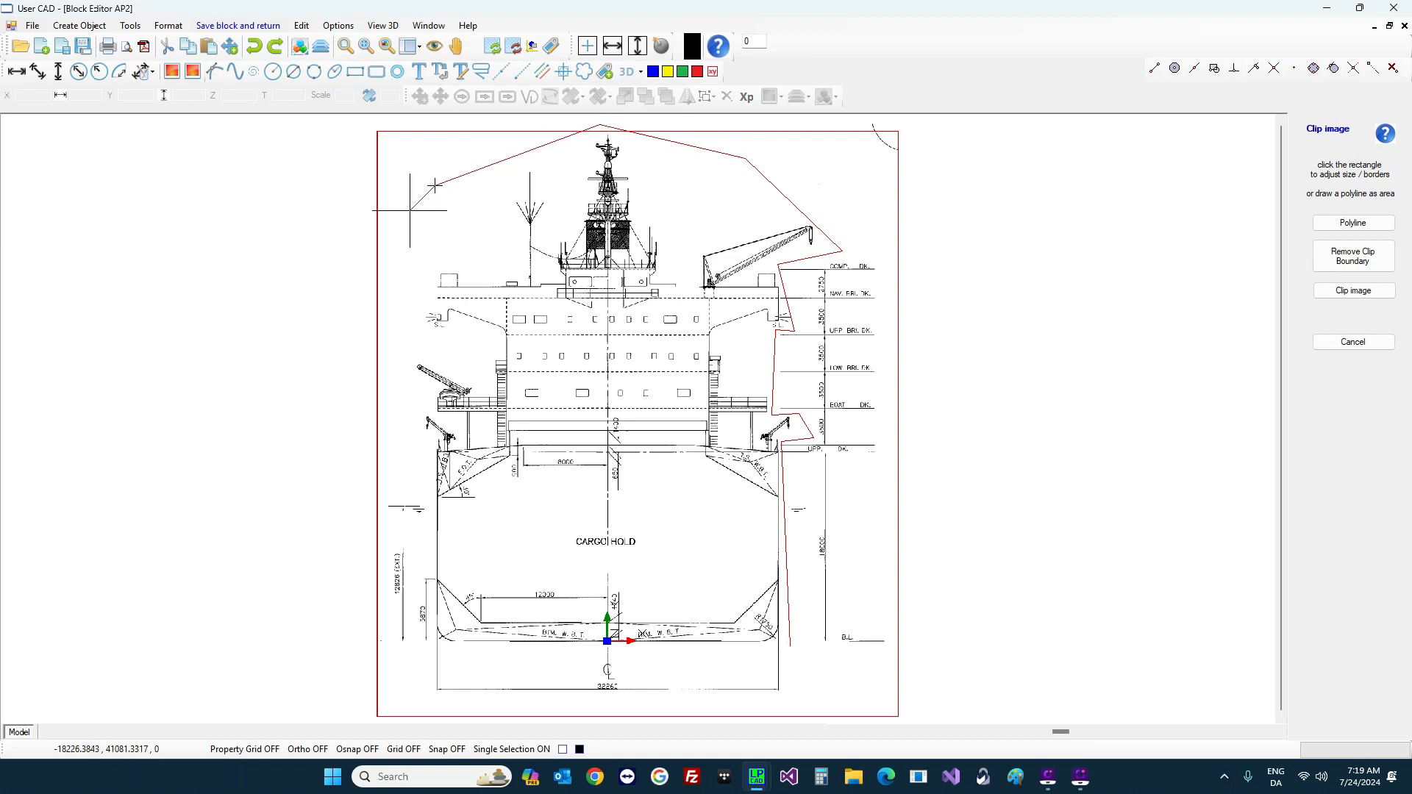
{"action": "left_click", "coordinate": [394, 298]}
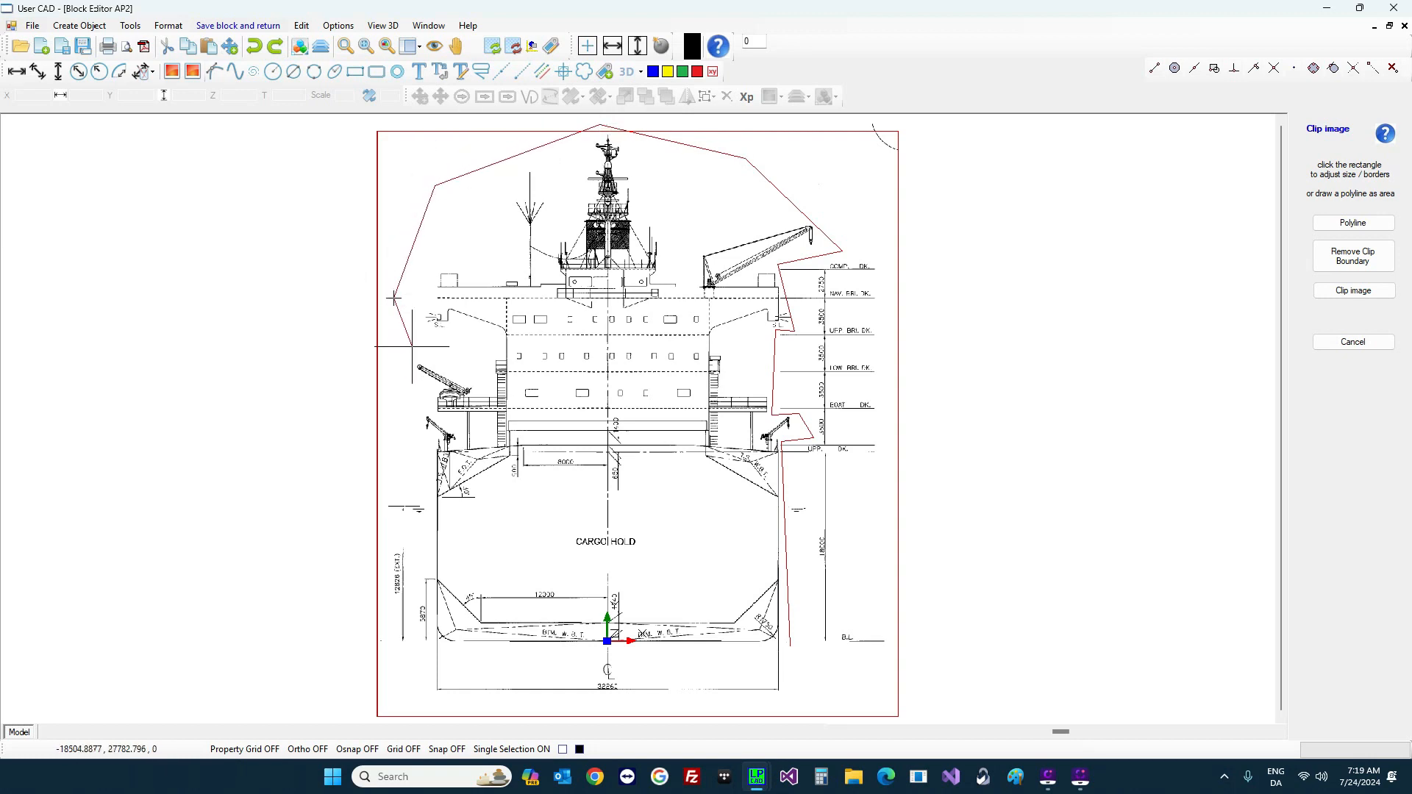
{"action": "left_click", "coordinate": [411, 471]}
{"action": "left_click", "coordinate": [429, 524]}
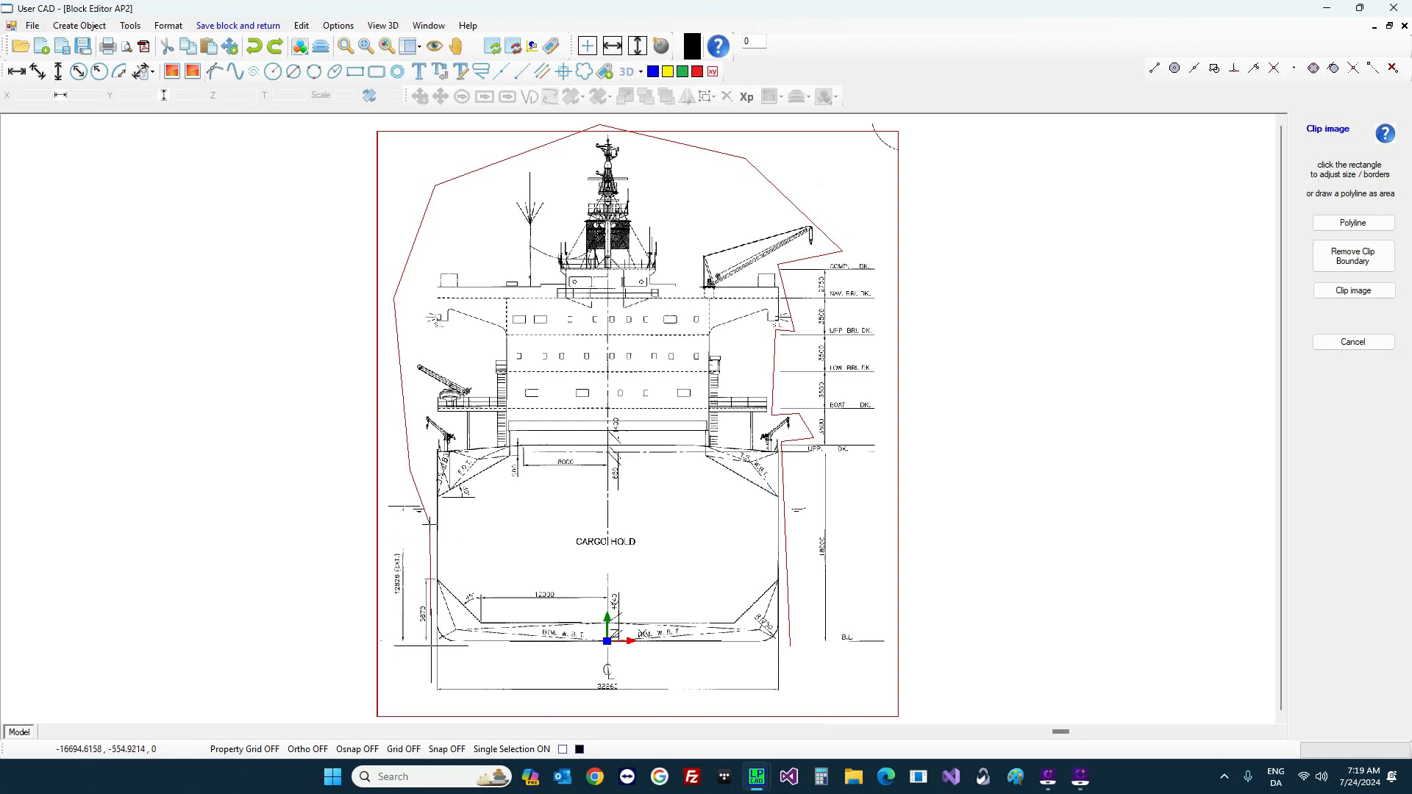
{"action": "left_click", "coordinate": [432, 646]}
{"action": "right_click", "coordinate": [433, 660]}
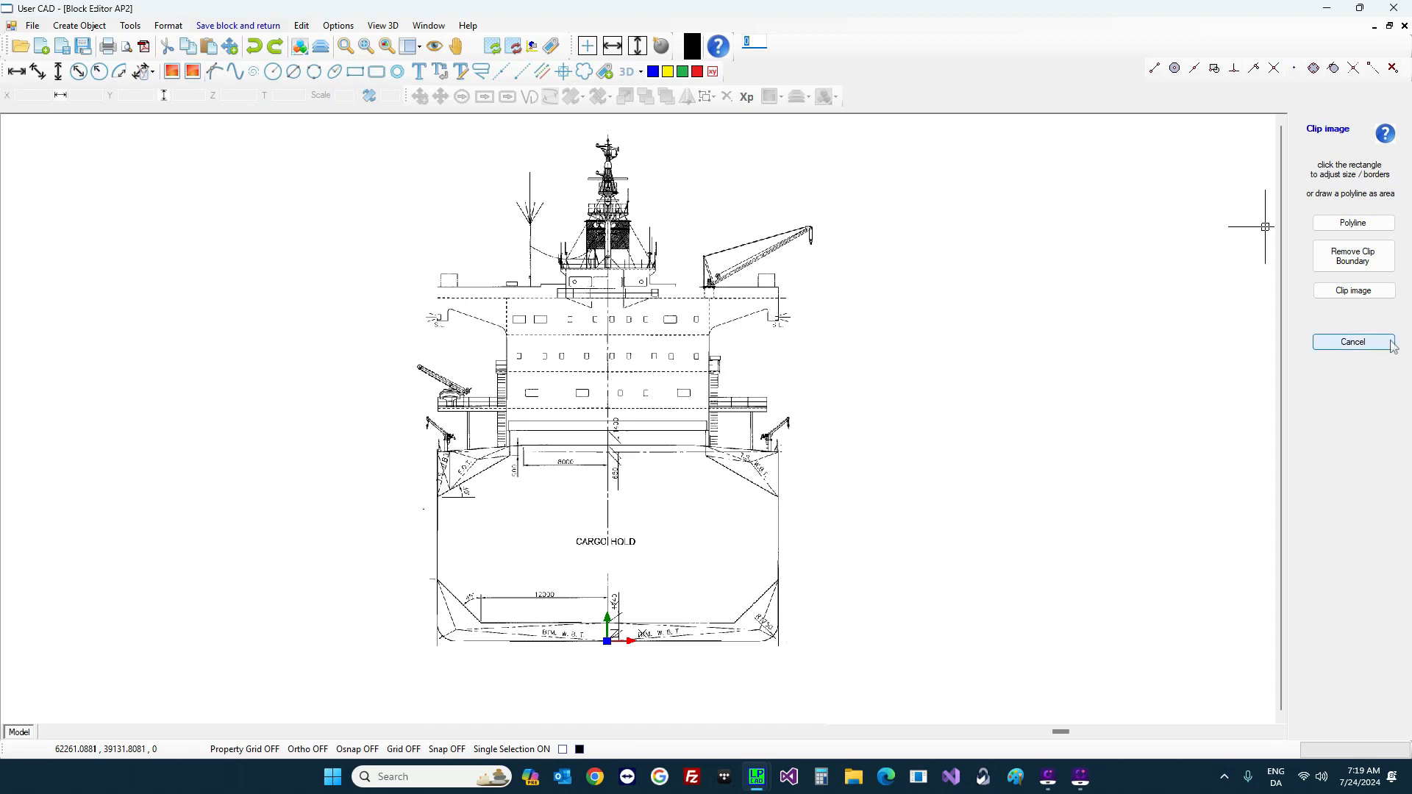
{"action": "left_click", "coordinate": [1357, 290]}
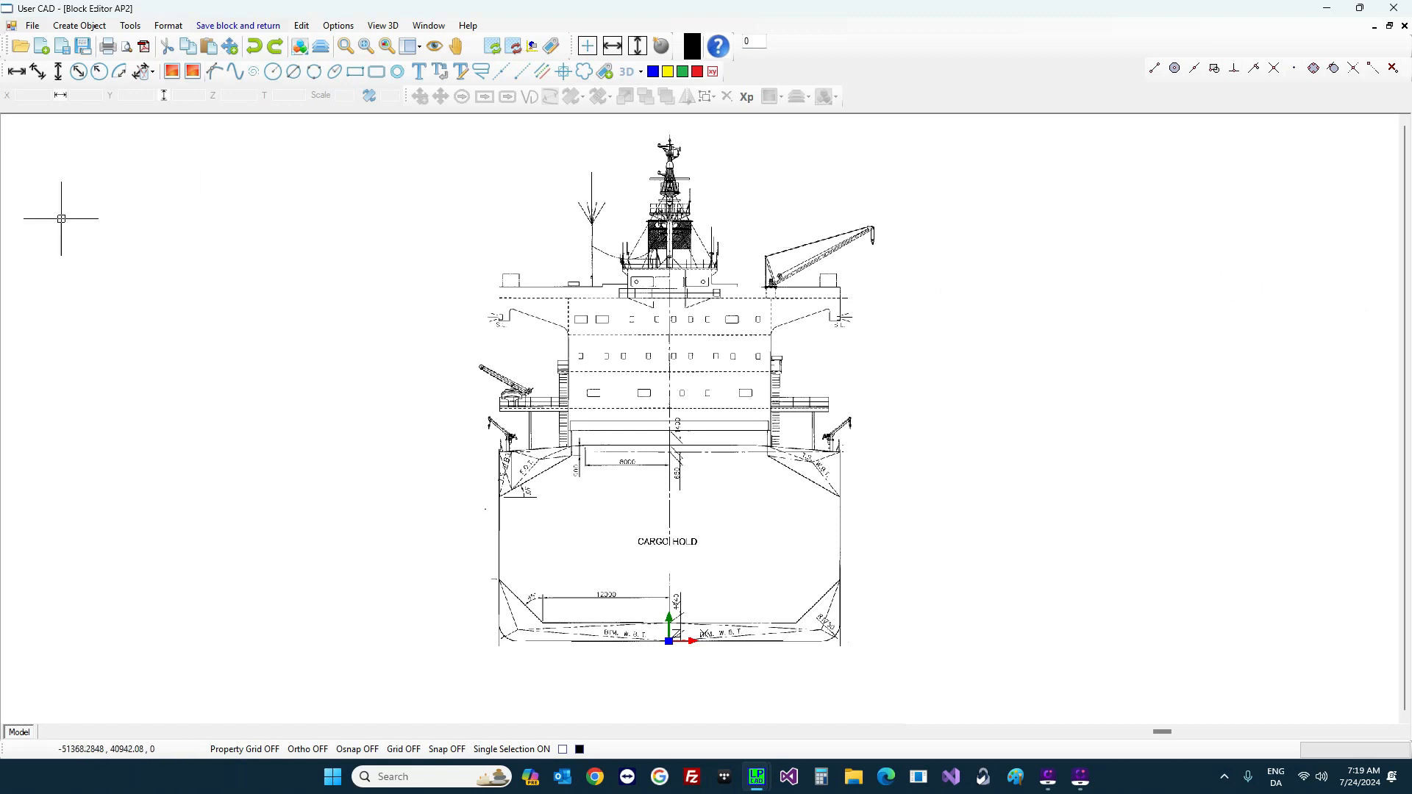
Step: Save the clipped aft-view image block and close the System Layers dialog
{"action": "left_click", "coordinate": [221, 25]}
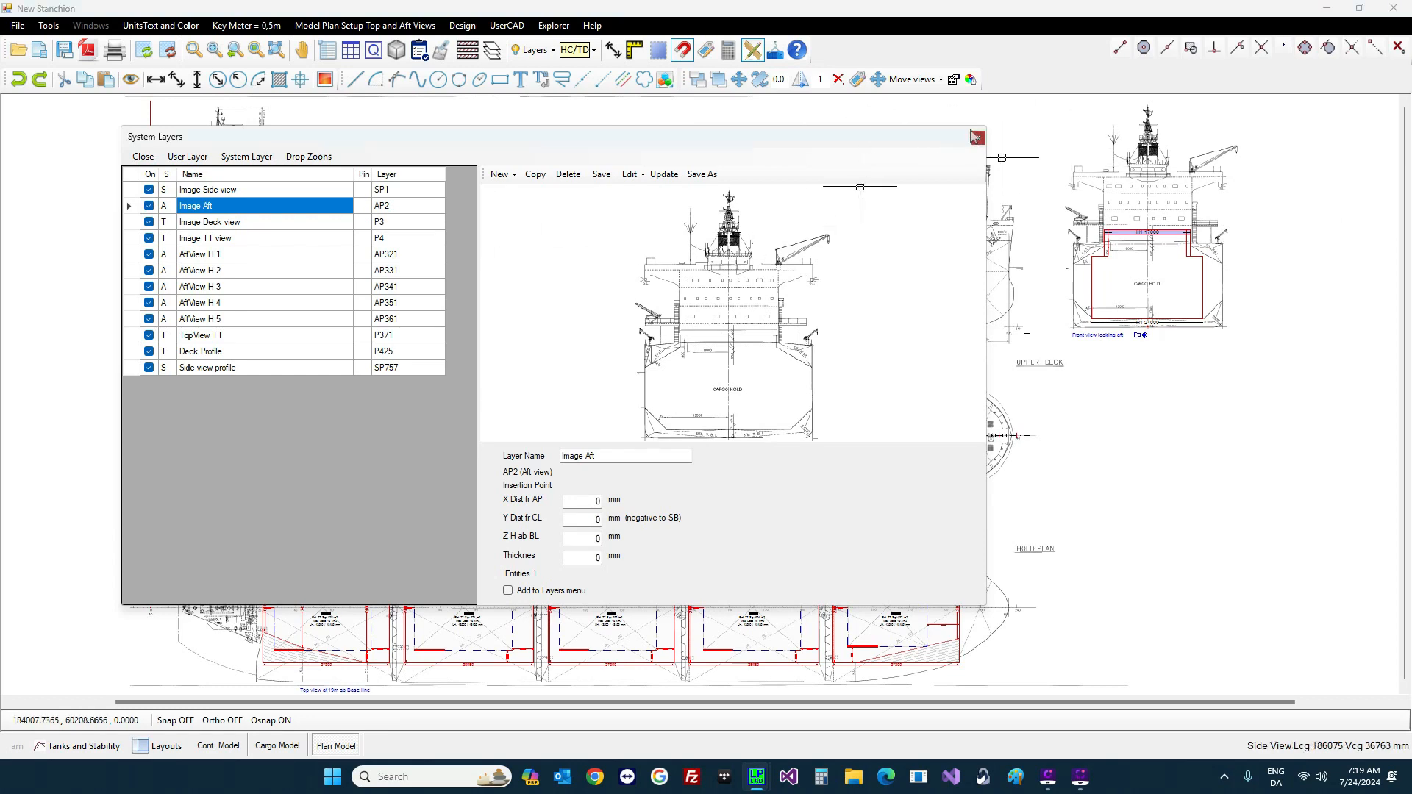
{"action": "left_click", "coordinate": [976, 138]}
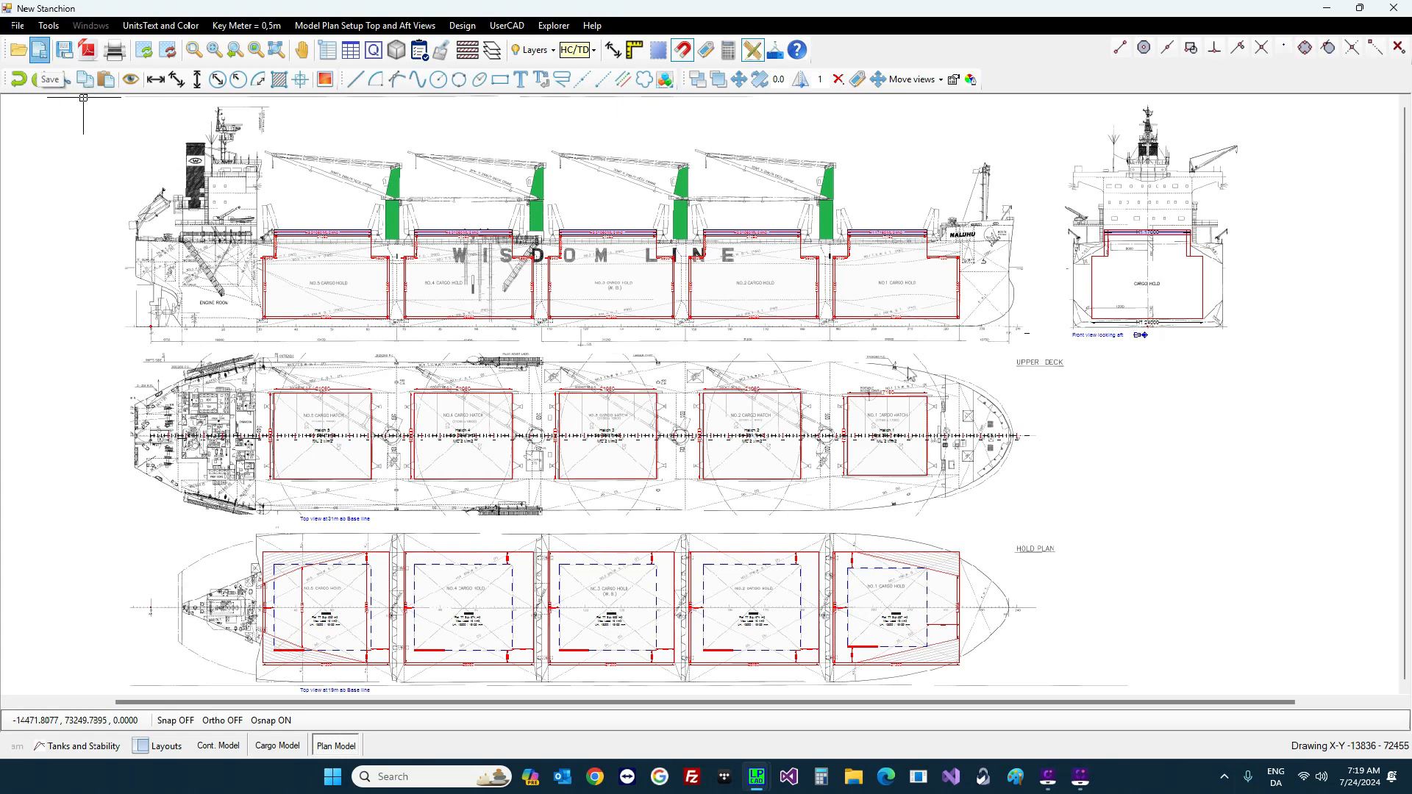
Step: Save the drawing as the 'My ship' stanchion file, replacing the existing one
{"action": "left_click", "coordinate": [40, 51]}
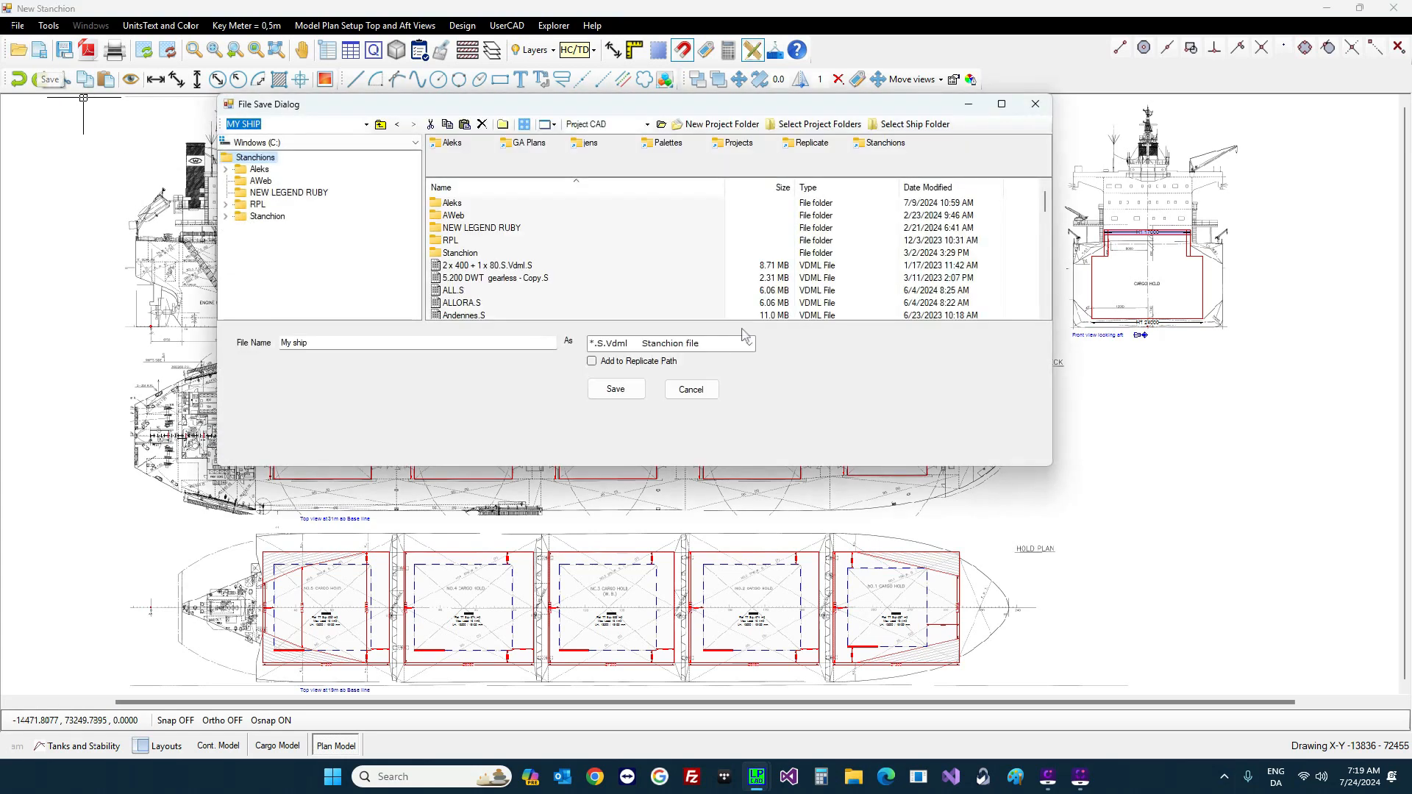
{"action": "left_click", "coordinate": [323, 346]}
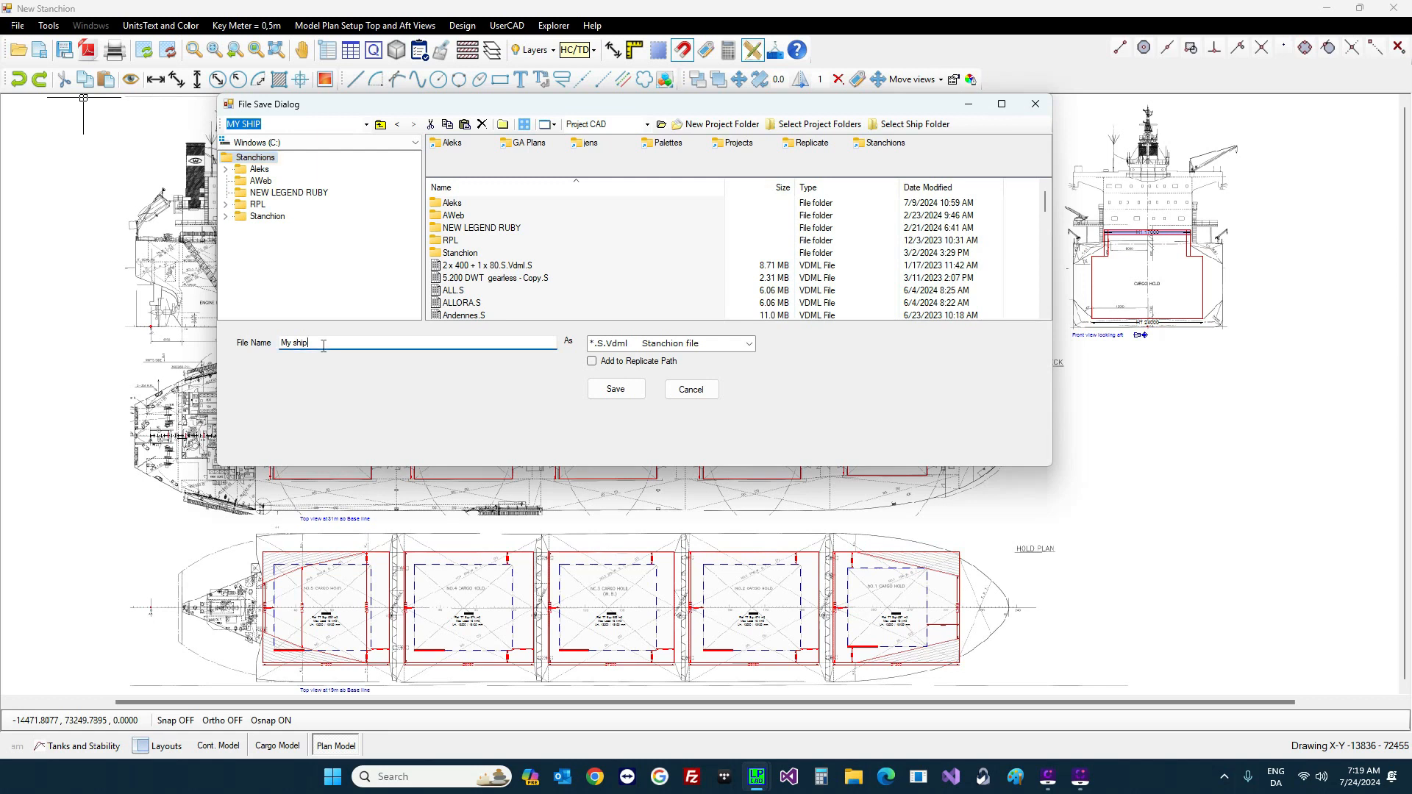
{"action": "left_click", "coordinate": [611, 388]}
{"action": "left_click", "coordinate": [782, 438]}
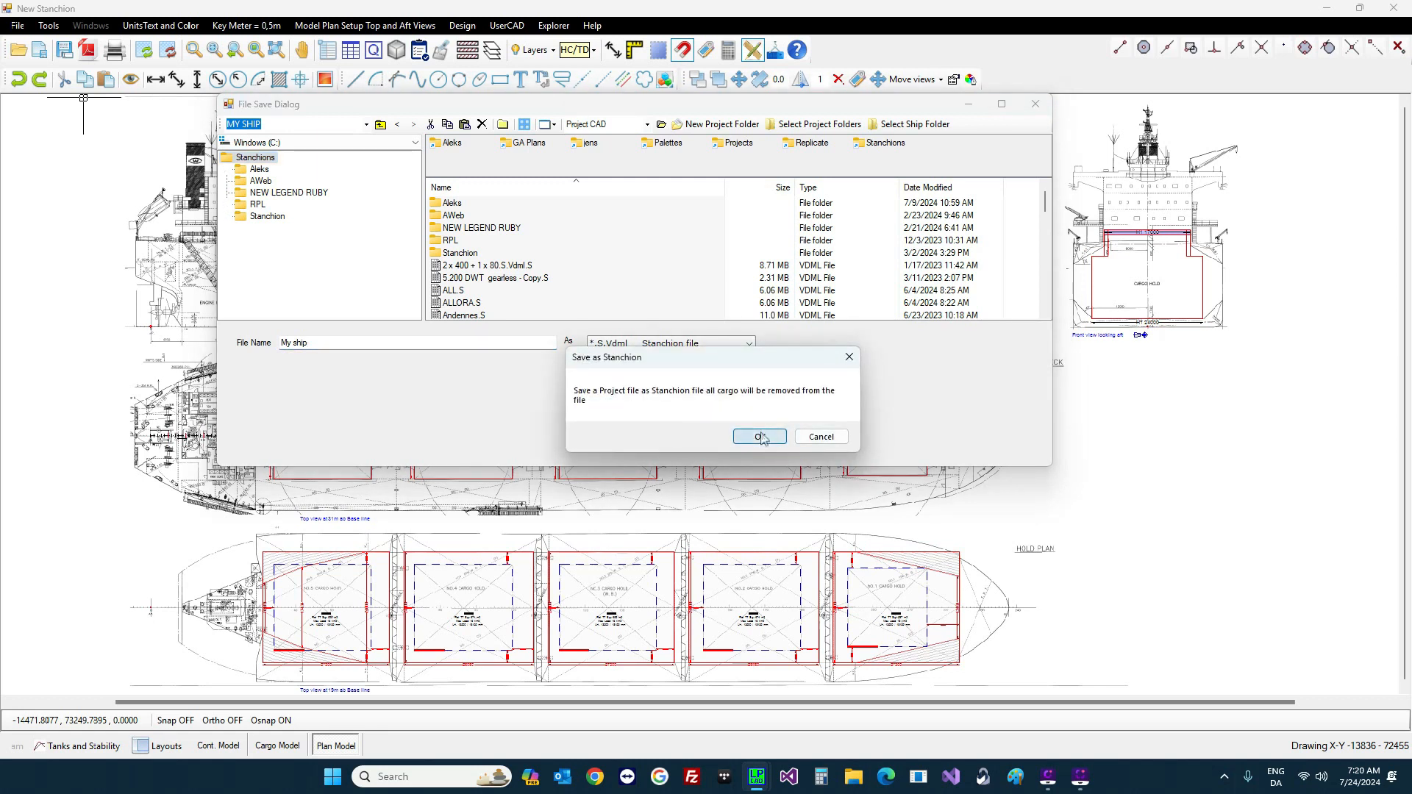
{"action": "left_click", "coordinate": [772, 442]}
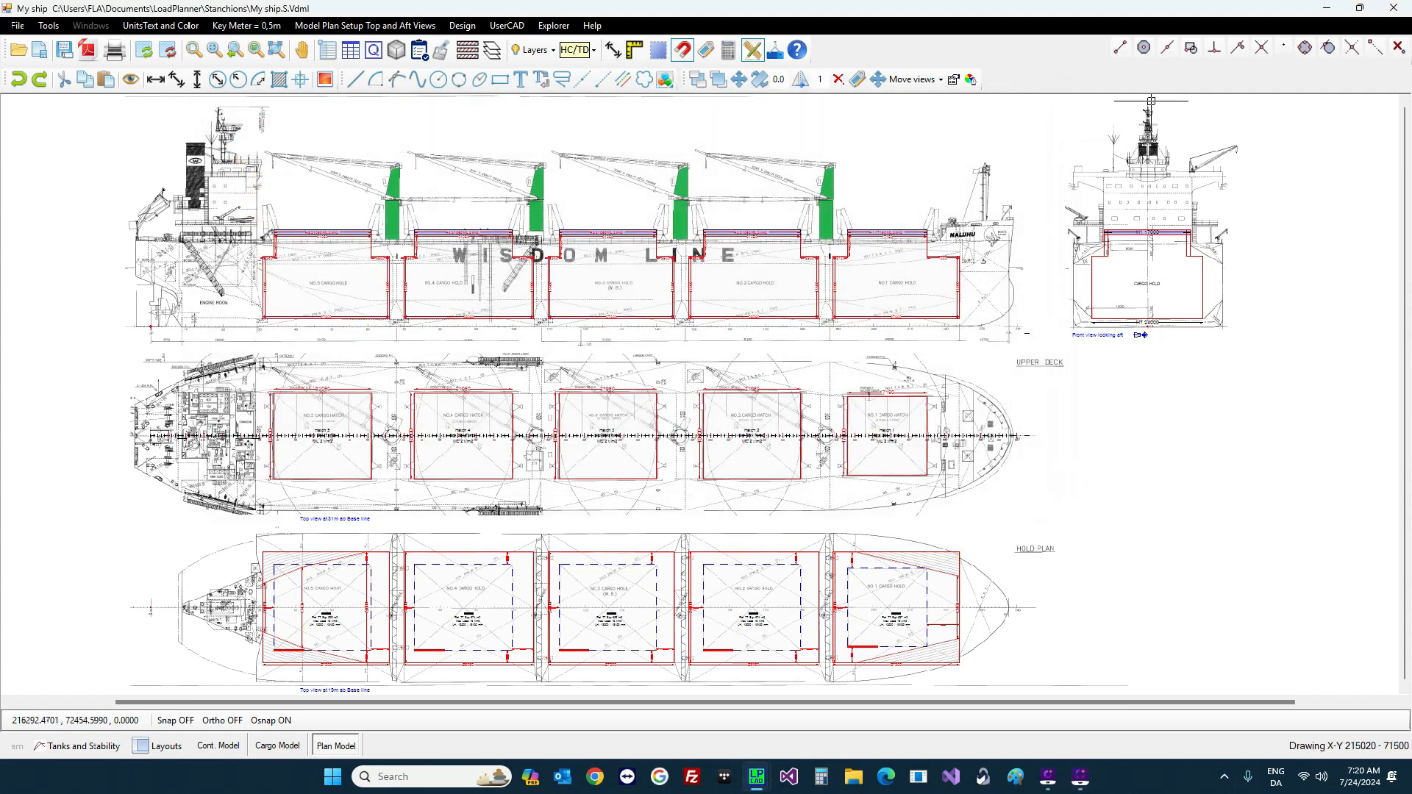
Step: Close the drawing without saving again and start a new project from My ship
{"action": "left_click", "coordinate": [1394, 7]}
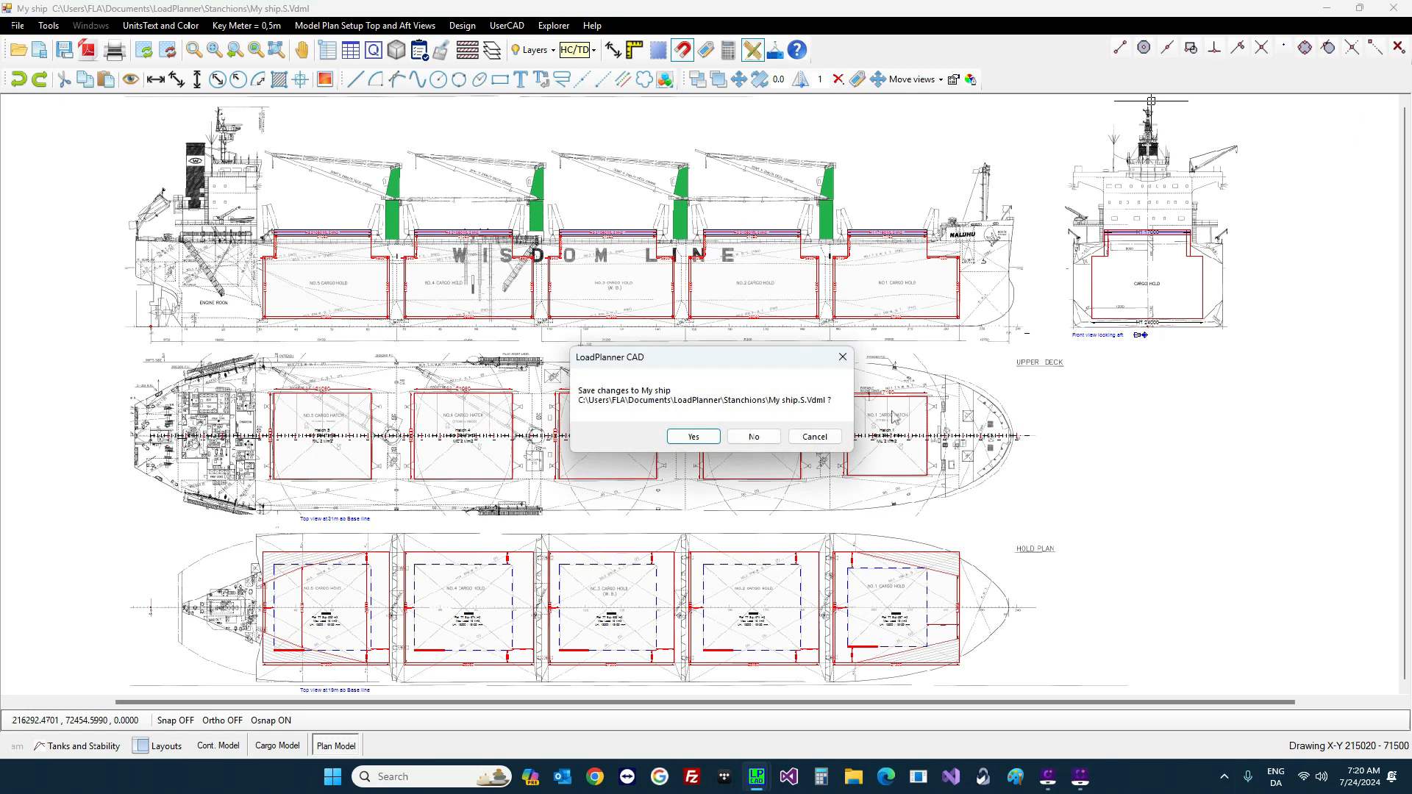
{"action": "left_click", "coordinate": [770, 441]}
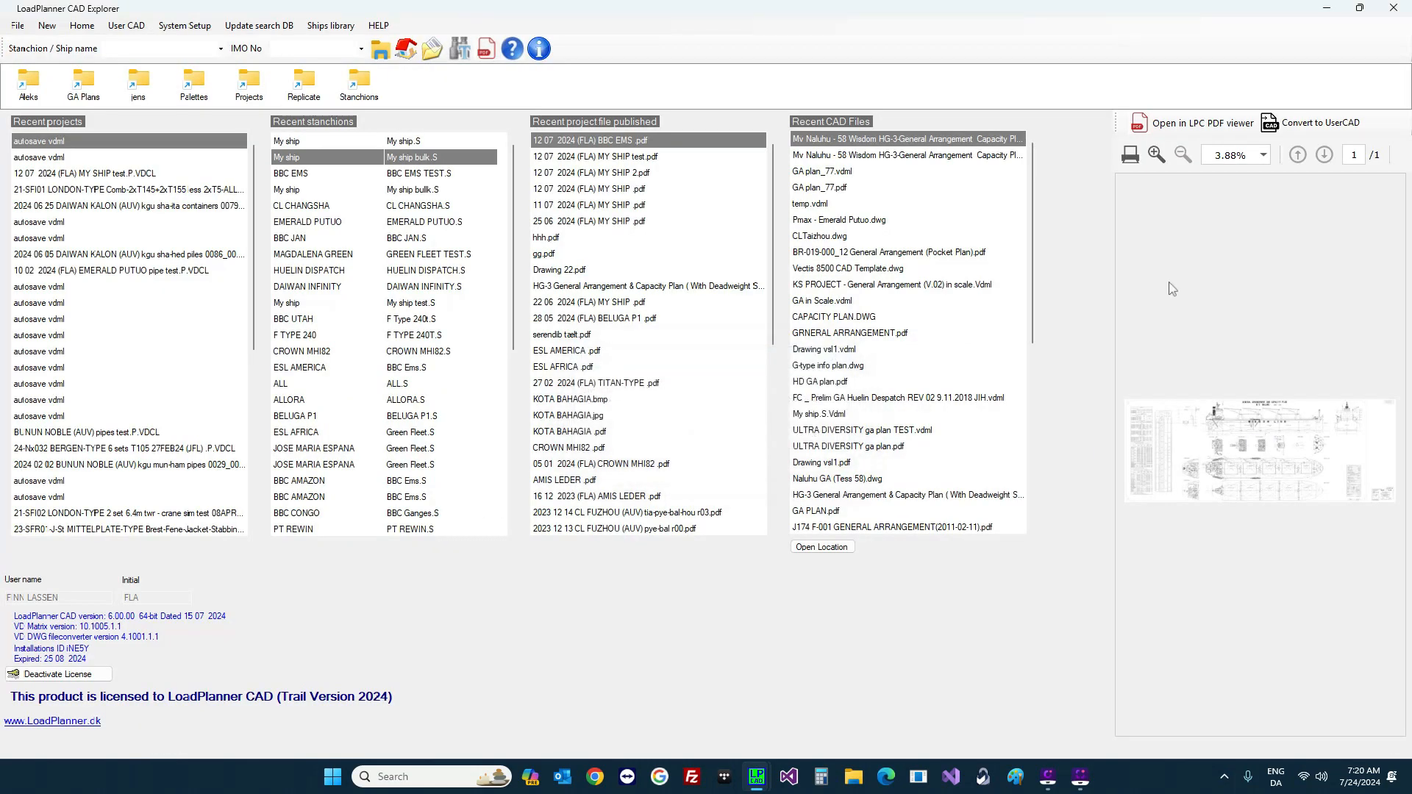
{"action": "left_click", "coordinate": [312, 143]}
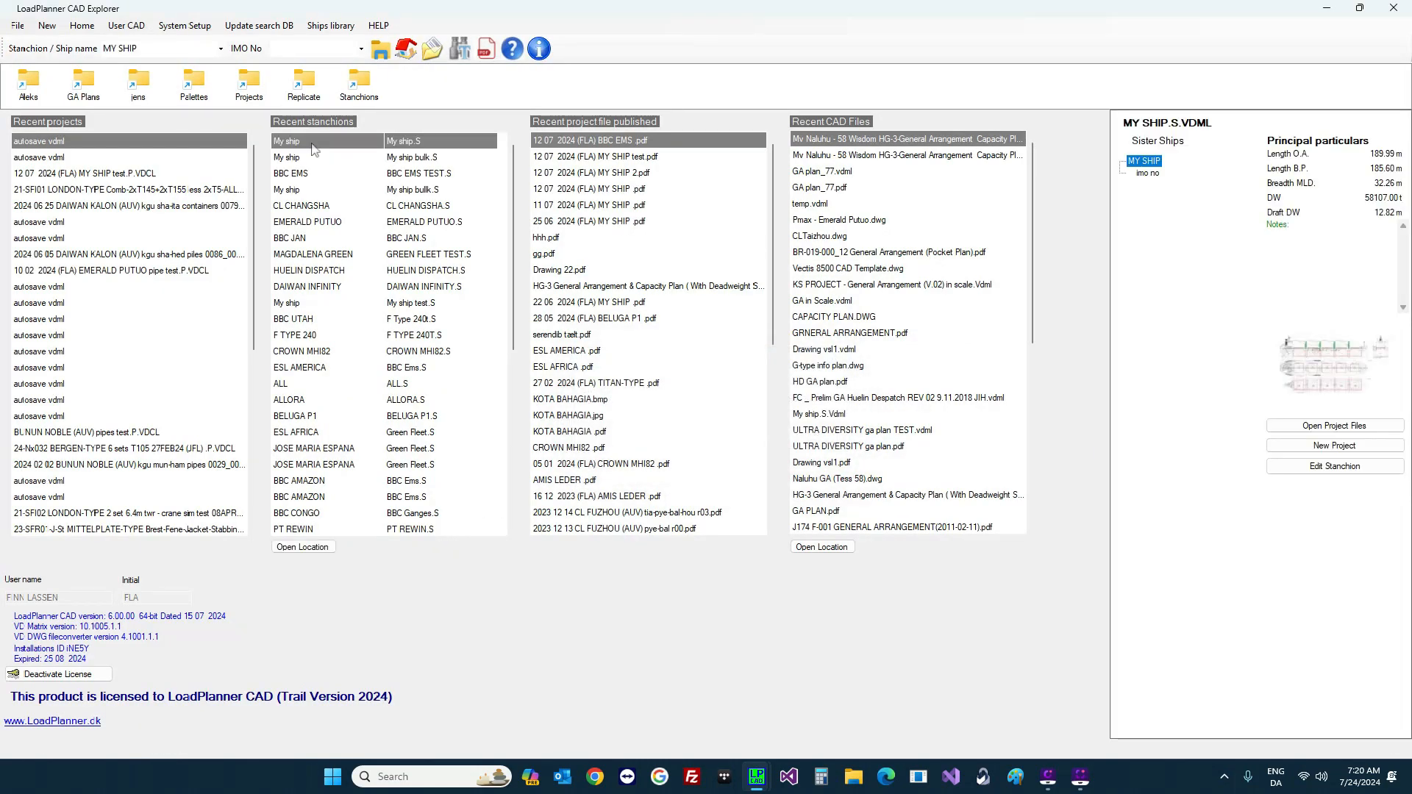
{"action": "left_click", "coordinate": [1322, 446]}
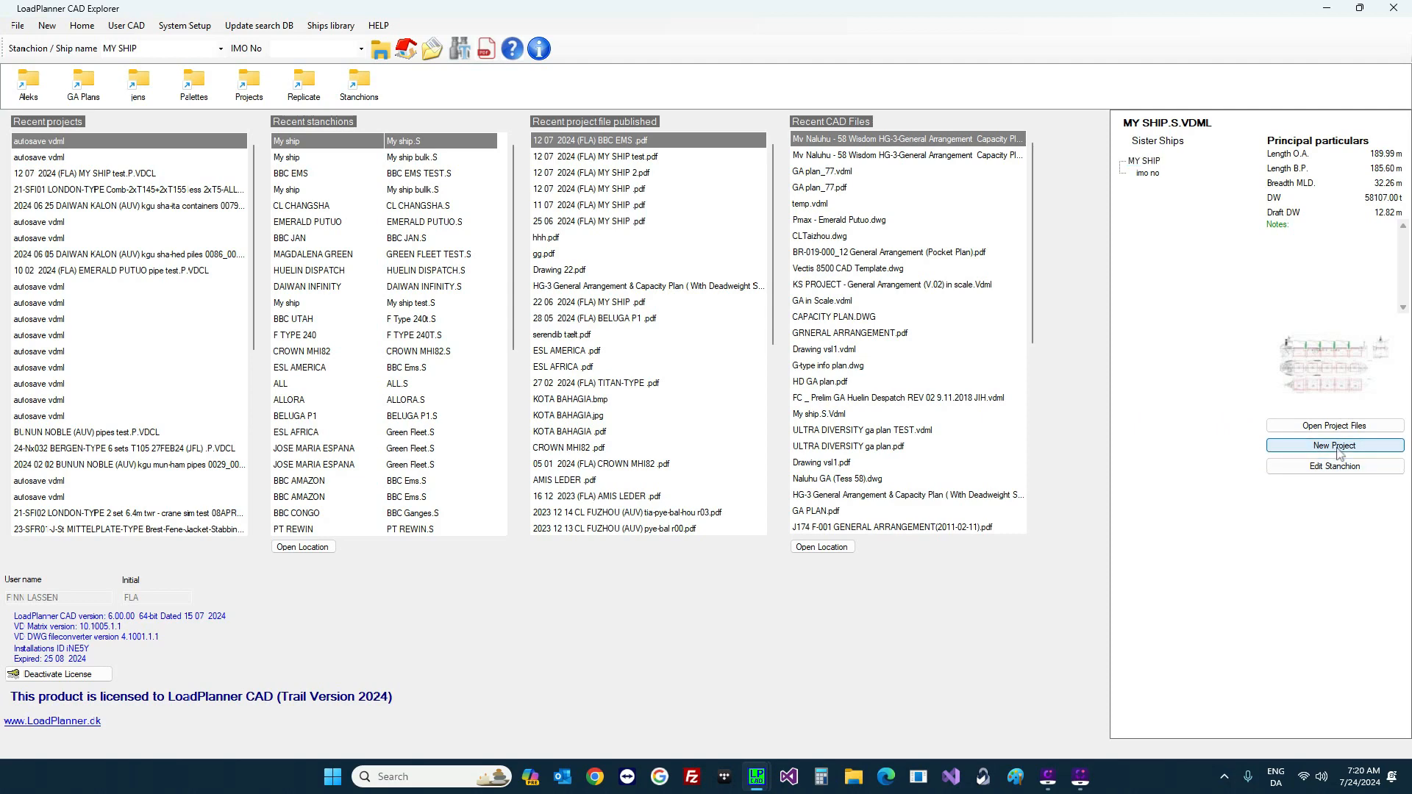